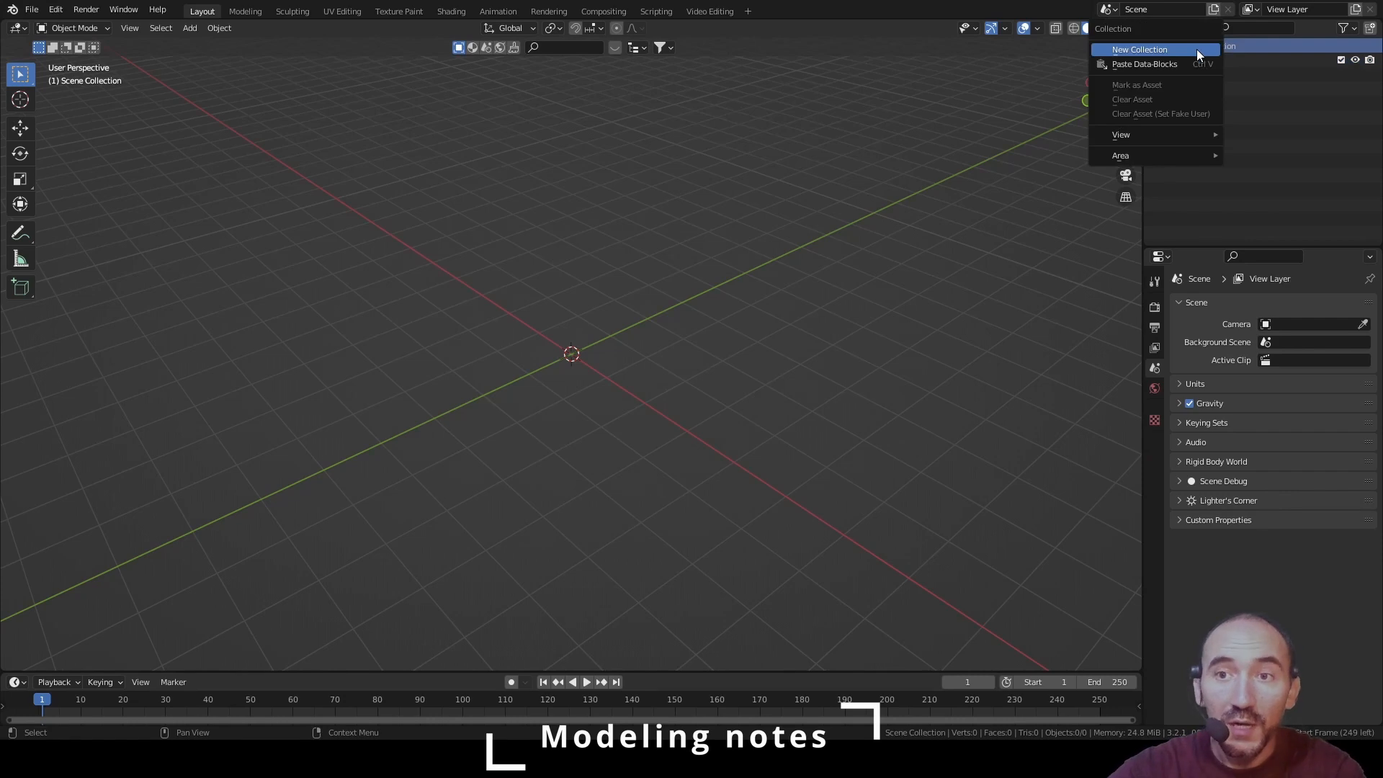
Add a second collection to the scene and name it Notes
left_click(1196, 50)
double_click(1210, 74)
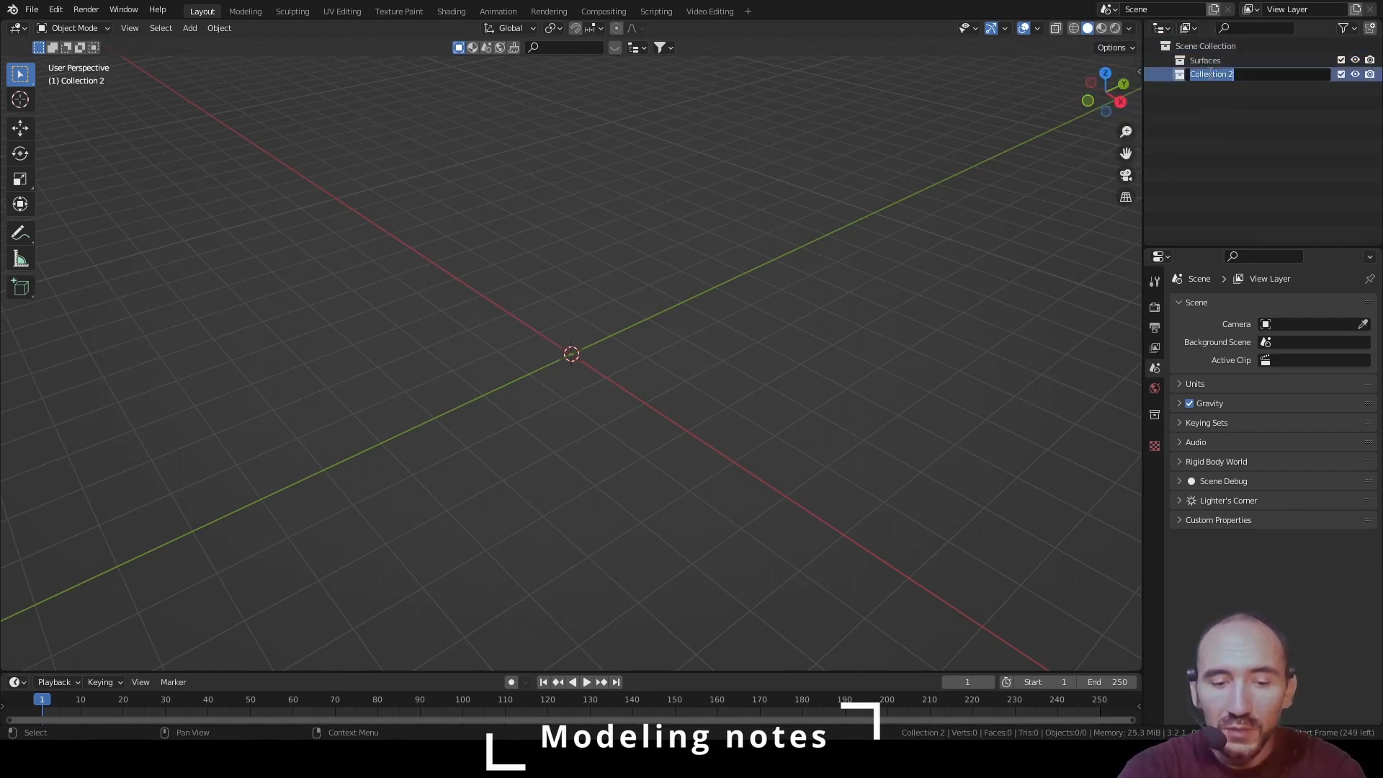
type("Notes")
key("Return")
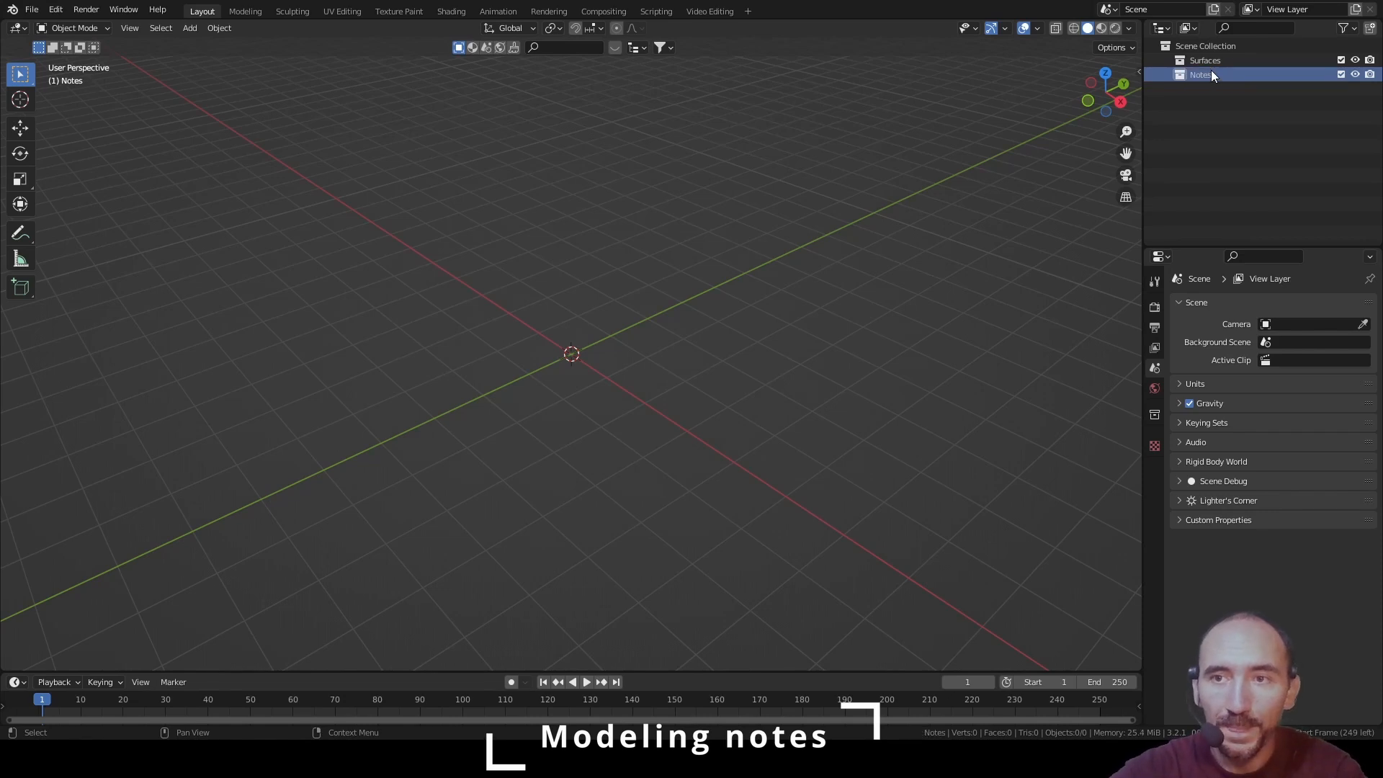
Add a plane mesh inside the Notes collection
left_click(1202, 60)
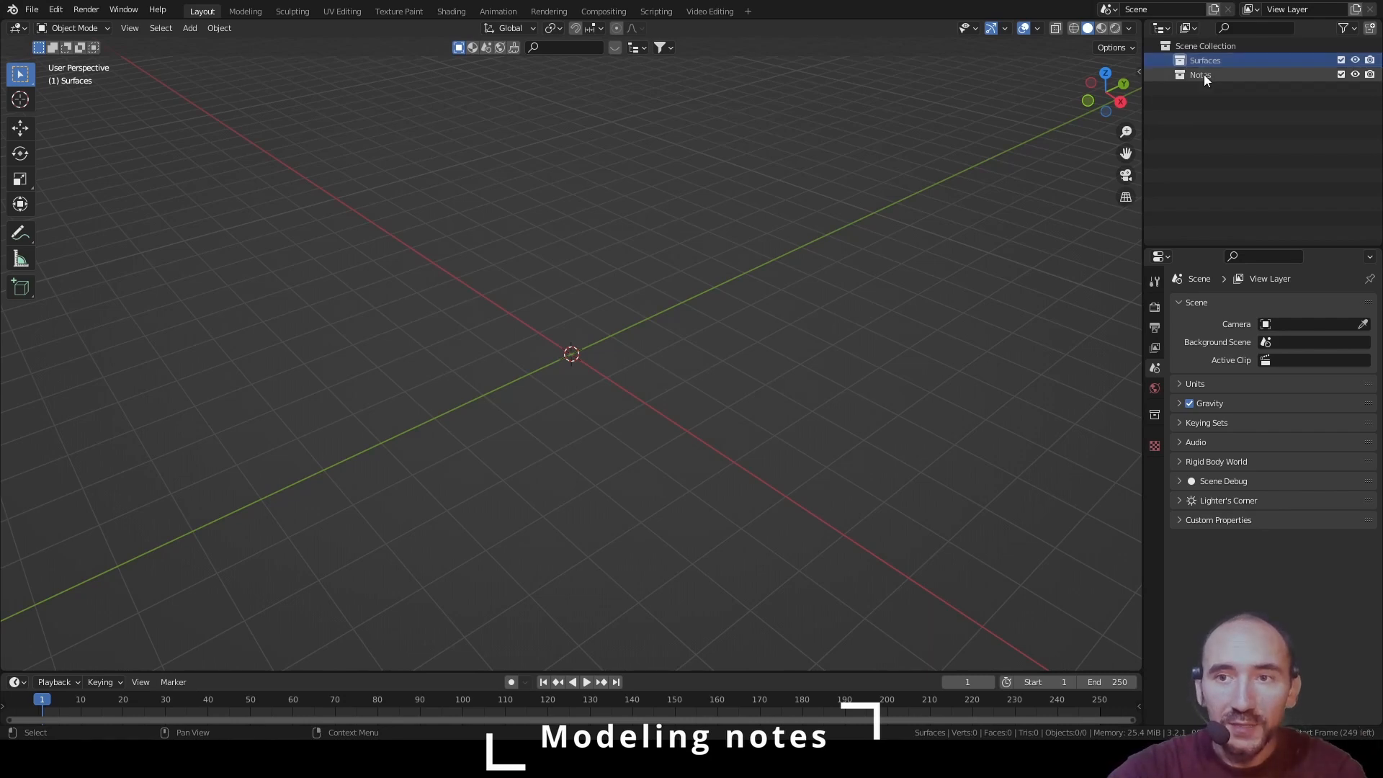
left_click(1204, 75)
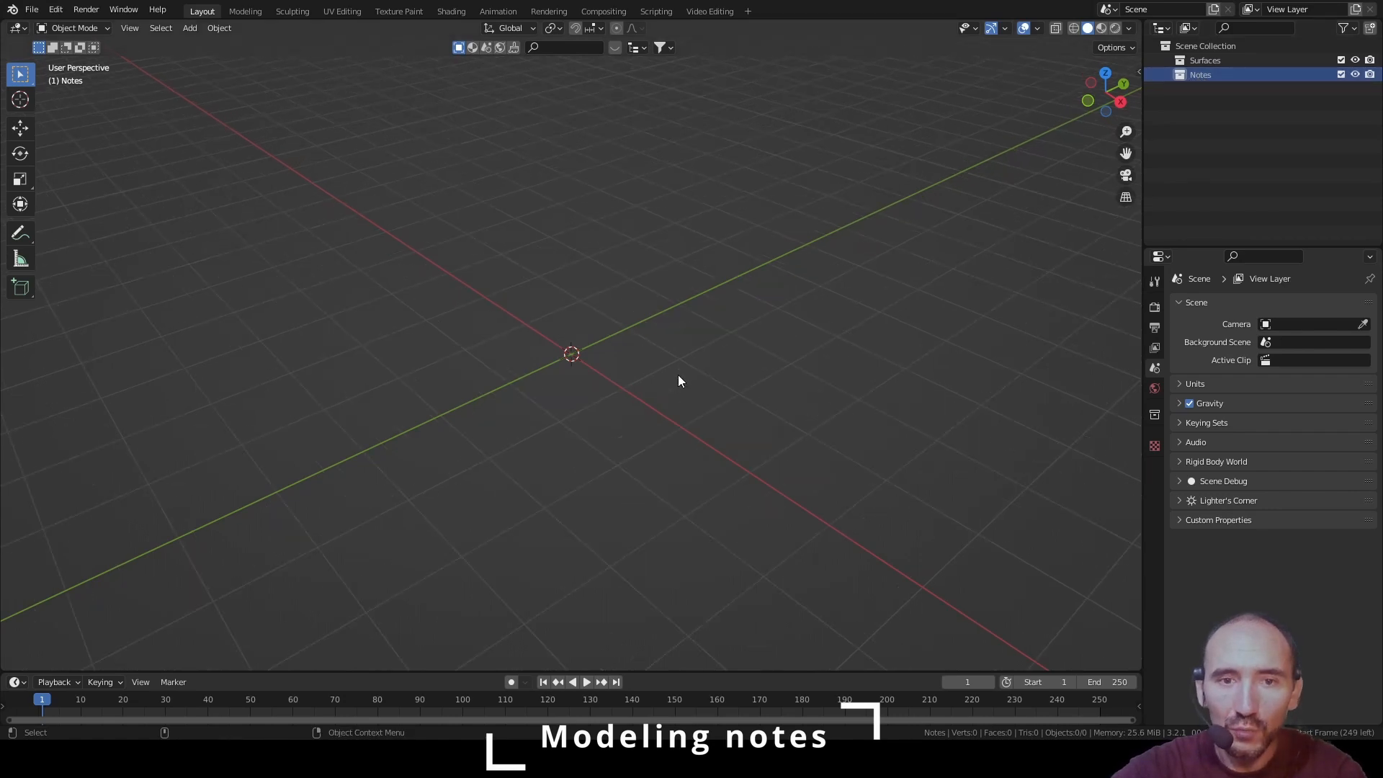
key("shift+a")
mouse_move(676, 308)
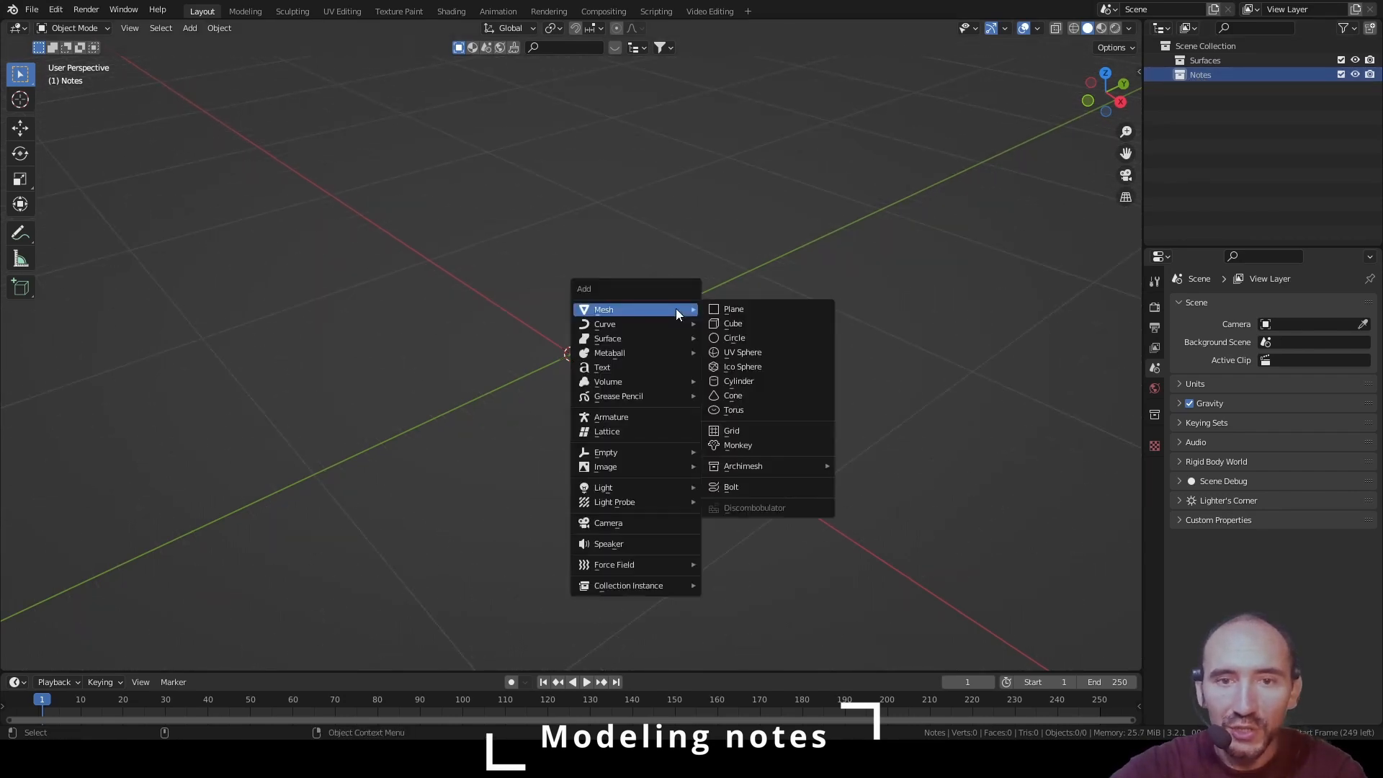
left_click(762, 311)
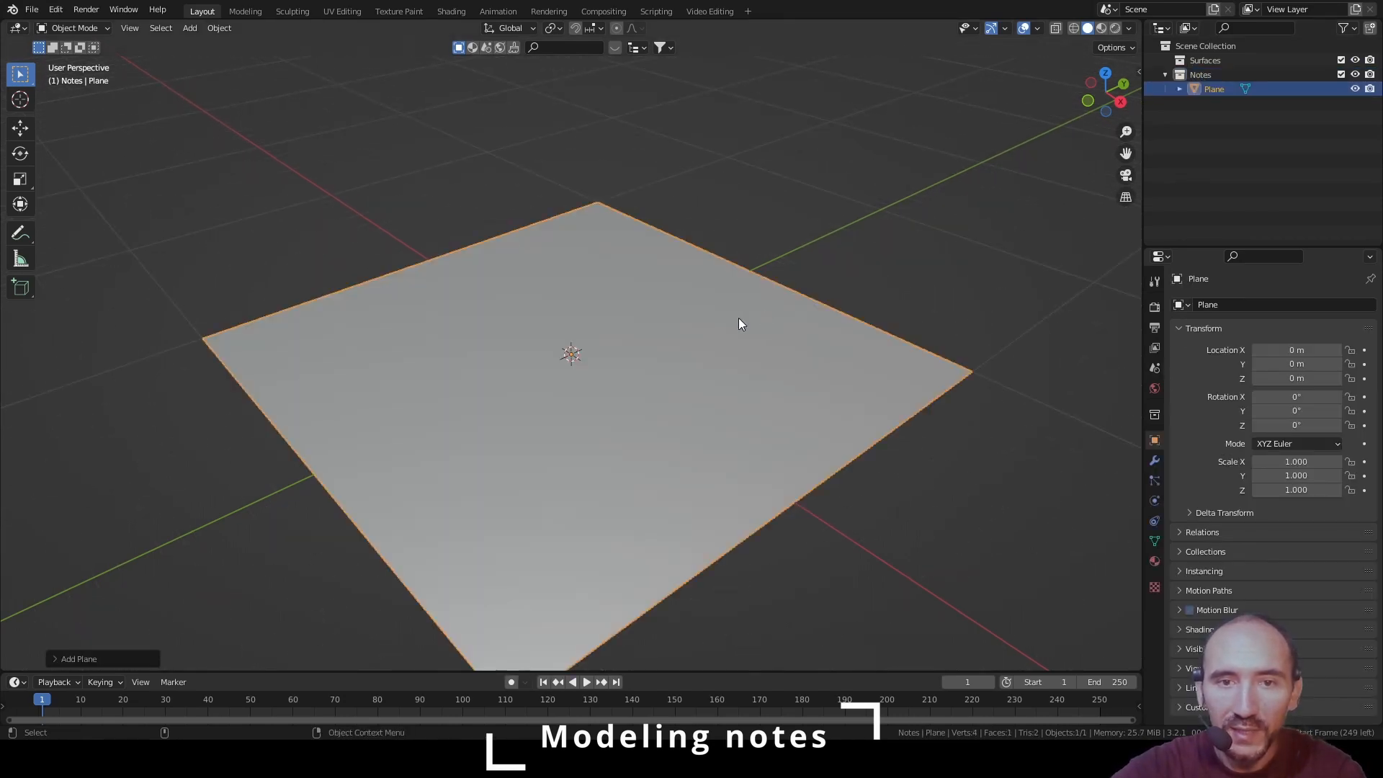
Set the plane's X and Y dimensions to 10 cm each
key("n")
left_click(1133, 73)
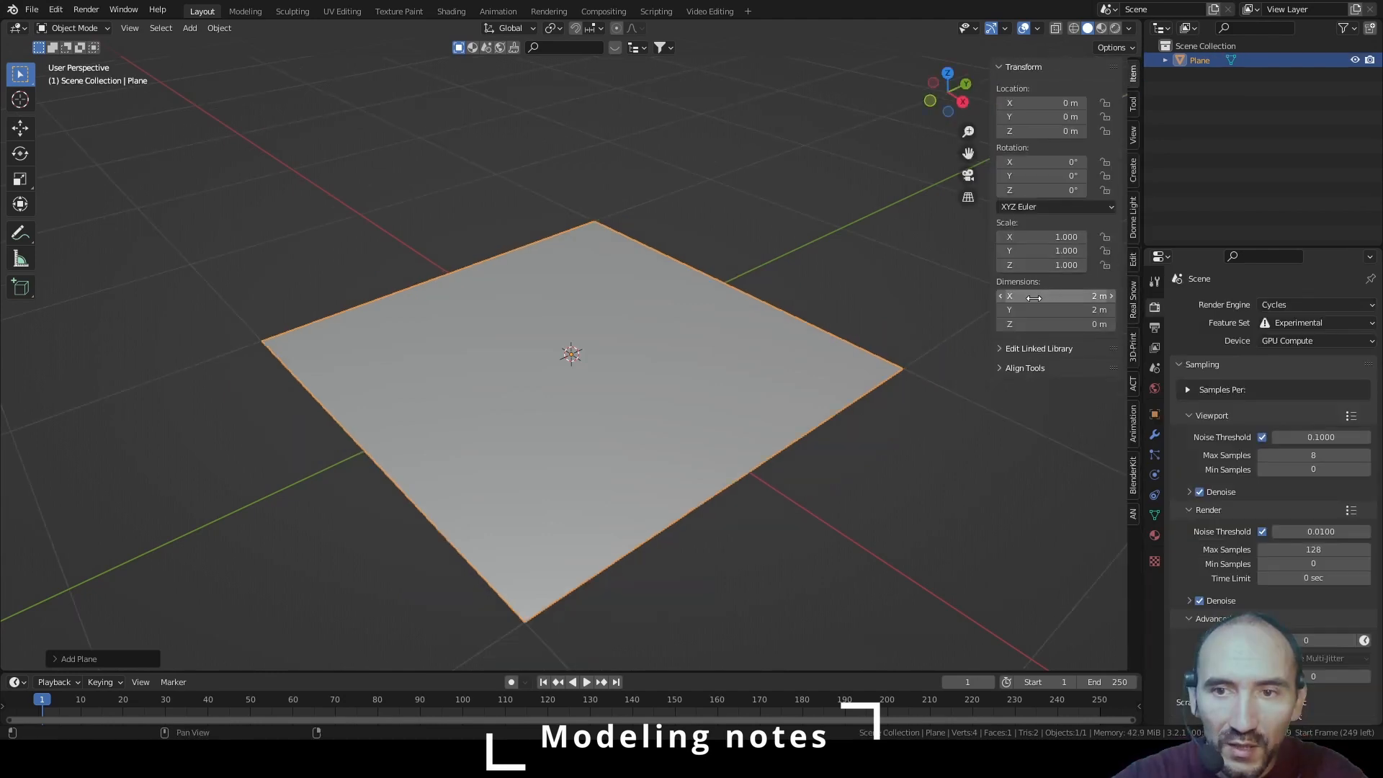
left_click(1034, 298)
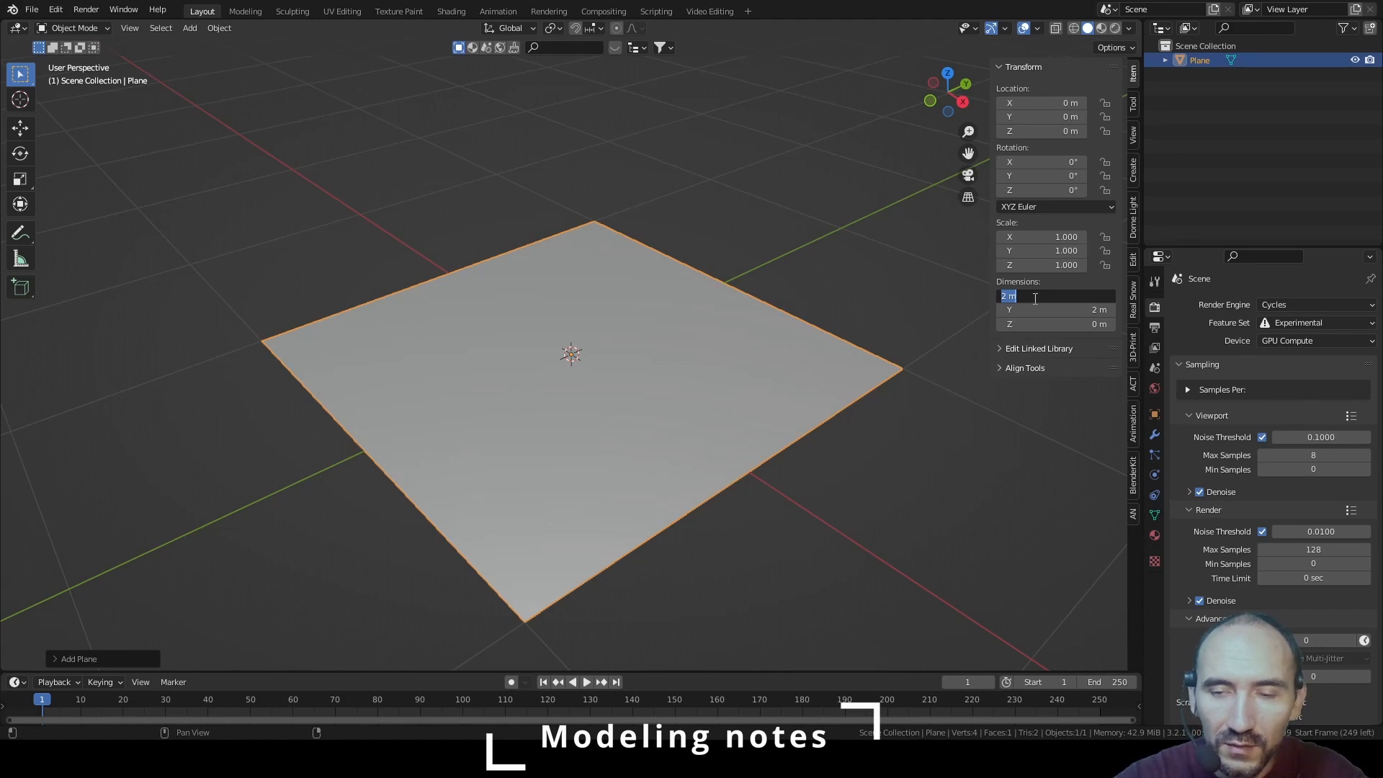
type("10")
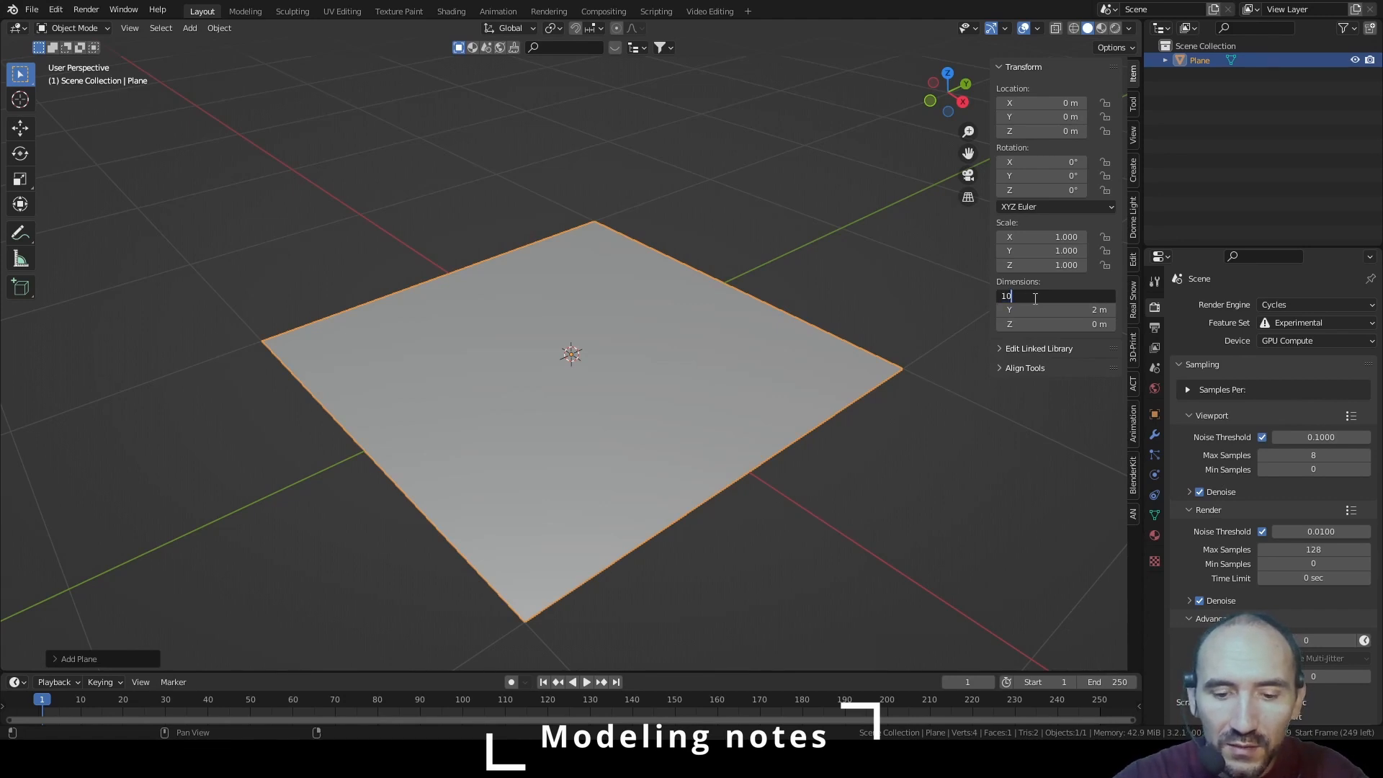
type("cm")
key("Tab")
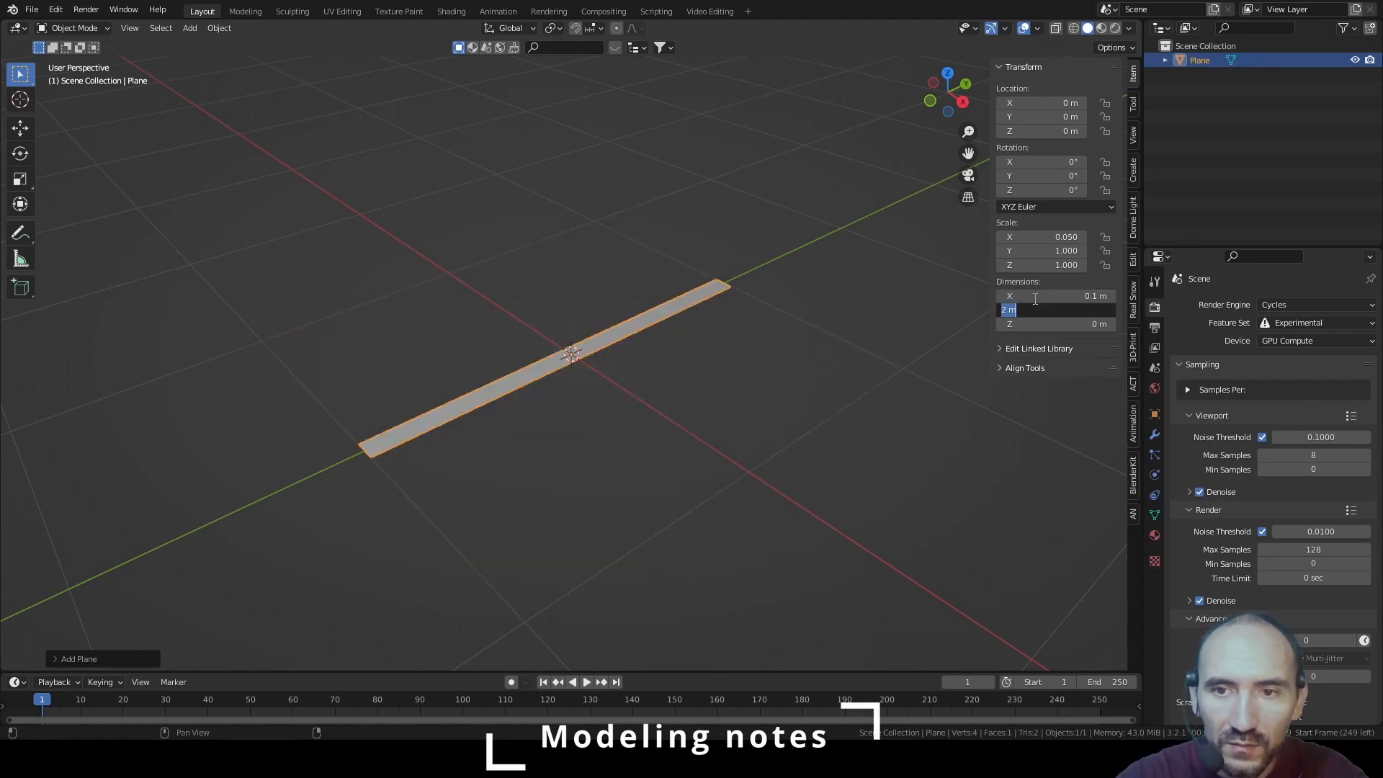
type("10cm")
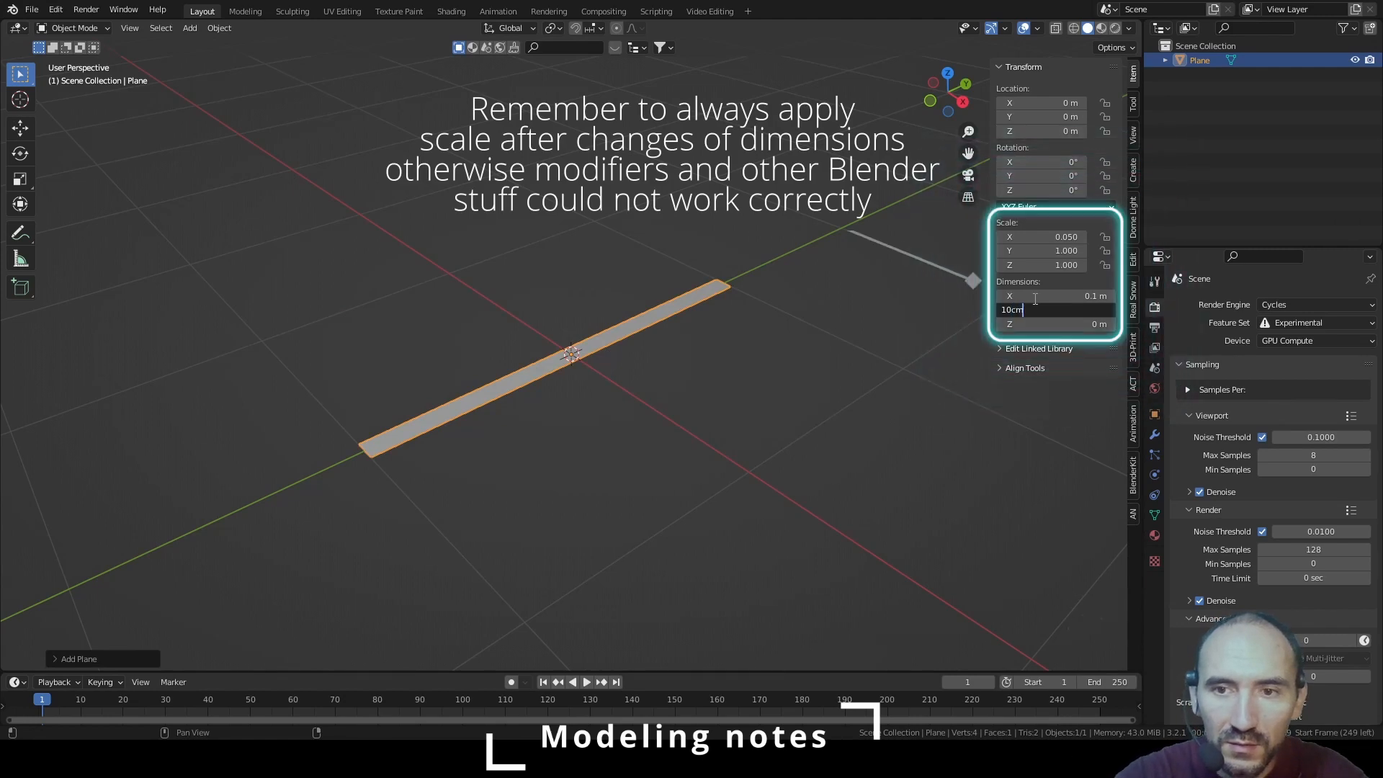
key("Return")
scroll(641, 358, "up", 7)
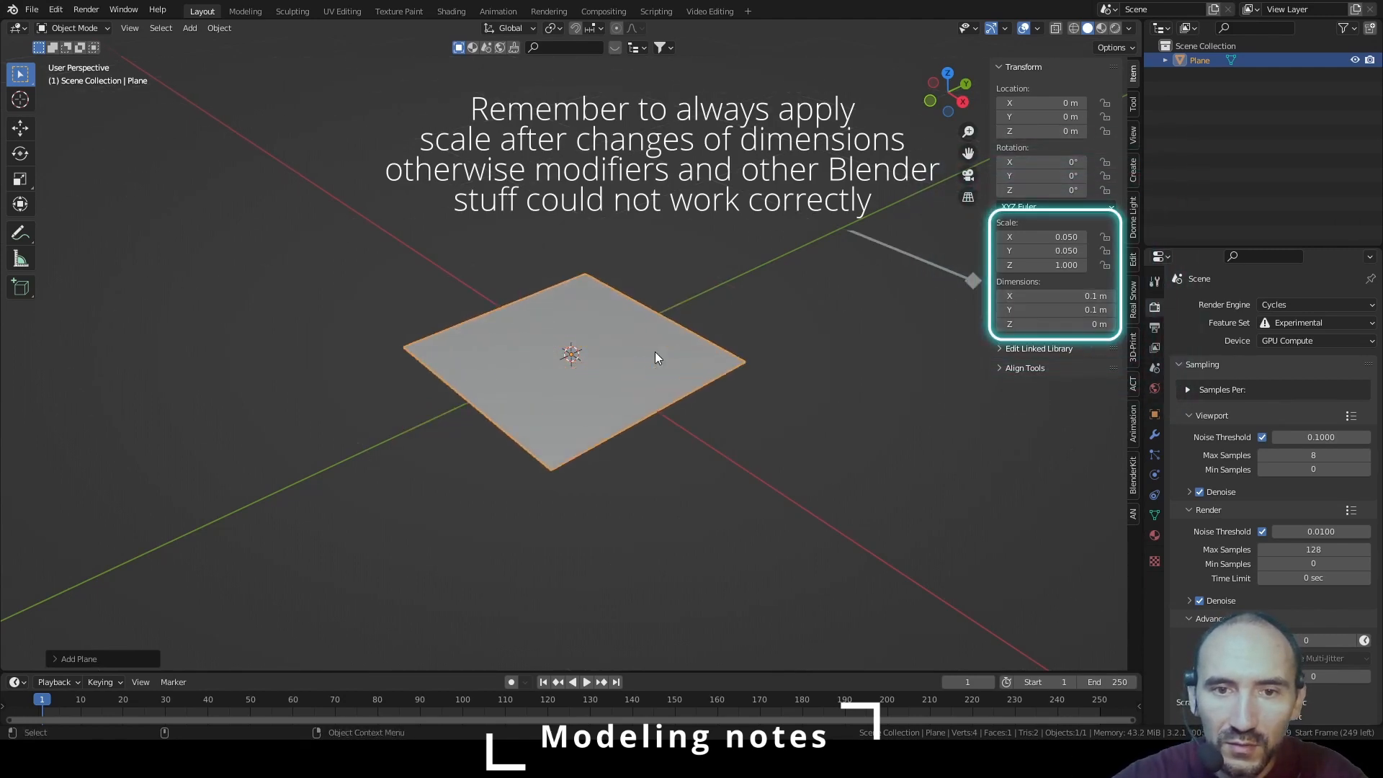
Apply the scale of the resized plane
left_click(834, 220)
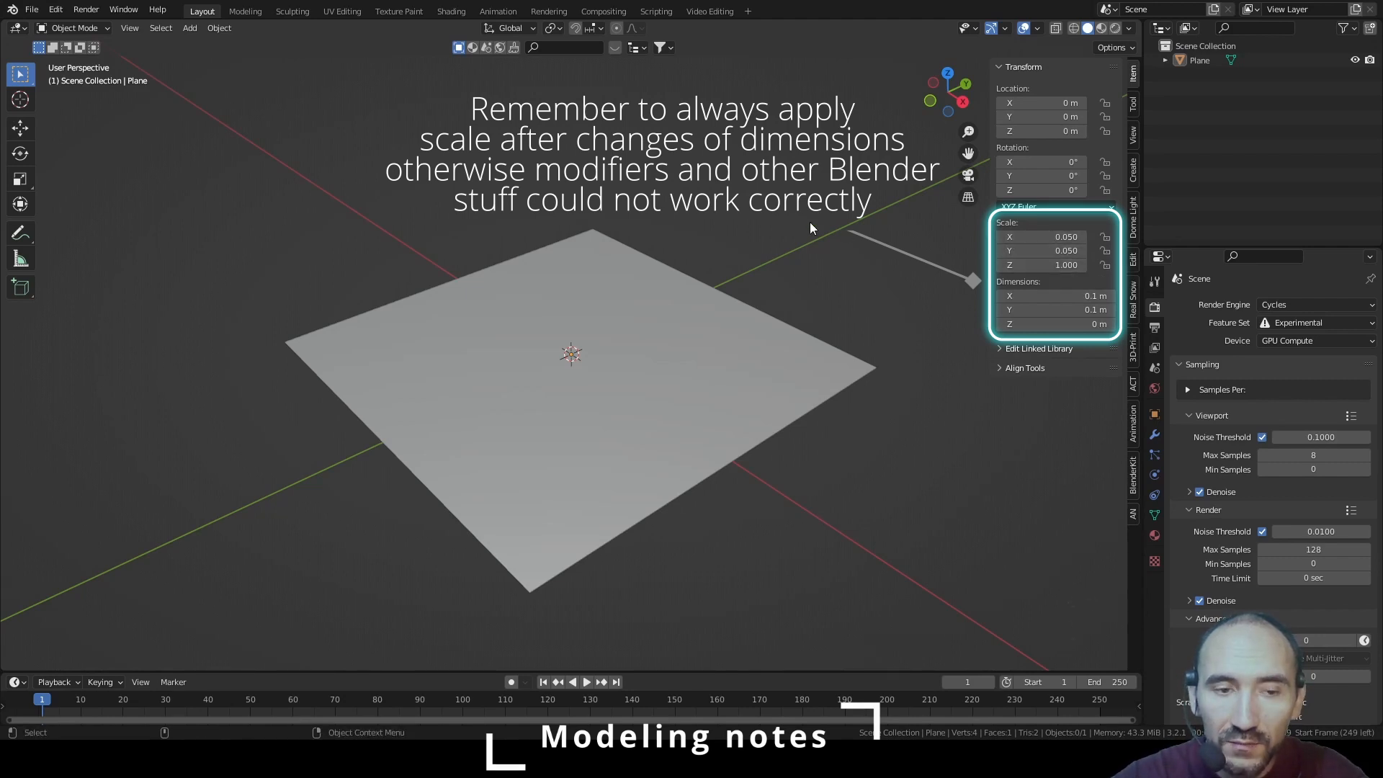
key("ctrl+a")
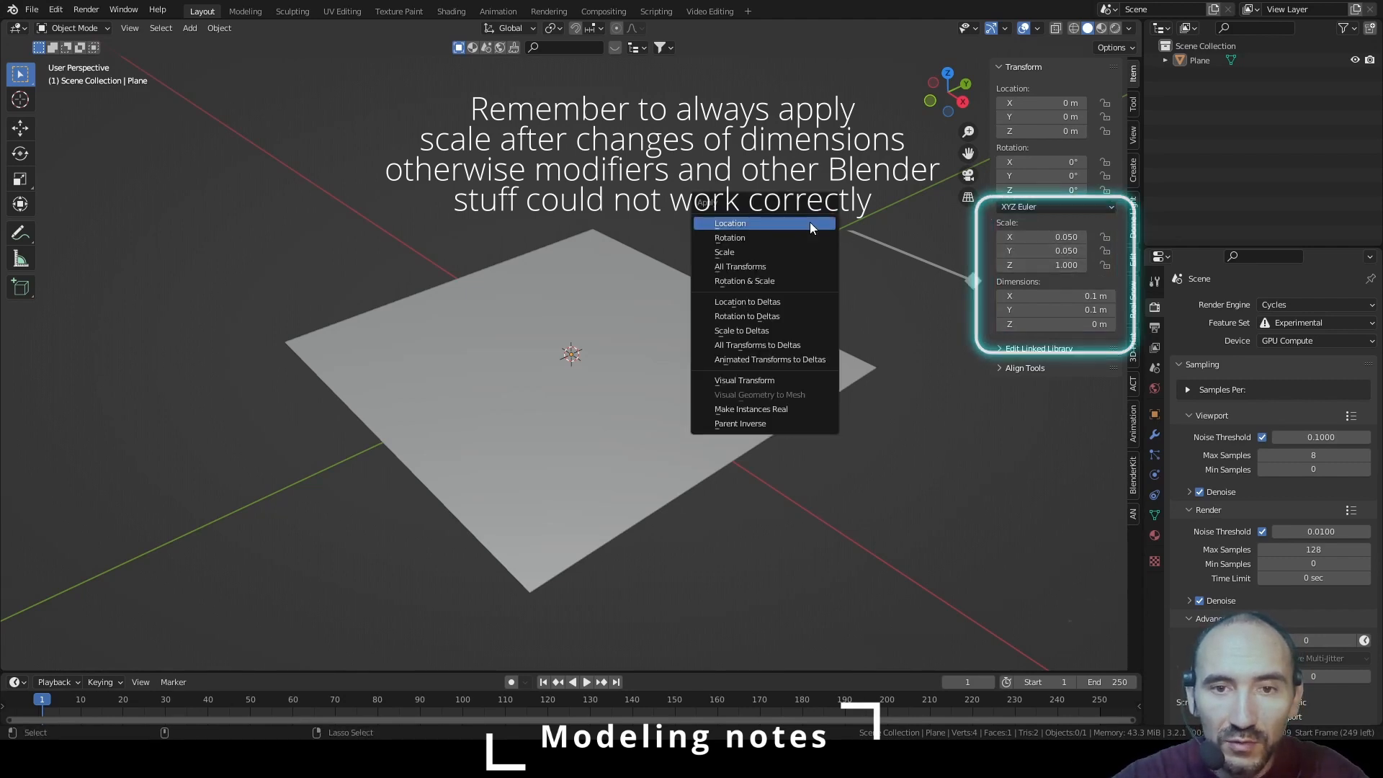
left_click(767, 257)
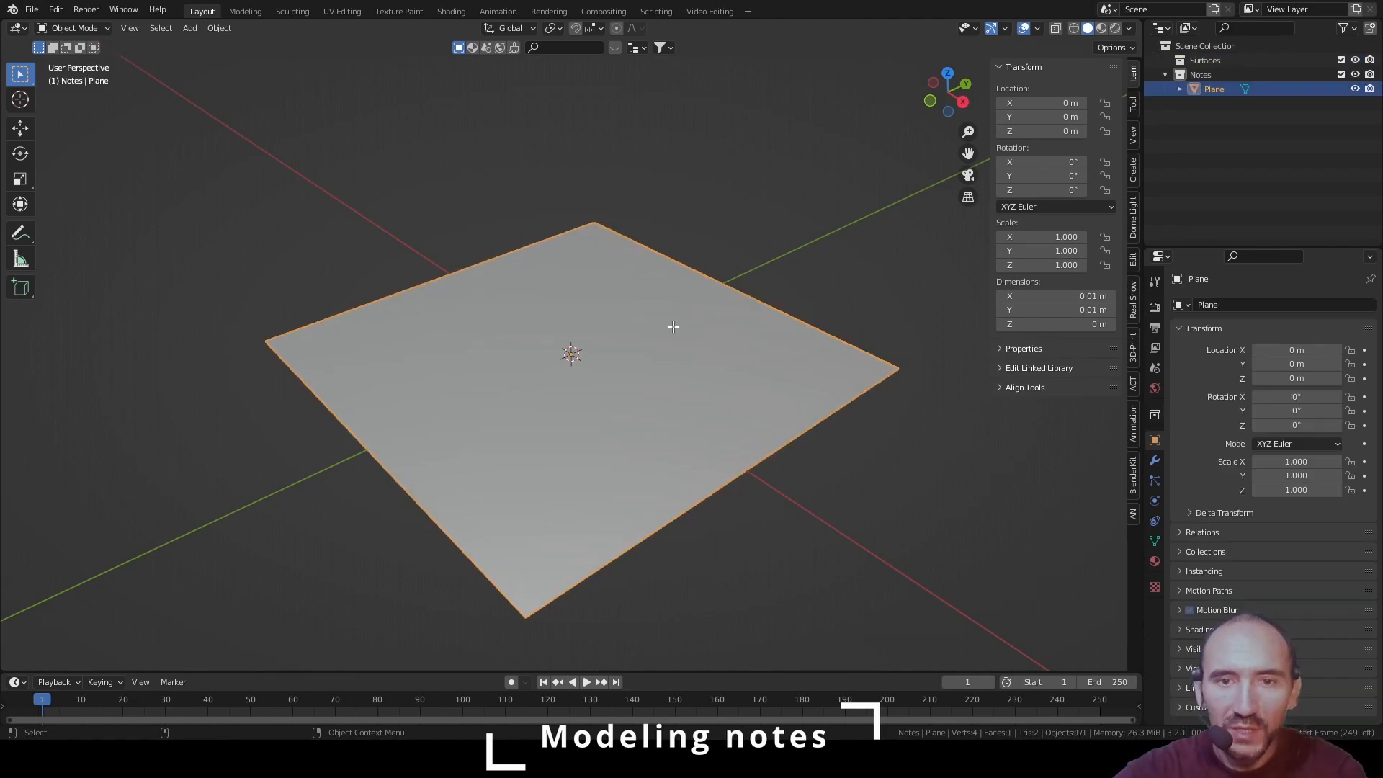
In Edit Mode, cut the plane with seven evenly spaced loop cuts parallel to the Y axis, without sliding them
key("Tab")
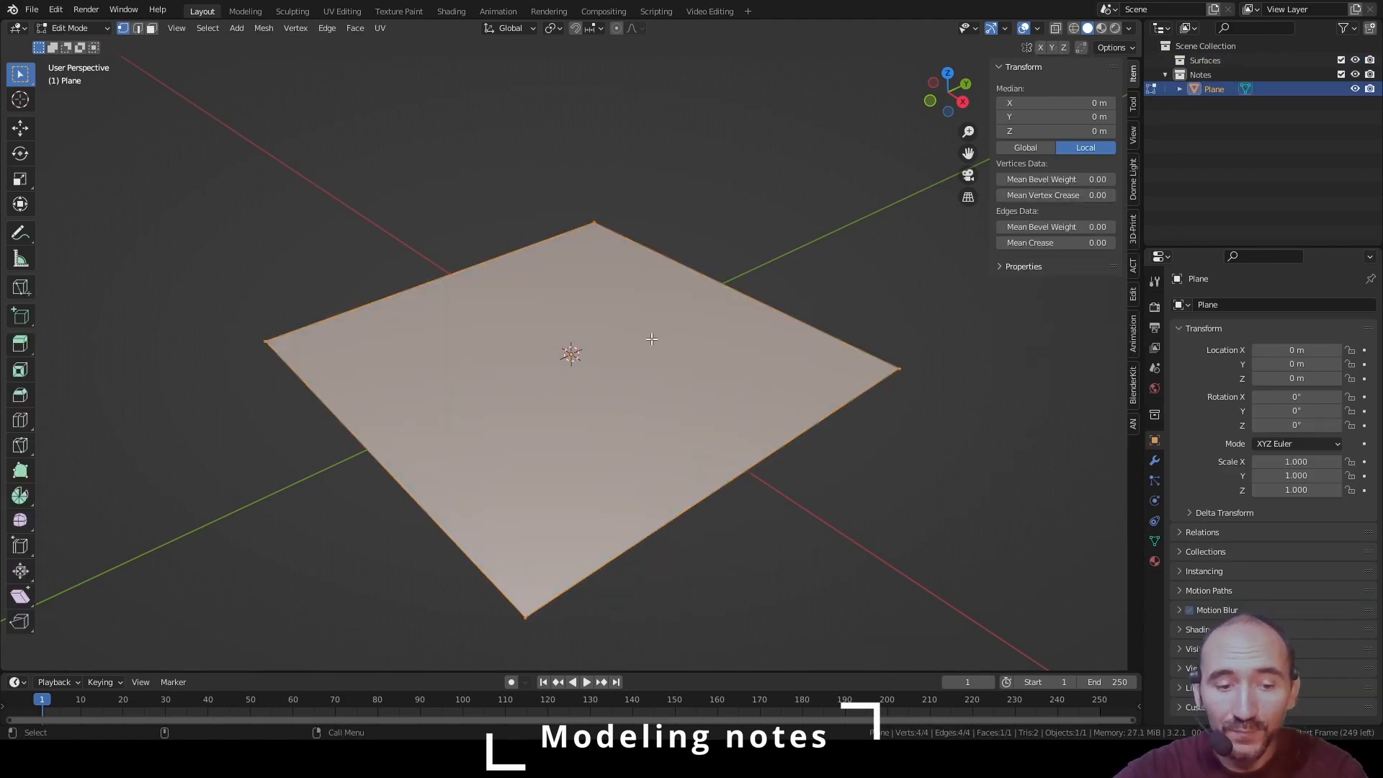
key("ctrl")
key("ctrl+r")
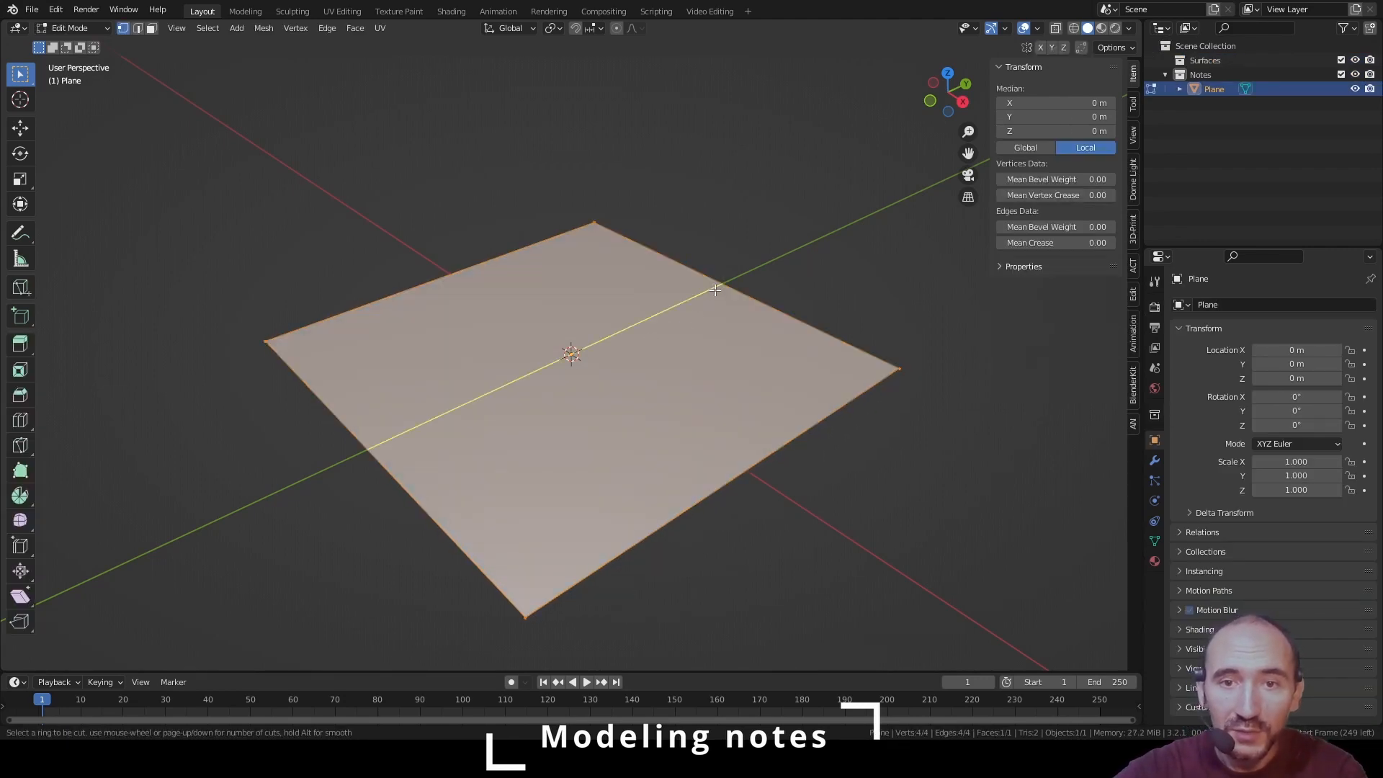
scroll(715, 290, "up", 4)
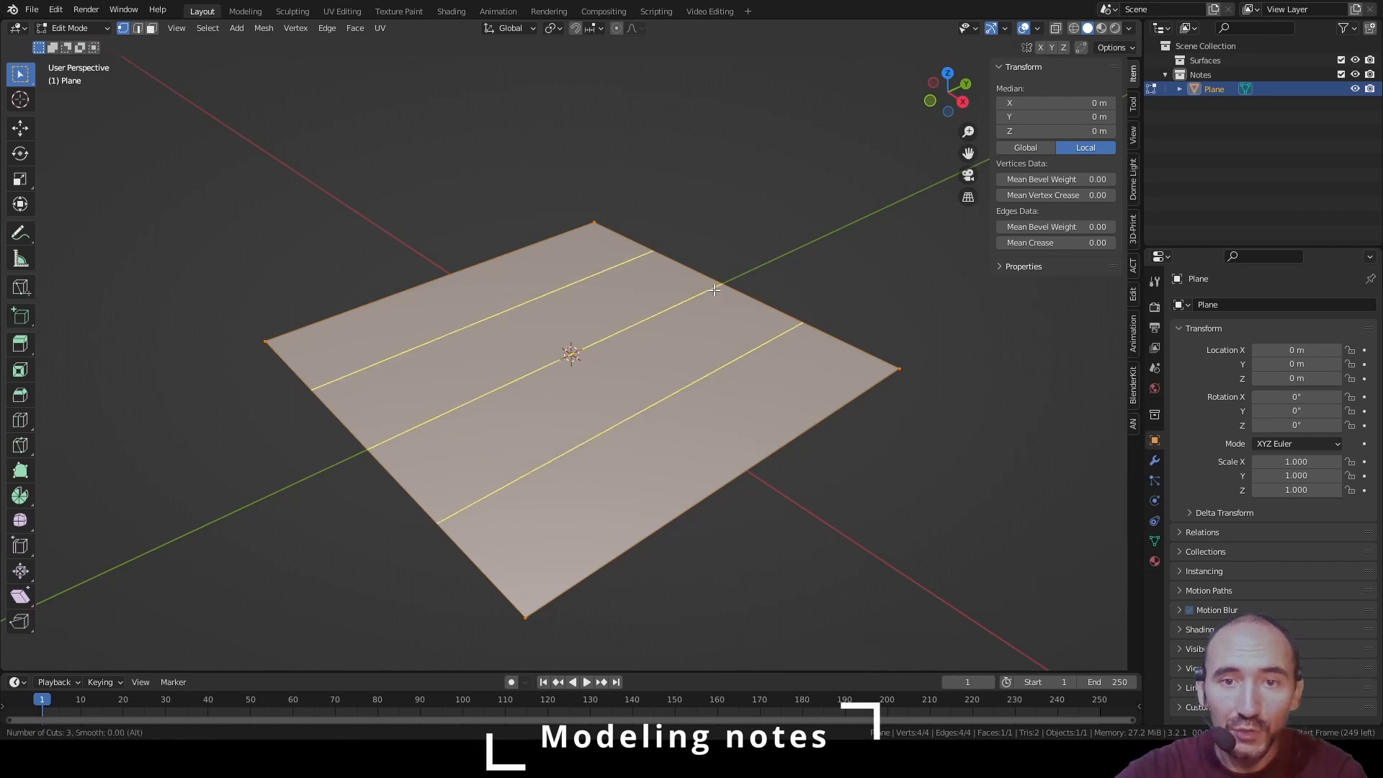
scroll(715, 289, "up", 2)
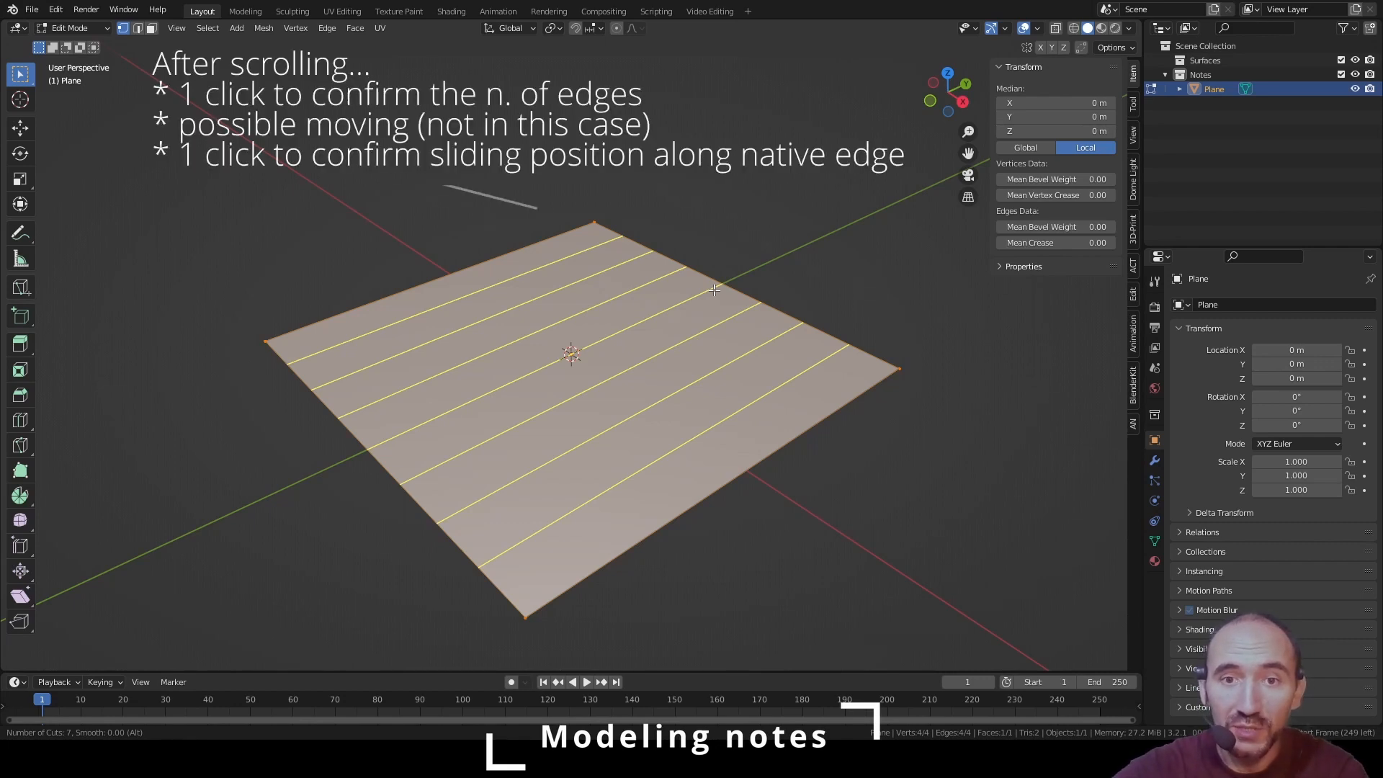
left_click(715, 289)
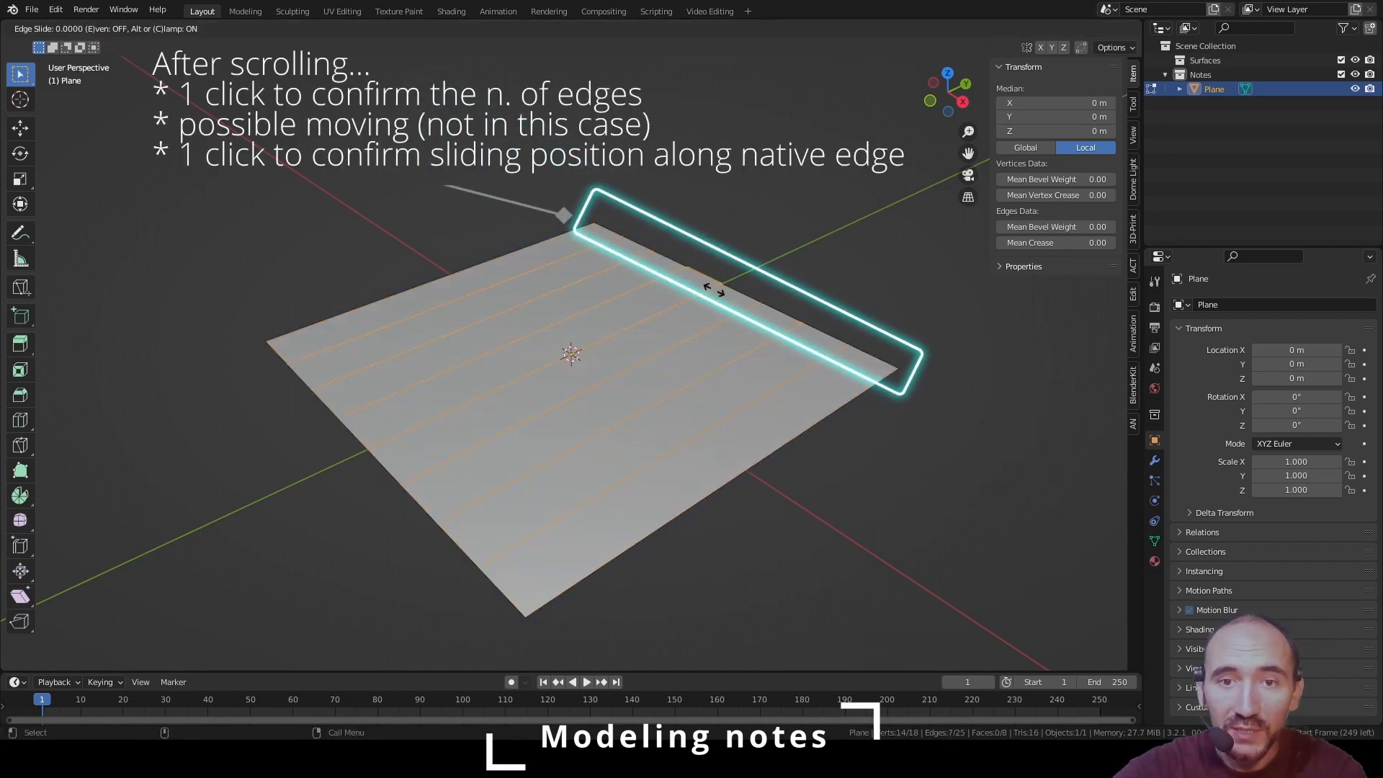
left_click(715, 290)
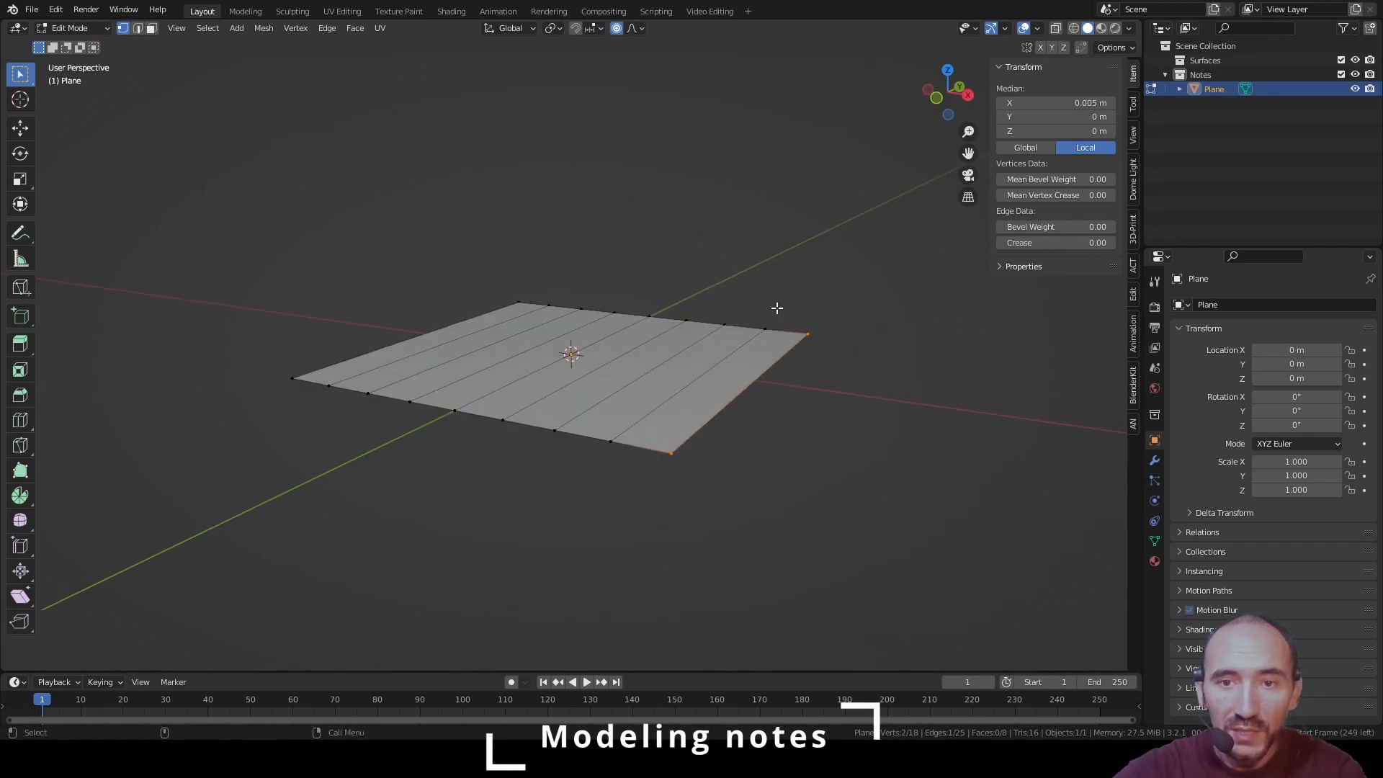
Raise the plane's positive-X edge 0.001 m along Z using smooth proportional editing with a proportional size of about 0.007 m
left_click(808, 336)
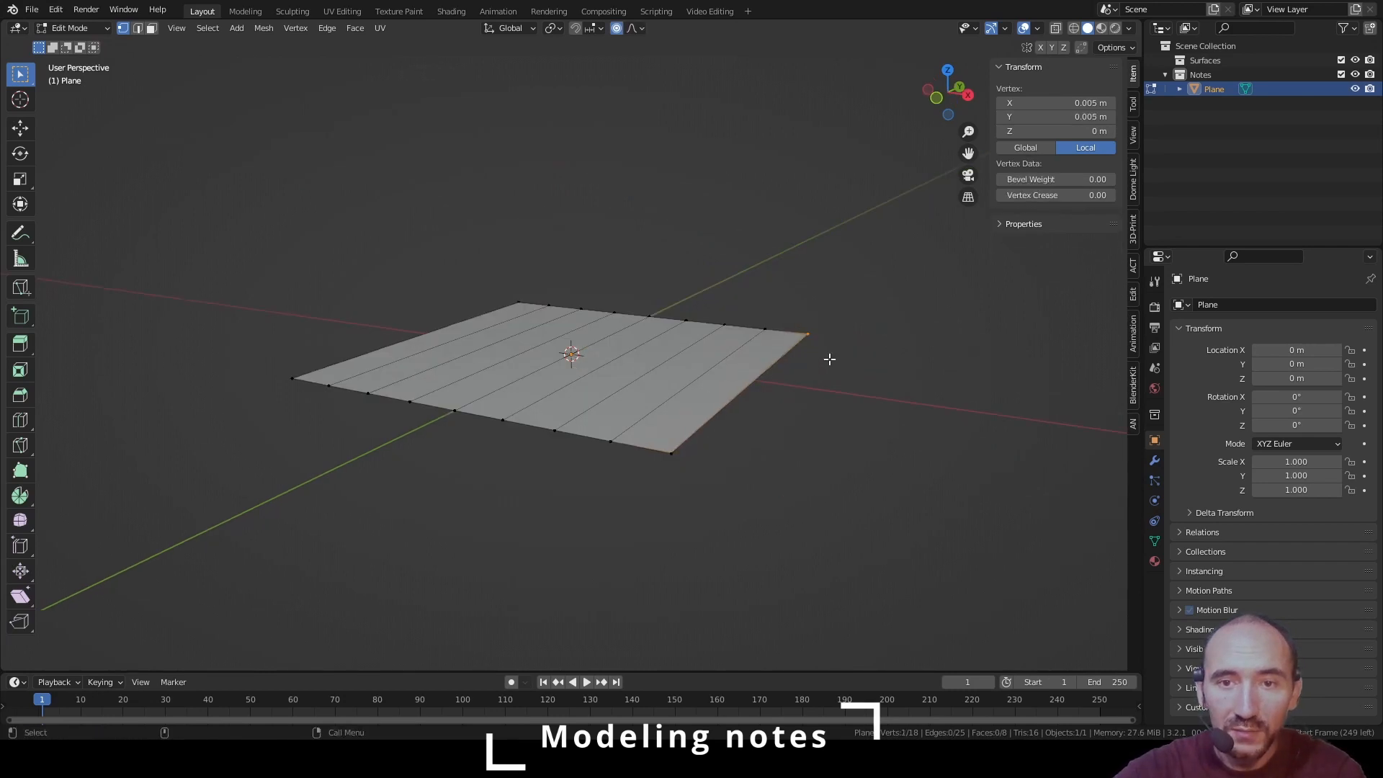
left_click(673, 454, "shift")
key("o")
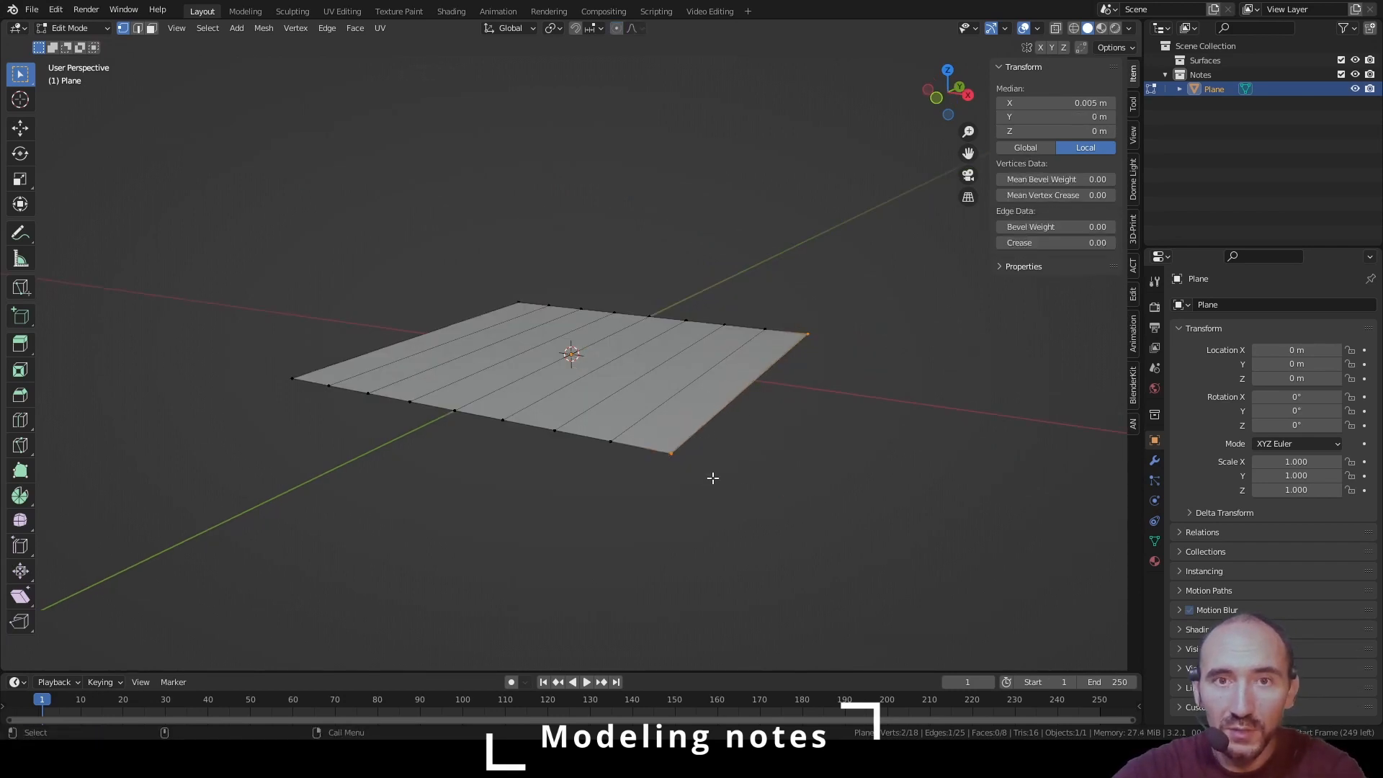
key("o")
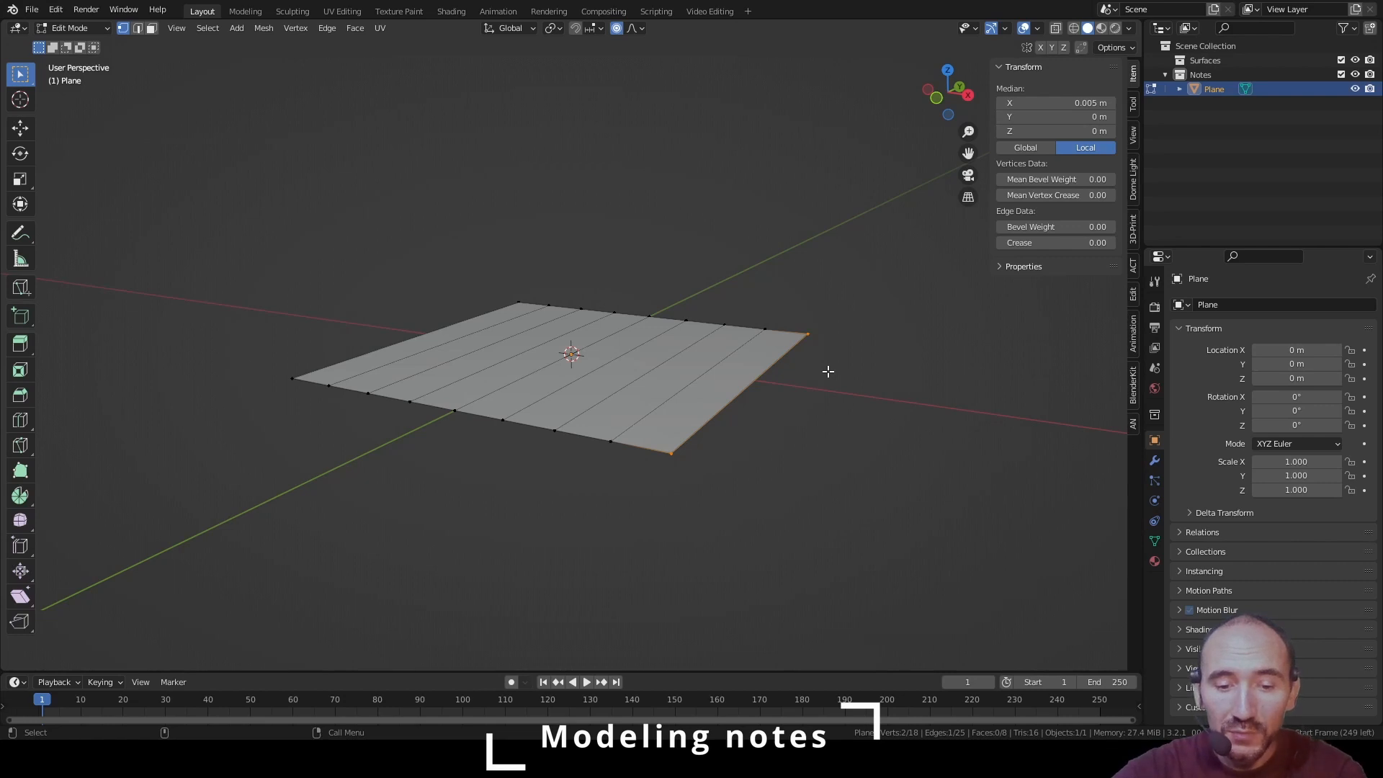
key("g")
key("z")
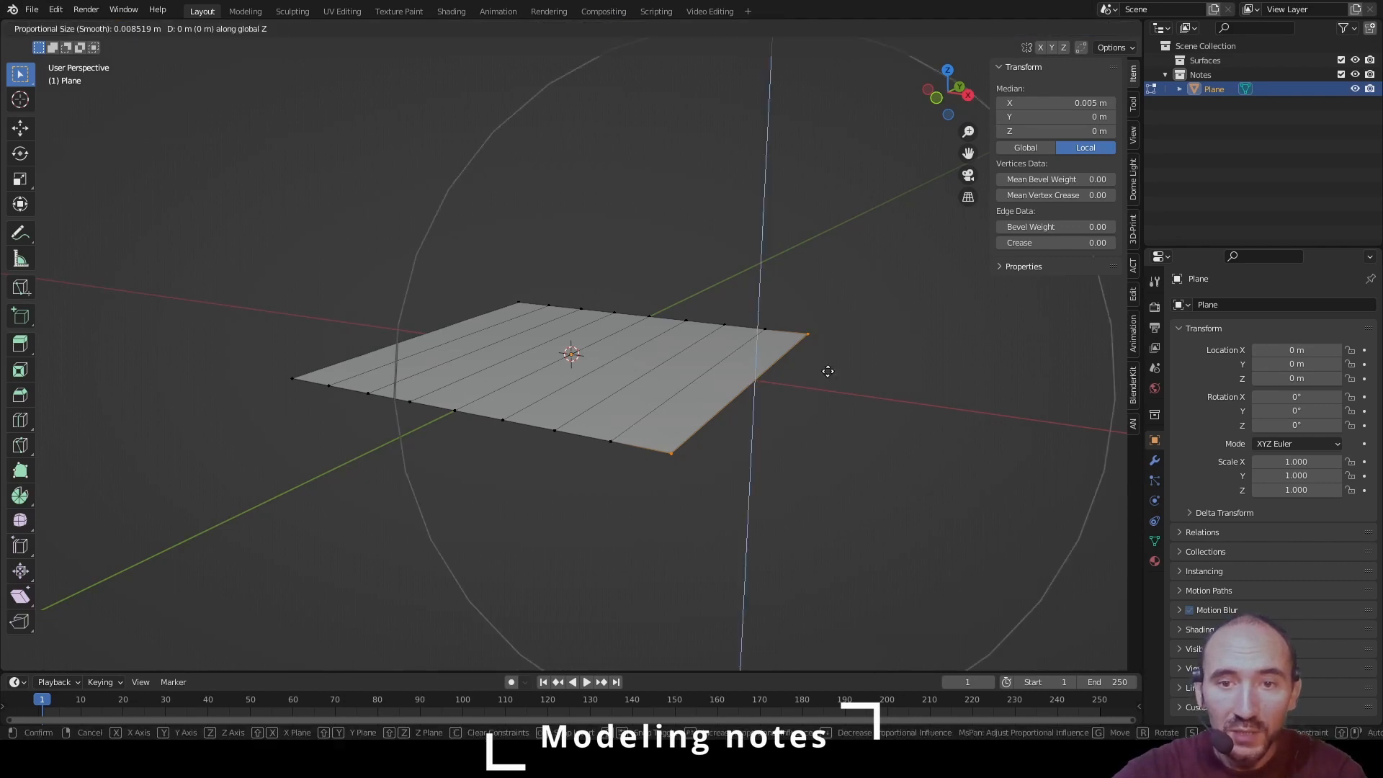
scroll(829, 372, "up", 1)
scroll(830, 373, "up", 1)
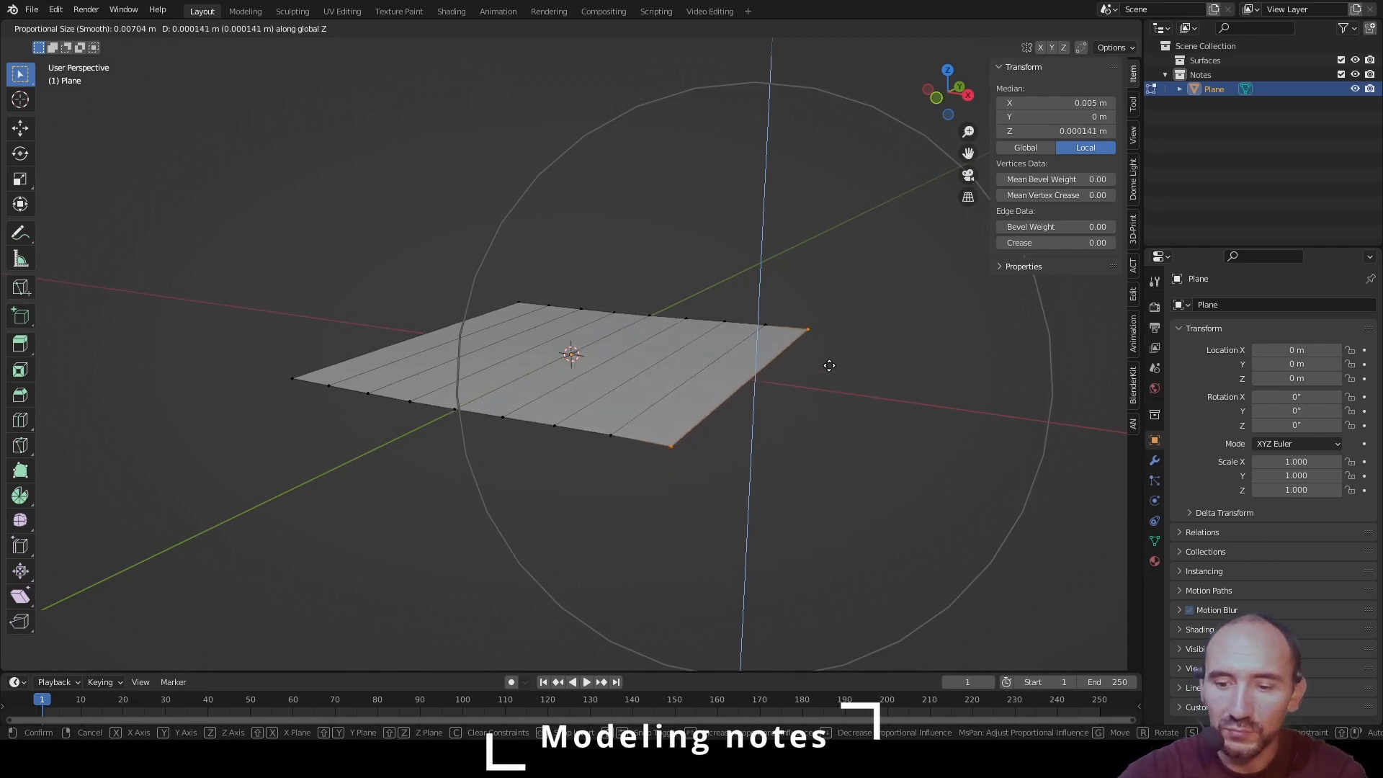
type("0.0")
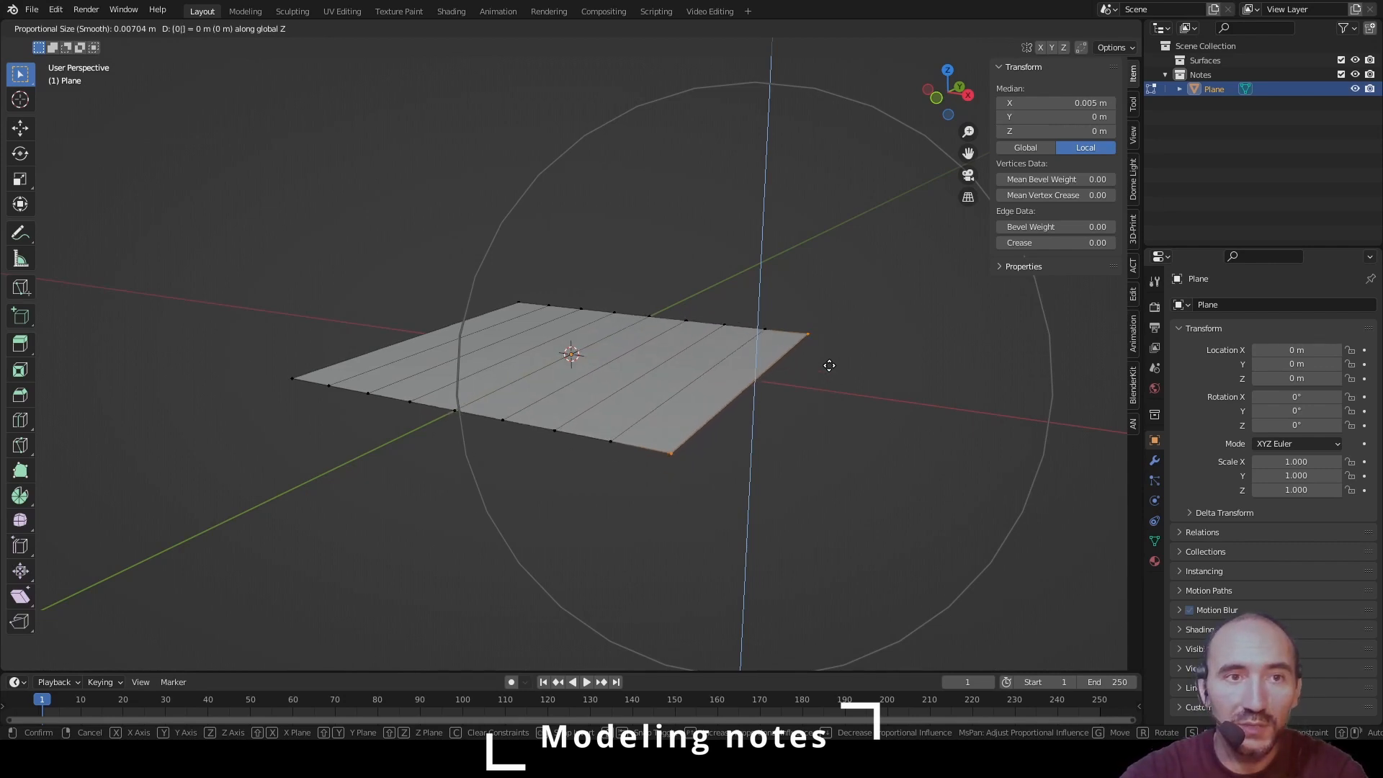
type("1")
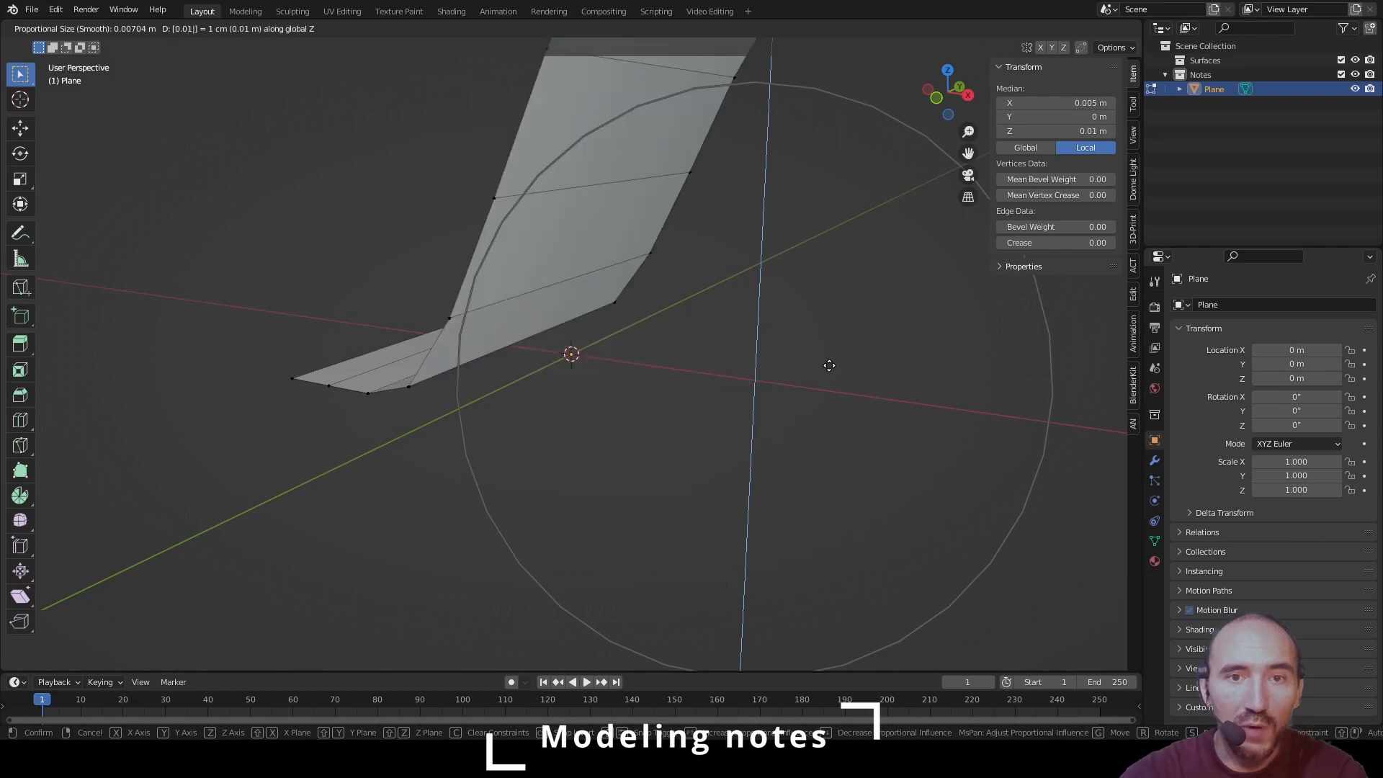
key("BackSpace")
type("01")
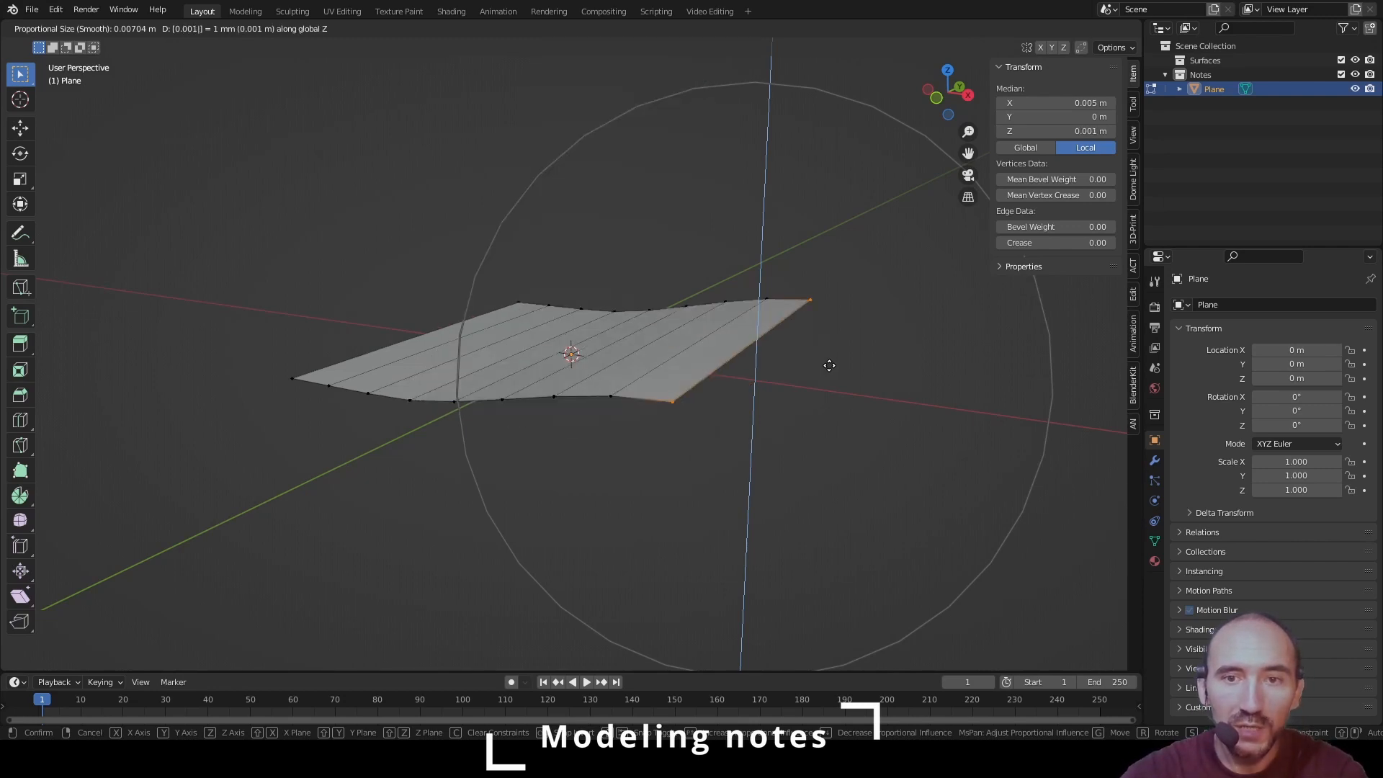
key("Return")
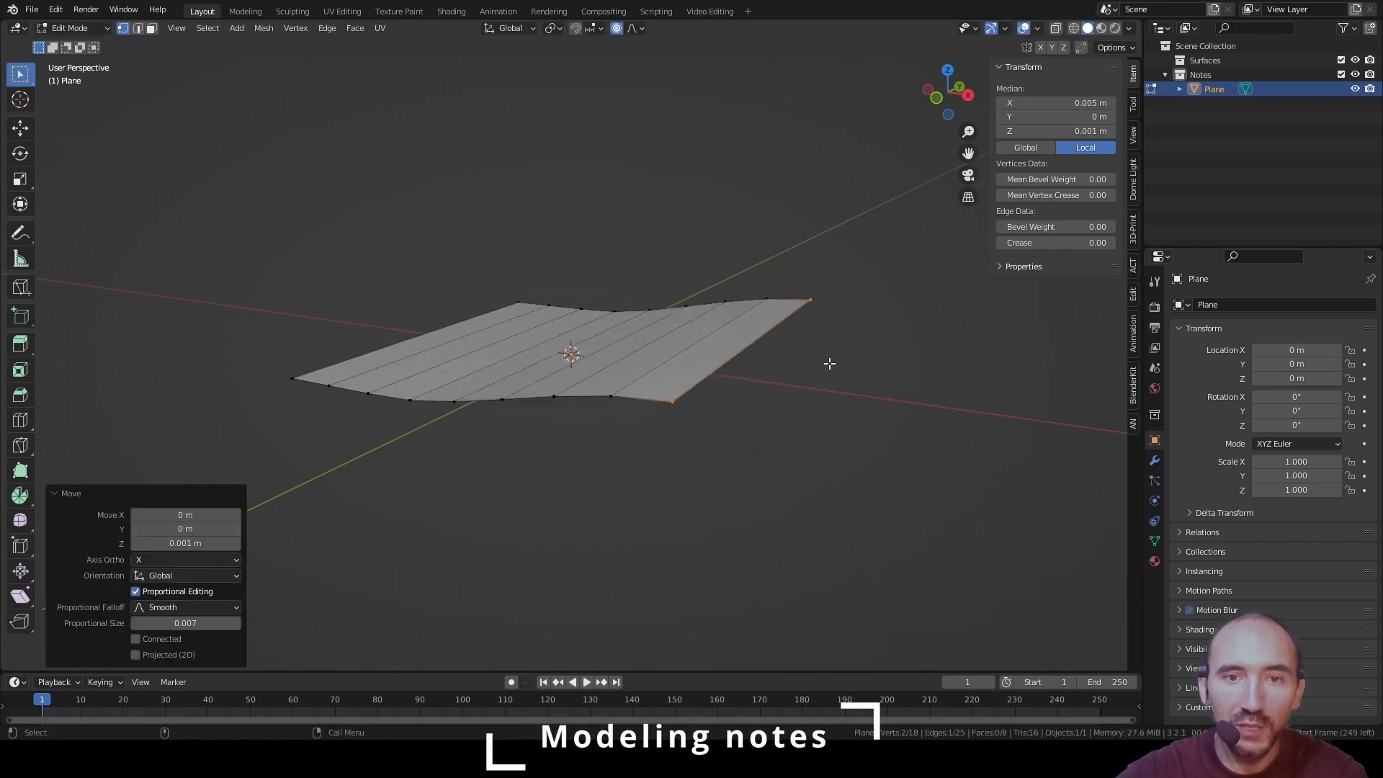
Change the proportional falloff of the edge move to Linear
middle_click_drag(704, 423, 630, 429)
left_click(157, 609)
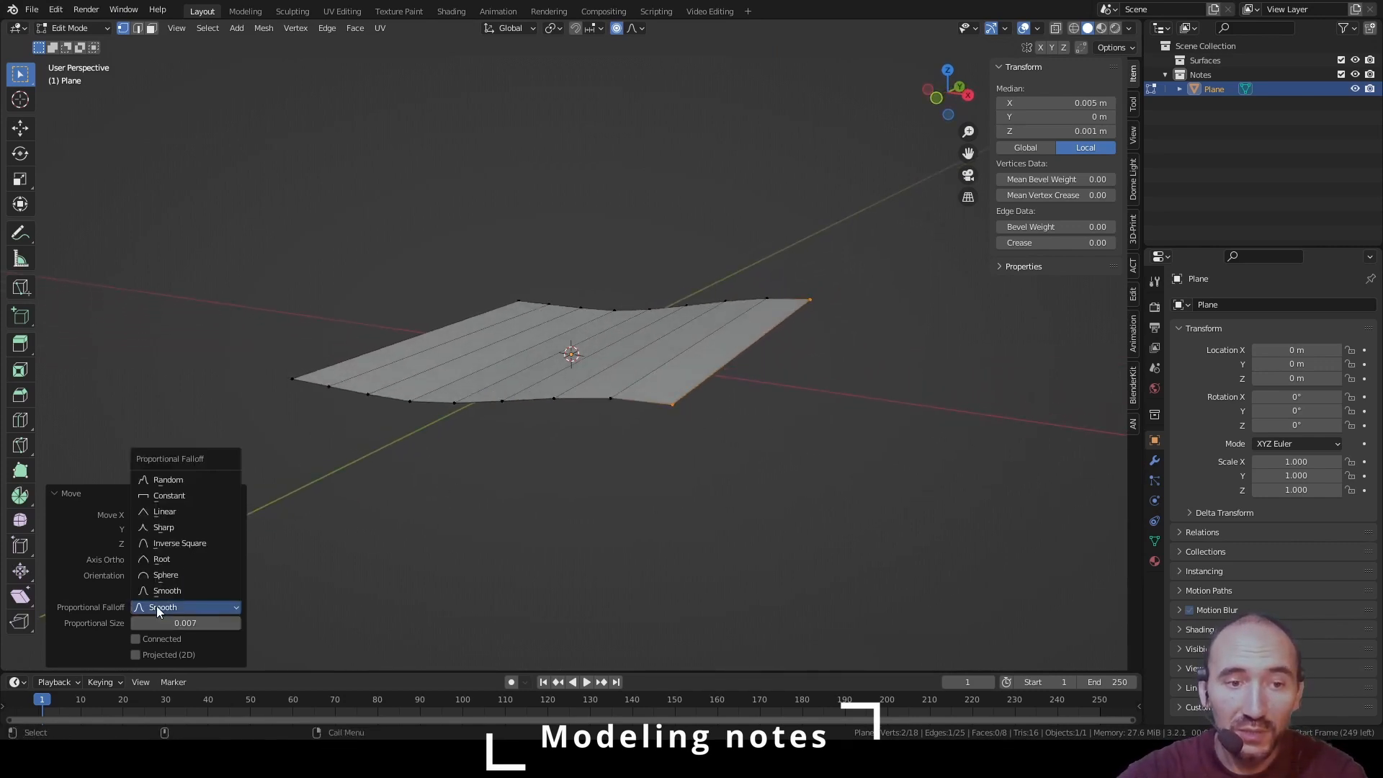
left_click(170, 511)
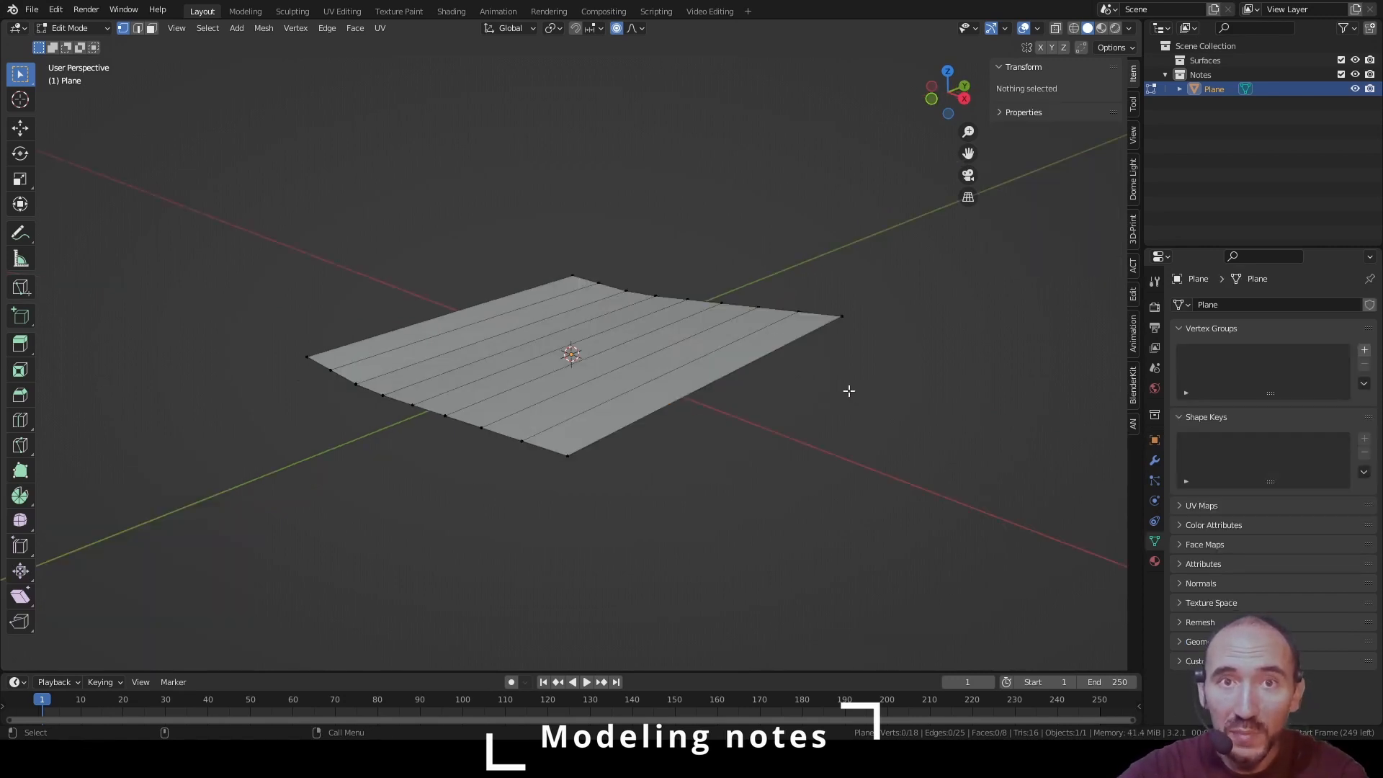
Select all vertices except the two on the plane's negative-X edge, assign them to a new vertex group, and clear the selection
middle_click_drag(835, 386, 602, 271)
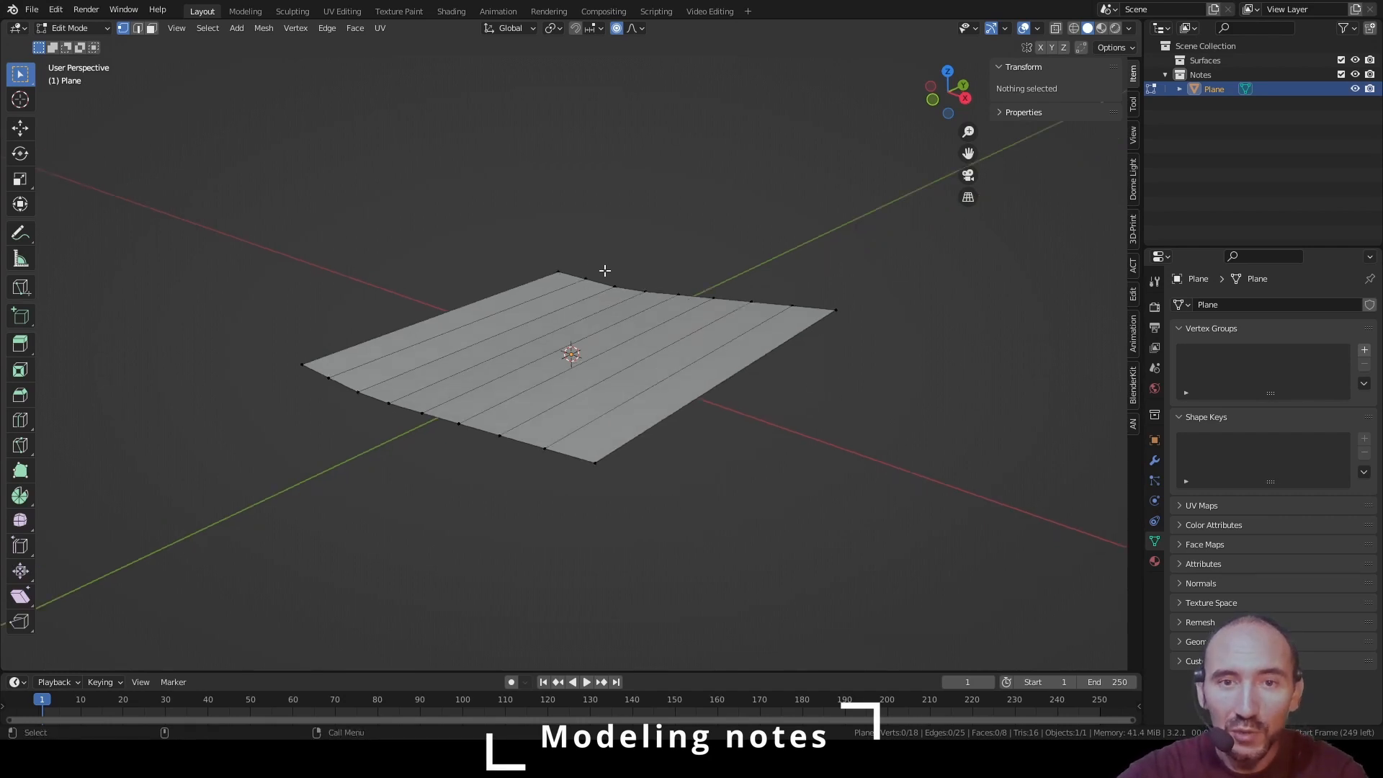
left_click_drag(575, 253, 864, 331)
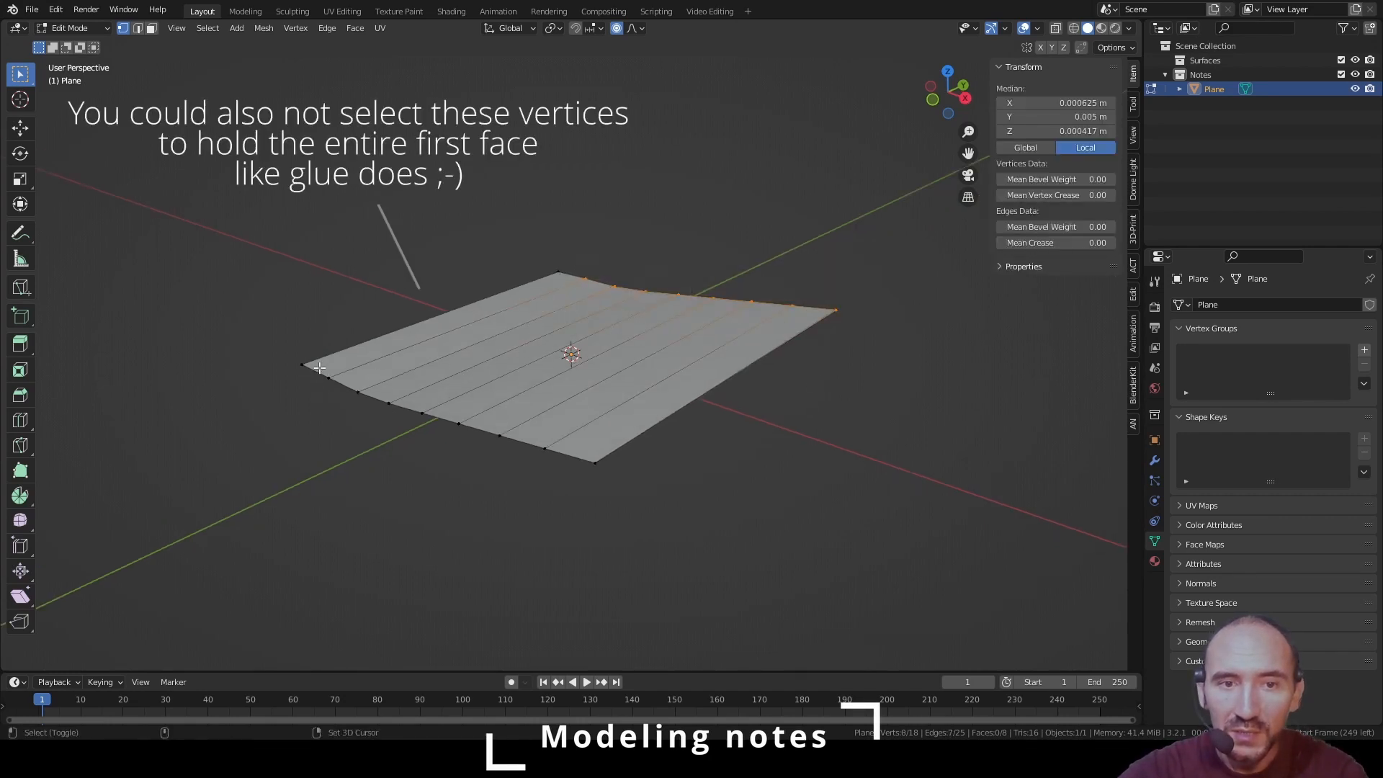
left_click_drag(310, 370, 711, 485, "shift")
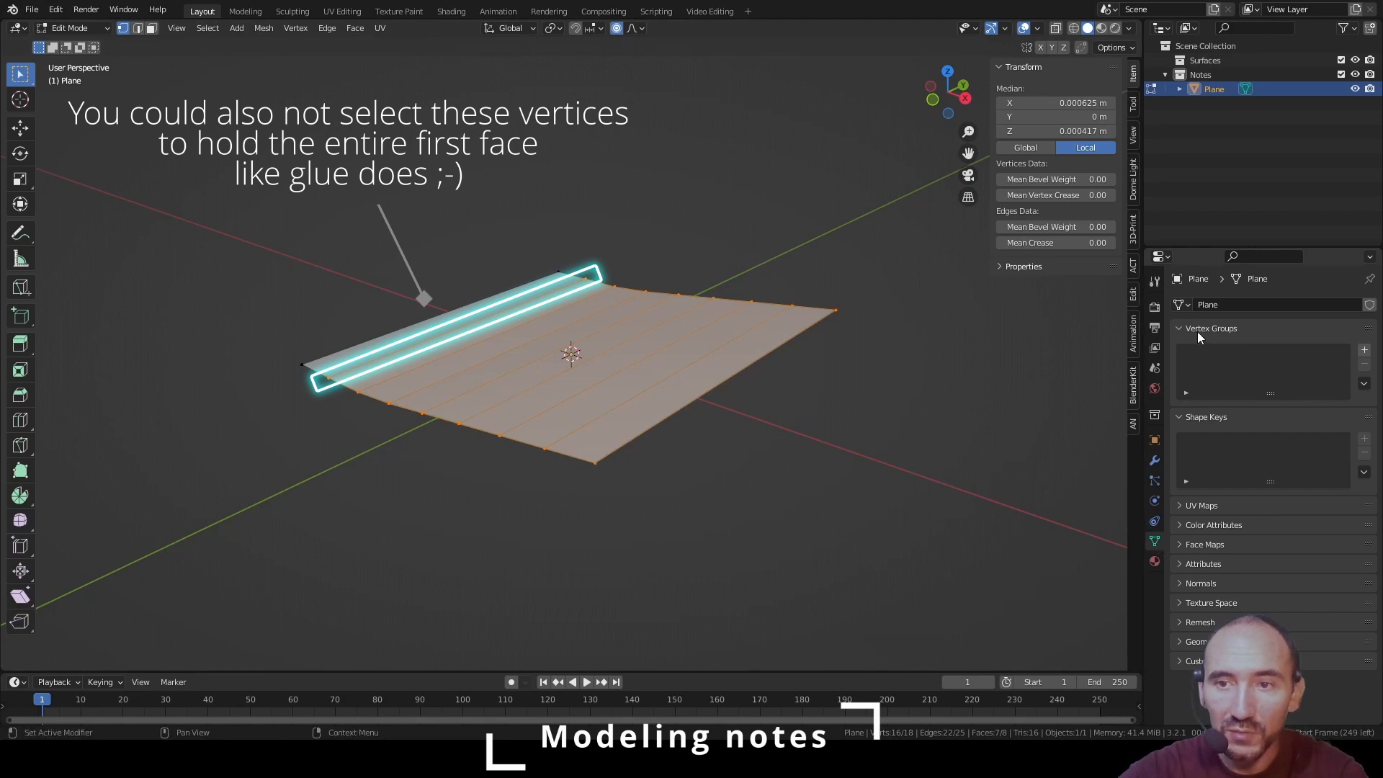
left_click(1362, 351)
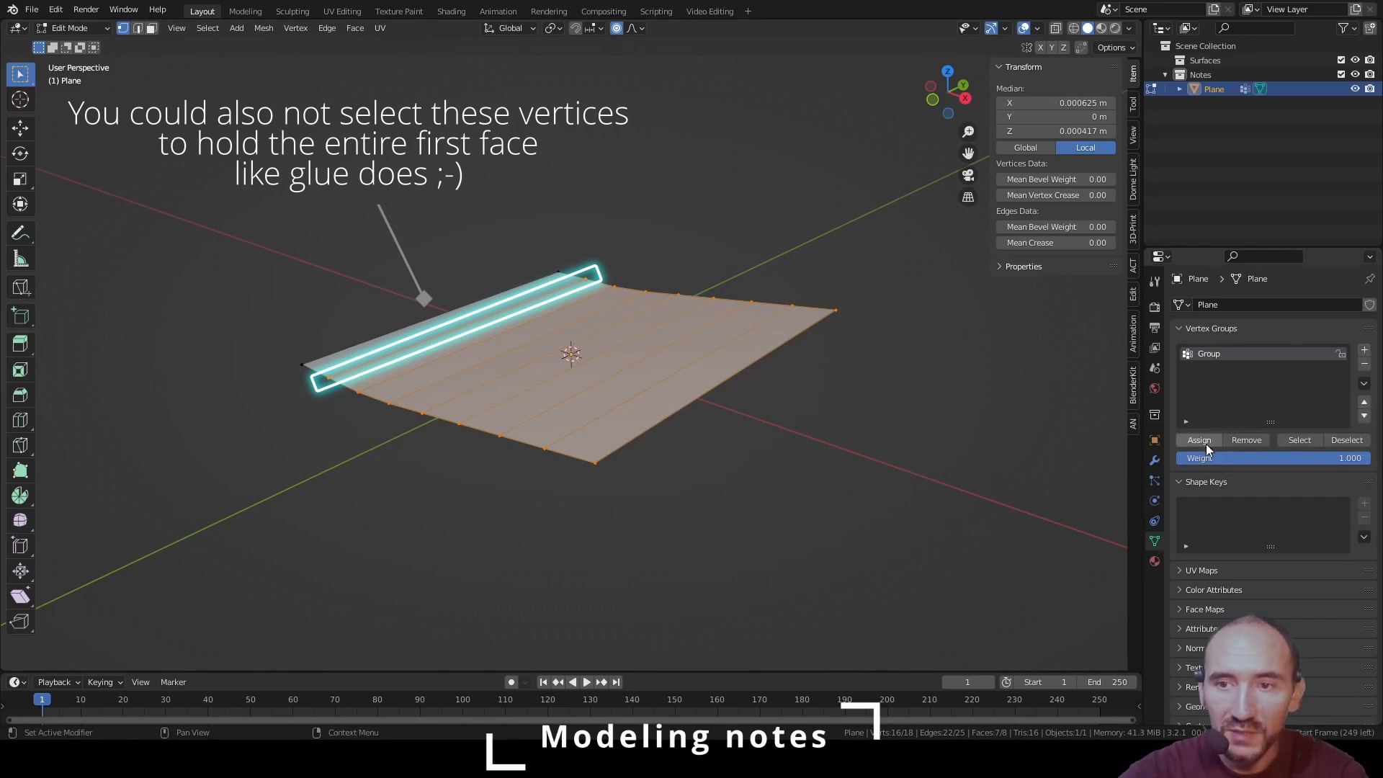
left_click(813, 362)
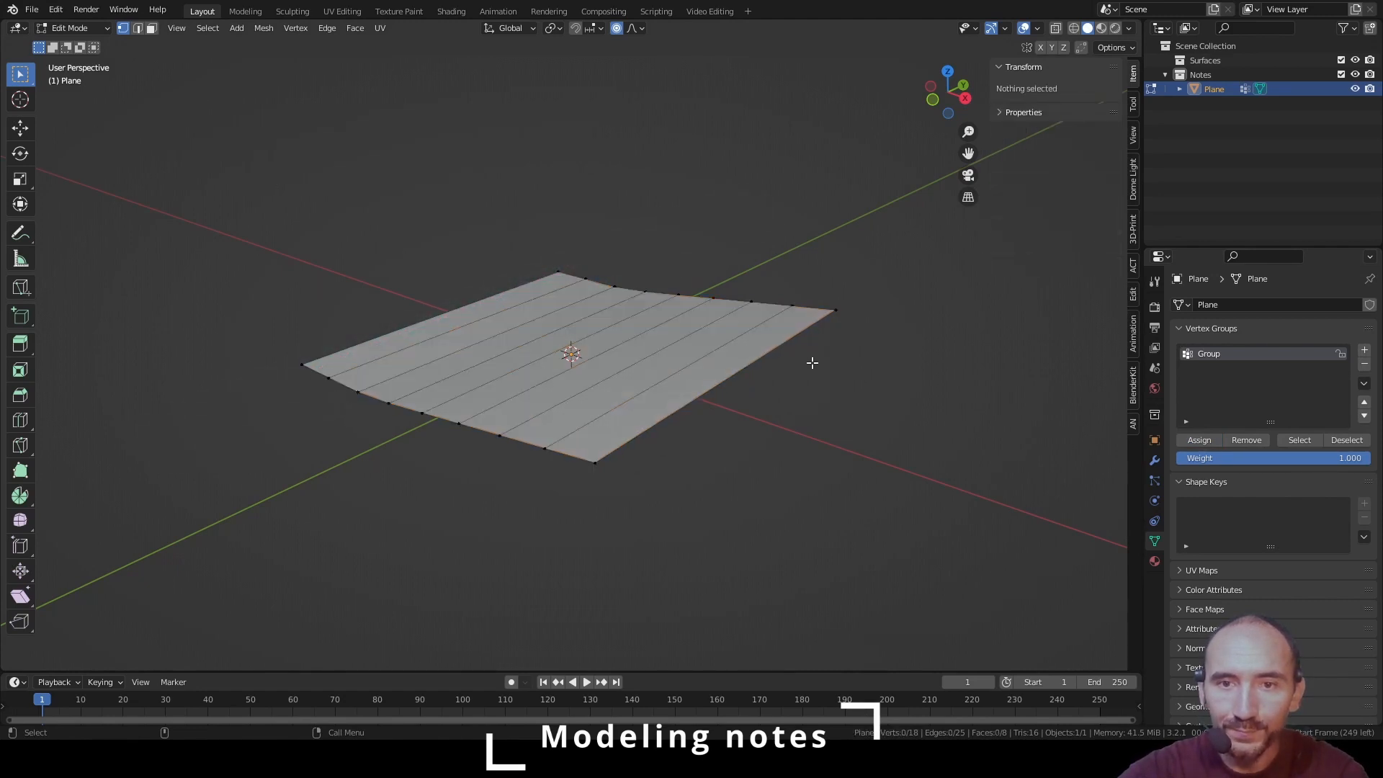
Return the plane to Object Mode with its modifier settings displayed and hide the viewport sidebar
left_click(1156, 462)
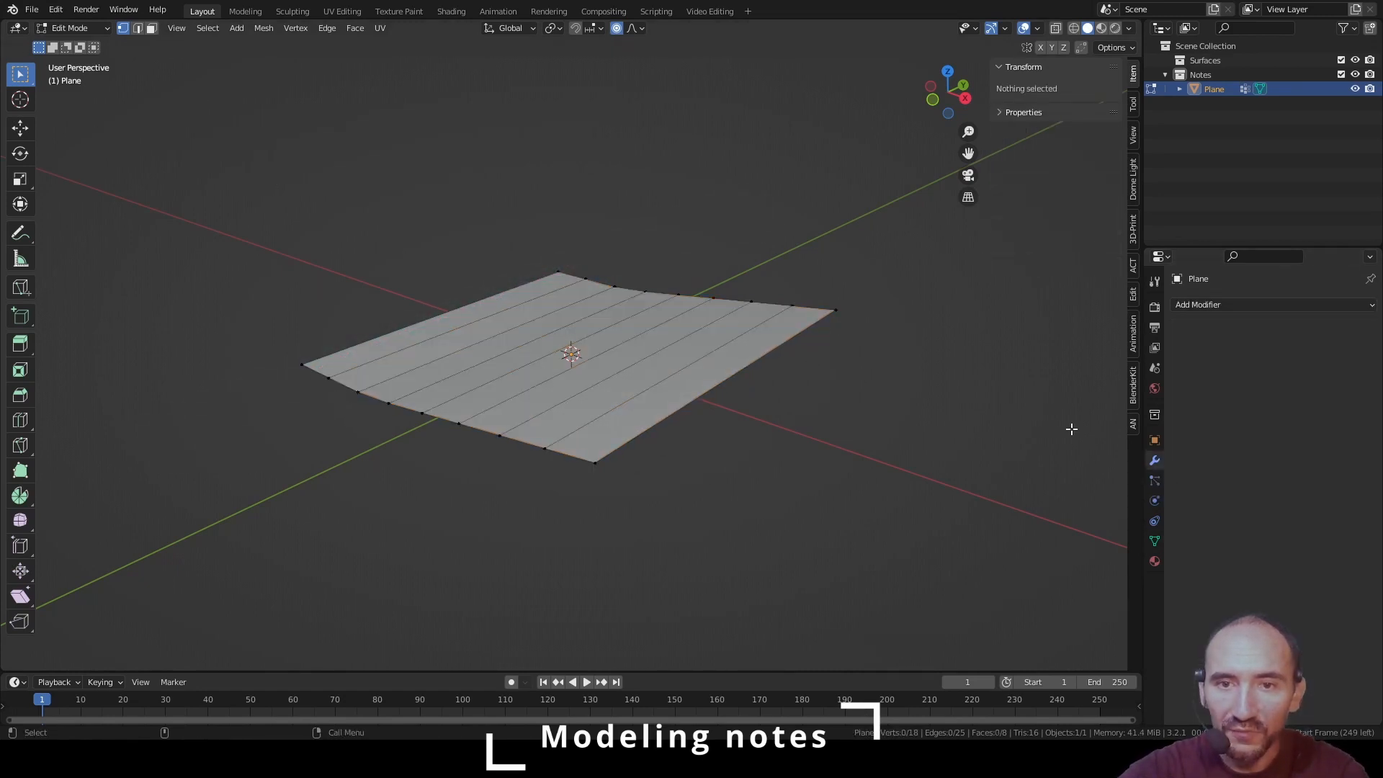
key("Tab")
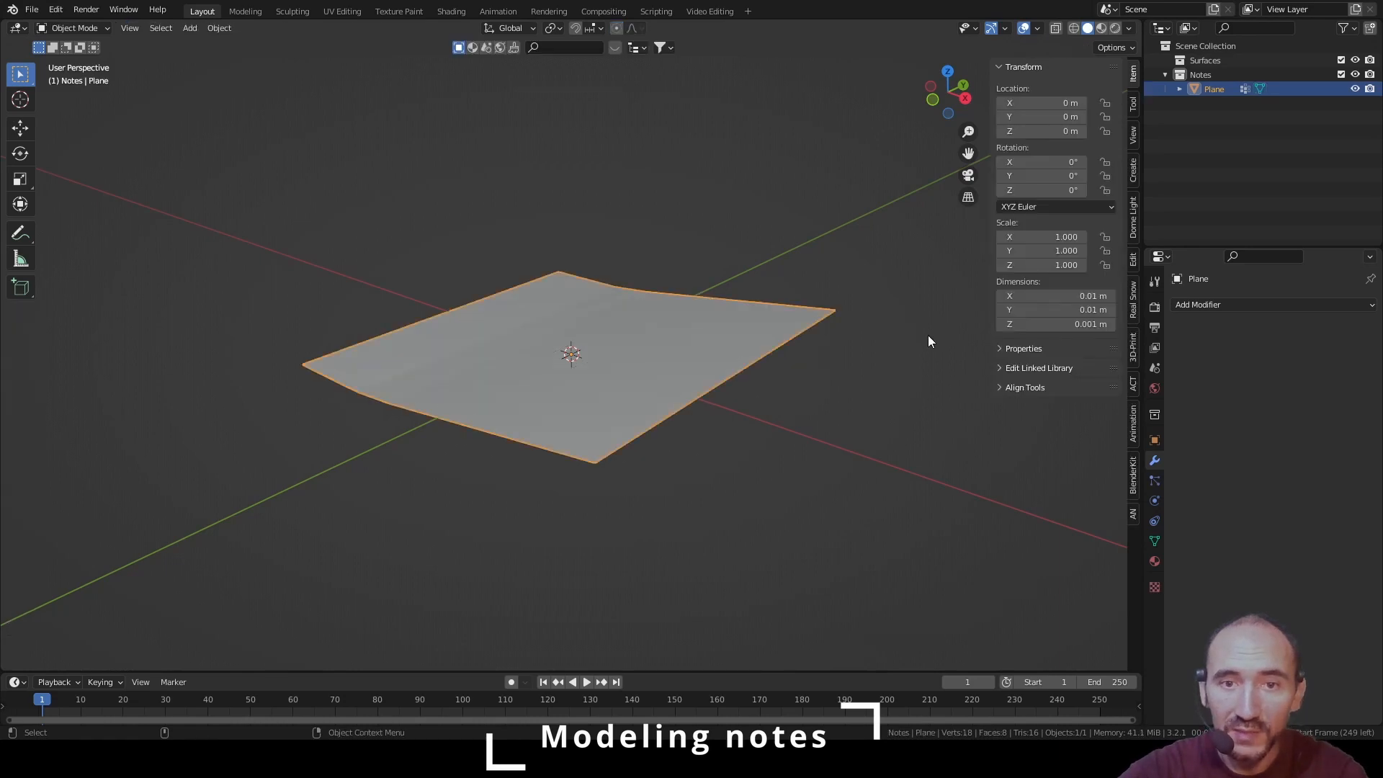
left_click(1237, 303)
key("Escape")
key("n")
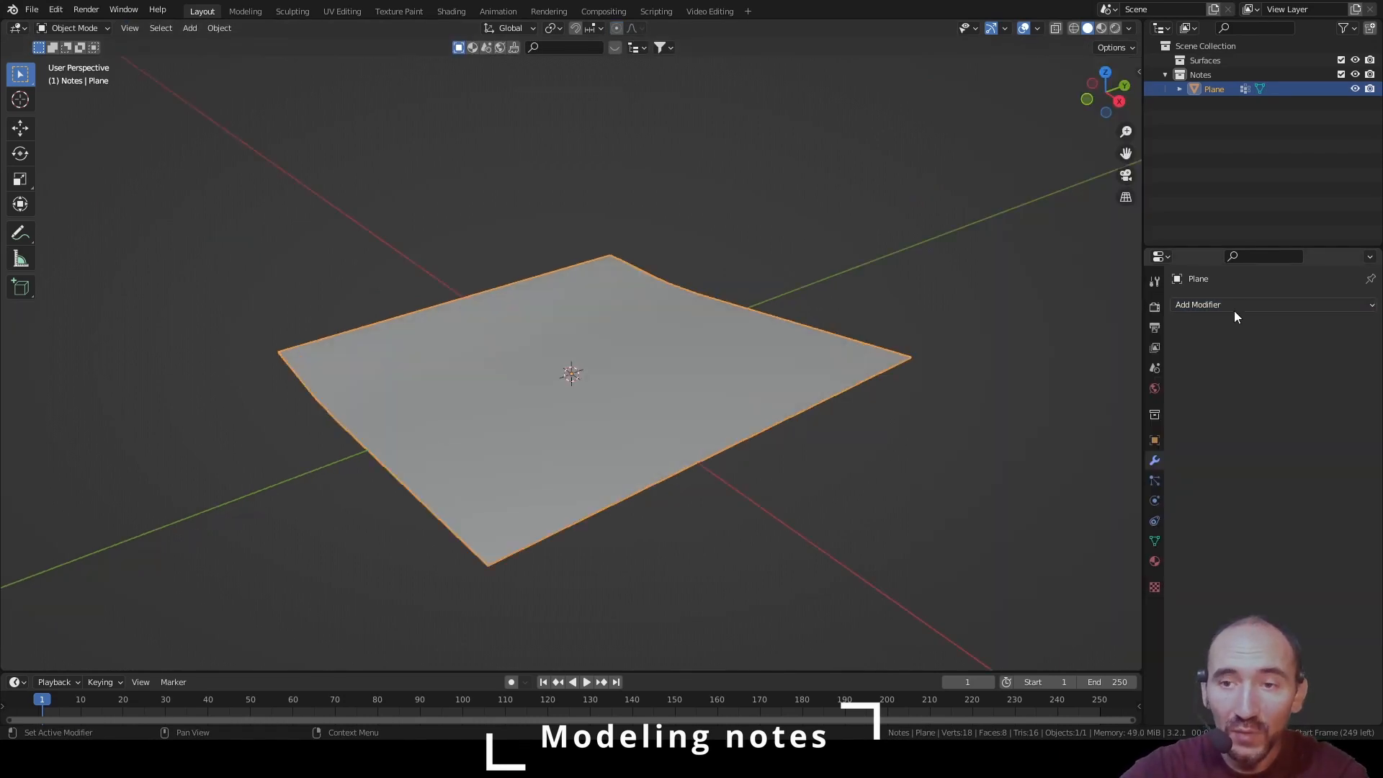
Add an Array modifier to the note plane and set its count to 5
left_click(1230, 306)
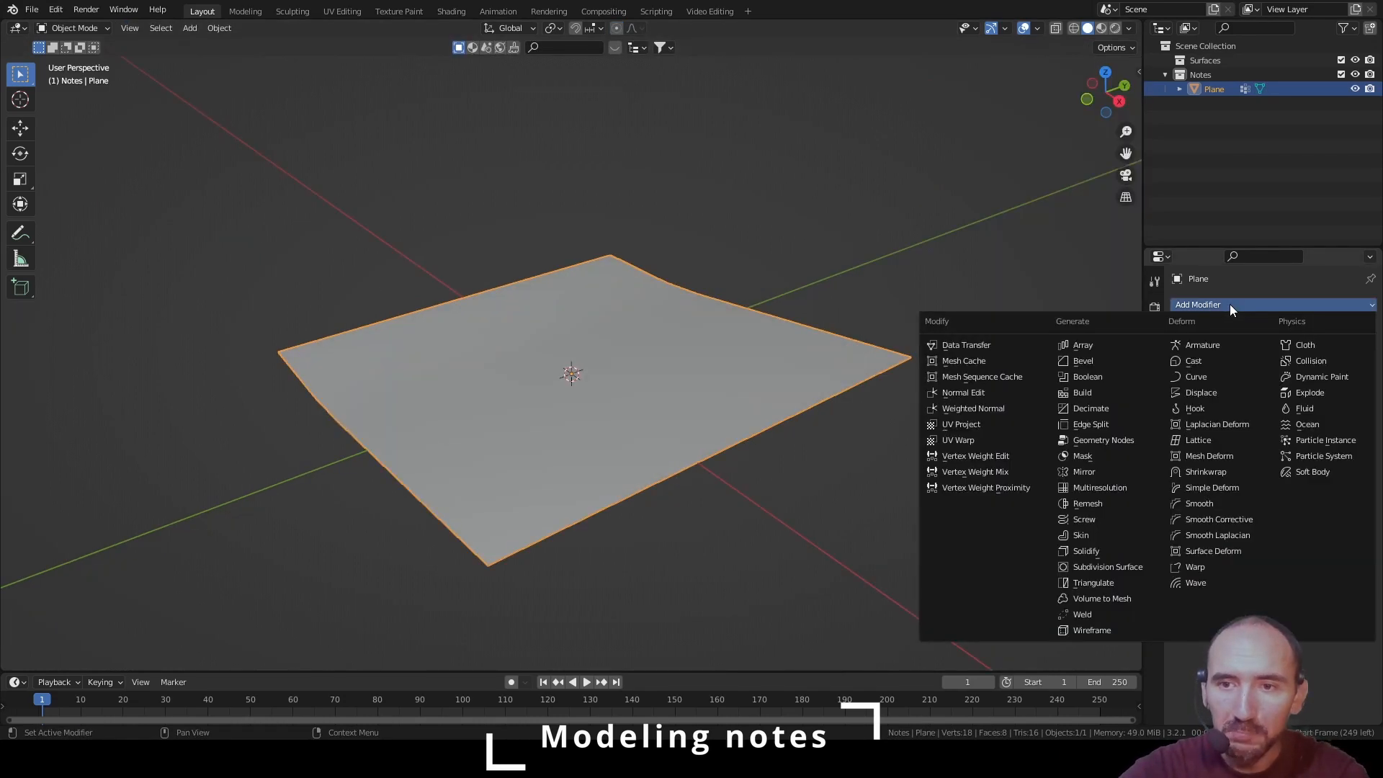
left_click(1109, 345)
scroll(937, 324, "down", 3)
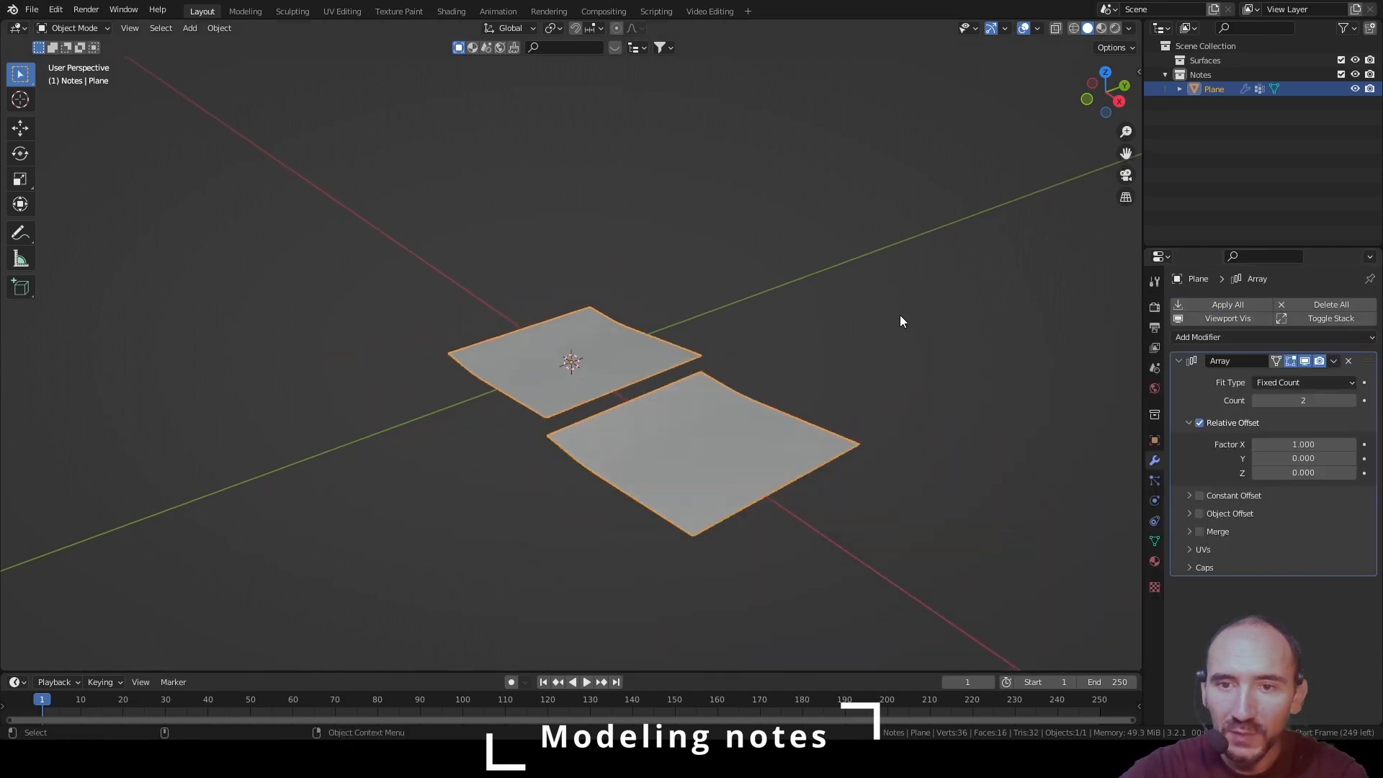
scroll(901, 315, "down", 2)
scroll(902, 315, "down", 1, "alt")
middle_click_drag(862, 307, 659, 212, "shift")
left_click(1351, 400)
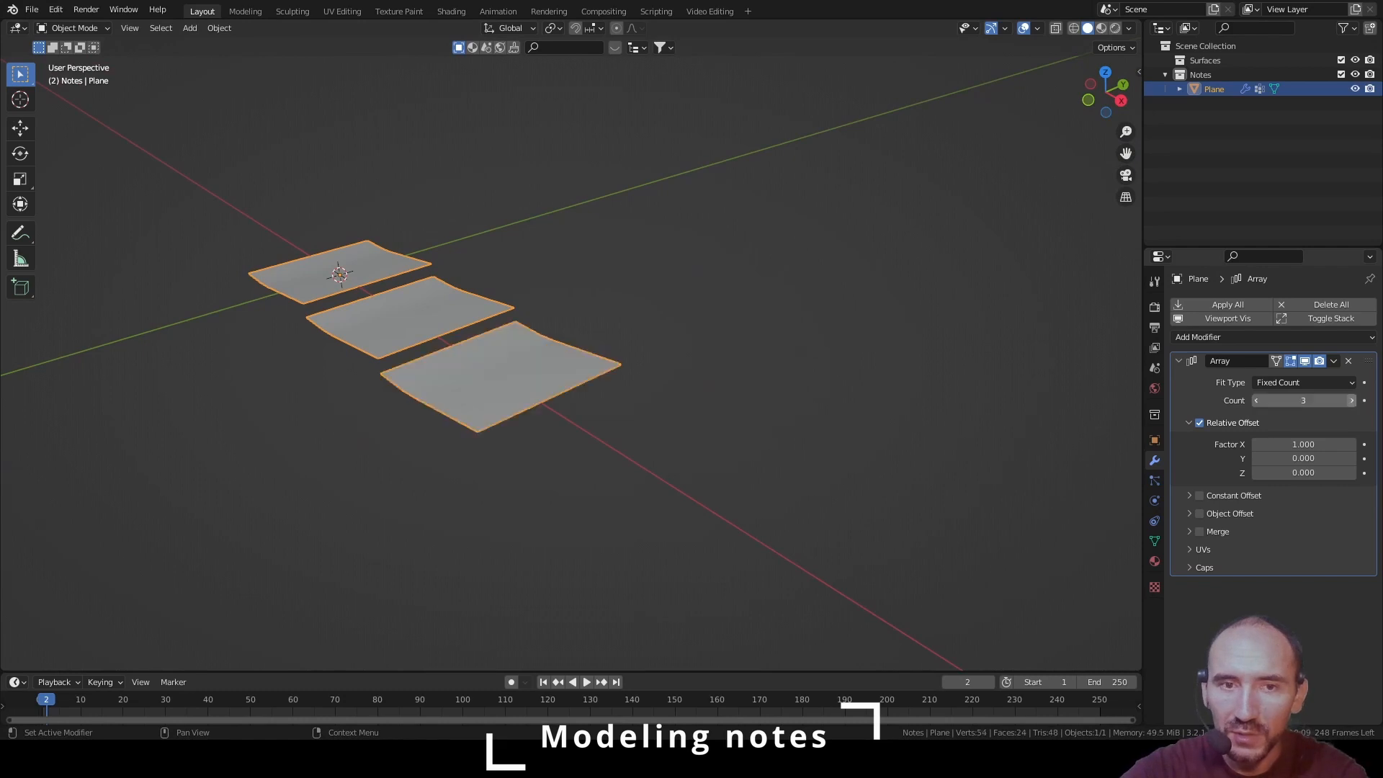
left_click(1352, 400)
left_click(1352, 401)
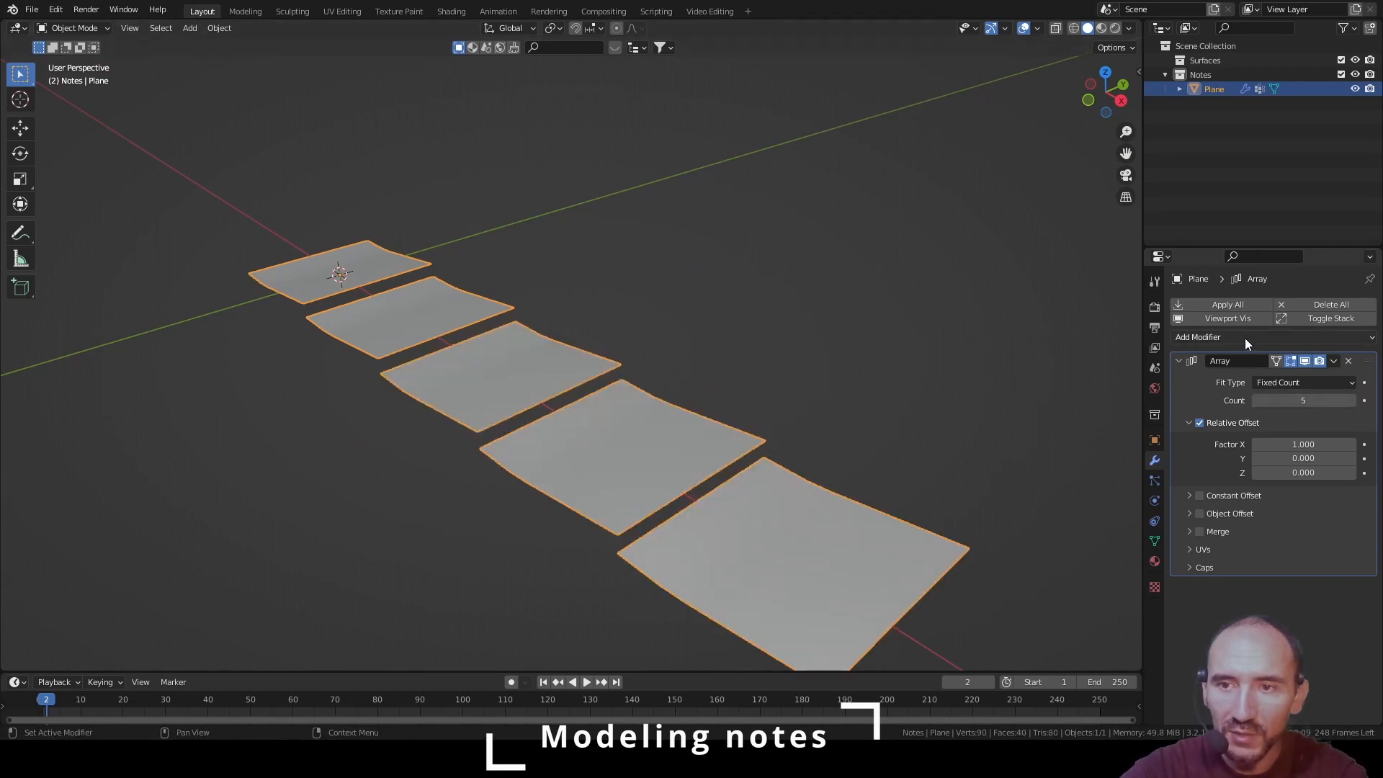
Add a second Array modifier to the note plane with a count of 5
left_click(1218, 336)
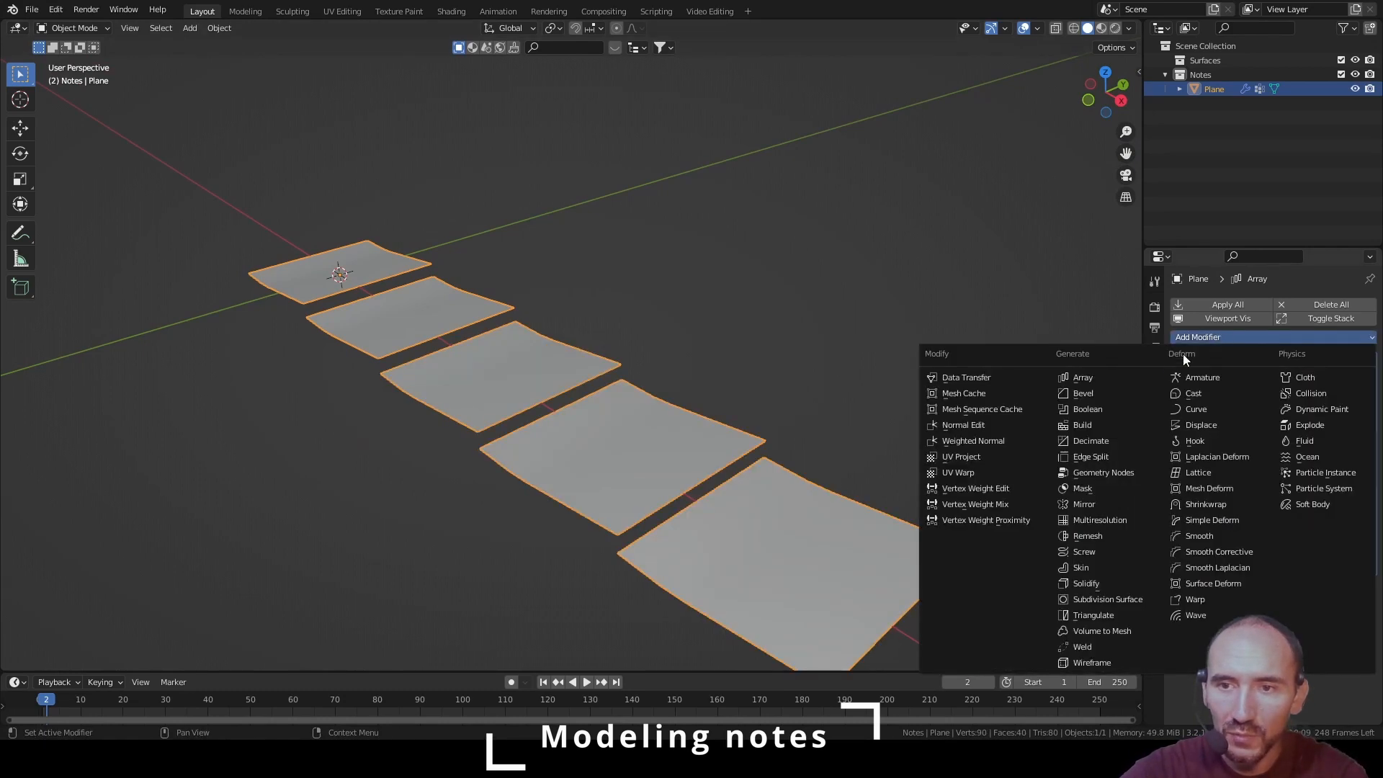
left_click(1126, 378)
scroll(1298, 491, "down", 3)
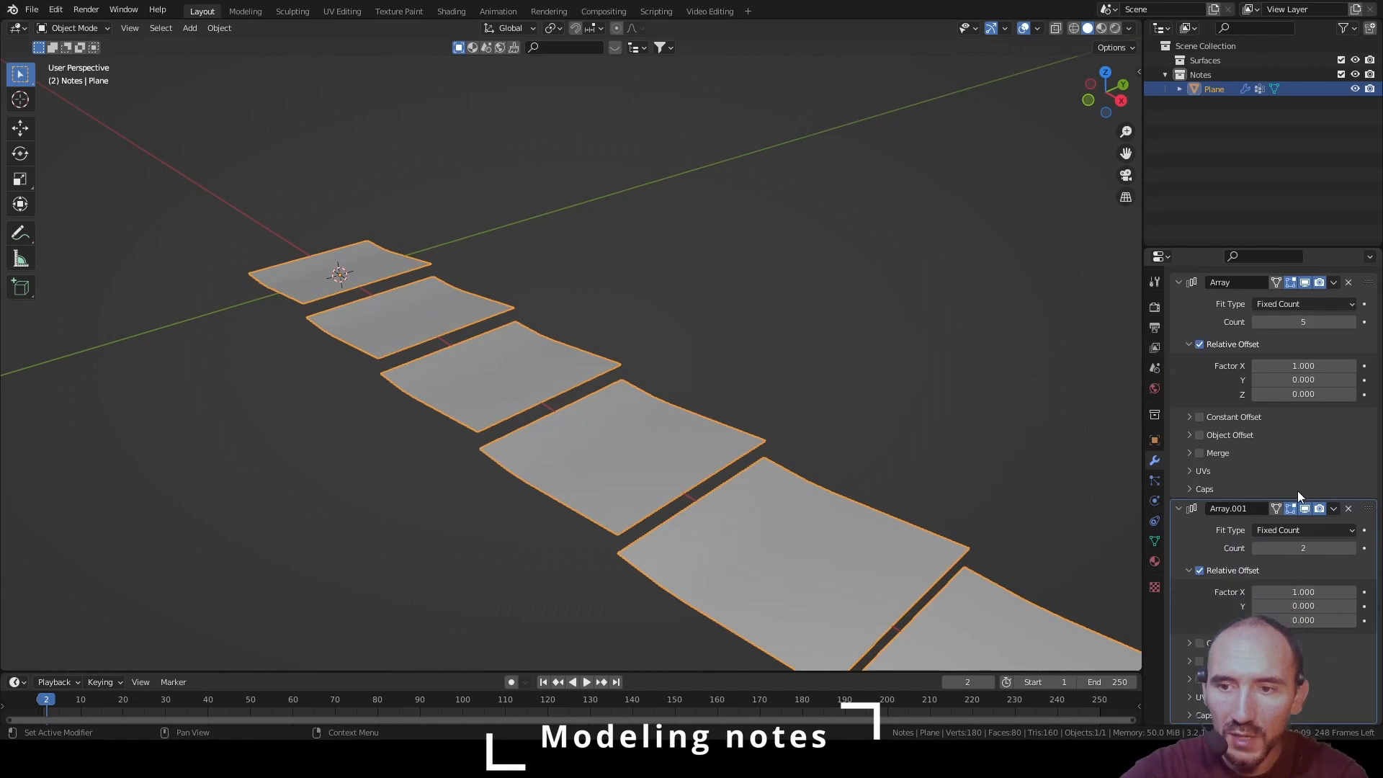
left_click(1352, 548)
left_click(1351, 548)
left_click(1352, 547)
Set the second array's relative offset to 0 in X and 1.5 in Y
left_click(1294, 592)
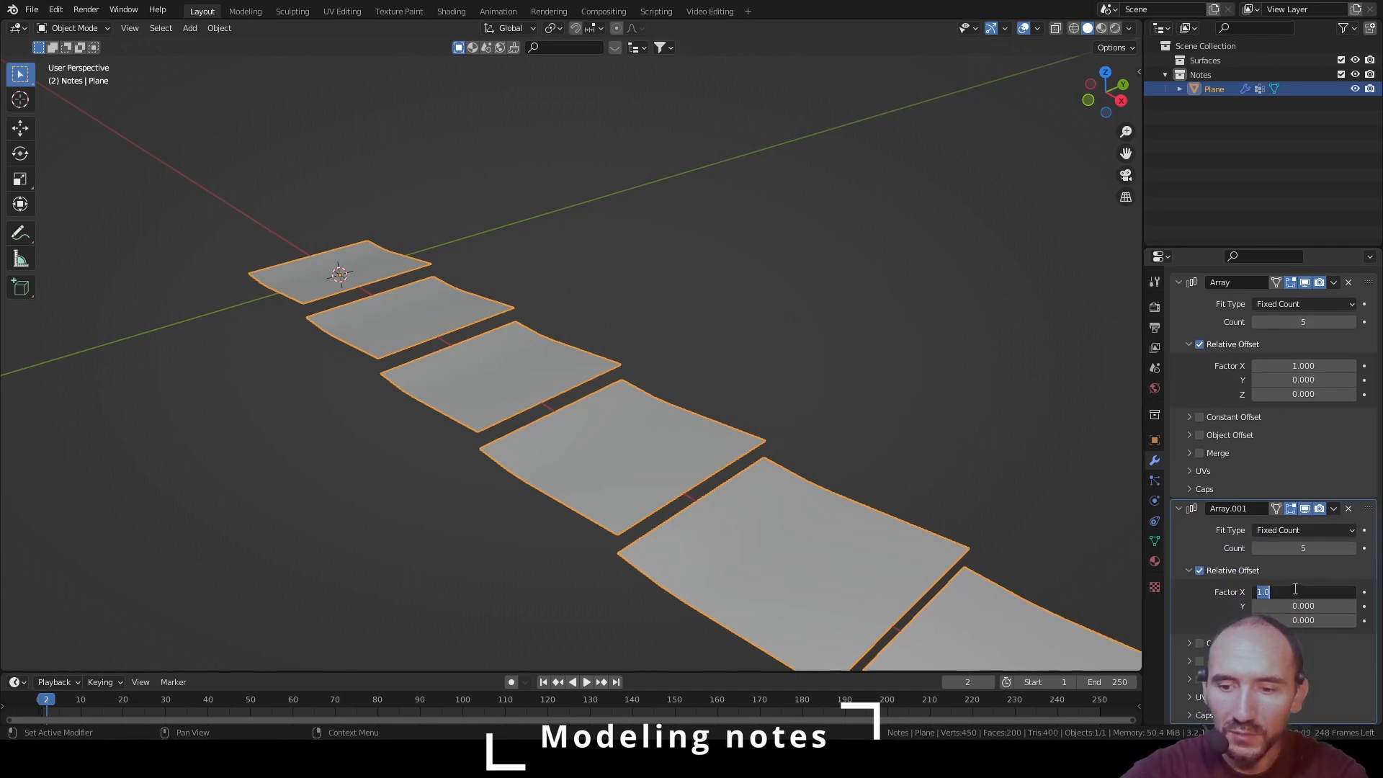
type("0")
key("Tab")
type("1")
key("Return")
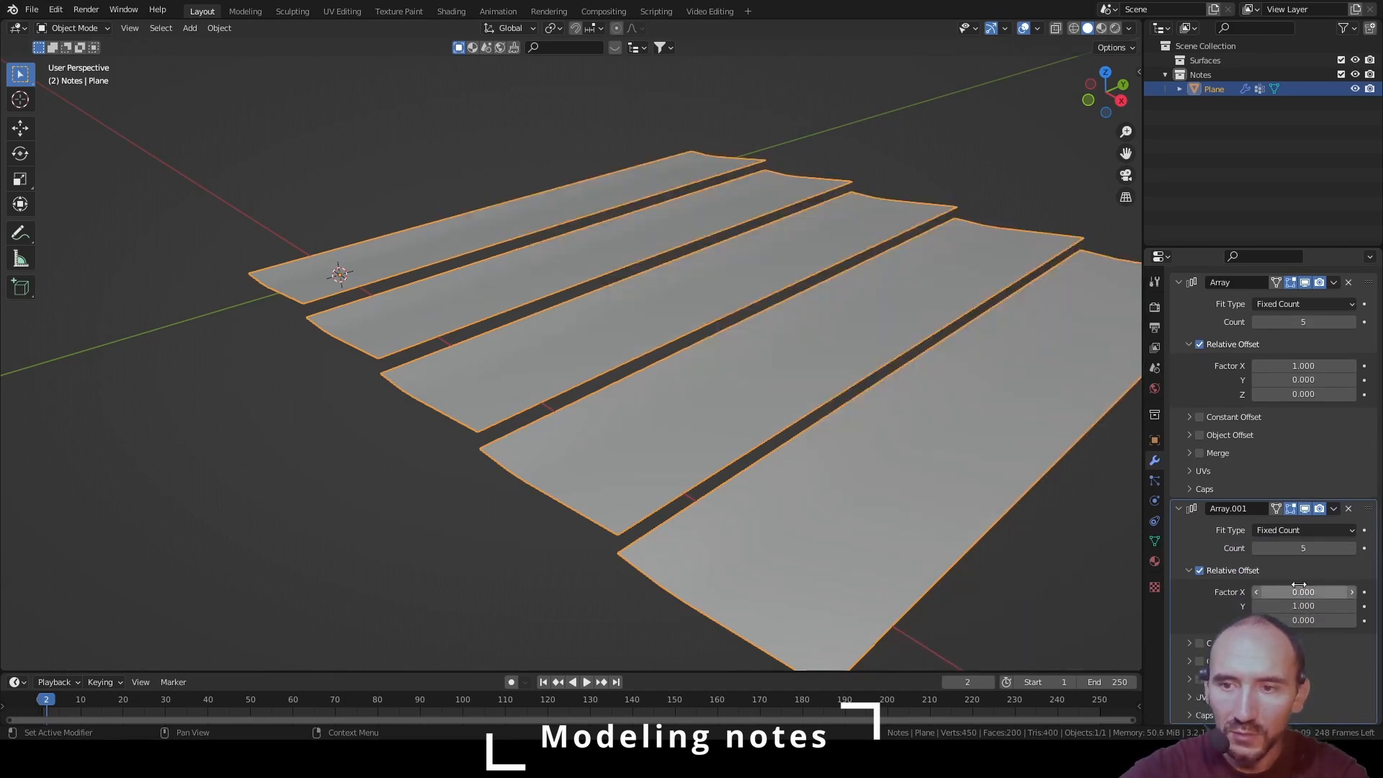
left_click(1304, 610)
type("1.5")
key("Return")
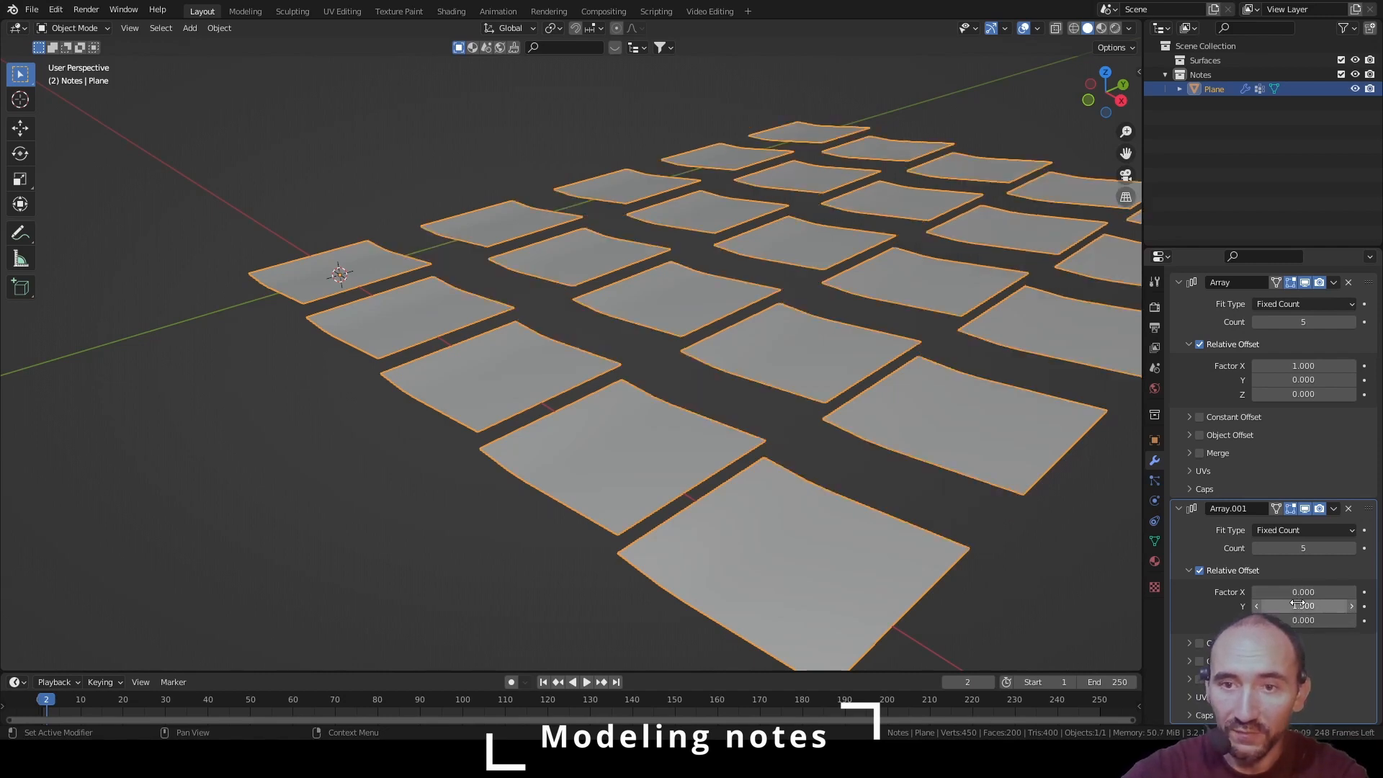
Set the first array's relative X offset to 1.5 to space the notes apart along X
left_click(1303, 366)
type("1.5")
key("Return")
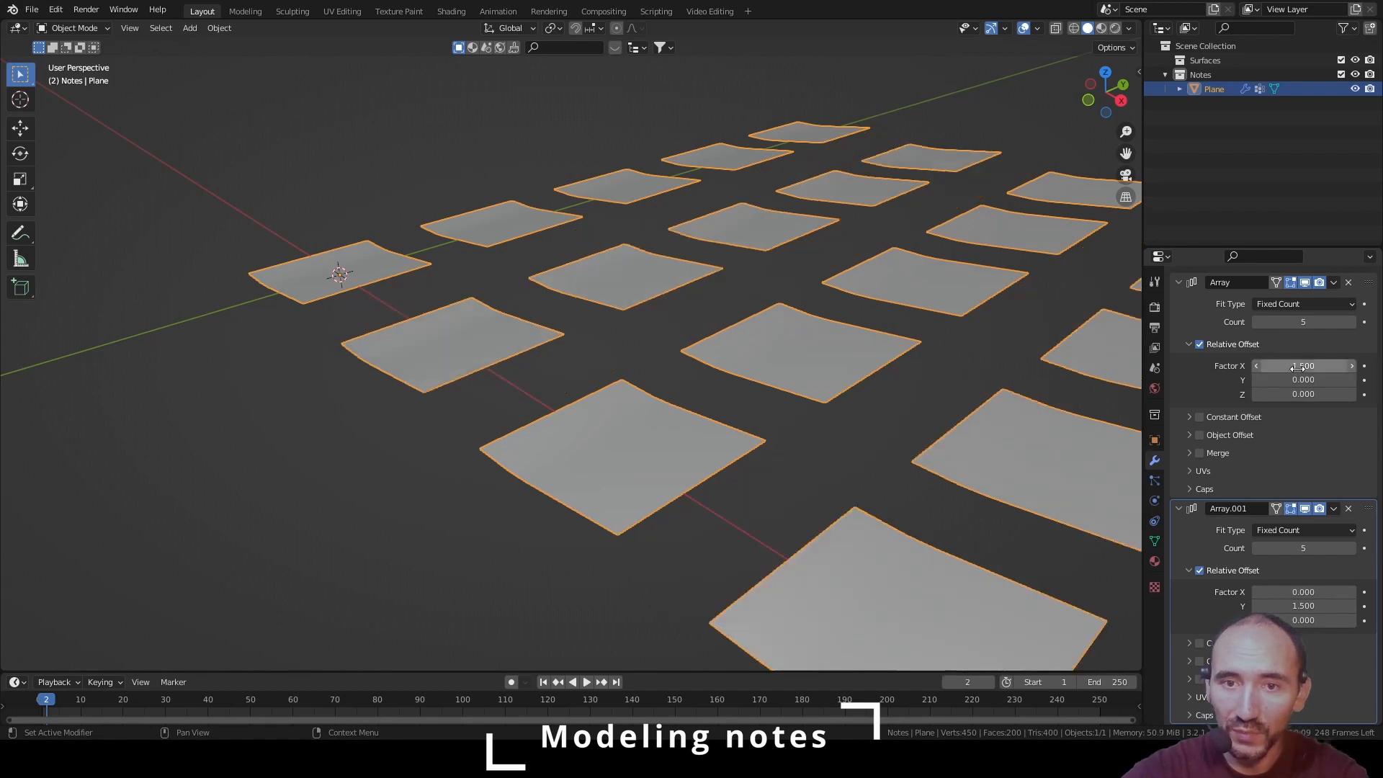
scroll(1022, 320, "down", 4)
middle_click_drag(961, 324, 861, 325, "shift")
scroll(869, 330, "up", 1, "alt")
scroll(869, 329, "up", 2)
middle_click_drag(861, 325, 772, 275, "shift")
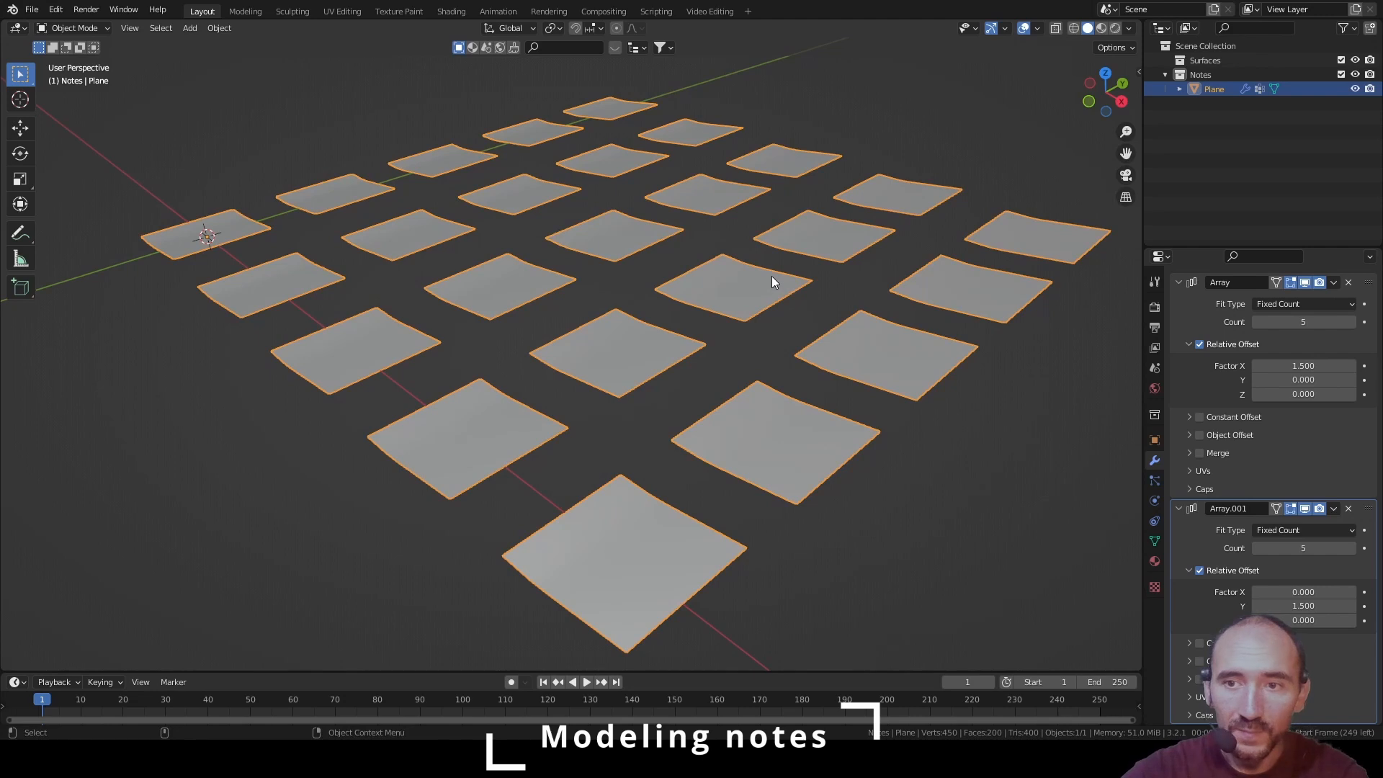
Collapse both Array modifiers and add a Displace modifier with a new texture of type Clouds
left_click(1179, 283)
left_click(1180, 379)
left_click(1196, 338)
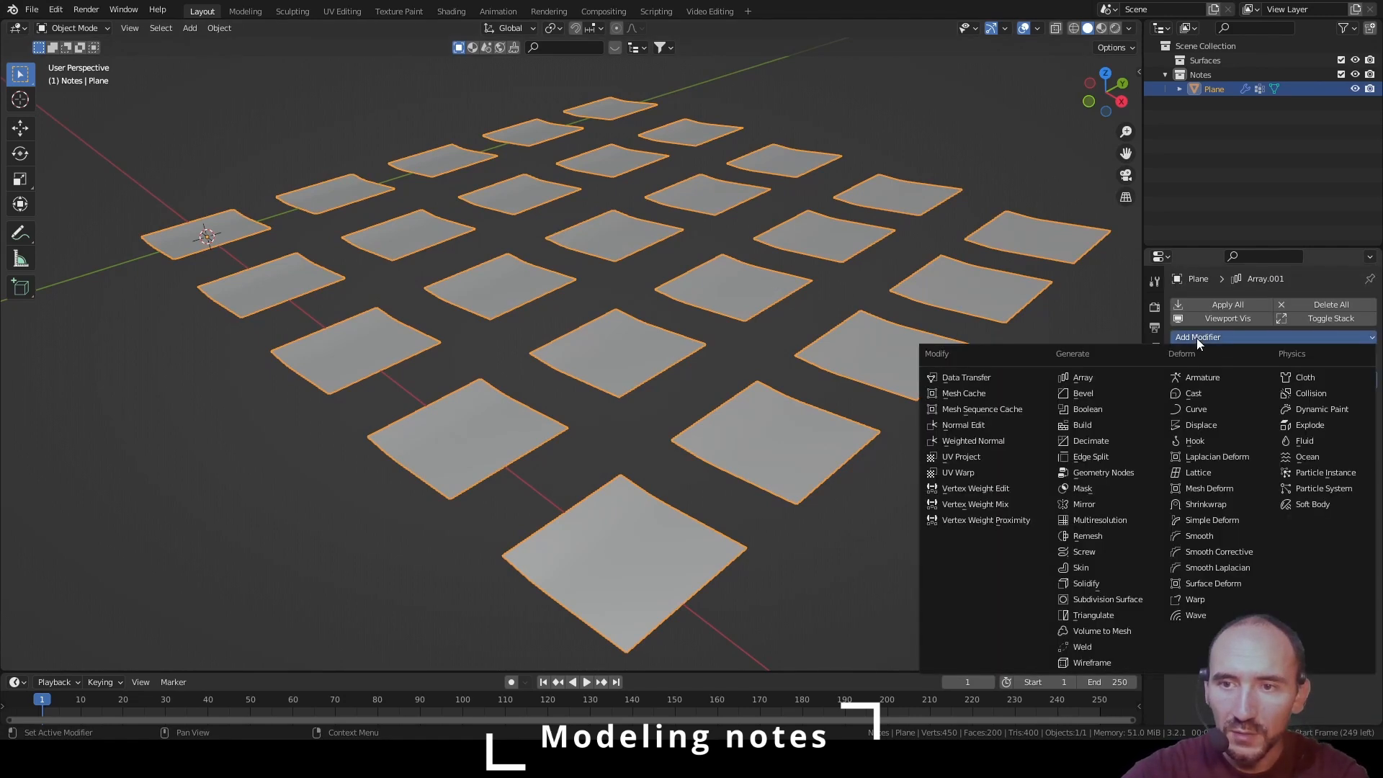
left_click(1209, 425)
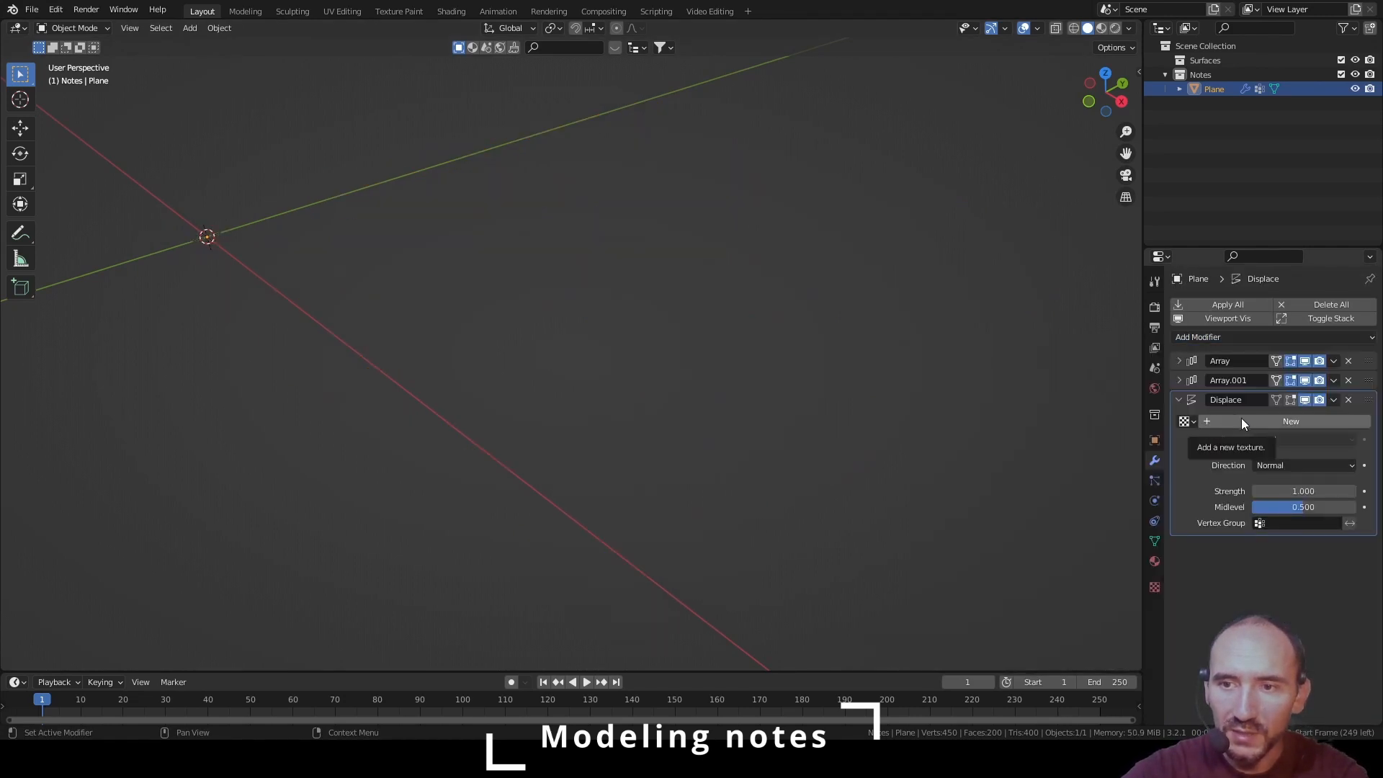
left_click(1271, 426)
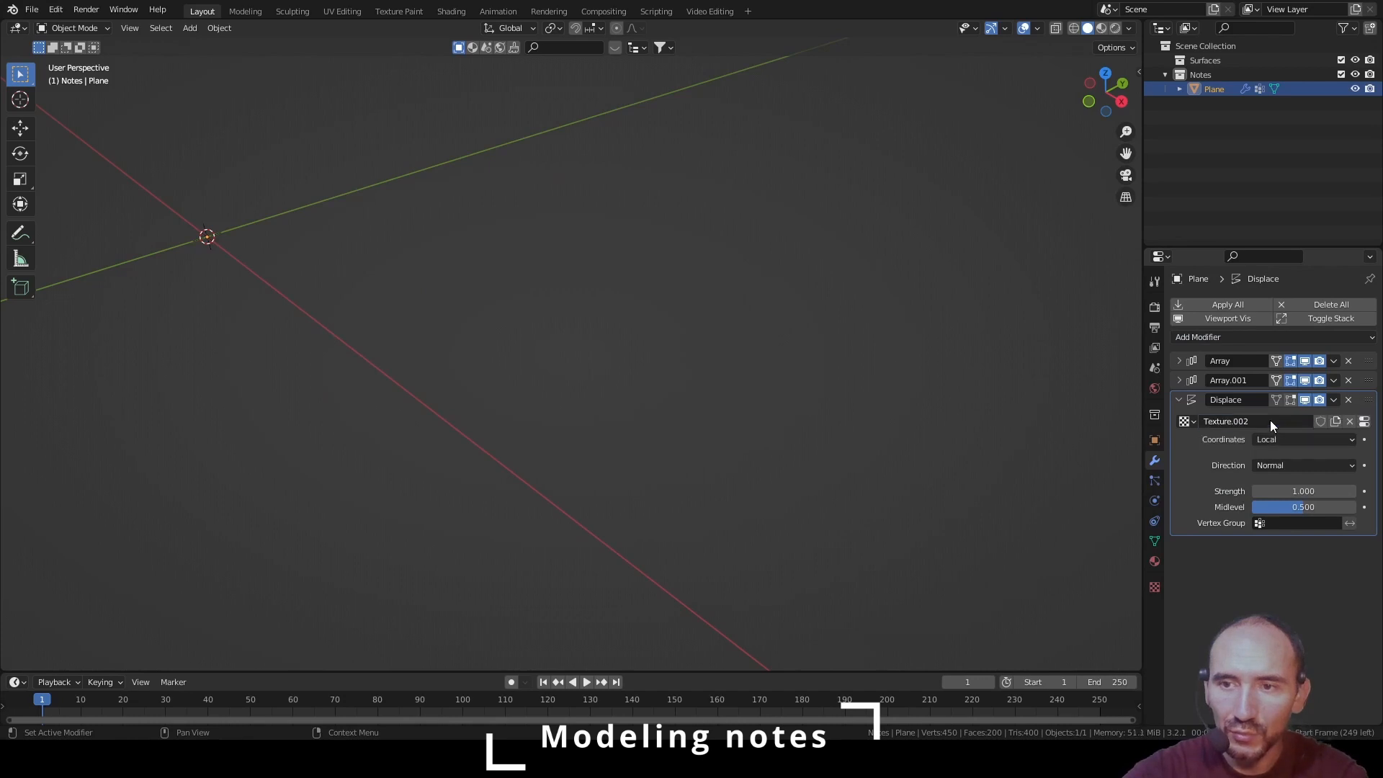
left_click(1366, 423)
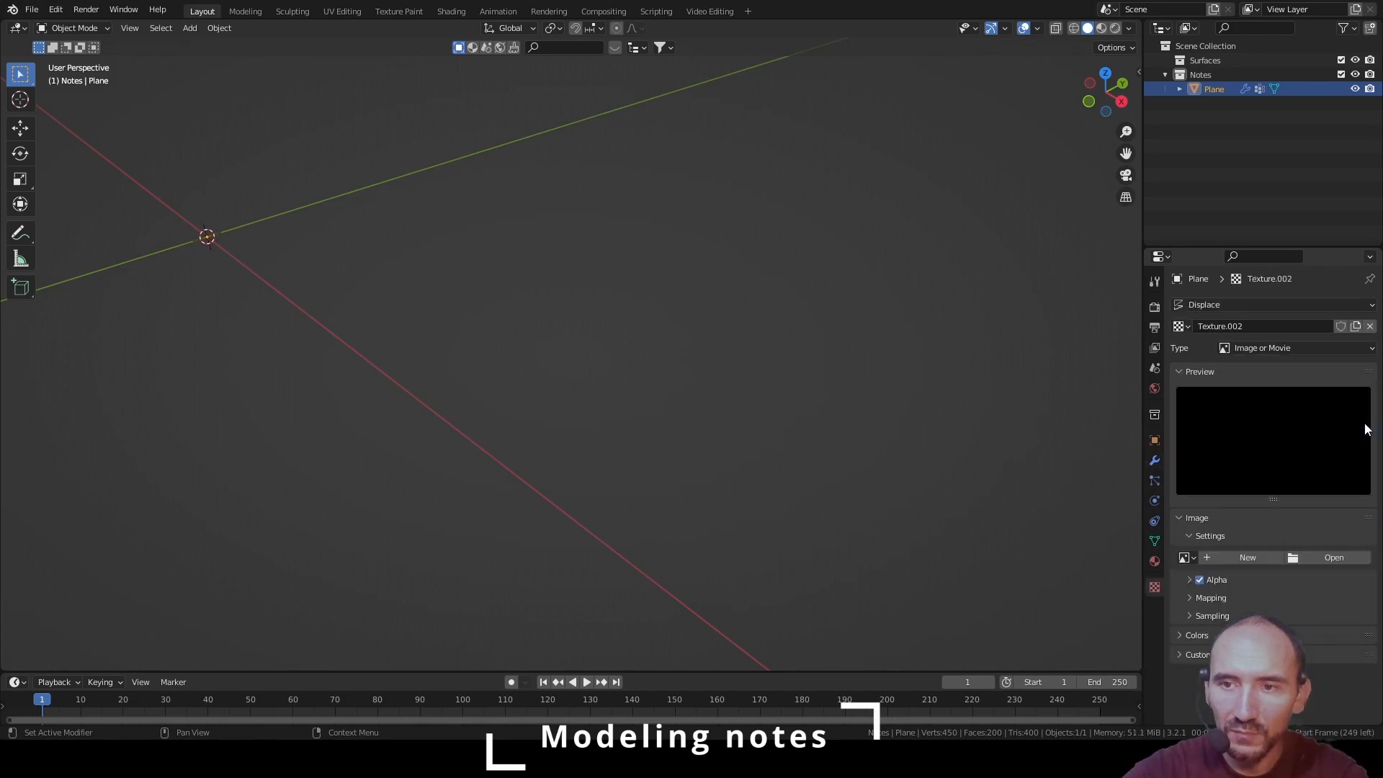
left_click(1252, 347)
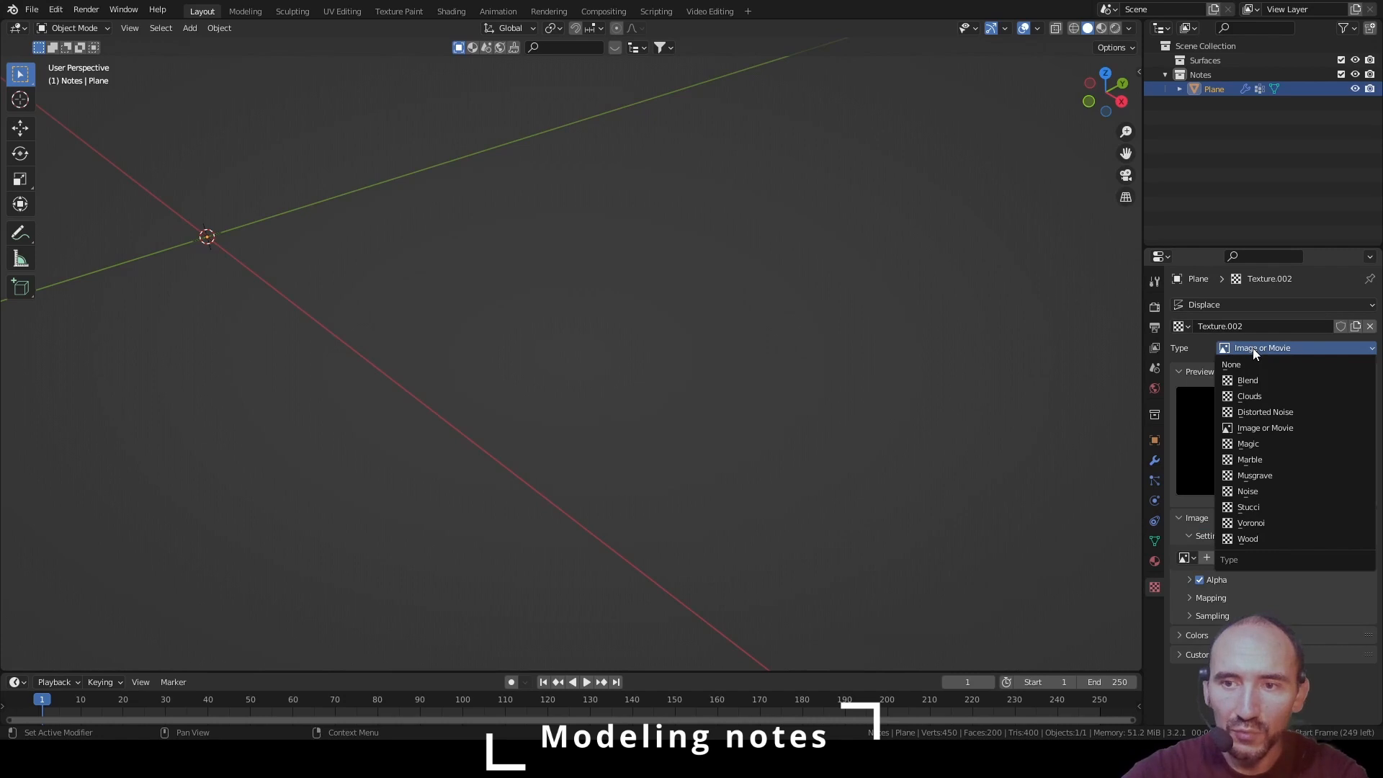
left_click(1257, 396)
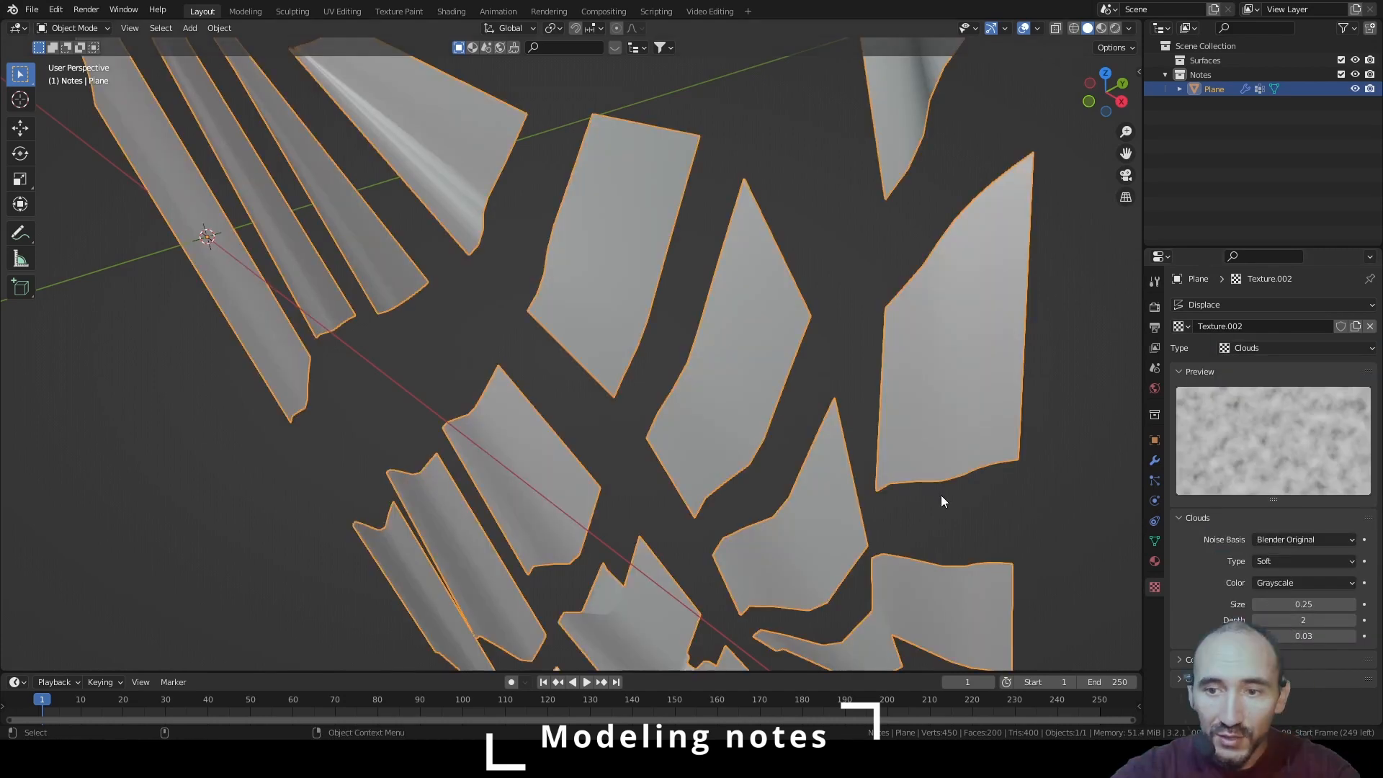
Set the Displace modifier's strength to 0.02 and limit it to the note's vertex group
left_click(1155, 460)
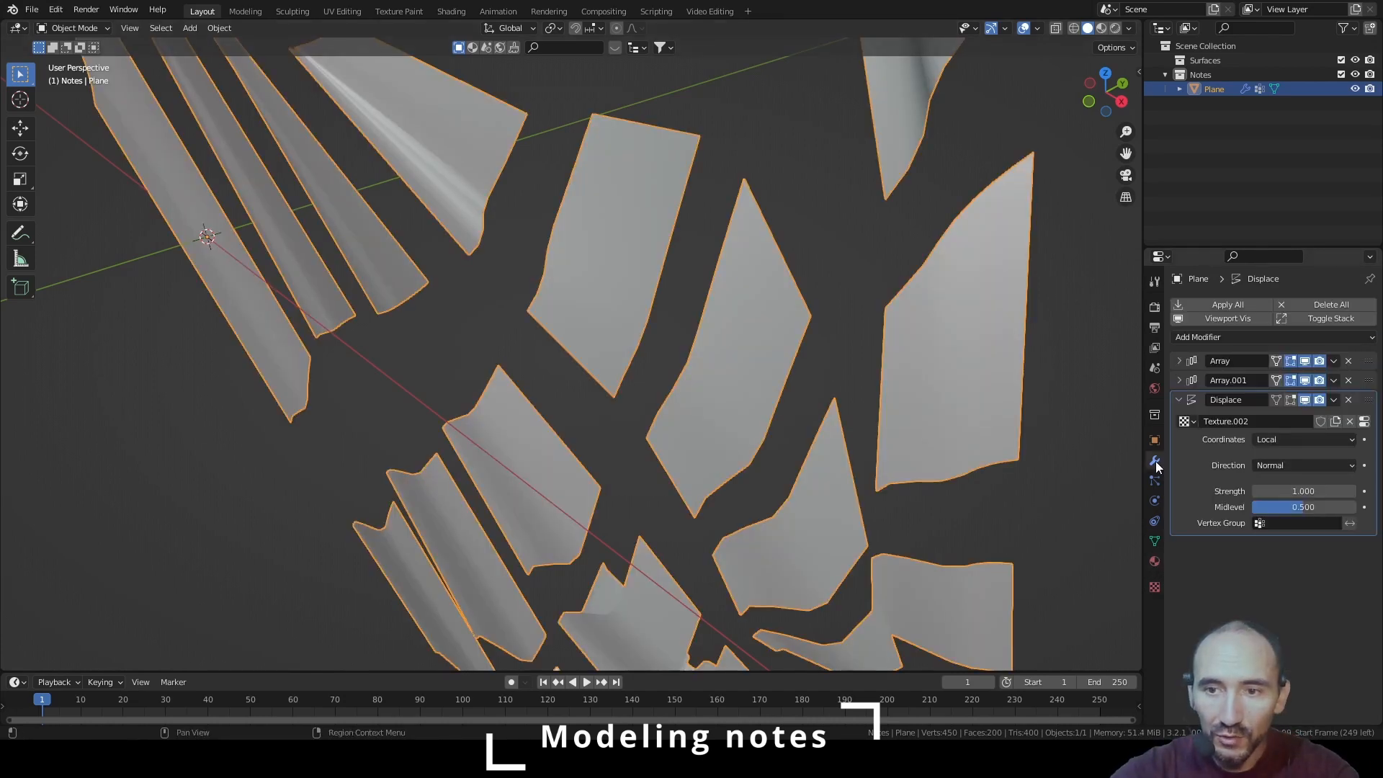
left_click_drag(1303, 491, 1131, 491)
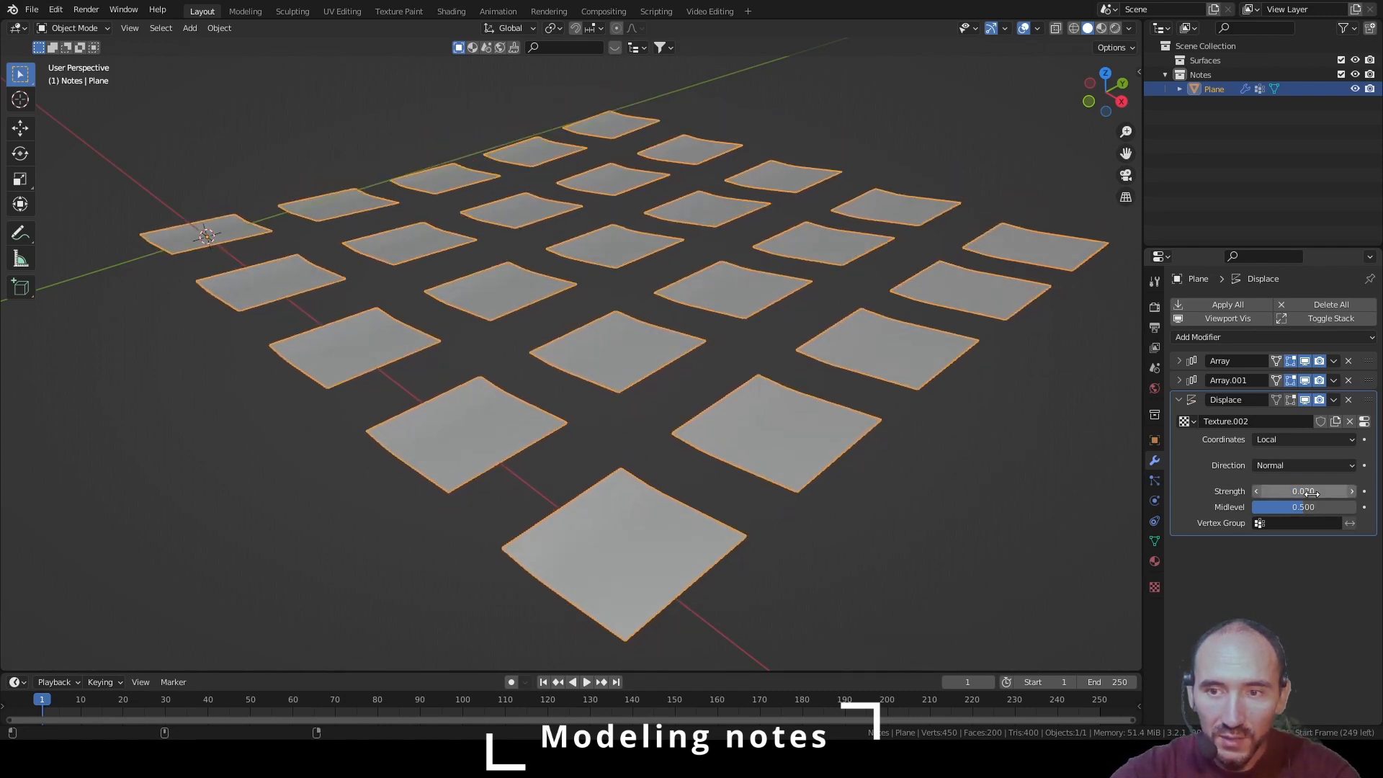
left_click(1263, 524)
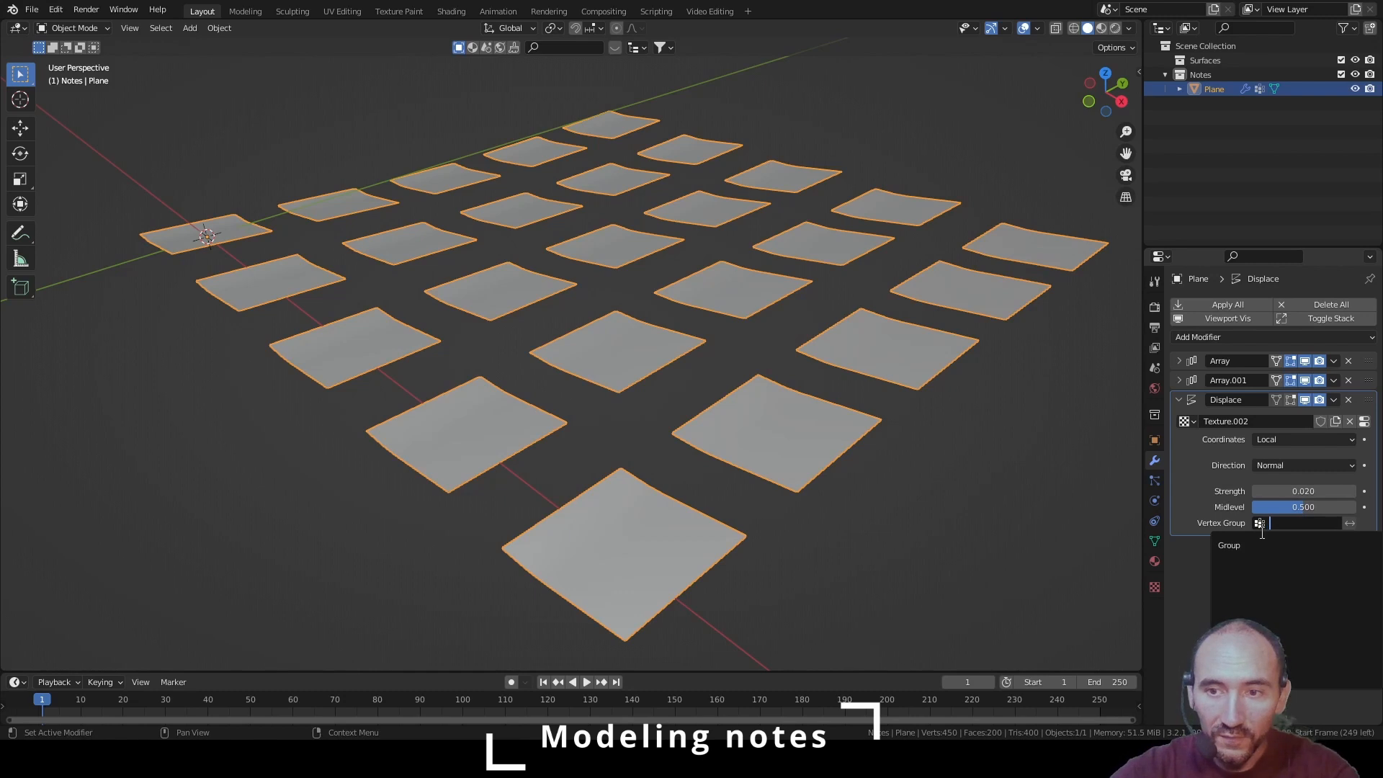
left_click(1243, 548)
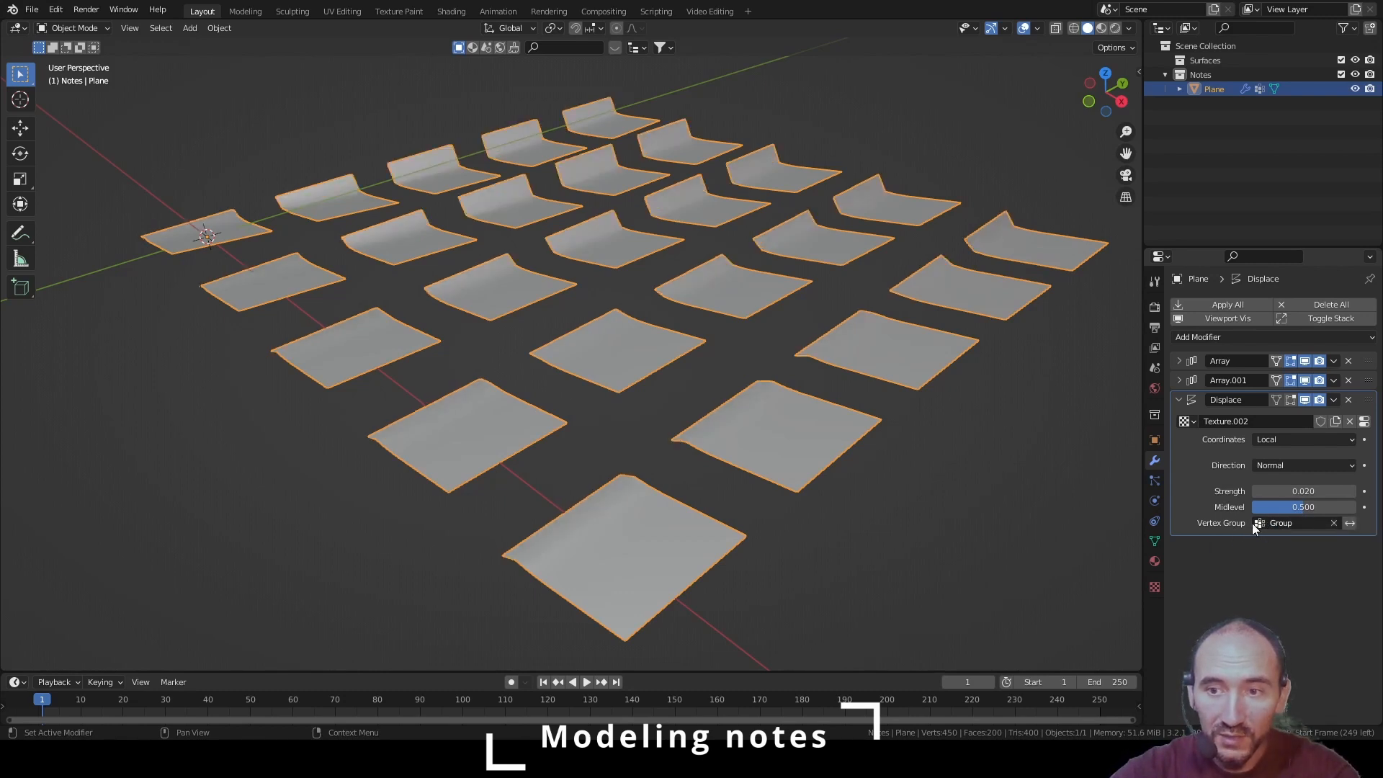
Set the size of the displacement's Clouds texture to 0.02
left_click(1155, 541)
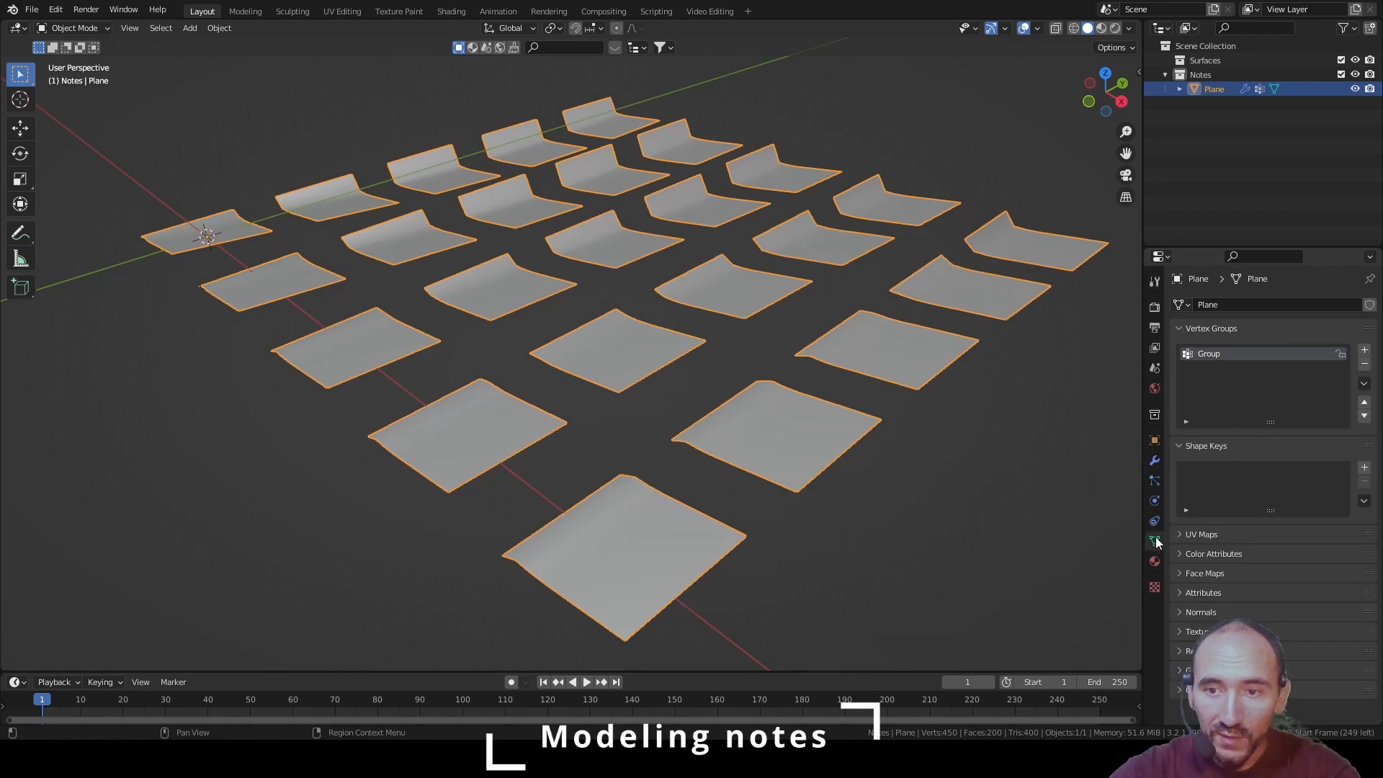
left_click(1155, 461)
left_click(1365, 422)
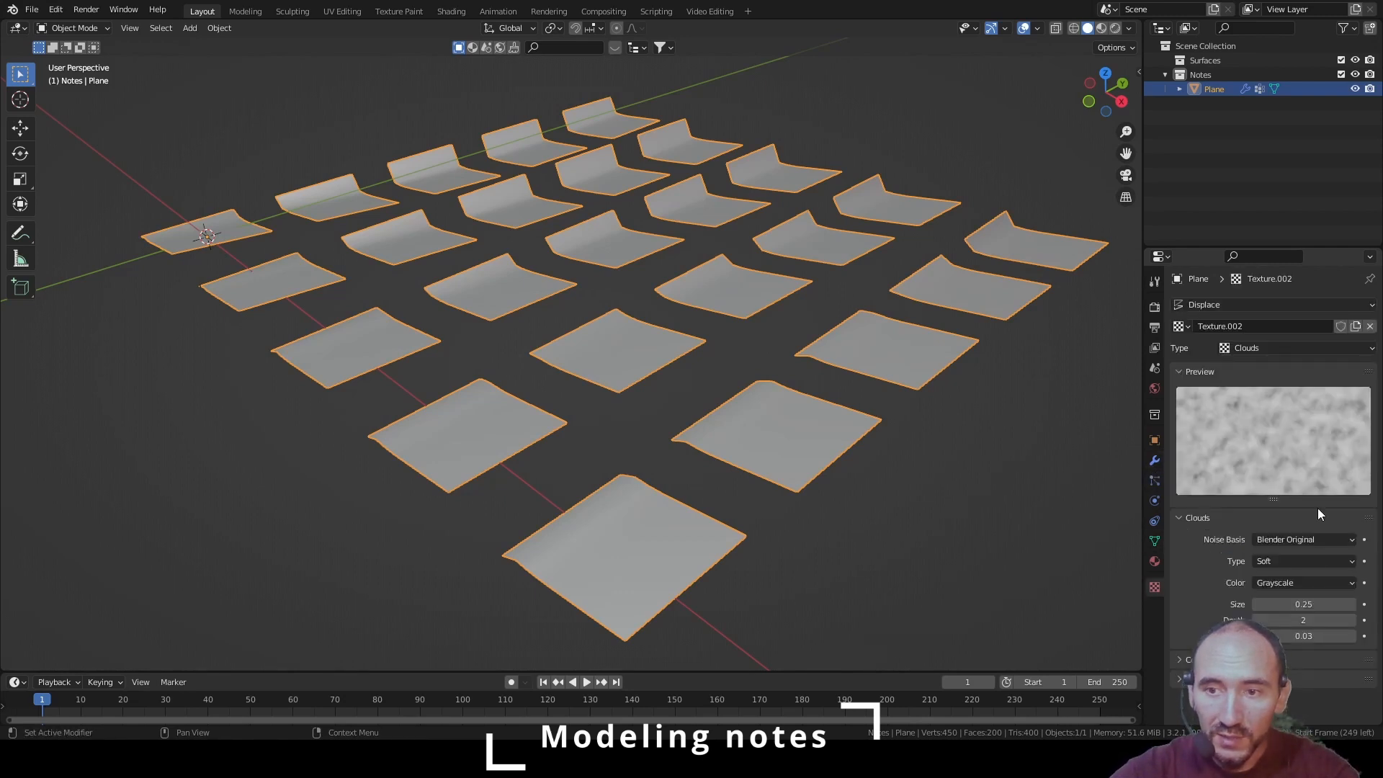
left_click_drag(1304, 605, 1275, 605)
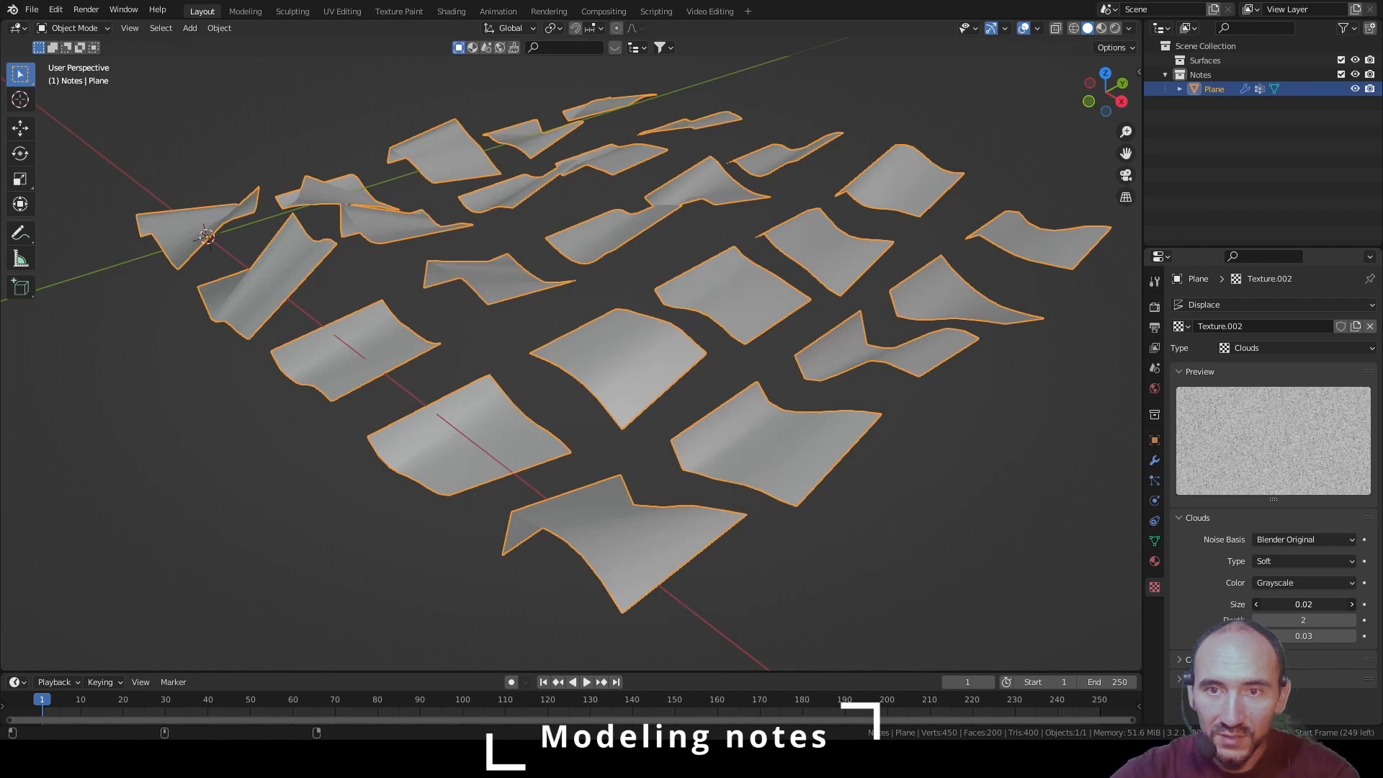
Set the Displace modifier's strength to 0.01
left_click(1155, 460)
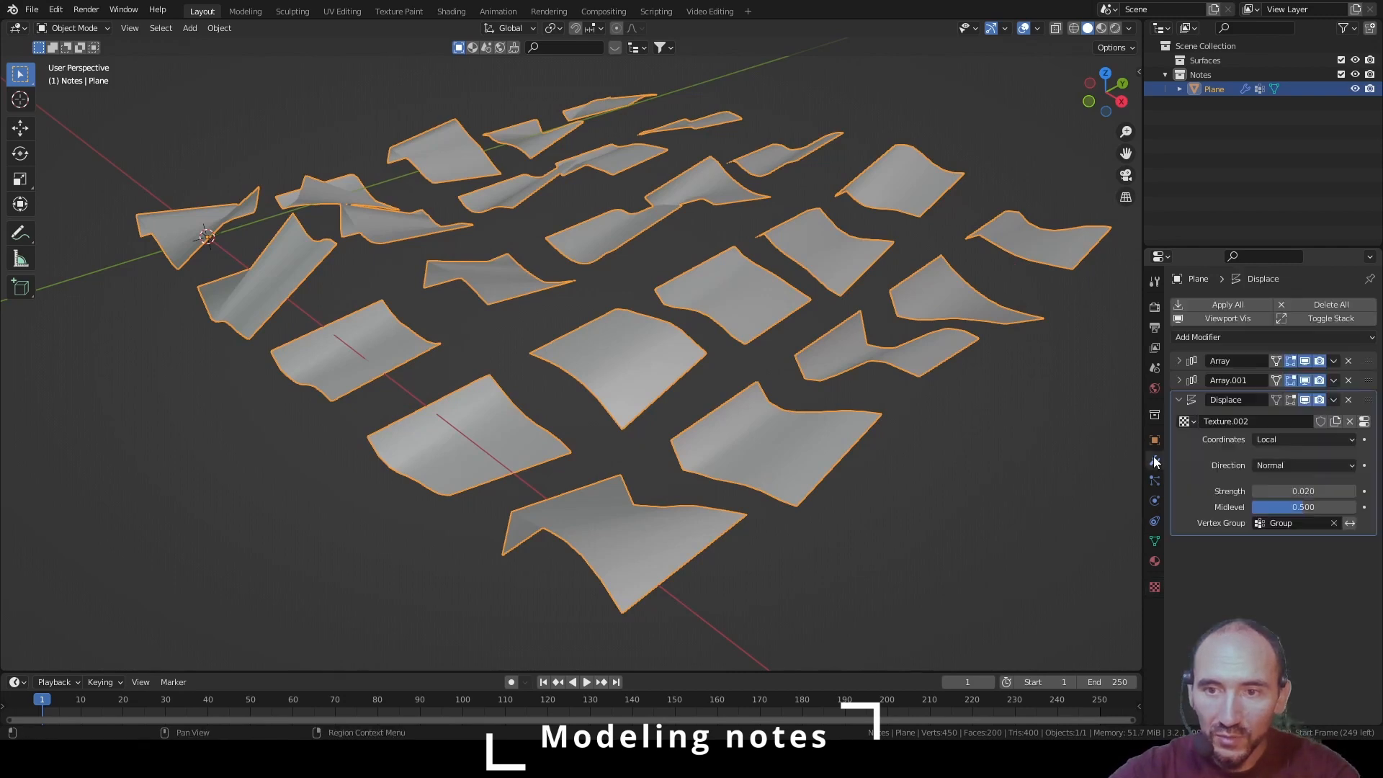
left_click(1304, 490)
type("0")
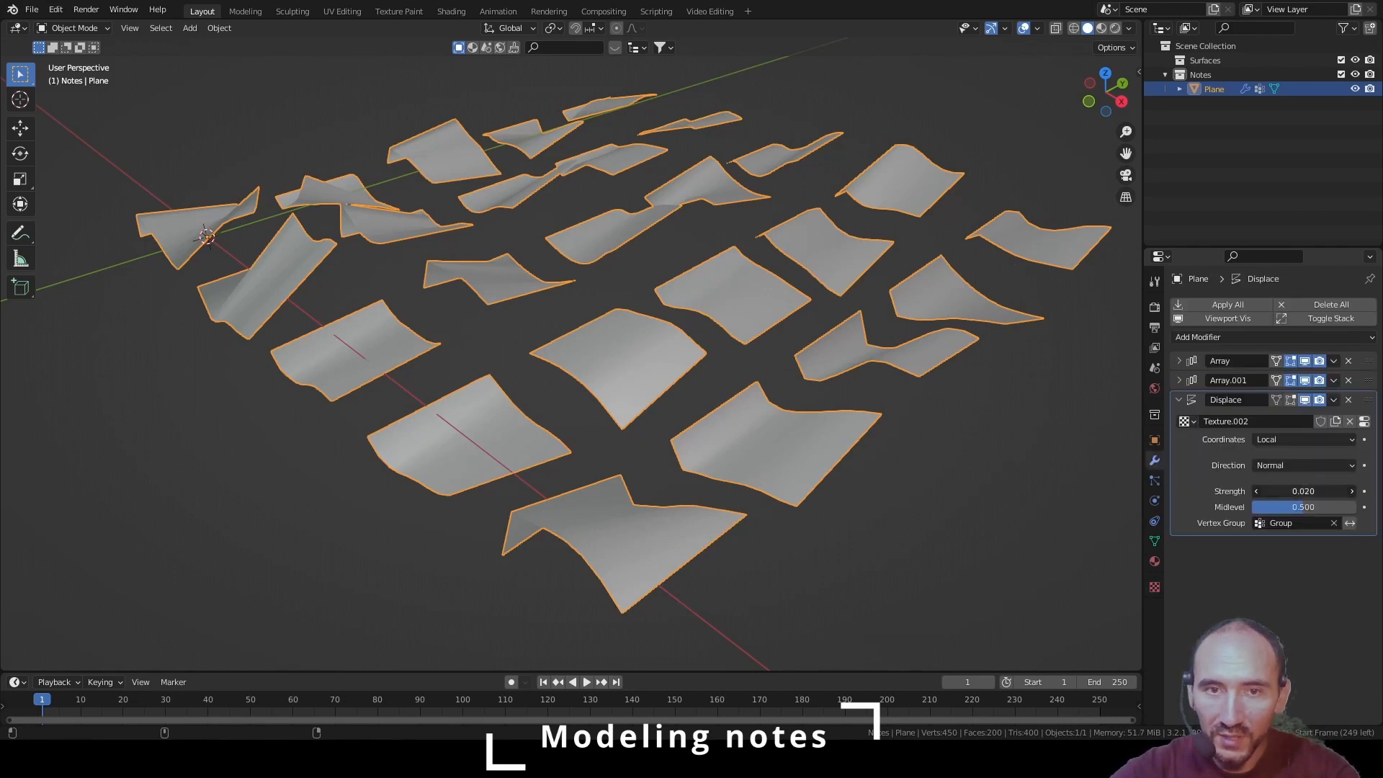
key("Return")
mouse_move(1303, 490)
left_mouse_down()
mouse_move(1318, 491)
mouse_move(1306, 491)
left_mouse_up()
left_click(1300, 490)
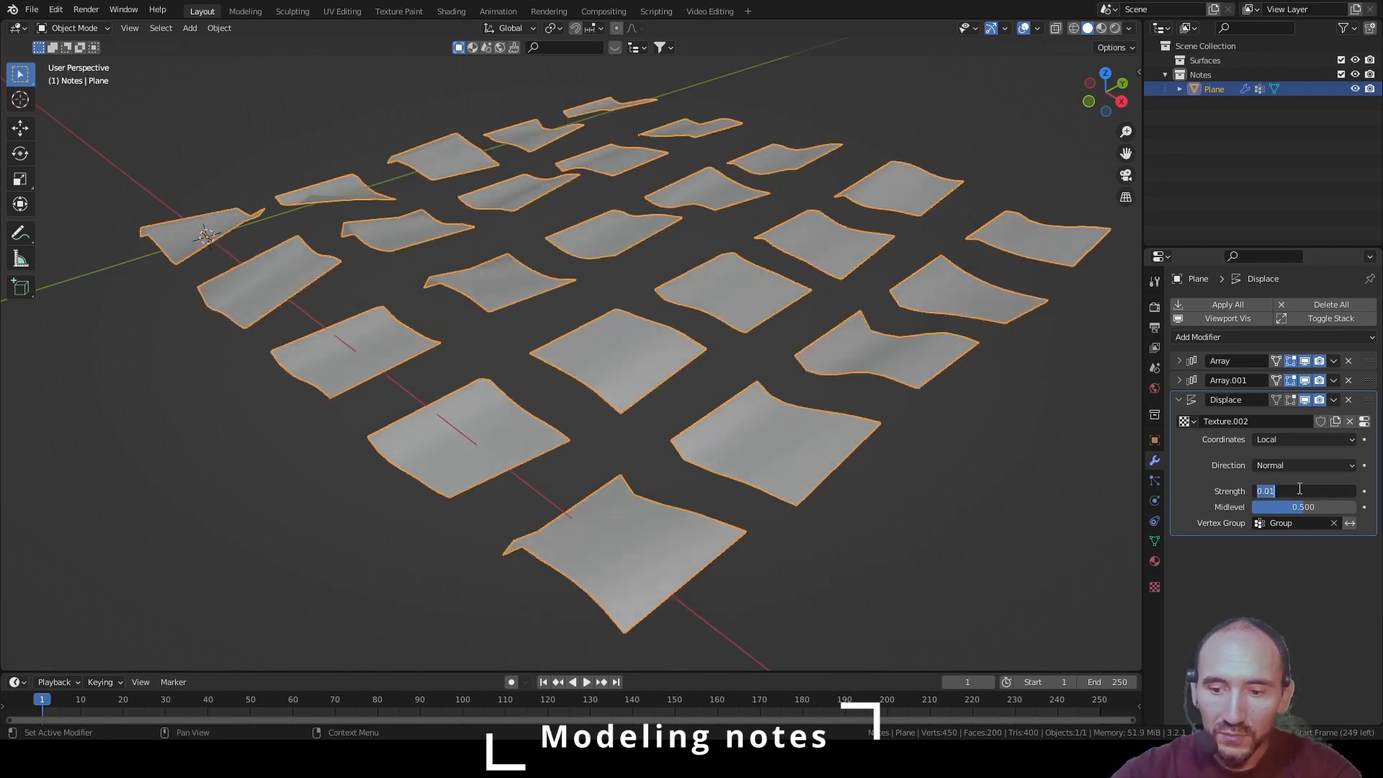
type("0.0")
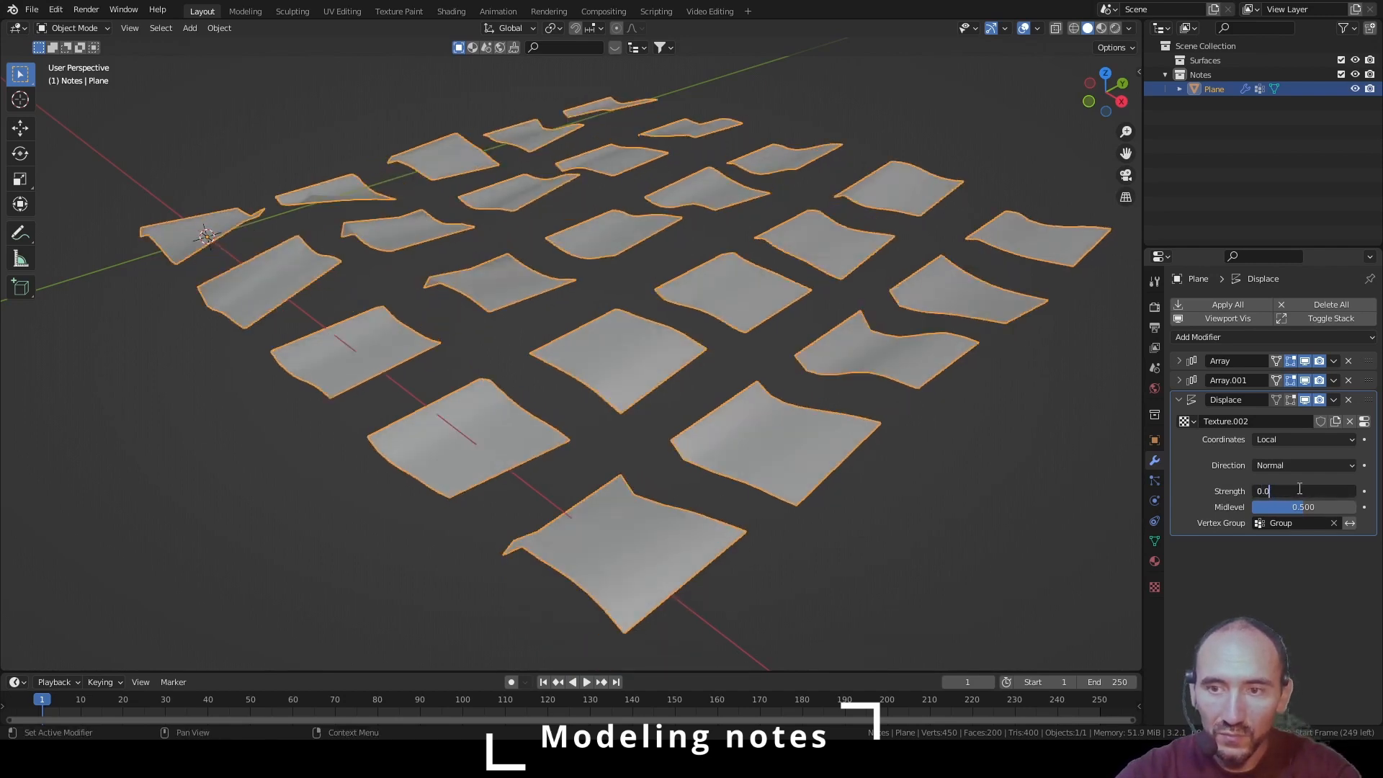
type("1")
key("Return")
Lower the Displace modifier's strength to 0.005 and deselect the notes
left_click(1300, 490)
type("0.005")
key("Return")
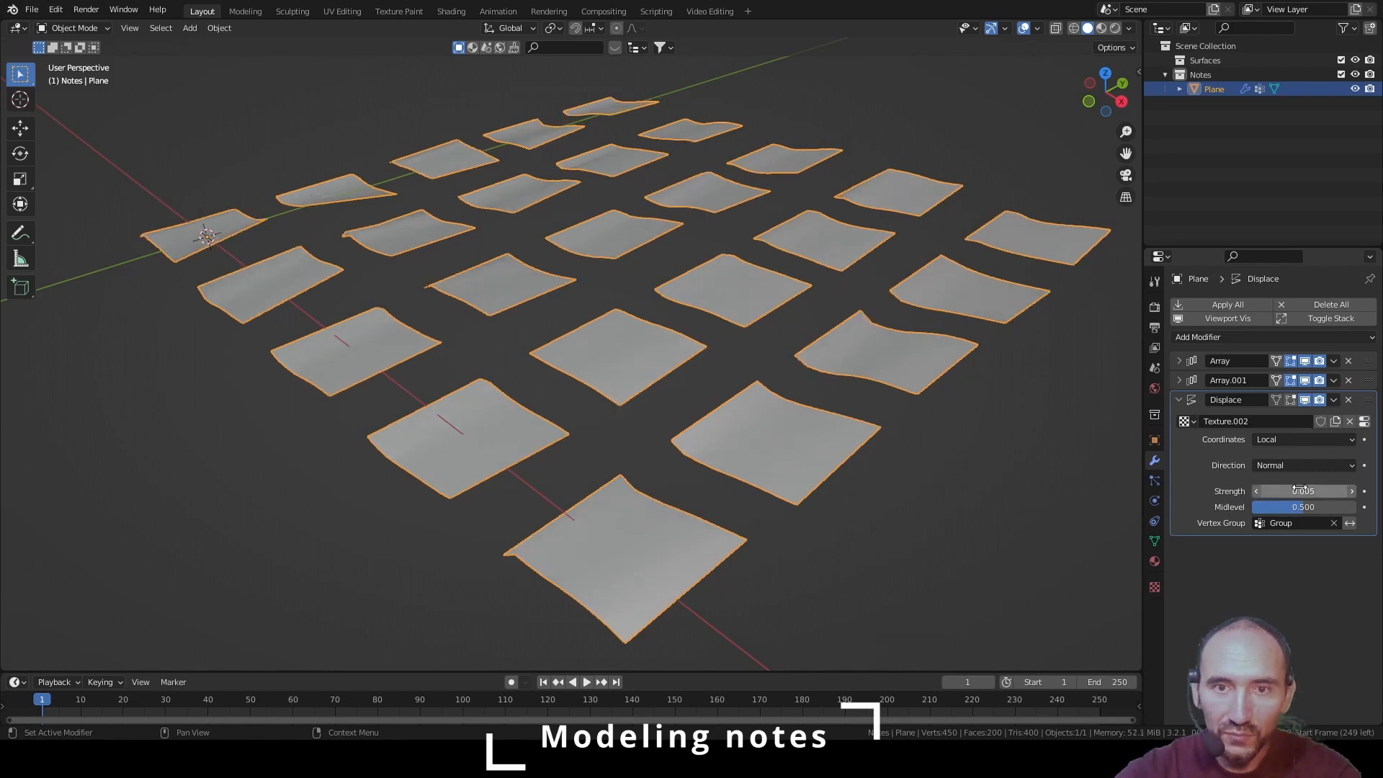
left_click(1015, 439)
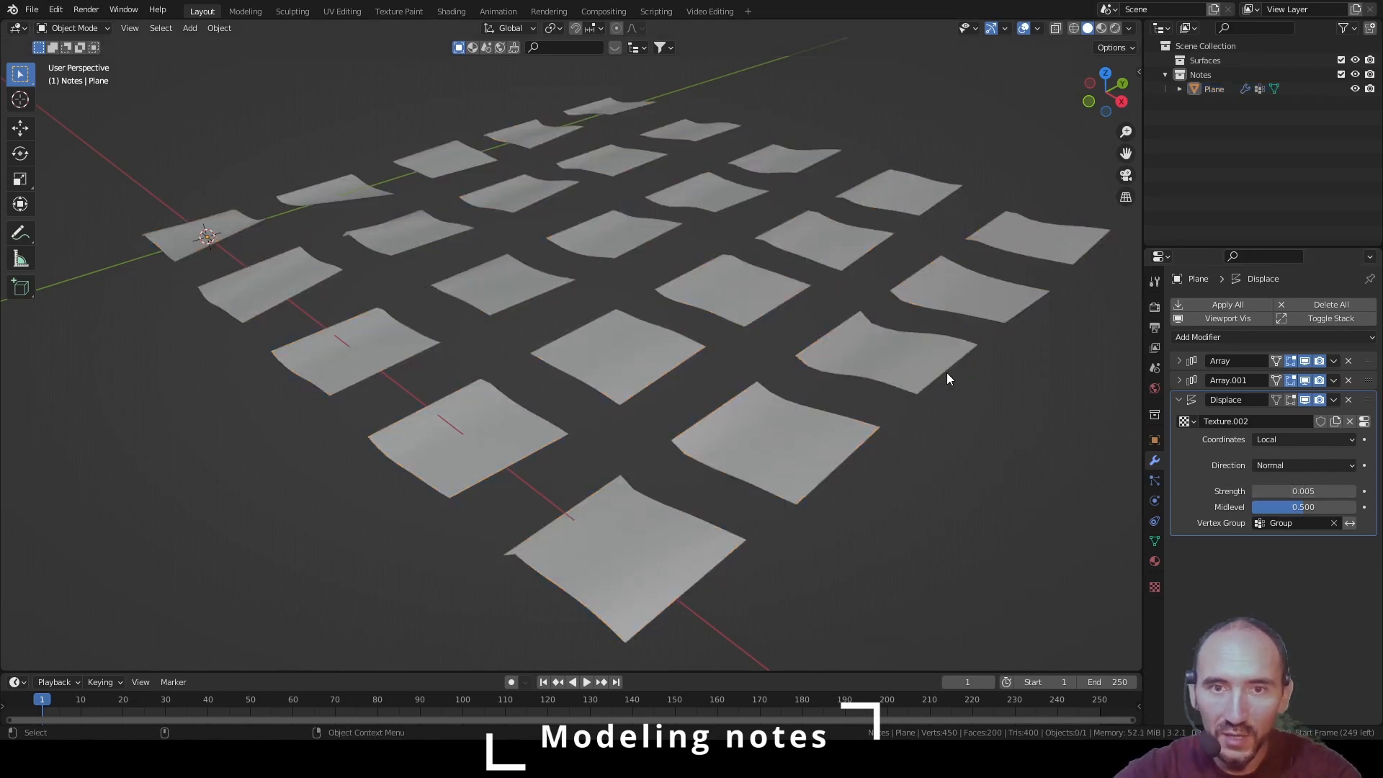
Select the notes object and apply all of its modifiers at once
middle_click_drag(947, 373, 640, 229)
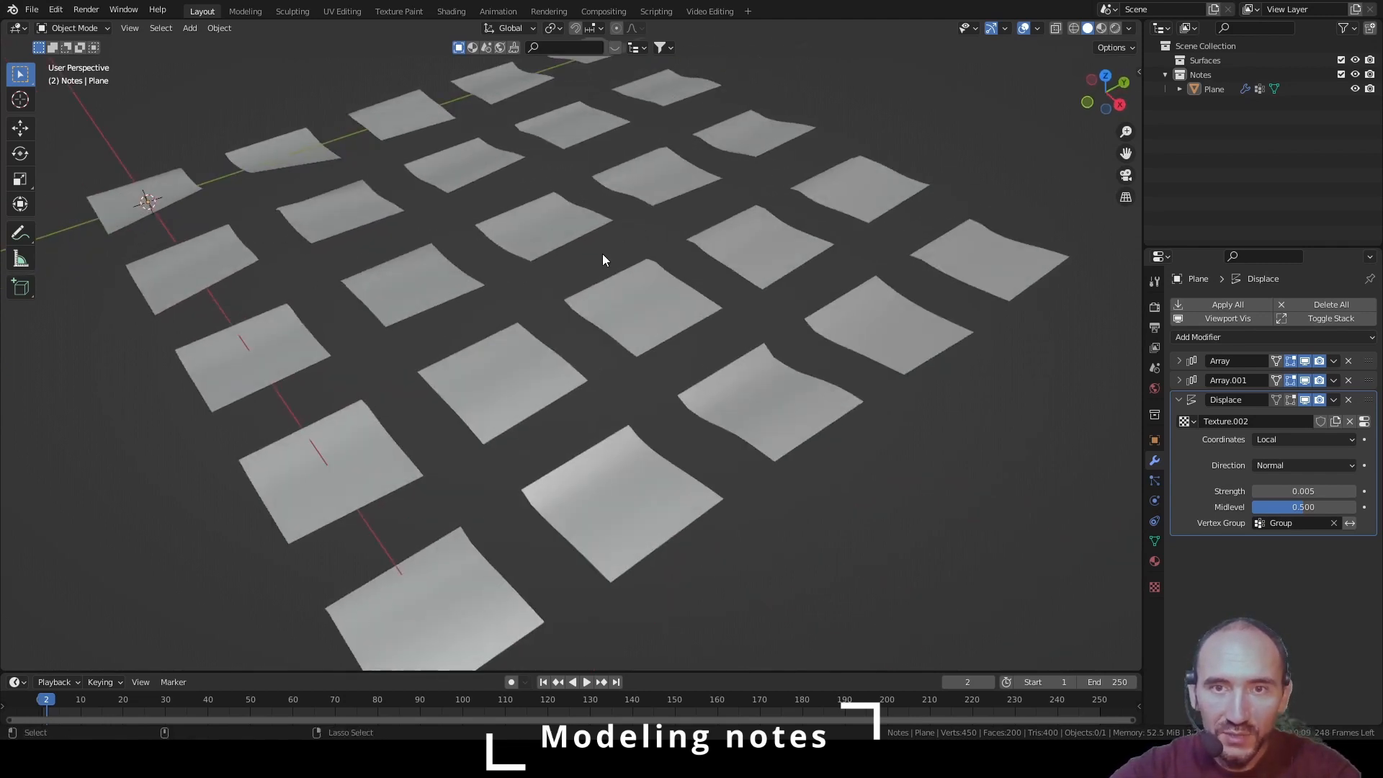
scroll(578, 115, "down", 3)
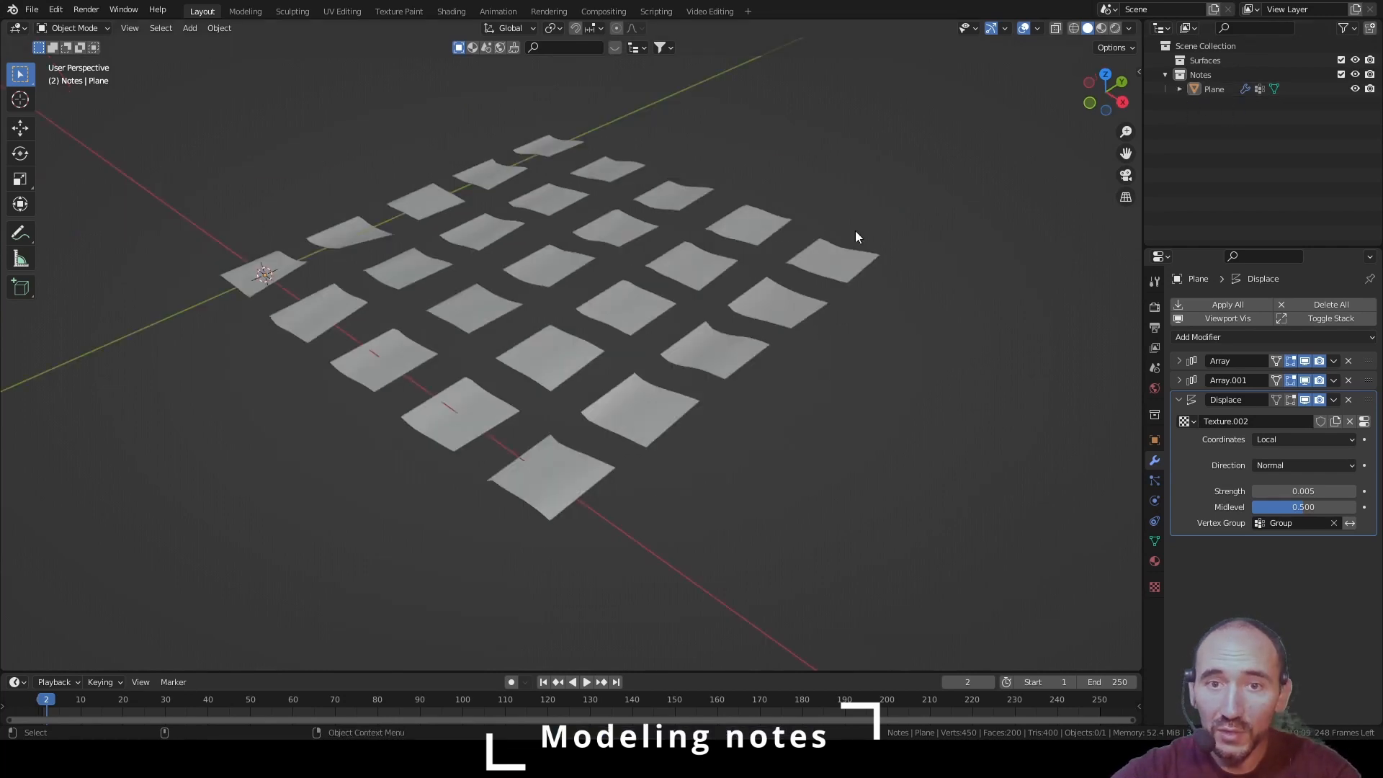
left_click(740, 232)
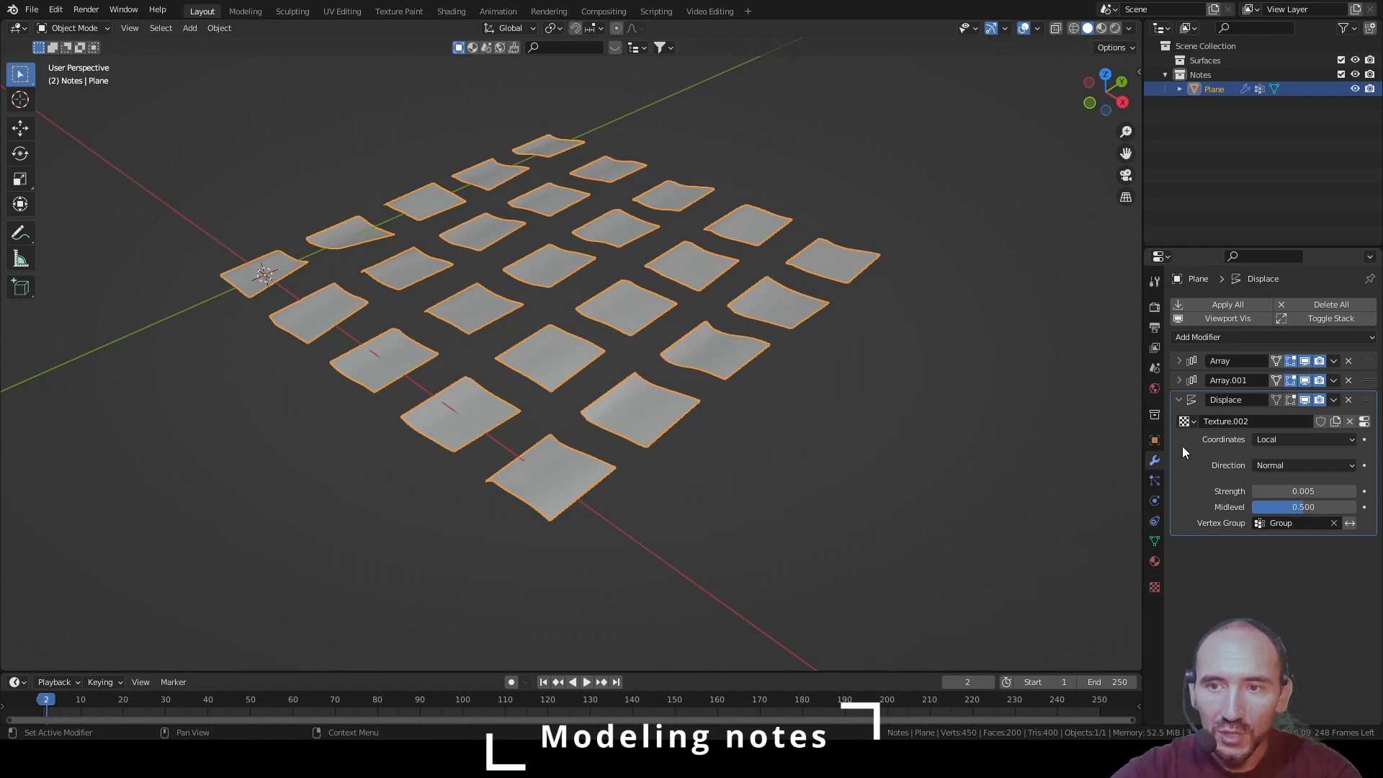
left_click(1214, 337)
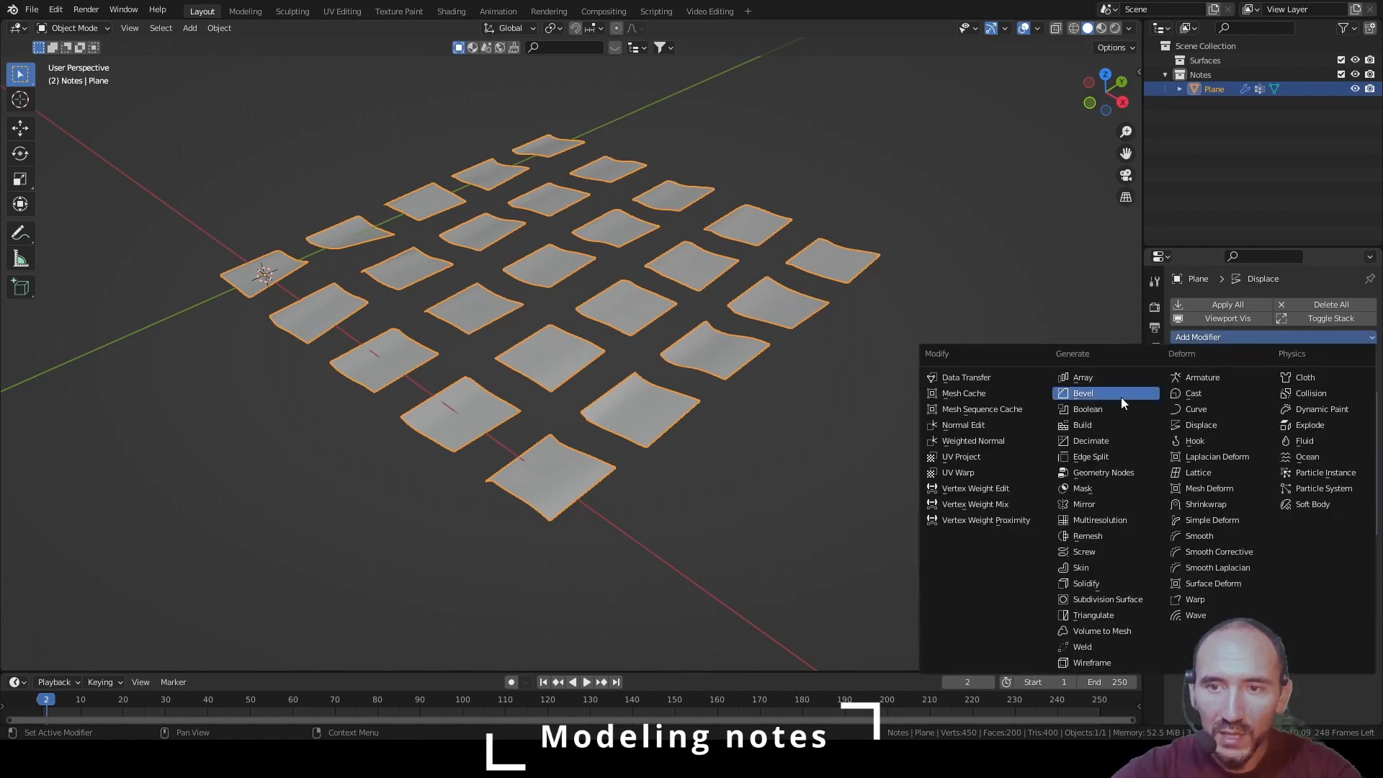
left_click(1240, 304)
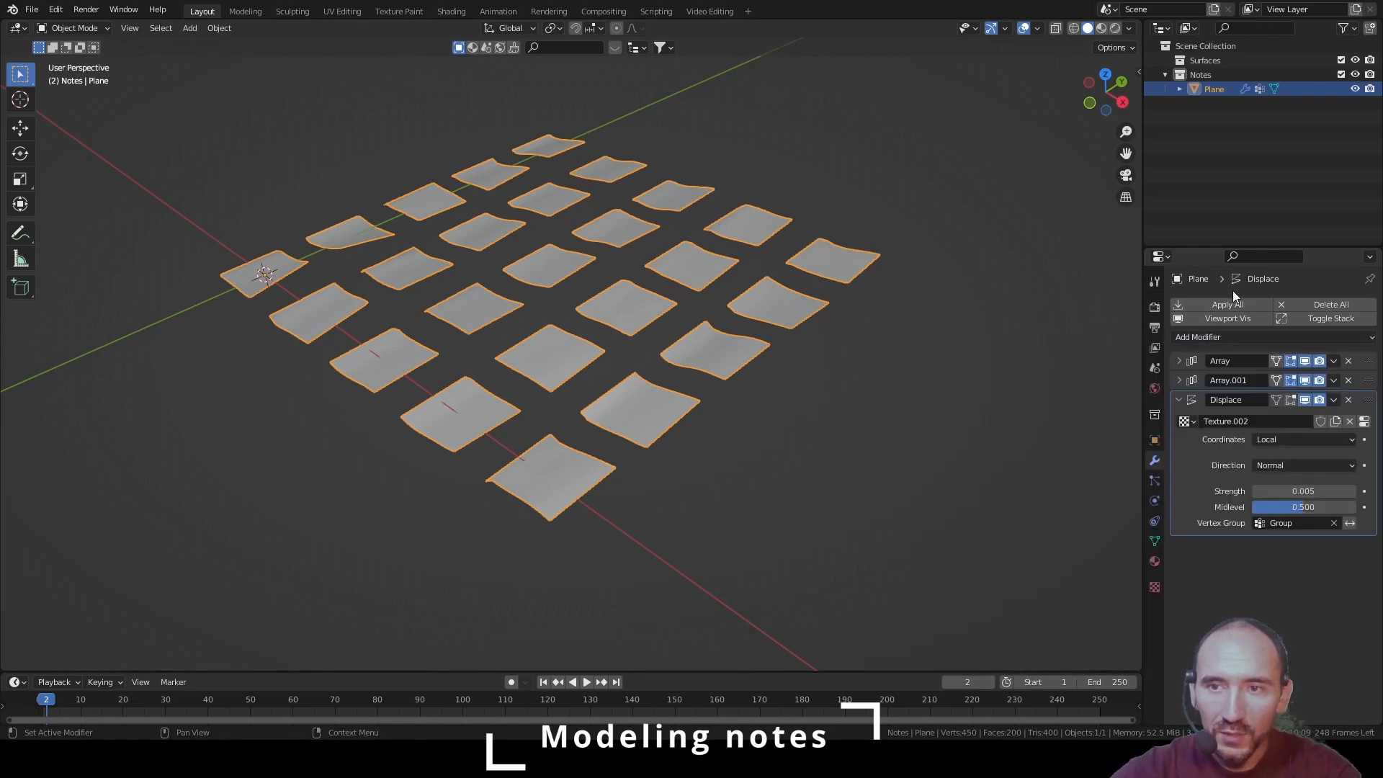
left_click(1233, 304)
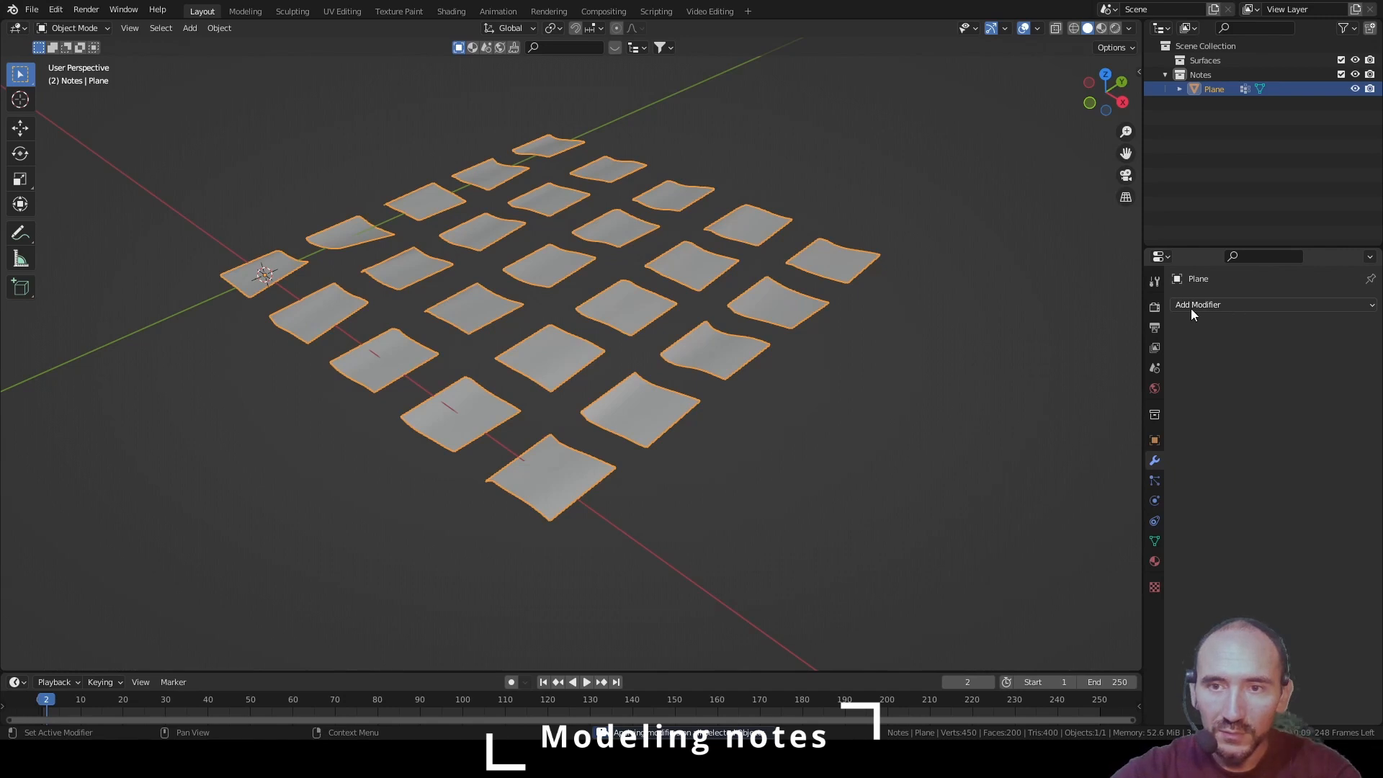
Separate the entire notes mesh by loose parts into individual objects and return to Object Mode
key("Tab")
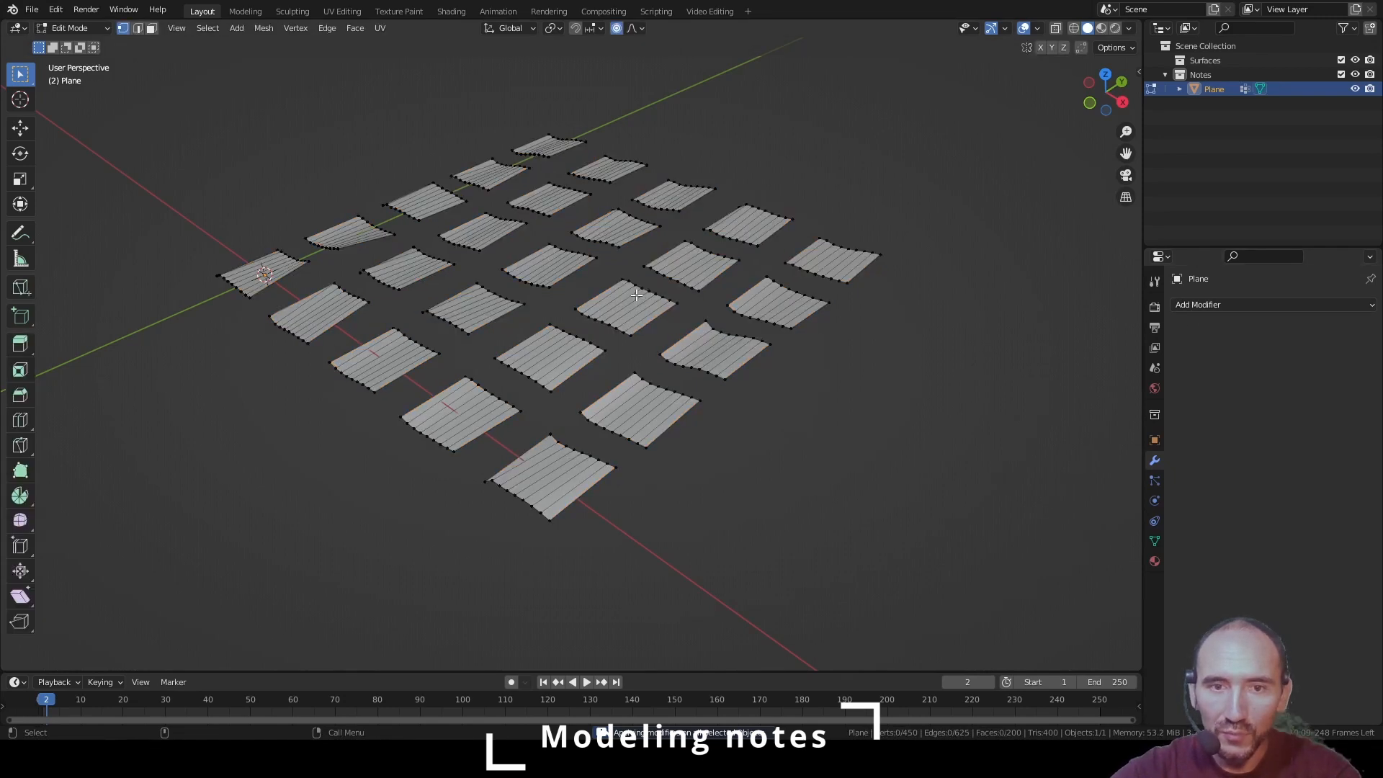
key("a")
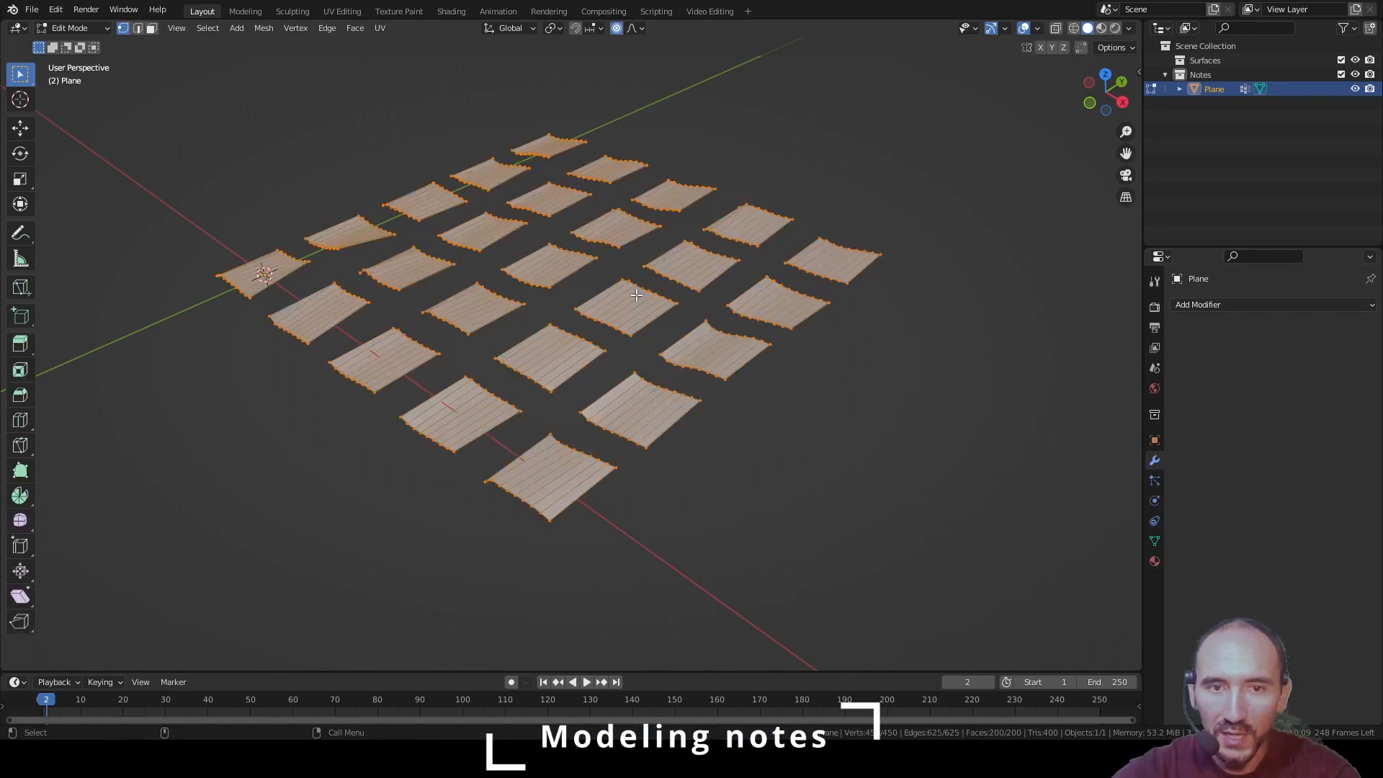
key("p")
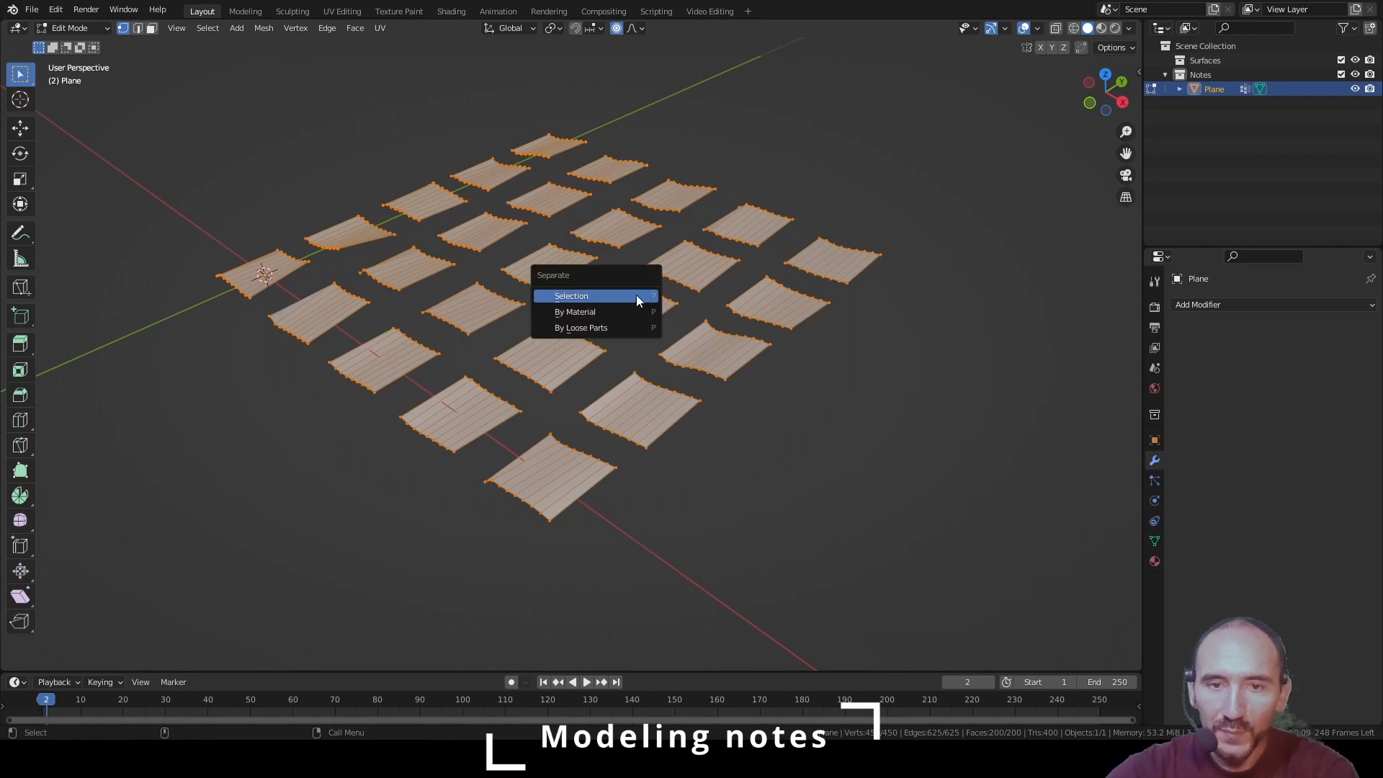
left_click(614, 328)
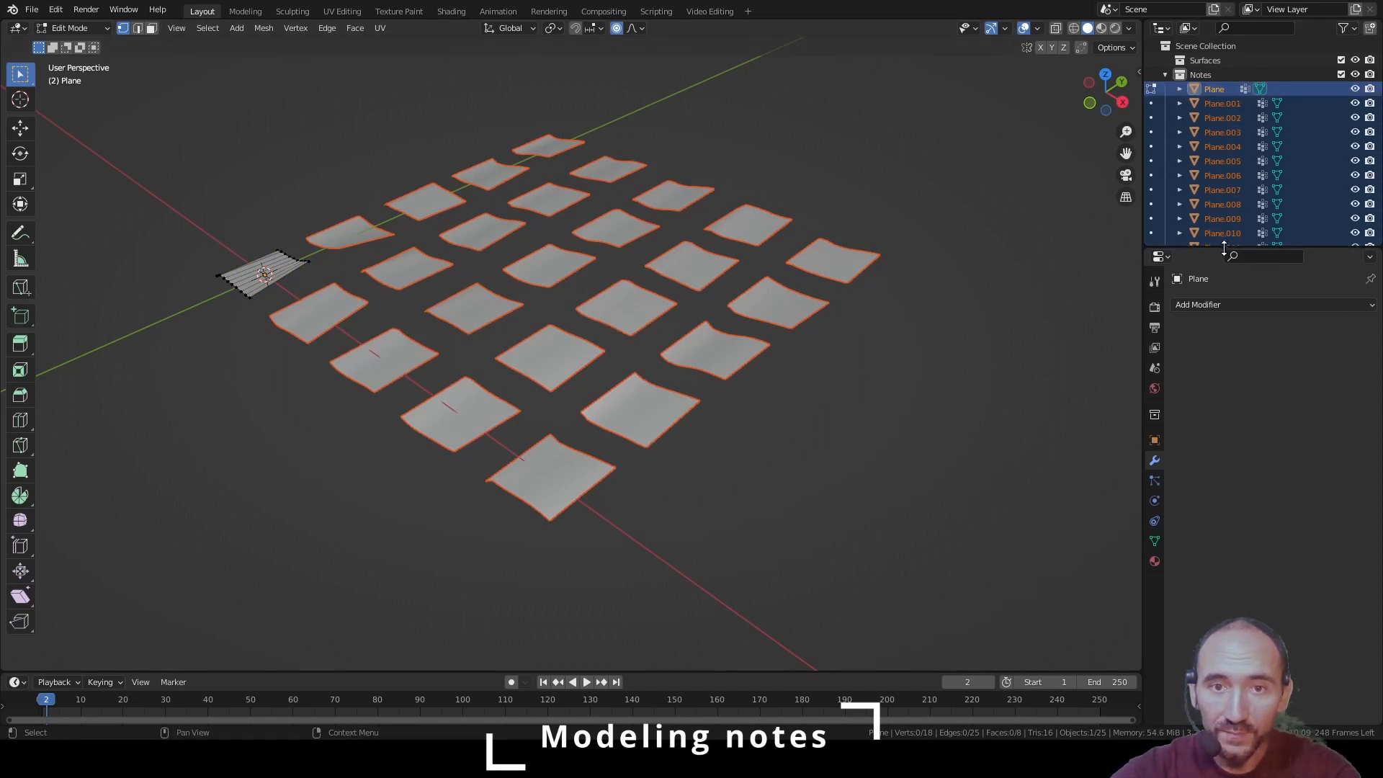
key("Tab")
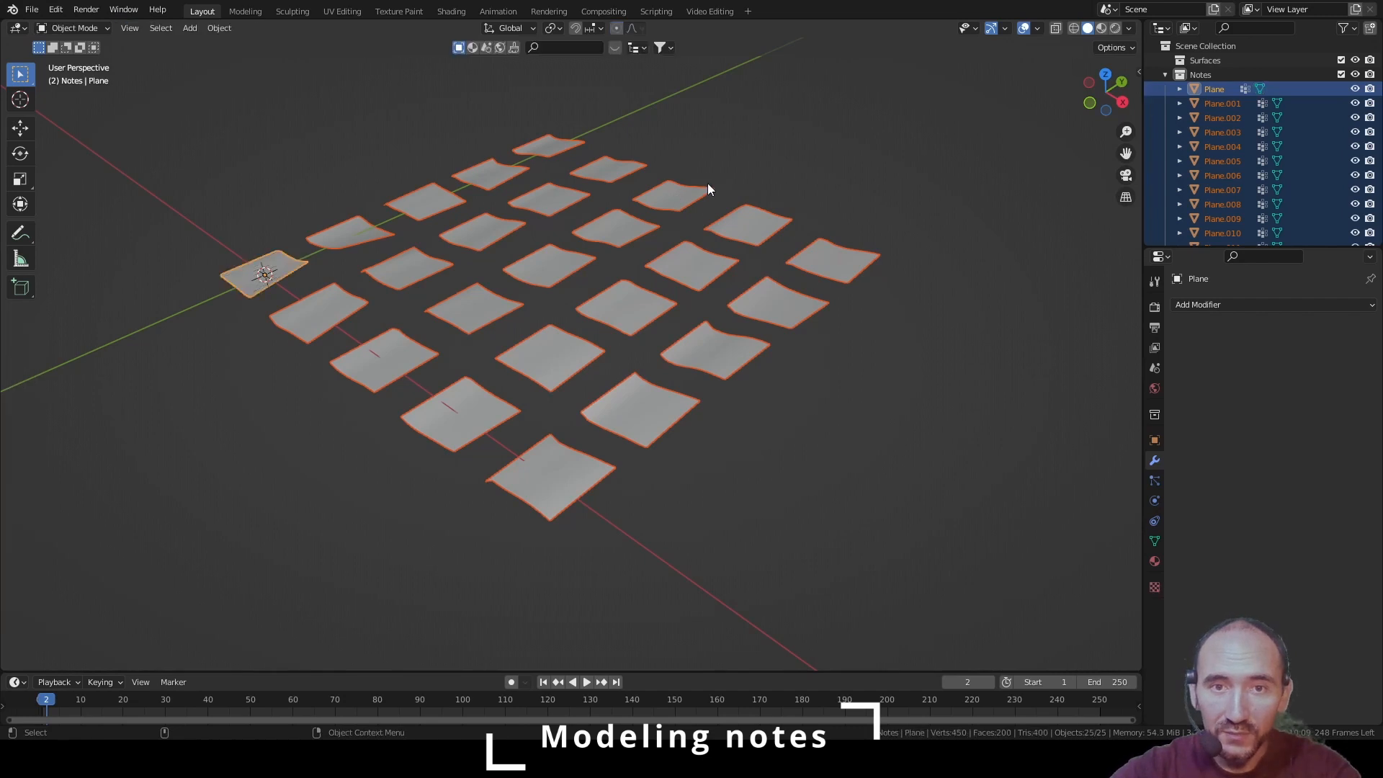
Set the origin of every separated note to its geometry, and deselect all notes
right_click(684, 202)
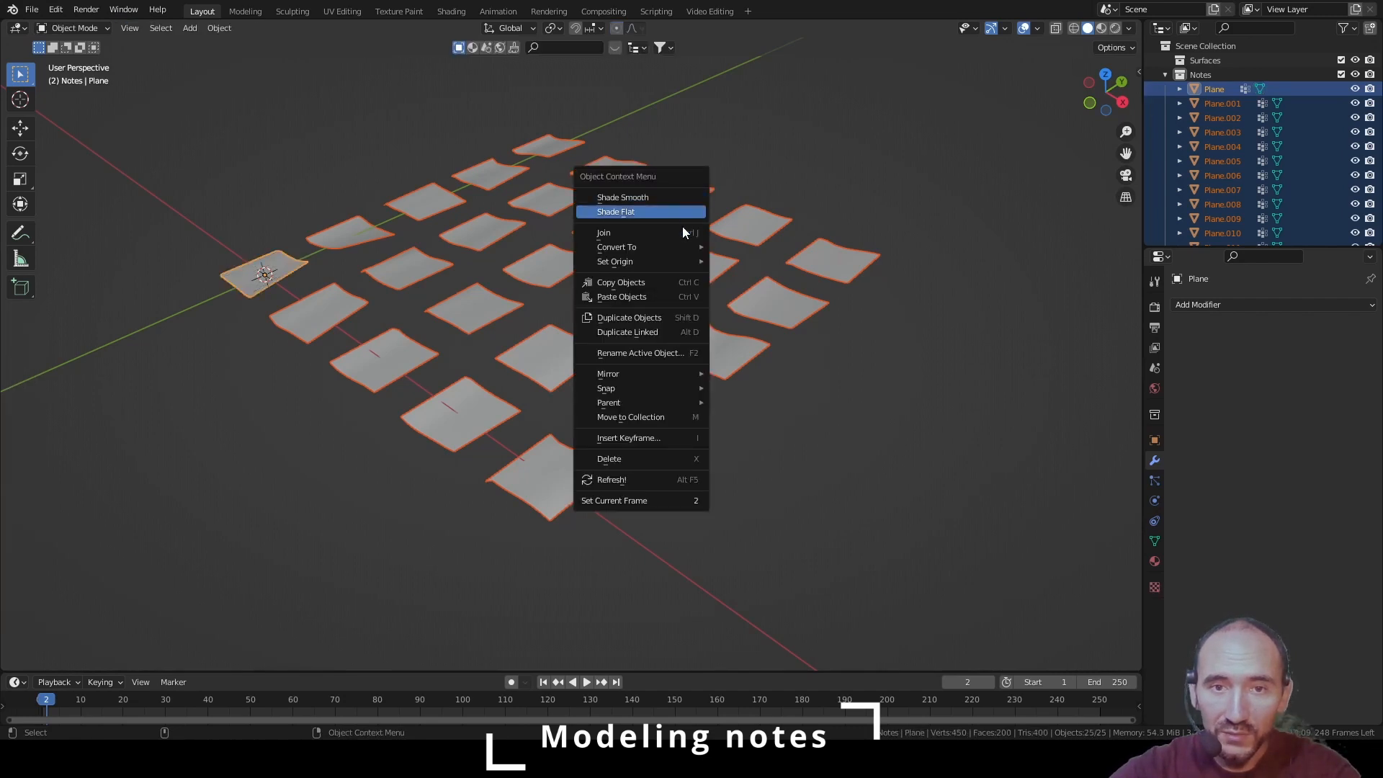
mouse_move(677, 263)
left_click(789, 275)
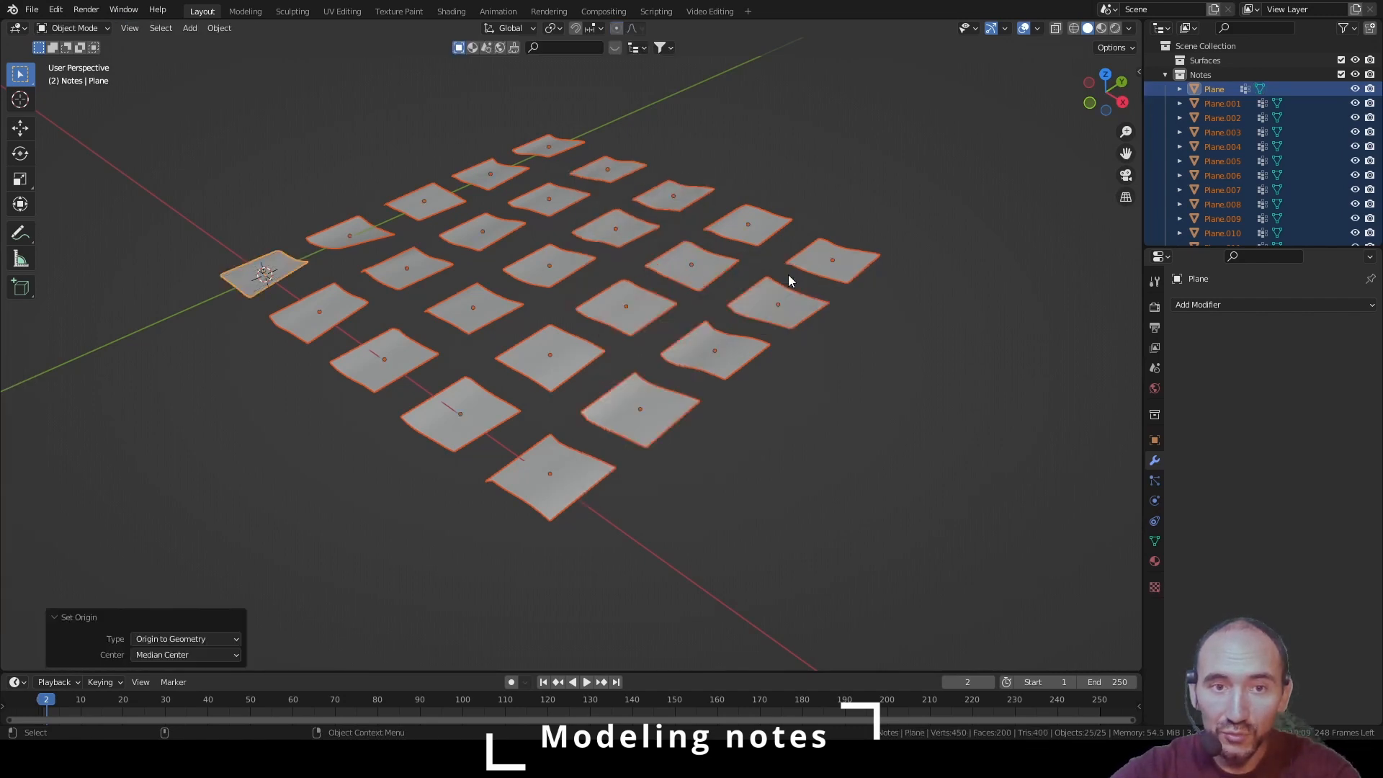
left_click(785, 174)
Hide the Notes collection in the viewport and make the Surfaces collection active
middle_click_drag(669, 197, 728, 188)
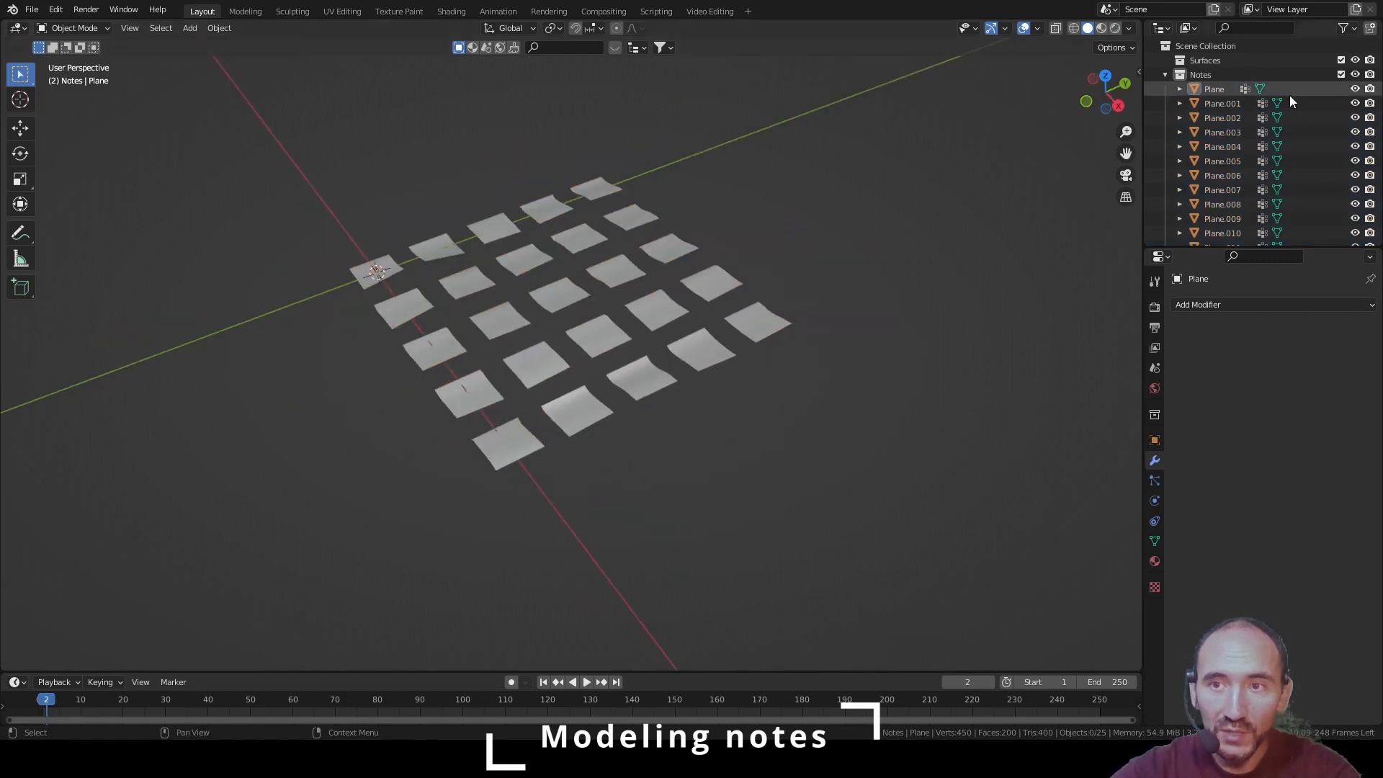
left_click(1356, 75)
left_click(1221, 61)
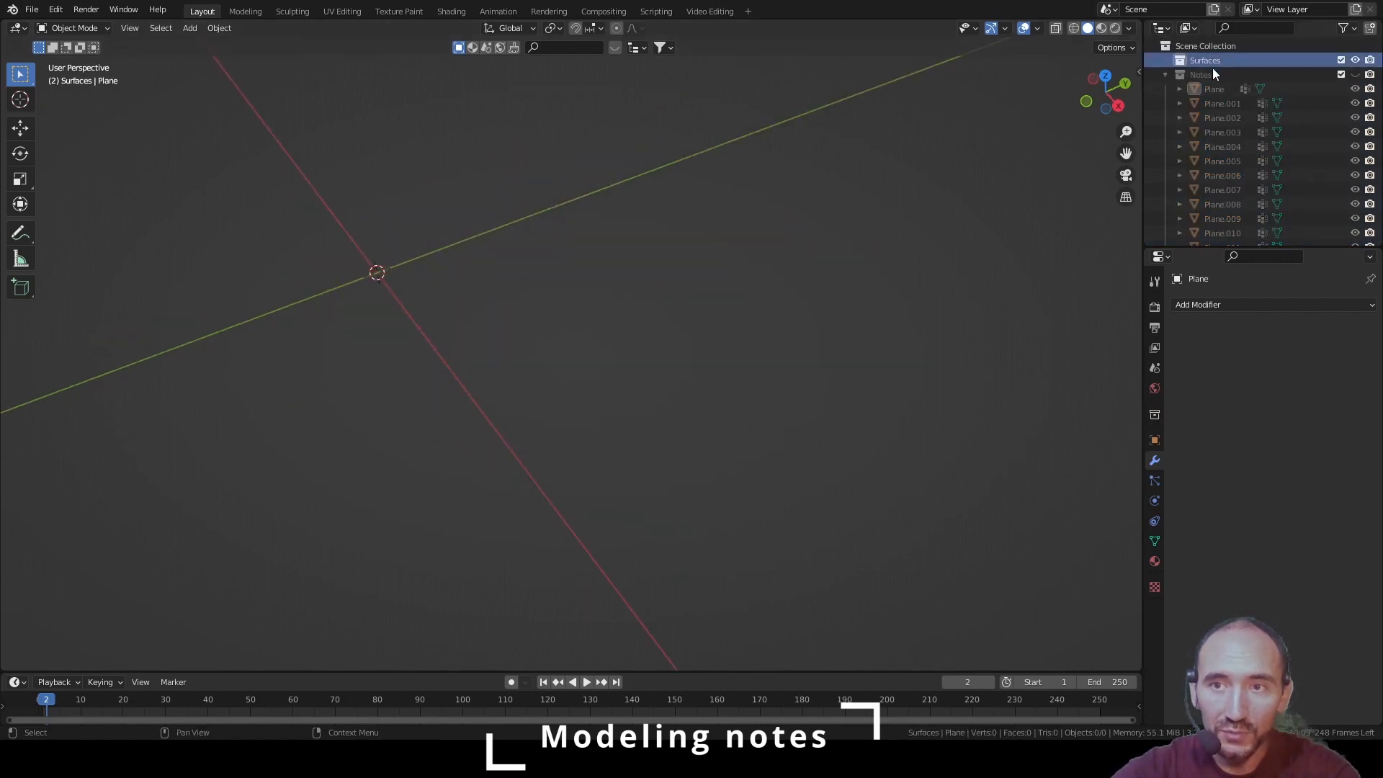
Add a 2 m cube at the world origin in the Surfaces collection
middle_click_drag(763, 180, 758, 186)
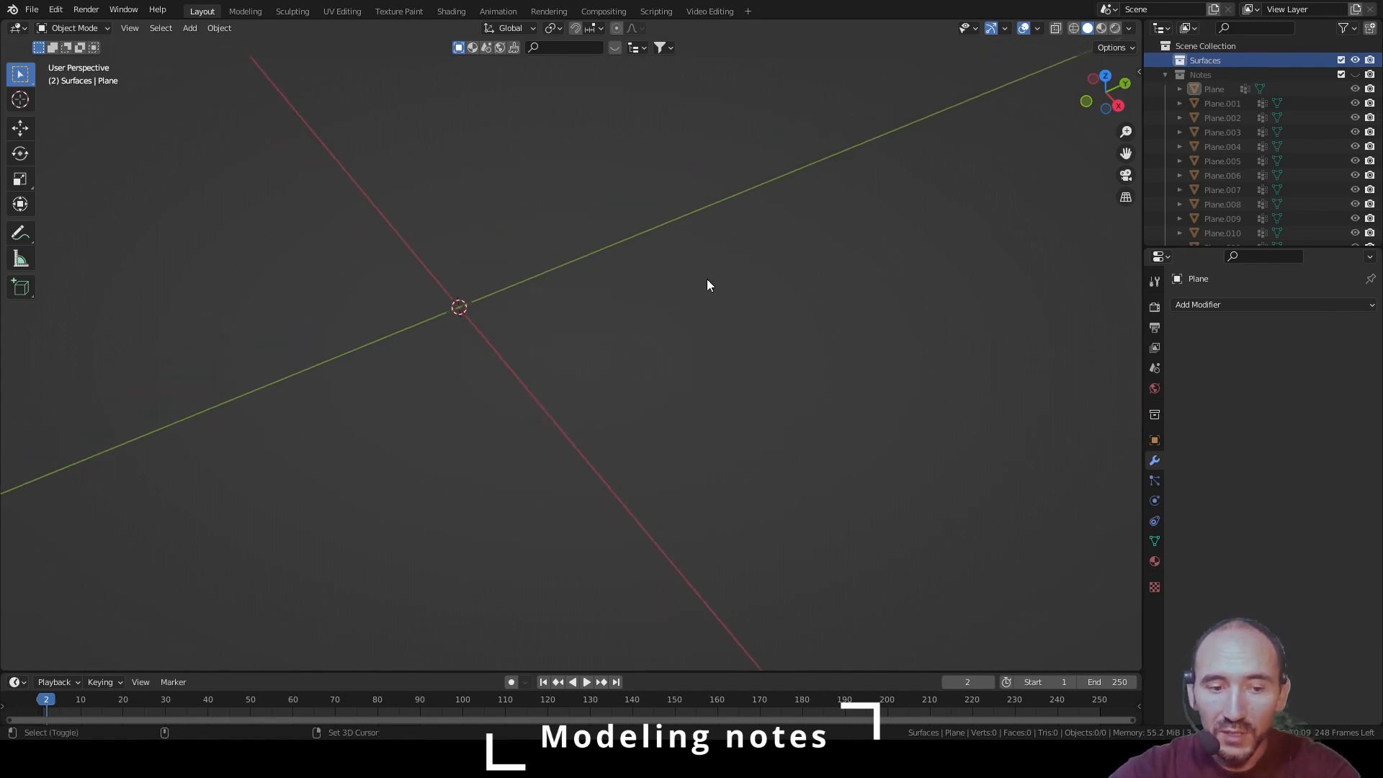
key("shift+a")
mouse_move(706, 279)
left_click(792, 294)
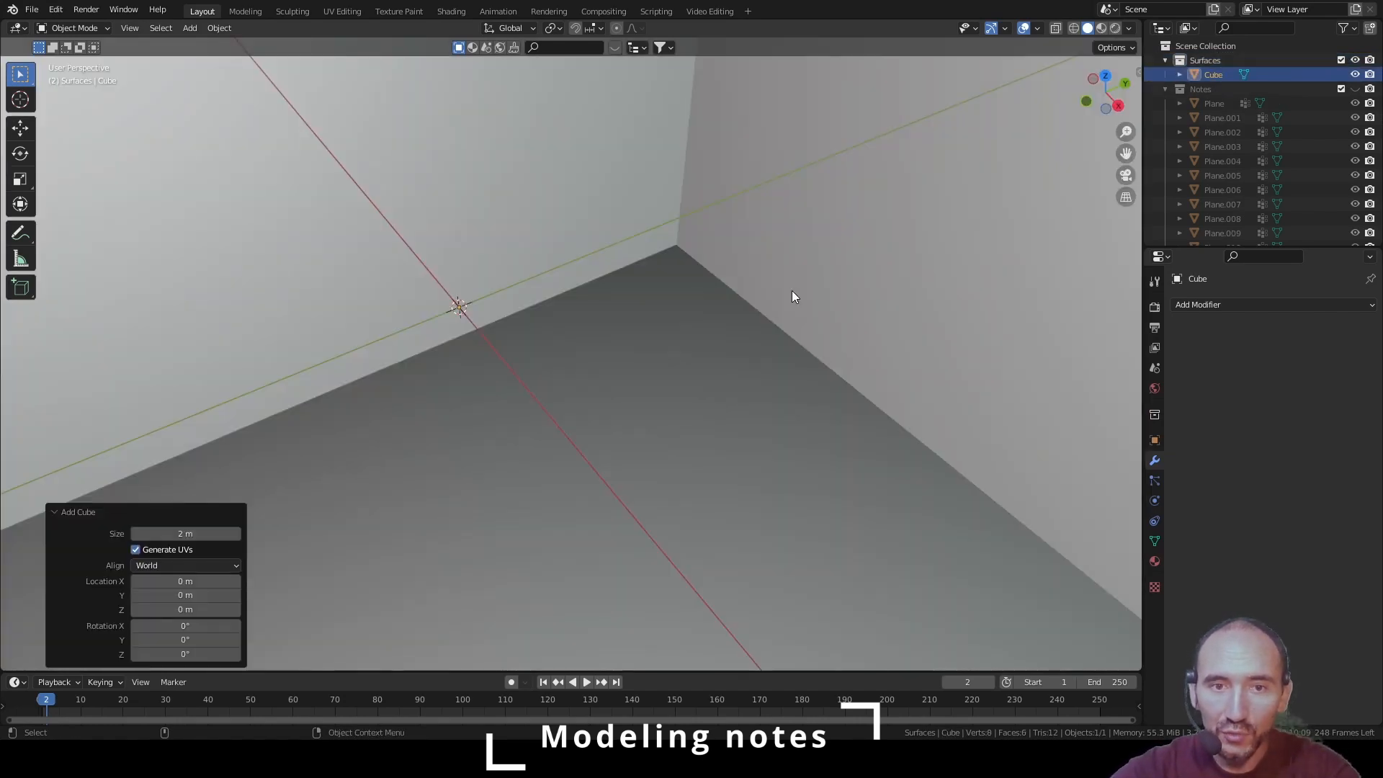
scroll(782, 278, "down", 8)
middle_click_drag(781, 276, 769, 247)
Rename the new cube to Room and deselect it
double_click(1216, 75)
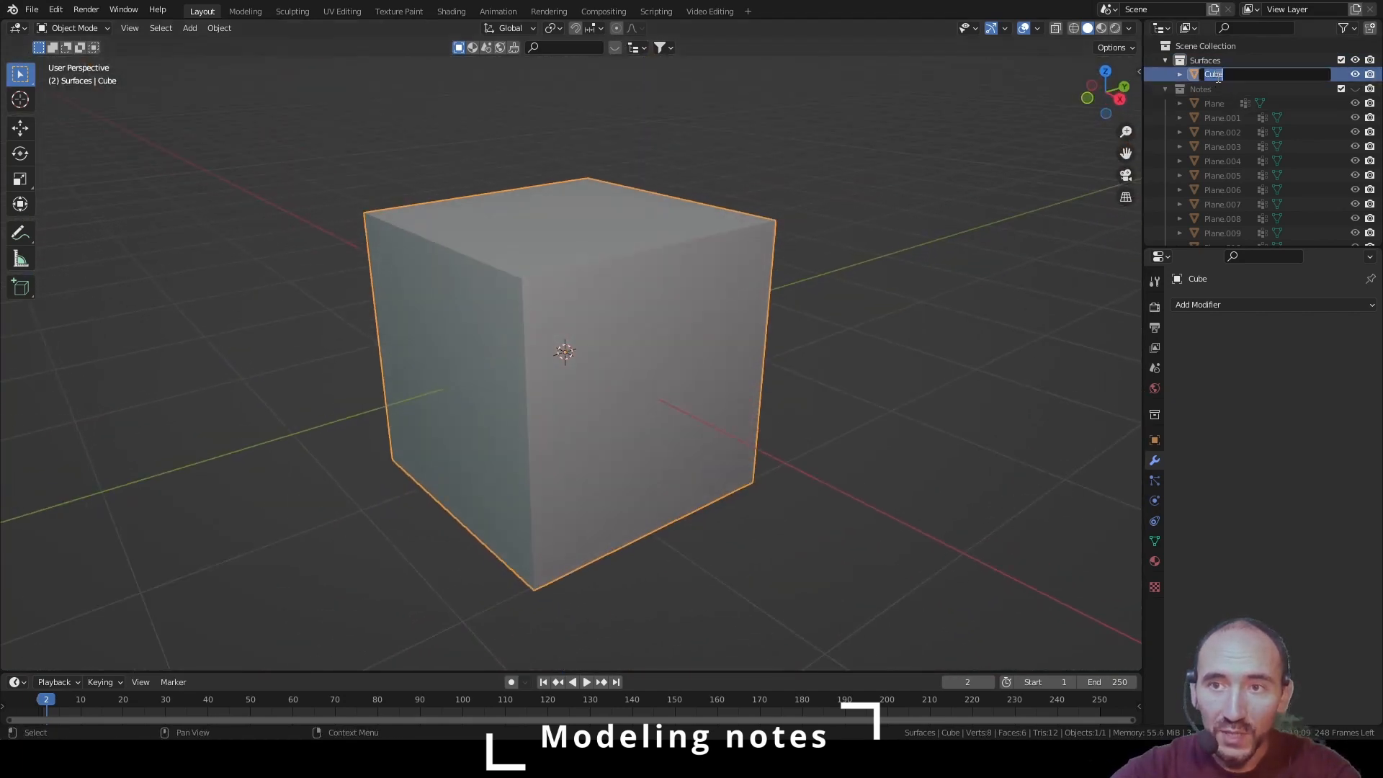
type("Room")
key("Return")
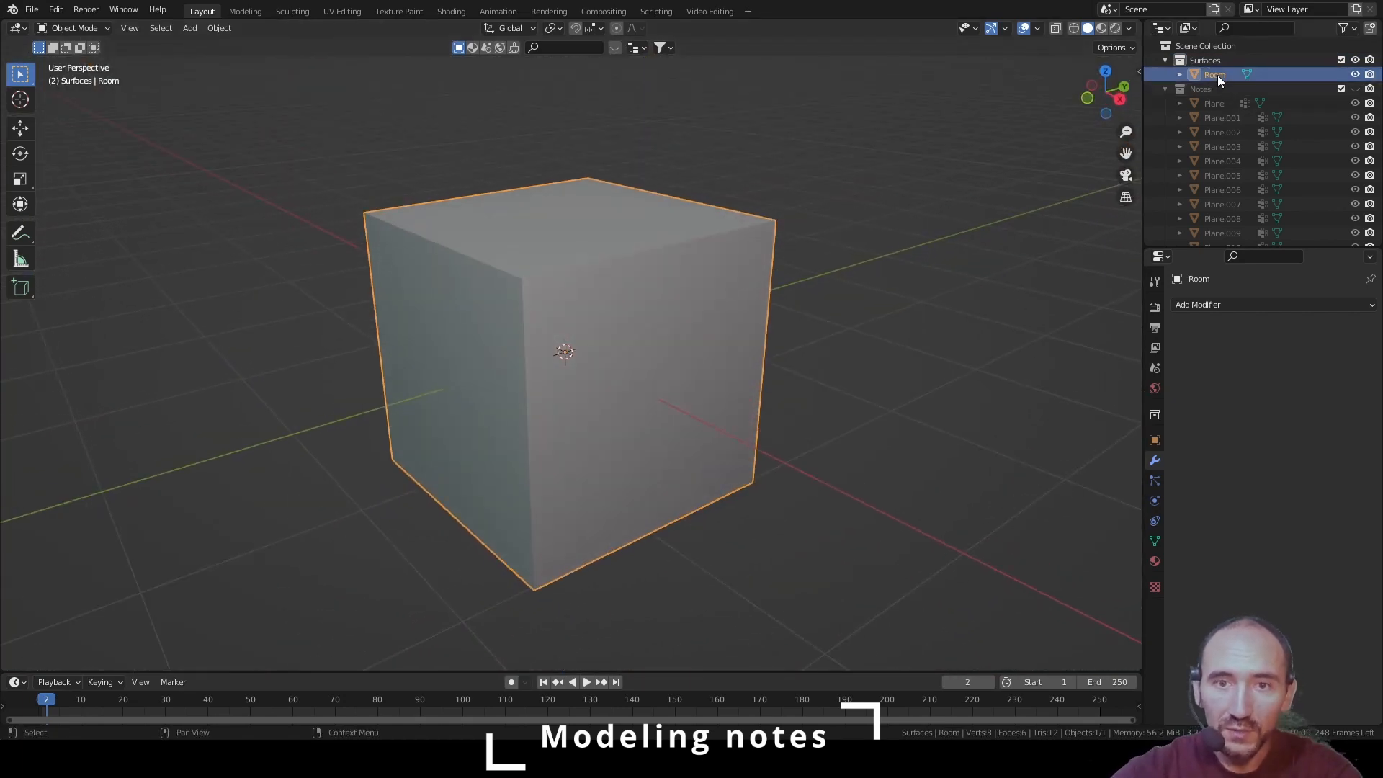
left_click(900, 193)
Delete the Room cube's top face and its two near side faces, leaving the floor and two walls
key("Tab")
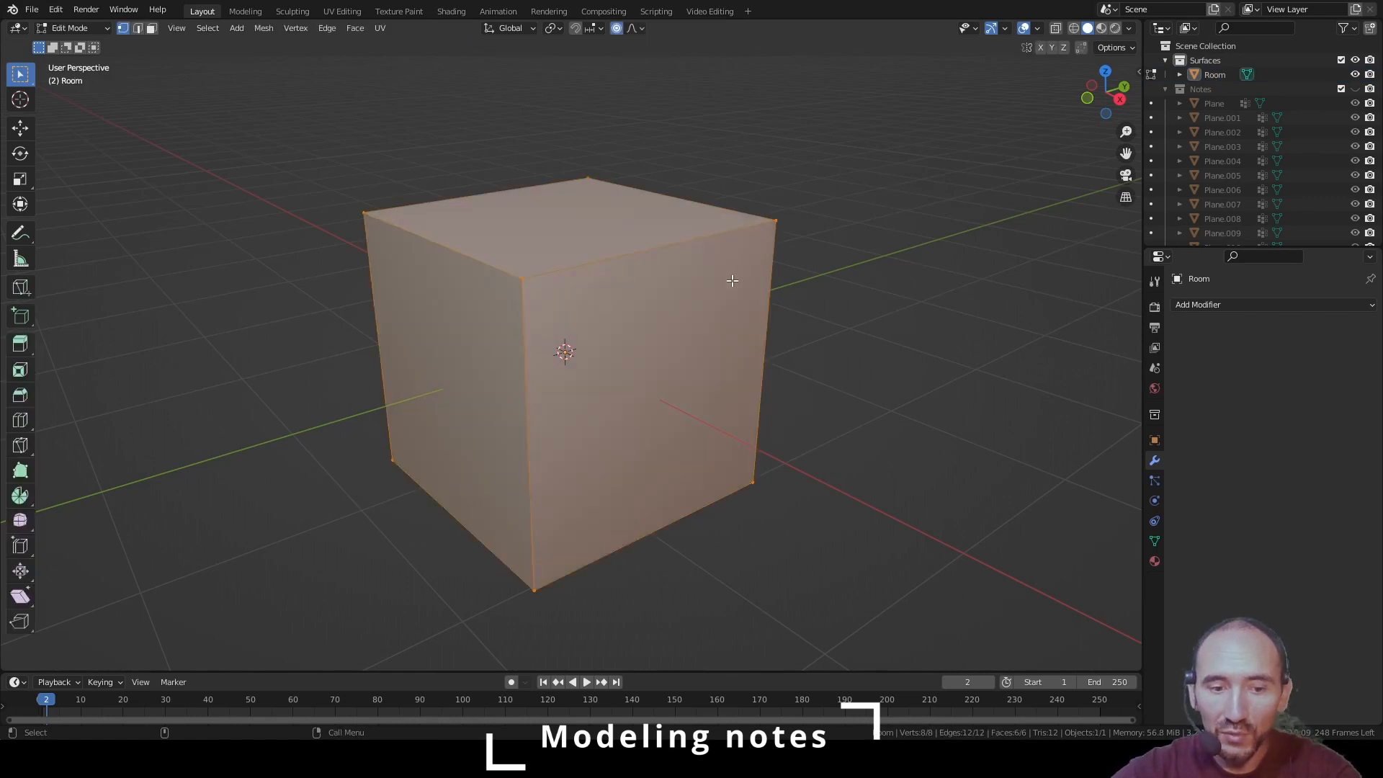
left_click(571, 224)
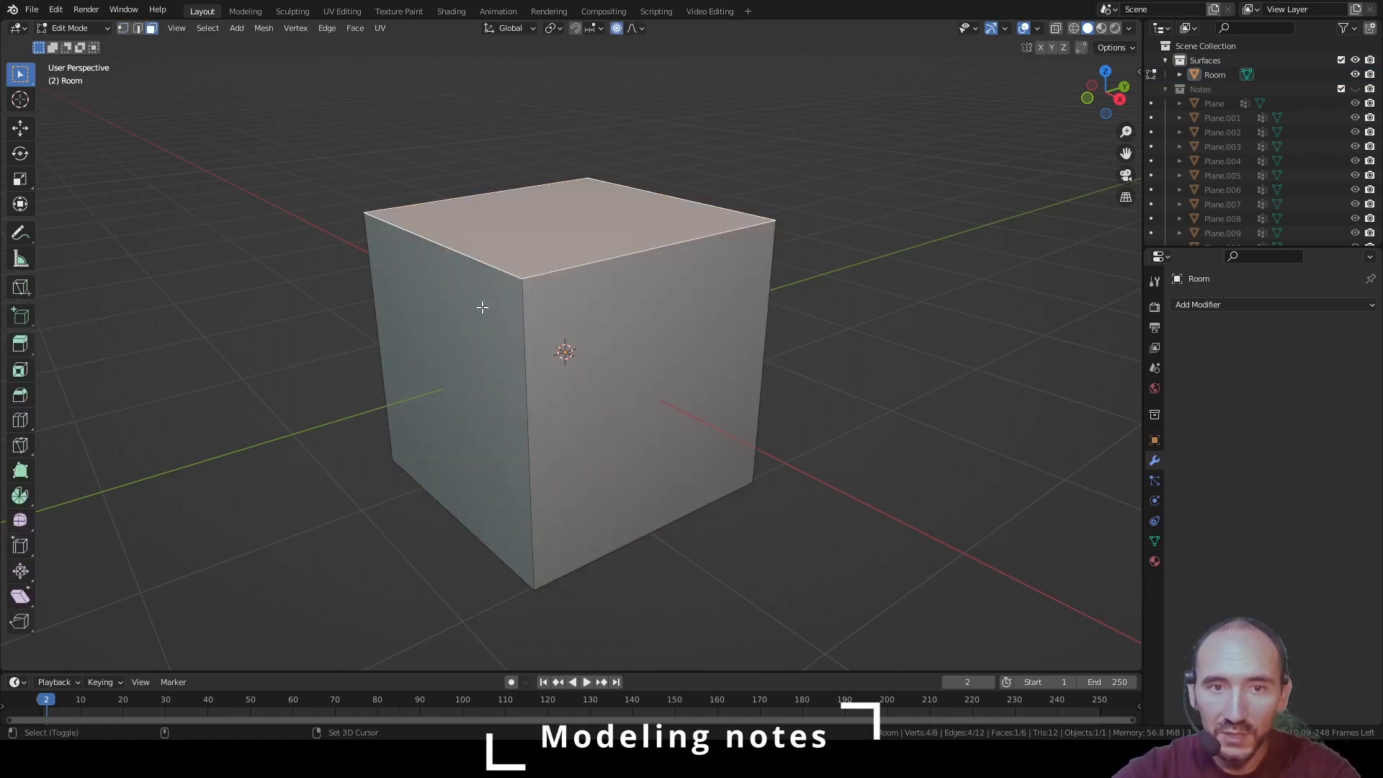
left_click(484, 307, "shift")
left_click(653, 306, "shift")
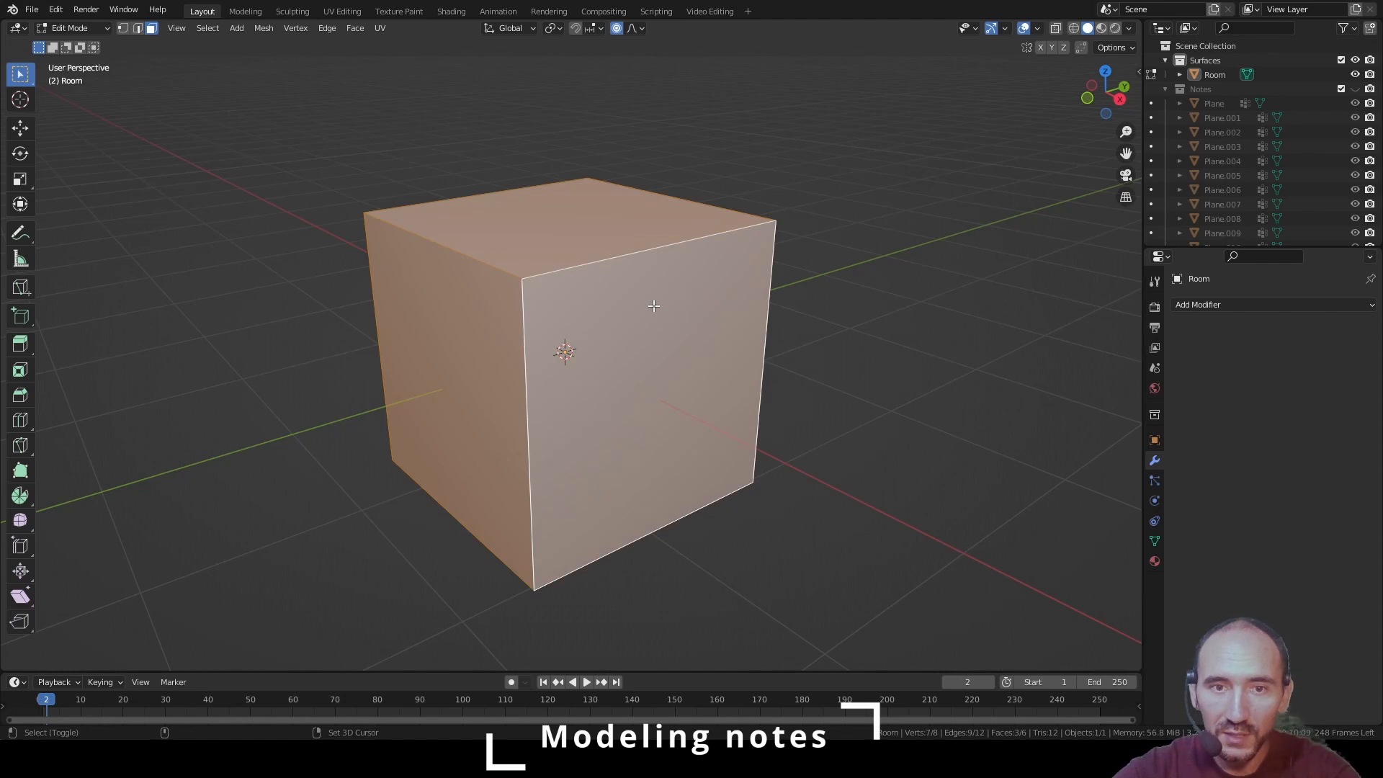
key("x")
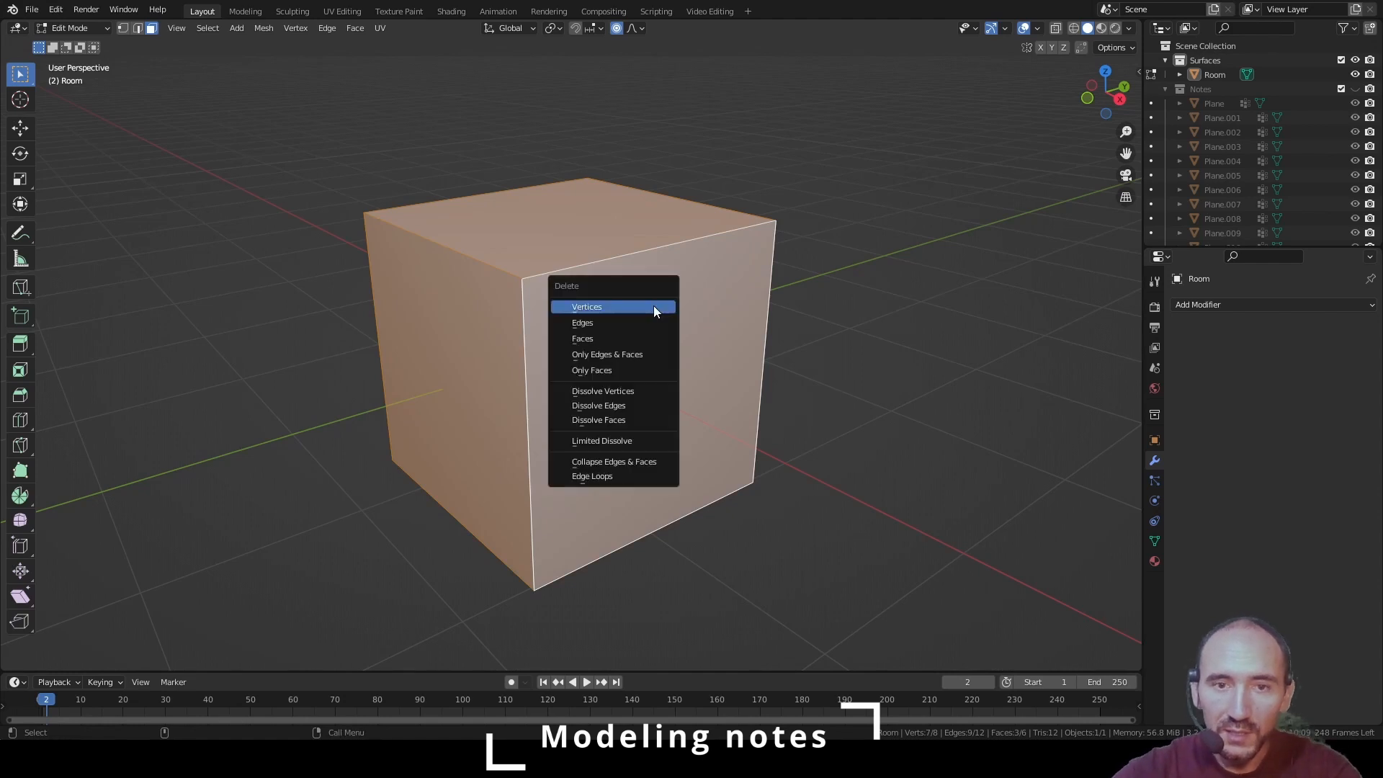
left_click(594, 336)
middle_click_drag(730, 296, 682, 300)
Turn on the Face Orientation overlay and recalculate the normals of all Room faces with the Inside option
key("a")
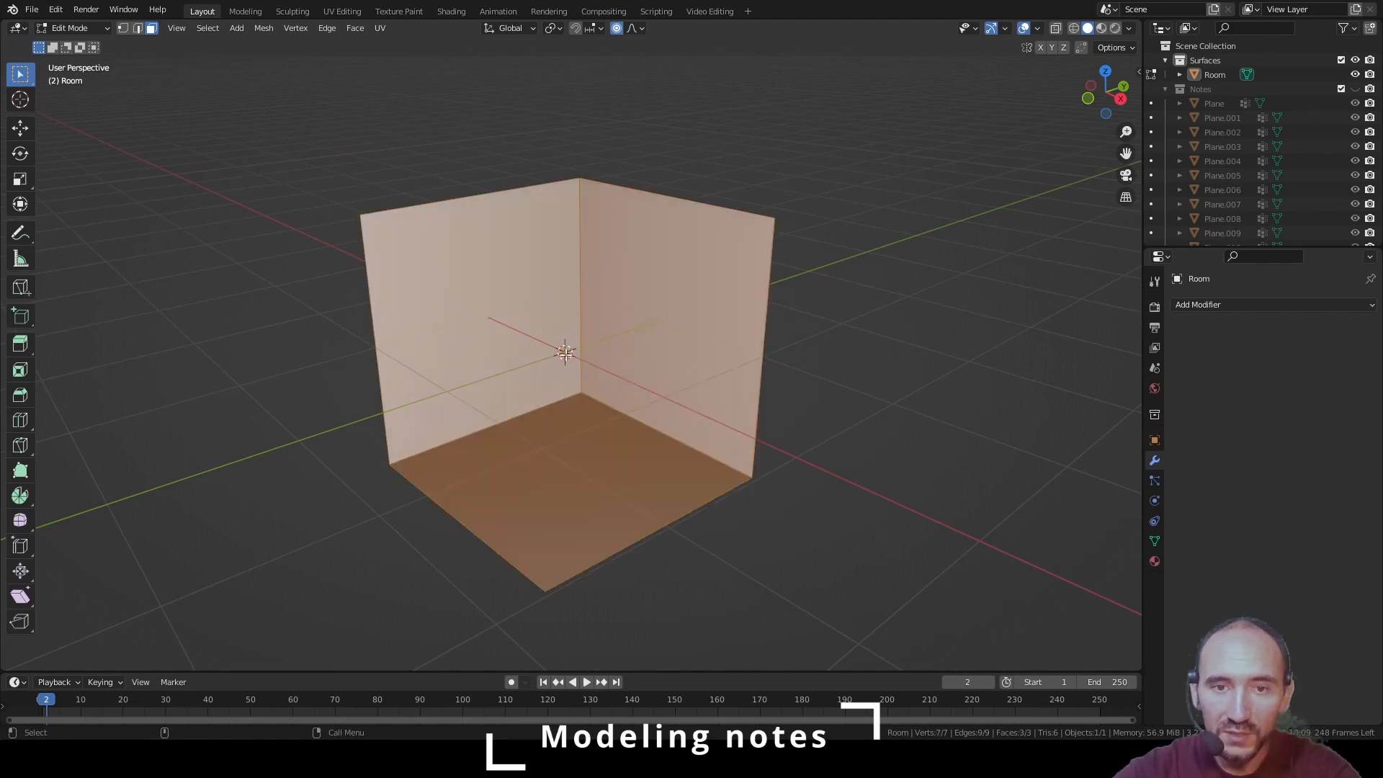
left_click(1037, 29)
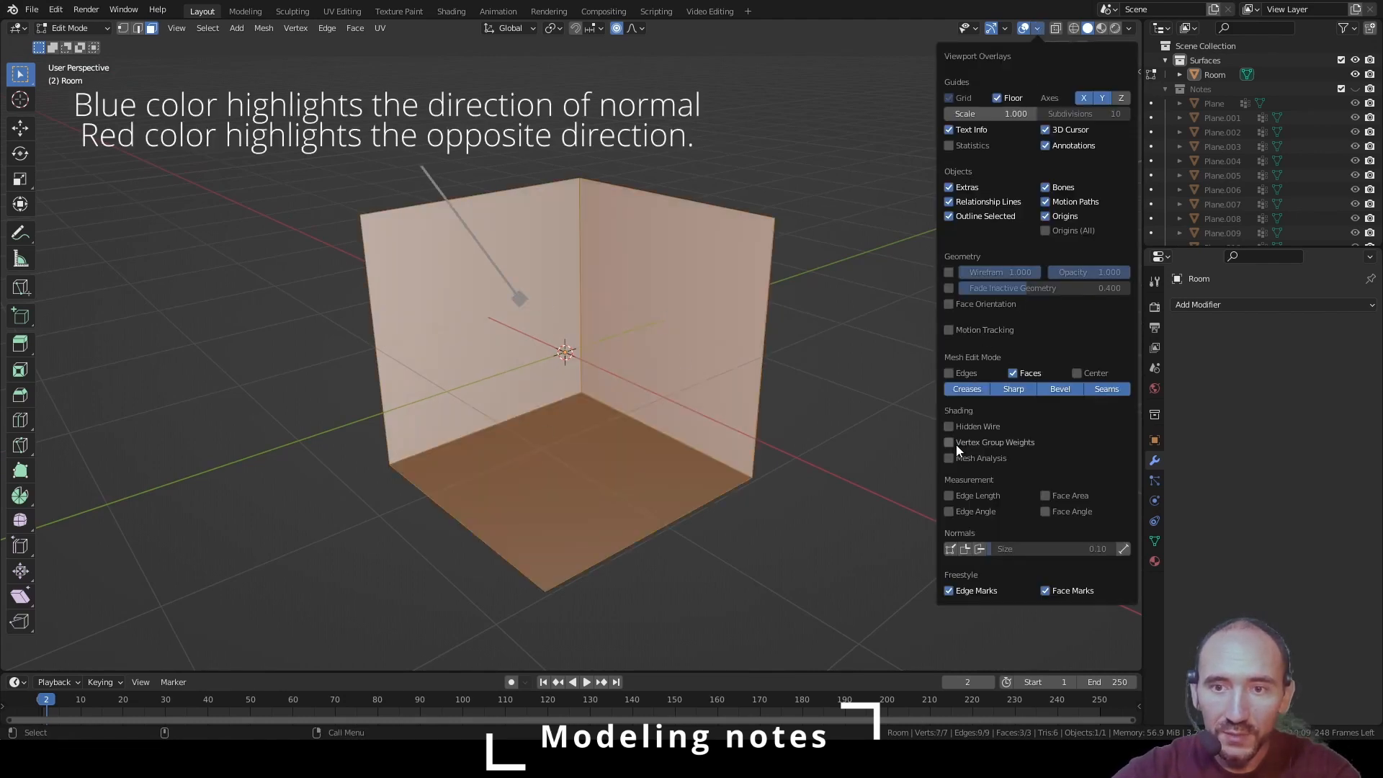
left_click(970, 307)
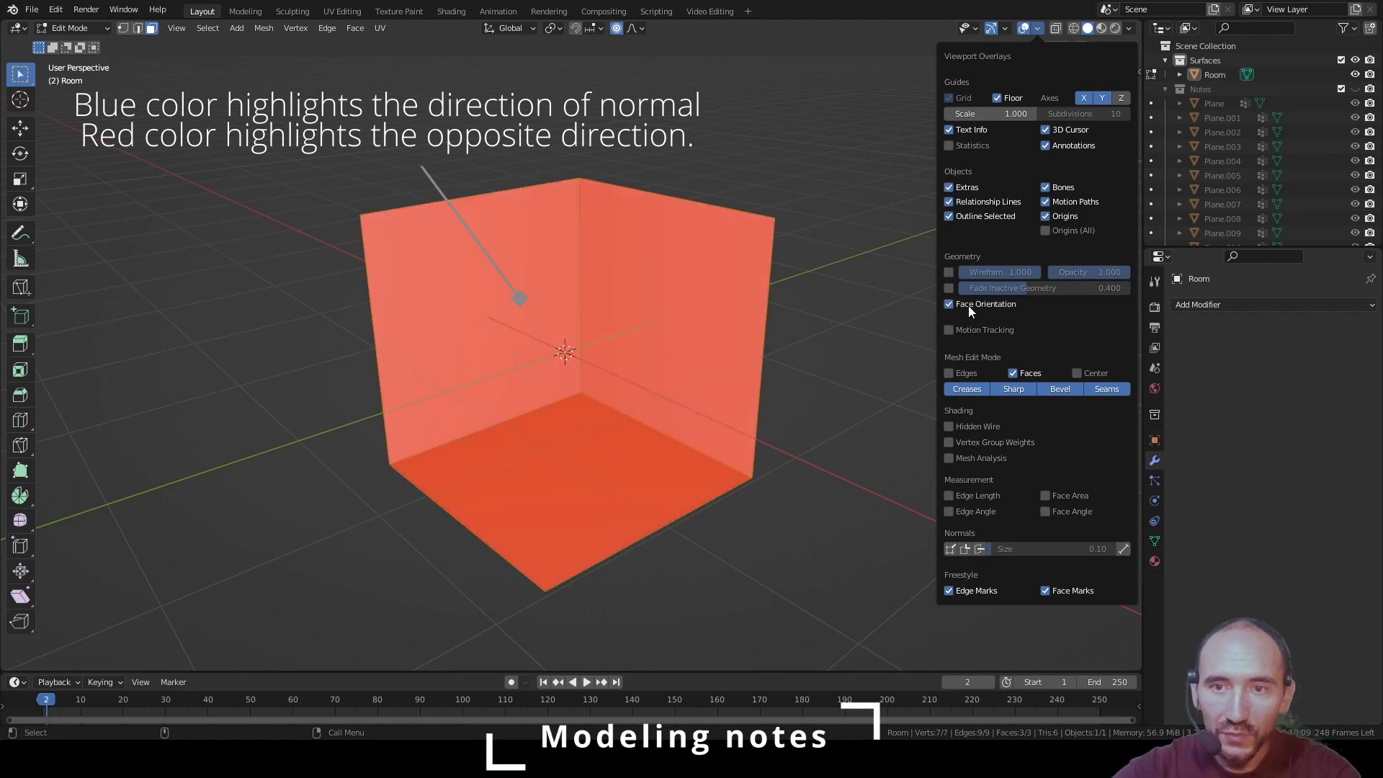
mouse_move(797, 294)
middle_mouse_down()
mouse_move(750, 279)
mouse_move(623, 315)
middle_mouse_up()
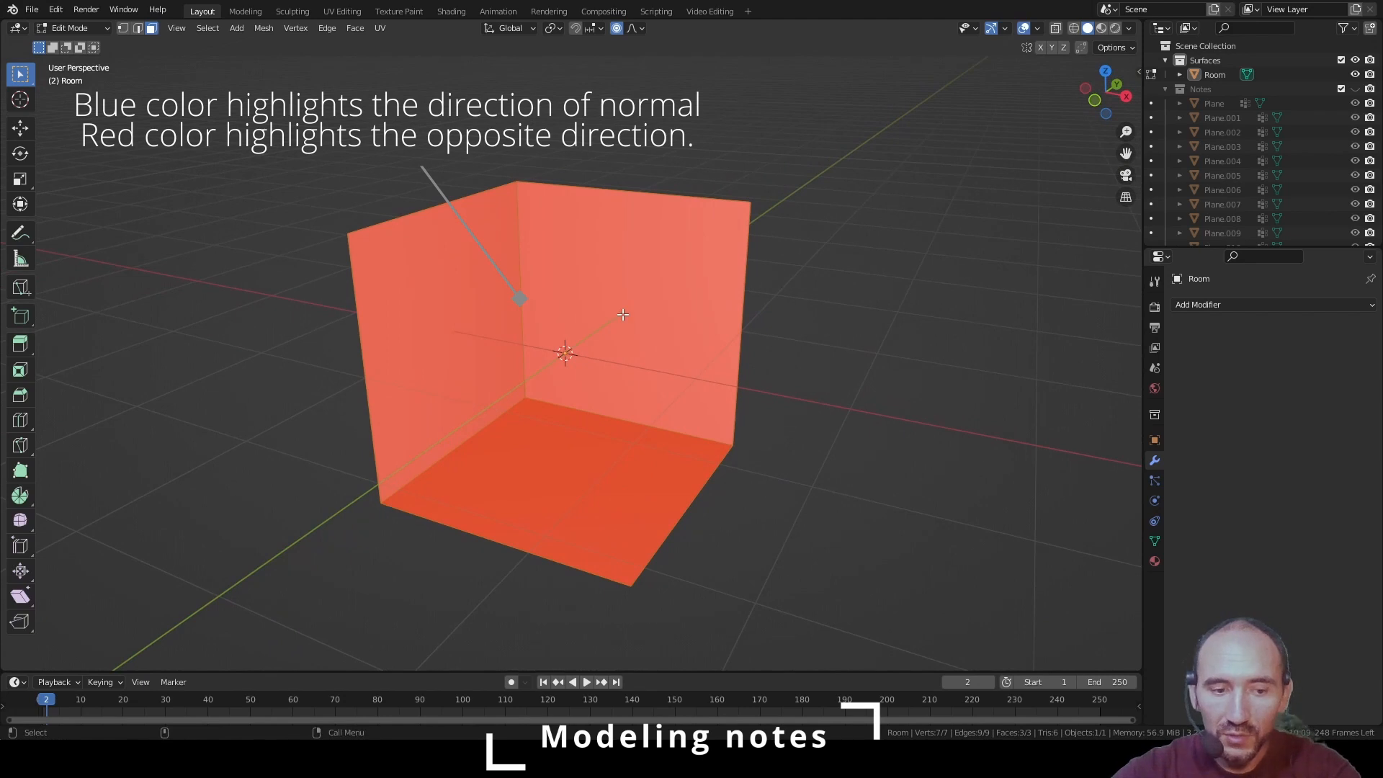
key("shift+n")
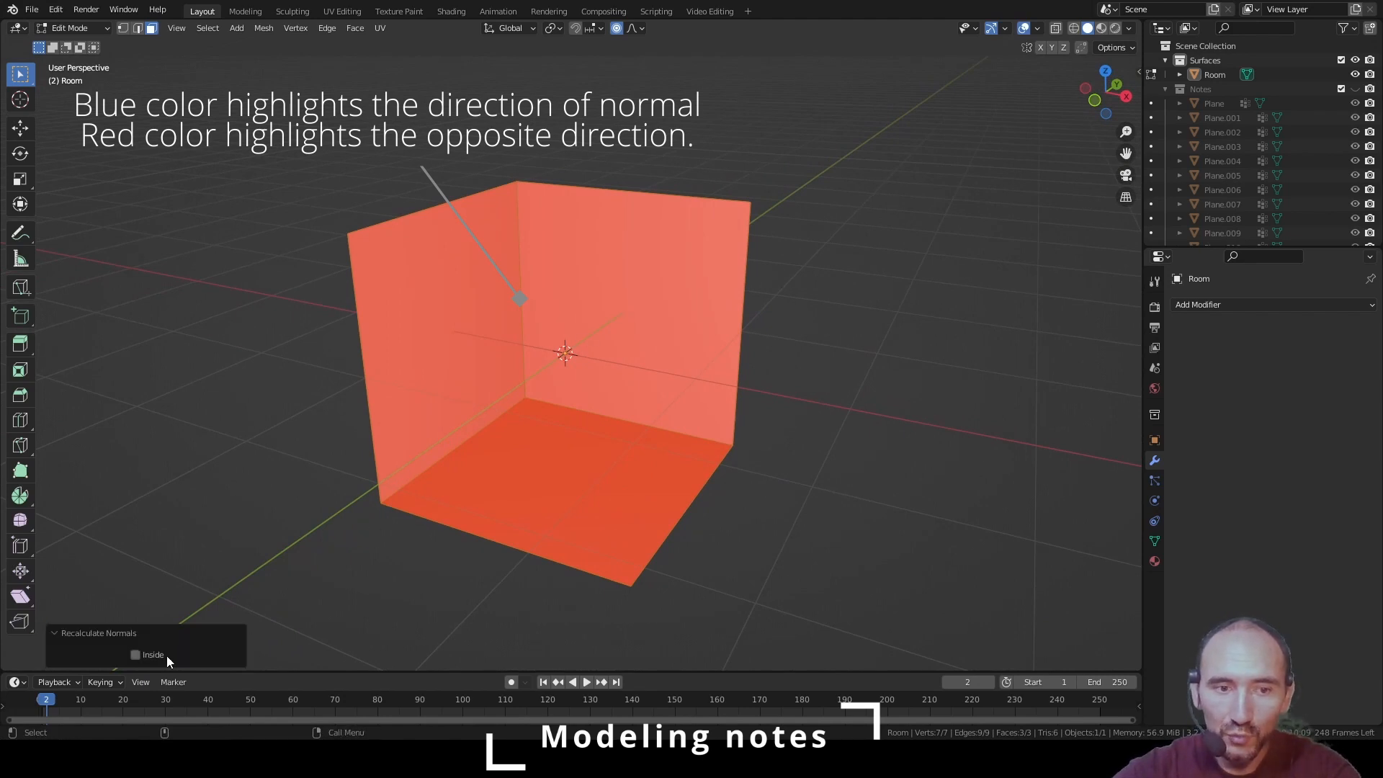
left_click(136, 655)
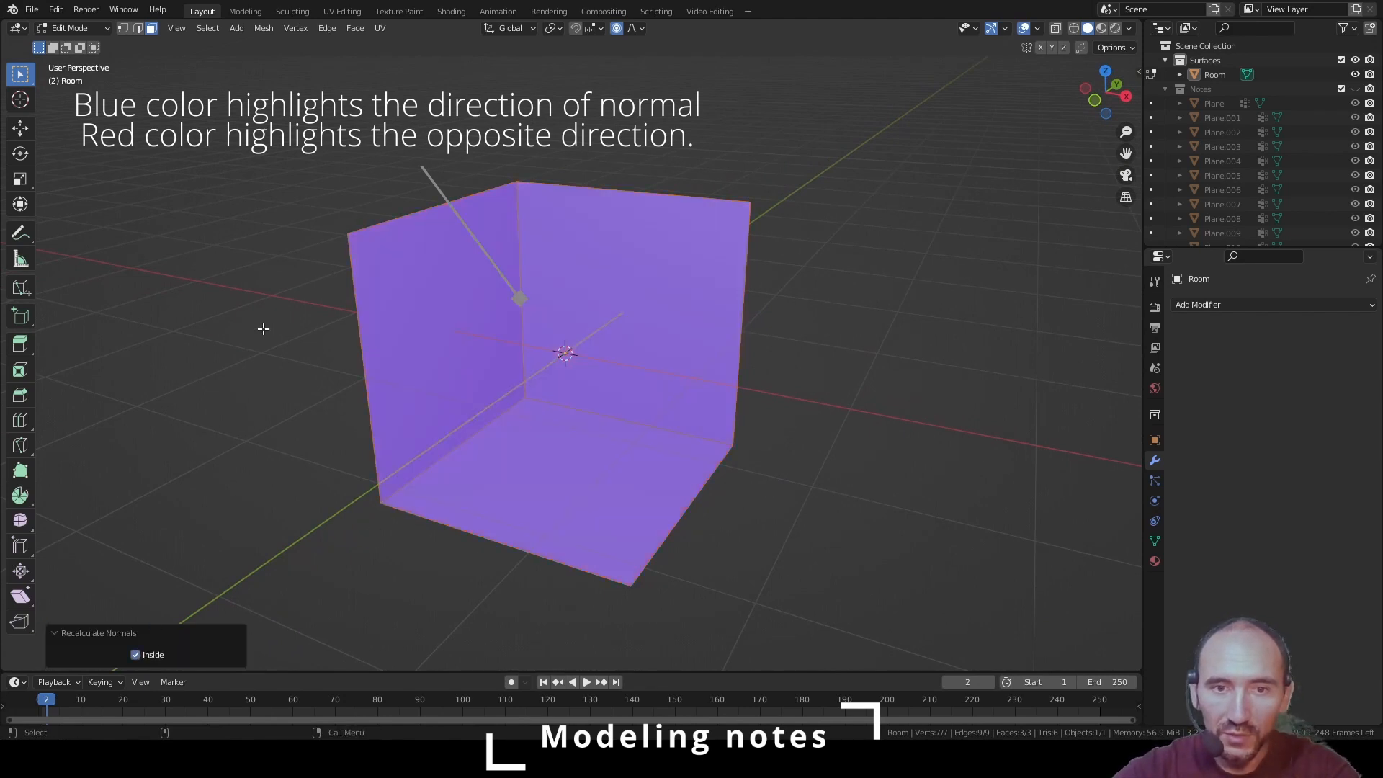
Deselect all Room faces and return from Edit Mode to Object Mode
left_click(263, 328)
mouse_move(519, 310)
middle_mouse_down()
mouse_move(497, 306)
mouse_move(508, 297)
middle_mouse_up()
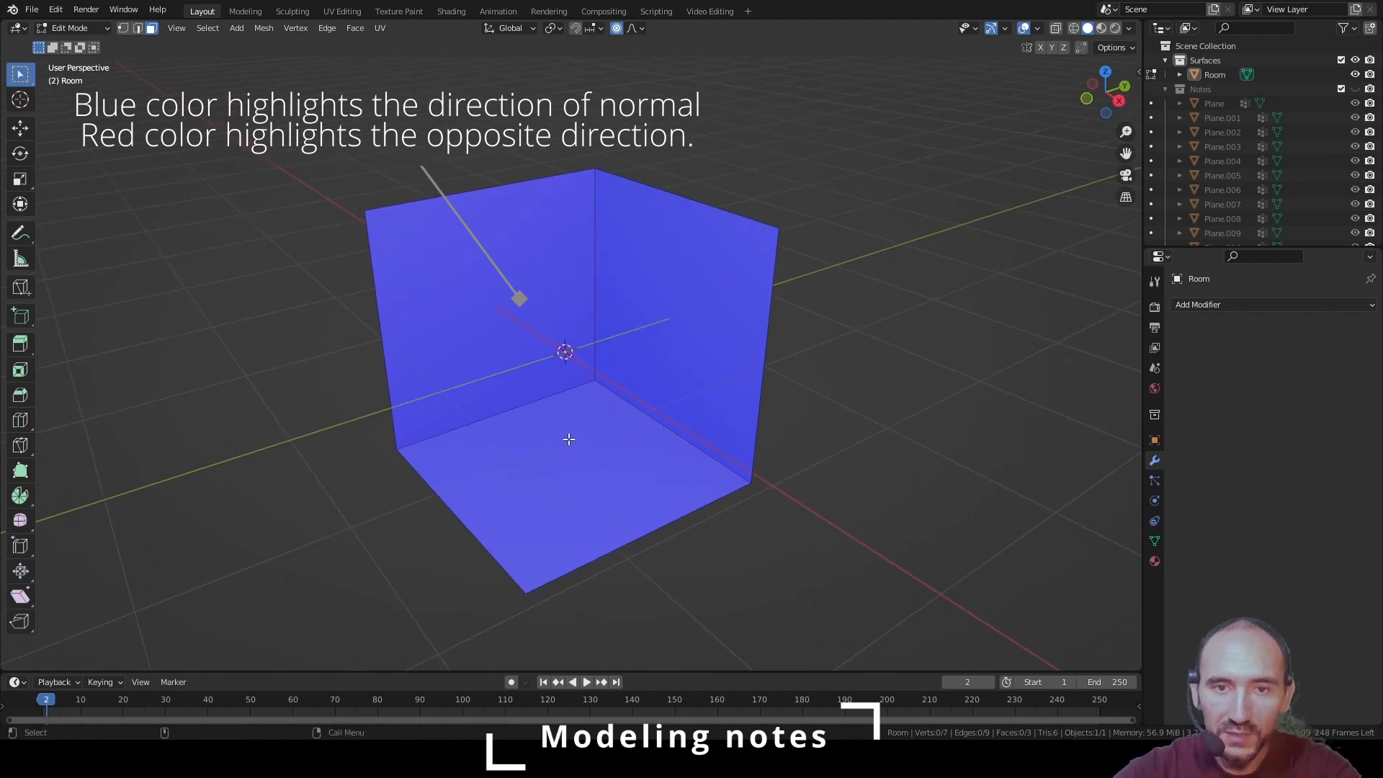
scroll(658, 312, "up", 2)
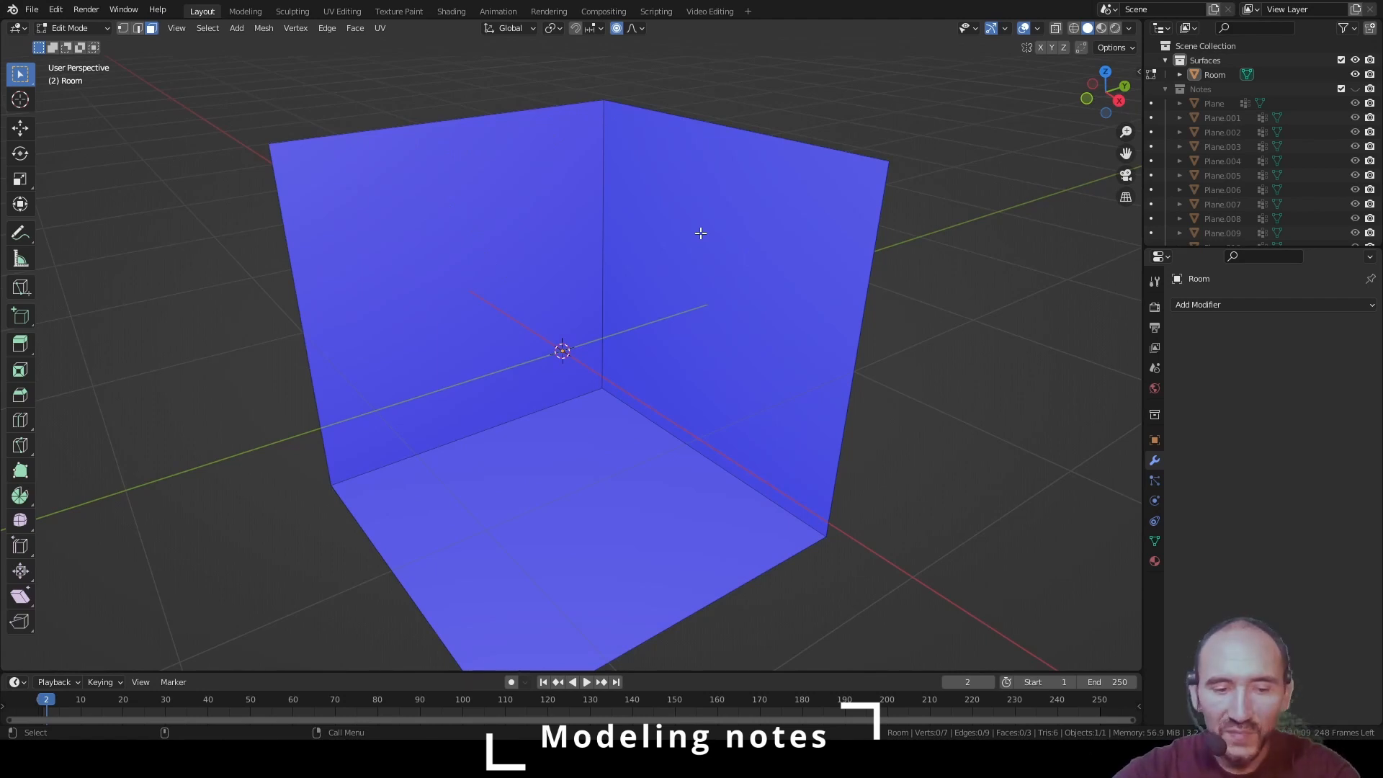
key("Tab")
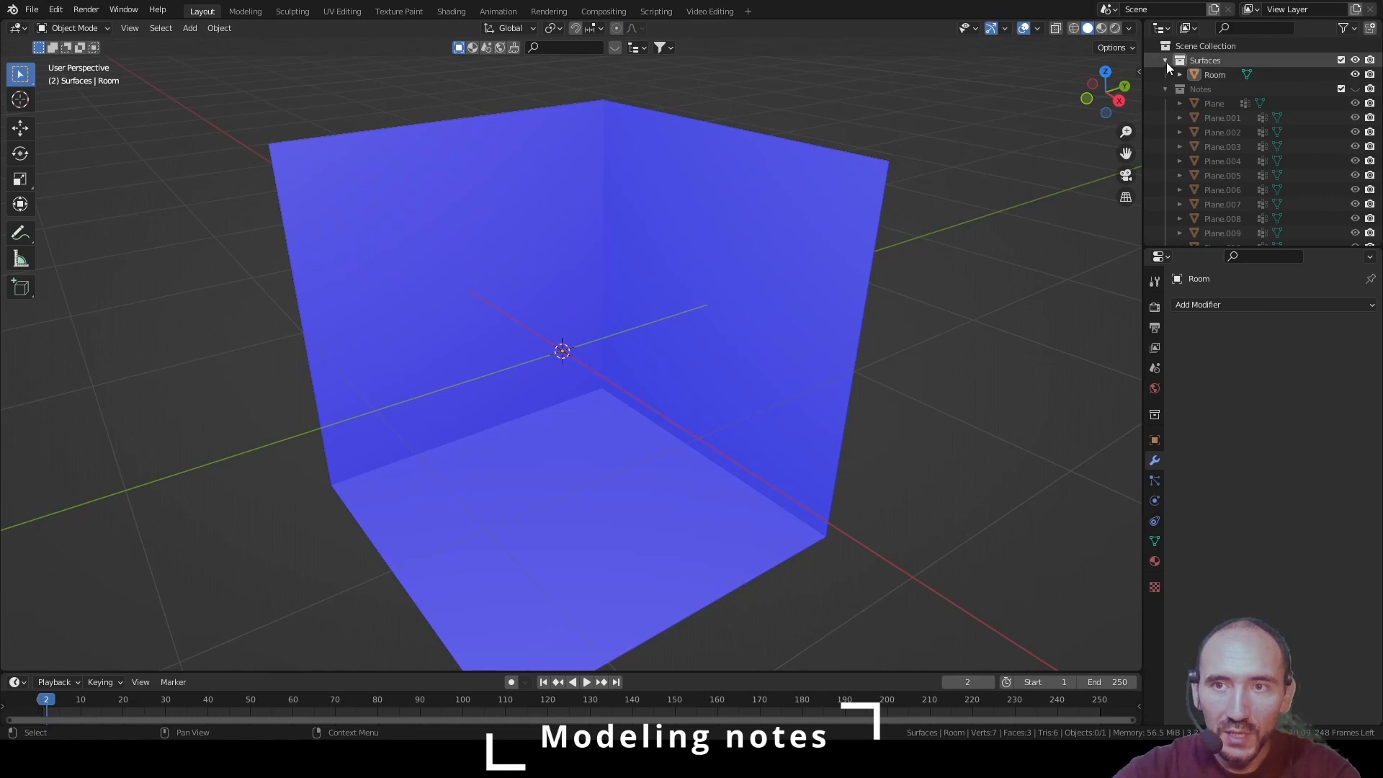
Add a monkey mesh to the Surfaces collection and scale it uniformly to 0.3
right_click(1197, 61)
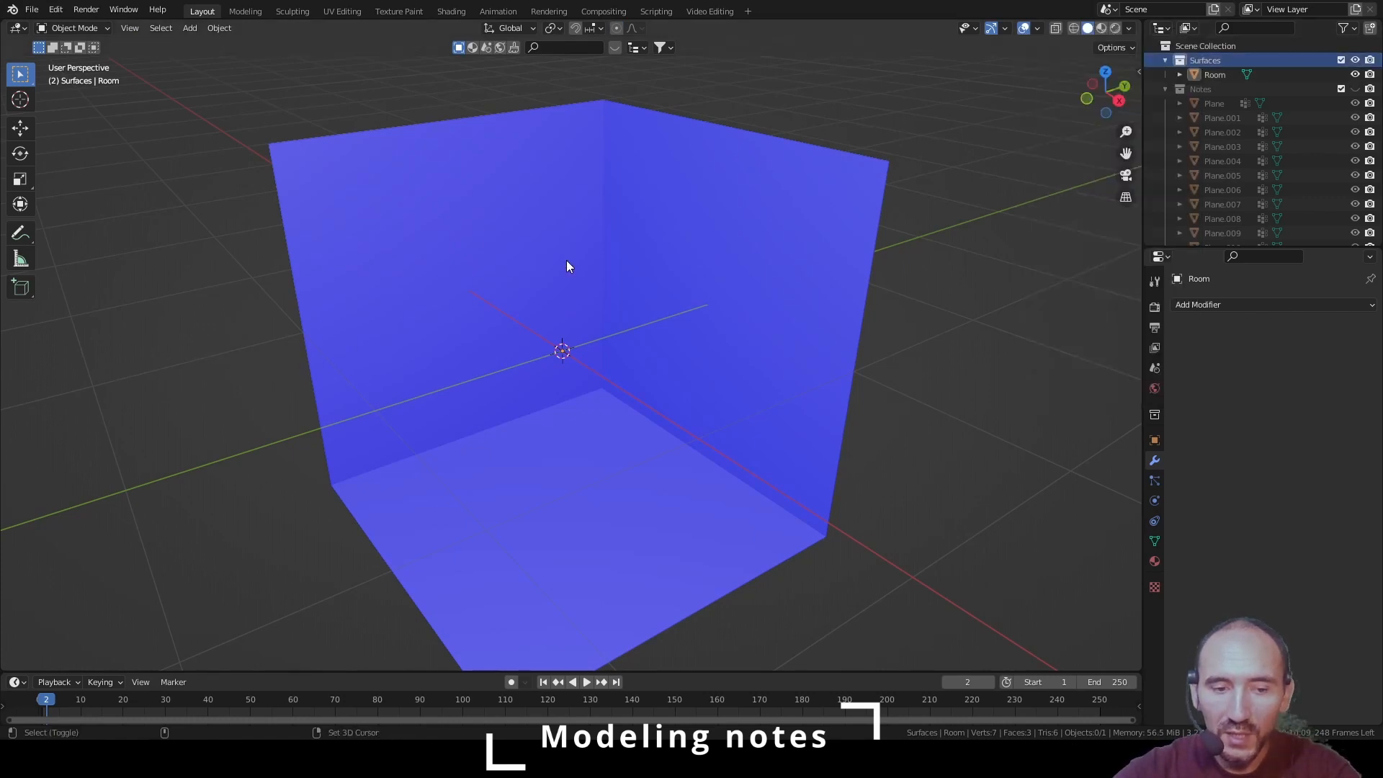
key("shift+a")
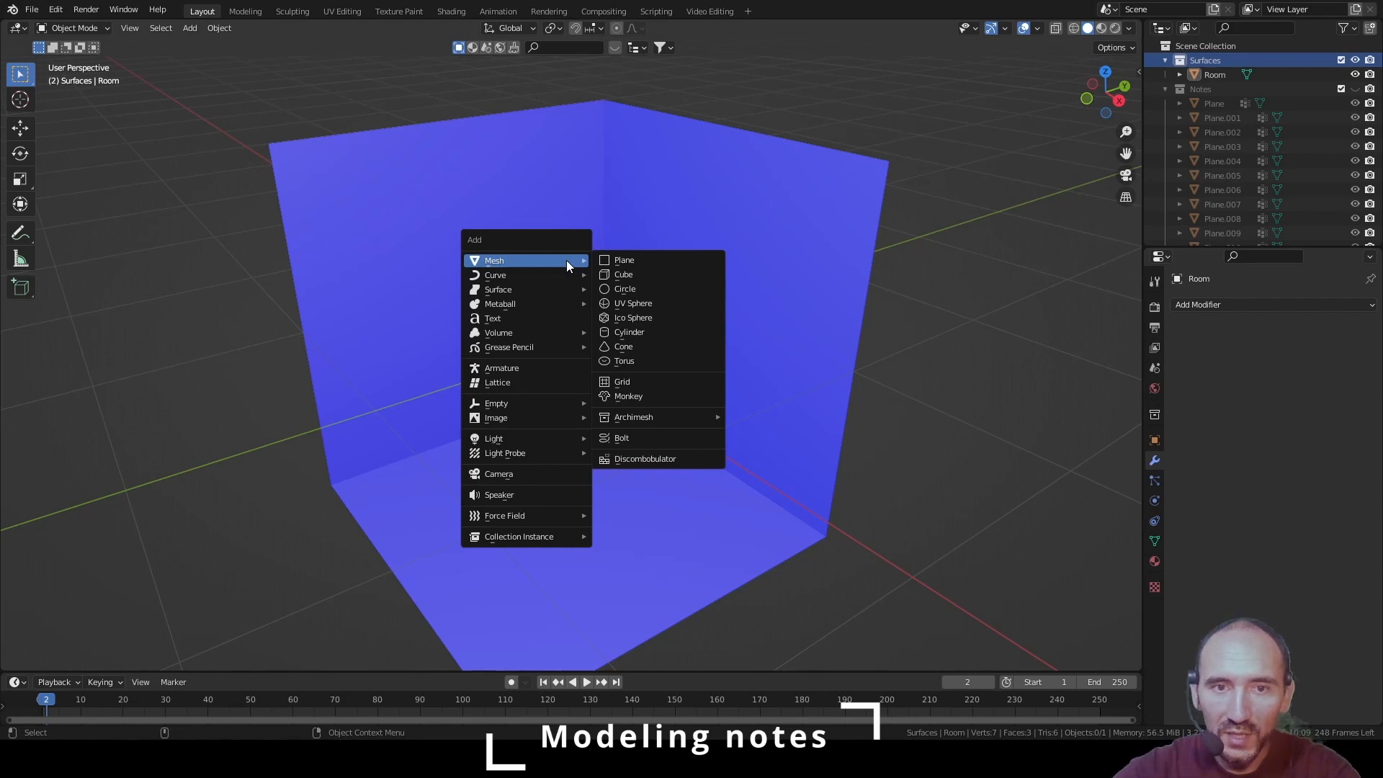
left_click(653, 400)
type("s")
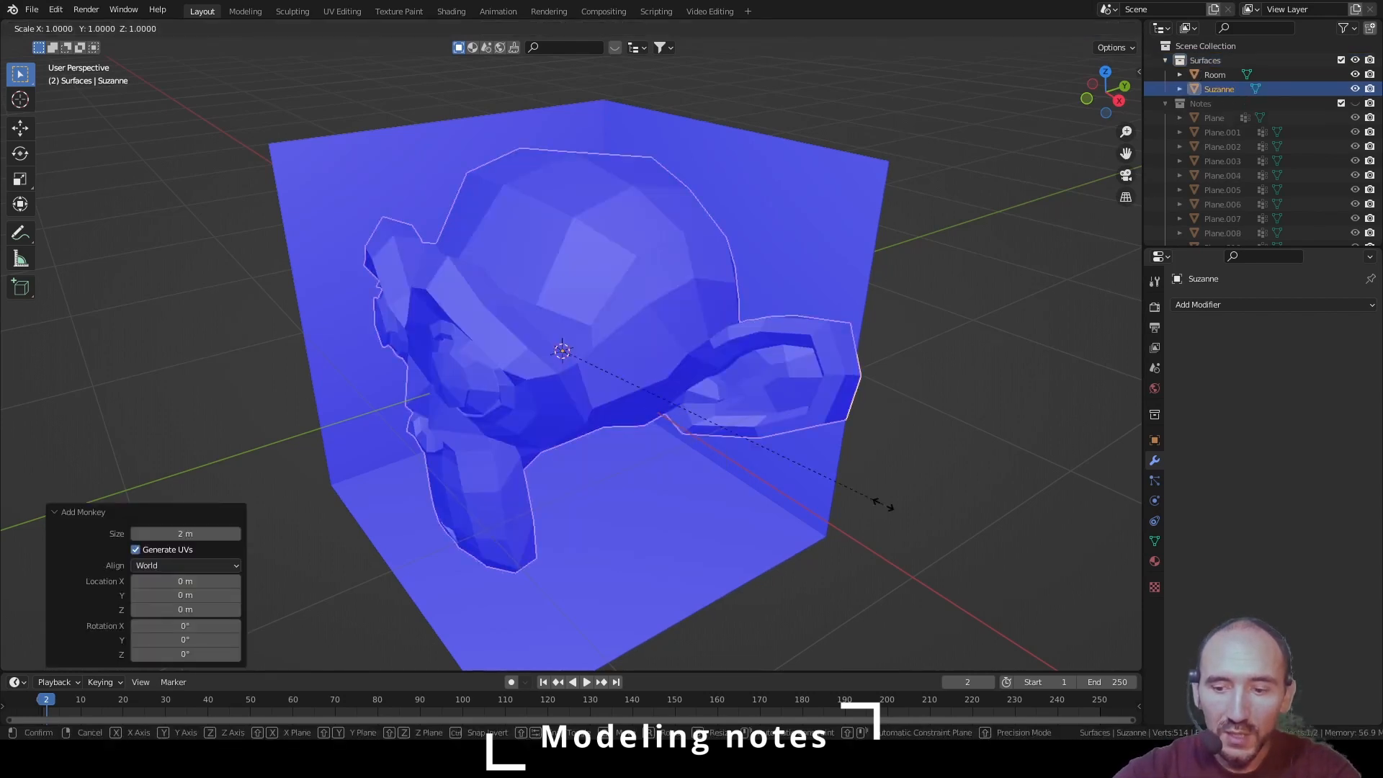
type("0")
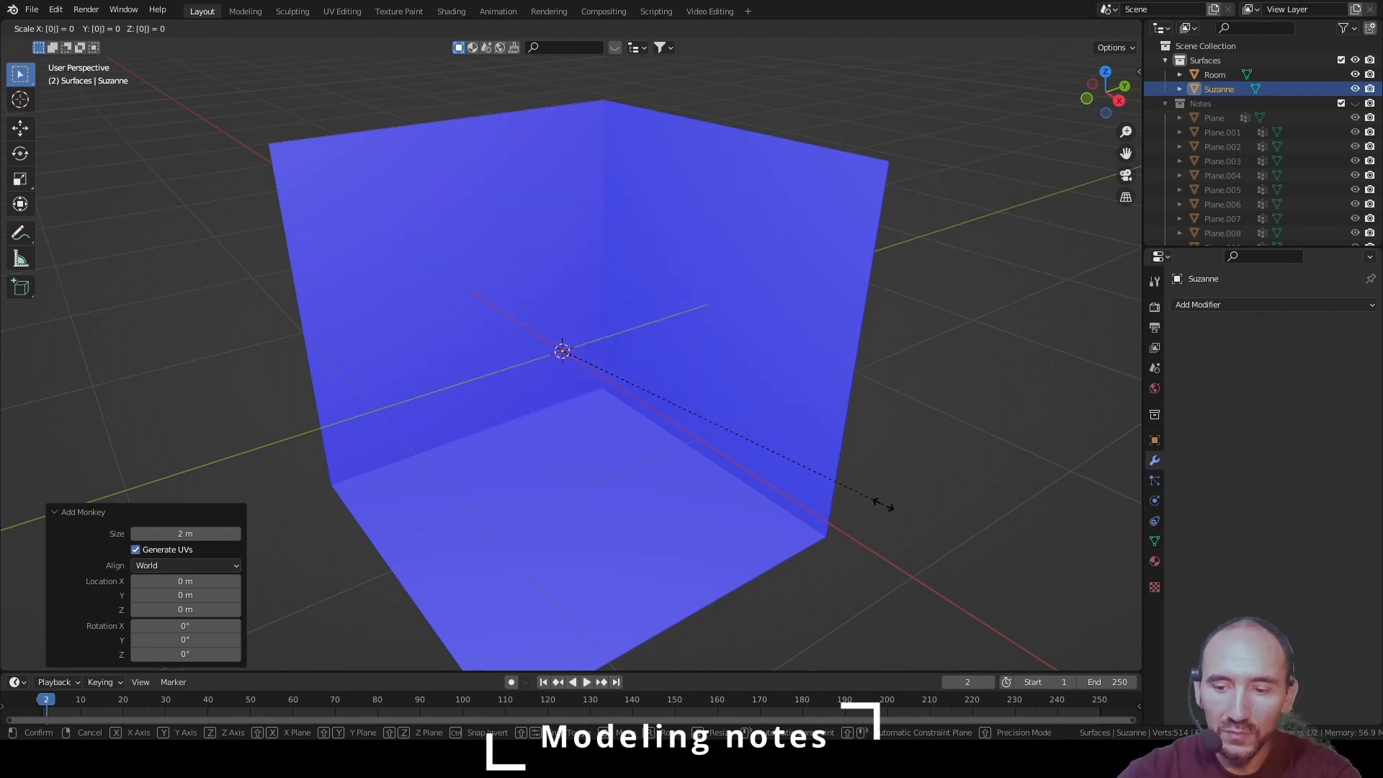
type(".3")
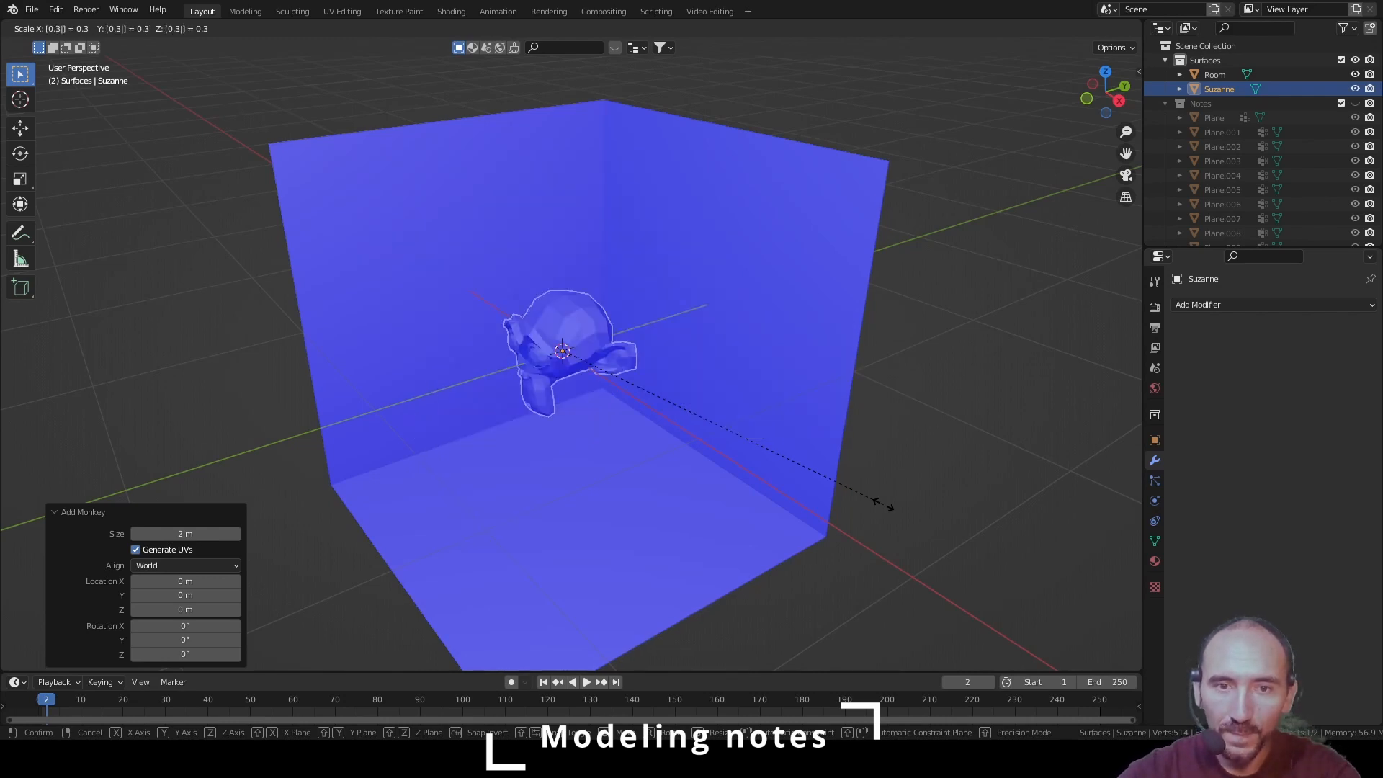
key("Return")
Give the monkey a Subdivision modifier with viewport level 2 and shade it smooth
scroll(713, 328, "up", 4)
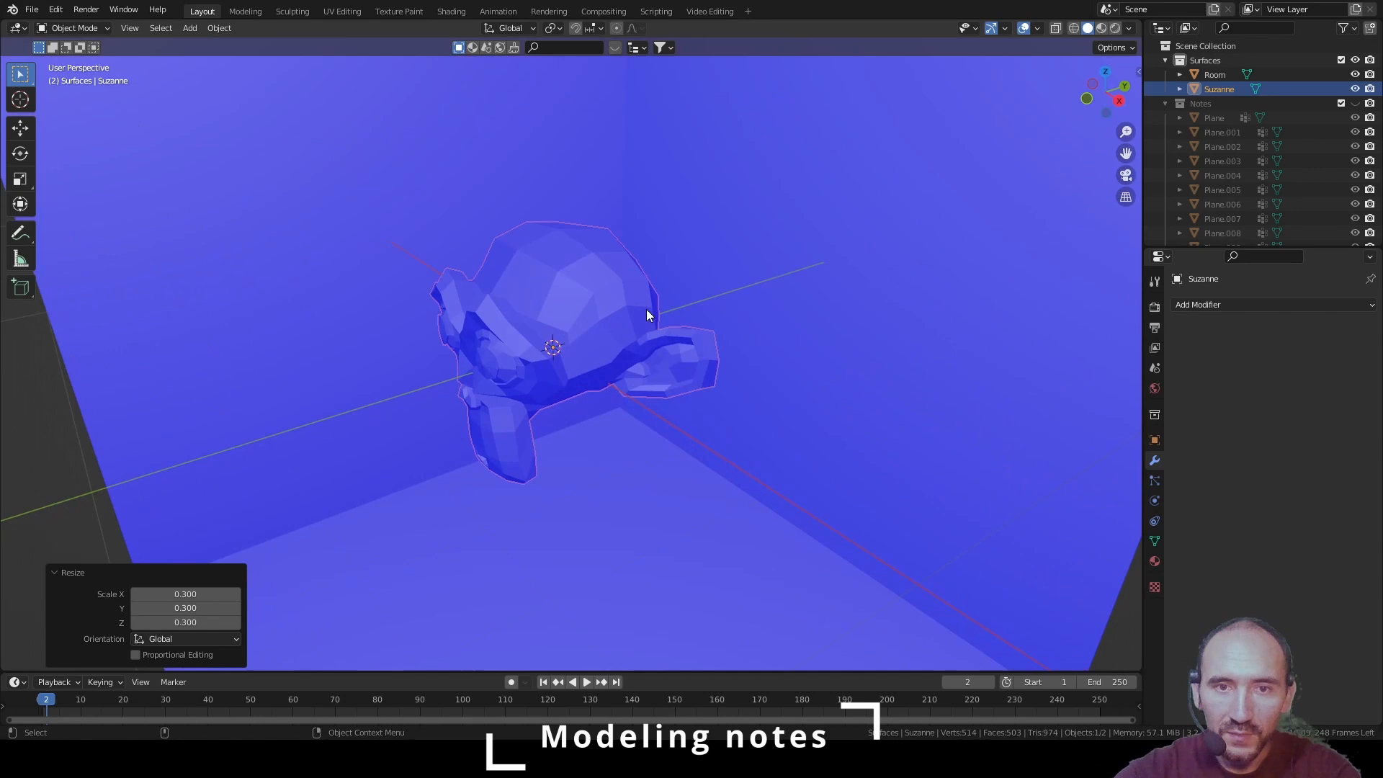
left_click(1204, 307)
left_click(1107, 567)
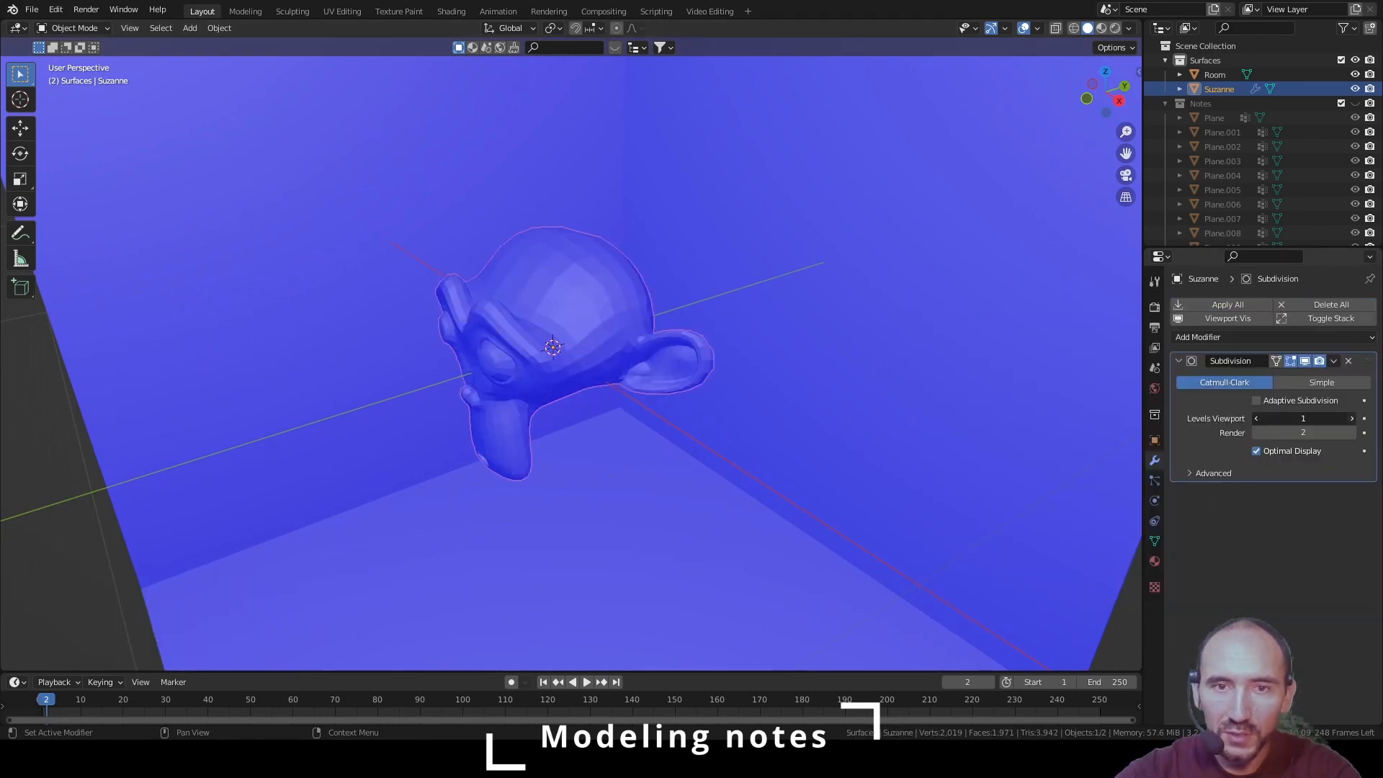
left_click(1352, 417)
right_click(592, 260)
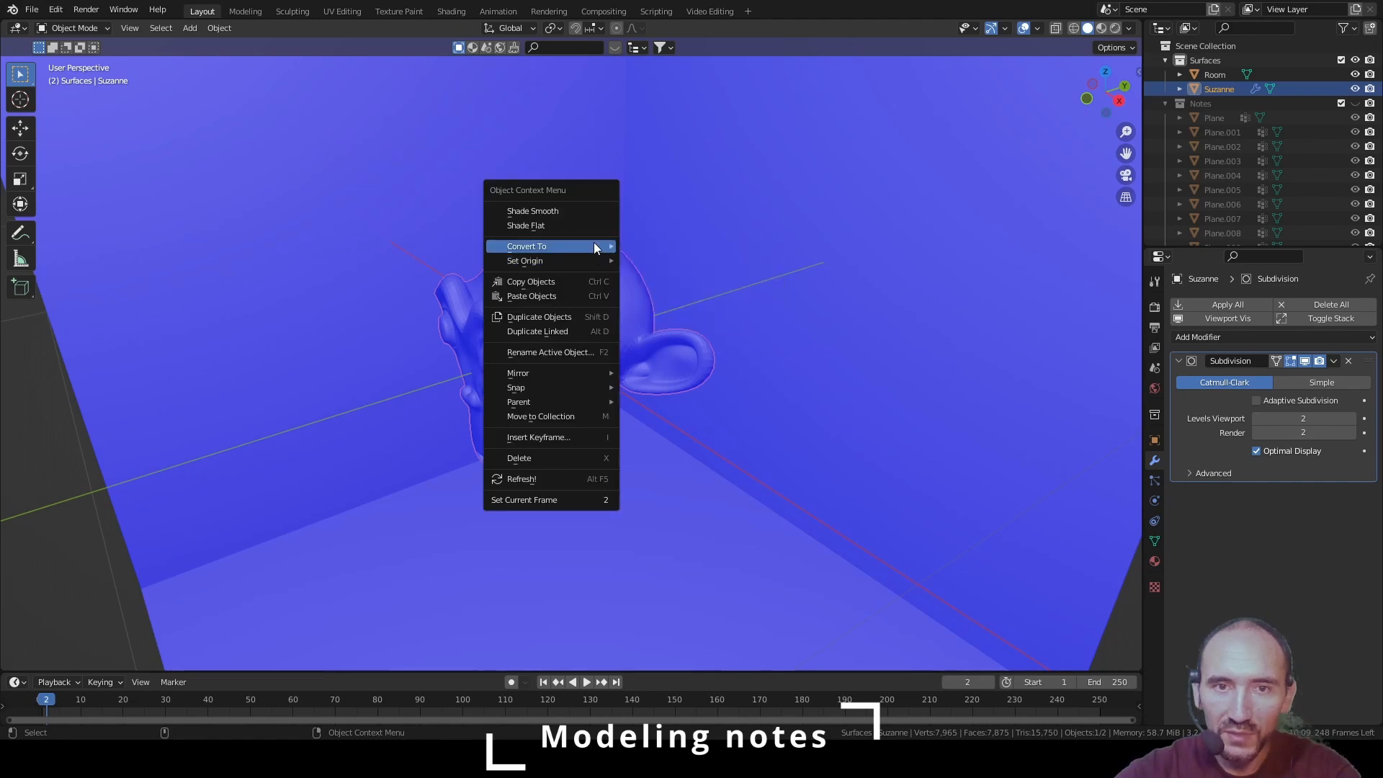
left_click(586, 210)
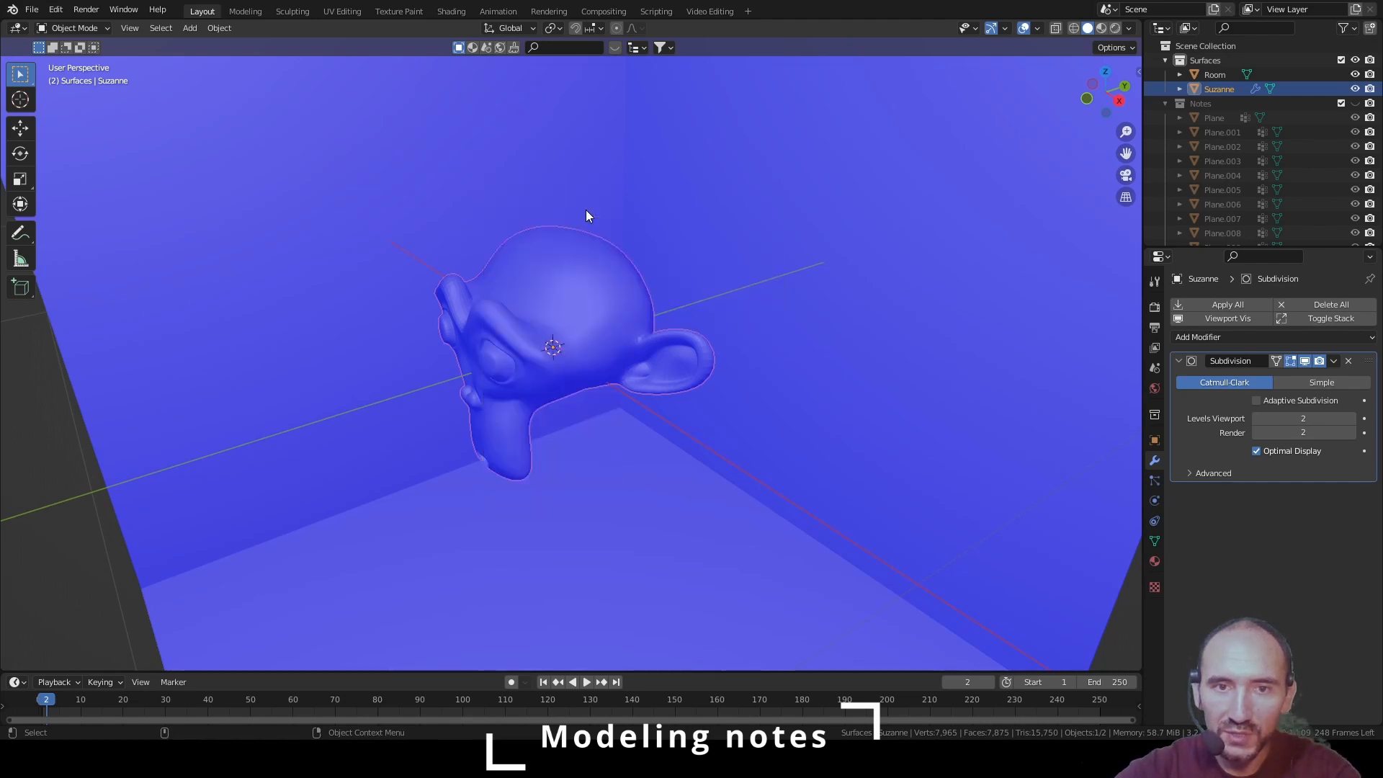
Turn off the Face Orientation overlay and deselect the monkey
left_click(1038, 28)
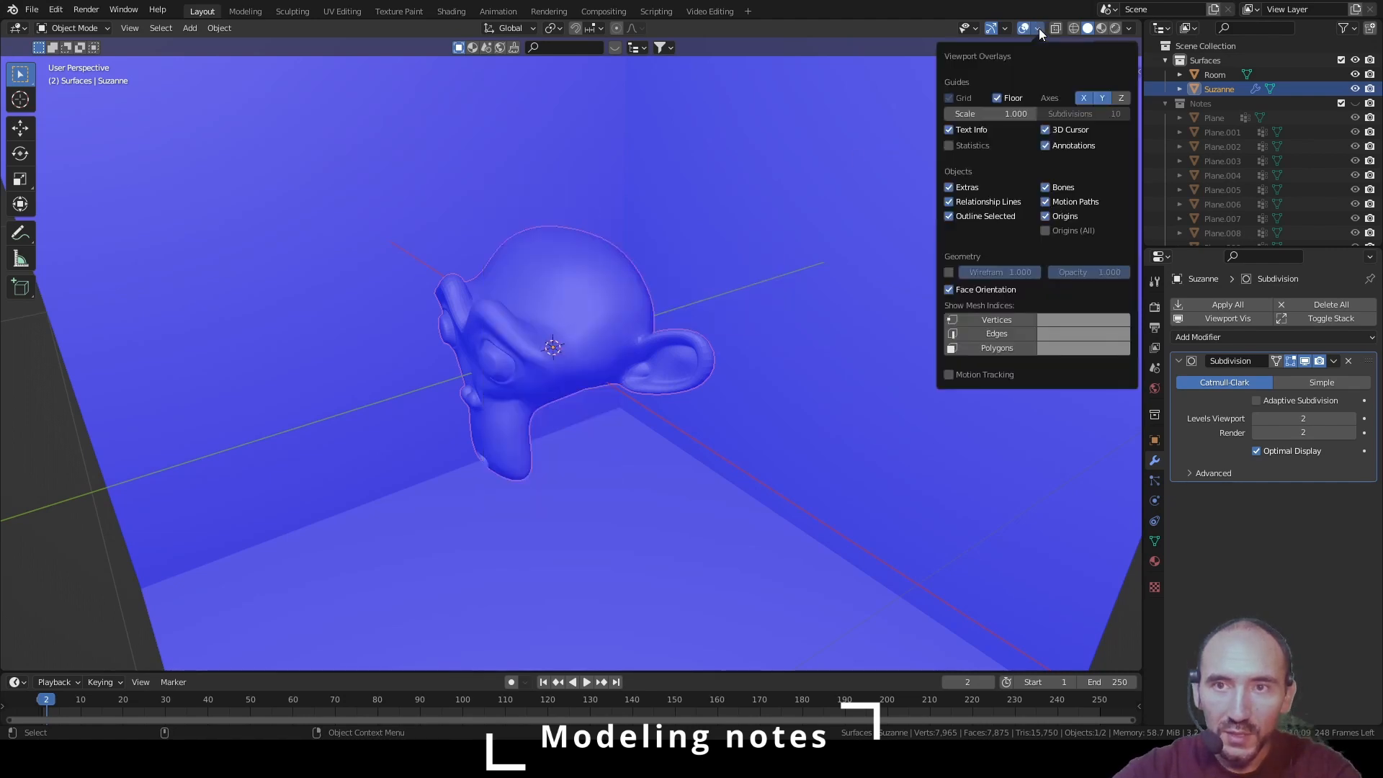
left_click(975, 291)
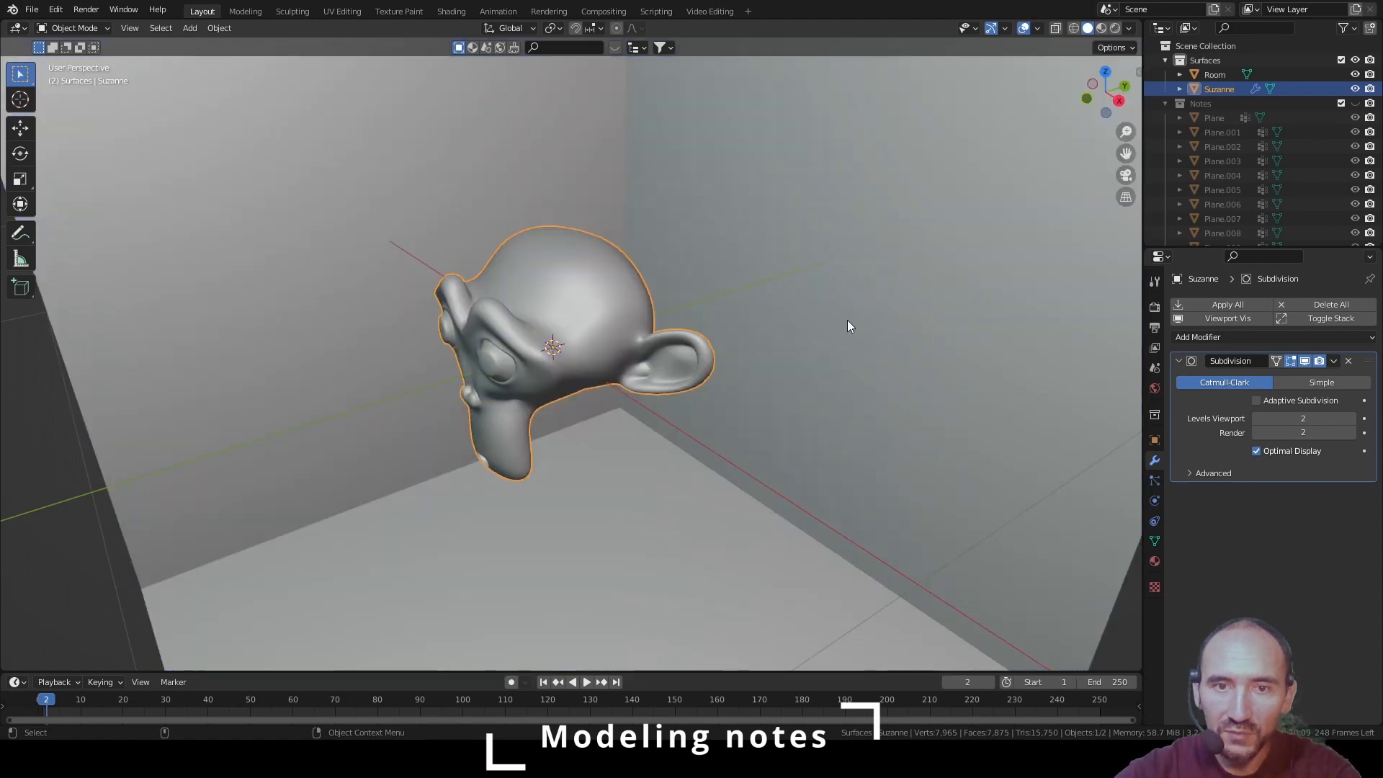
scroll(847, 320, "down", 4)
left_click(881, 302)
middle_click_drag(729, 253, 604, 261)
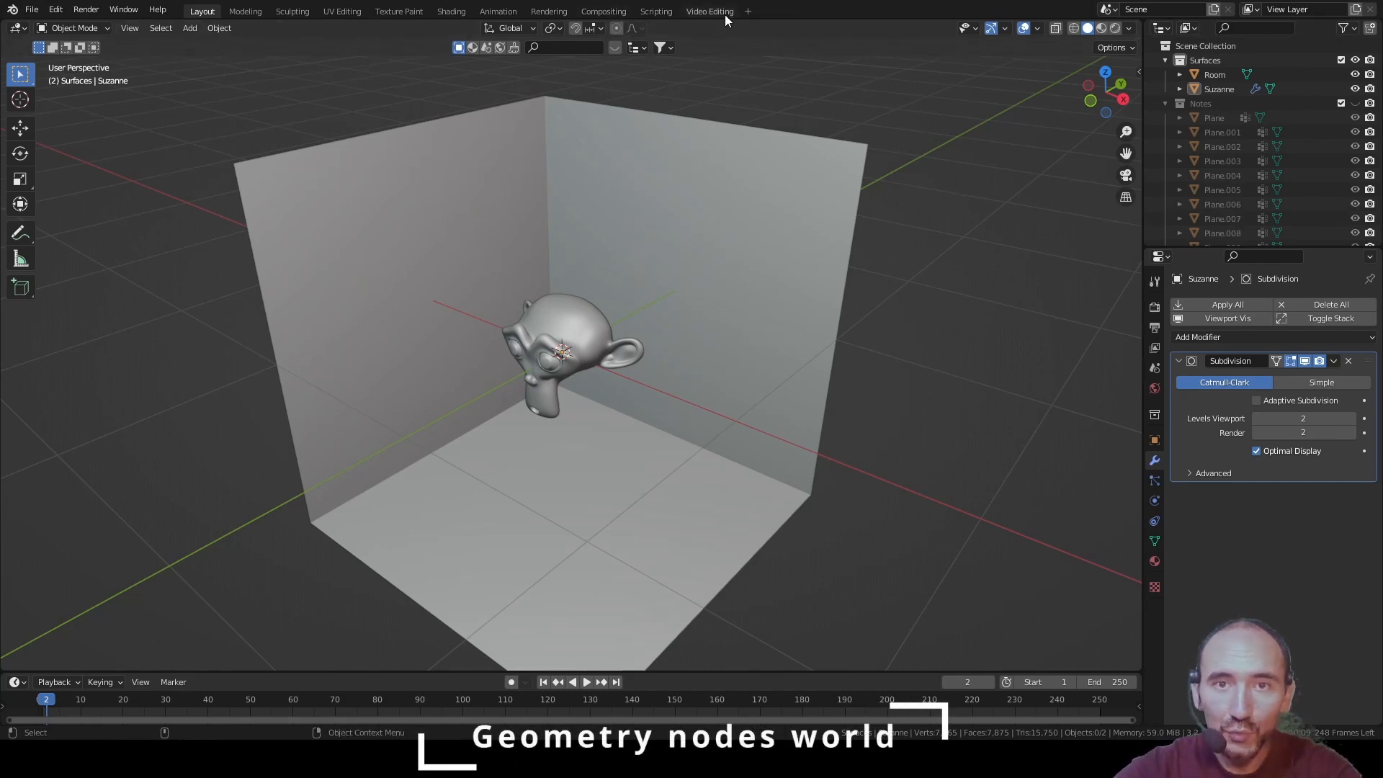
Add the general Geometry Nodes workspace and frame the monkey in its 3D view
left_click(749, 11)
mouse_move(754, 38)
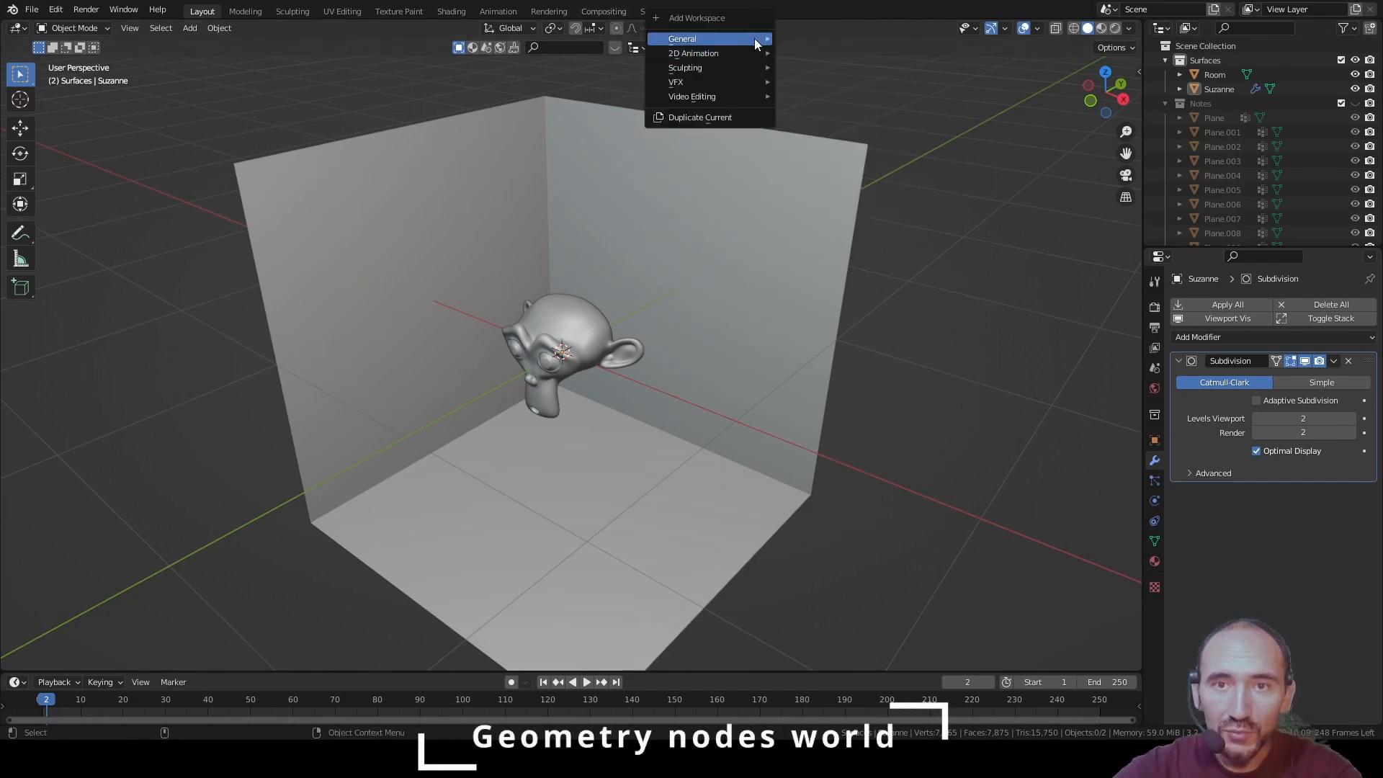
left_click(830, 203)
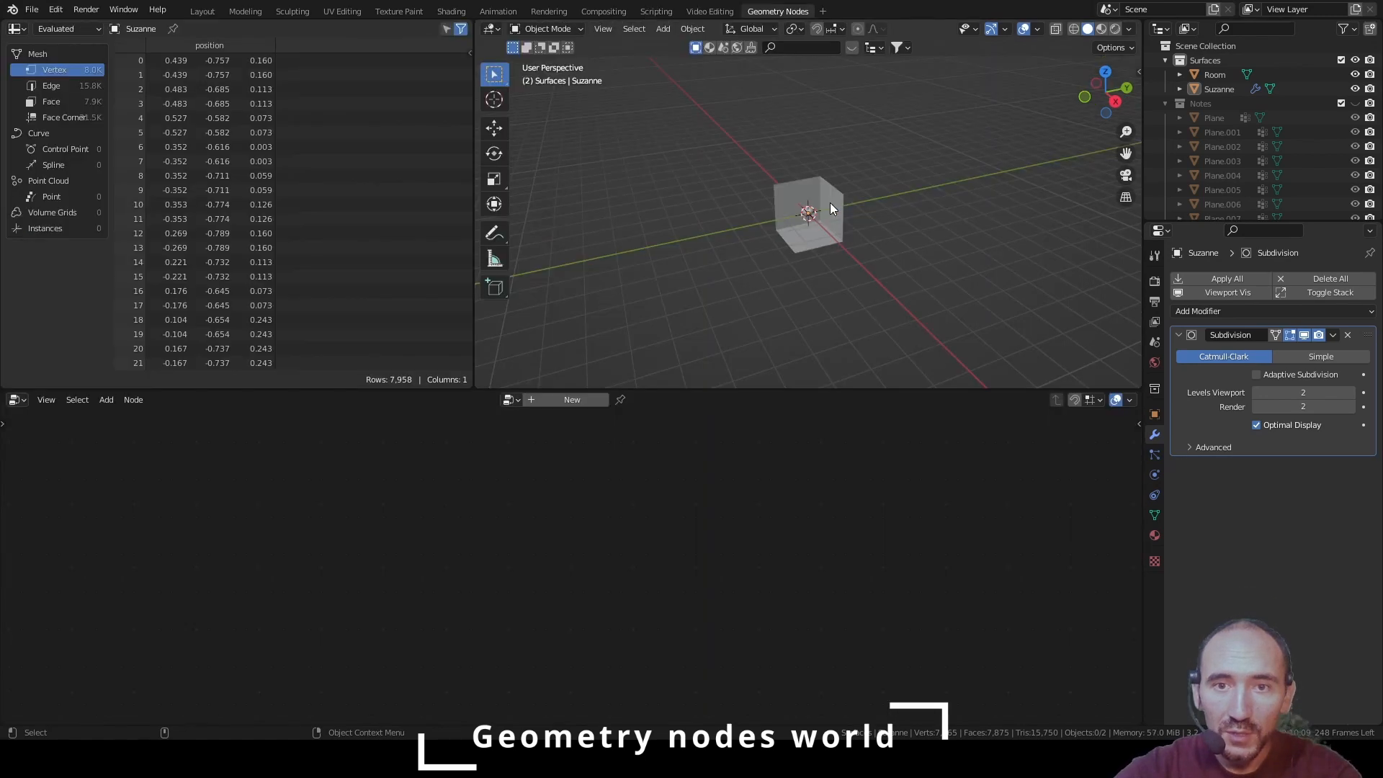
scroll(829, 235, "up", 10)
middle_click_drag(823, 226, 830, 202)
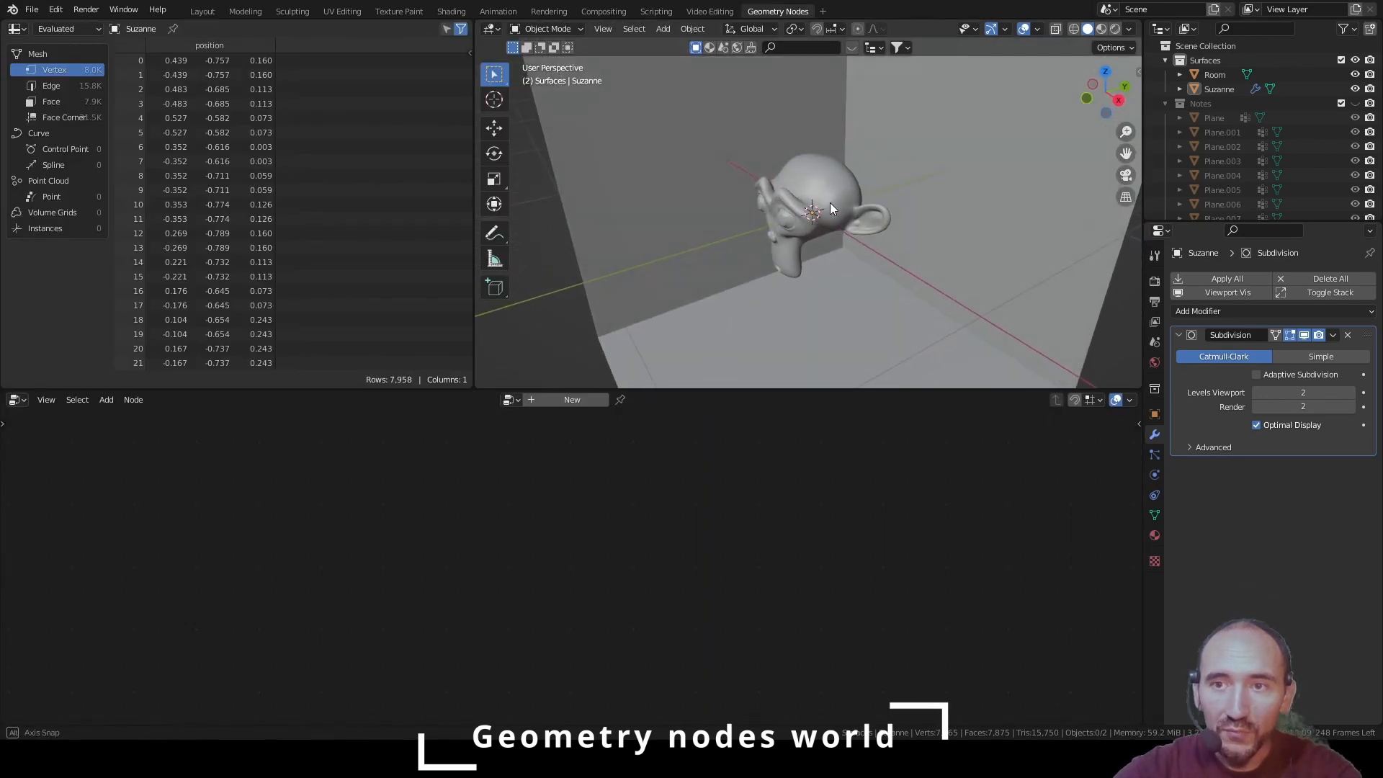
Collapse the Surfaces and Notes collections and add a plane directly to the Scene Collection
left_click(1164, 61)
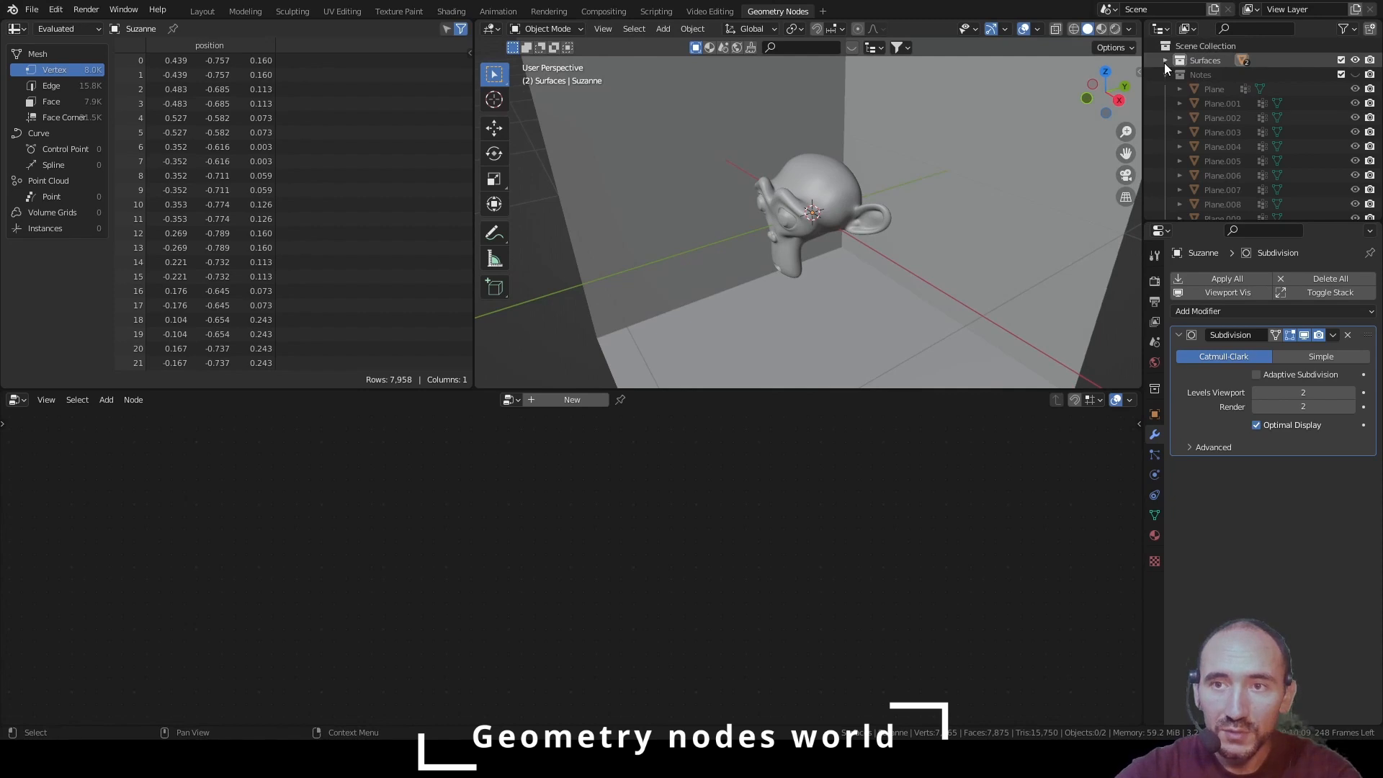
left_click(1167, 75)
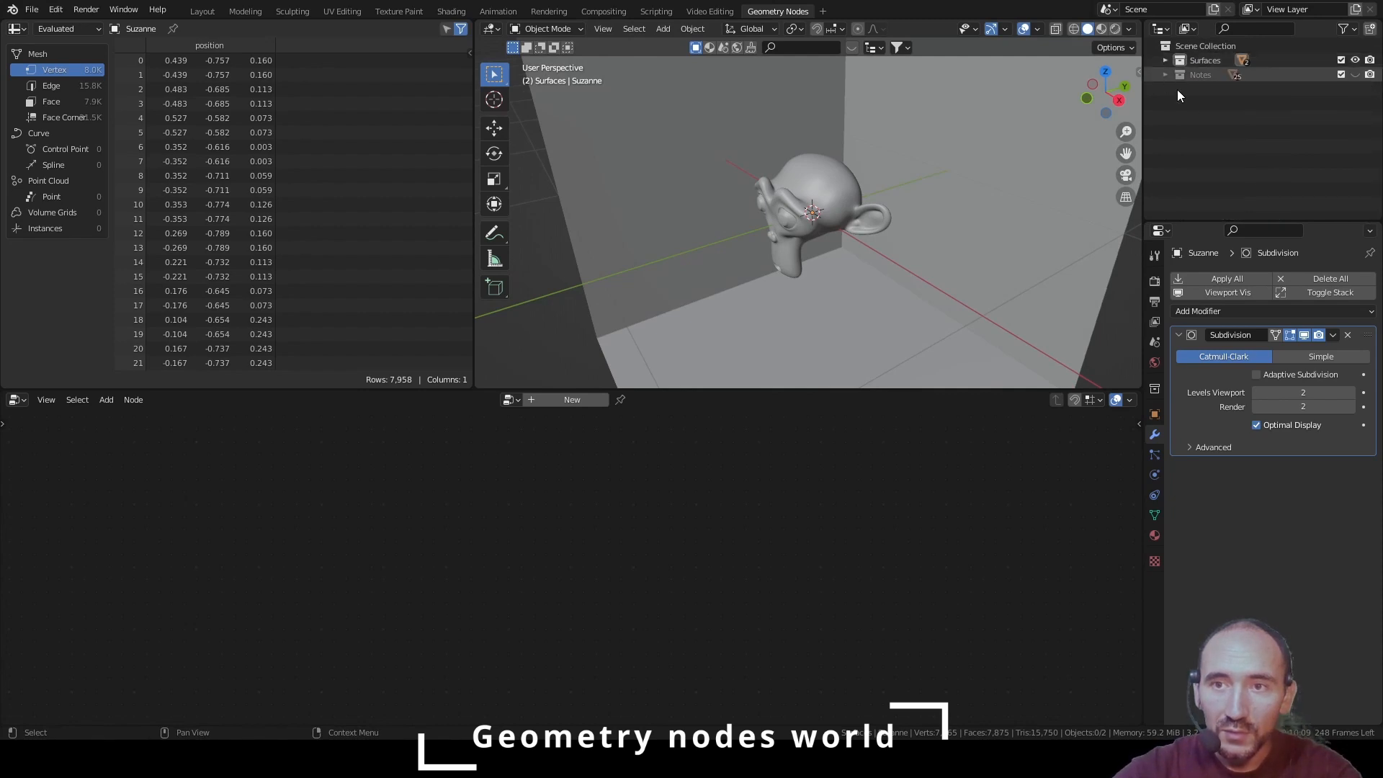
left_click(1196, 46)
key("shift+a")
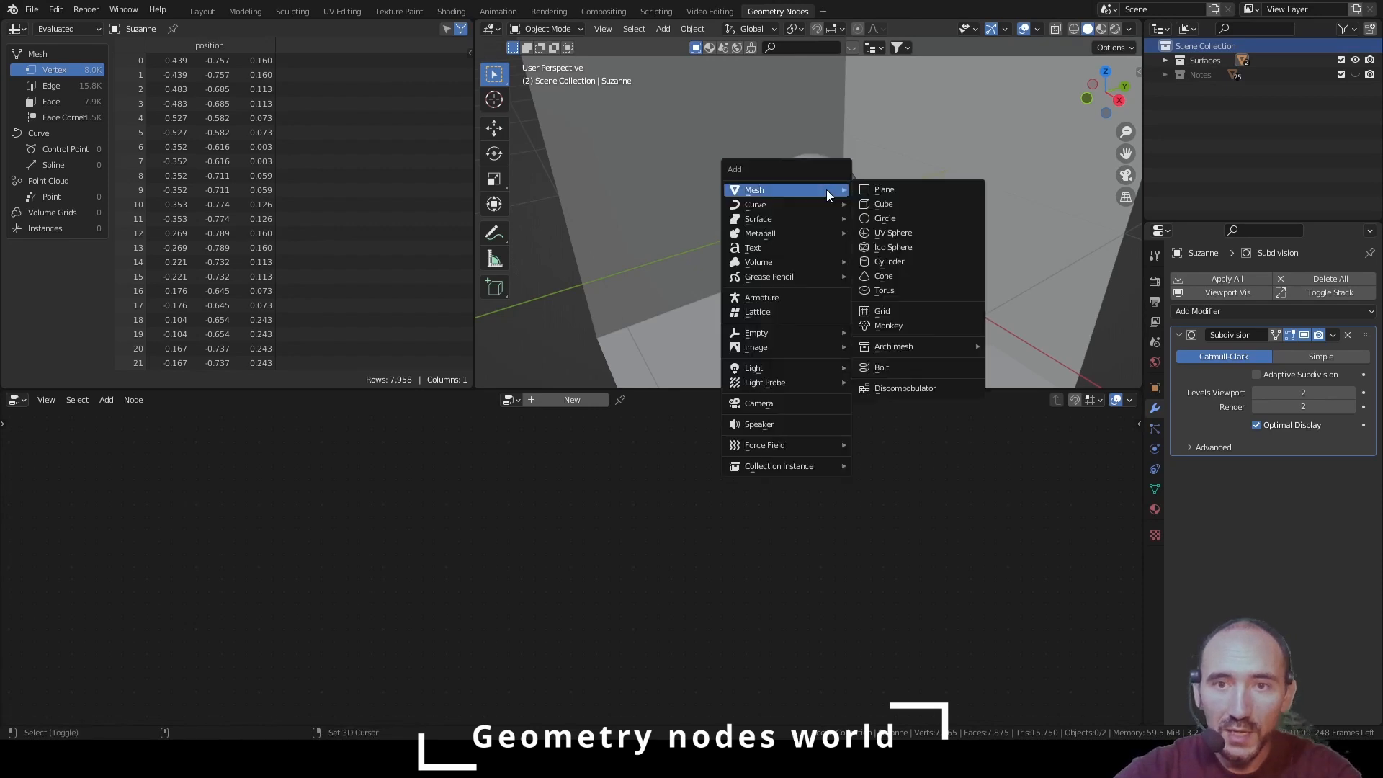
left_click(931, 191)
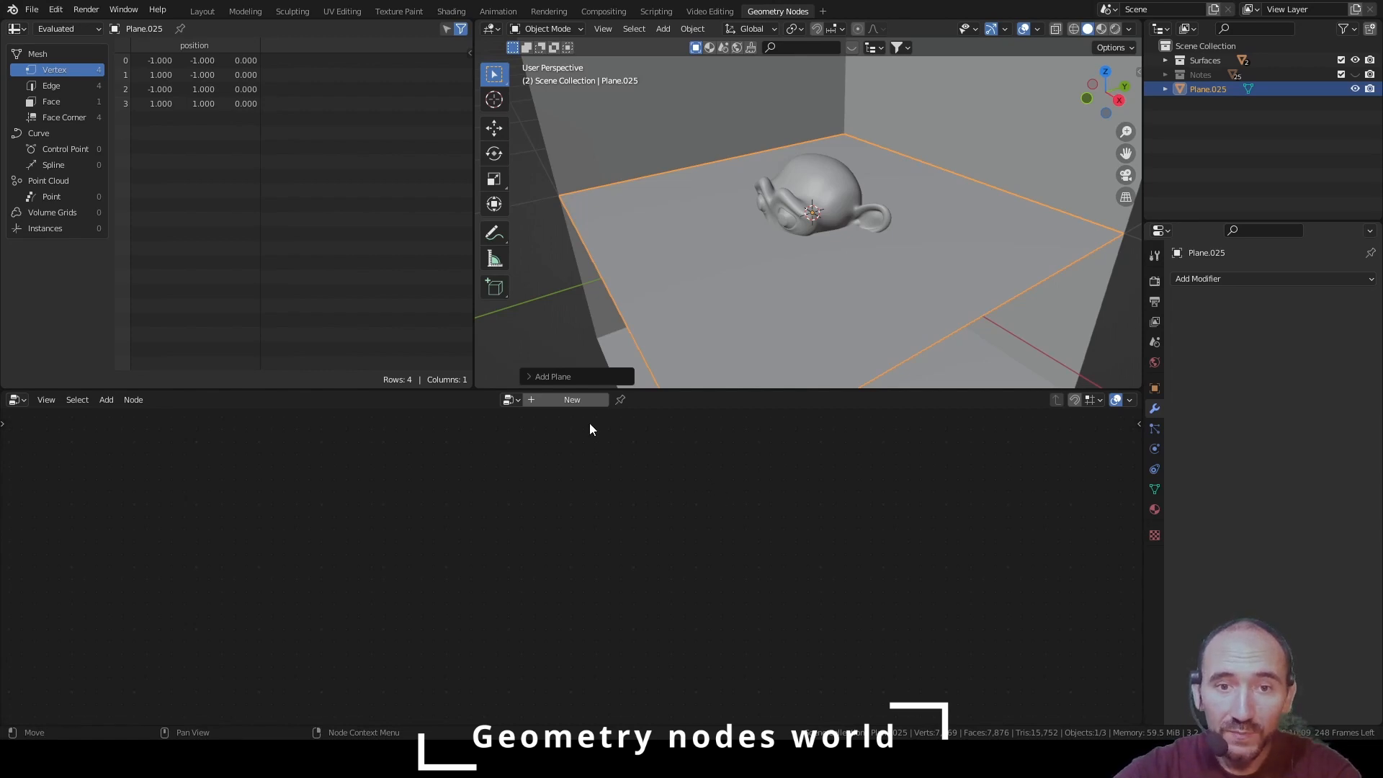
Create a new geometry node tree on the plane
left_click(577, 398)
middle_click_drag(593, 552, 551, 452)
scroll(551, 453, "up", 4)
middle_click_drag(535, 487, 501, 520)
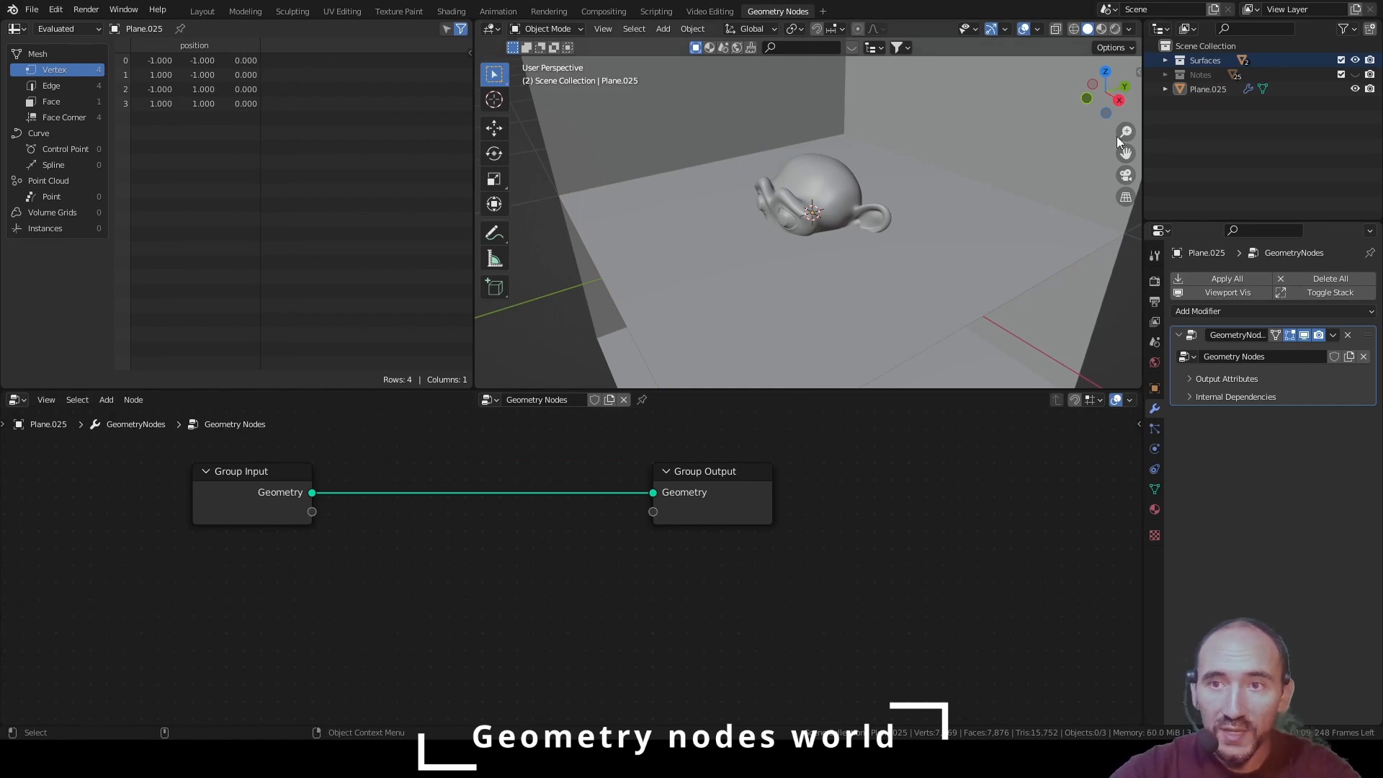
Bring the Surfaces and Notes collections into the node tree as Collection Info nodes, moving Group Output farther from Group Input
left_click_drag(1213, 64, 378, 568)
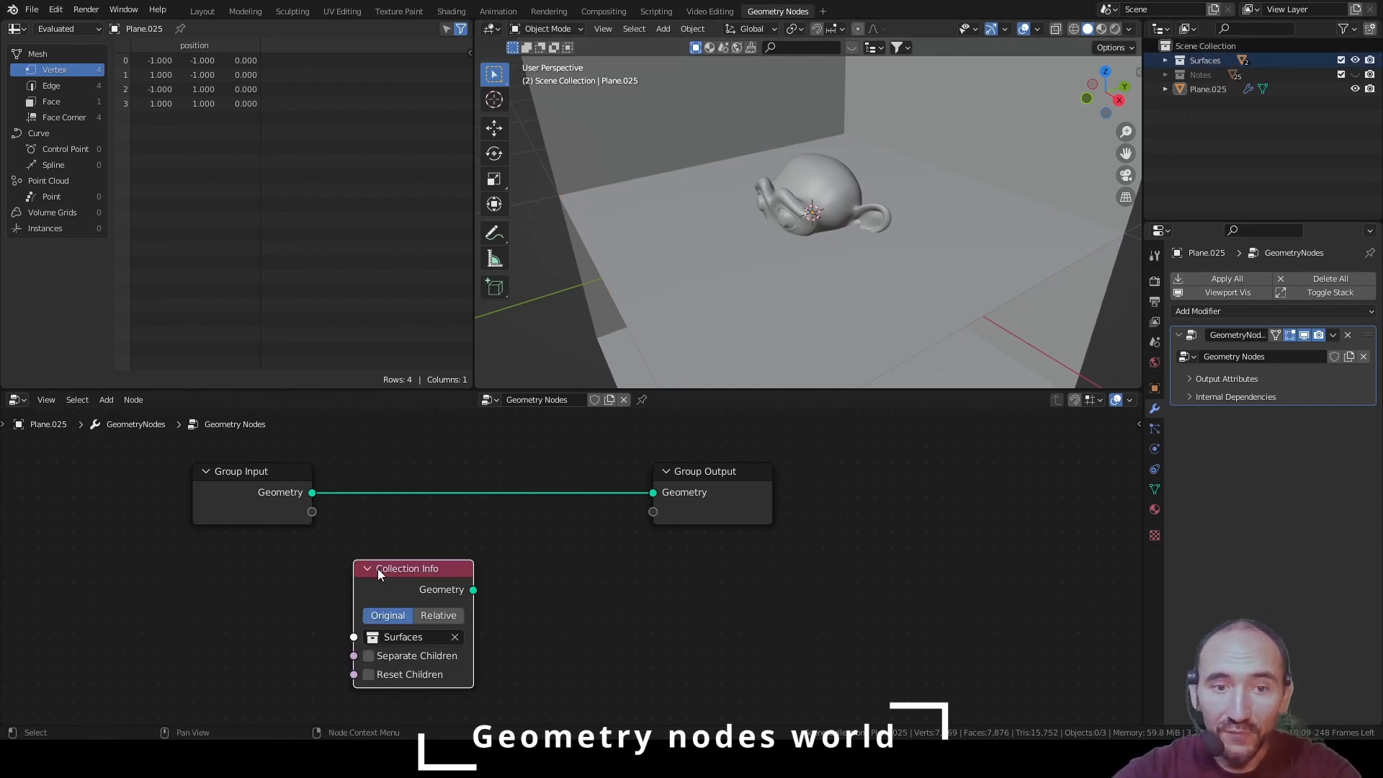
left_click_drag(711, 477, 960, 472)
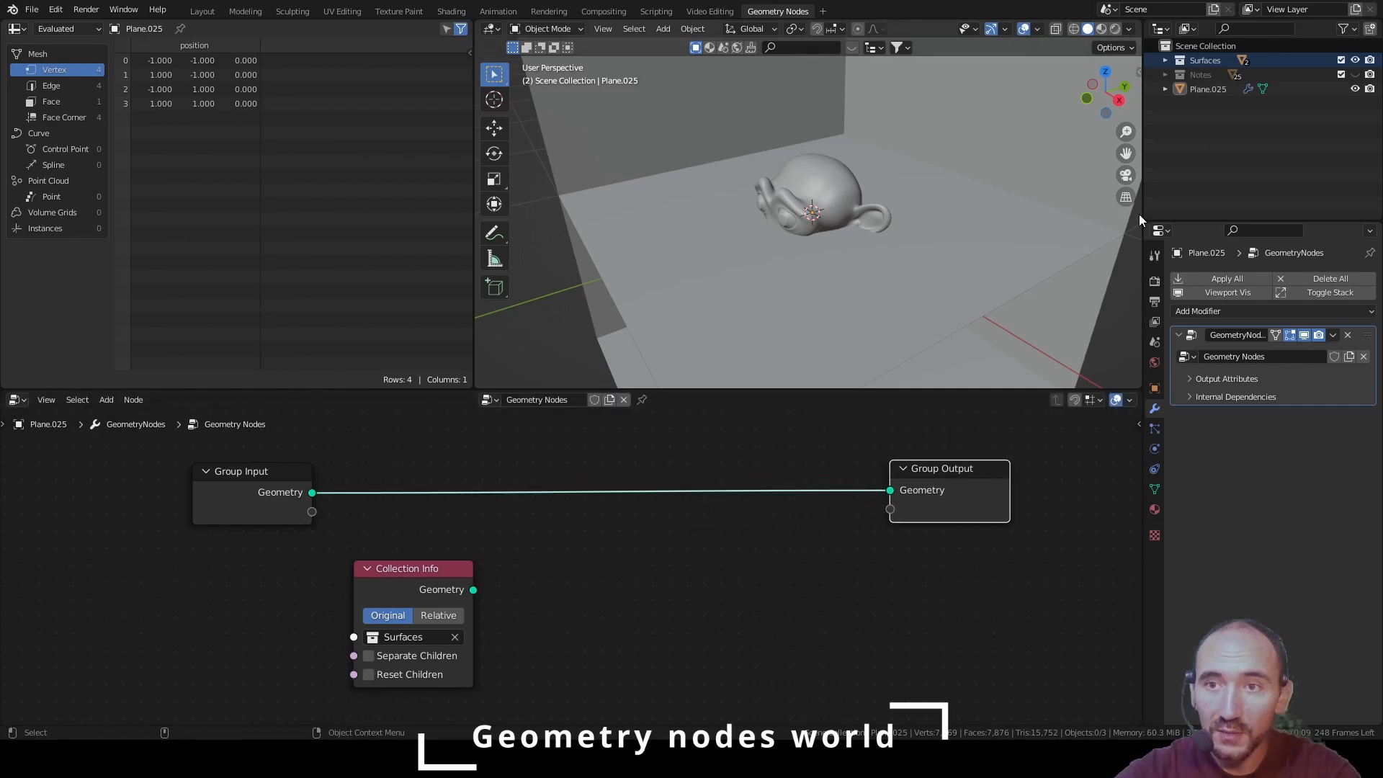
left_click_drag(1201, 75, 738, 559)
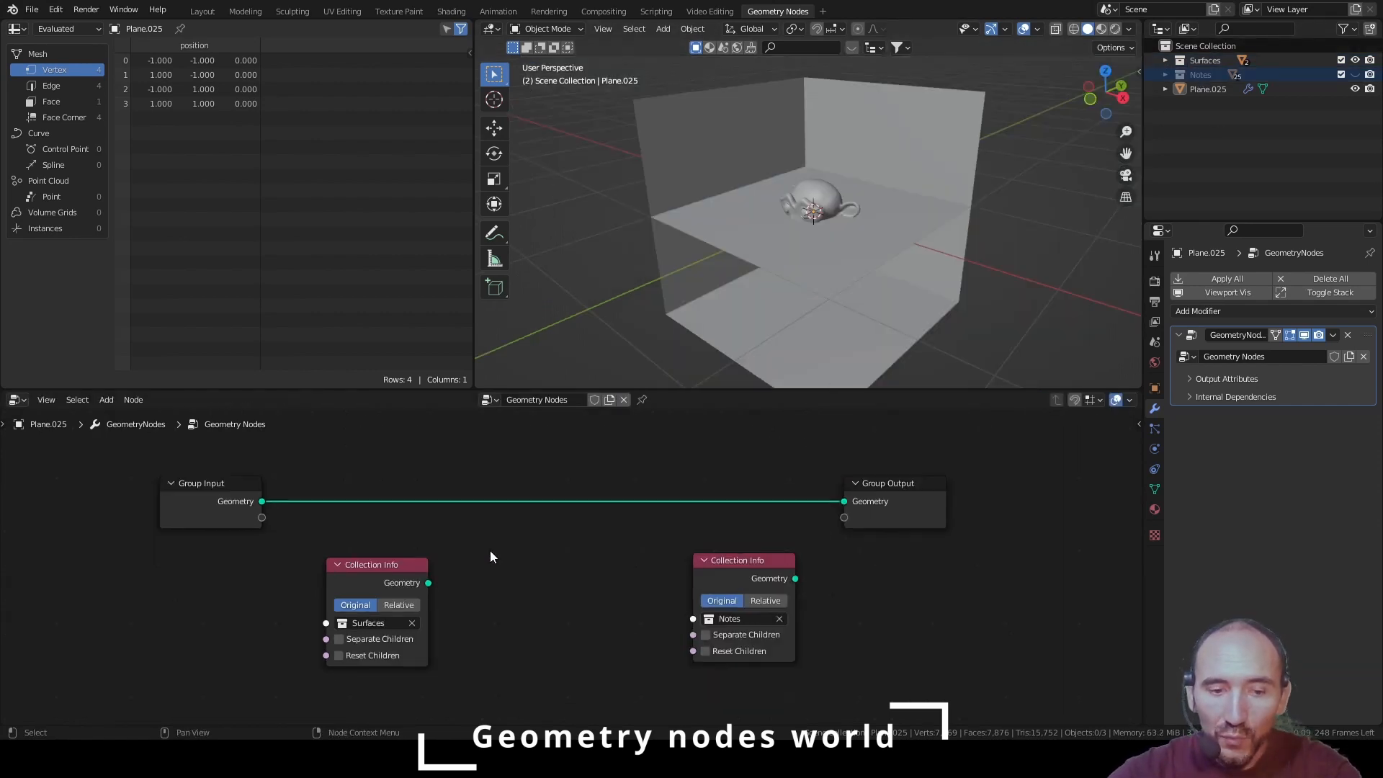
Add a Distribute Points on Faces node and link the Surfaces collection's Geometry to its Mesh input
key("shift+a")
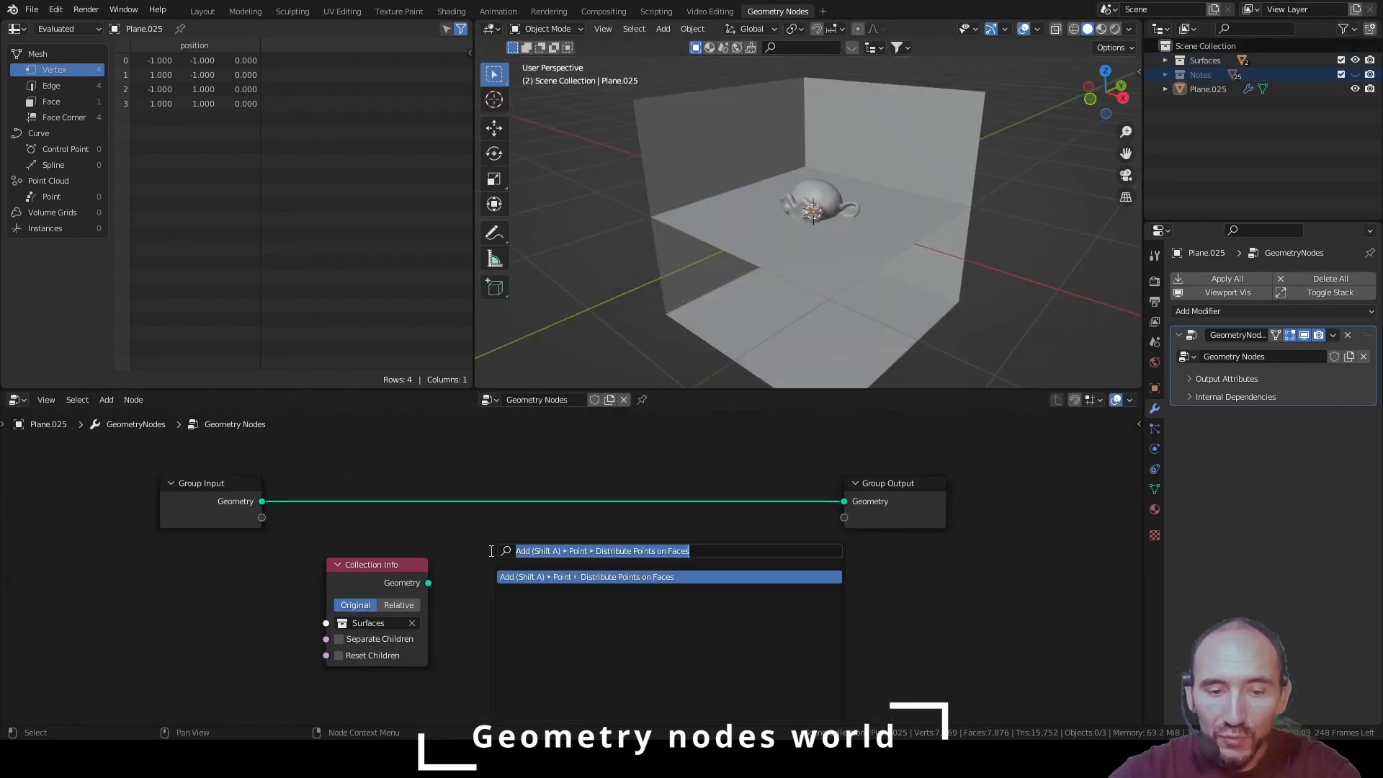
type("distribu")
key("Return")
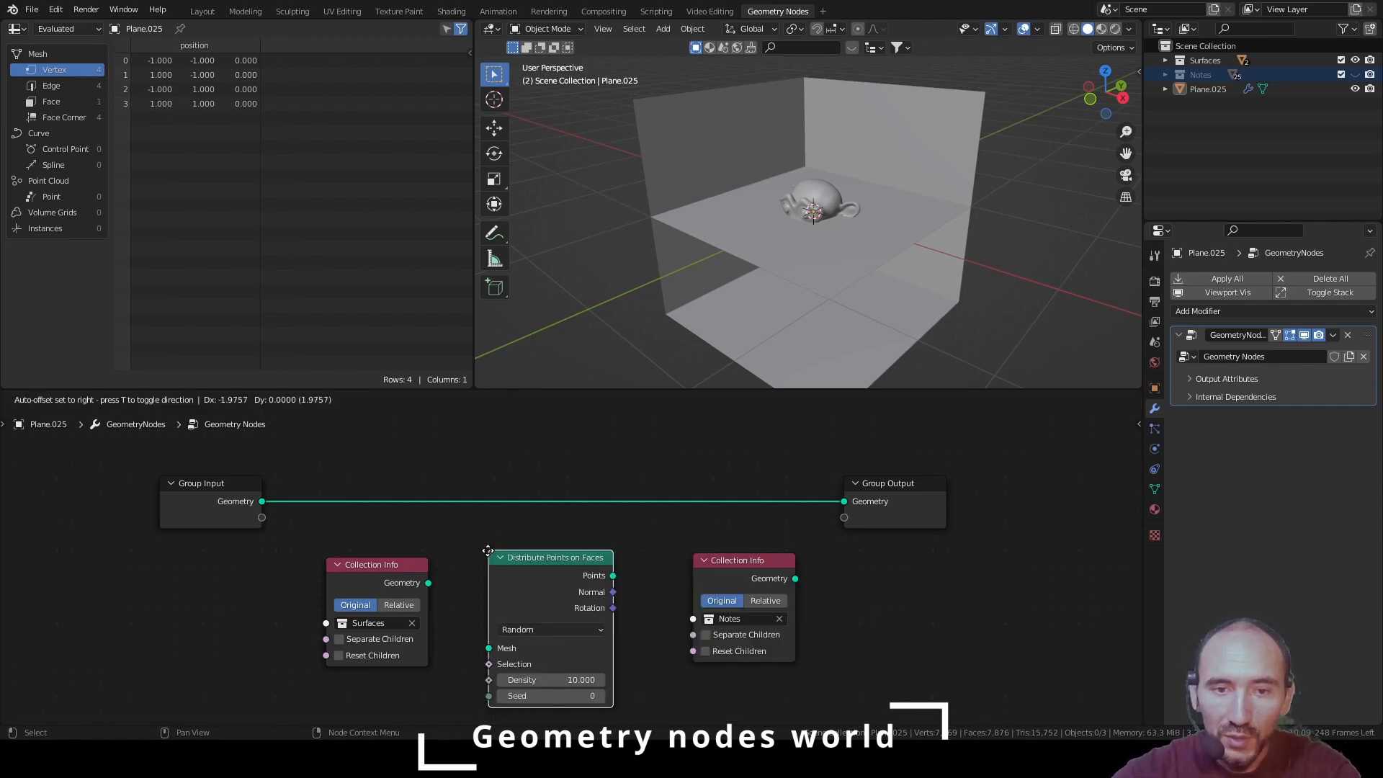
left_click(511, 523)
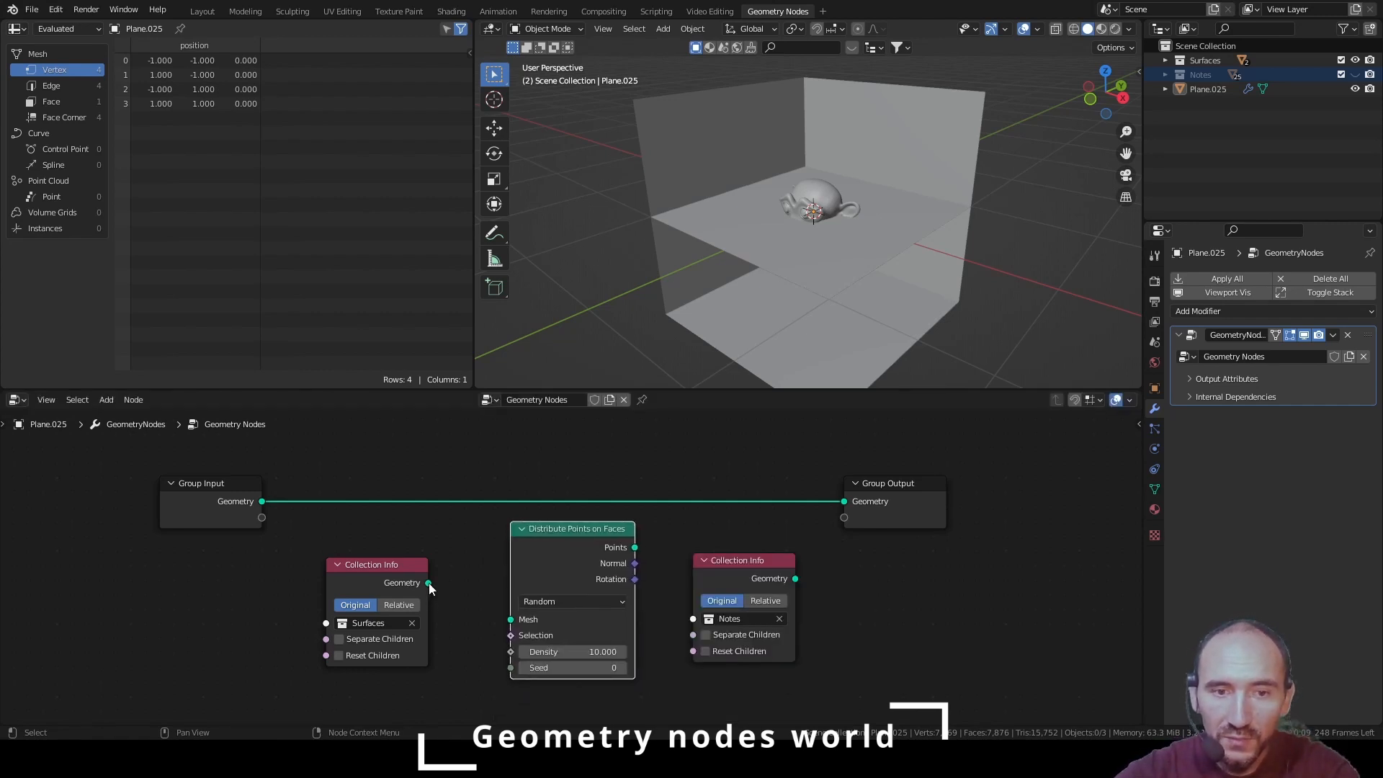
left_click_drag(428, 584, 501, 622)
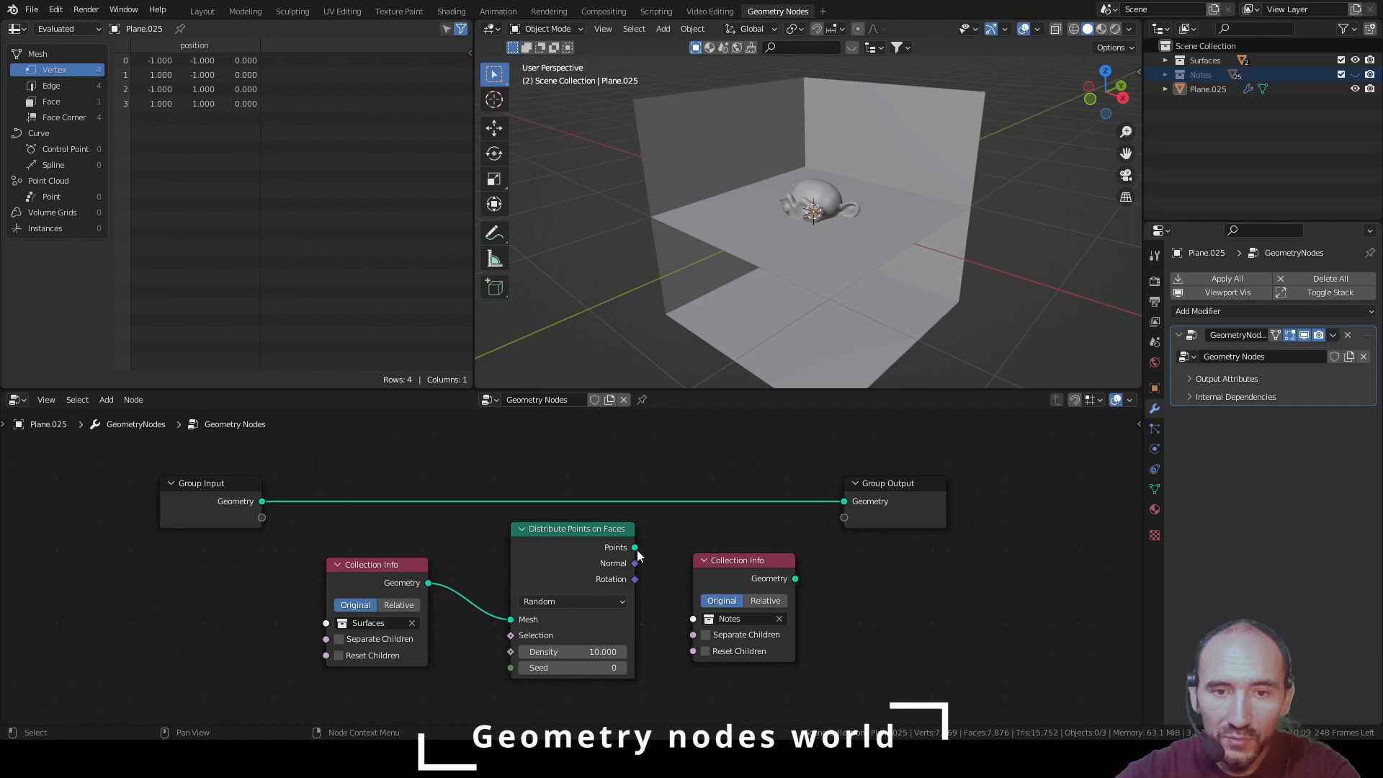
Connect the Points output to Group Output and shift the Distribute Points on Faces node slightly up
left_click(569, 538, "ctrl+shift")
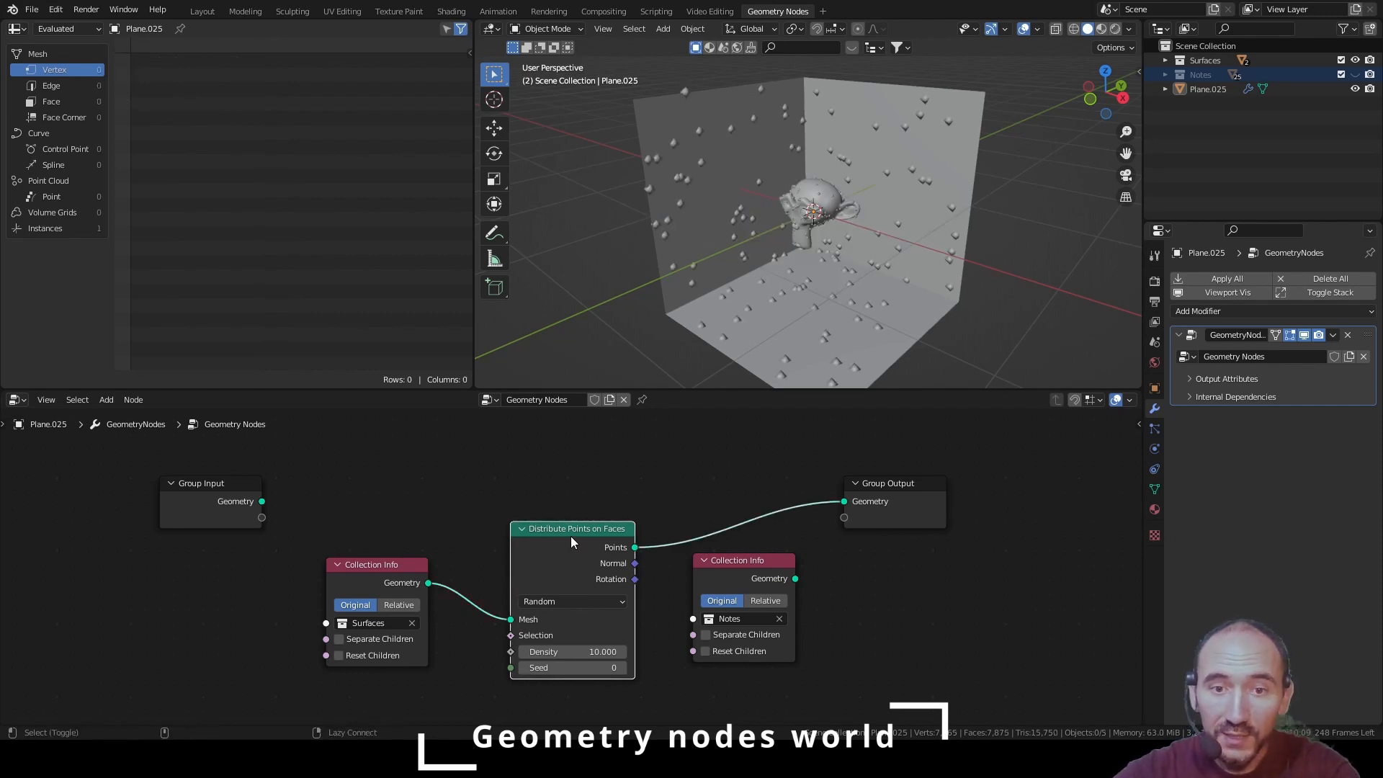
left_click_drag(568, 531, 559, 508)
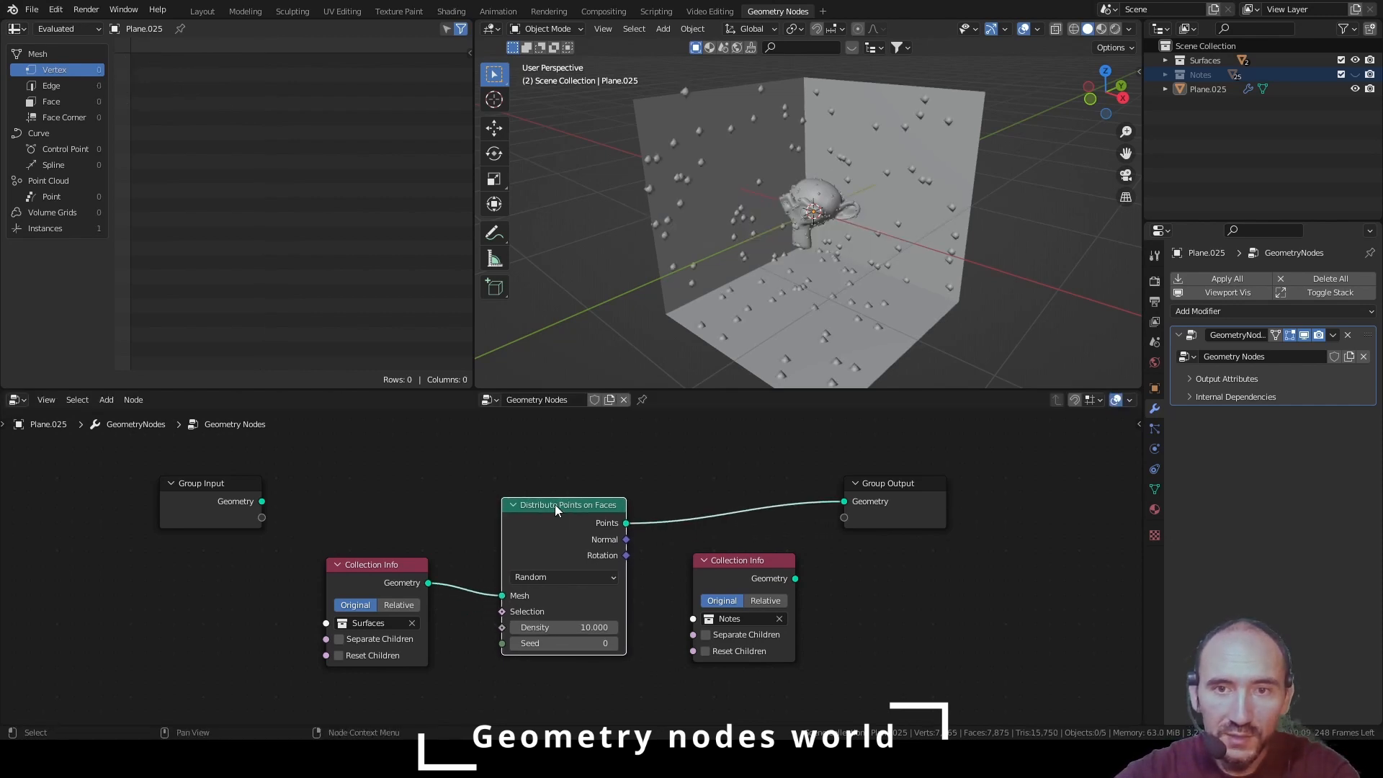
left_click(667, 468)
Inspect the points on the monkey and room, and set the point distribution method to Poisson Disk
scroll(822, 231, "up", 2)
scroll(823, 231, "up", 2)
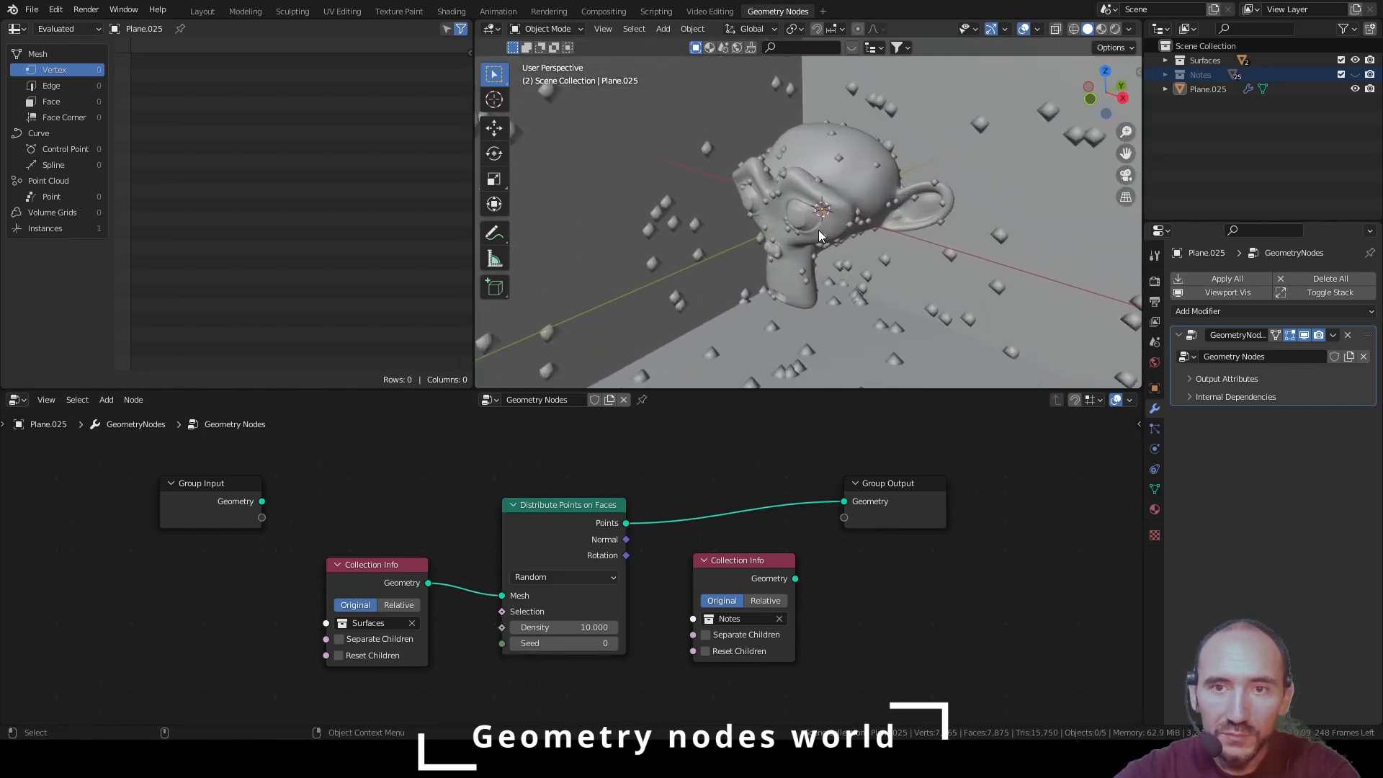
middle_click_drag(818, 231, 731, 206)
scroll(694, 213, "down", 4)
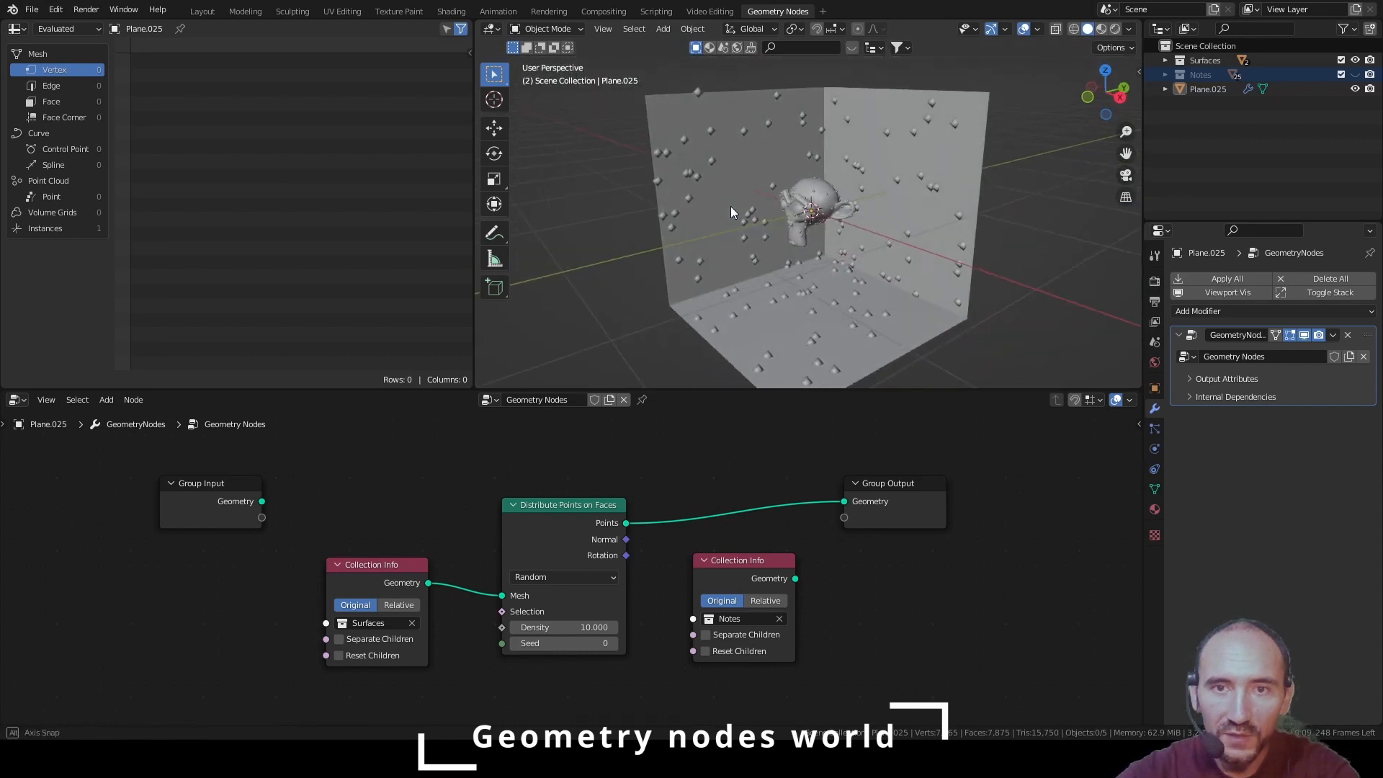
left_click(559, 578)
left_click(557, 612)
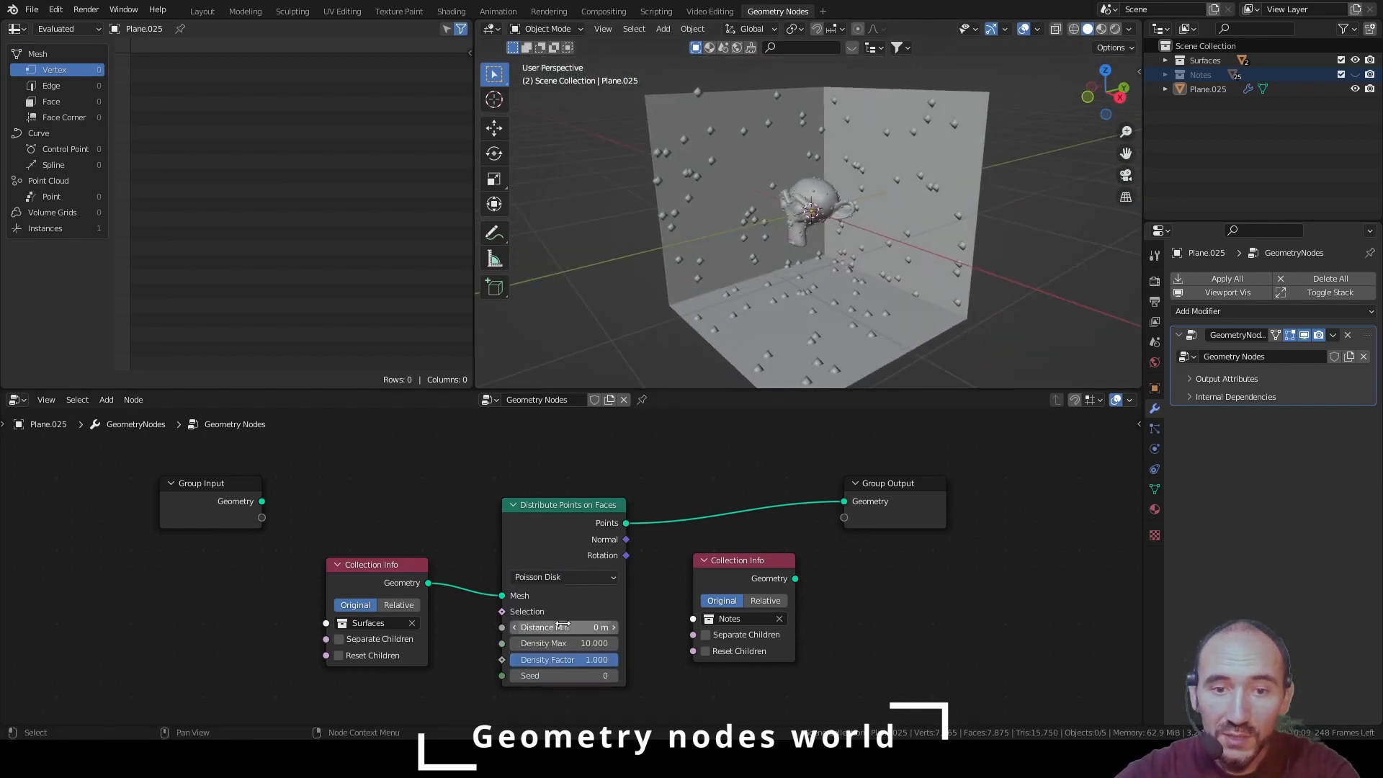
Set the Poisson Disk distribution's Distance Min to 0.17 m and its Density Max to 100
mouse_move(562, 625)
left_mouse_down("shift")
mouse_move(580, 625)
mouse_move(554, 628)
left_mouse_up("shift")
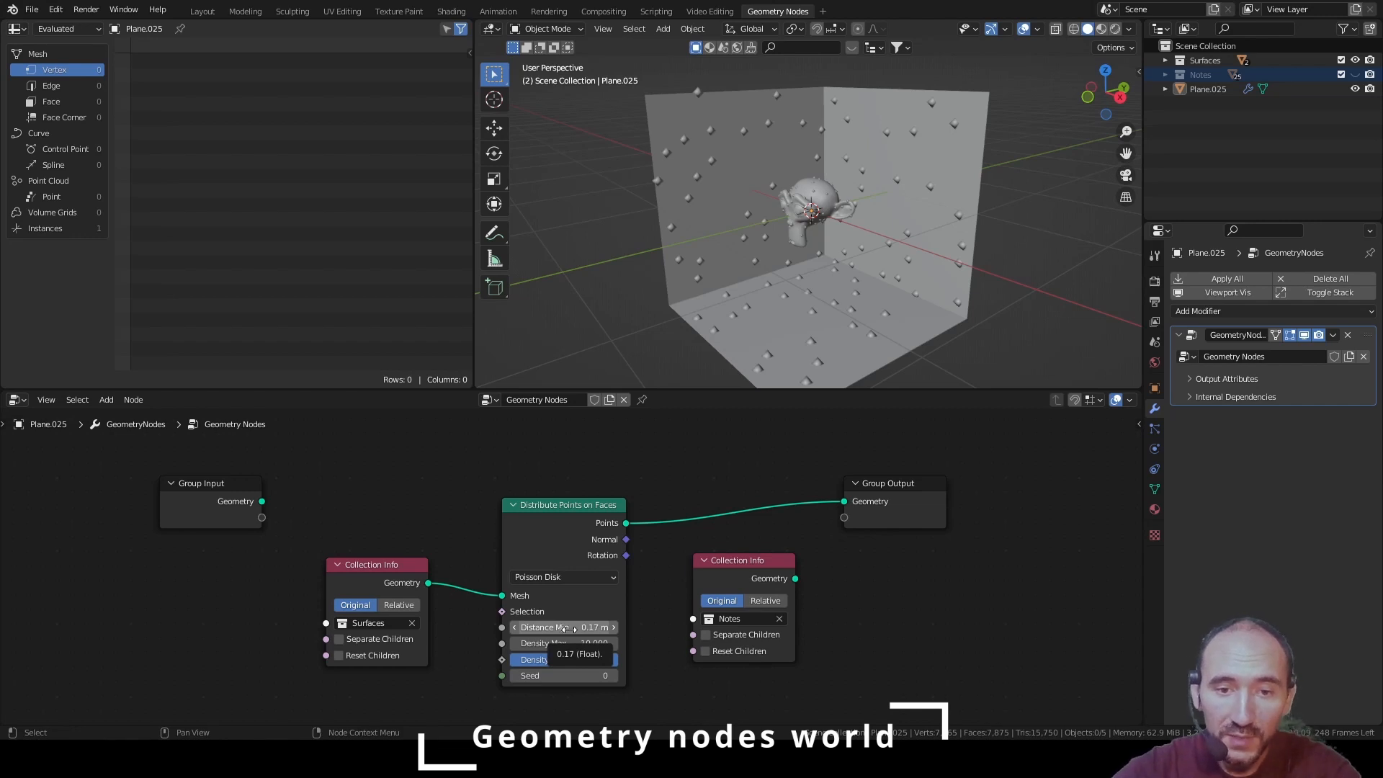
left_click(543, 643)
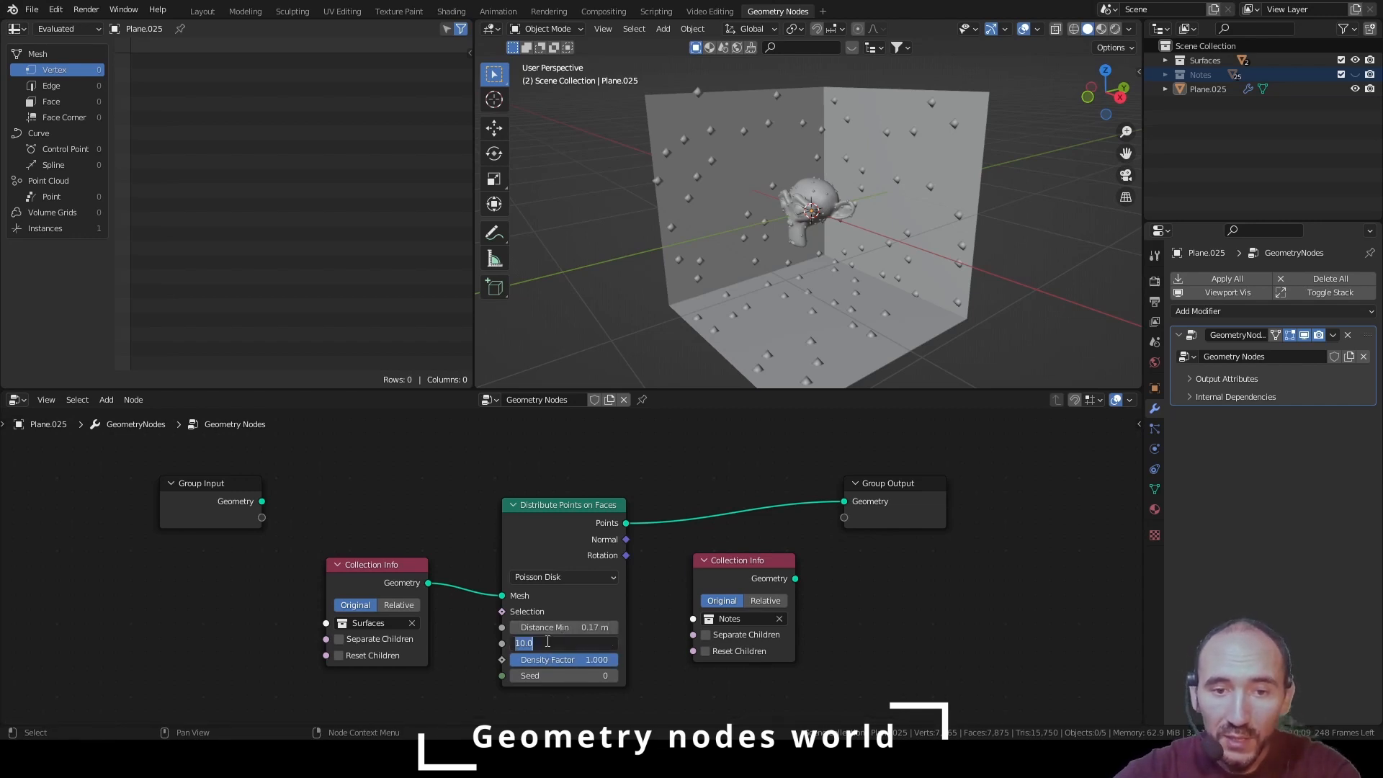
type("100")
key("Return")
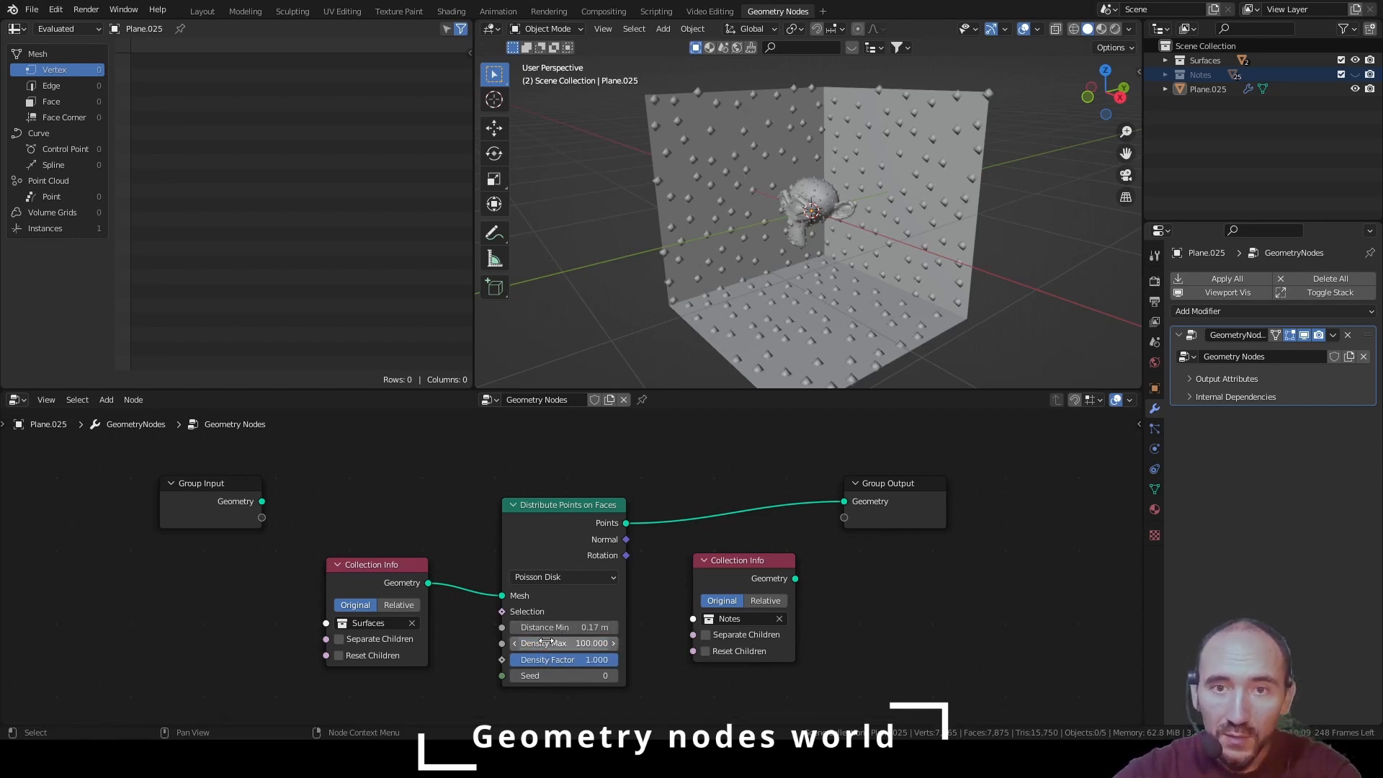
Spread out the nodes and expose the Surfaces Collection Info node's Collection socket as a new Group Input value
left_click_drag(545, 508, 521, 451)
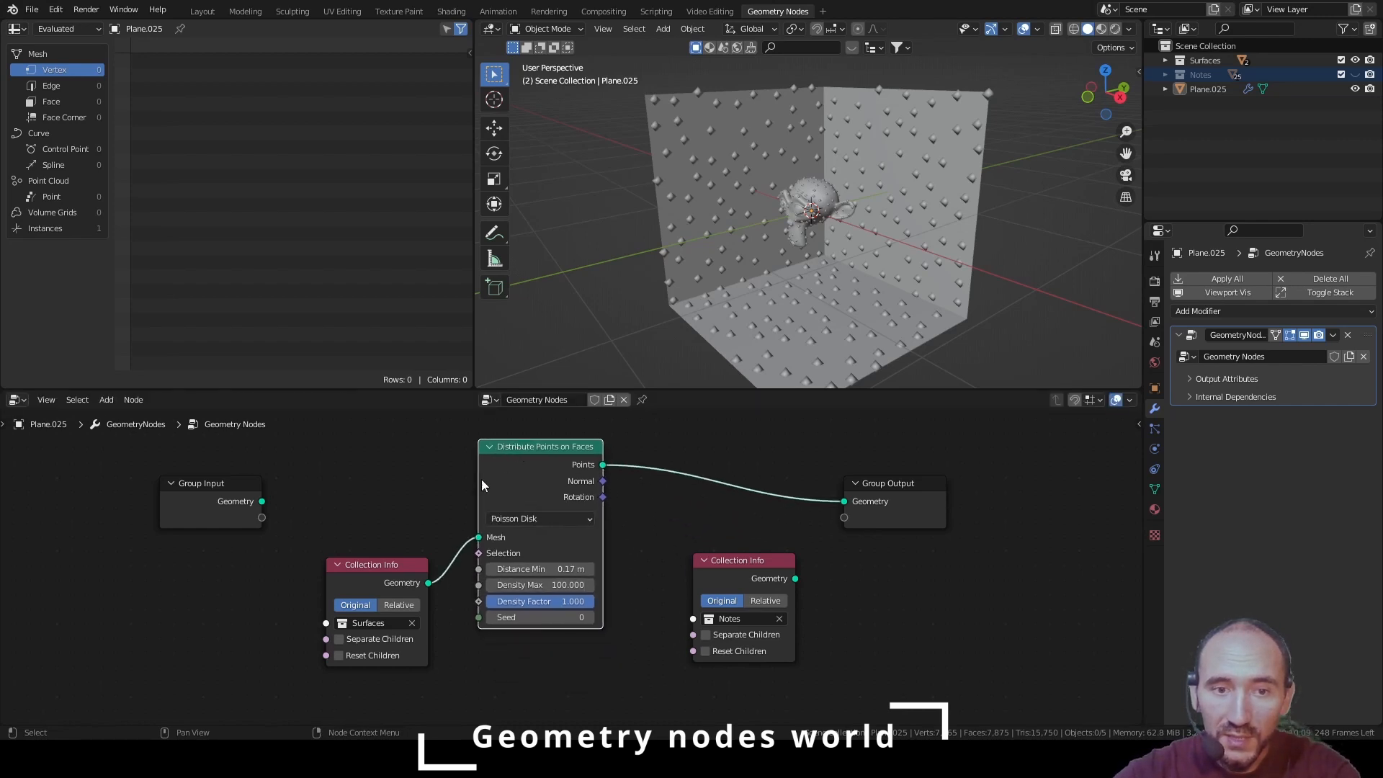
left_click_drag(381, 564, 370, 470)
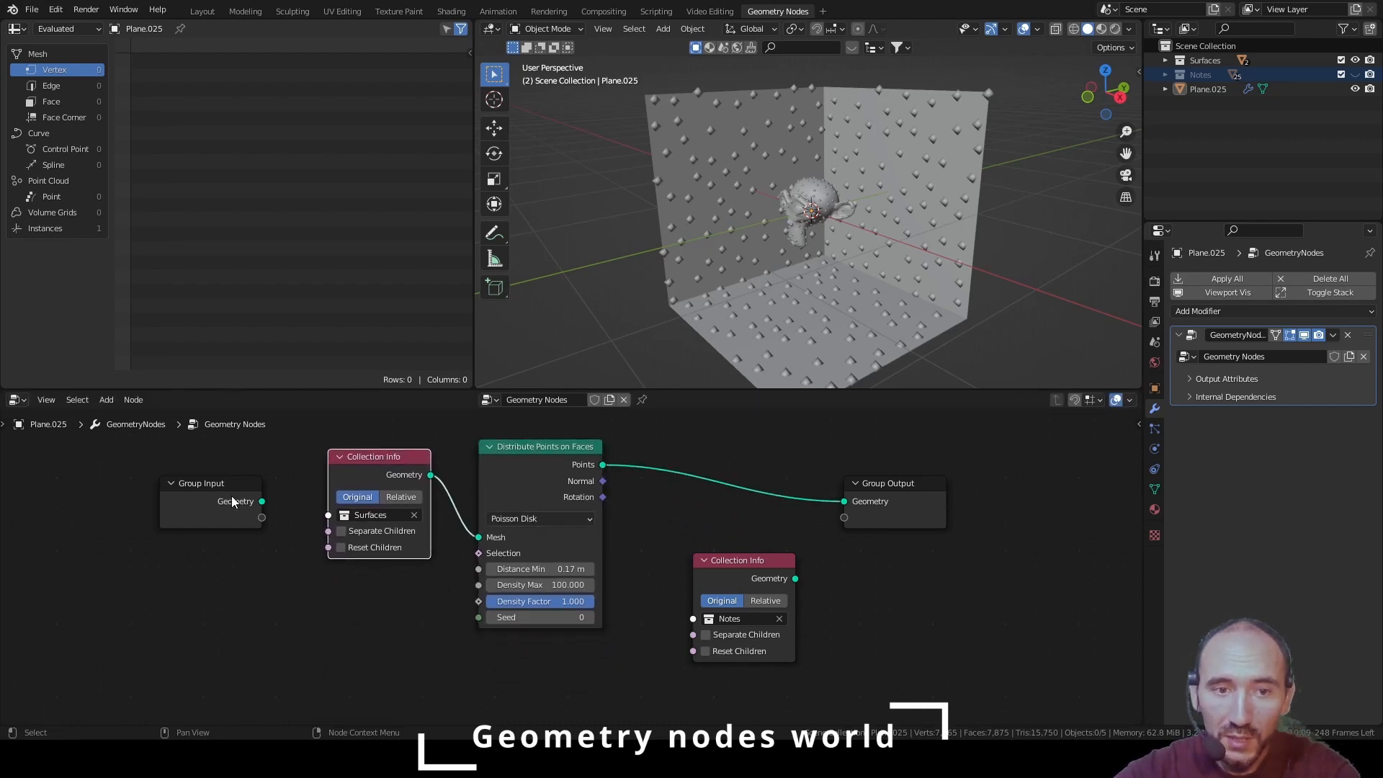
left_click_drag(232, 497, 125, 516)
left_click_drag(329, 515, 152, 537)
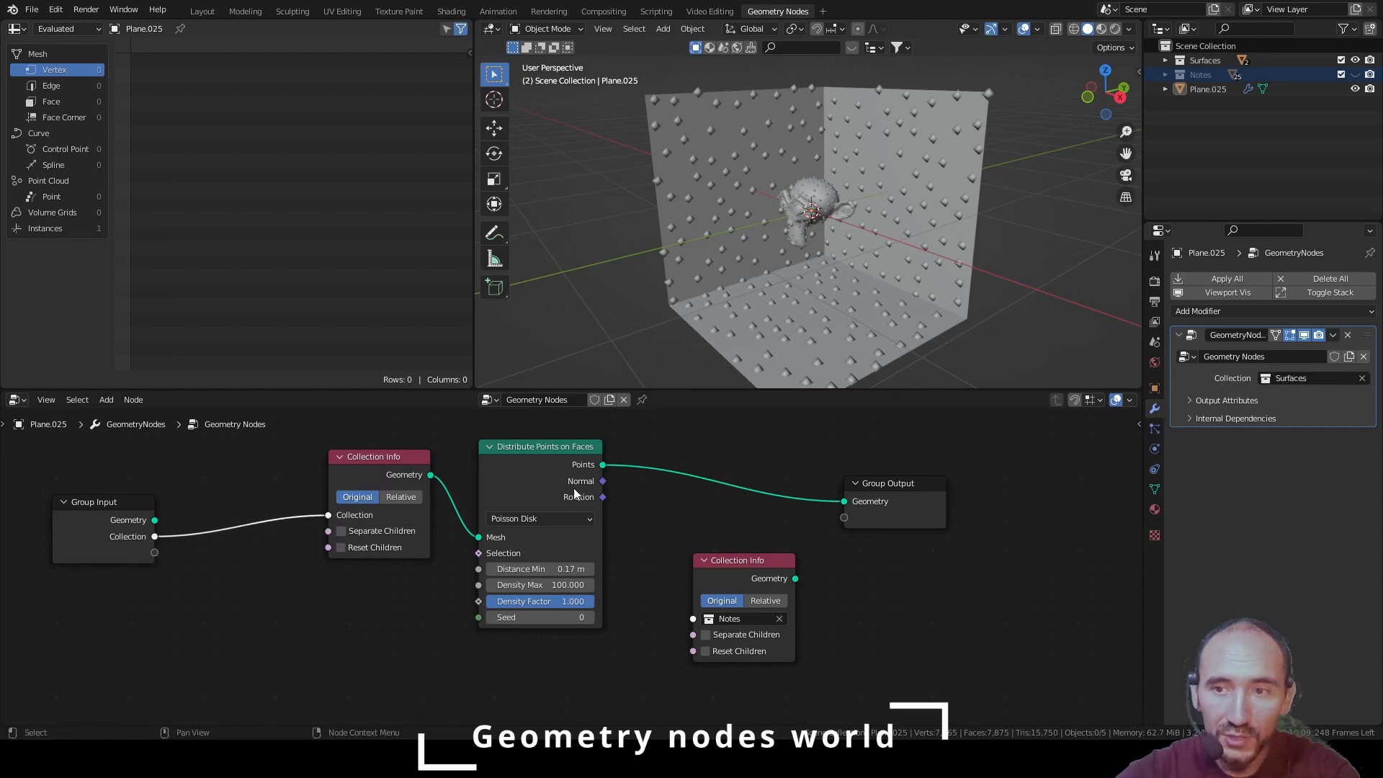
scroll(750, 525, "down", 2)
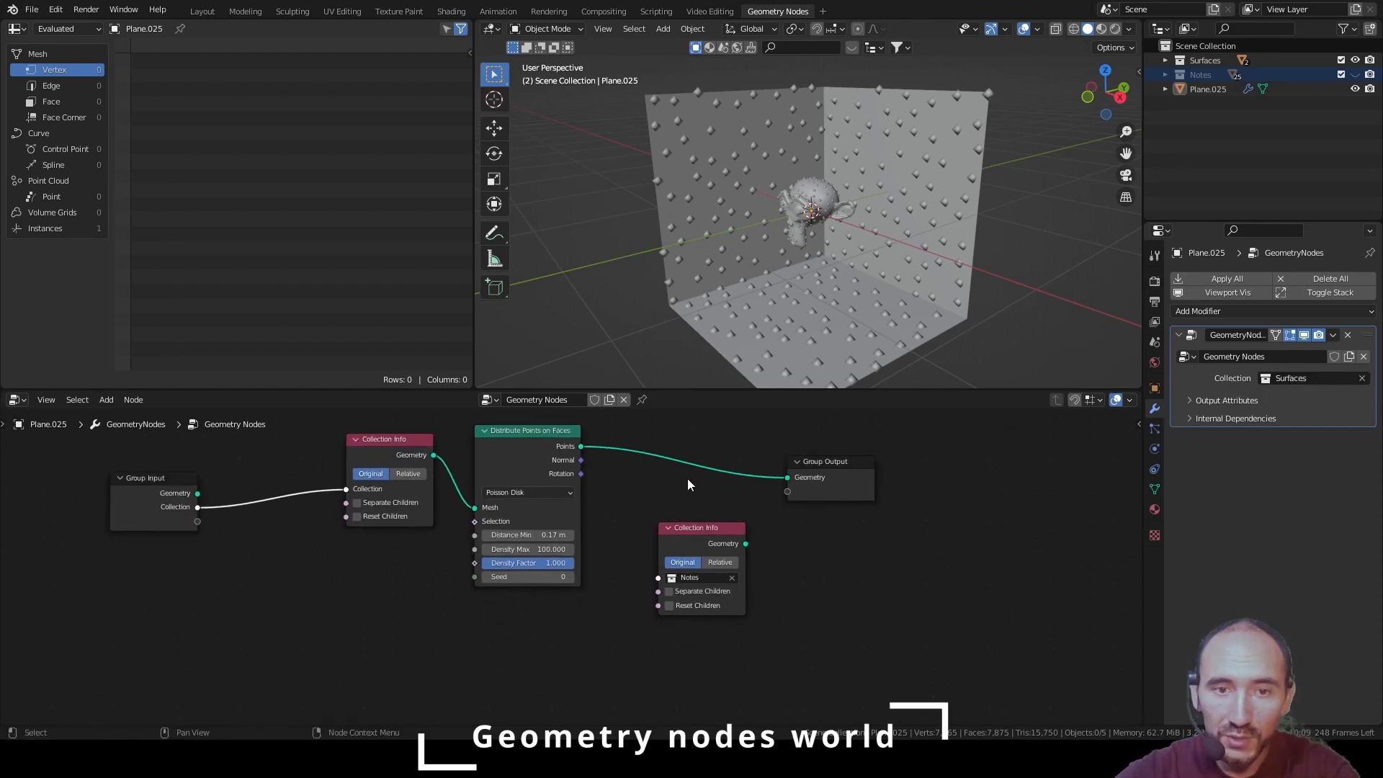
Move the Notes Collection Info node below the Surfaces one and expose its Collection socket on Group Input
left_click_drag(172, 488, 191, 459)
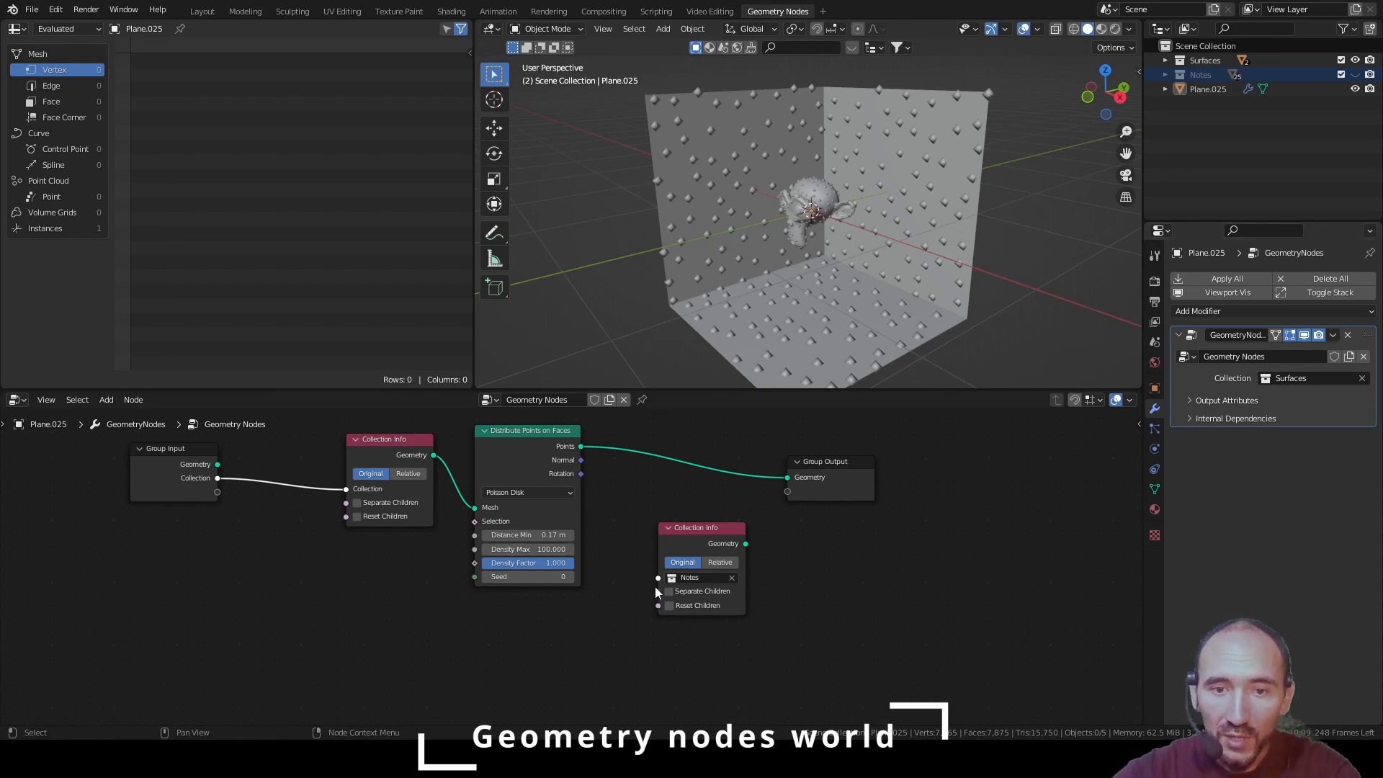
left_click_drag(693, 530, 392, 609)
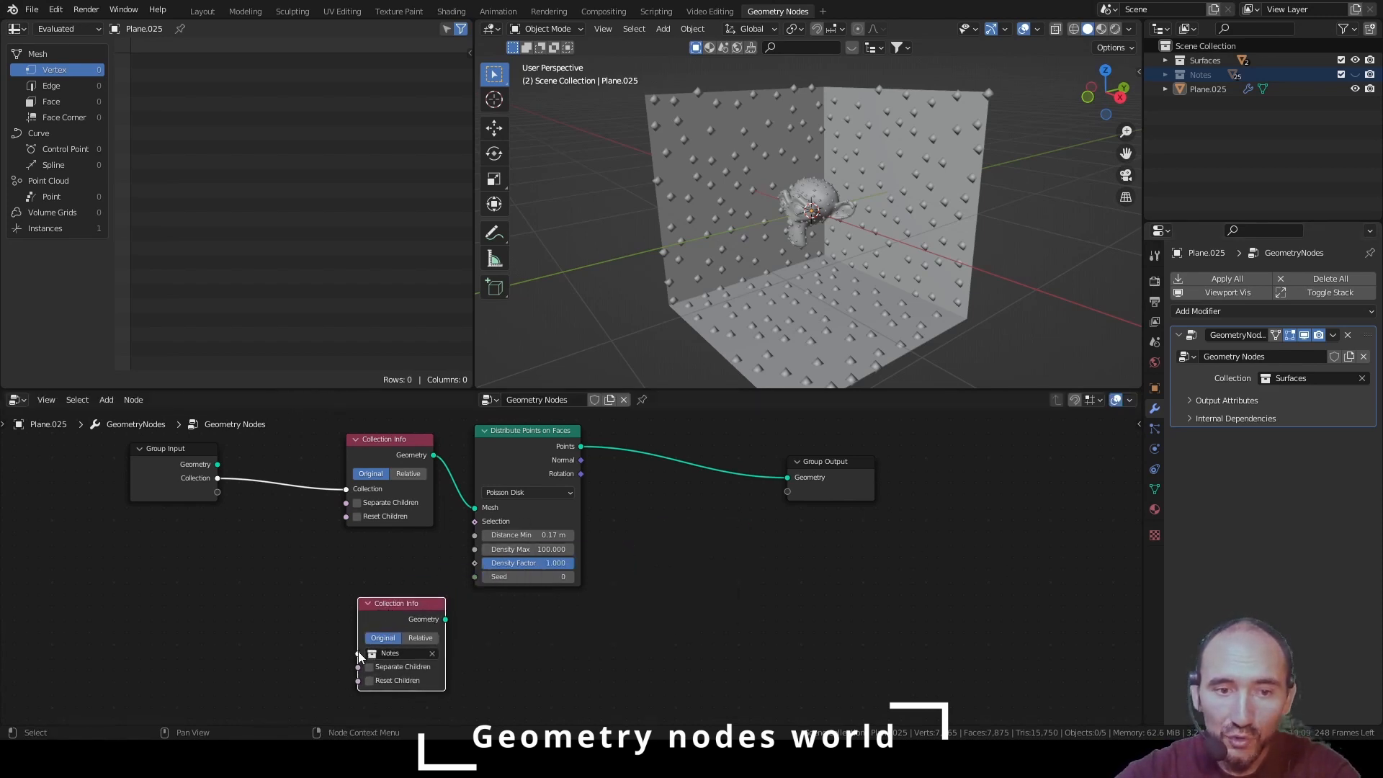
left_click_drag(358, 652, 218, 493)
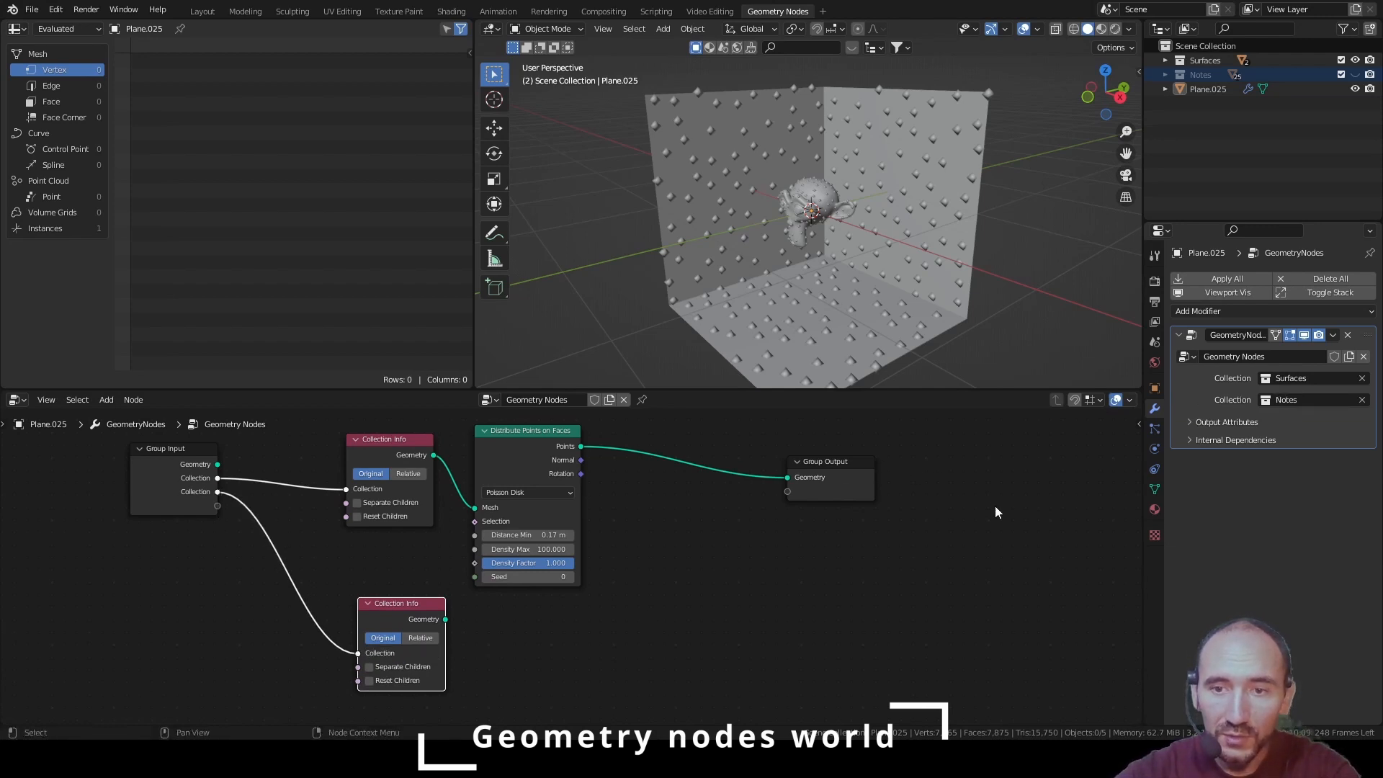
Rename the node group's first collection input as Surfaces and the second one as Nodes
key("n")
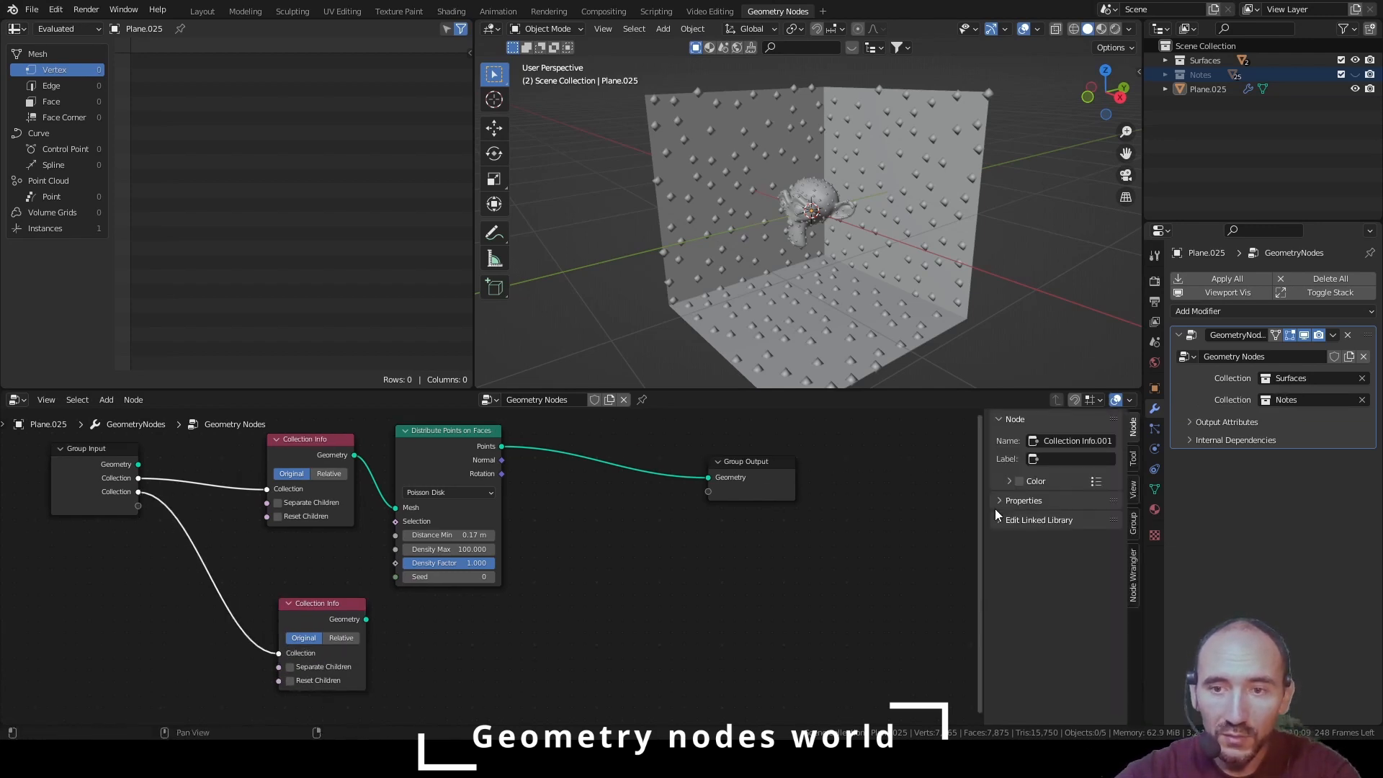
left_click(1136, 520)
left_click(1043, 458)
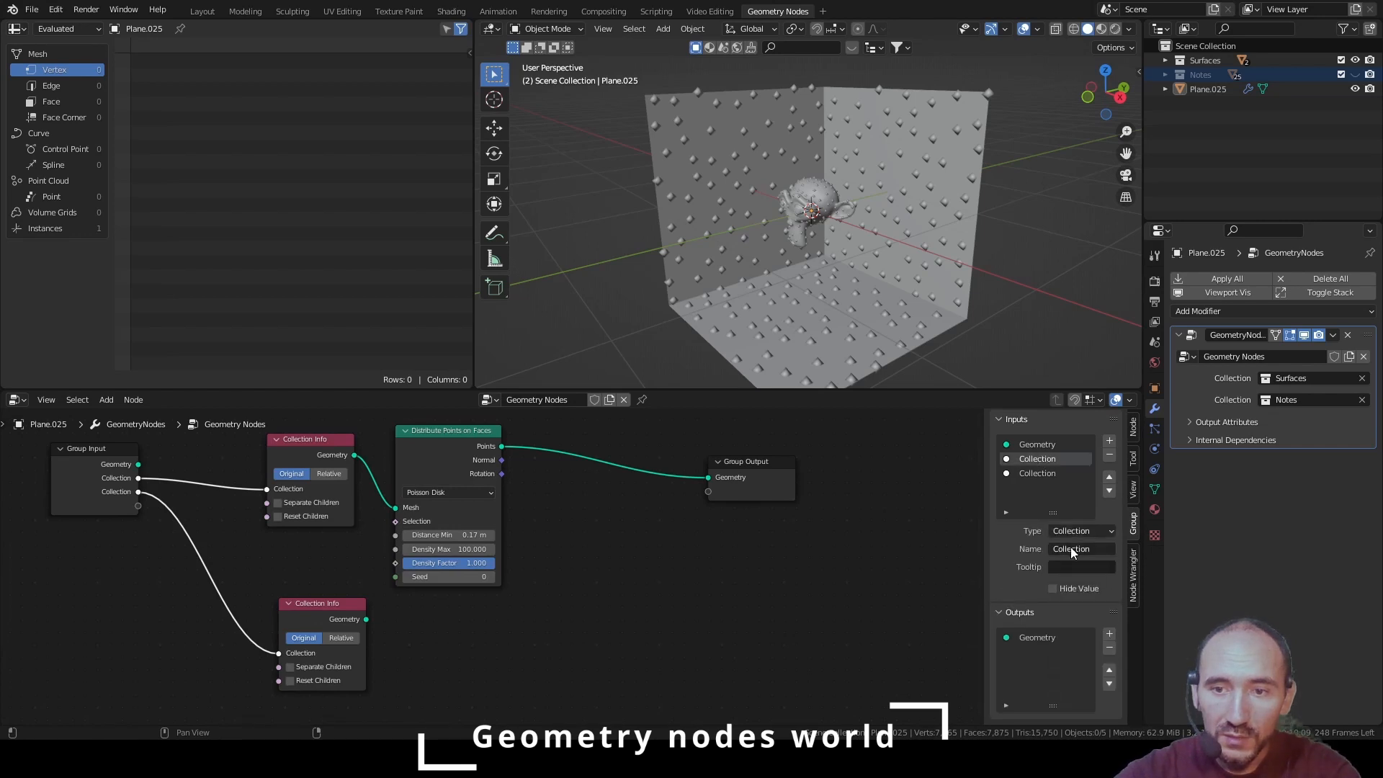
type("Surfaces")
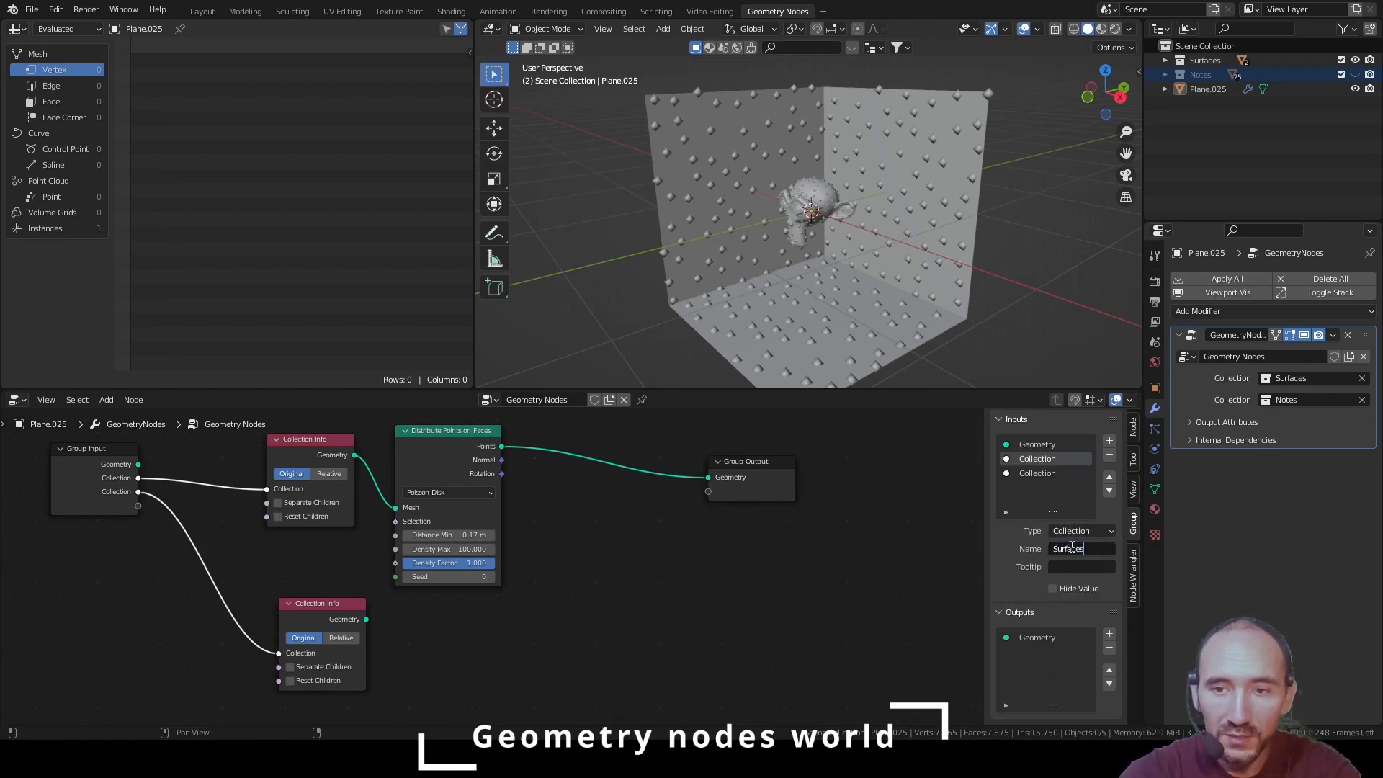
key("Return")
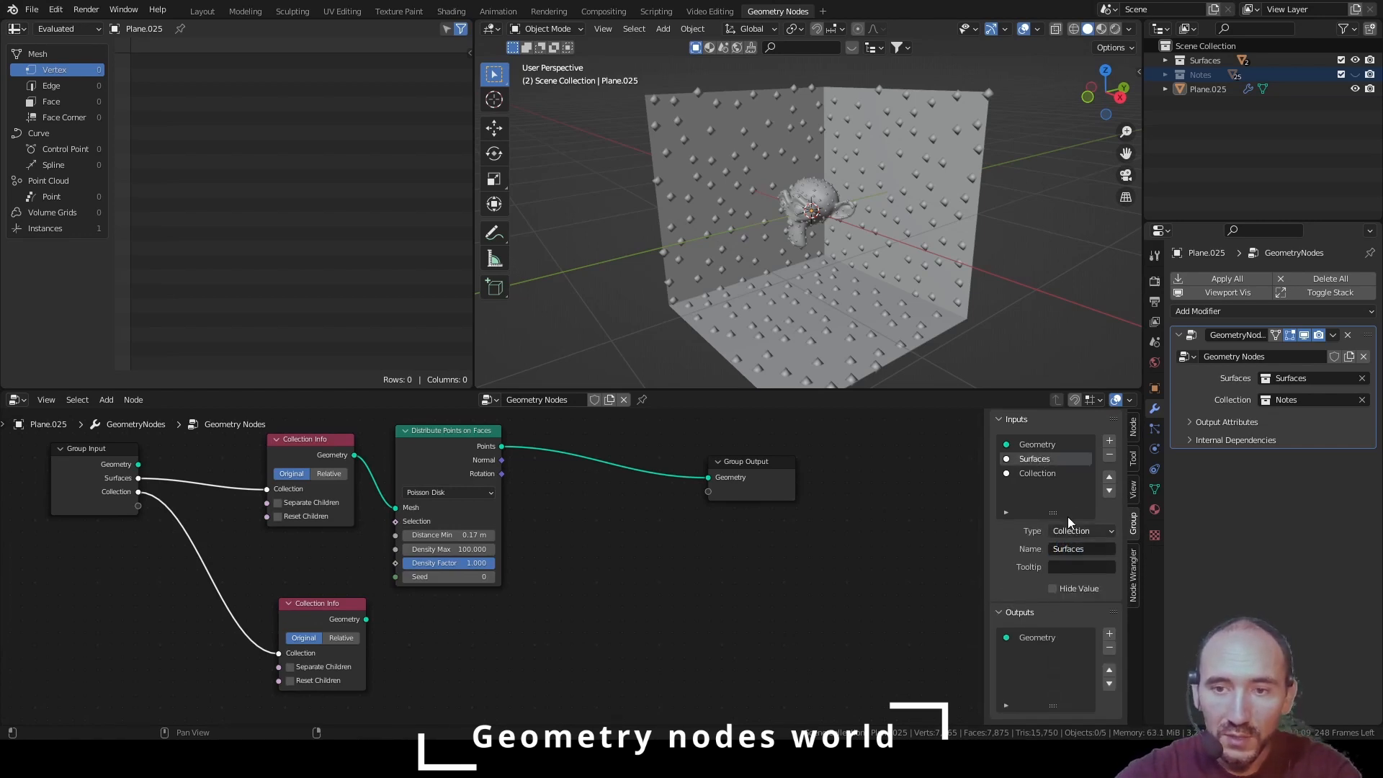
left_click(1056, 473)
left_click(1071, 549)
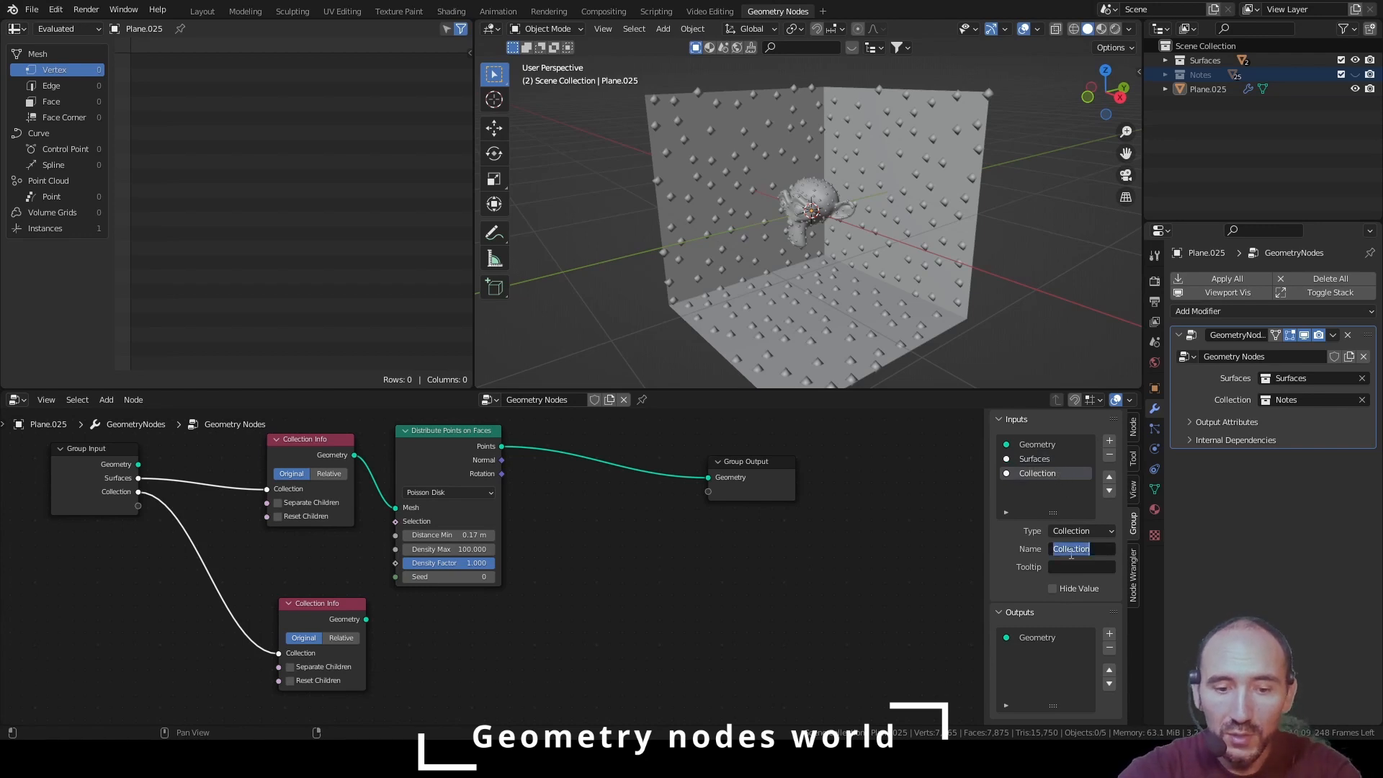
type("Nodes")
key("Return")
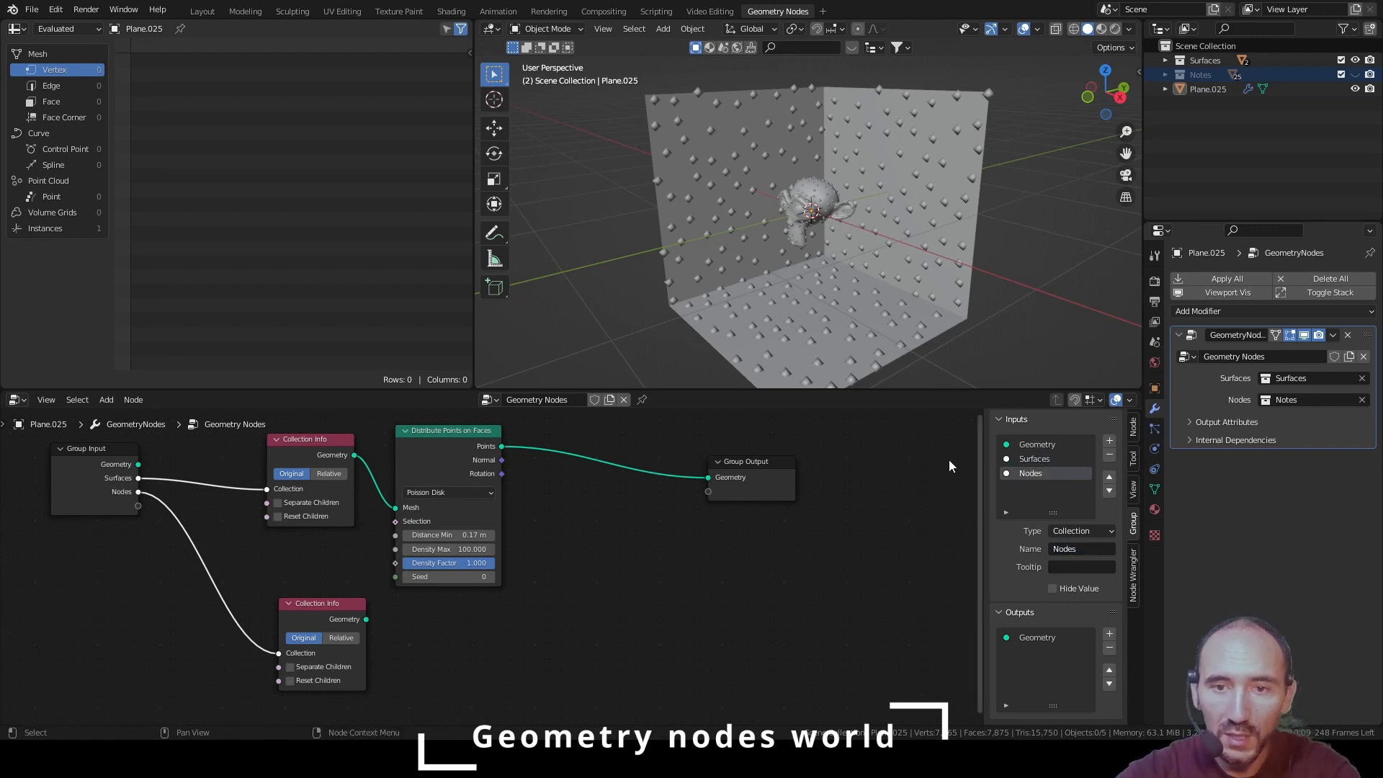
left_click(1167, 74)
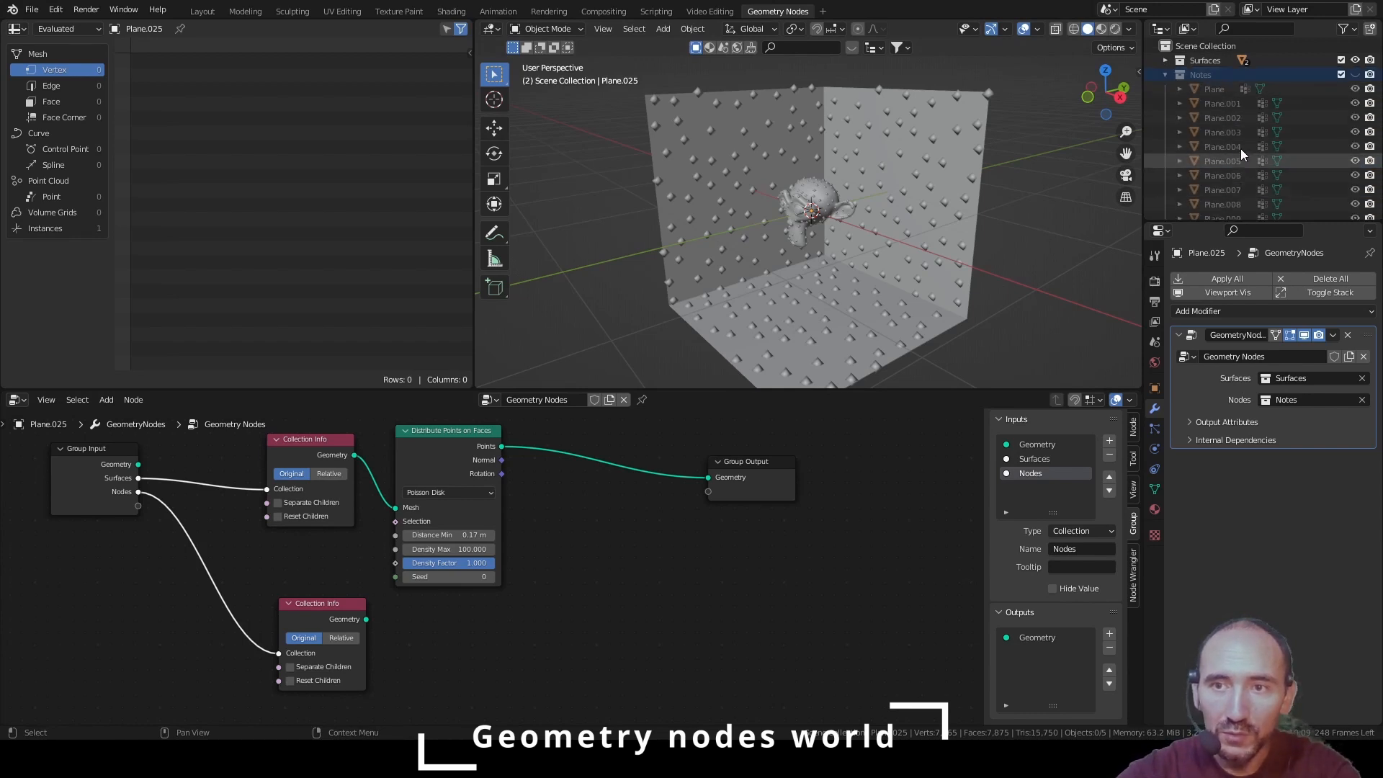
left_click(1167, 60)
left_click(1165, 60)
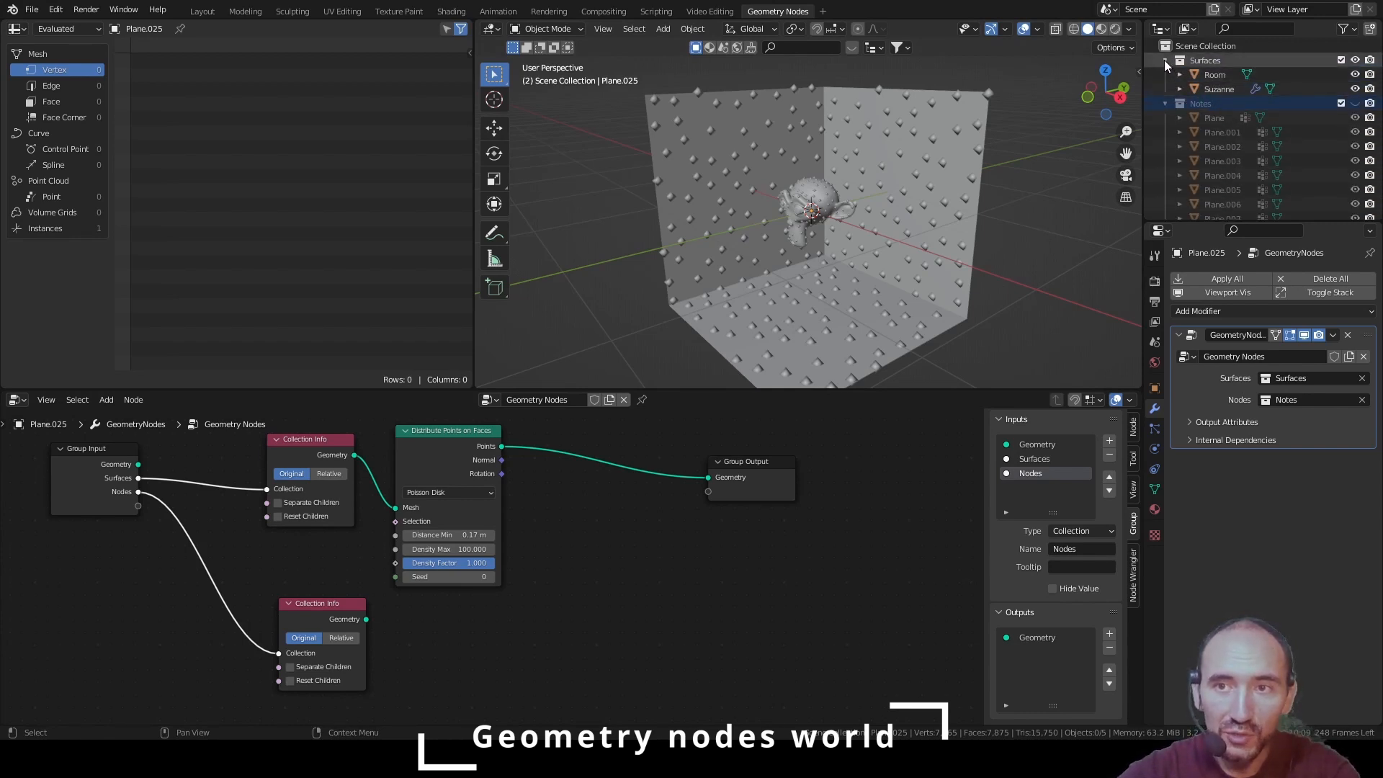
left_click(1167, 74)
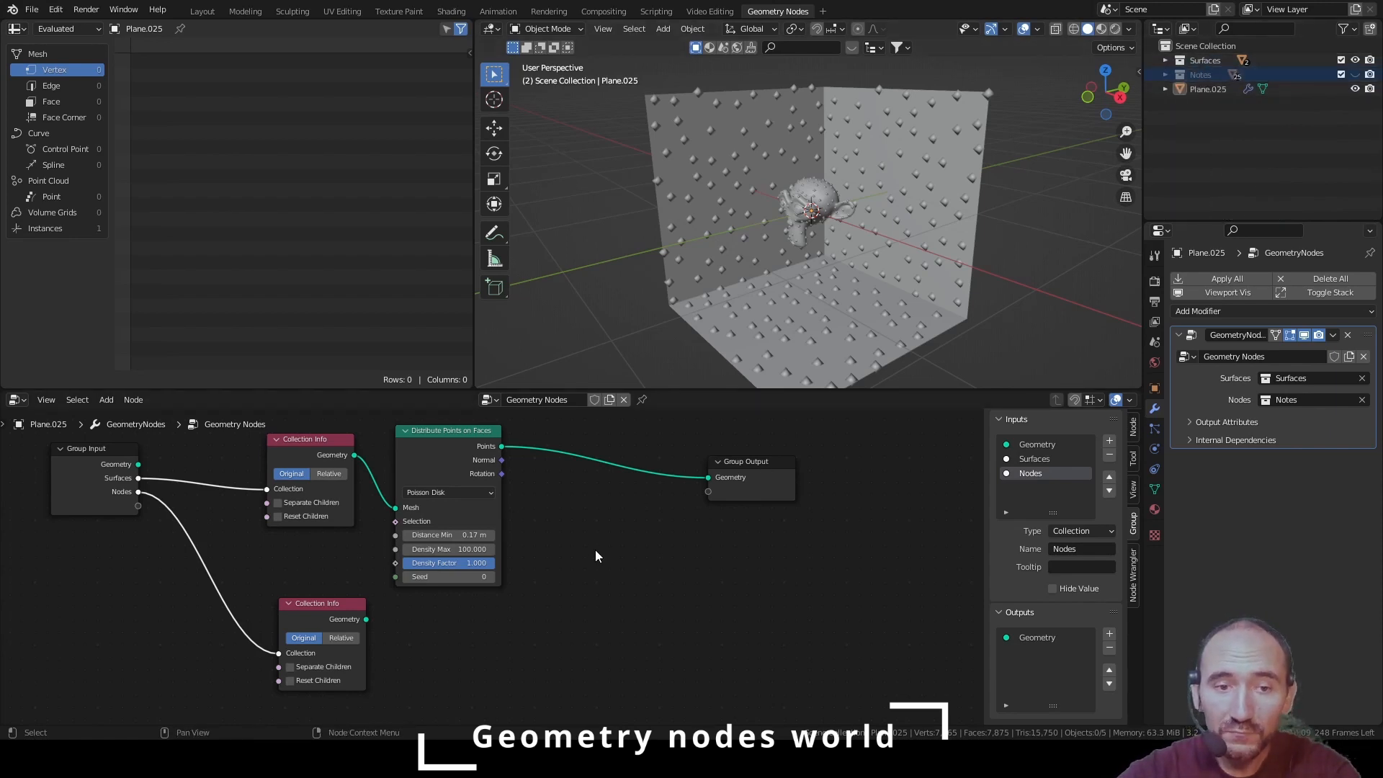
Set the Notes Collection Info node to Relative, with Separate Children and Reset Children enabled
left_click(320, 609)
left_click_drag(320, 608, 296, 563)
scroll(336, 558, "up", 2)
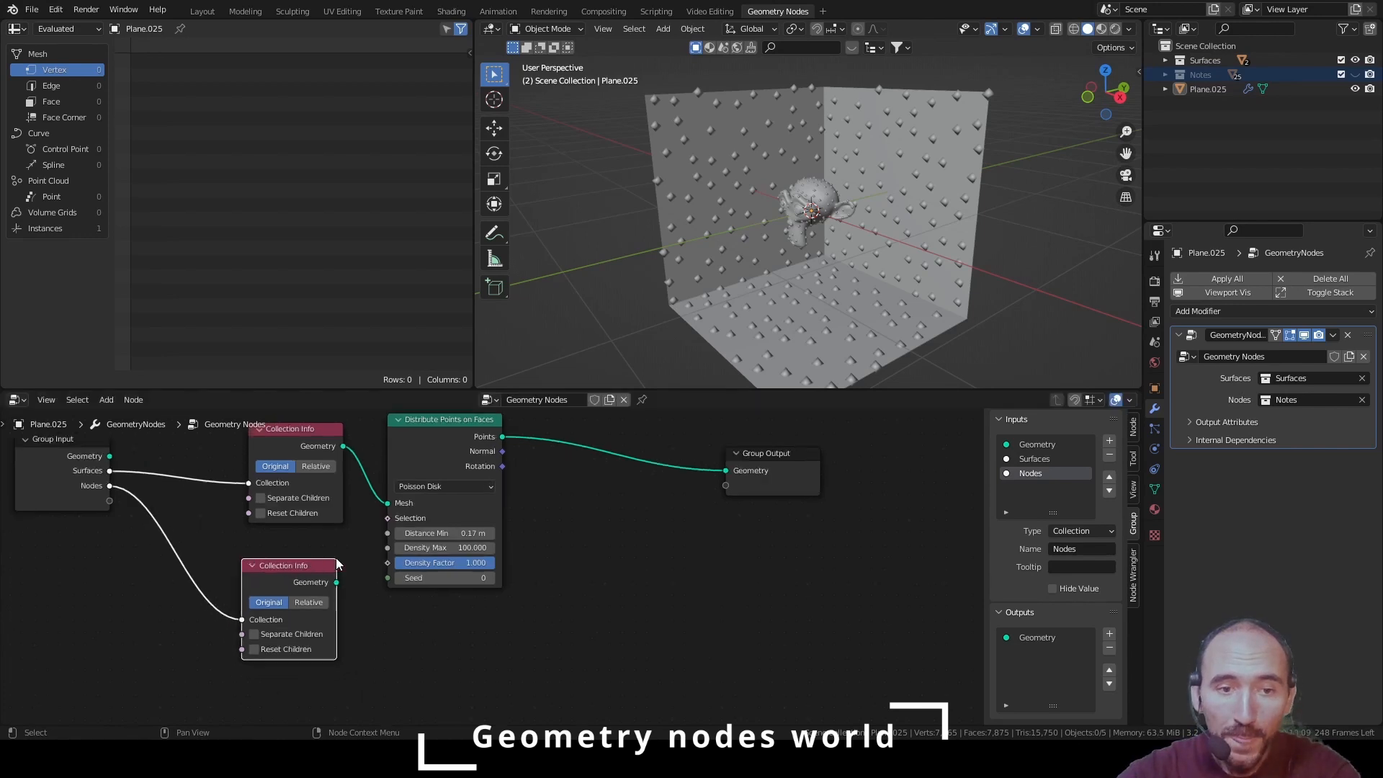
scroll(295, 522, "down", 2)
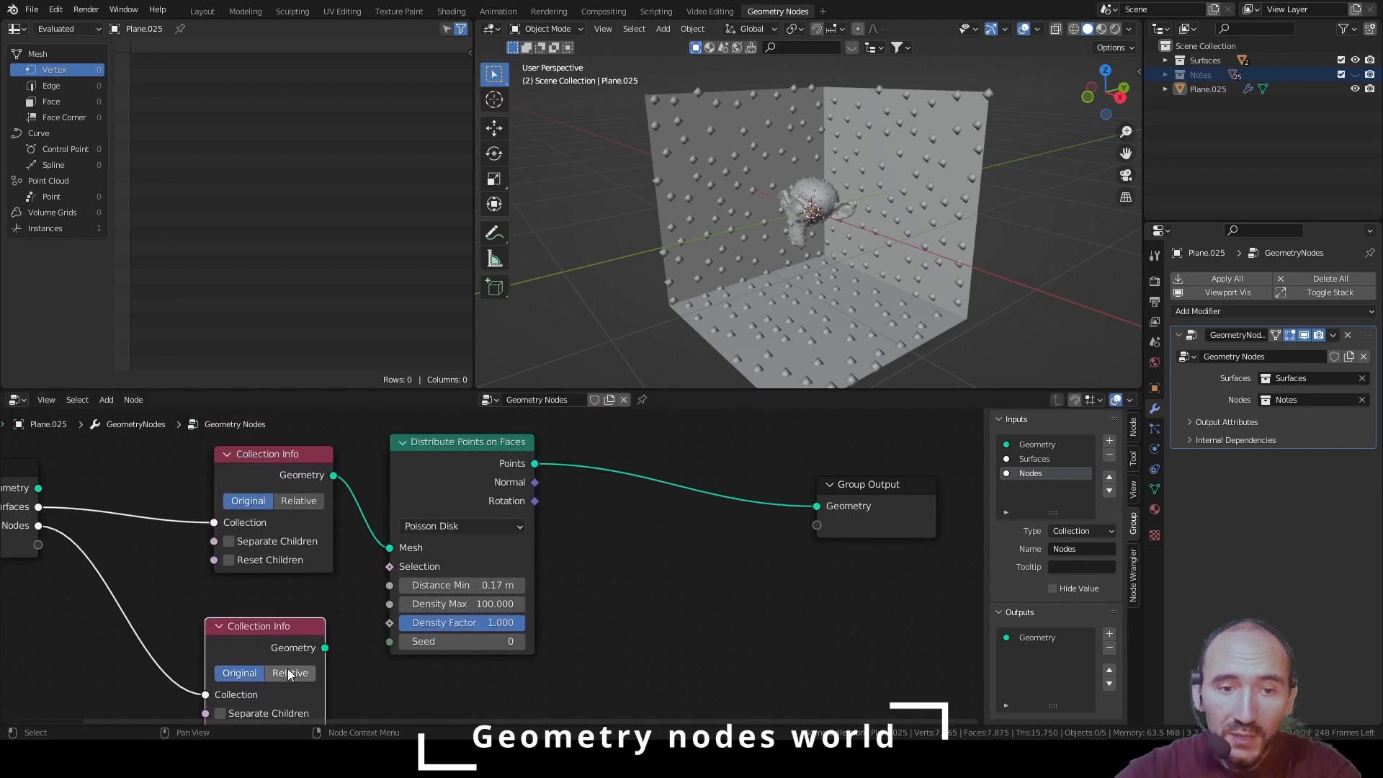
left_click(327, 650)
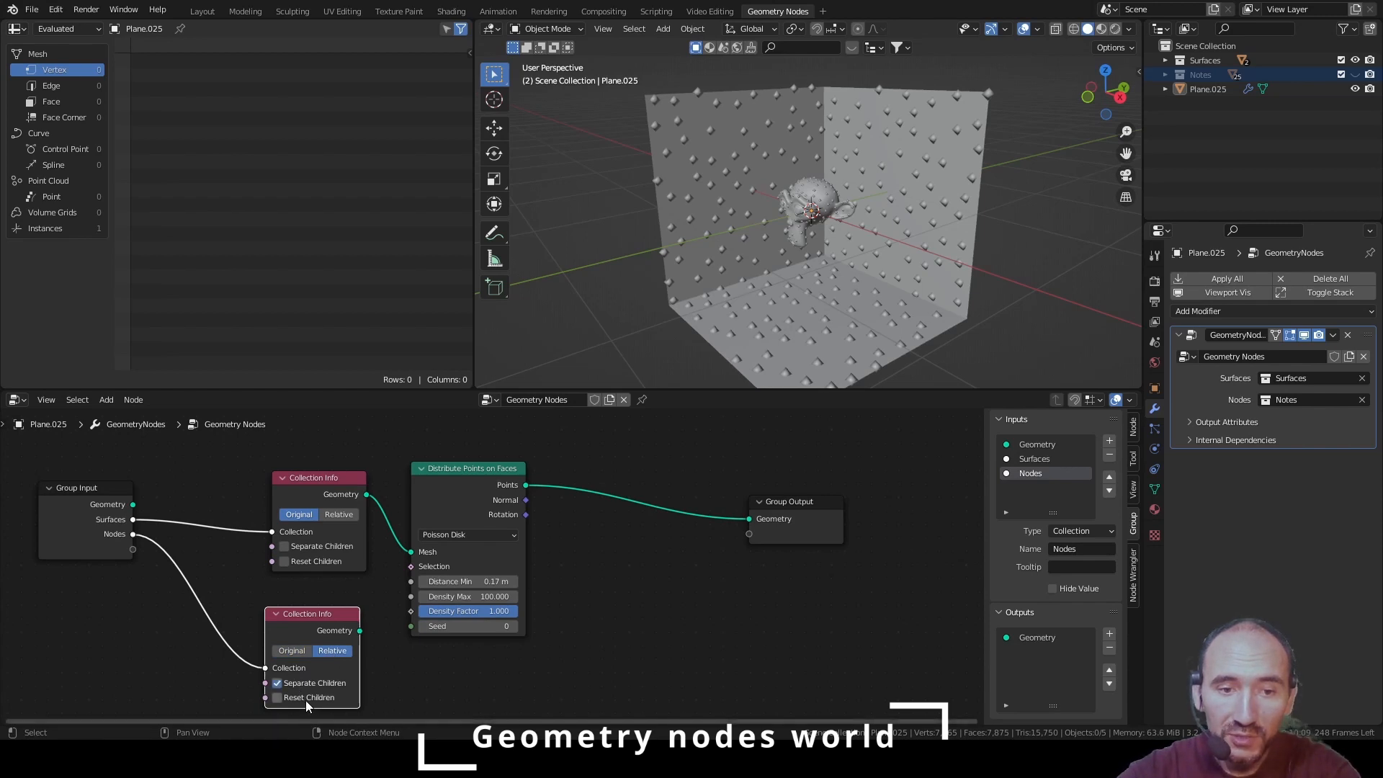
Move Group Output farther out and place Distribute Points on Faces beside the Surfaces Collection Info node, leaving a gap between them
left_click_drag(462, 470, 596, 460)
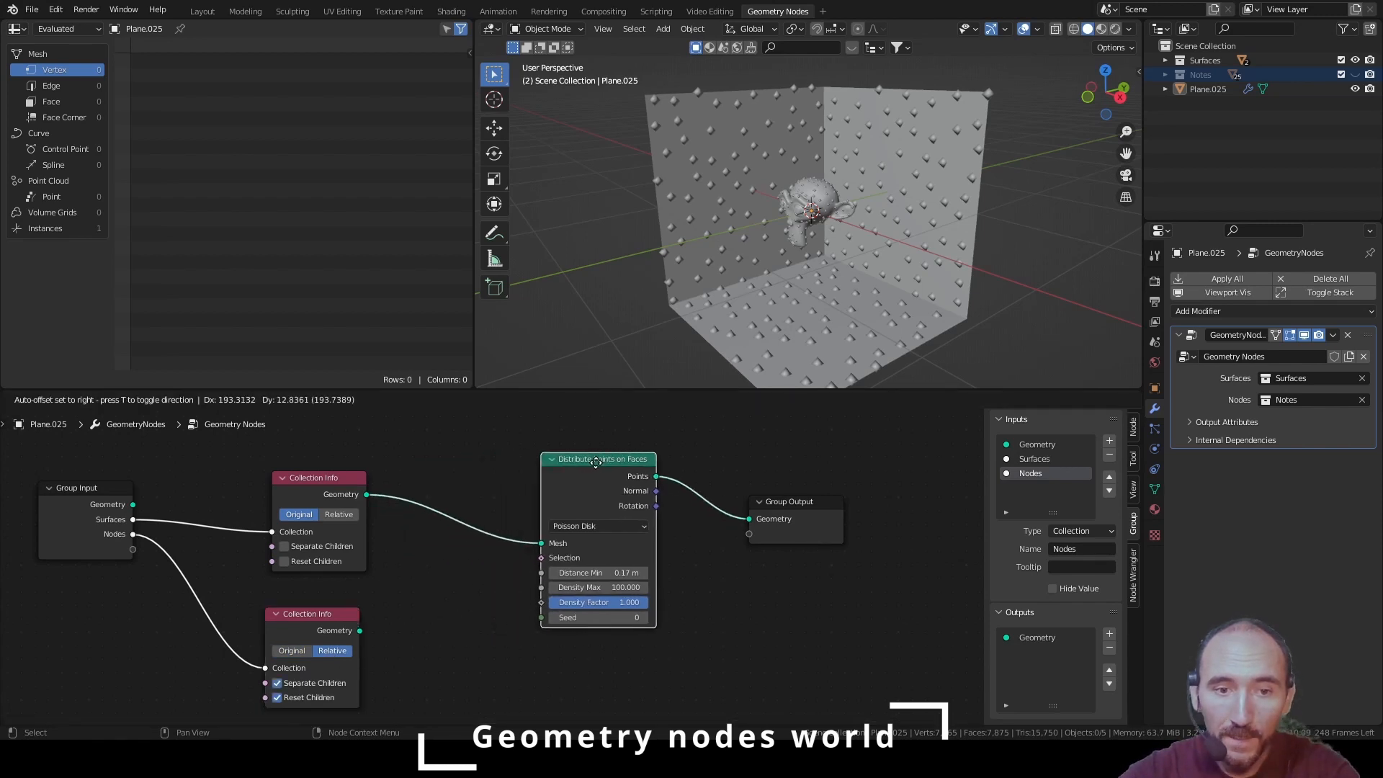
left_click_drag(787, 502, 881, 456)
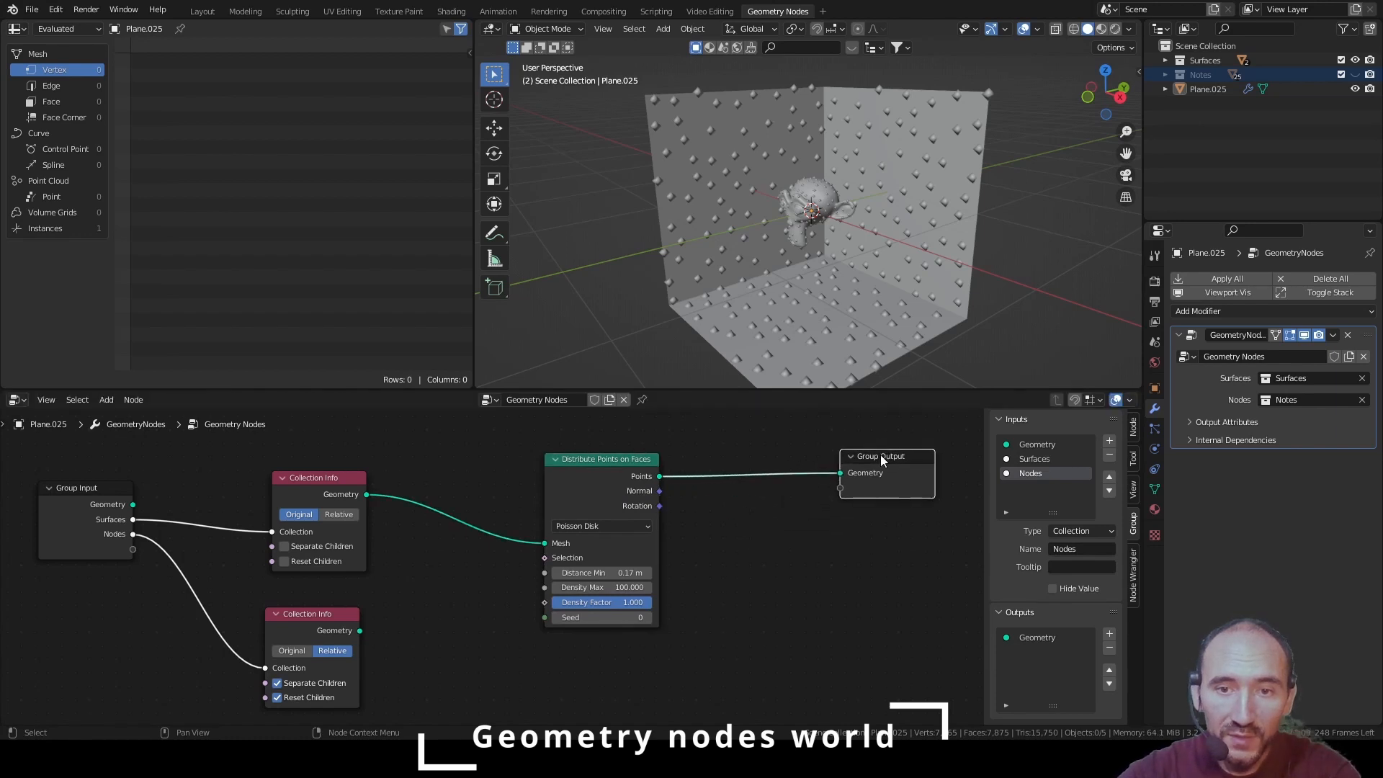
middle_click_drag(464, 585, 401, 575)
left_click(404, 581)
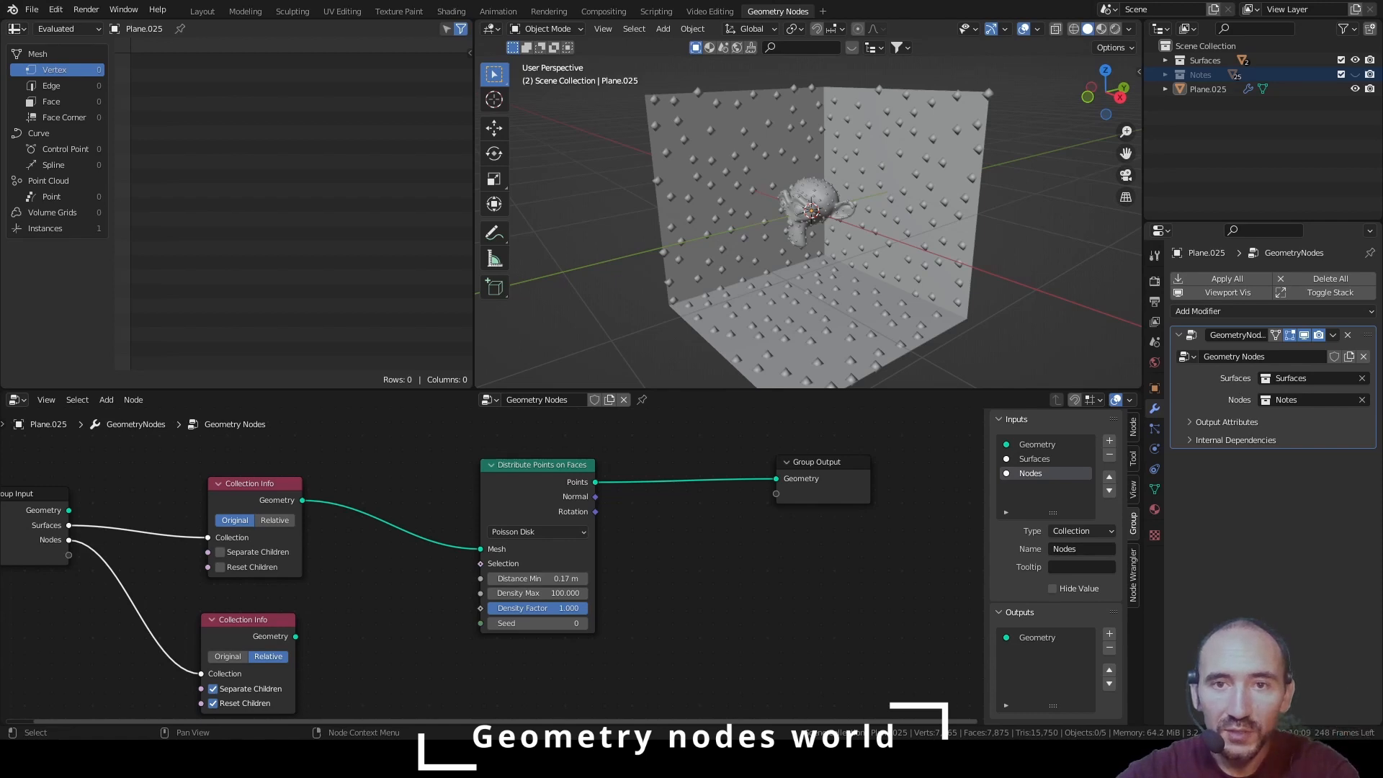
key("g")
left_click(508, 450)
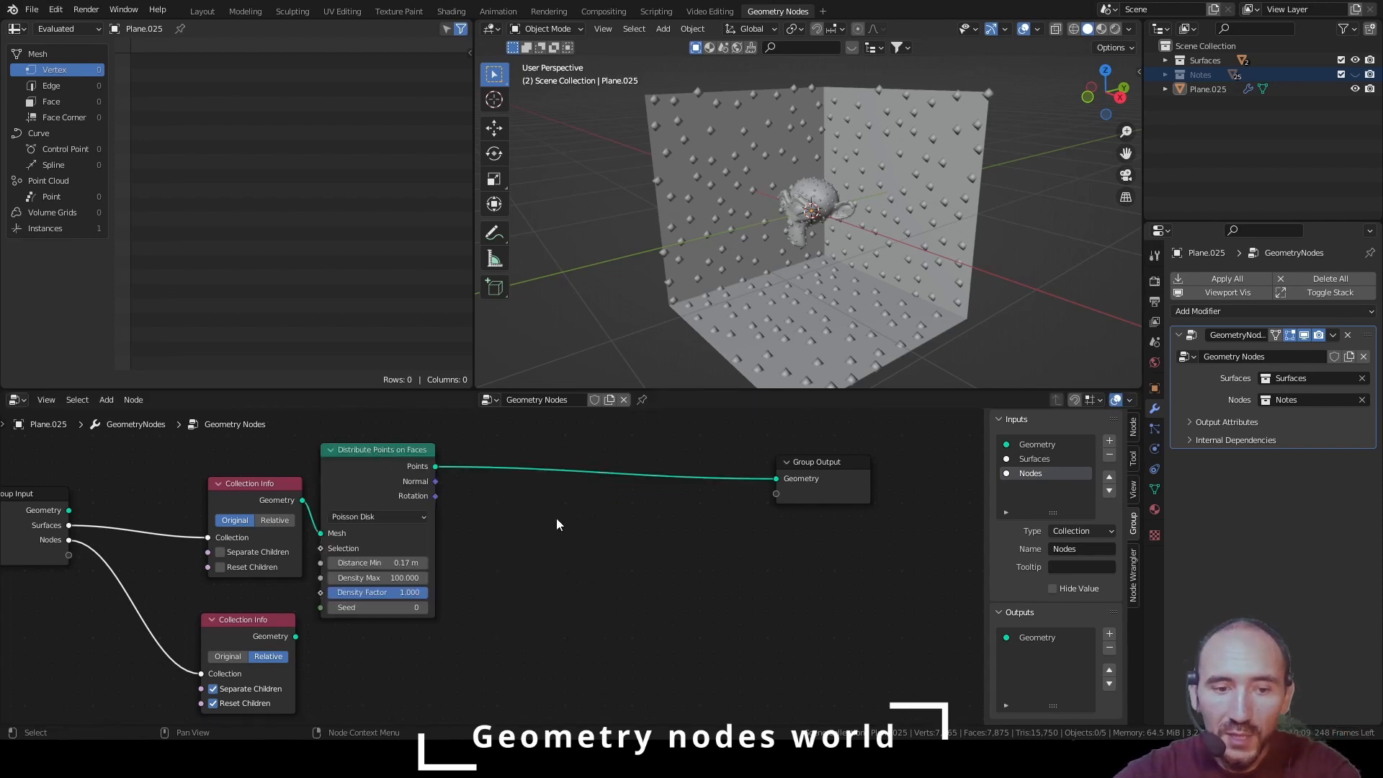
Insert an Instance on Points node into the link between Distribute Points on Faces and Group Output
key("F3")
type("instan")
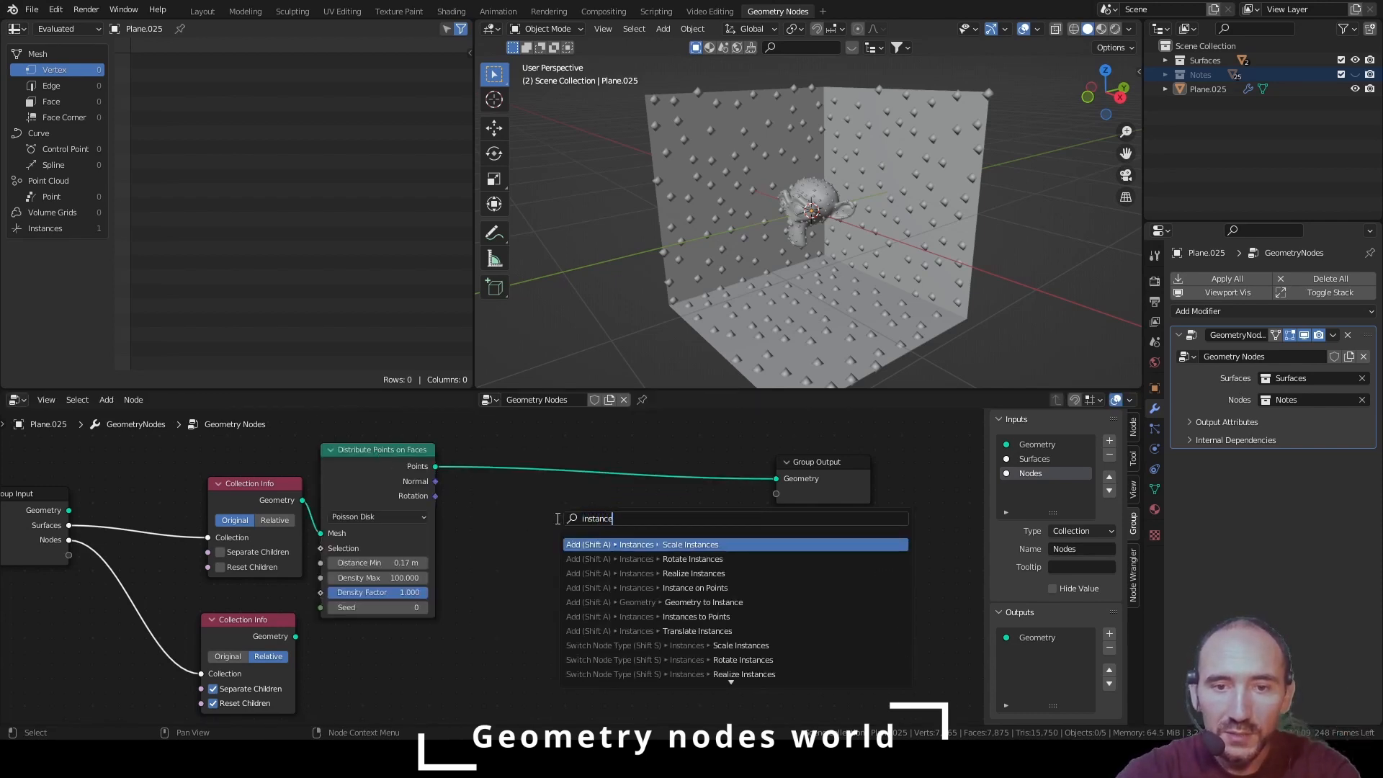
type("ce")
key("Down")
key("Down")
key("Down")
key("Return")
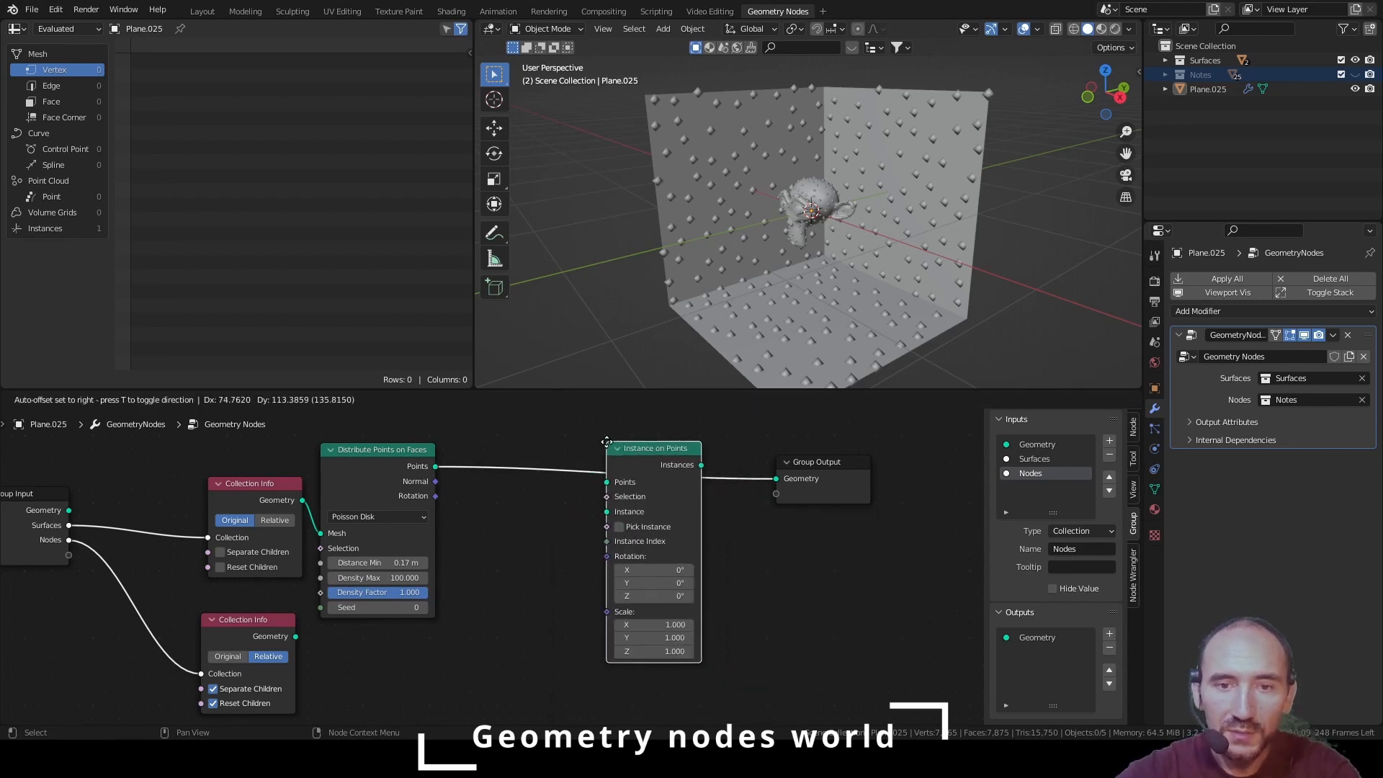
left_click(607, 442)
Link the Notes collection's Geometry to the Instance input of Instance on Points and enable Pick Instance
left_click_drag(245, 628, 611, 513)
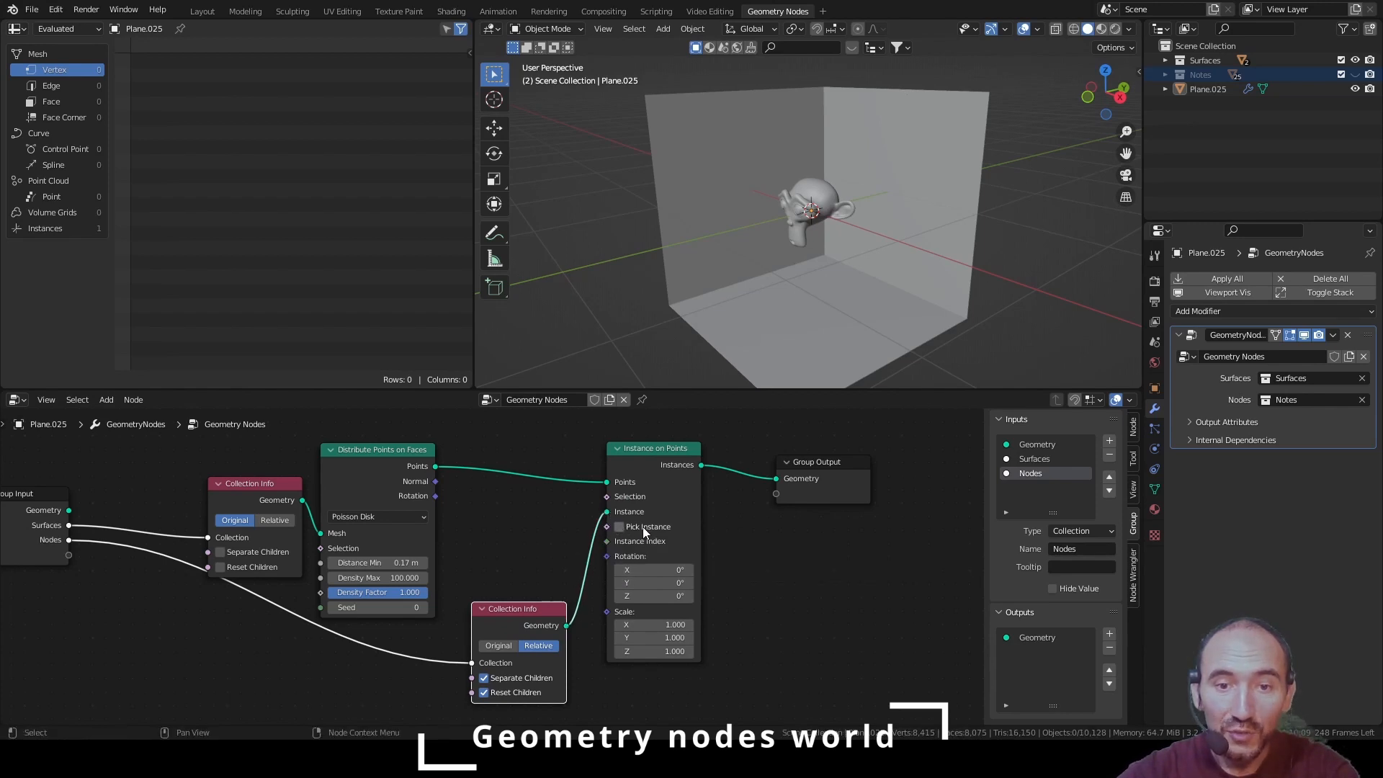
left_click(620, 526)
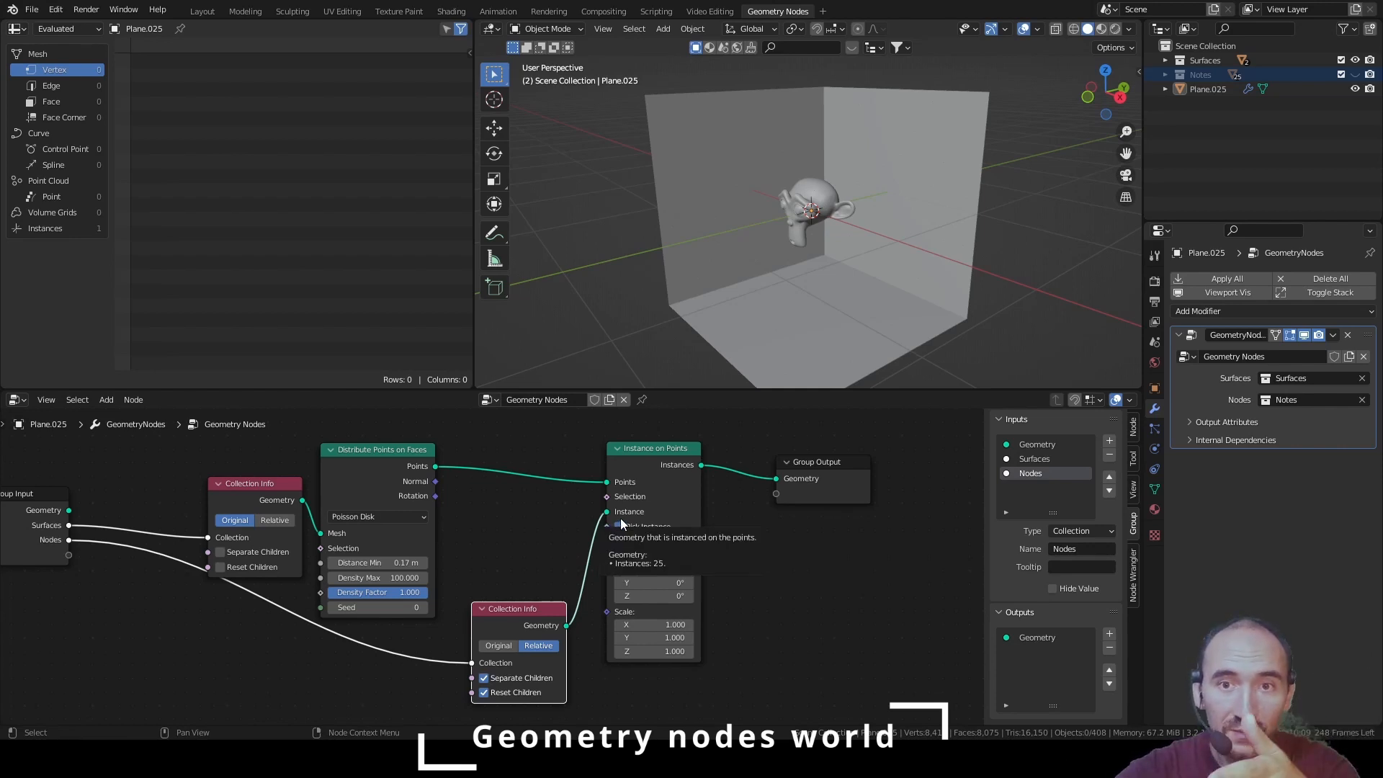
left_click(1166, 75)
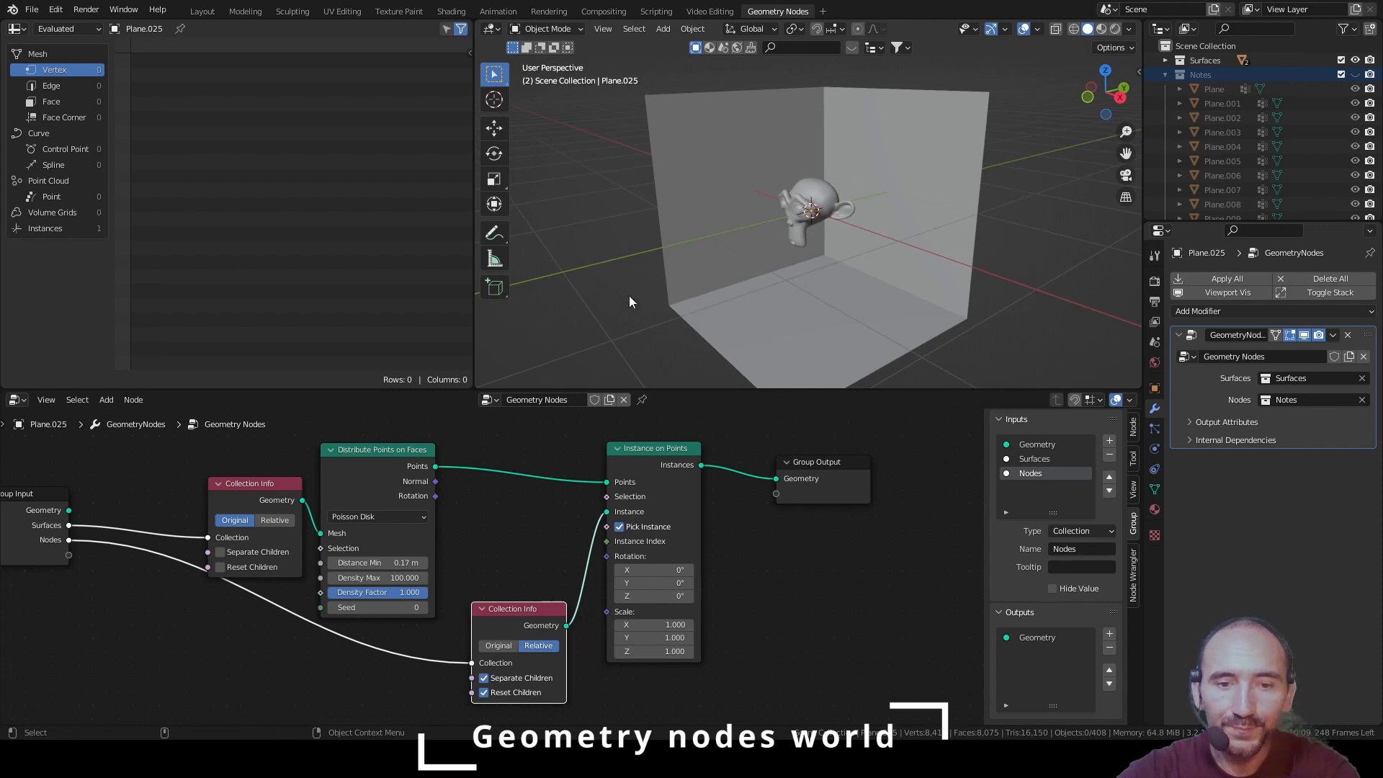
Inspect the note instances on the room and monkey, and move Instance on Points farther from Distribute Points on Faces
left_click(641, 459)
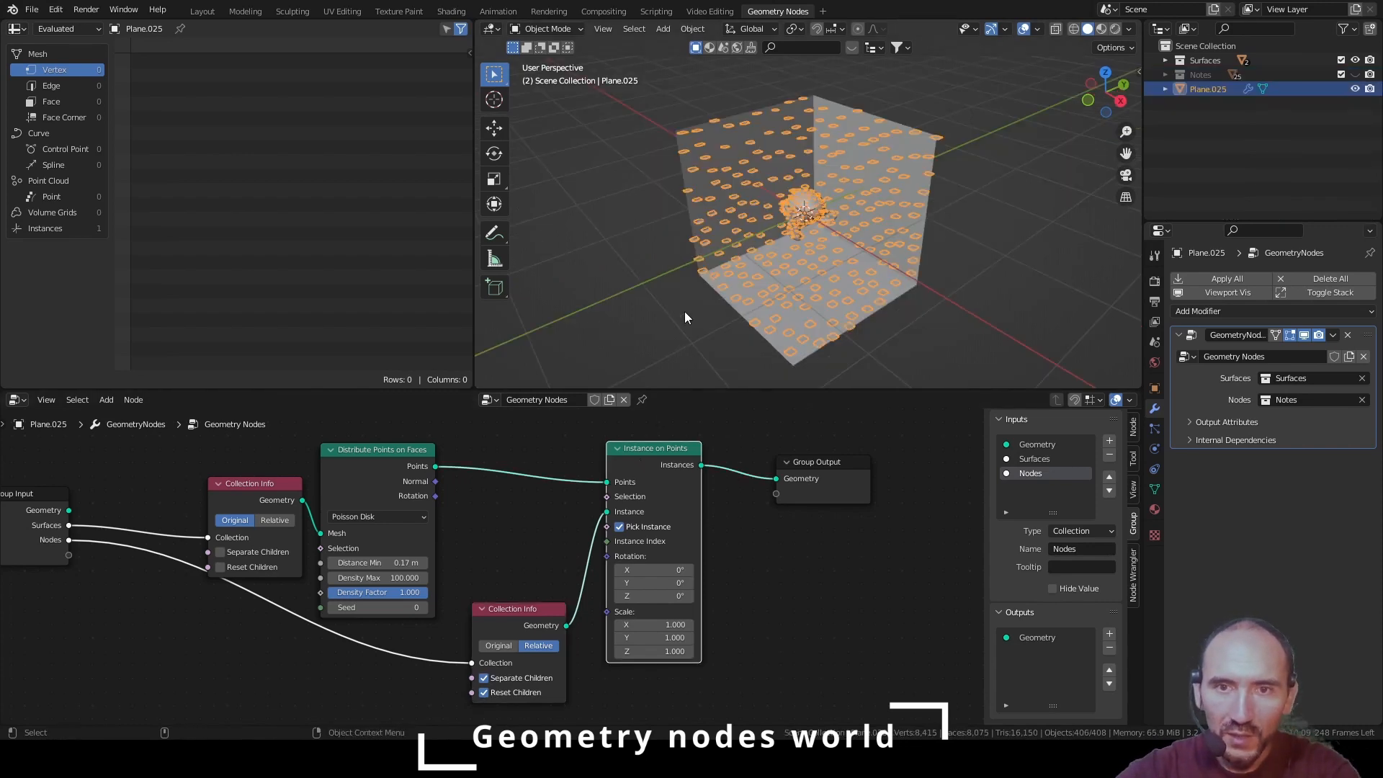
scroll(684, 311, "up", 6)
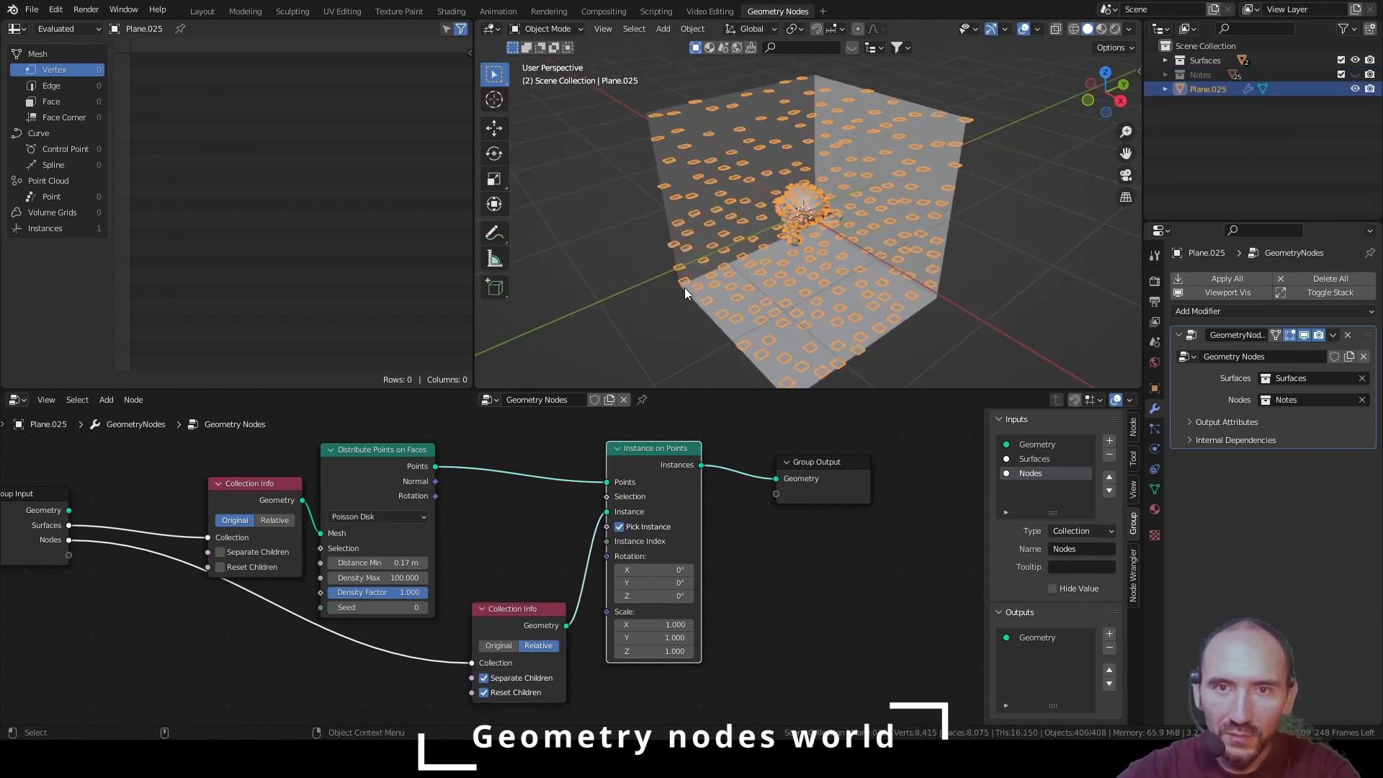
middle_click_drag(753, 255, 594, 187)
left_click(590, 186)
middle_click_drag(778, 165, 777, 130)
key("a")
middle_click_drag(781, 228, 861, 173)
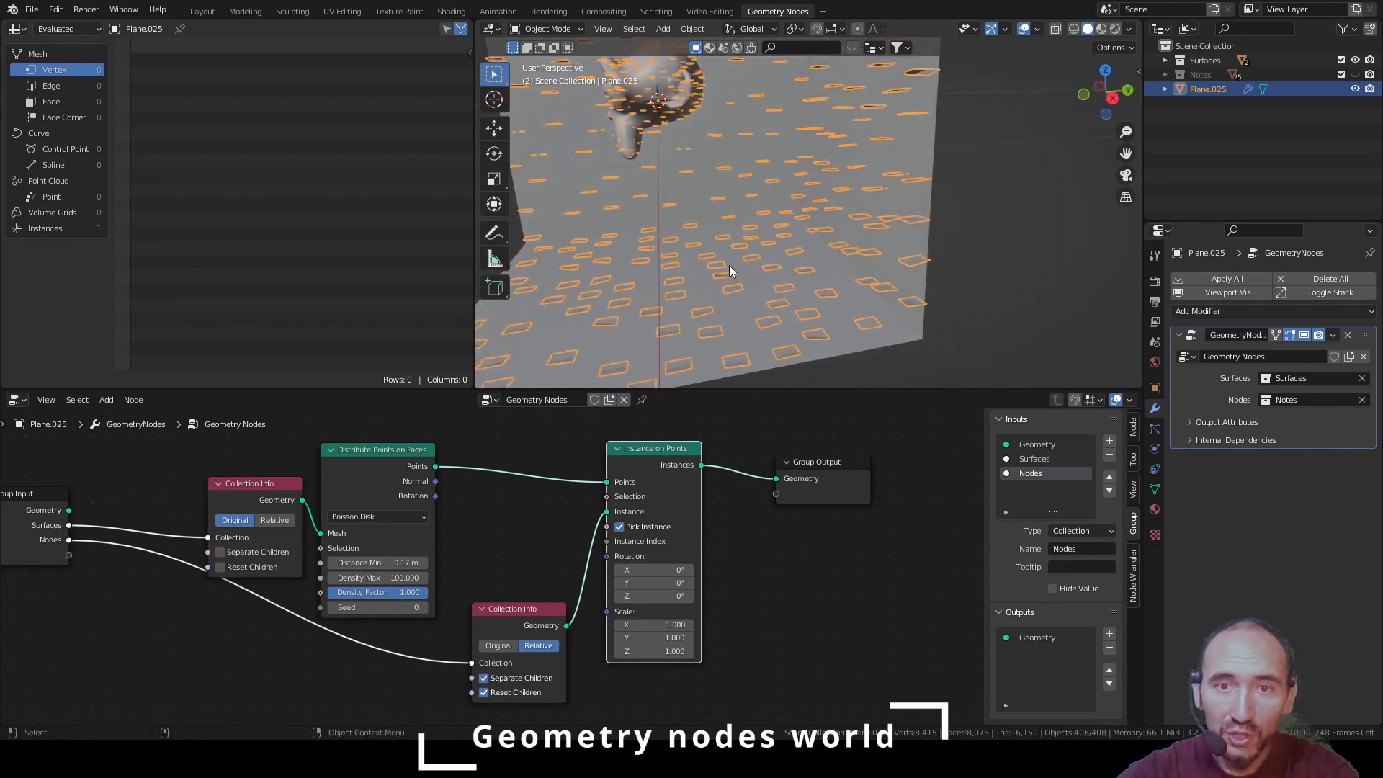
middle_click_drag(498, 513, 504, 517)
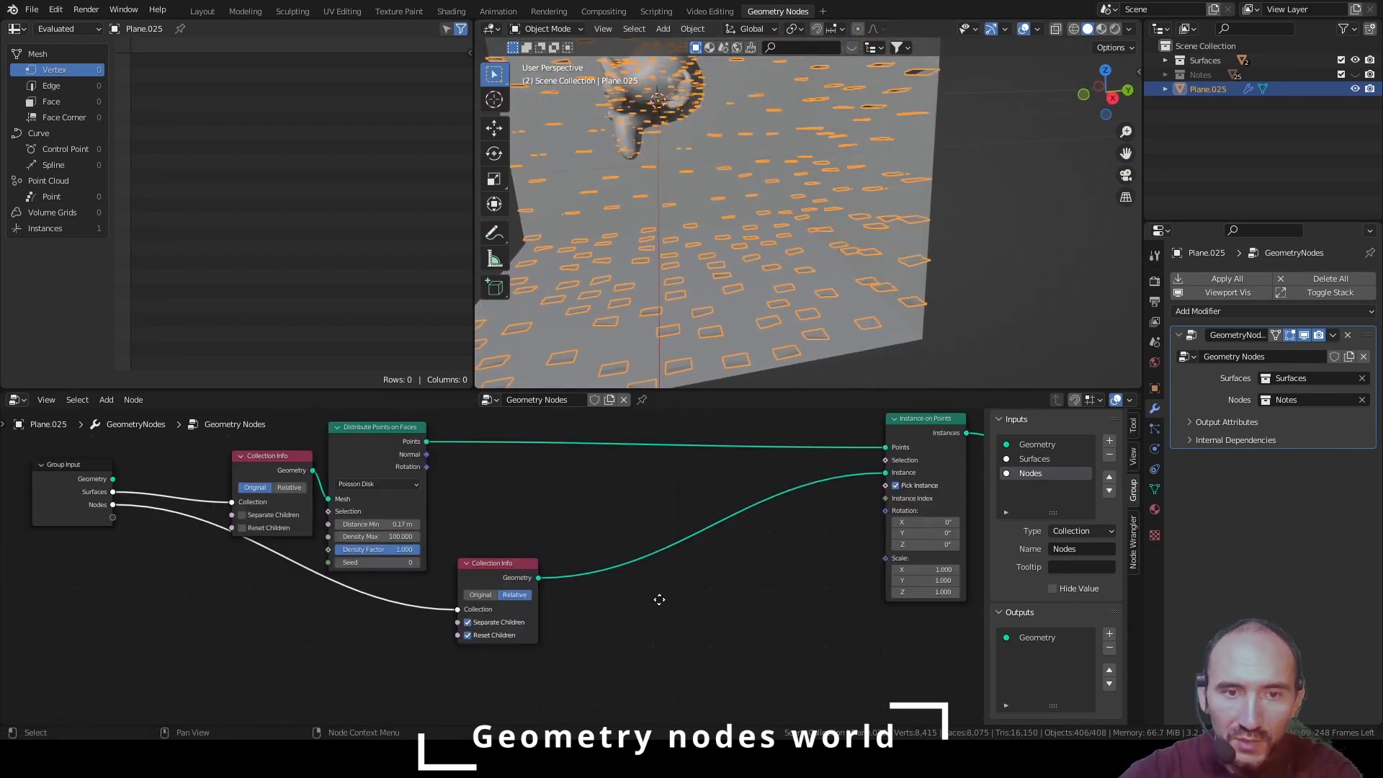
Add an Align Euler to Vector node and place it just before Instance on Points, below the instance link
middle_click_drag(658, 599, 487, 641)
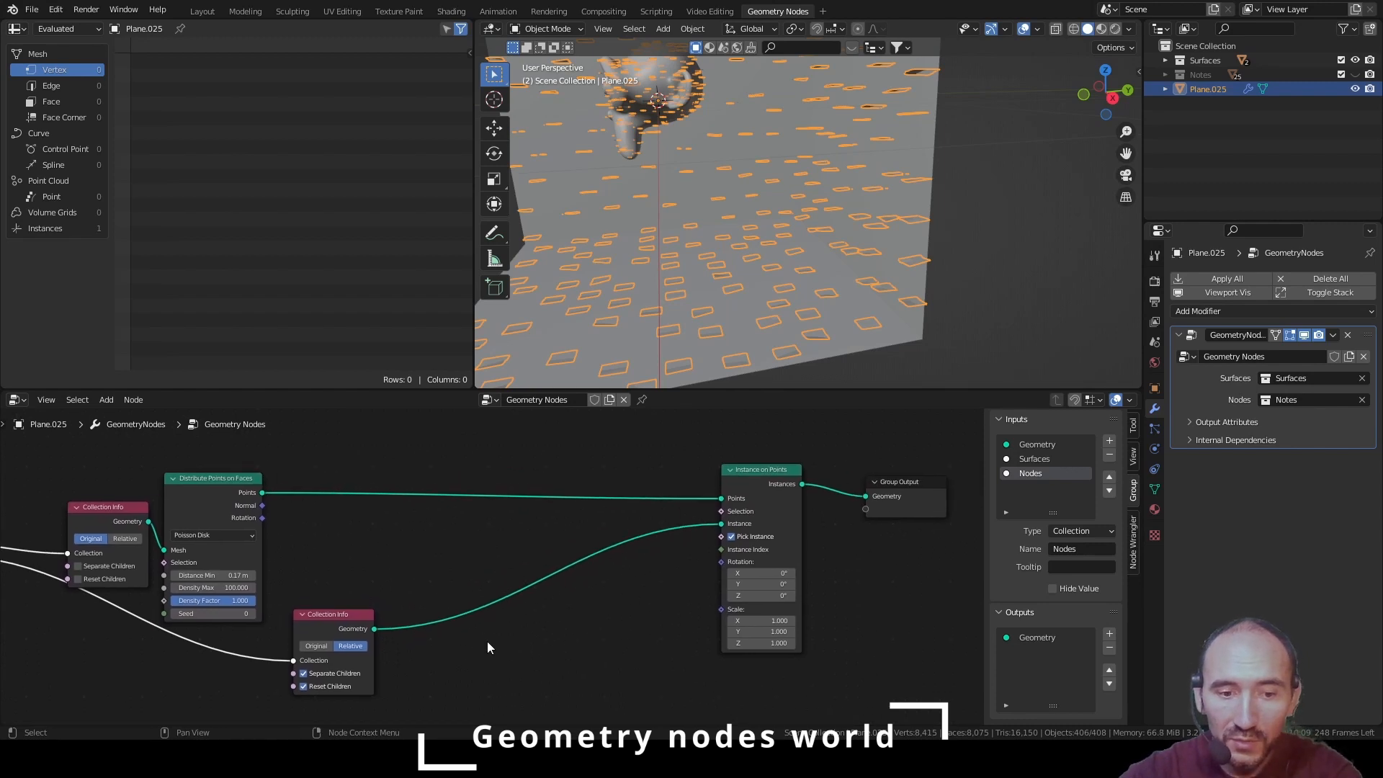
key("F3")
type("eule")
key("Down")
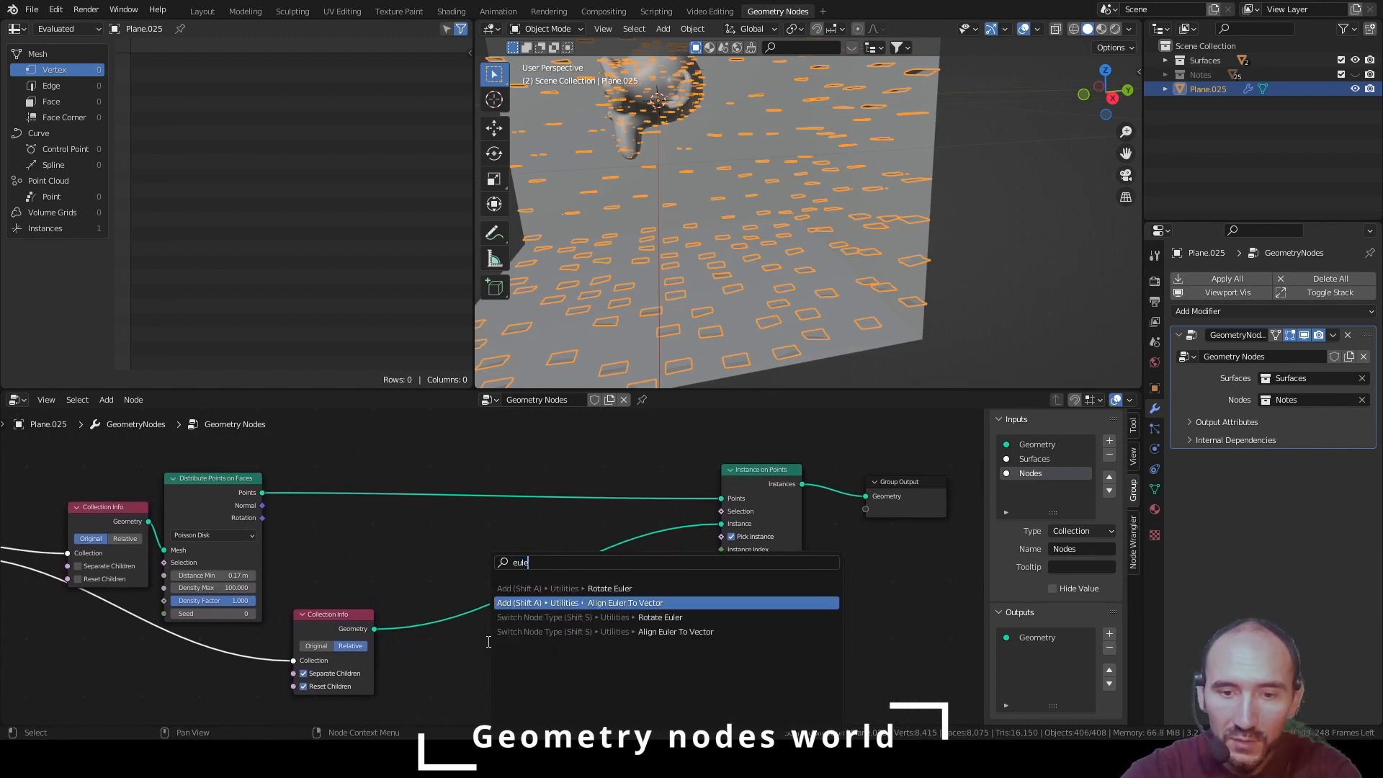
key("Return")
left_click(581, 578)
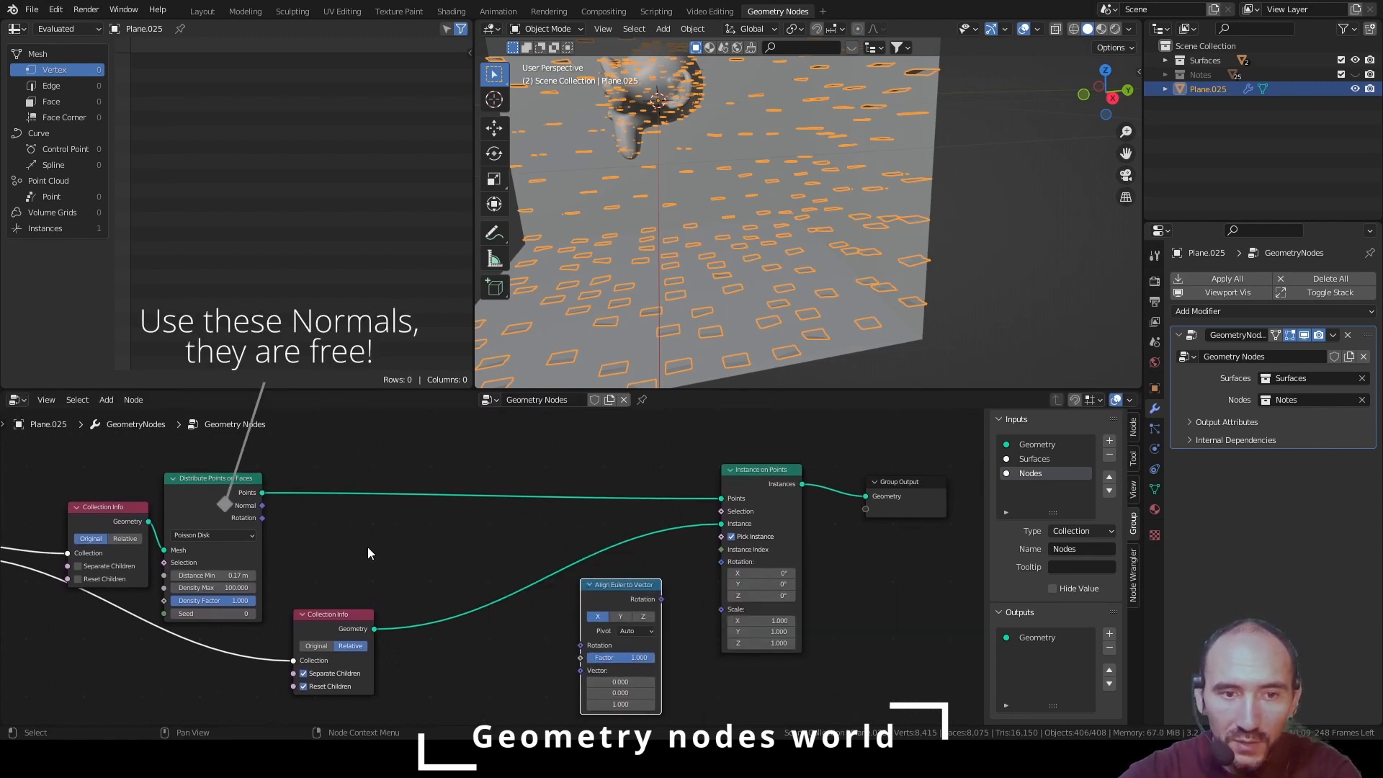
Wire Align Euler to Vector between the distributed points' Normal and the Rotation of Instance on Points, aligning on the Z axis
left_click_drag(263, 506, 581, 670)
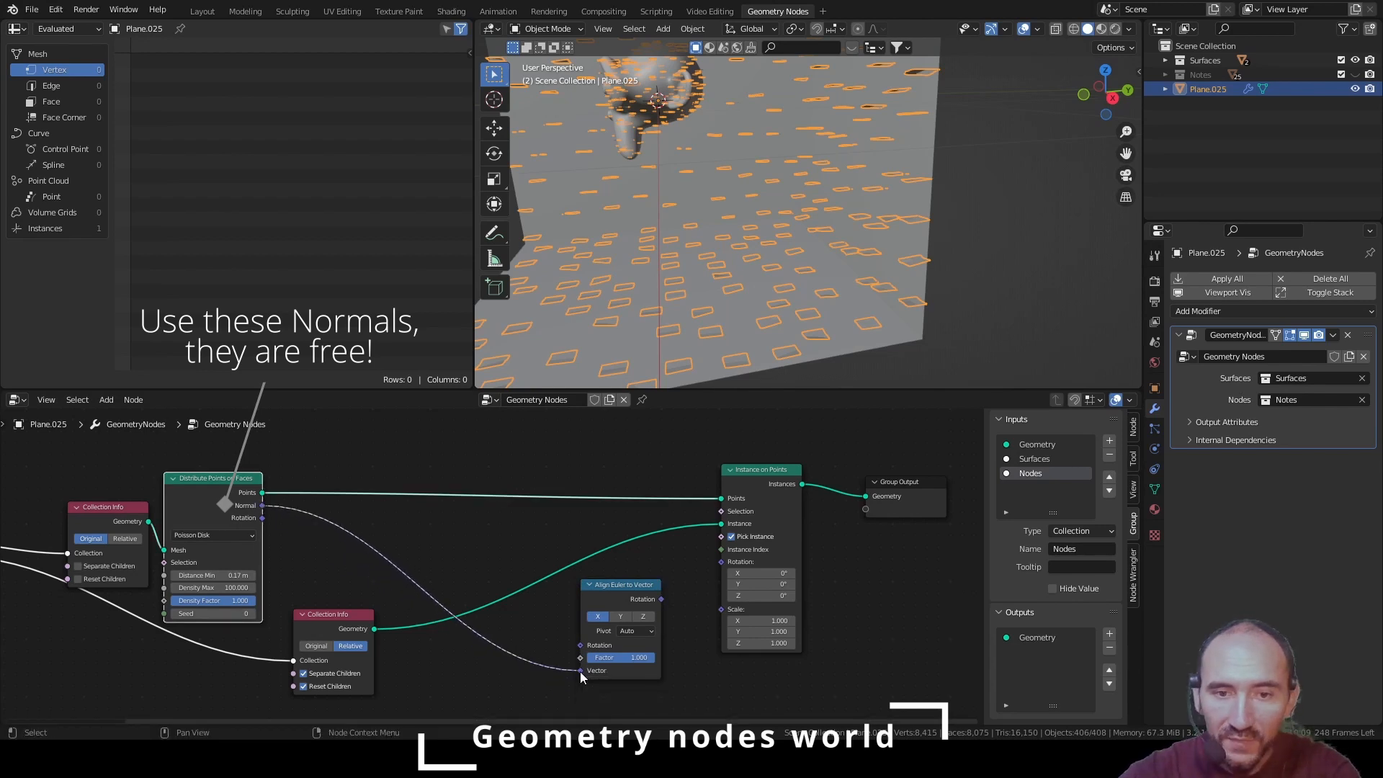
left_click_drag(662, 599, 732, 567)
middle_click_drag(765, 279, 867, 243)
left_click(621, 617)
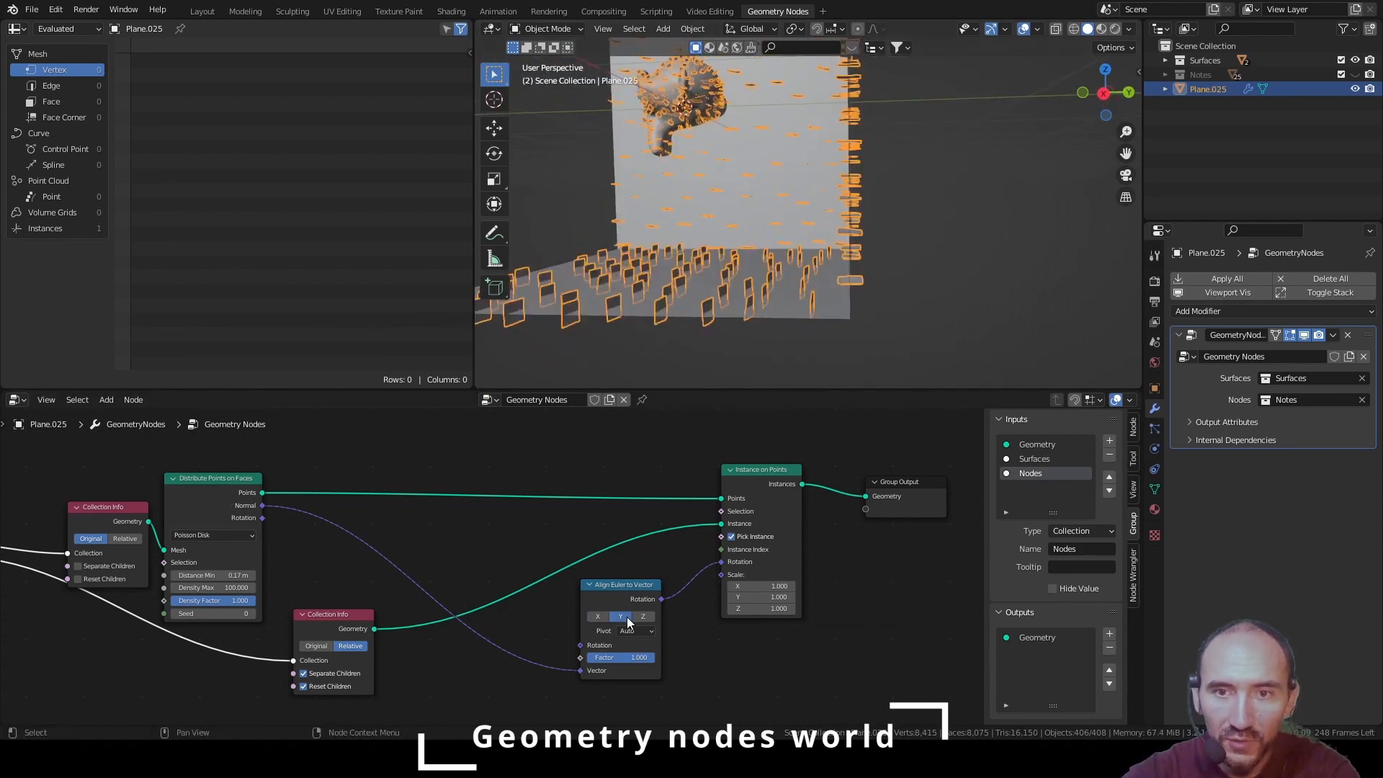
left_click(641, 618)
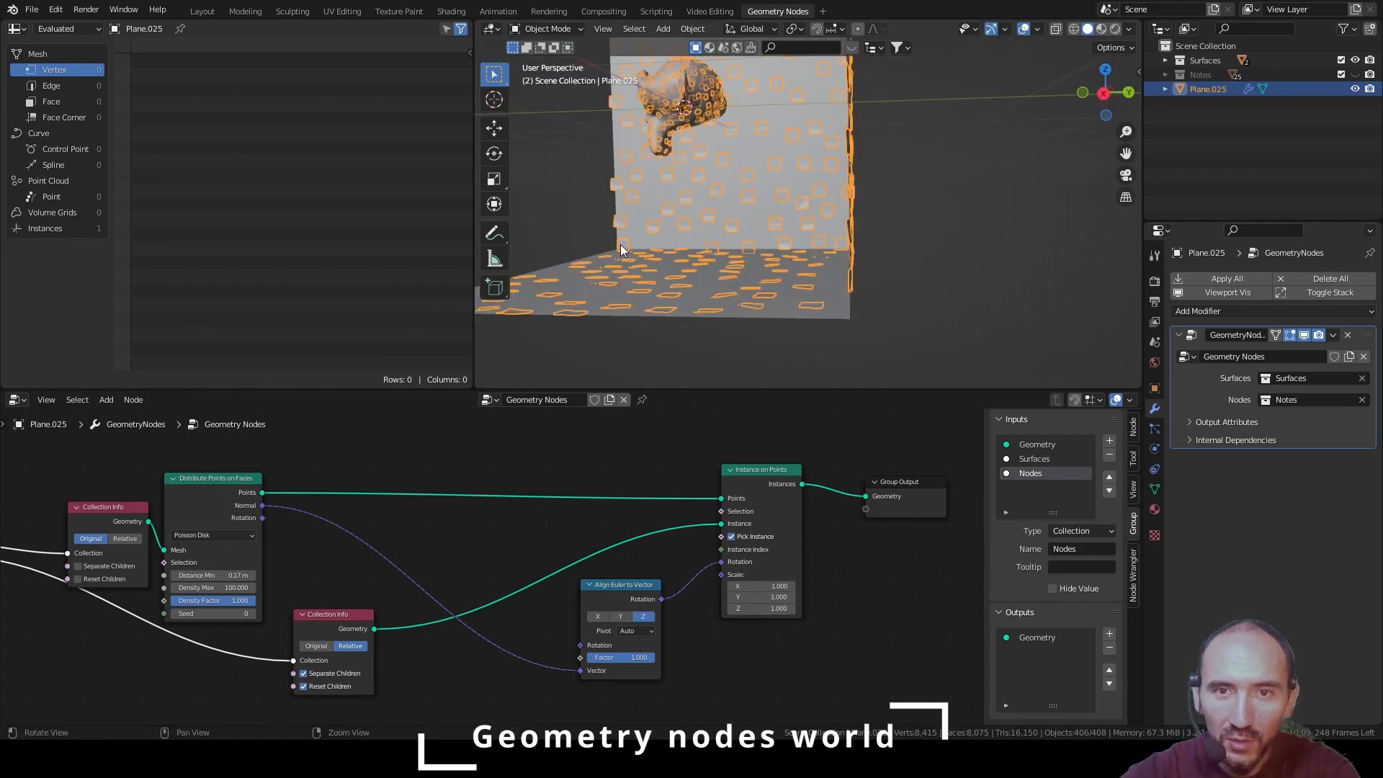
Examine how the aligned notes sit on the walls, floor and monkey, then check the wall's upper edge close up from the front
middle_click_drag(620, 245, 765, 278)
middle_click_drag(682, 223, 879, 272, "shift")
scroll(826, 227, "down", 3)
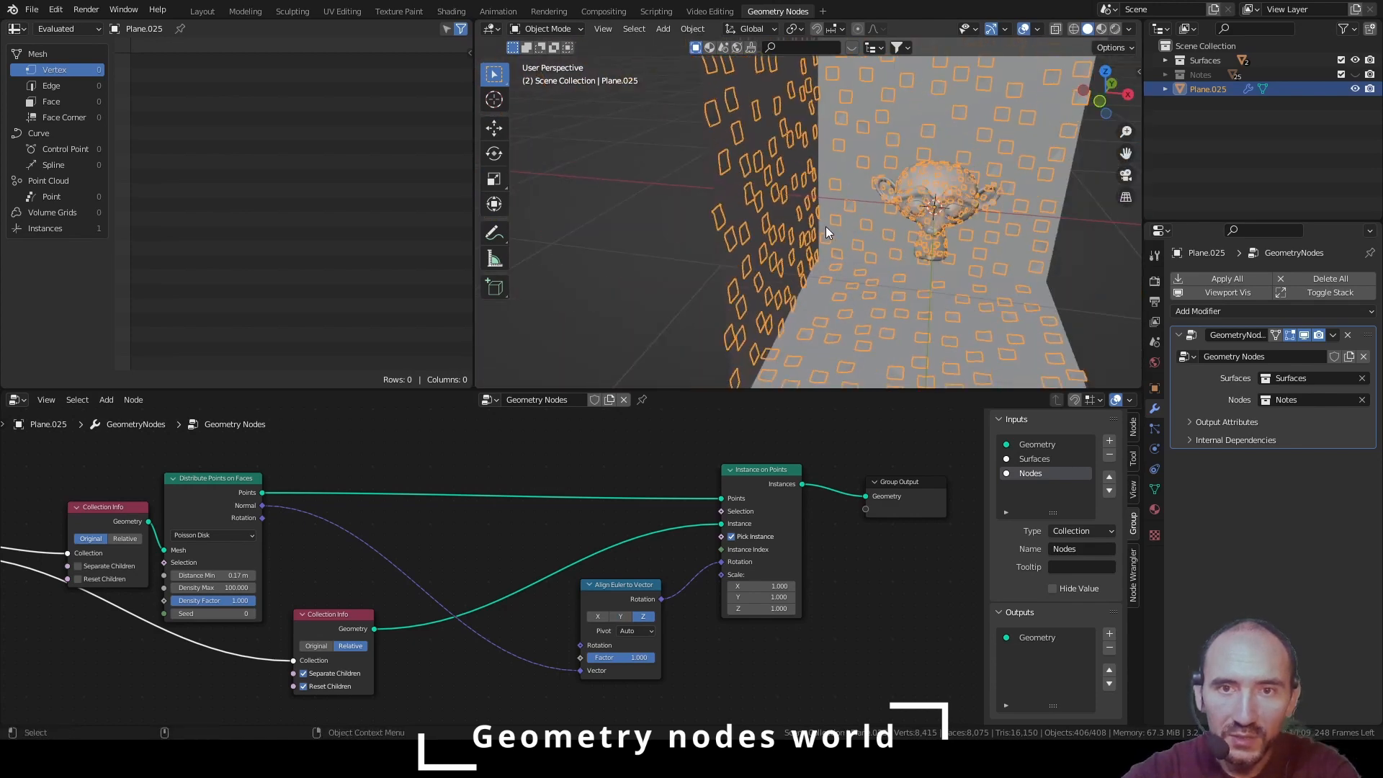
mouse_move(825, 227)
middle_mouse_down("shift")
mouse_move(819, 292)
mouse_move(827, 242)
middle_mouse_up("shift")
key("KP_1")
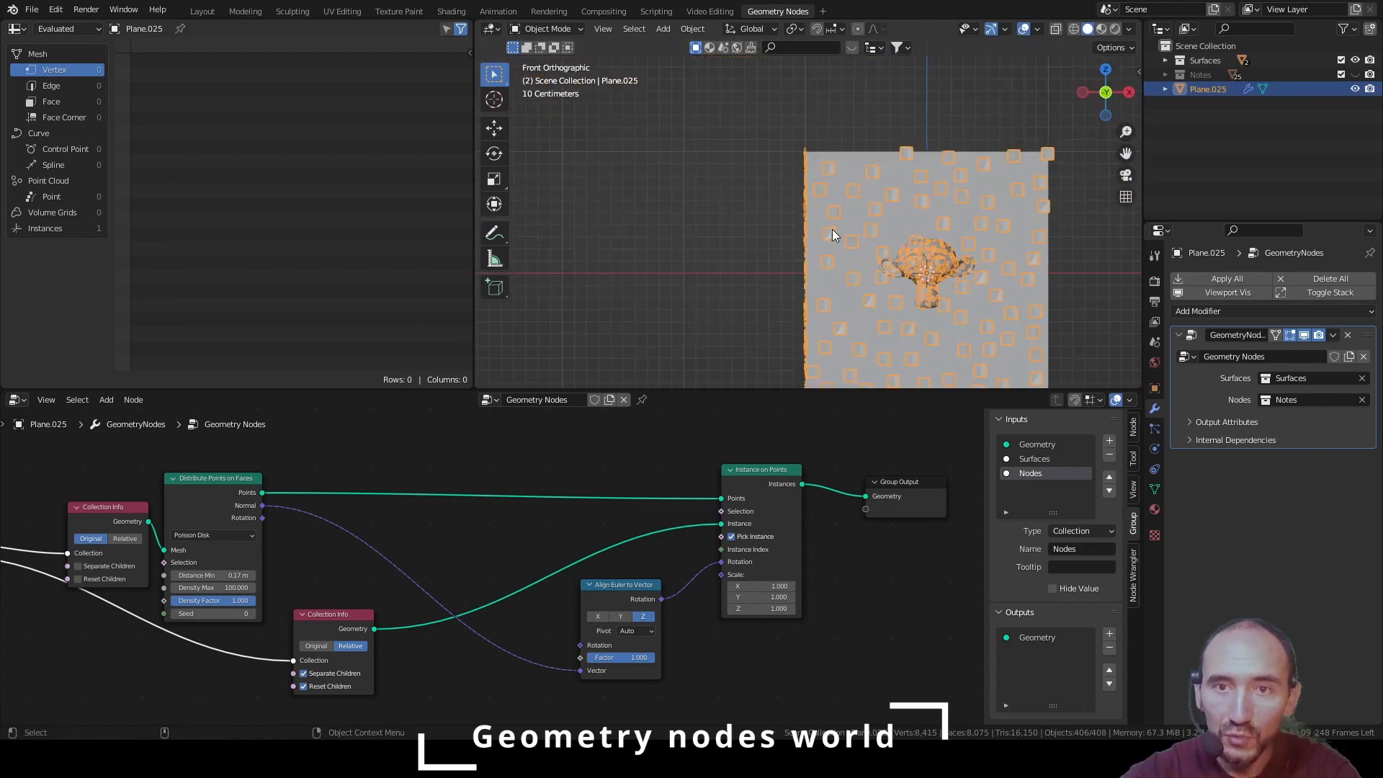
scroll(812, 184, "up", 5)
middle_click_drag(828, 162, 820, 258, "shift")
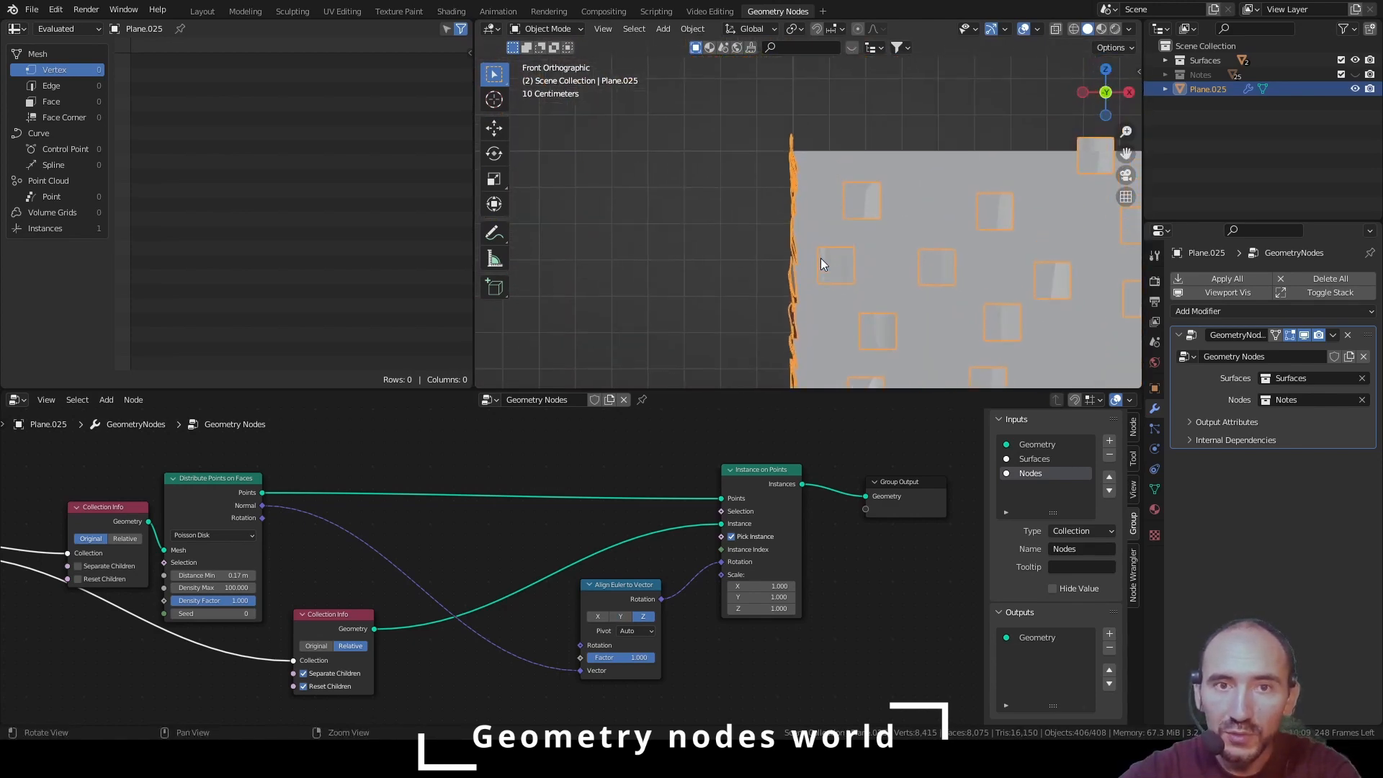
scroll(835, 202, "up", 2)
middle_click_drag(857, 163, 850, 210, "shift")
scroll(846, 203, "up", 3)
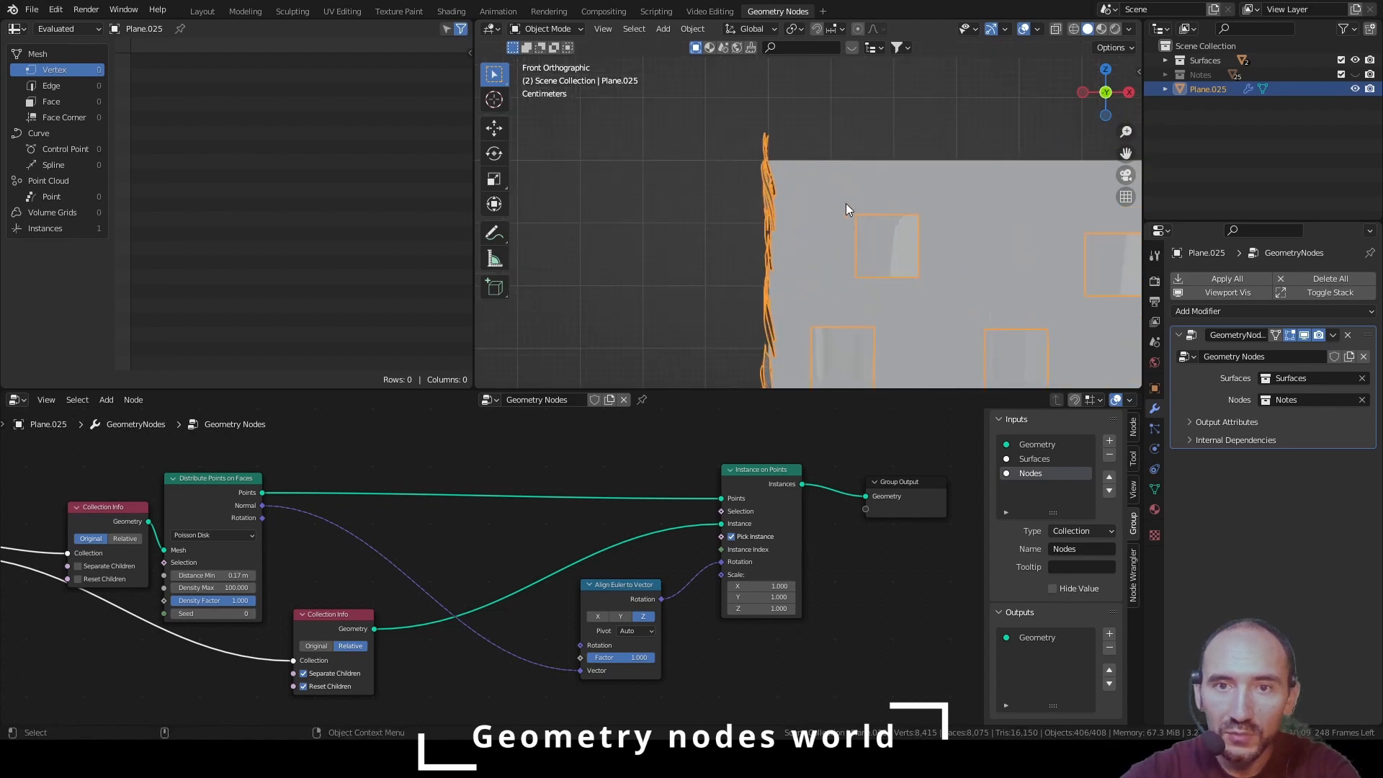
middle_click_drag(830, 152, 793, 229, "shift")
scroll(795, 190, "up", 3)
Switch the 3D view to wireframe and reselect the note instances to check them against the wall plane
key("shift+z")
left_click(781, 201)
scroll(772, 195, "up", 2)
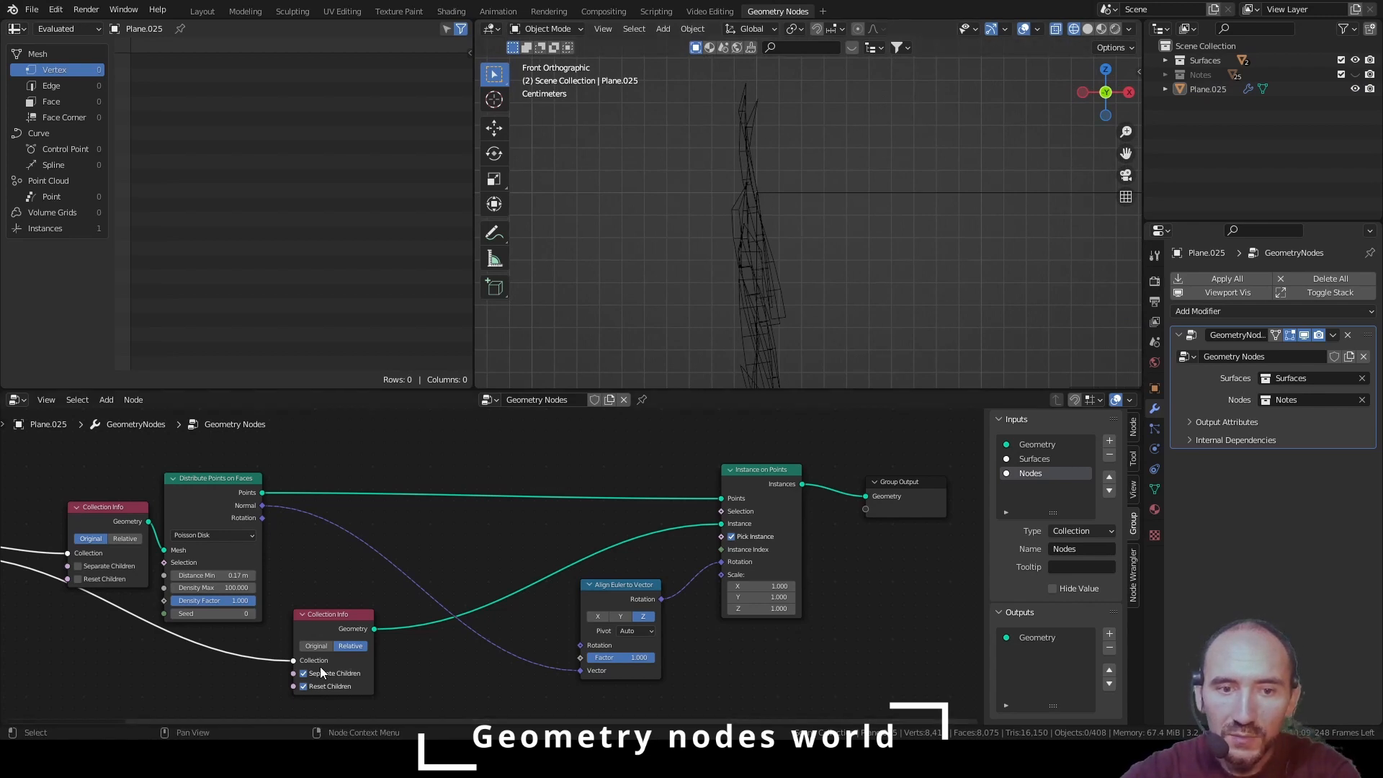
left_click(757, 207)
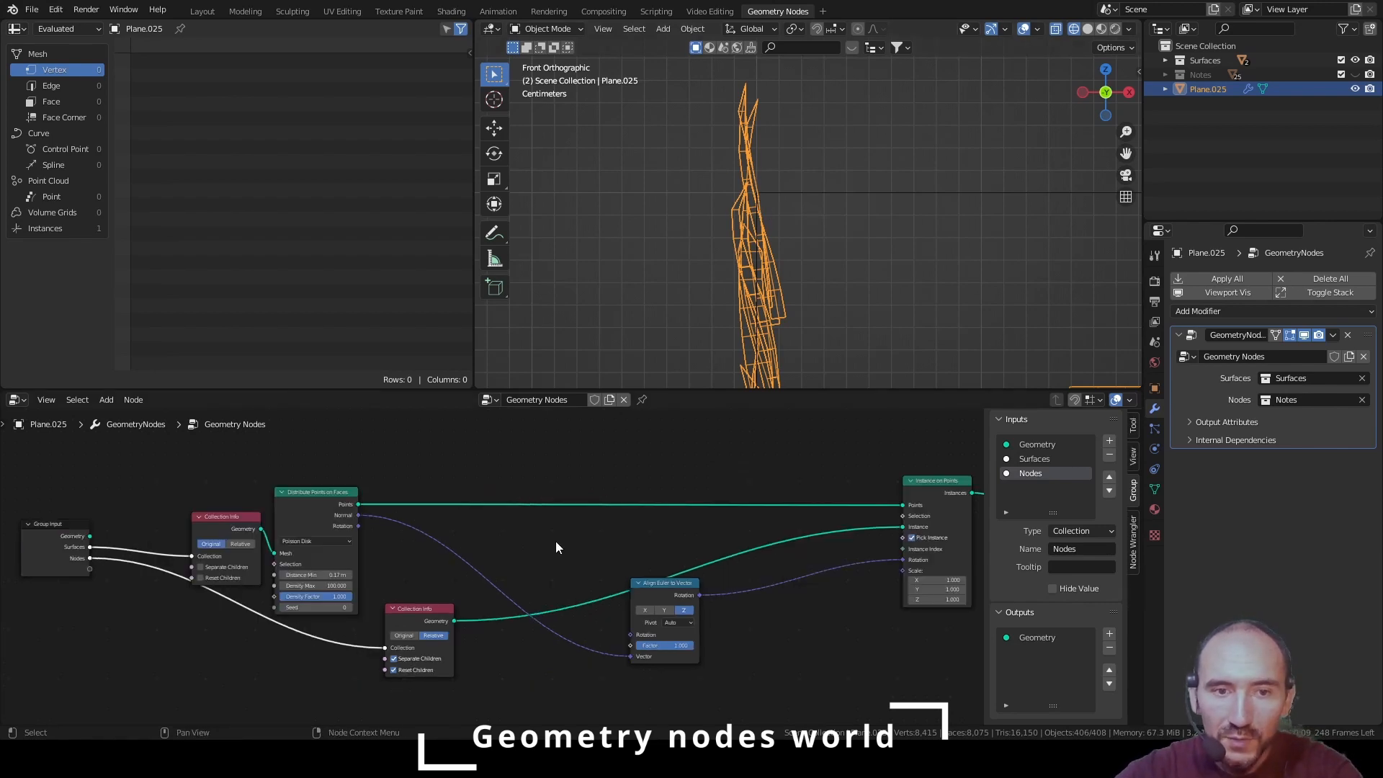
Insert a Set Position node into the link between Distribute Points on Faces and Instance on Points
middle_click_drag(529, 547, 457, 563)
scroll(509, 546, "up", 2)
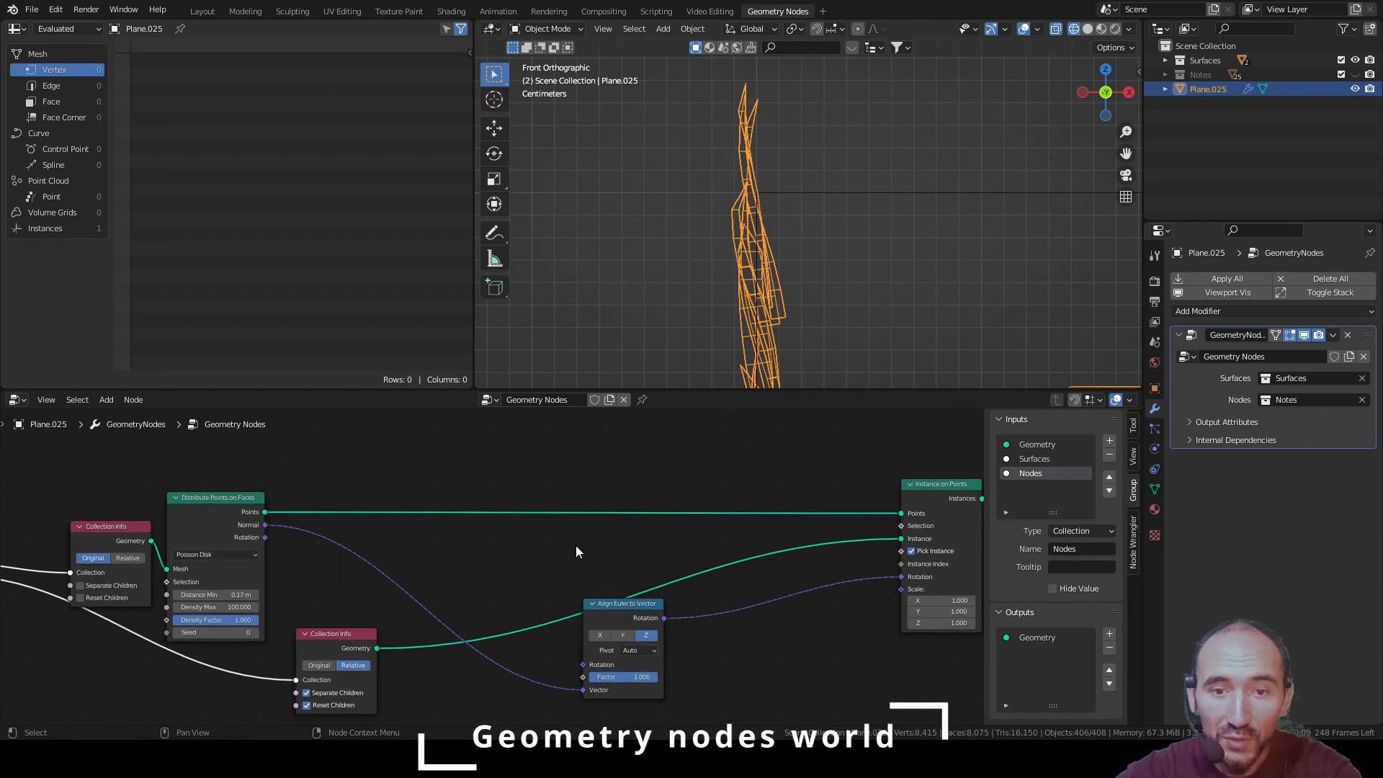
middle_click_drag(576, 546, 480, 539)
key("F3")
type("set pos")
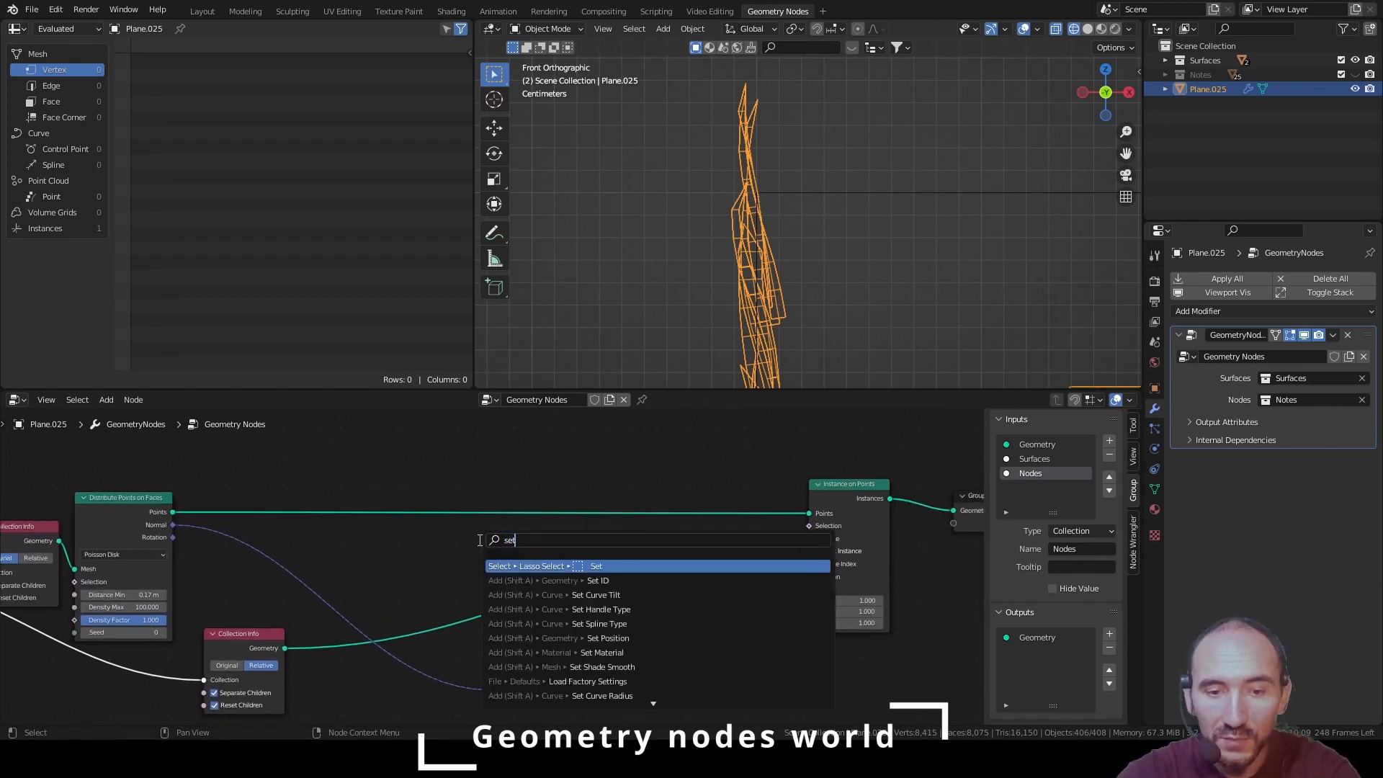
key("Return")
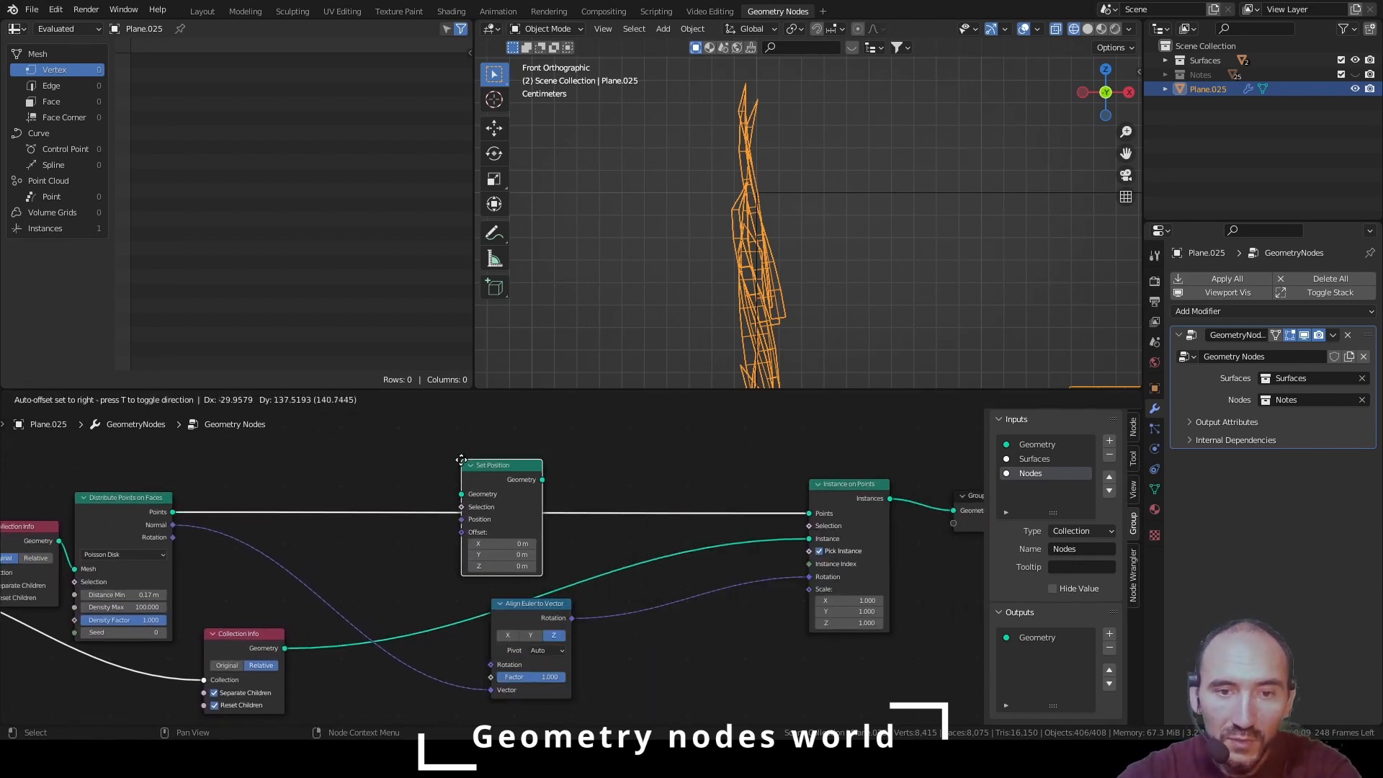
left_click(462, 462)
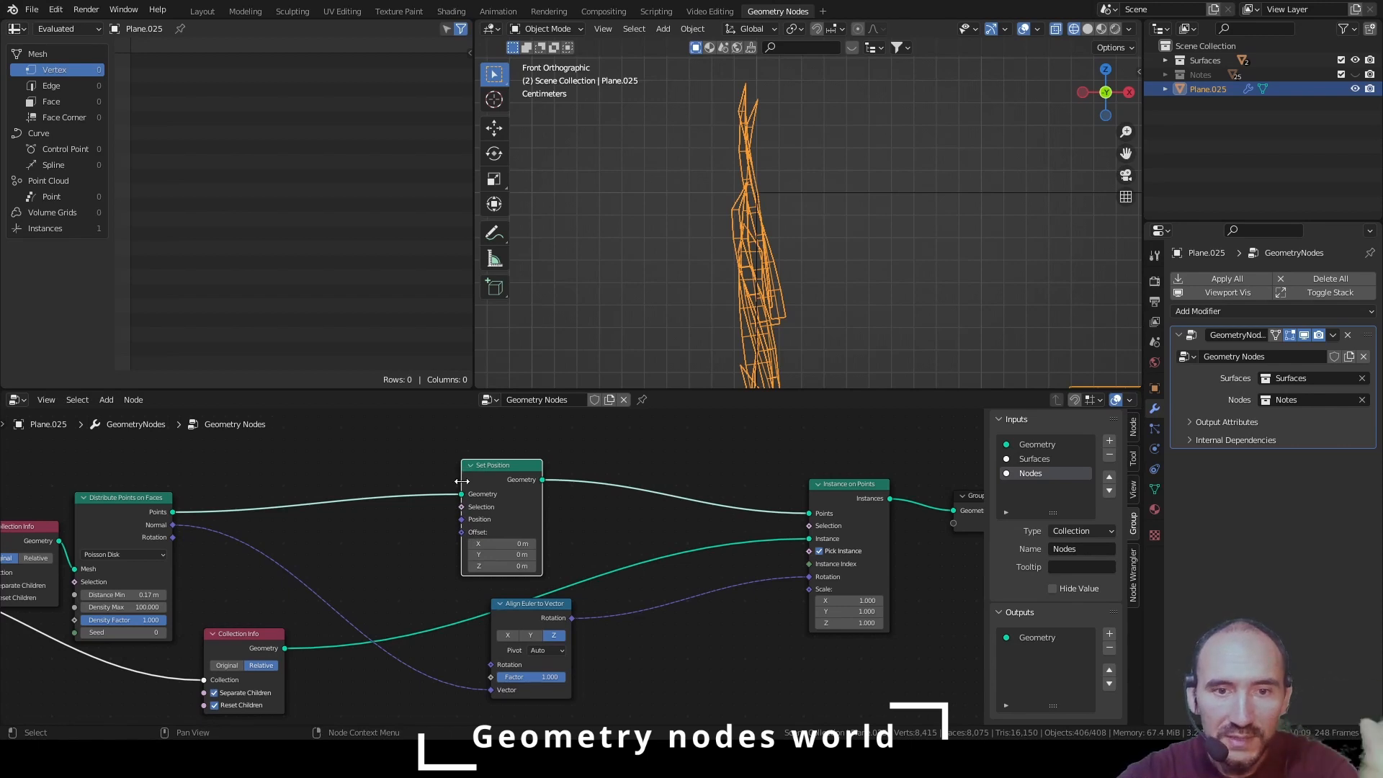
Add a Vector Math node set to Add below the node chain and shift Set Position to make room
key("F3")
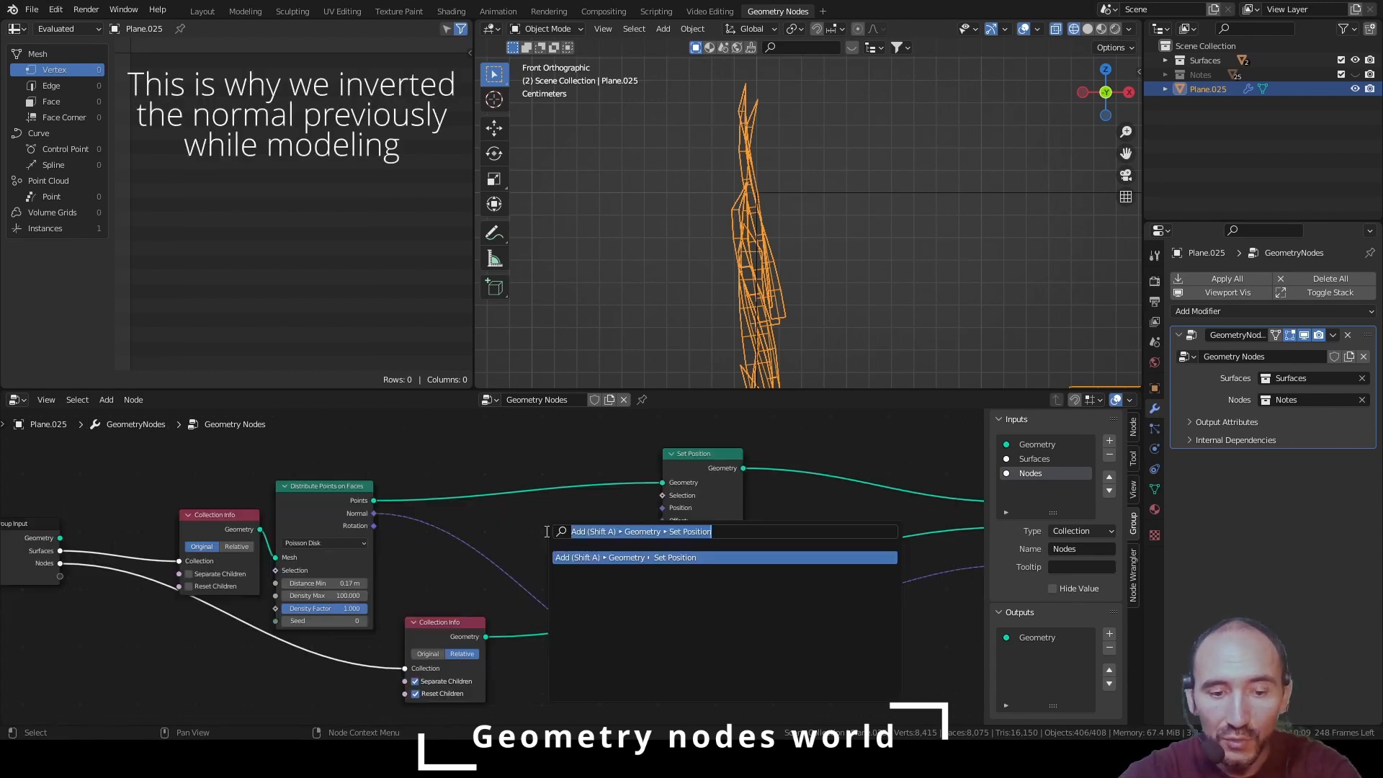
type("vector add")
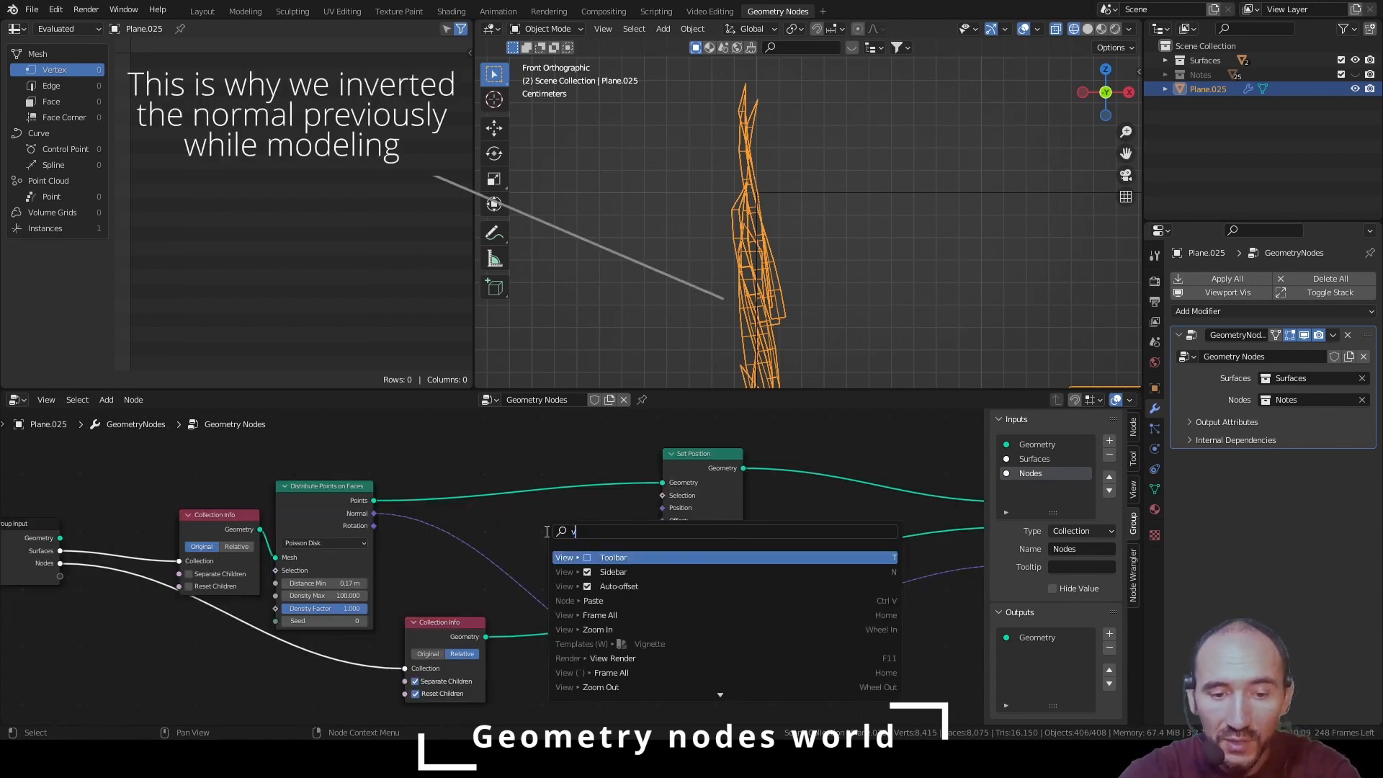
key("Return")
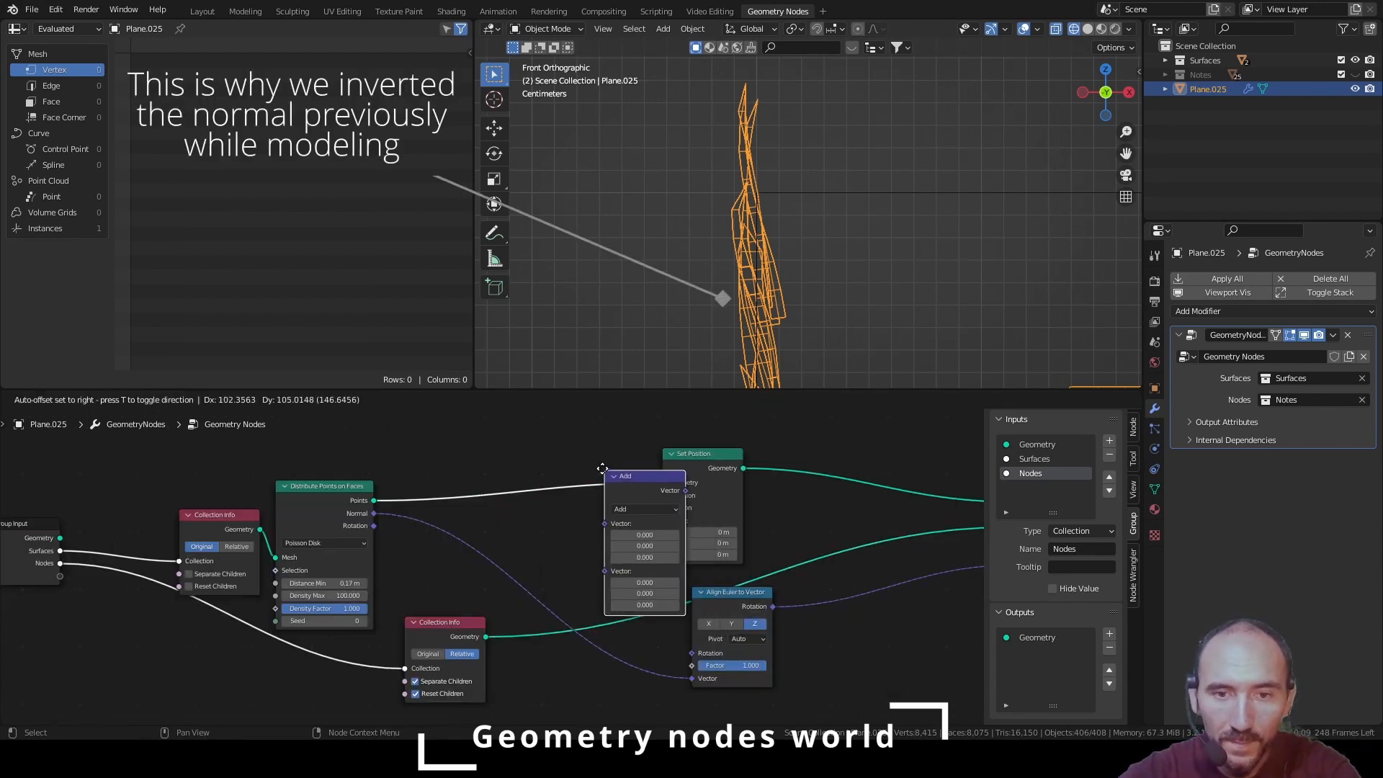
left_click(557, 686)
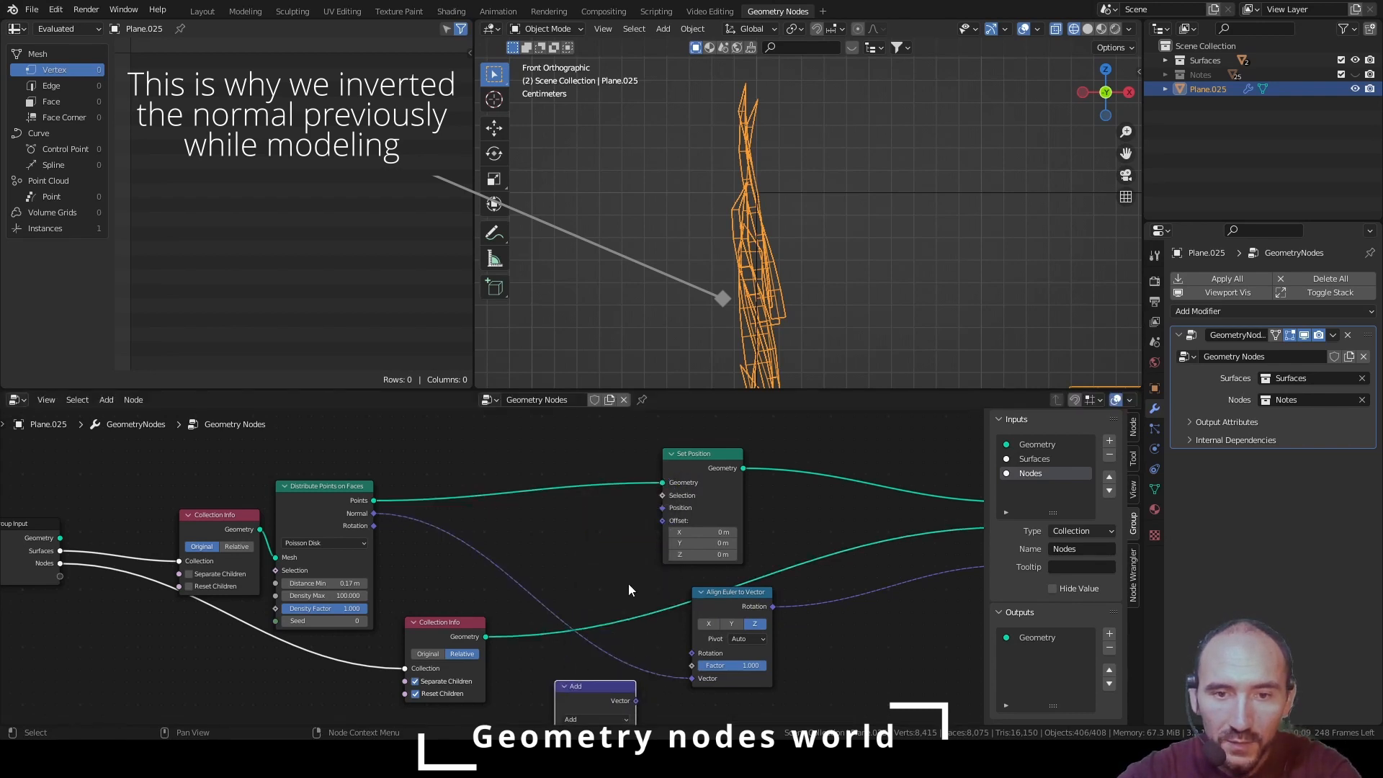
middle_click_drag(645, 592, 584, 520)
left_click_drag(678, 440, 755, 491)
middle_click_drag(580, 616, 562, 565)
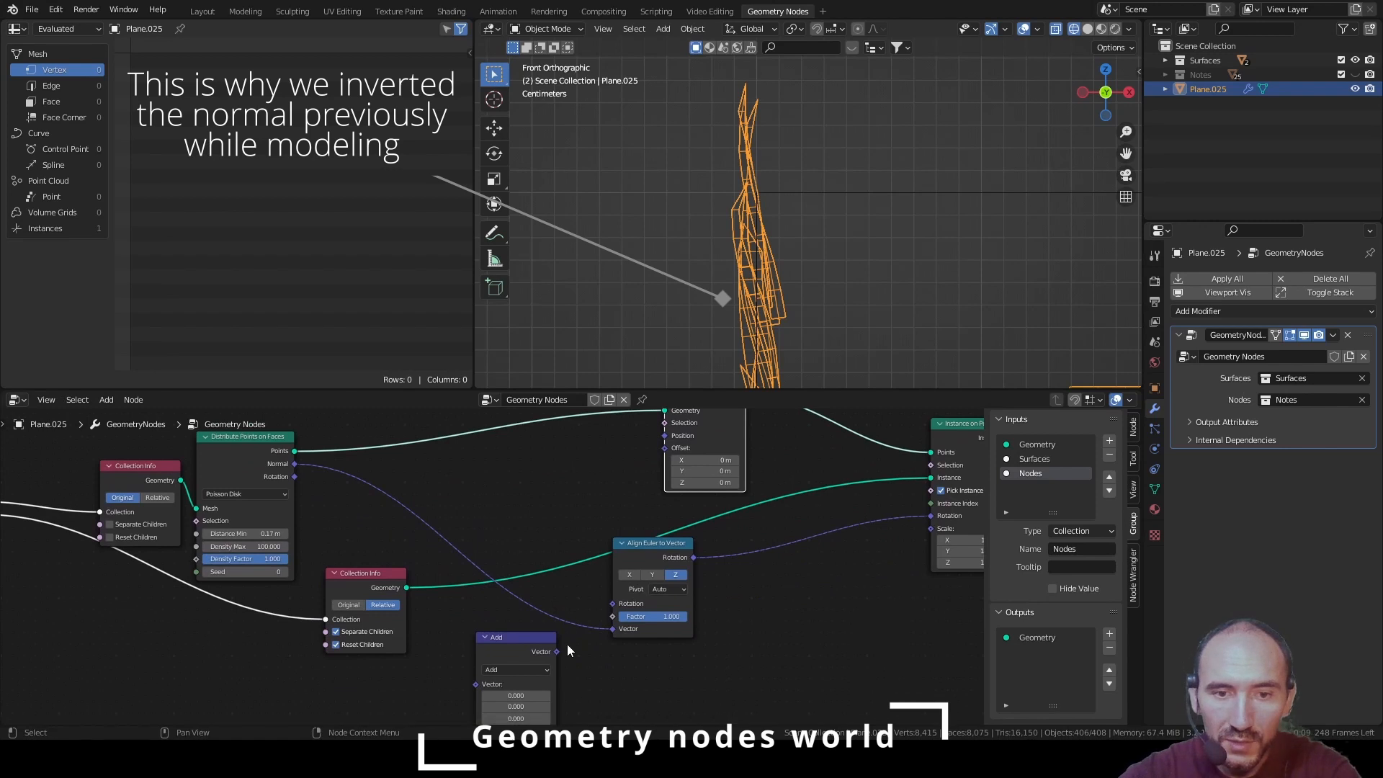
Wire the Vector Math node between the distributed points' Normal and Set Position's Offset, with its operation set to Scale
left_click_drag(557, 651, 665, 448)
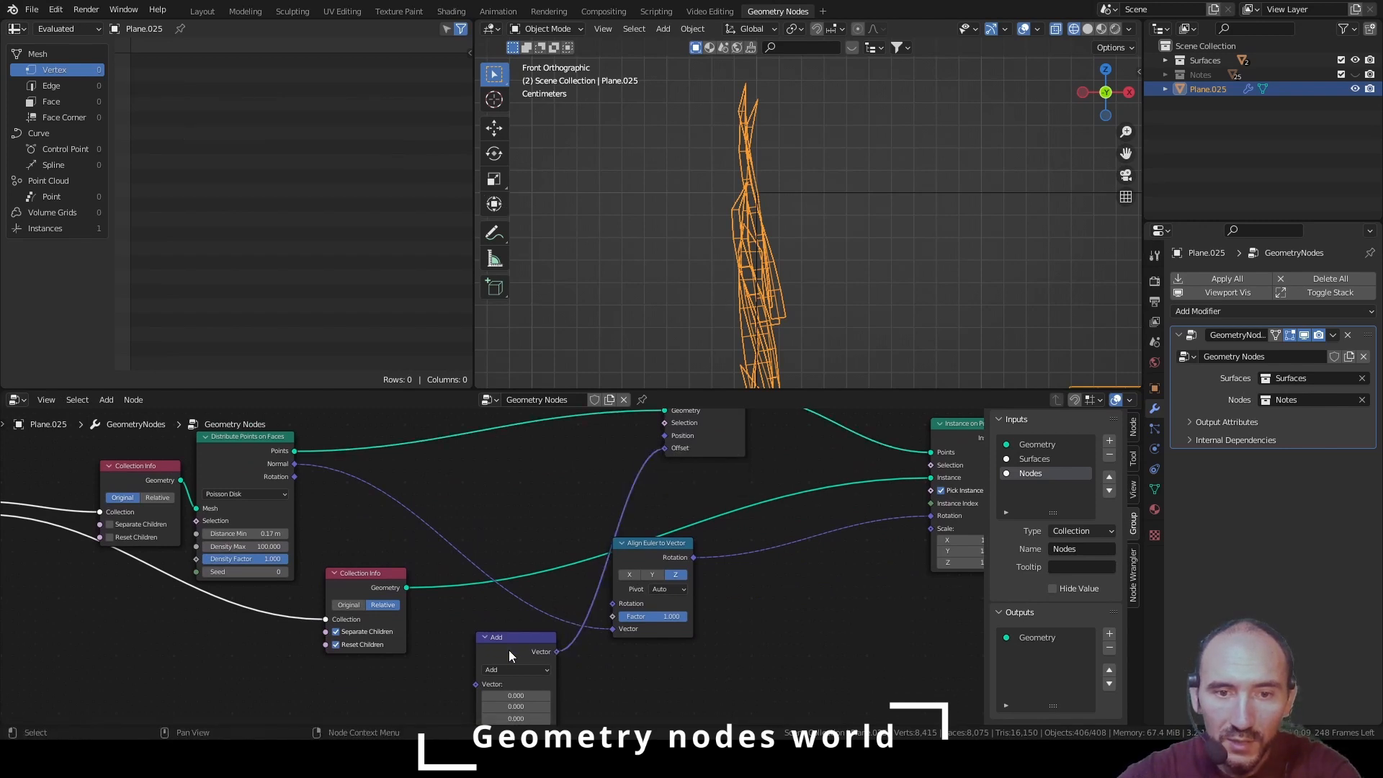
left_click_drag(509, 650, 550, 469)
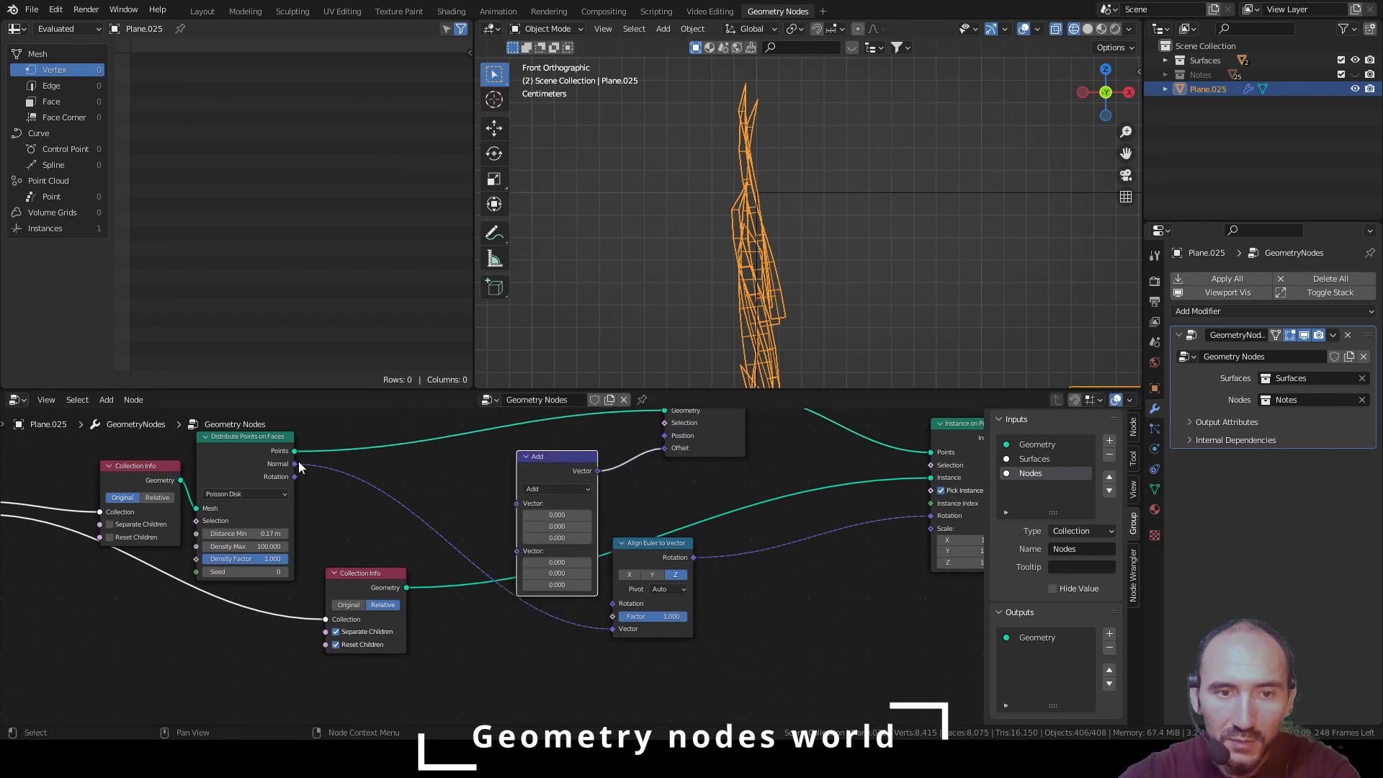
left_click_drag(295, 464, 514, 508)
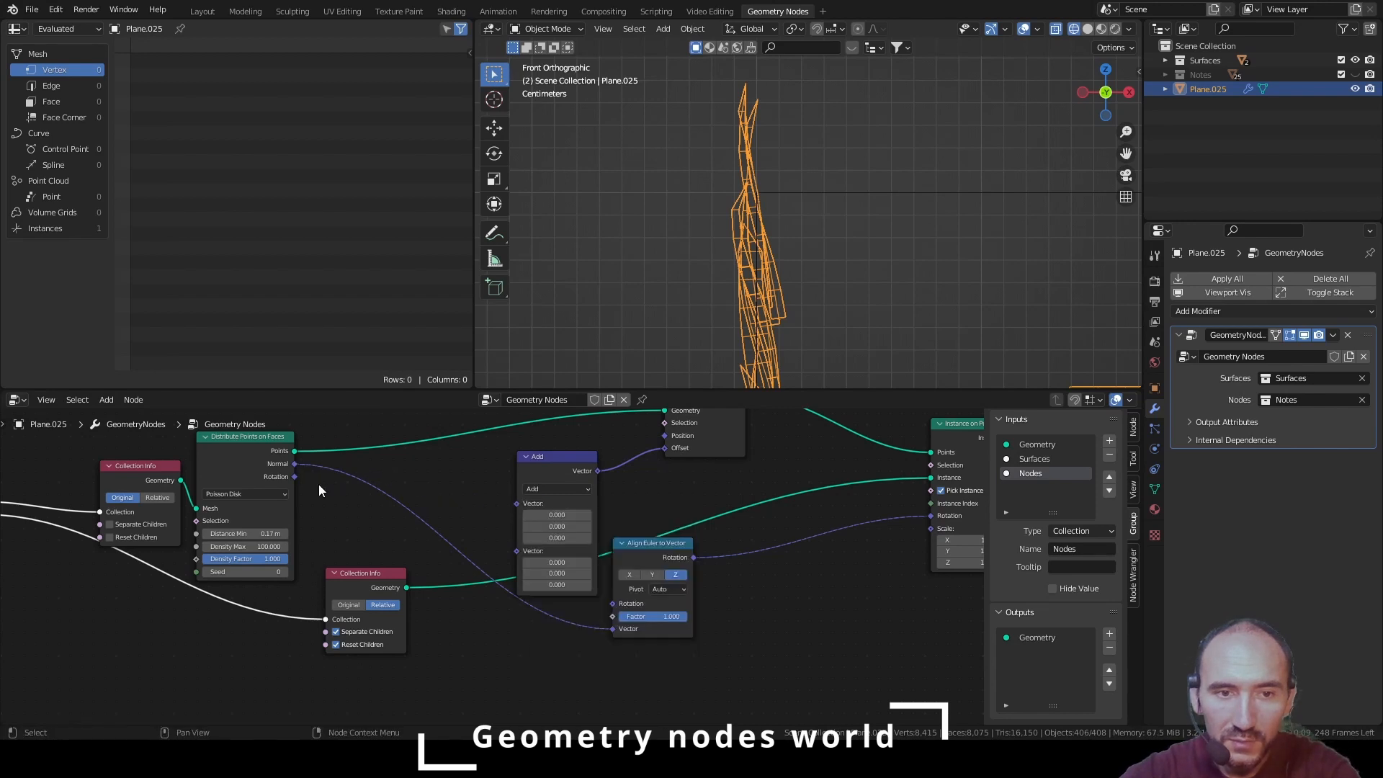
left_click_drag(296, 464, 515, 501)
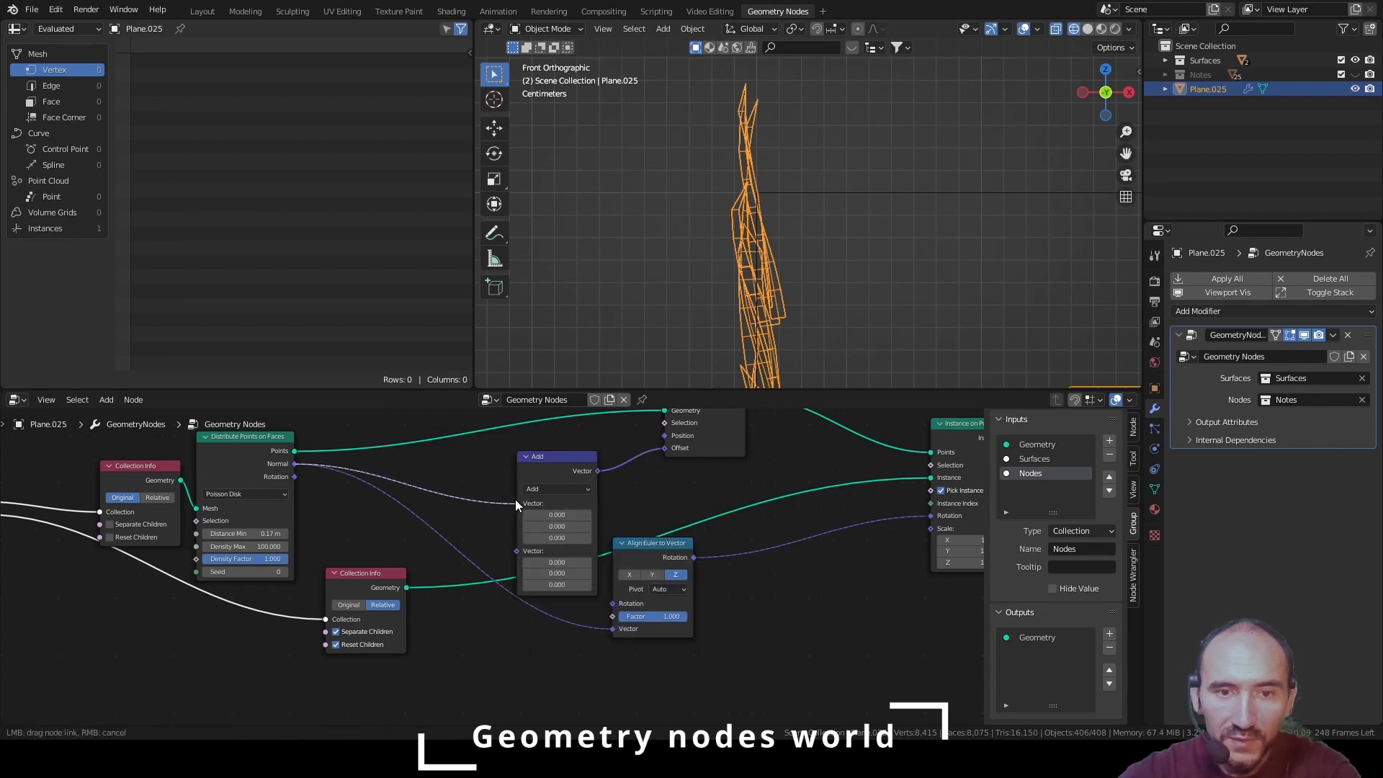
left_click(555, 489)
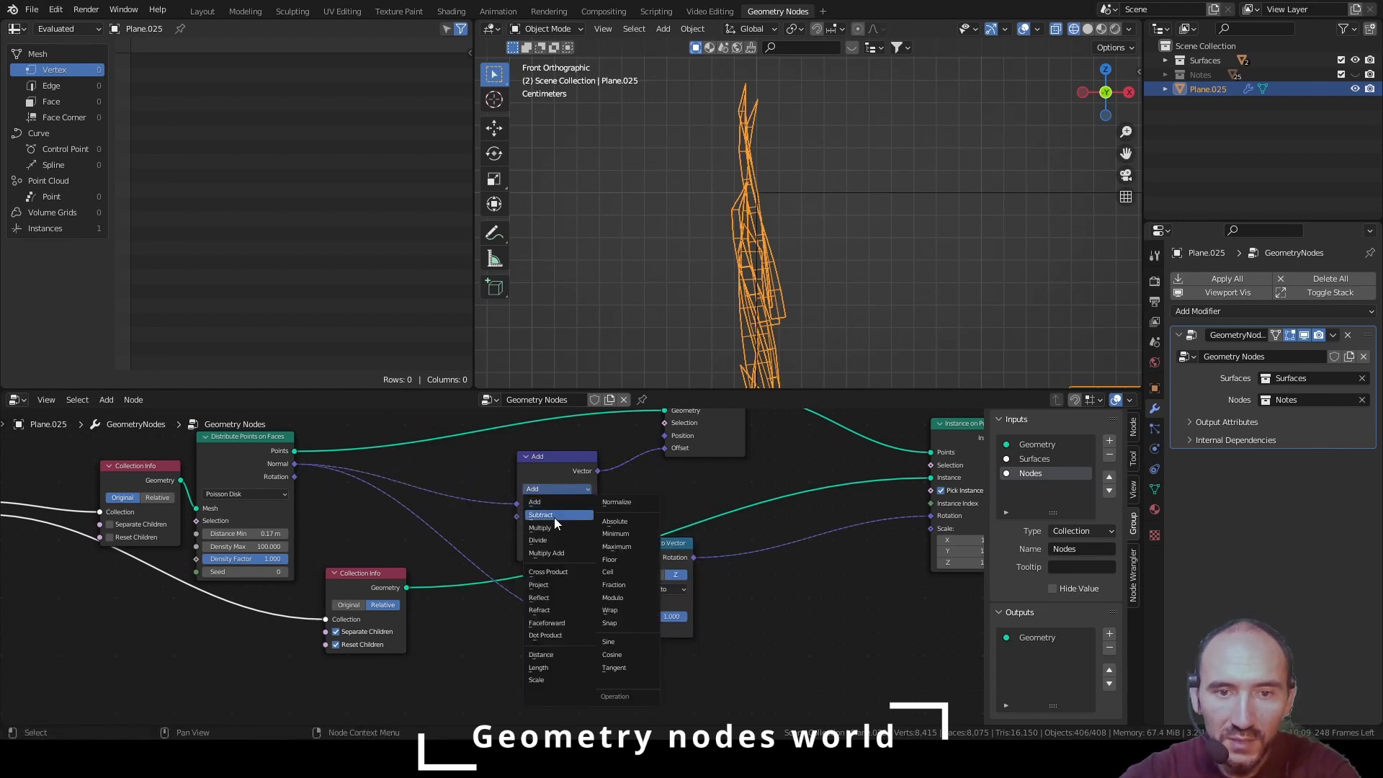
left_click(555, 680)
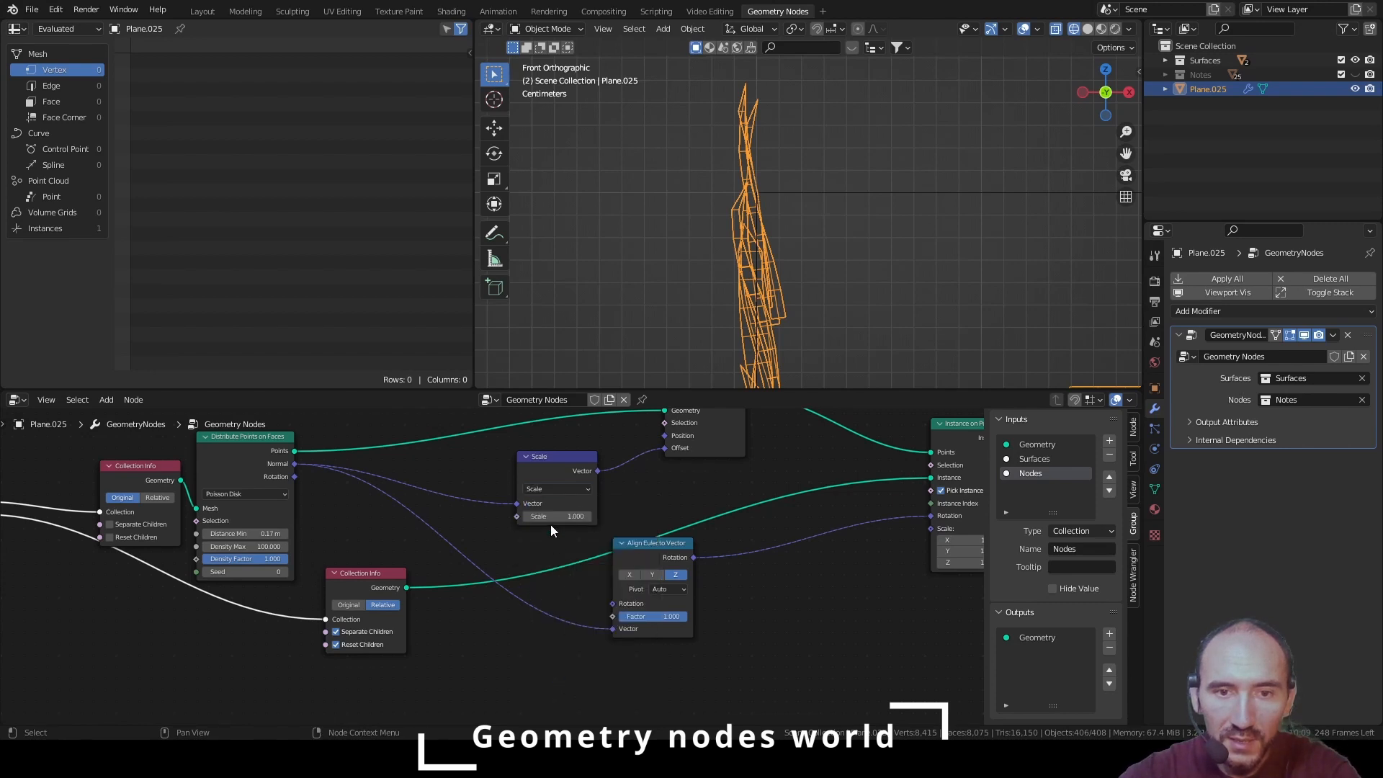
Nudge the Scale node upward and enable Separate Children on the Surfaces Collection Info node
middle_click_drag(617, 498, 578, 521)
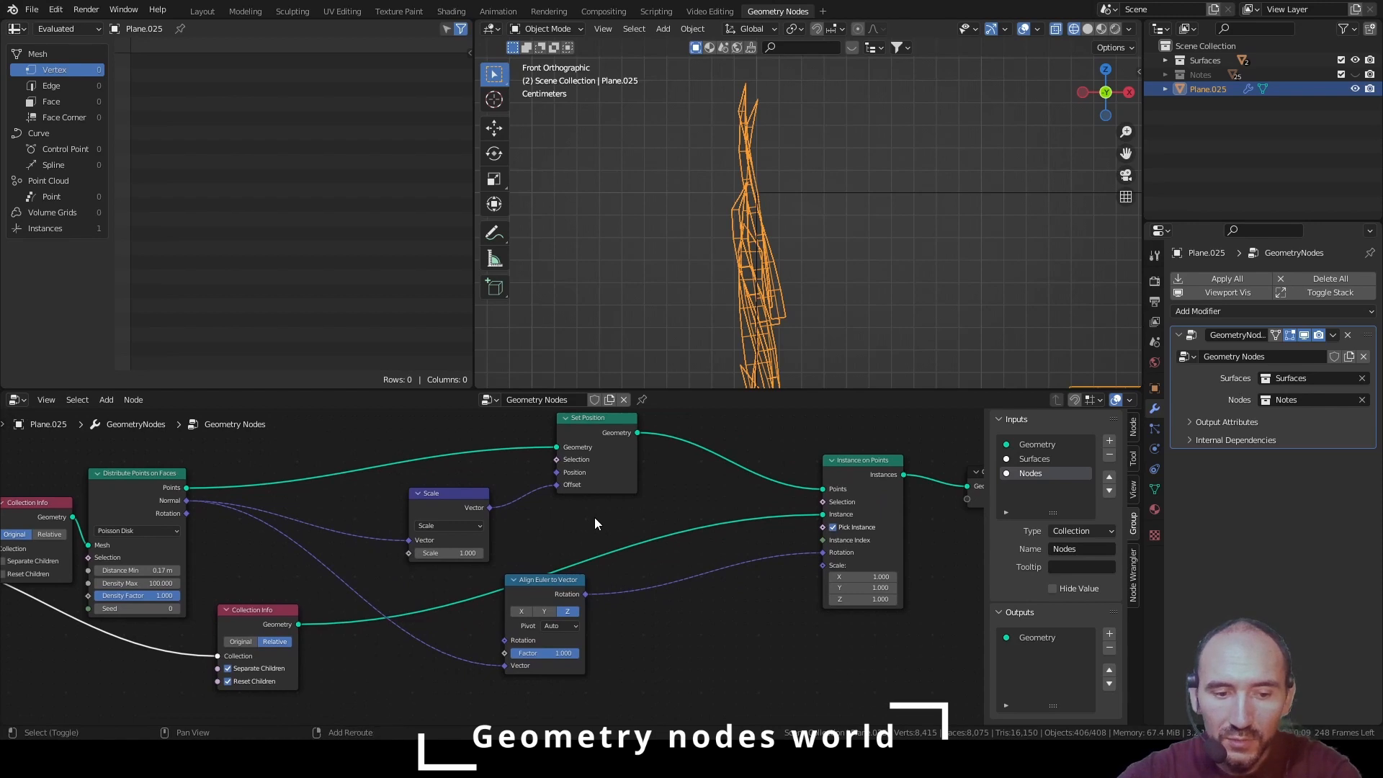
left_click(868, 476, "shift")
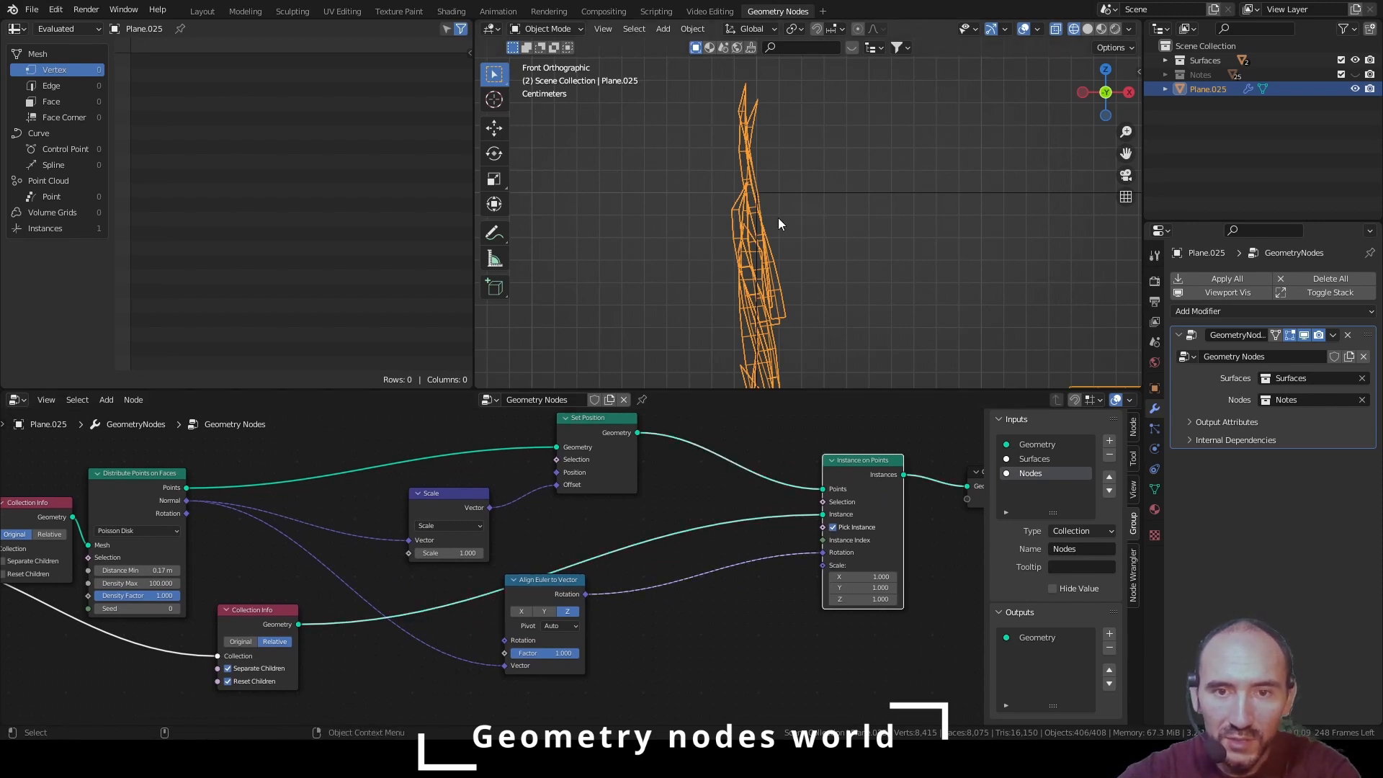
left_click_drag(446, 497, 448, 484)
middle_click_drag(453, 481, 490, 480)
scroll(743, 231, "down", 2)
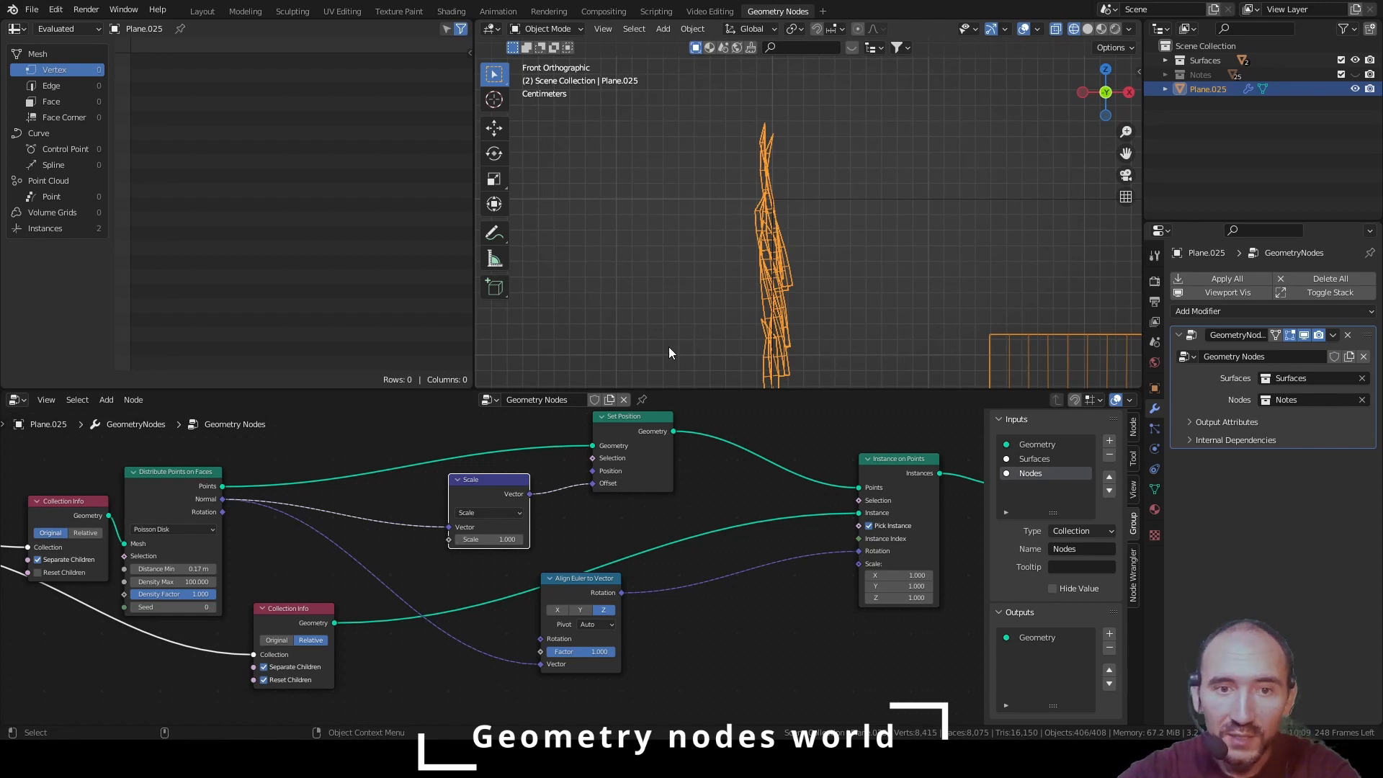
left_click(327, 453)
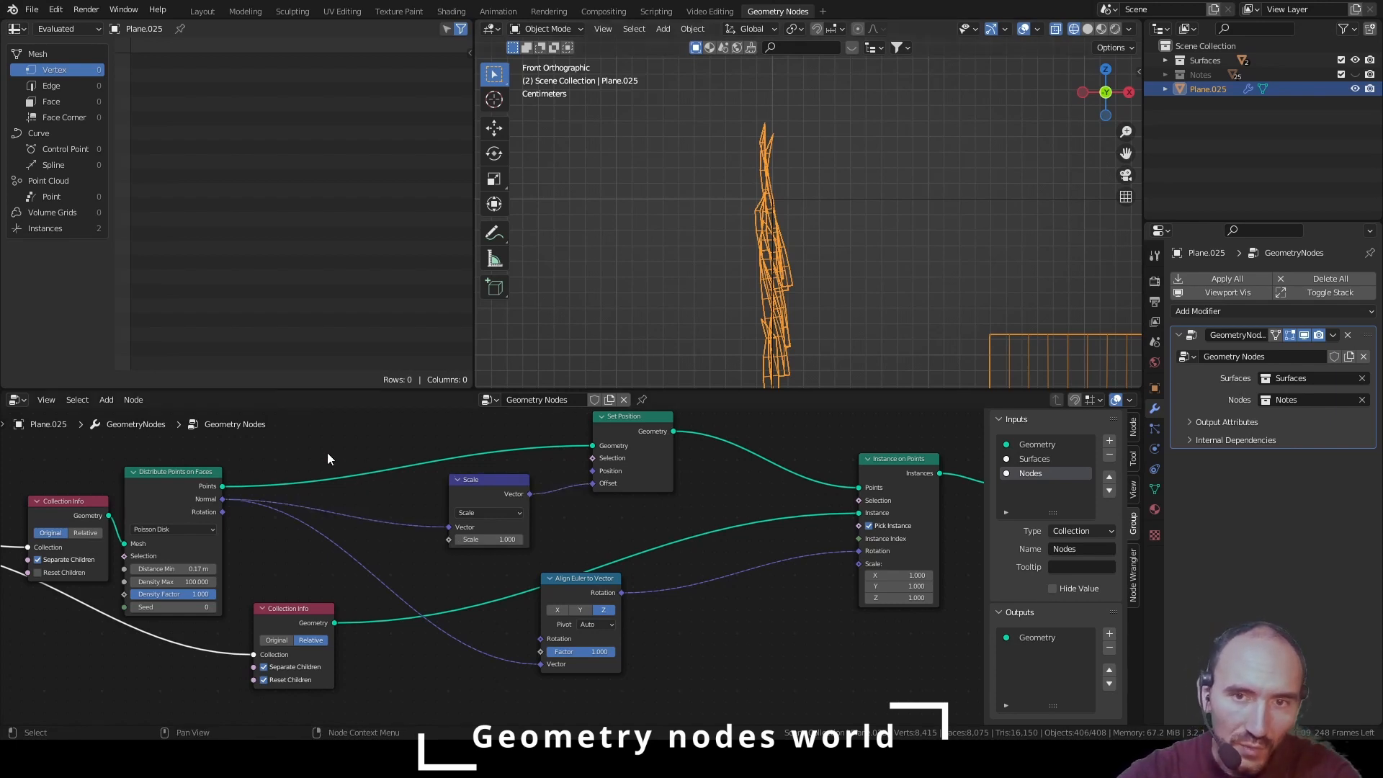
Compare the room, the monkey and the note instances in the 3D view by selecting each in turn, ending on the notes
scroll(764, 254, "down", 4)
scroll(763, 256, "down", 1)
middle_click_drag(861, 256, 810, 217, "shift")
scroll(794, 209, "down", 2)
left_click(807, 205)
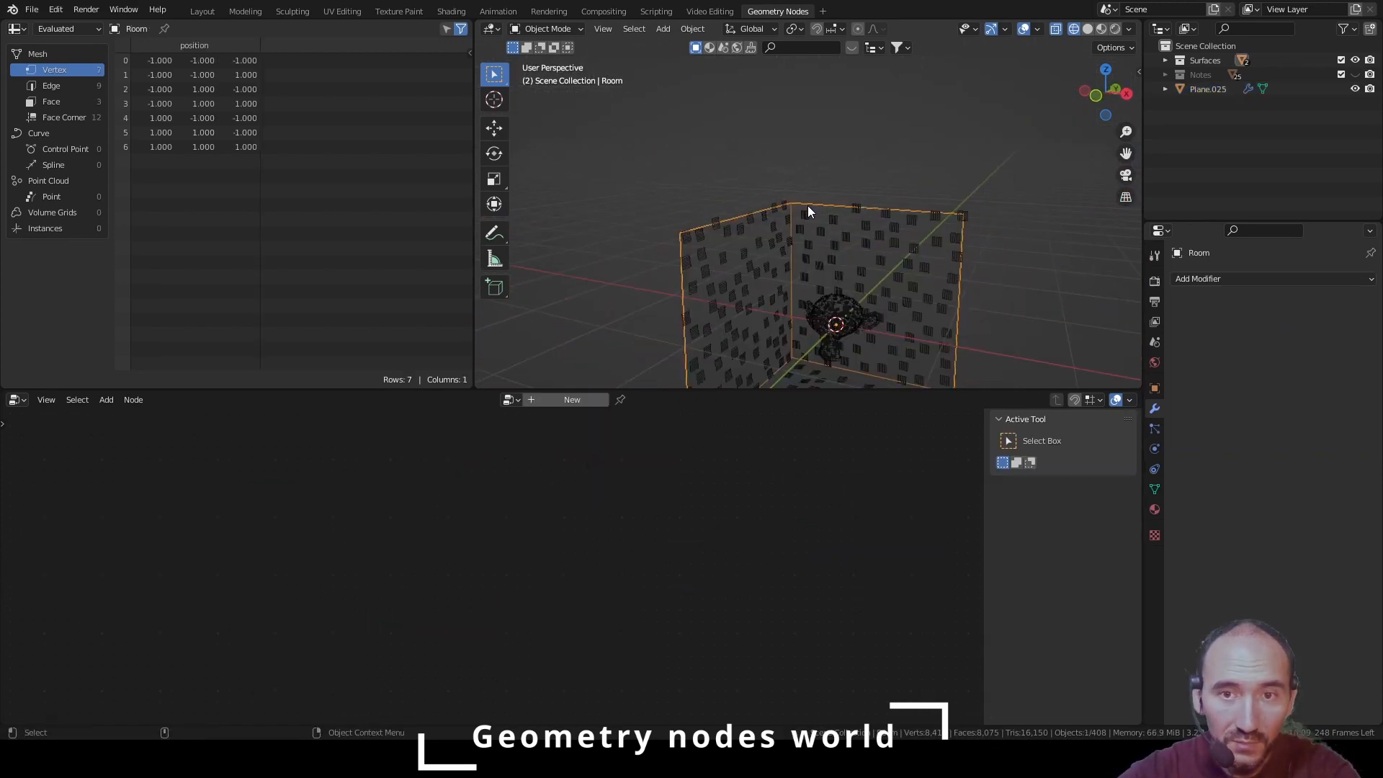
left_click(832, 305)
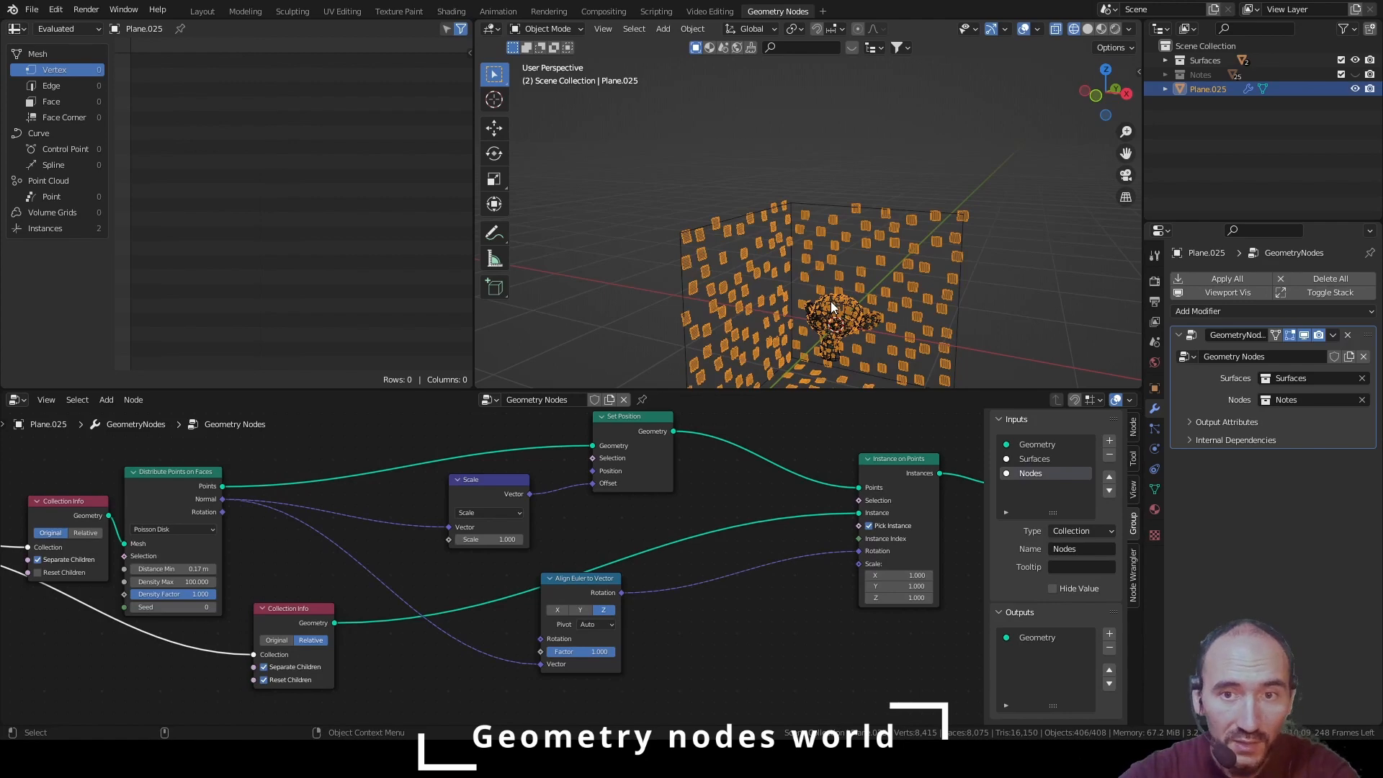
left_click(832, 306)
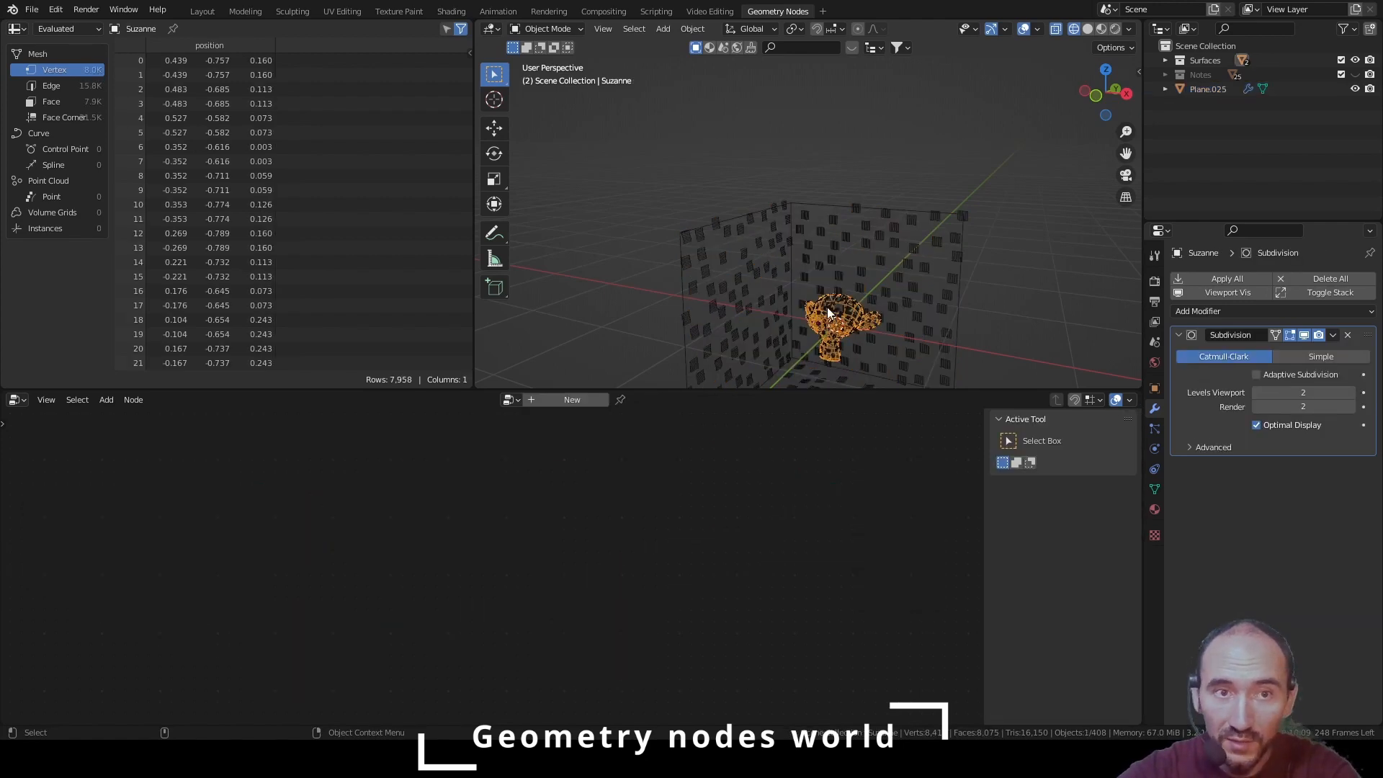
left_click(828, 308)
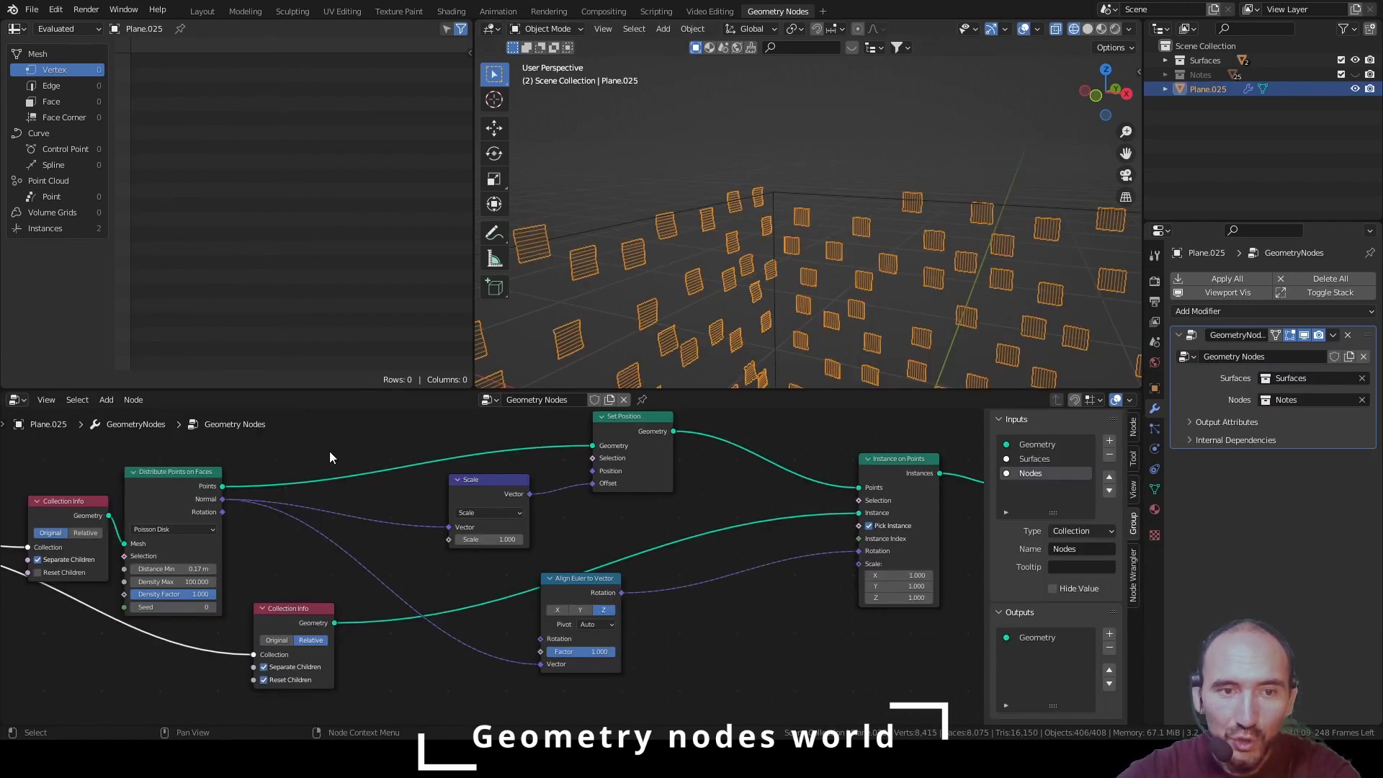
Insert a Realize Instances node between Distribute Points on Faces and Set Position, and list the instances' data in the spreadsheet
key("F3")
type("realiz")
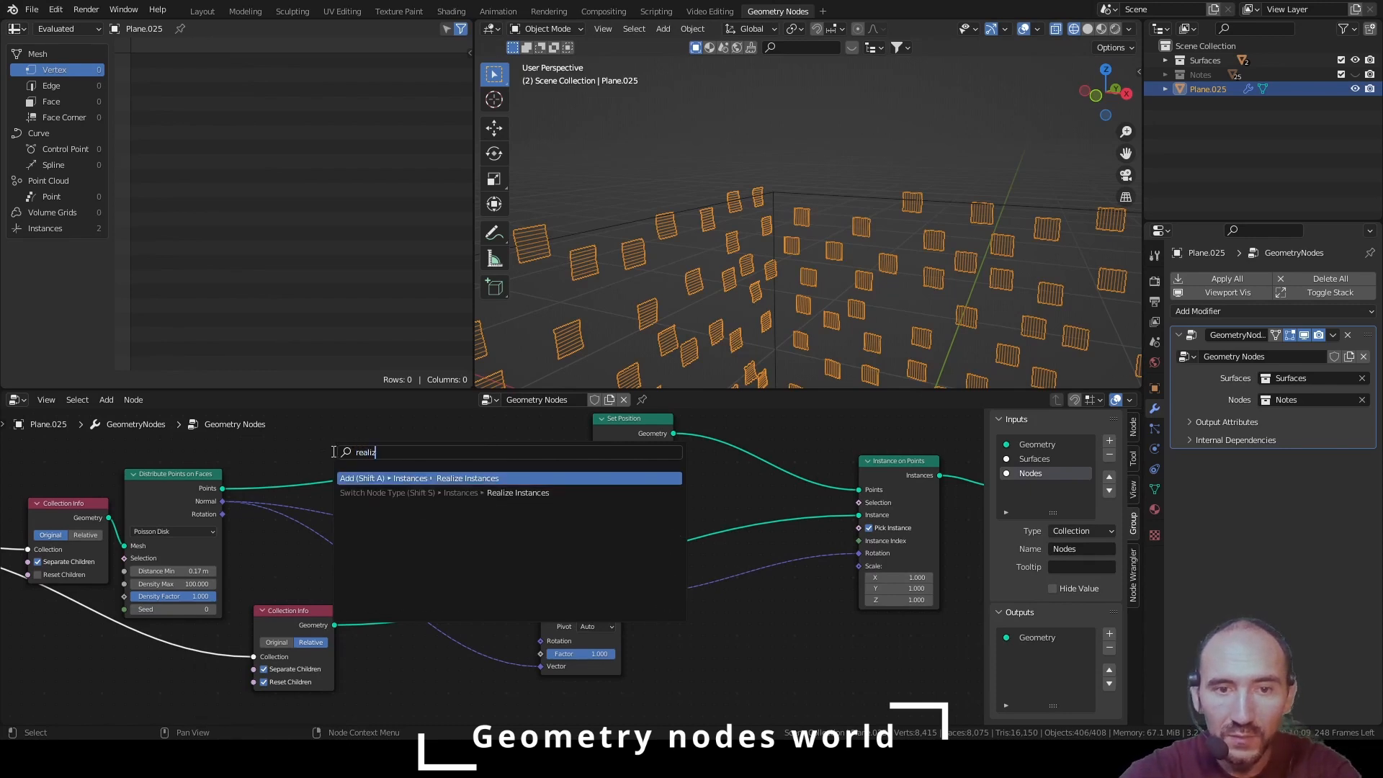
key("Return")
left_click(333, 452)
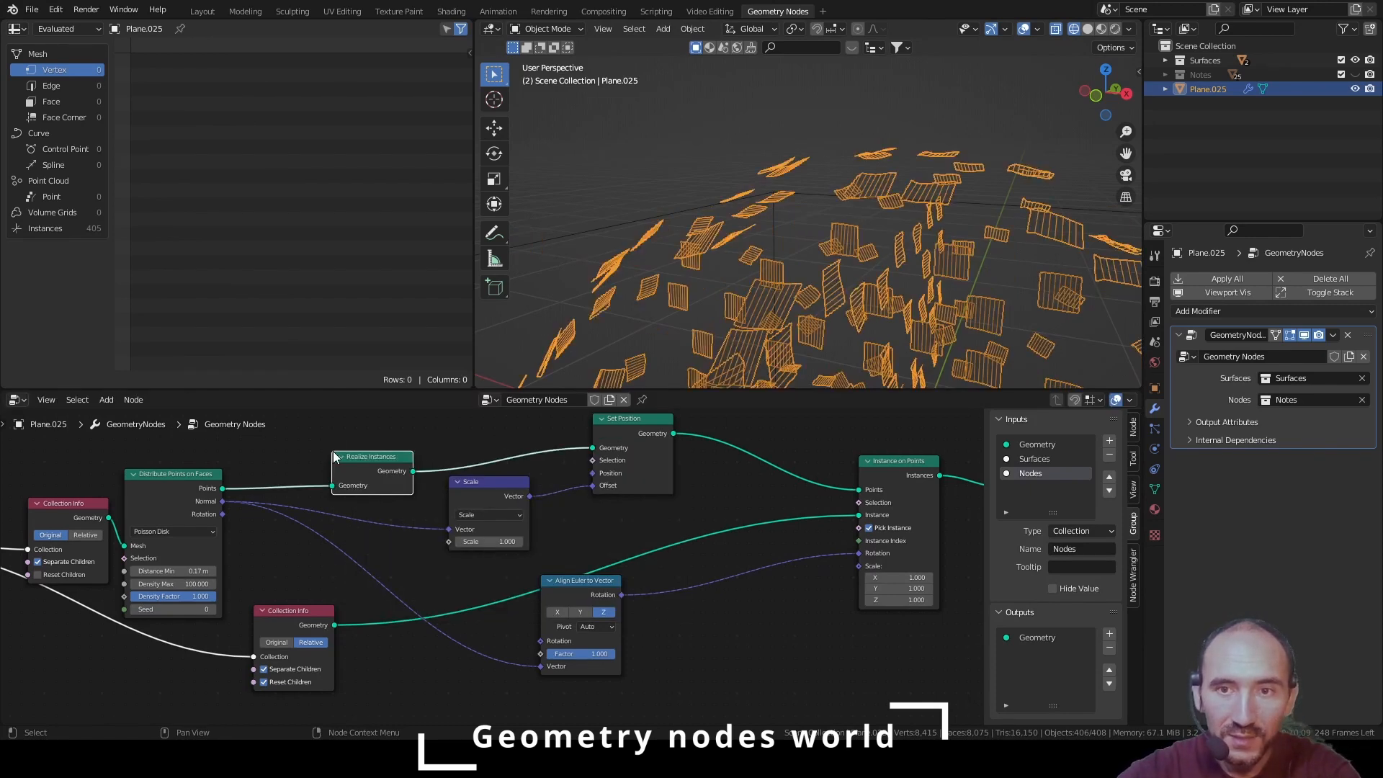
left_click(62, 227)
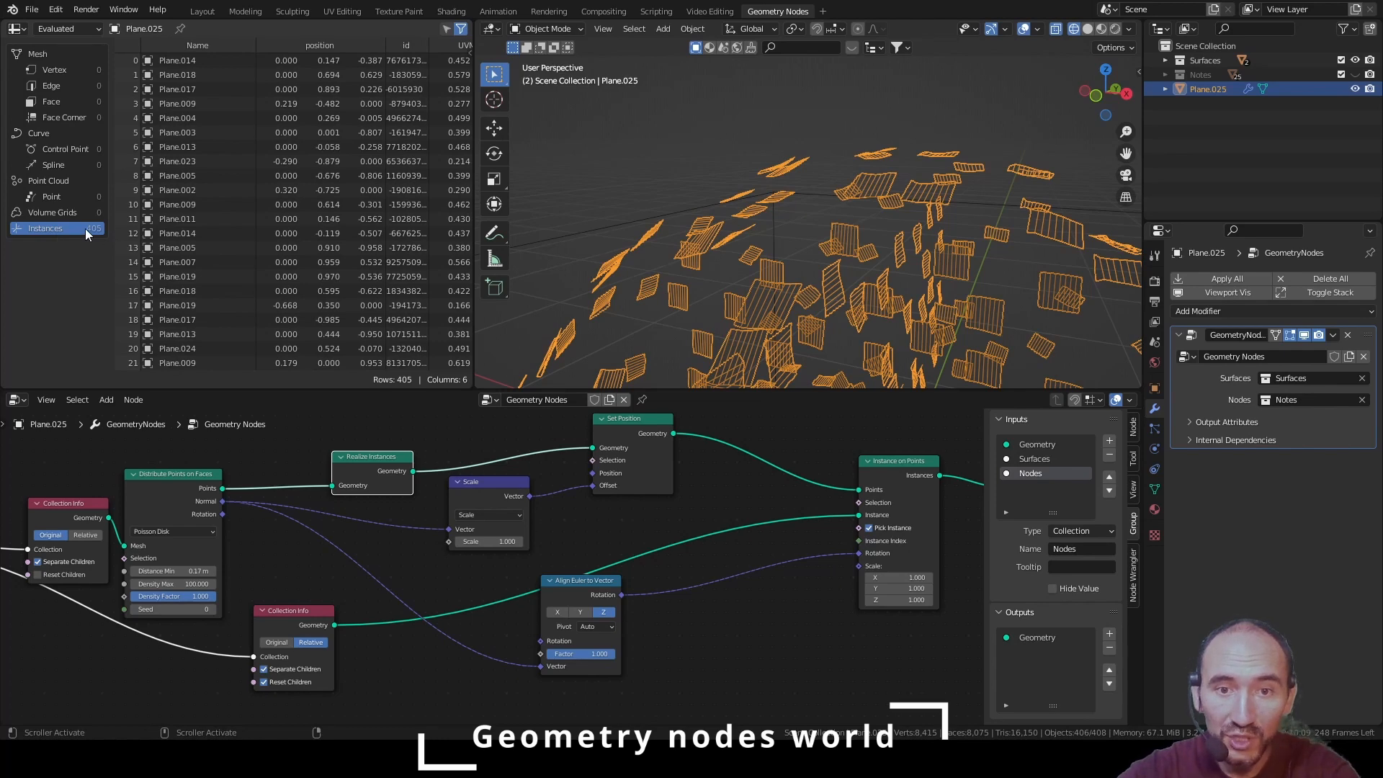
Reduce the Scale node's factor to 0.012, using a close front view to judge the notes' distance from the wall
left_click_drag(497, 542, 440, 541)
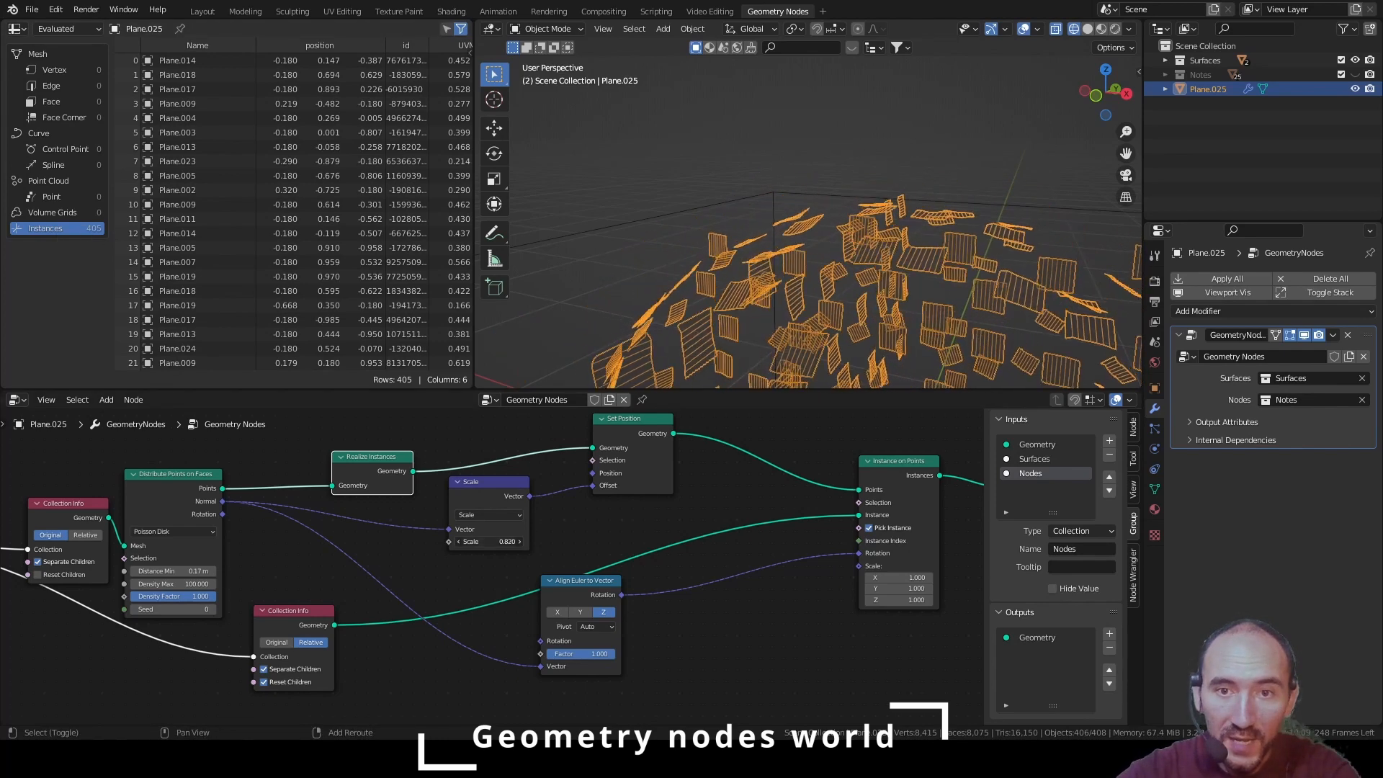
scroll(811, 262, "down", 3)
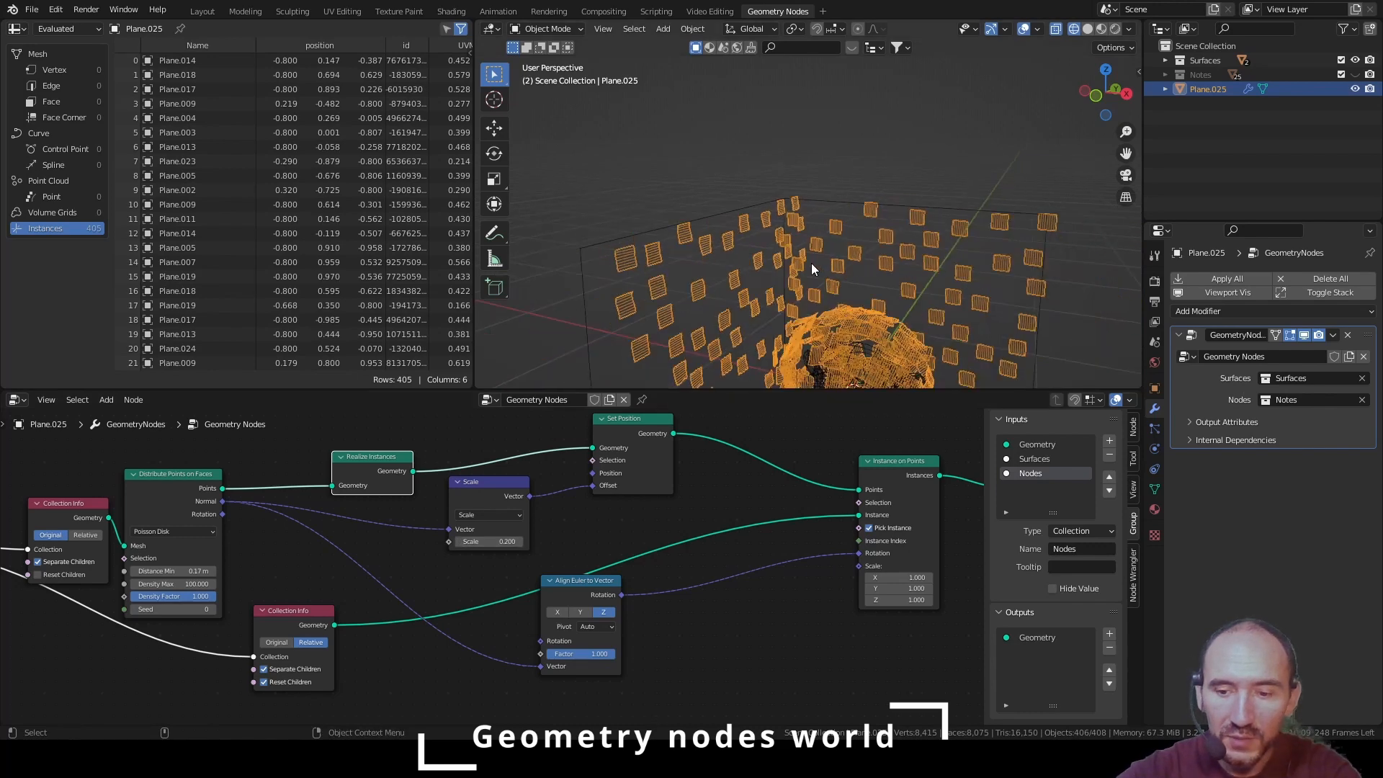
key("KP_1")
scroll(878, 243, "up", 11)
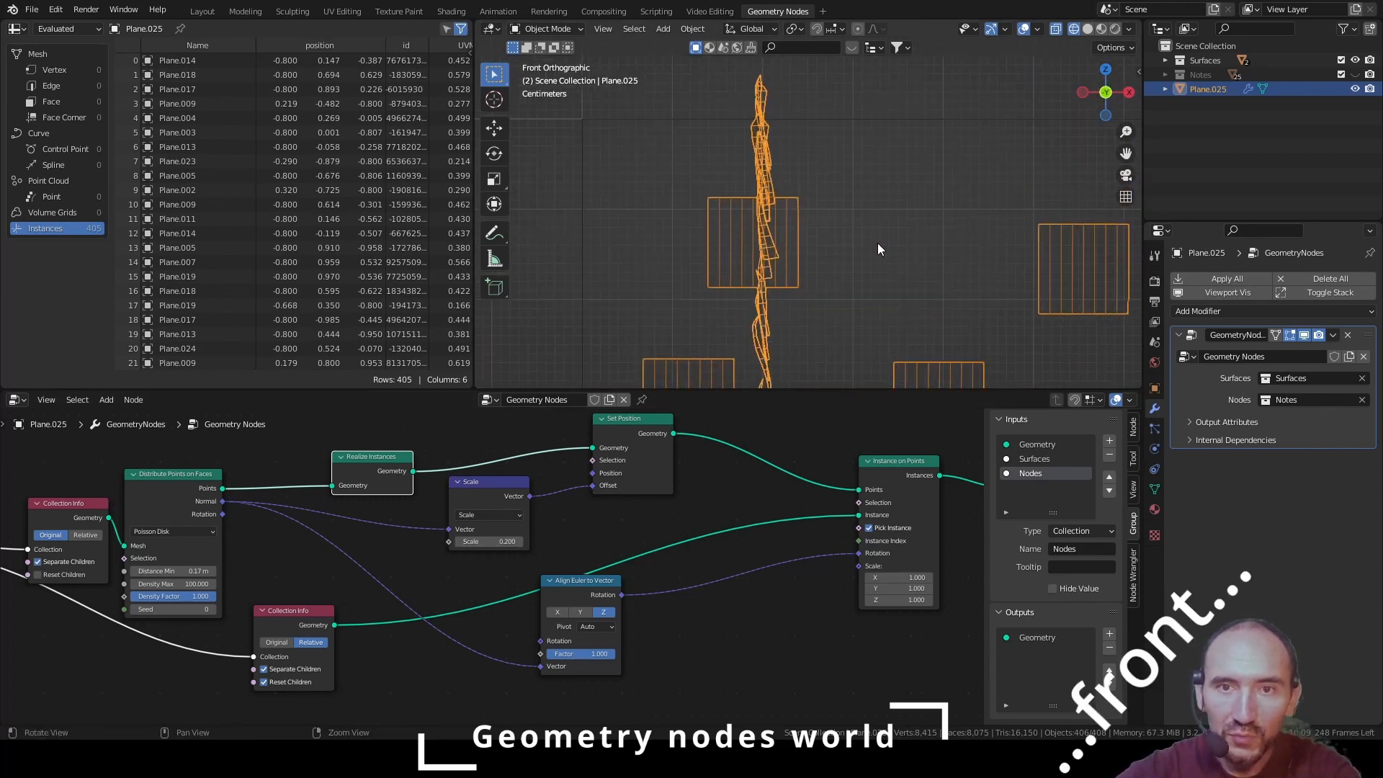
middle_click_drag(733, 175, 910, 259, "alt")
scroll(909, 260, "up", 2)
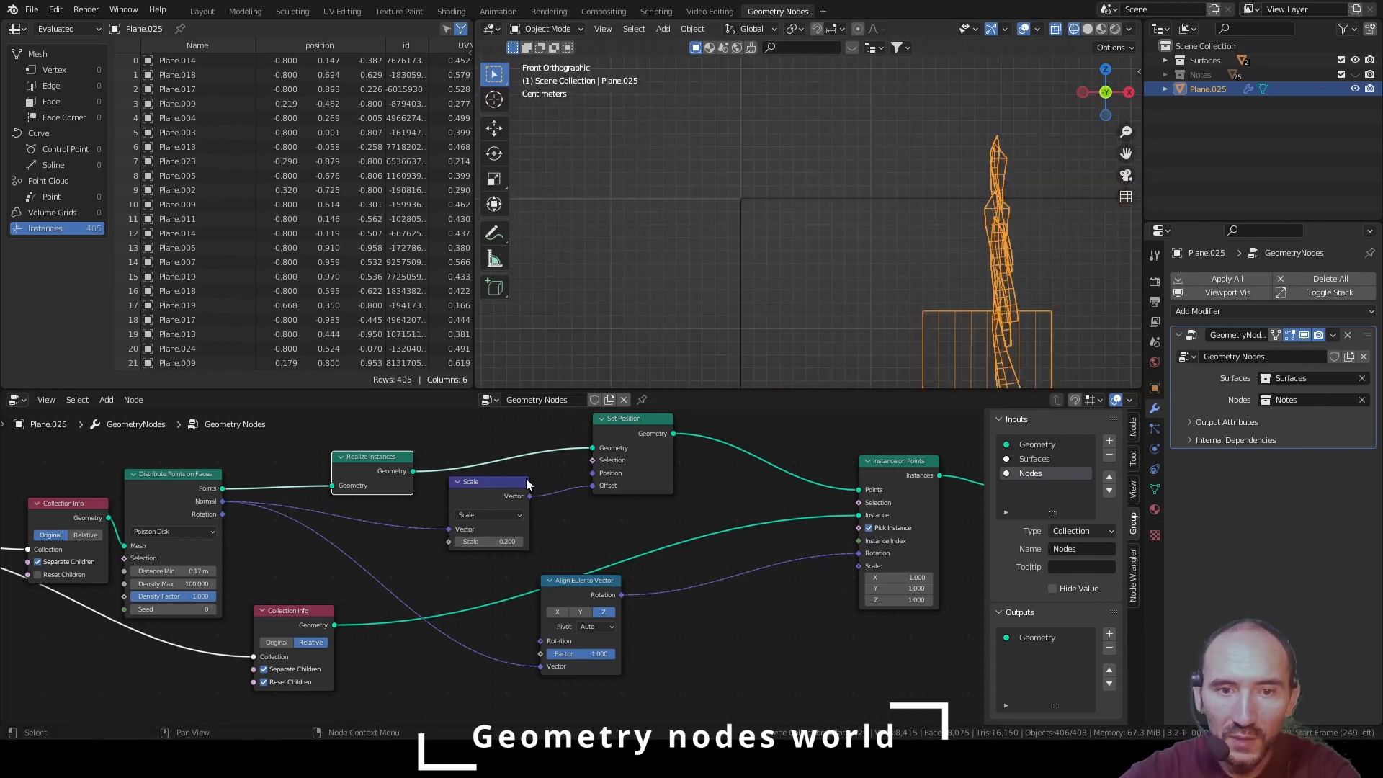
left_click_drag(497, 542, 443, 541)
left_click(484, 542)
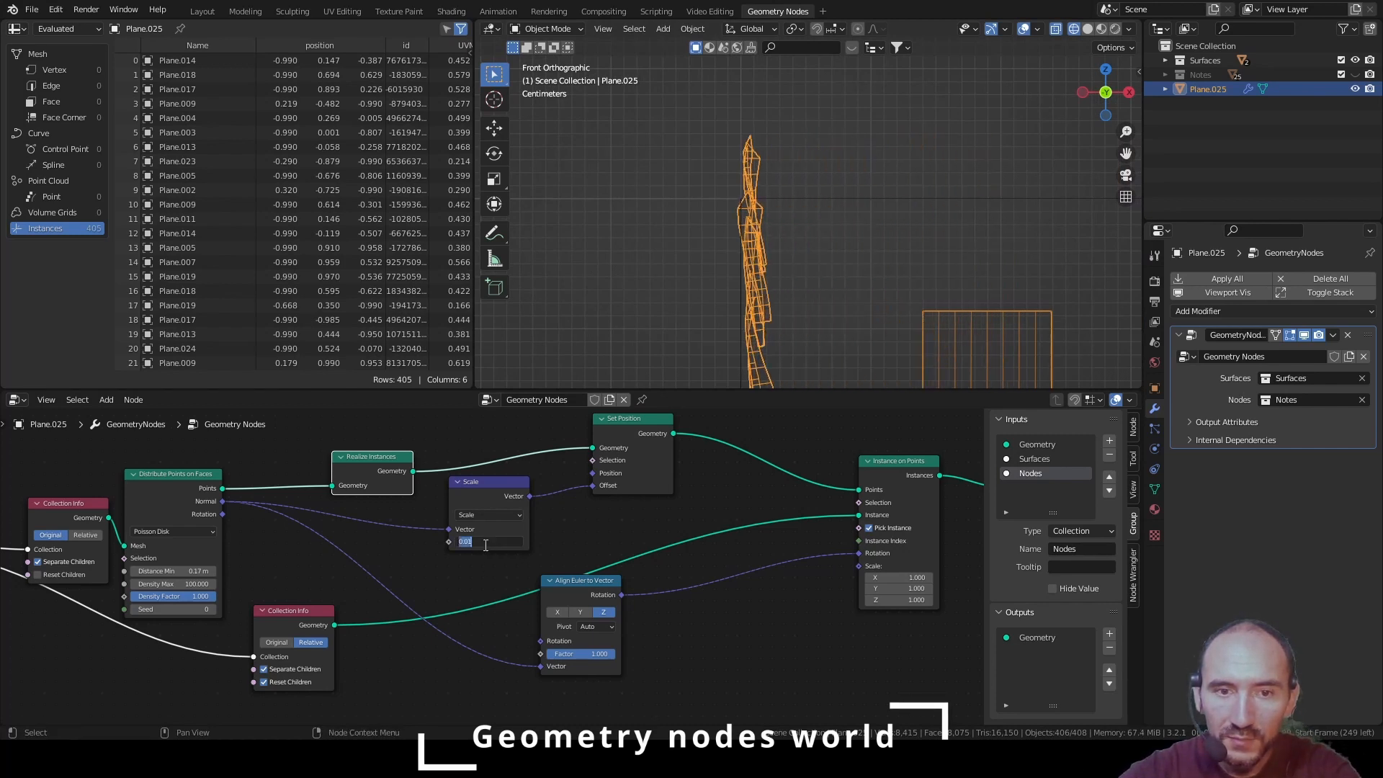
left_click(485, 542)
type("1")
key("Return")
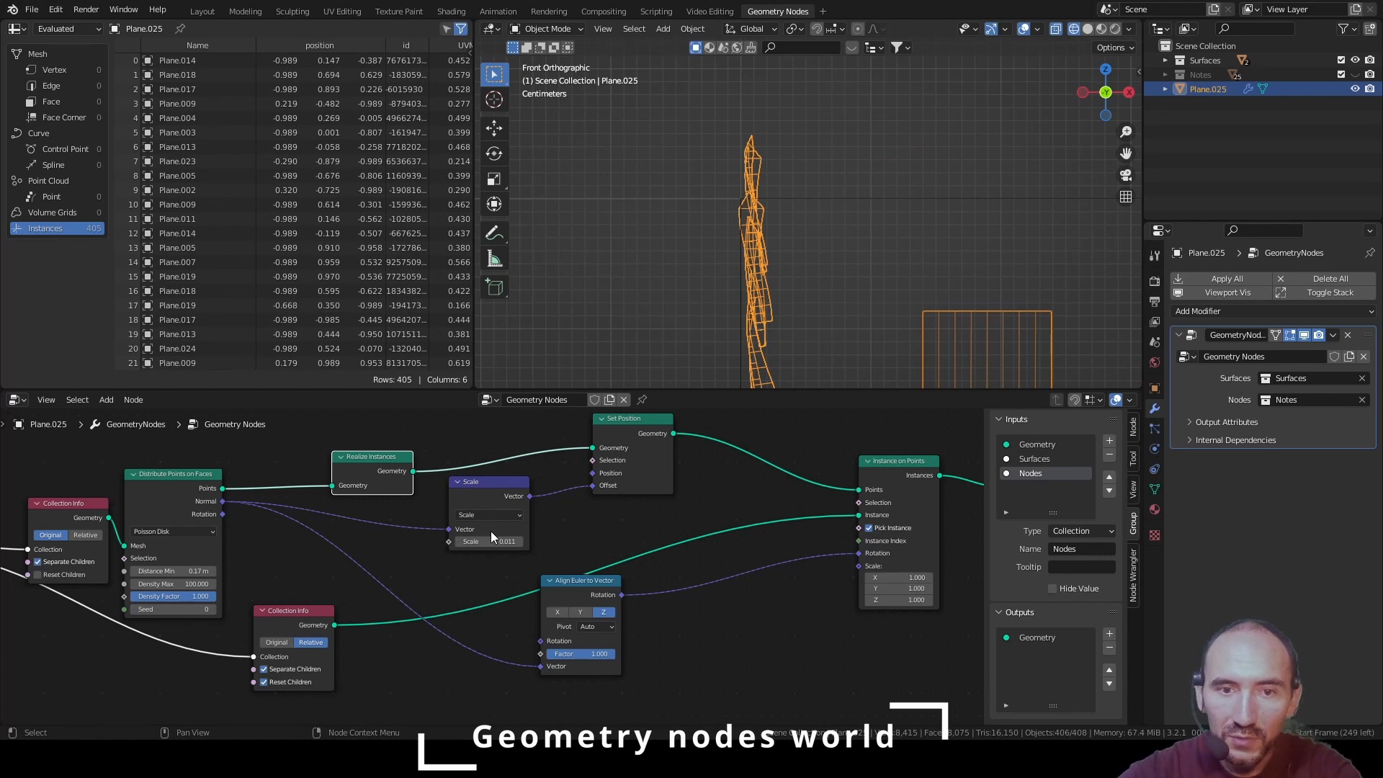
left_click_drag(493, 541, 497, 541, "shift")
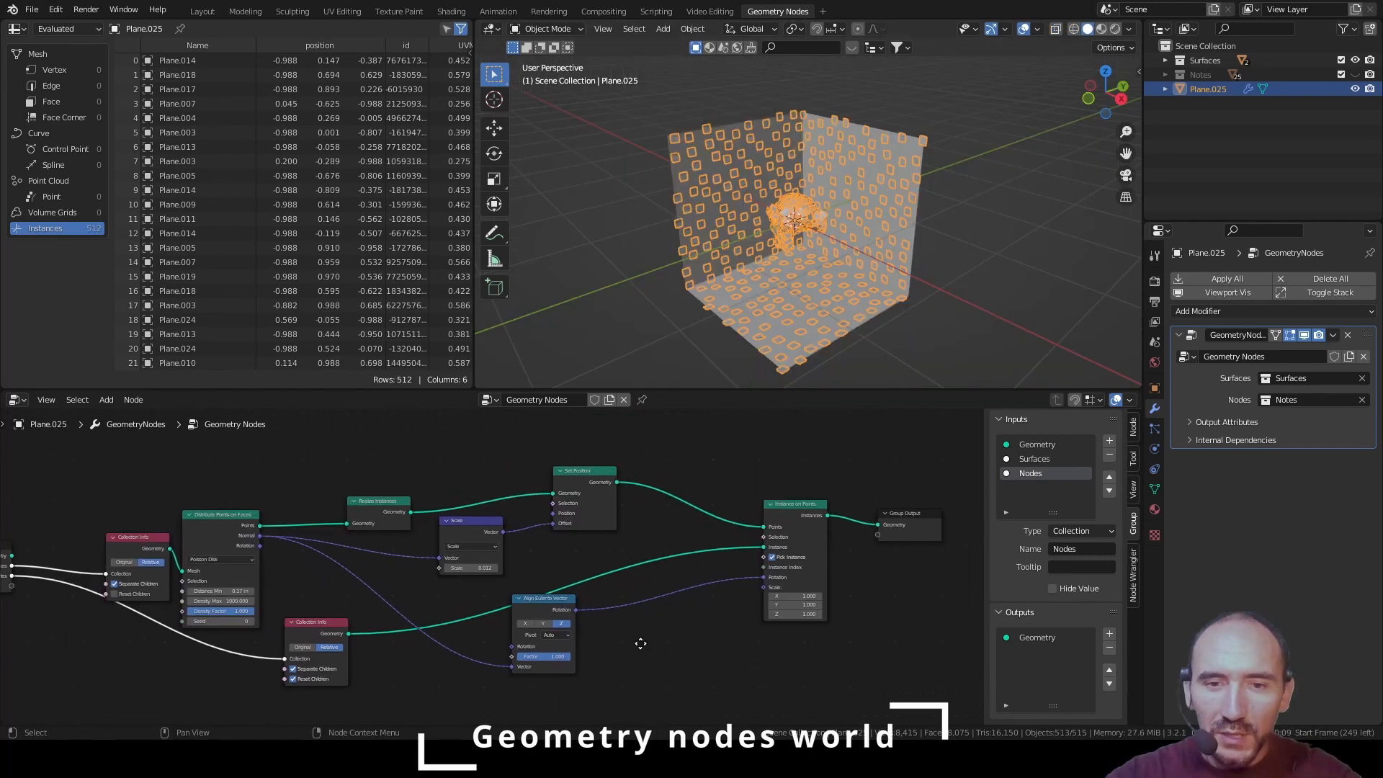
Rename the Plane.025 object as "Geomtry node" and clear the selection in the 3D view
middle_click_drag(640, 643, 605, 652)
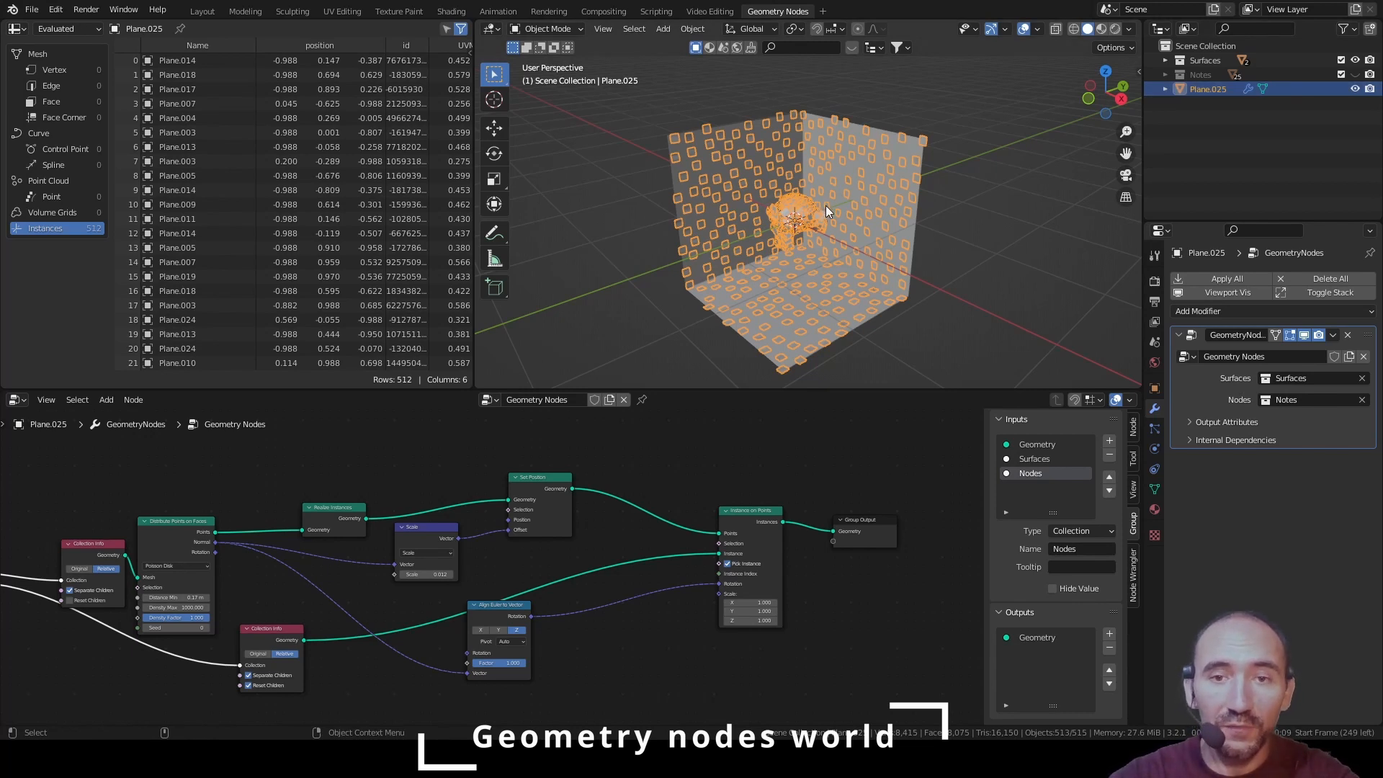
double_click(1200, 88)
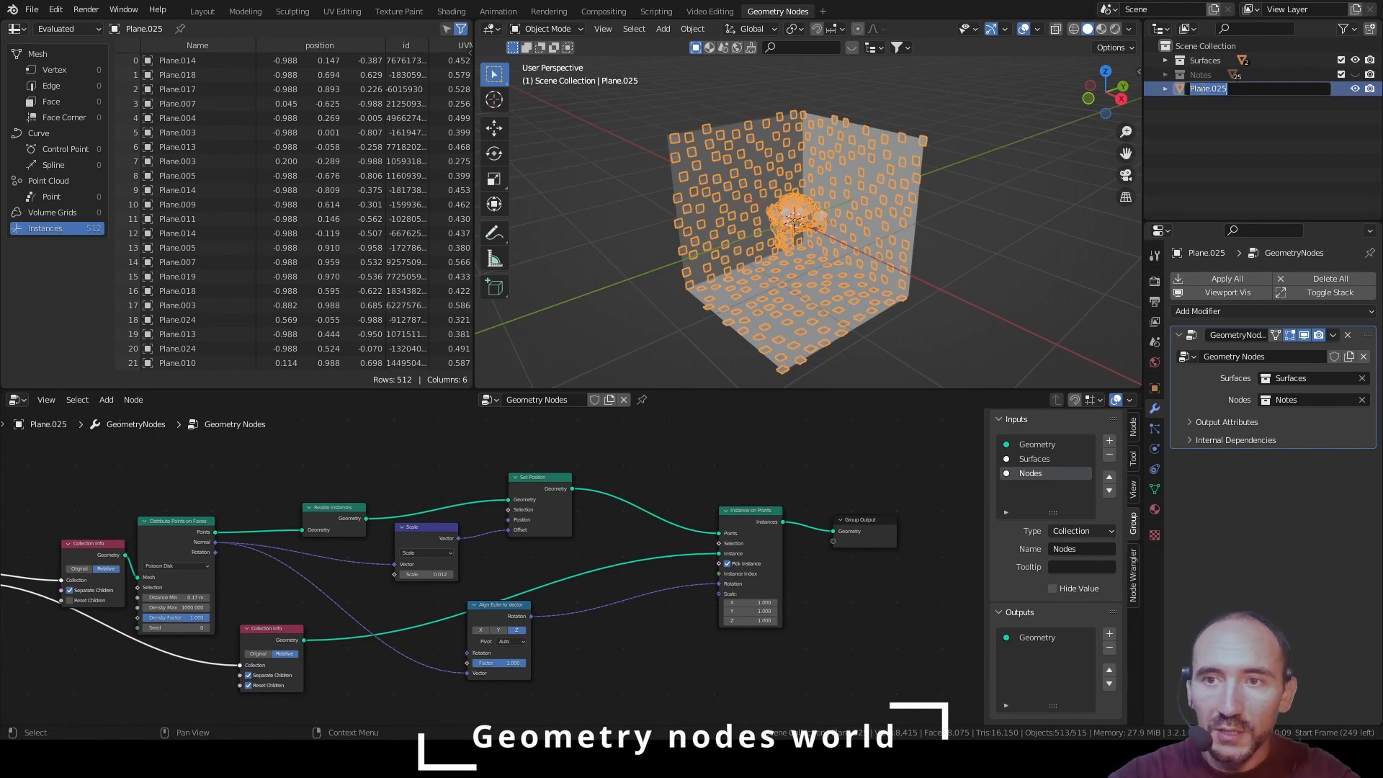
type("Geom")
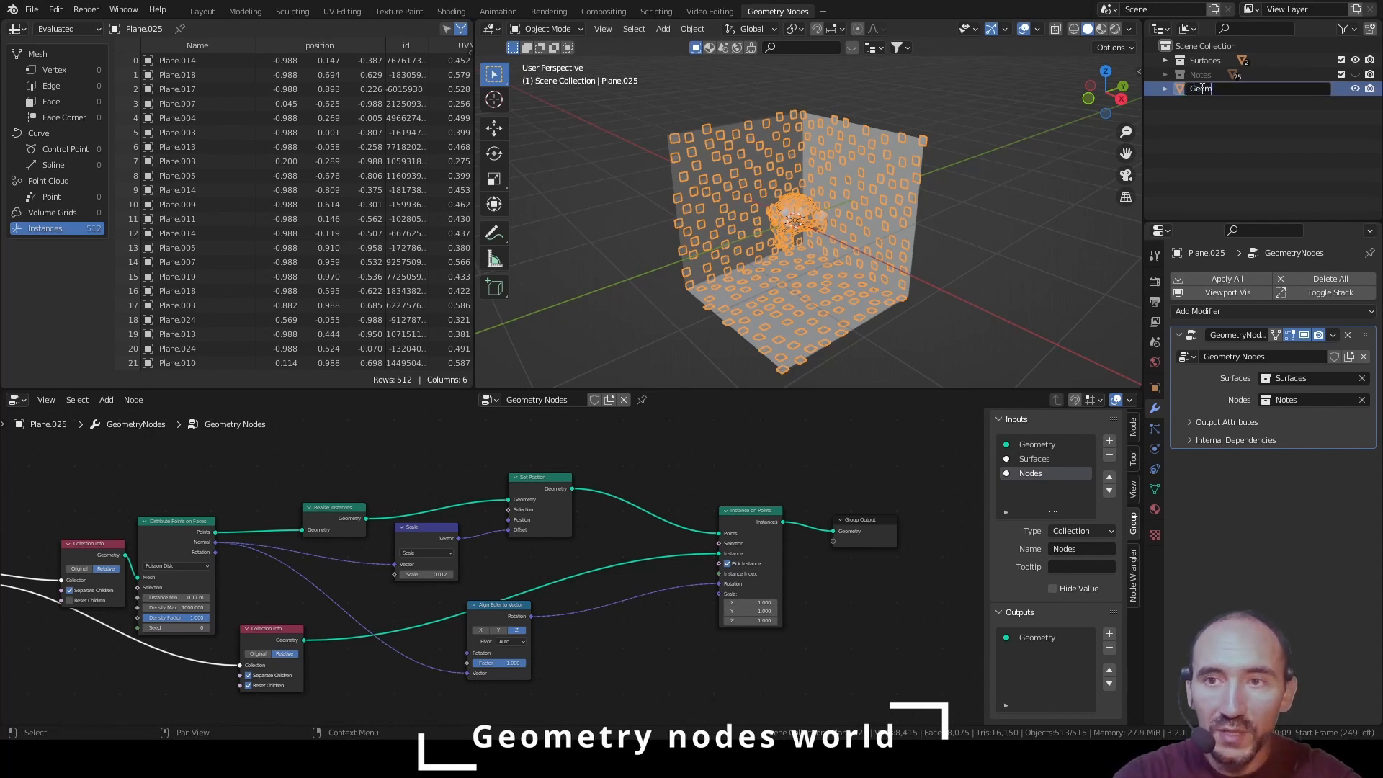
type("try node")
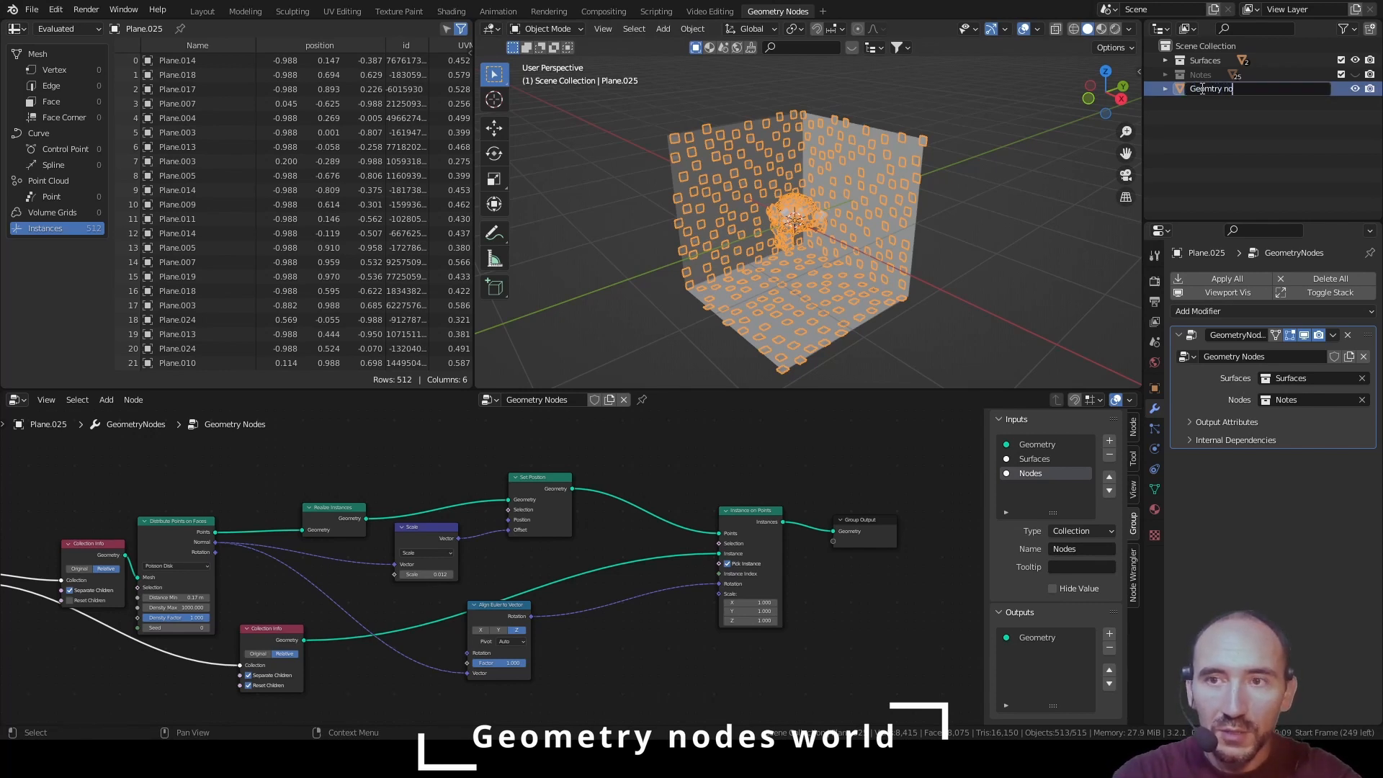
key("Return")
left_click(979, 192)
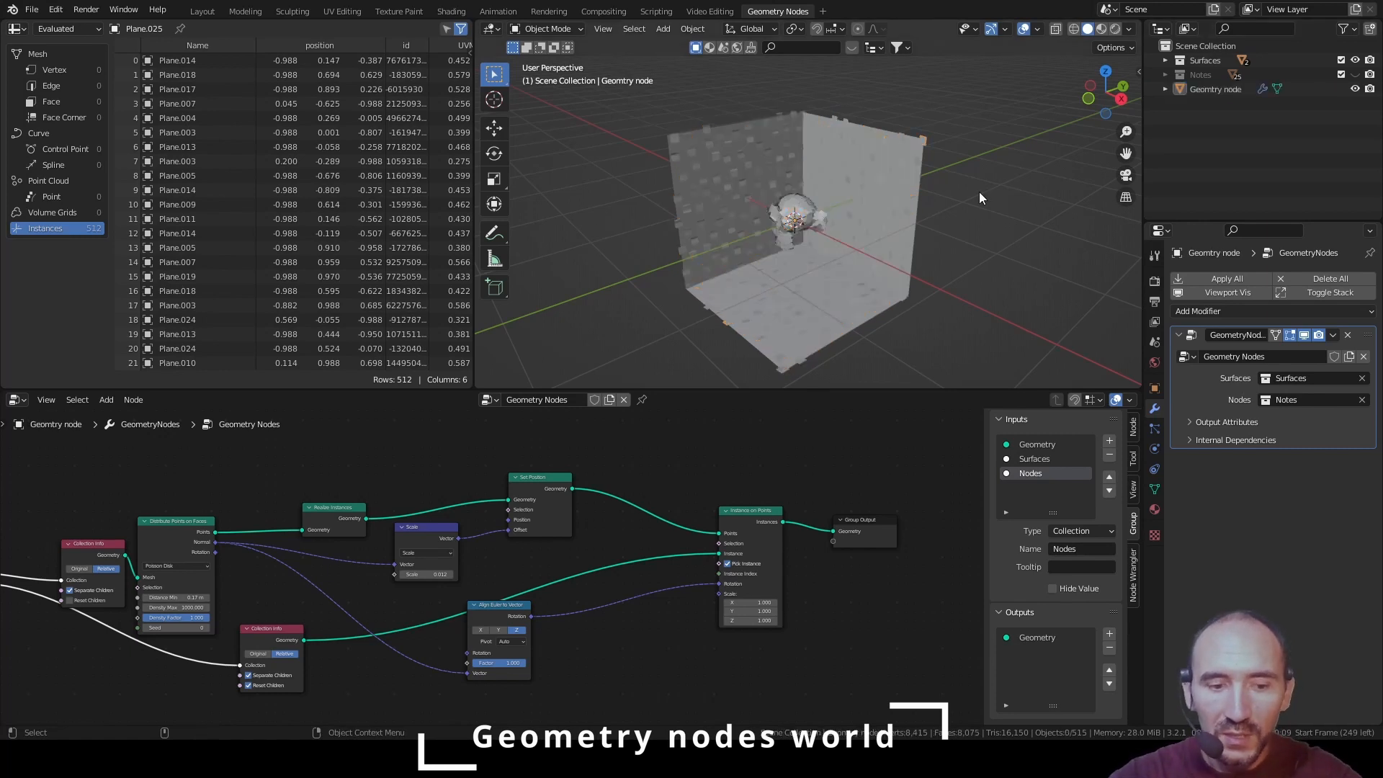
Add a sphere-shaped Empty to the scene and rename it Controller
key("shift+a")
mouse_move(979, 192)
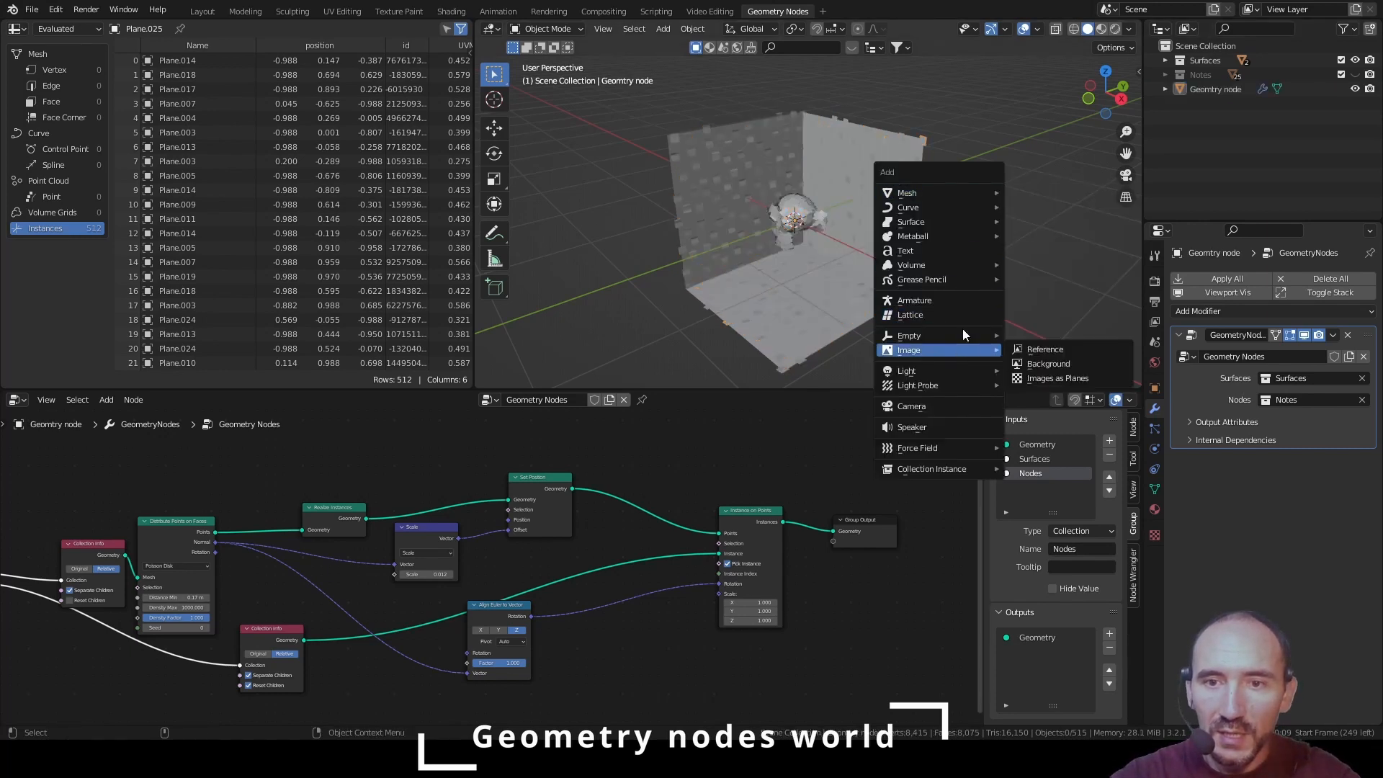
mouse_move(973, 335)
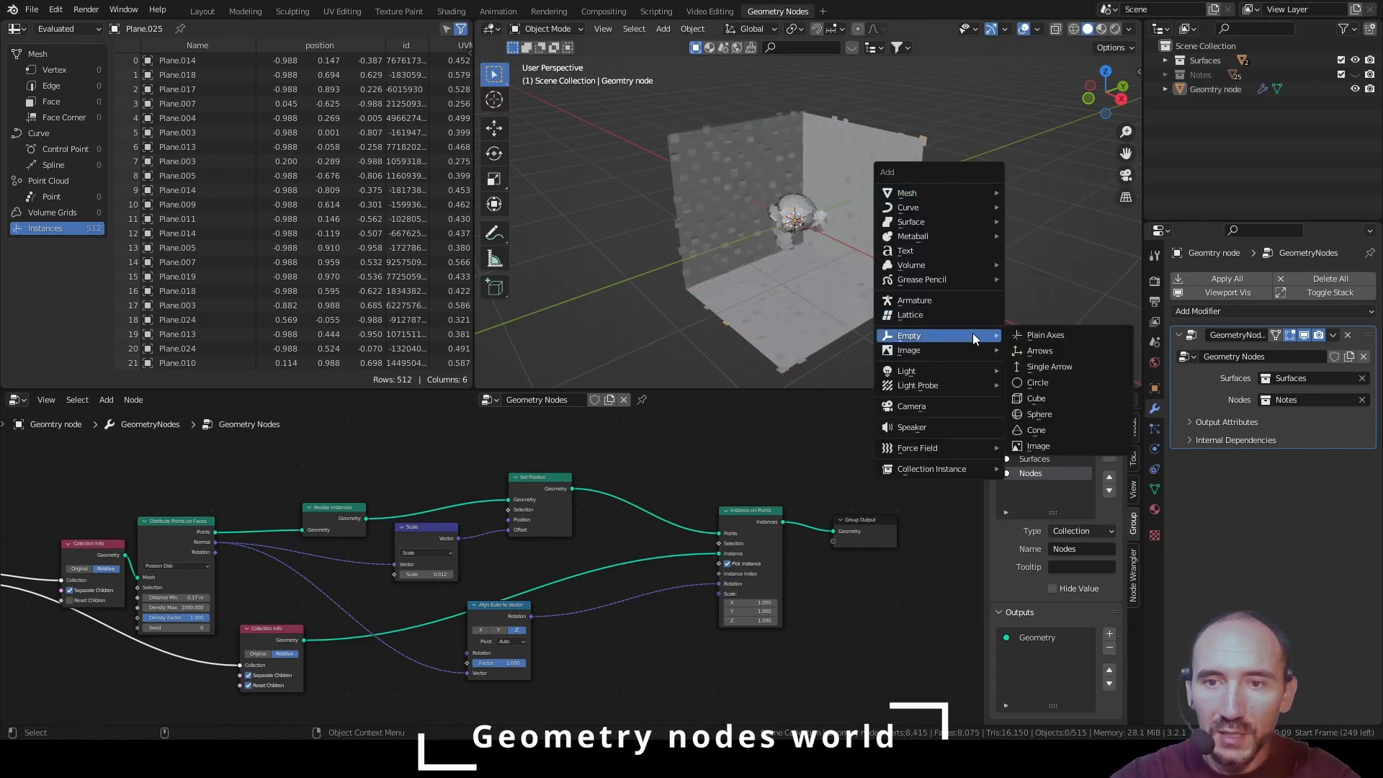
left_click(1051, 412)
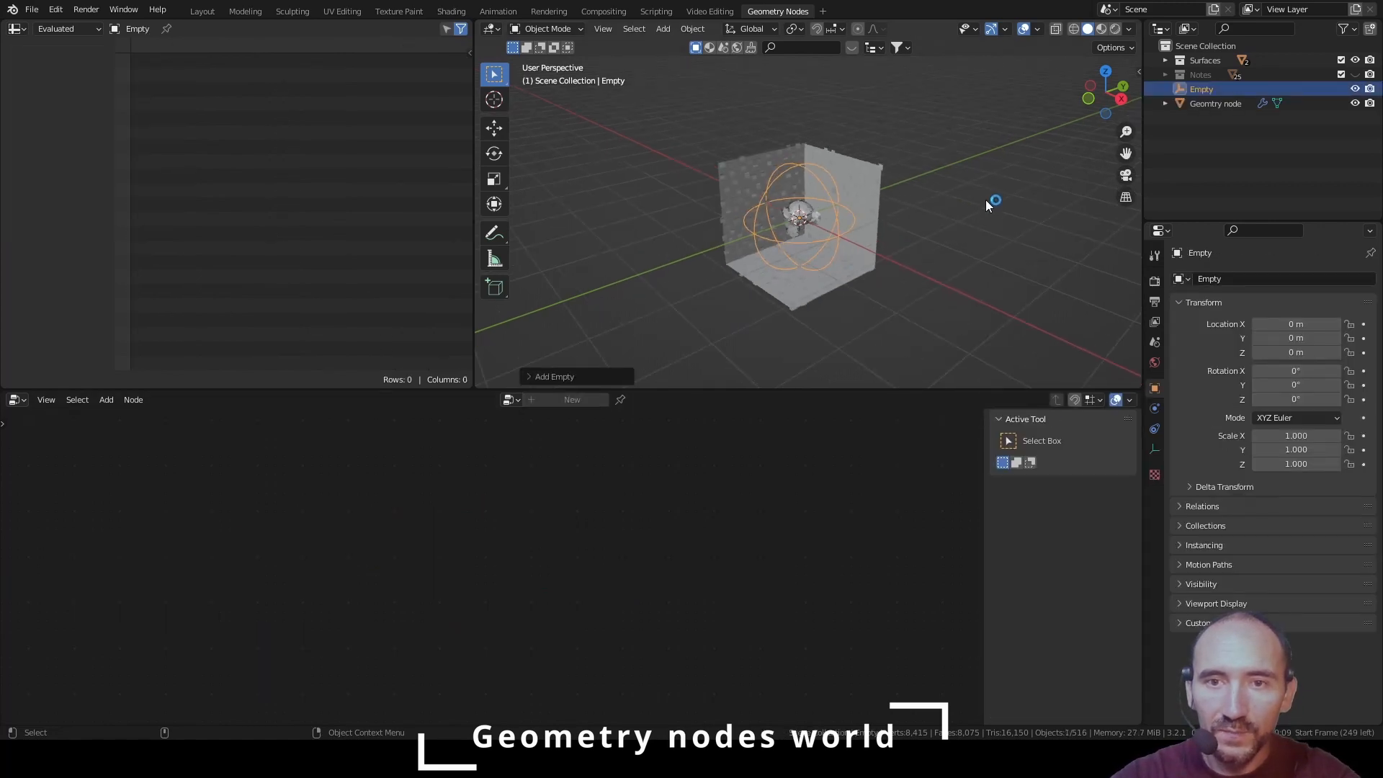
double_click(1202, 89)
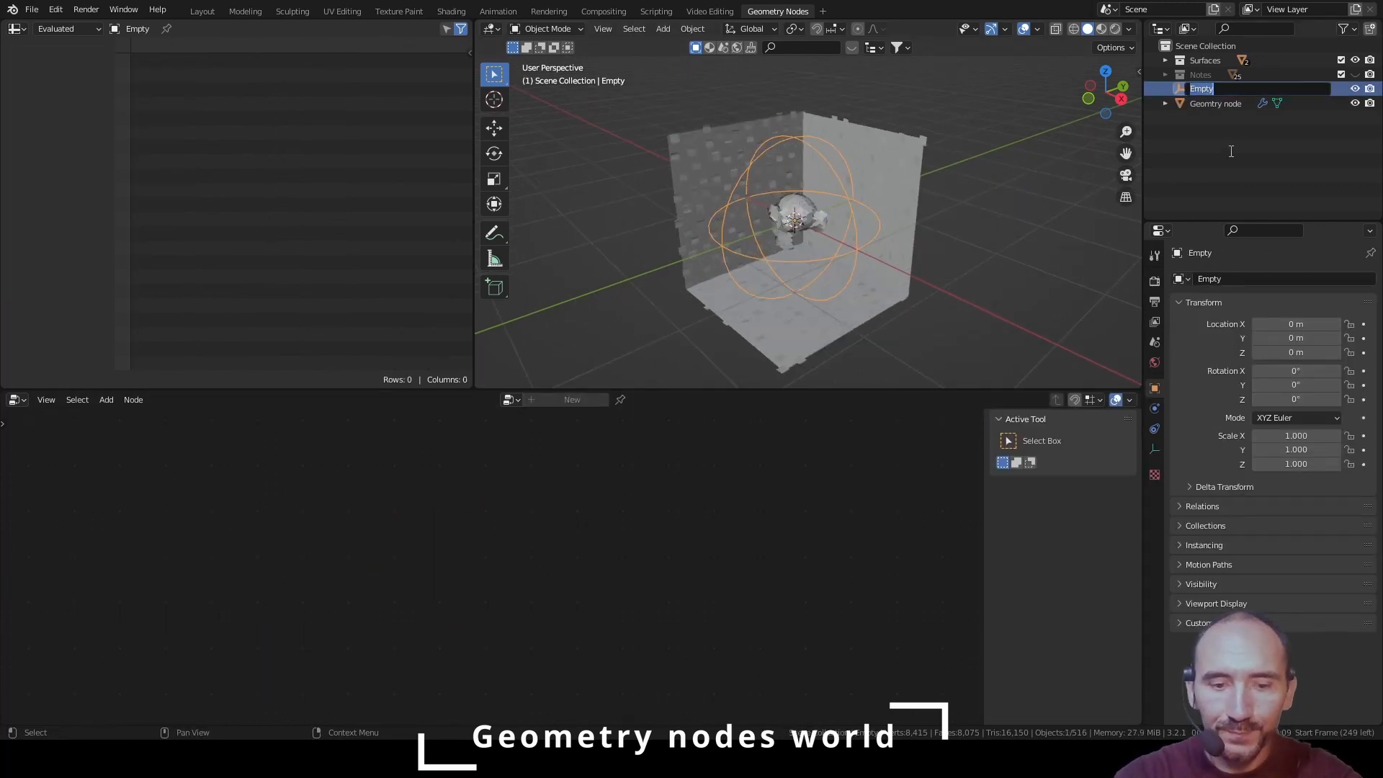
type("Controller")
key("Return")
Reselect the notes object and move its Instance on Points and Group Output nodes away from Set Position to make room
left_click(870, 158)
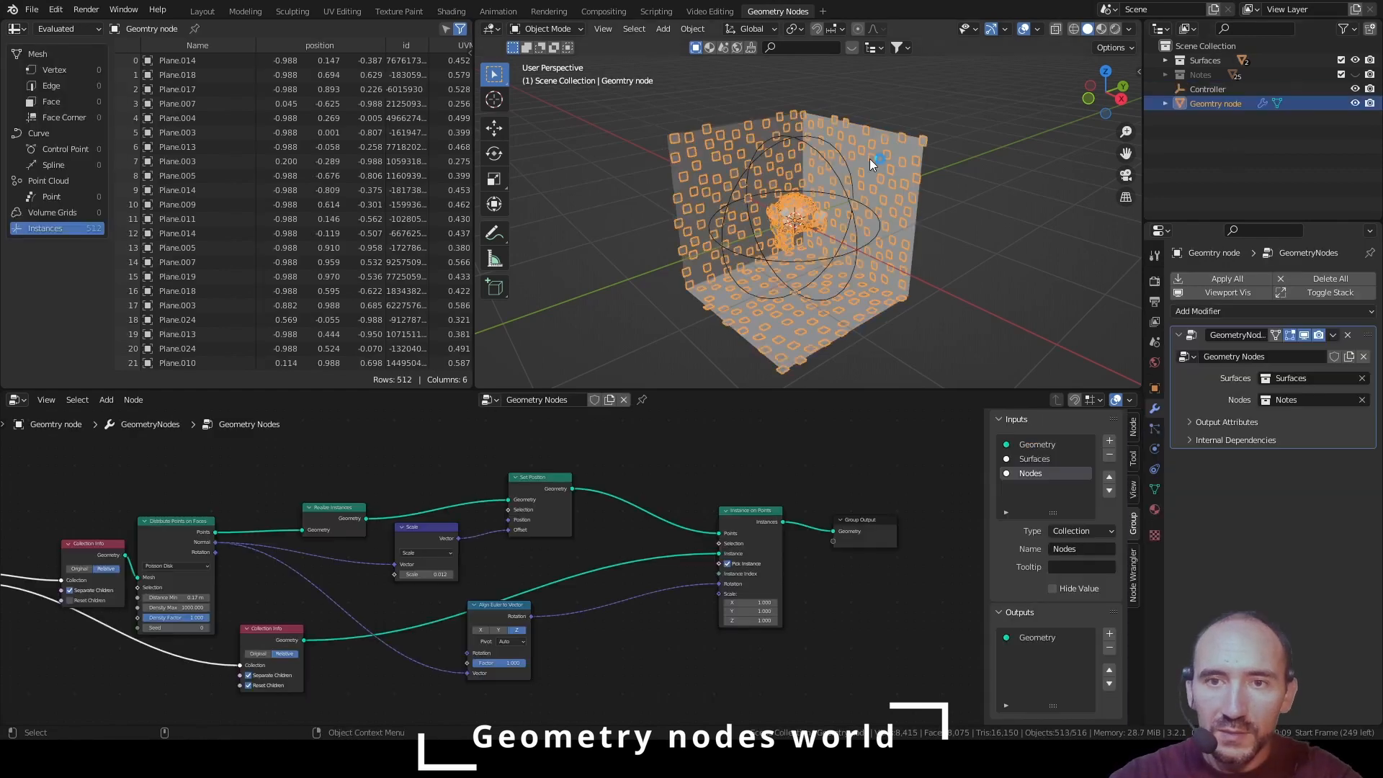
middle_click_drag(771, 549, 523, 543)
left_click_drag(663, 490, 480, 599)
key("g")
left_click(745, 559)
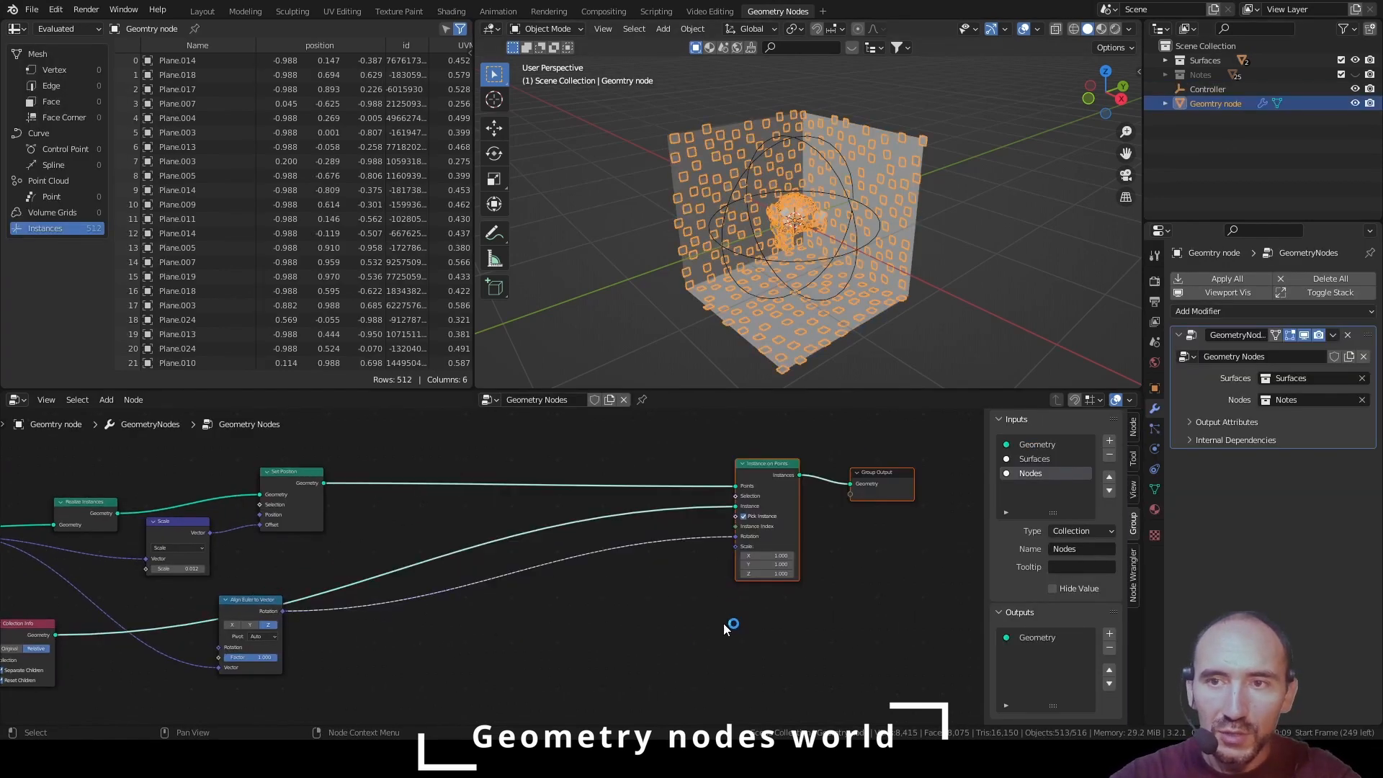
left_click(725, 626)
Bring the Controller empty into the node tree as an Object Info node and place a duplicate Group Input beside it
left_click_drag(1204, 85, 519, 624)
middle_click_drag(606, 613, 926, 576)
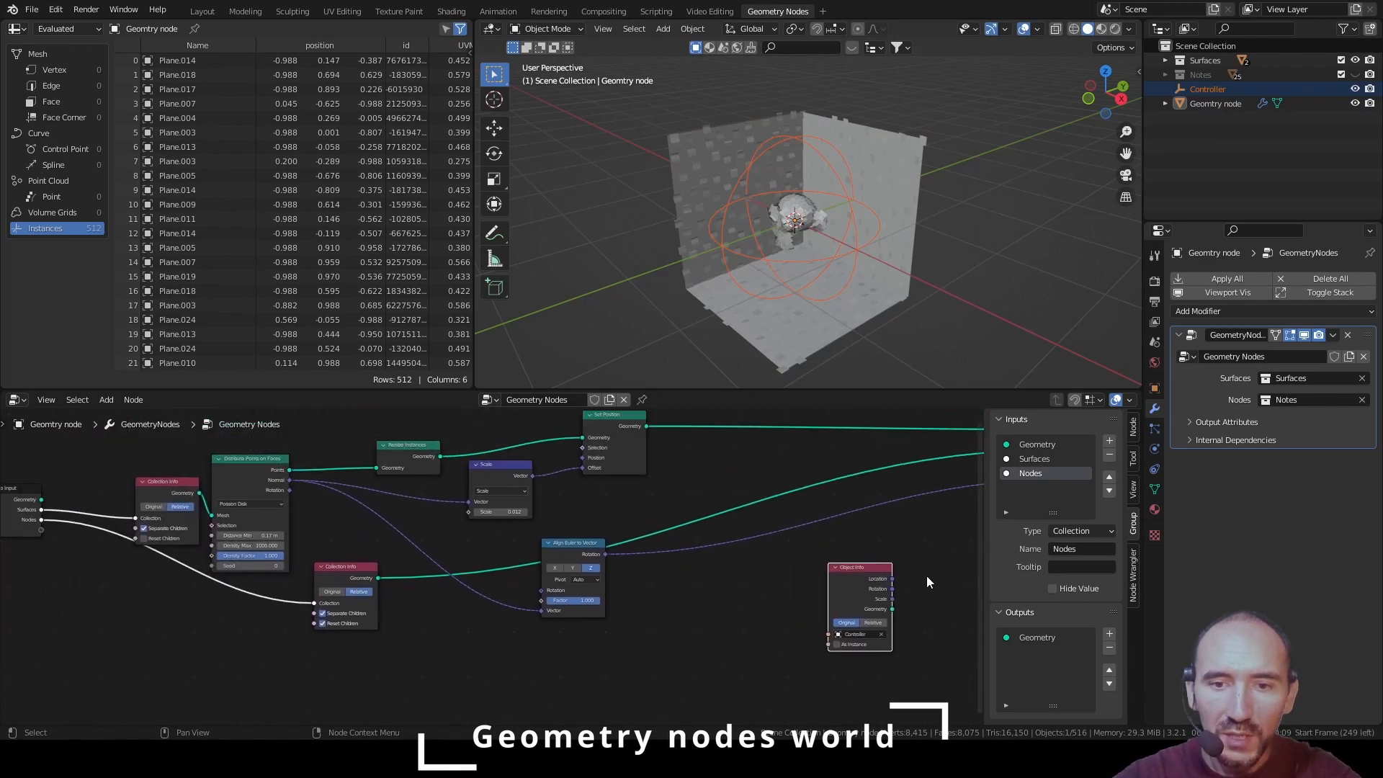
scroll(714, 586, "down", 1)
left_click(66, 503)
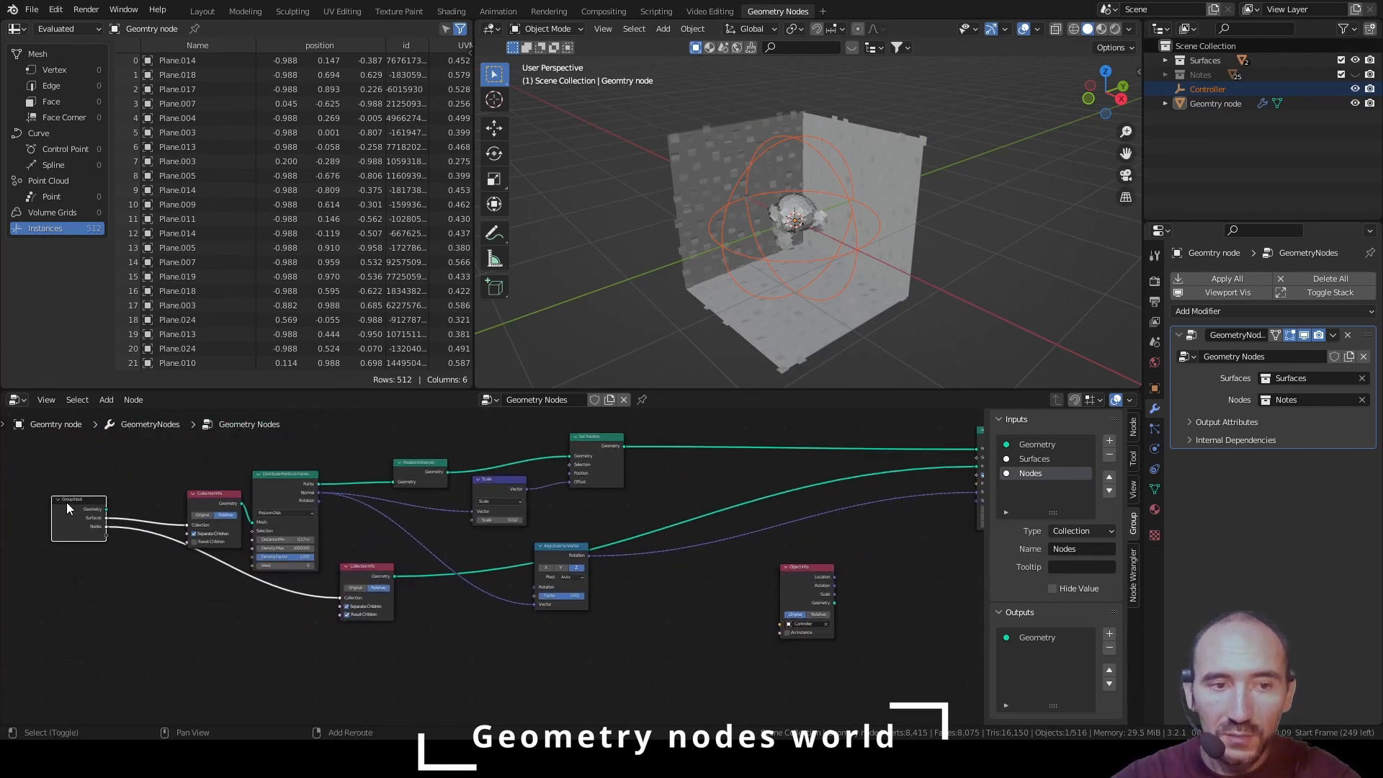
key("shift+d")
left_click(711, 611)
middle_click_drag(711, 611, 527, 663, "ctrl")
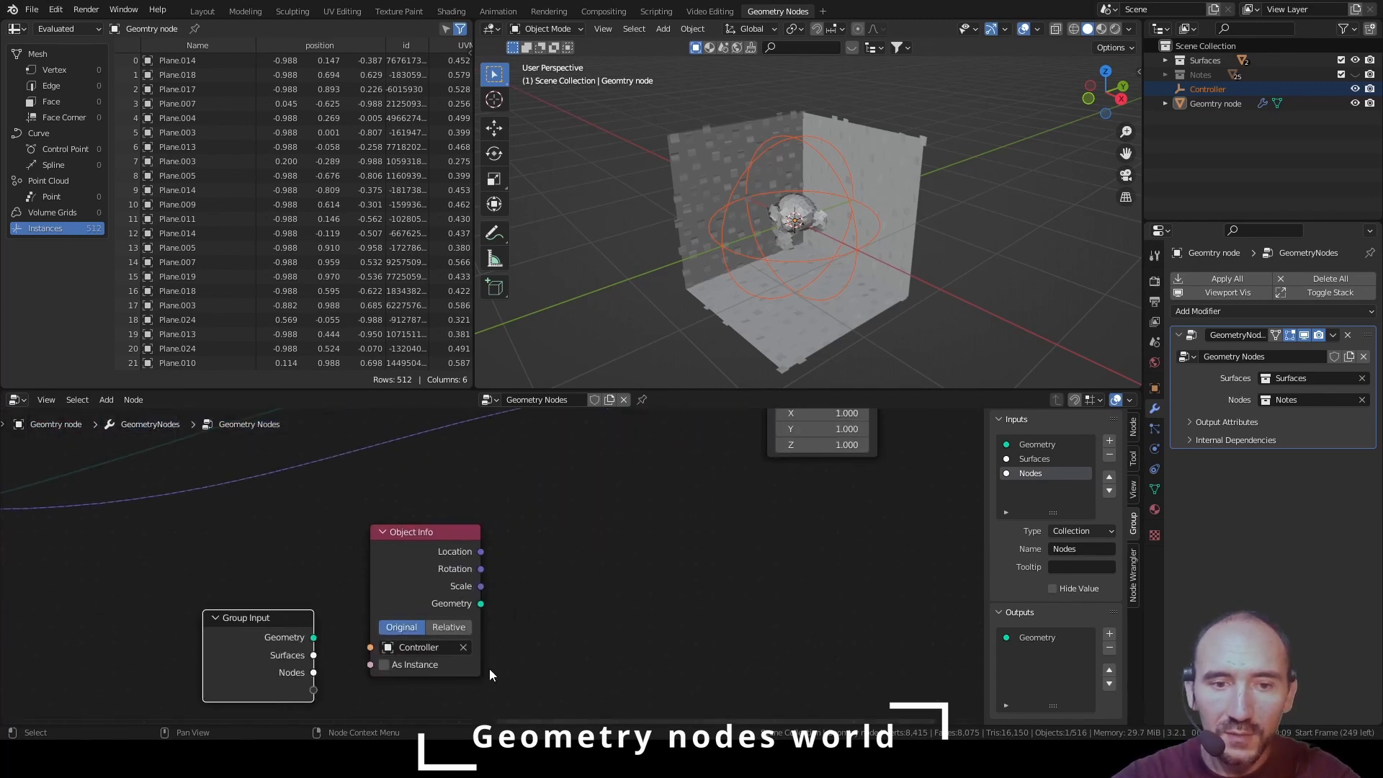
Expose the Object Info node's Object socket as a group input and name that input Controller
left_click_drag(369, 647, 314, 690)
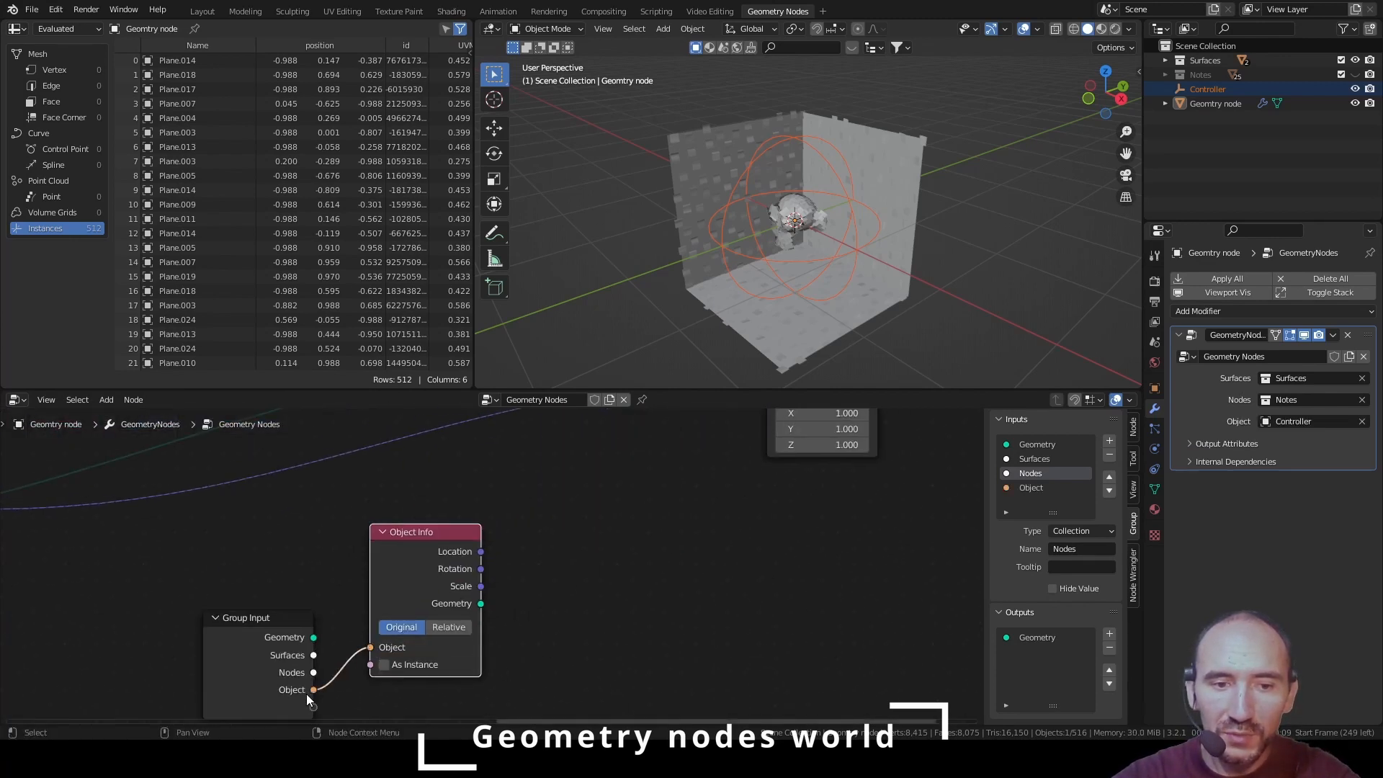
left_click(1086, 549)
type("Controller")
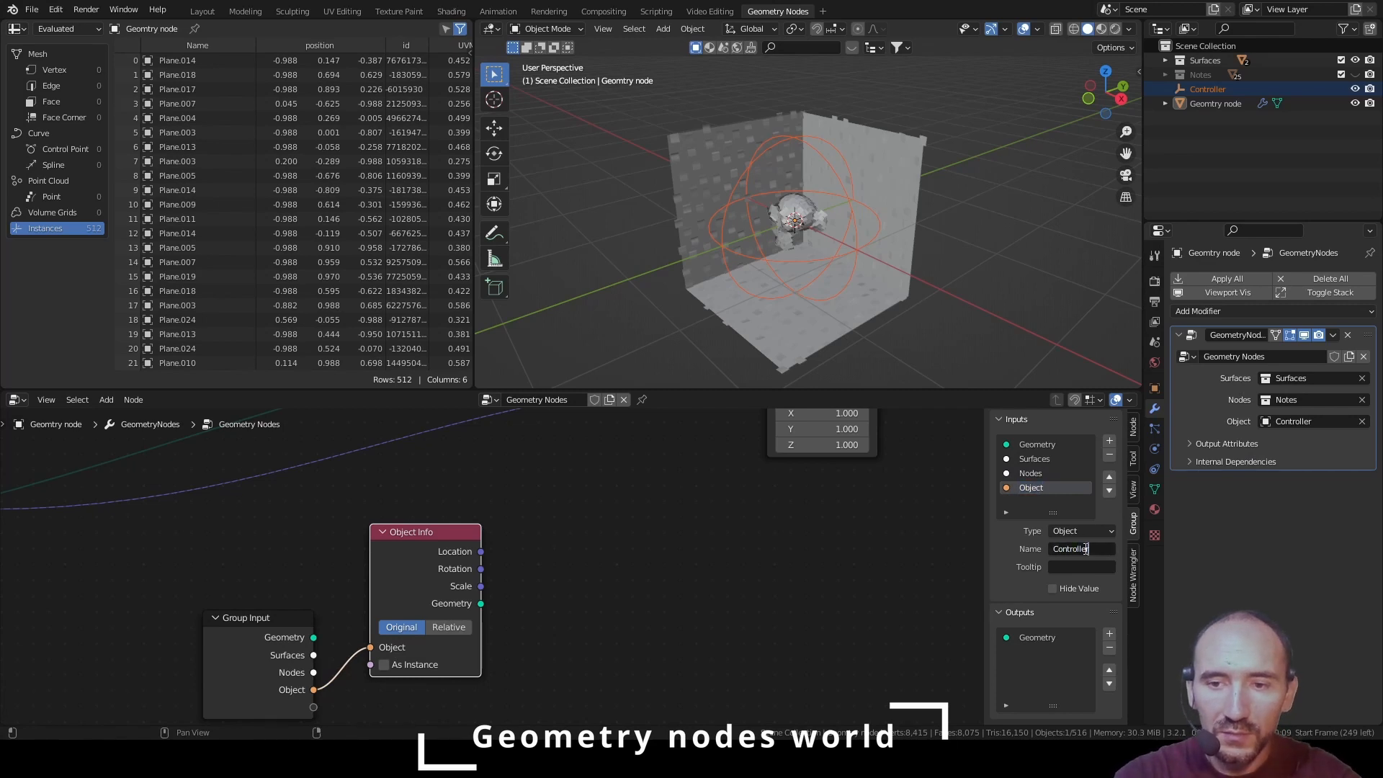
key("Return")
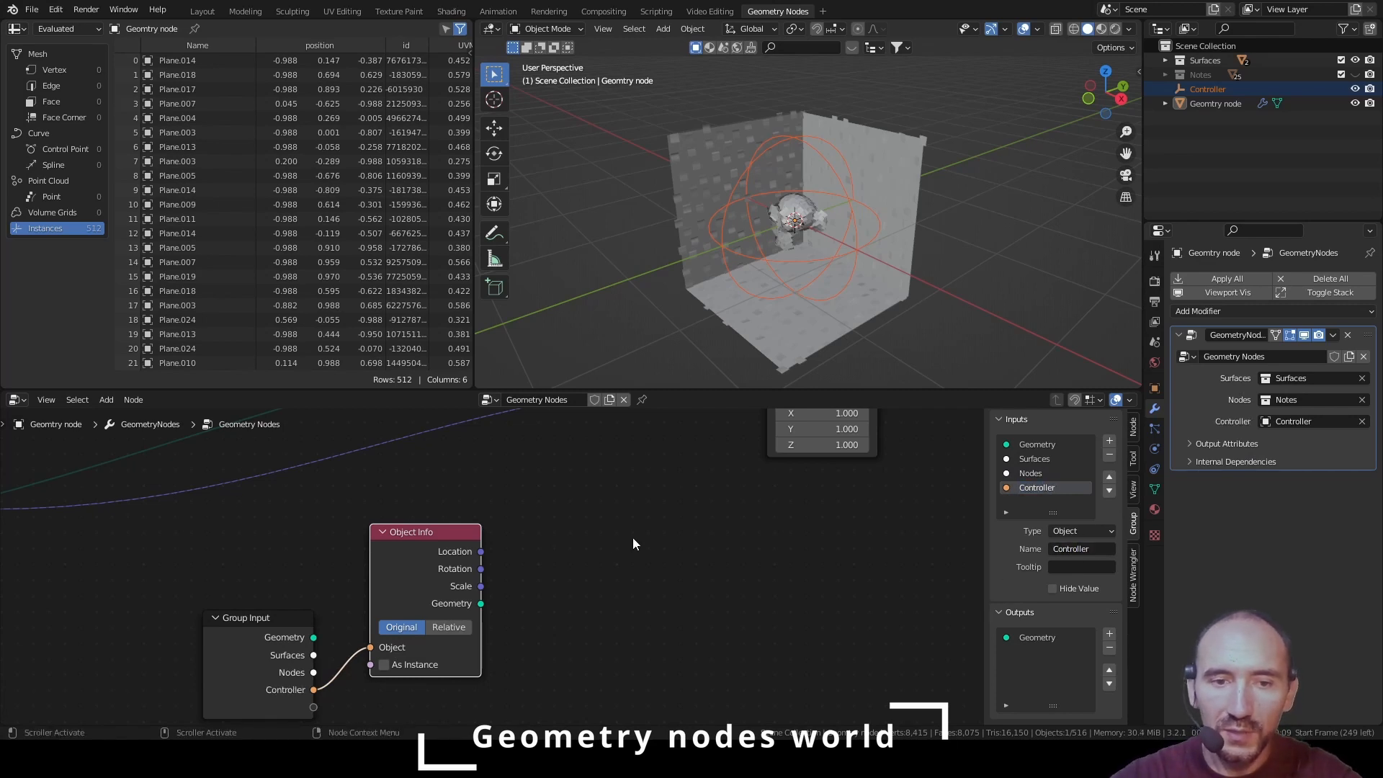
Shift Instance on Points and Group Output still farther from the rest of the node chain
scroll(598, 547, "down", 3)
middle_click_drag(598, 547, 396, 626)
left_click_drag(417, 655, 688, 443)
key("g")
left_click(946, 435)
scroll(602, 504, "down", 2)
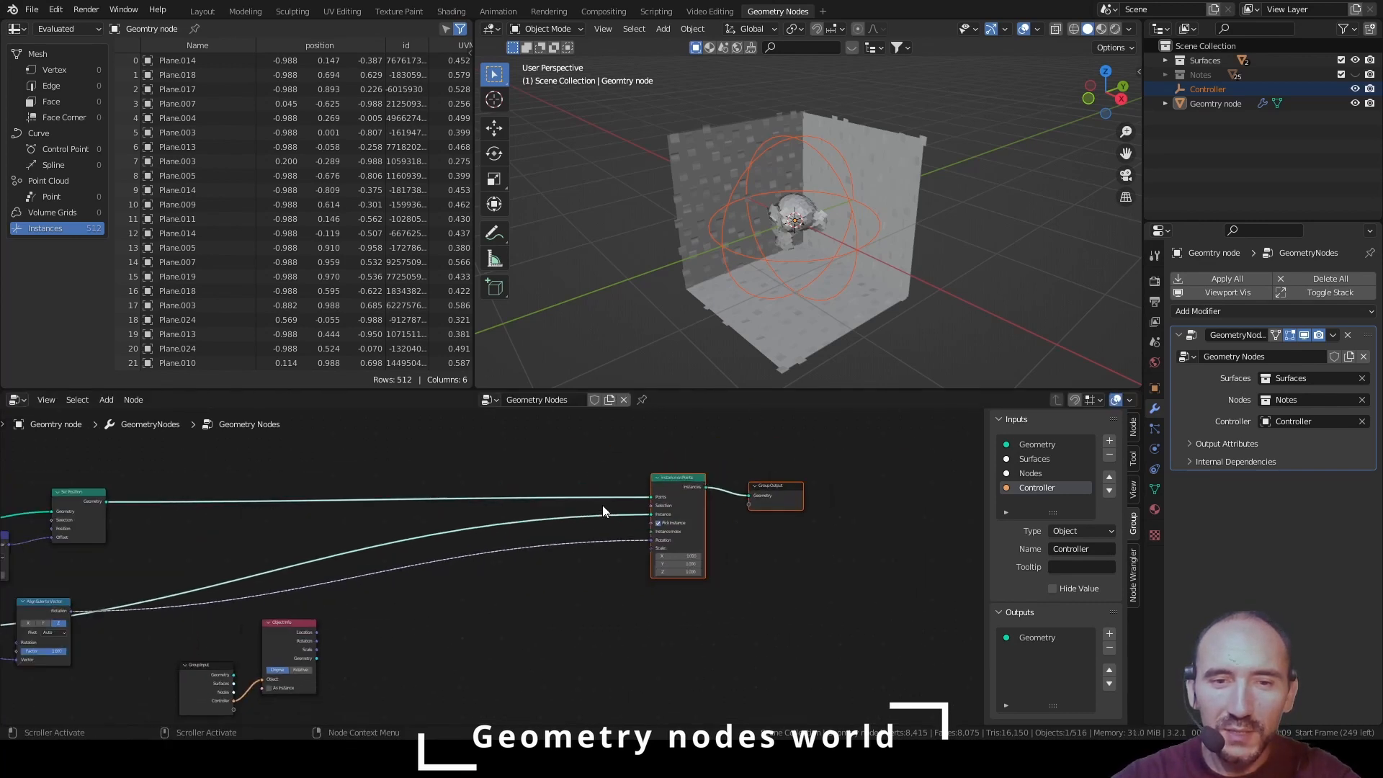
Move the Scale and Set Position nodes together away from Realize Instances to open a gap between them
middle_click_drag(460, 629, 655, 629)
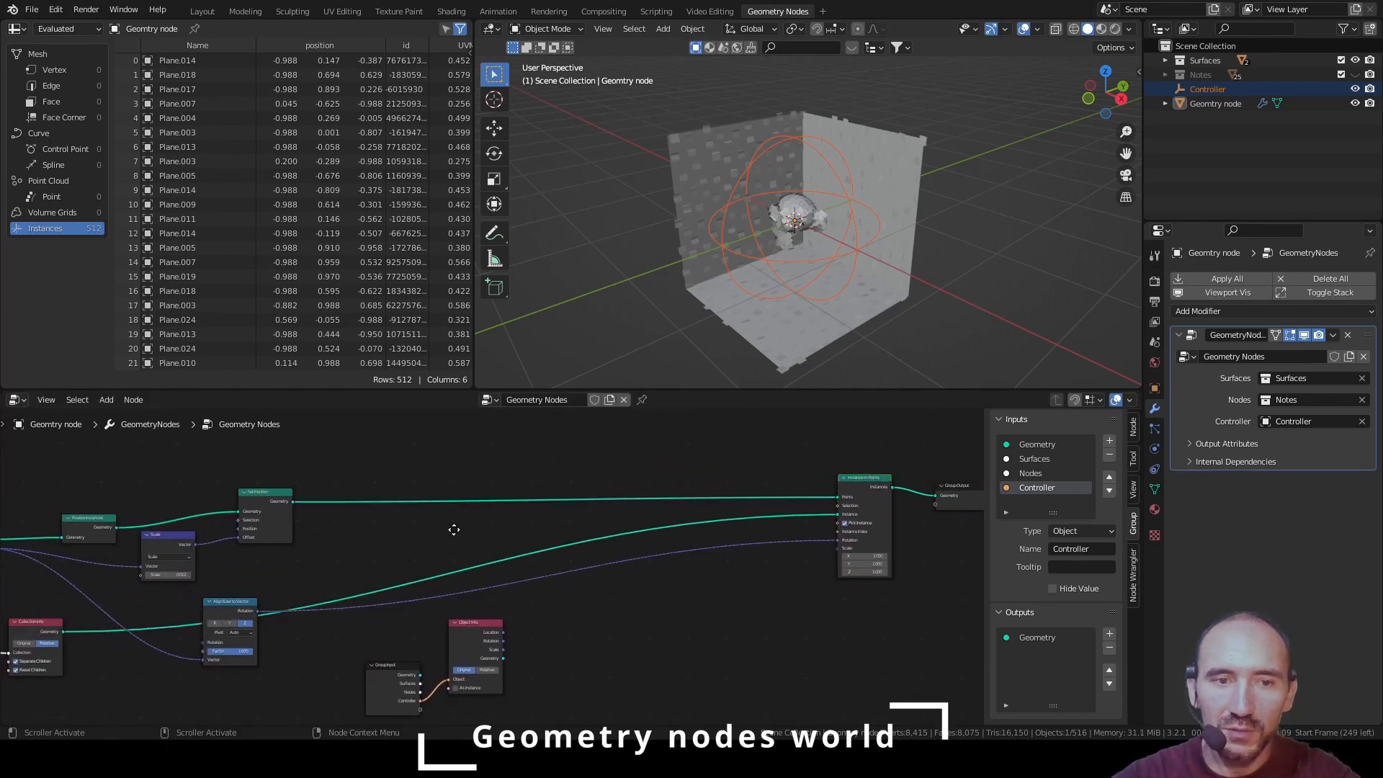
middle_click_drag(454, 529, 623, 510)
left_click(340, 521)
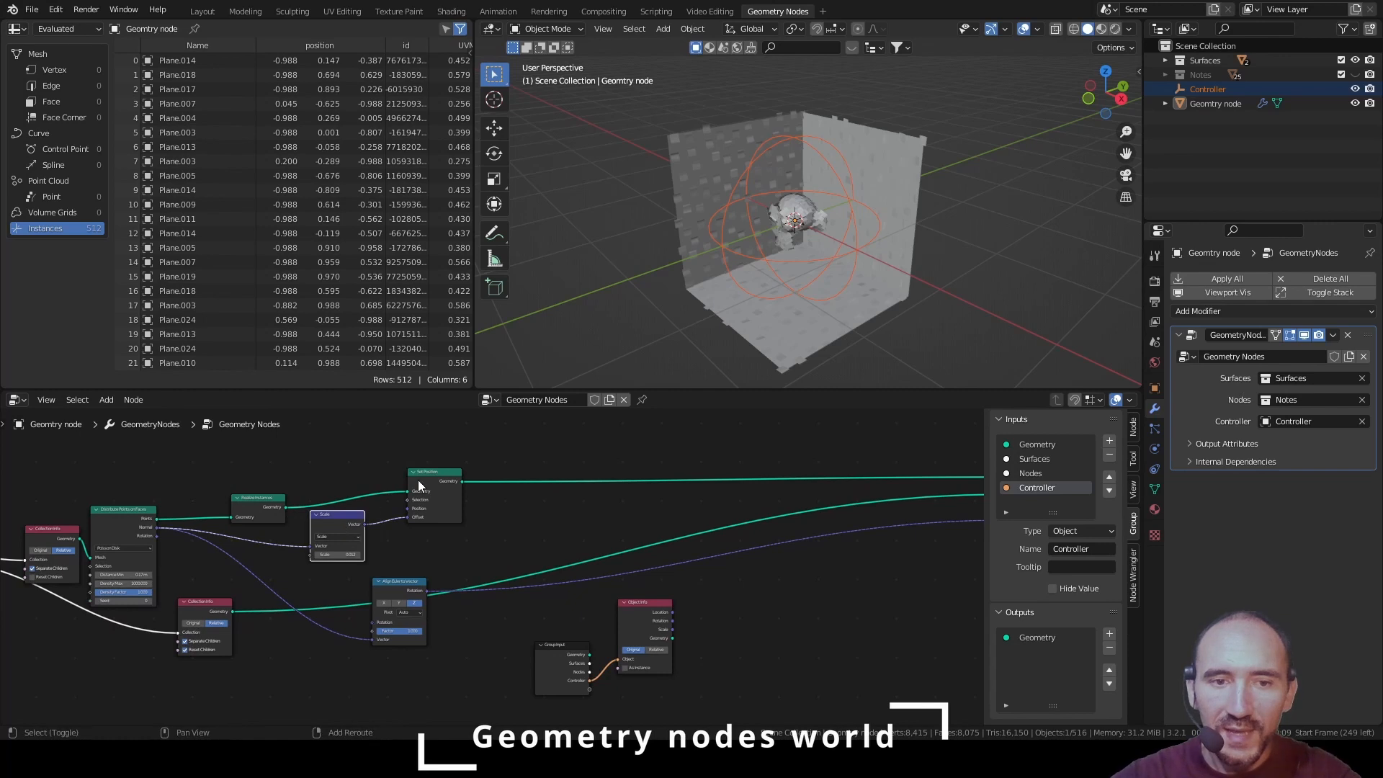
left_click(438, 476, "shift")
left_click_drag(438, 473, 599, 482)
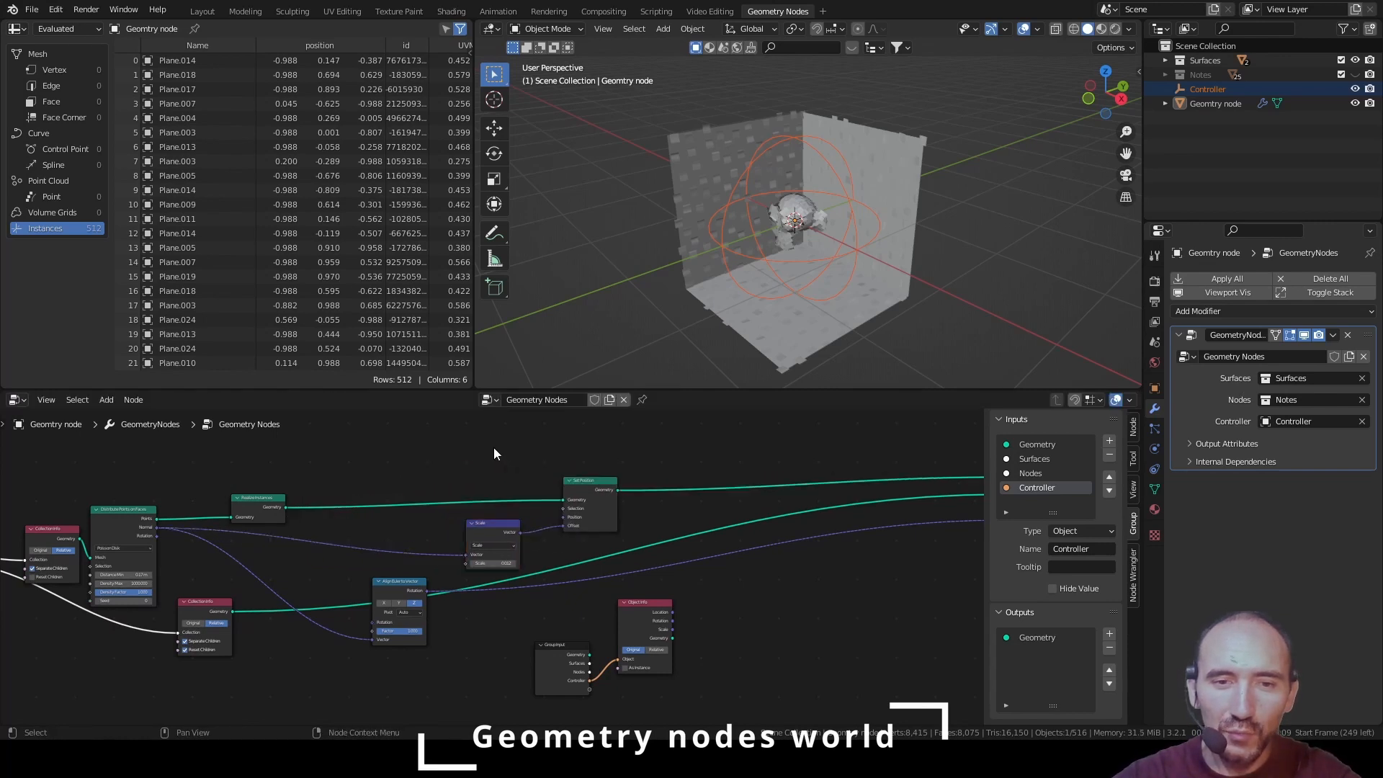
Insert a Capture Attribute node between Realize Instances and Set Position
key("F3")
type("capture")
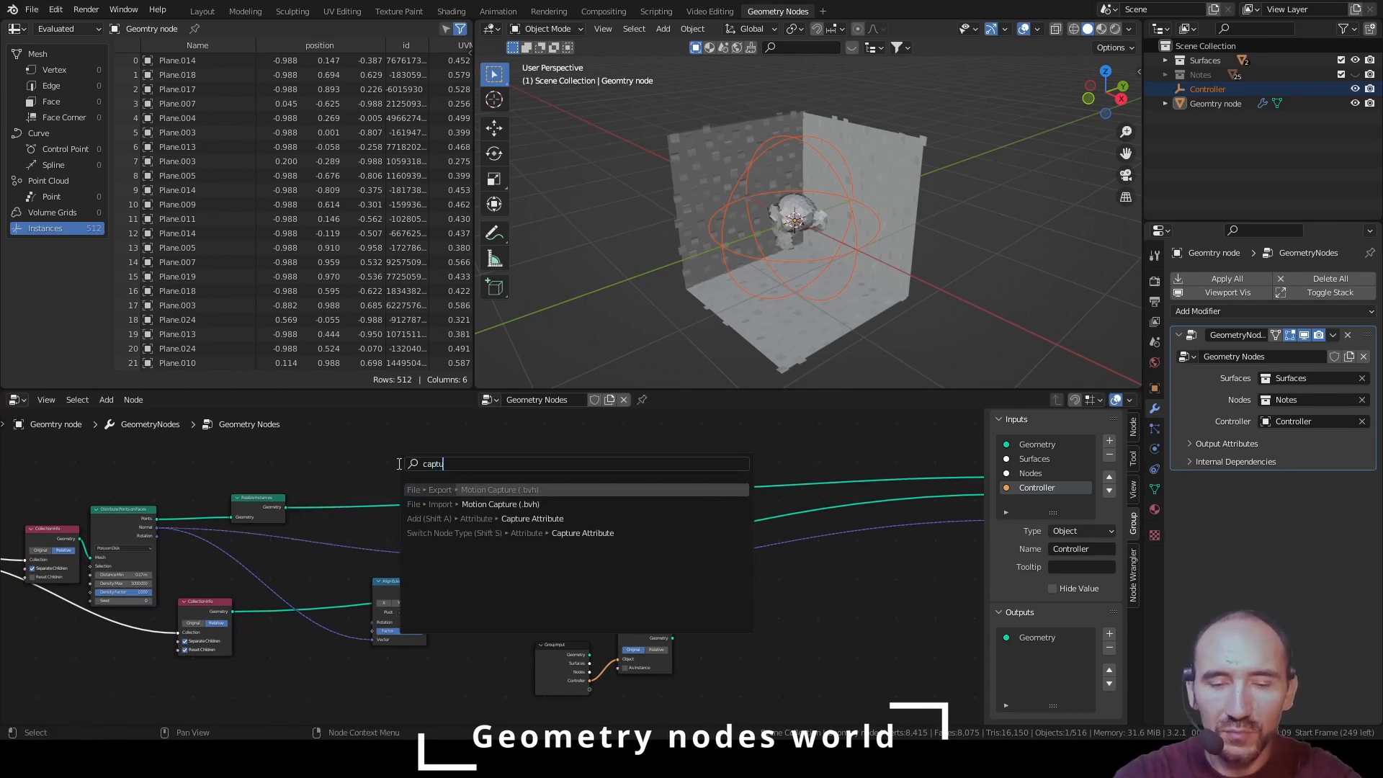
key("Down")
key("Down")
key("Return")
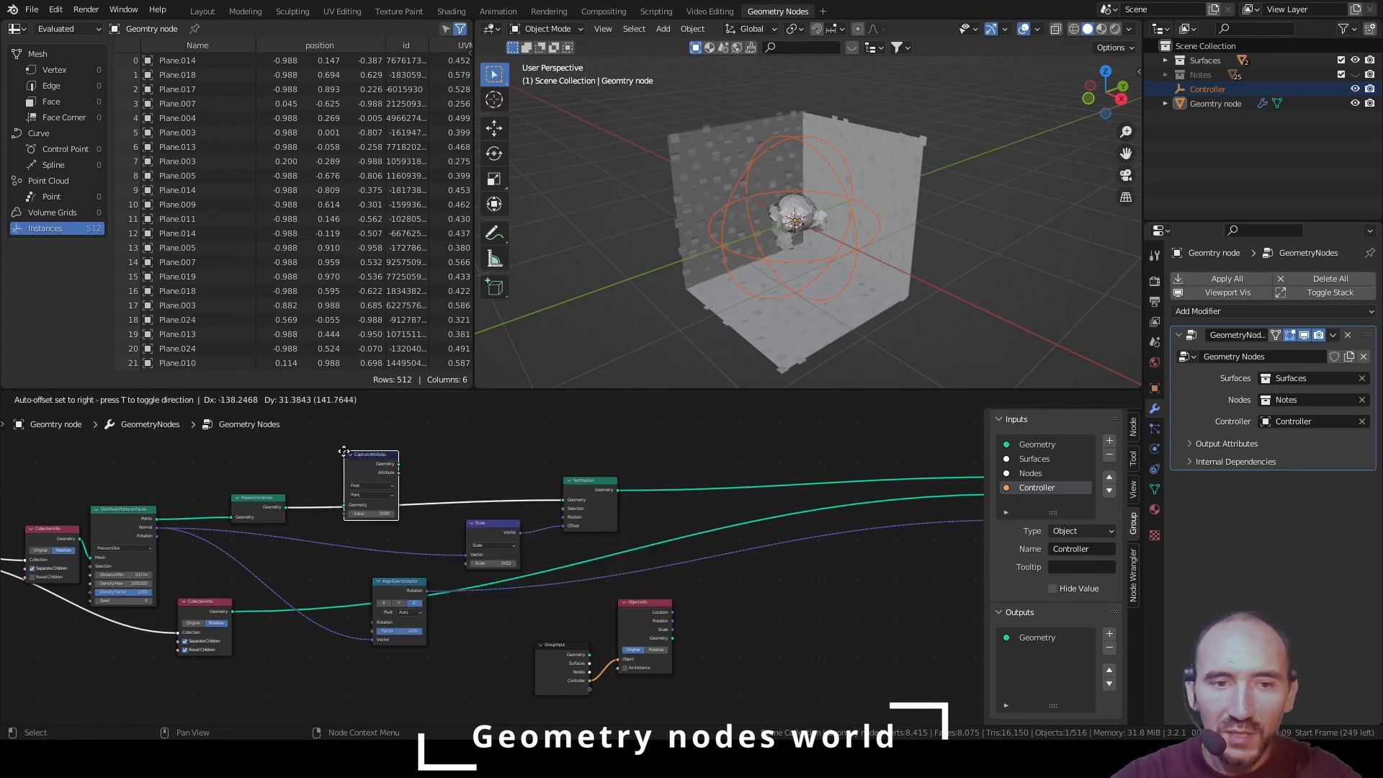
left_click(346, 451)
Set the Capture Attribute node's data type to Vector and shift the node slightly away from Realize Instances
scroll(346, 452, "up", 2)
middle_click_drag(346, 452, 720, 577)
scroll(677, 570, "up", 5)
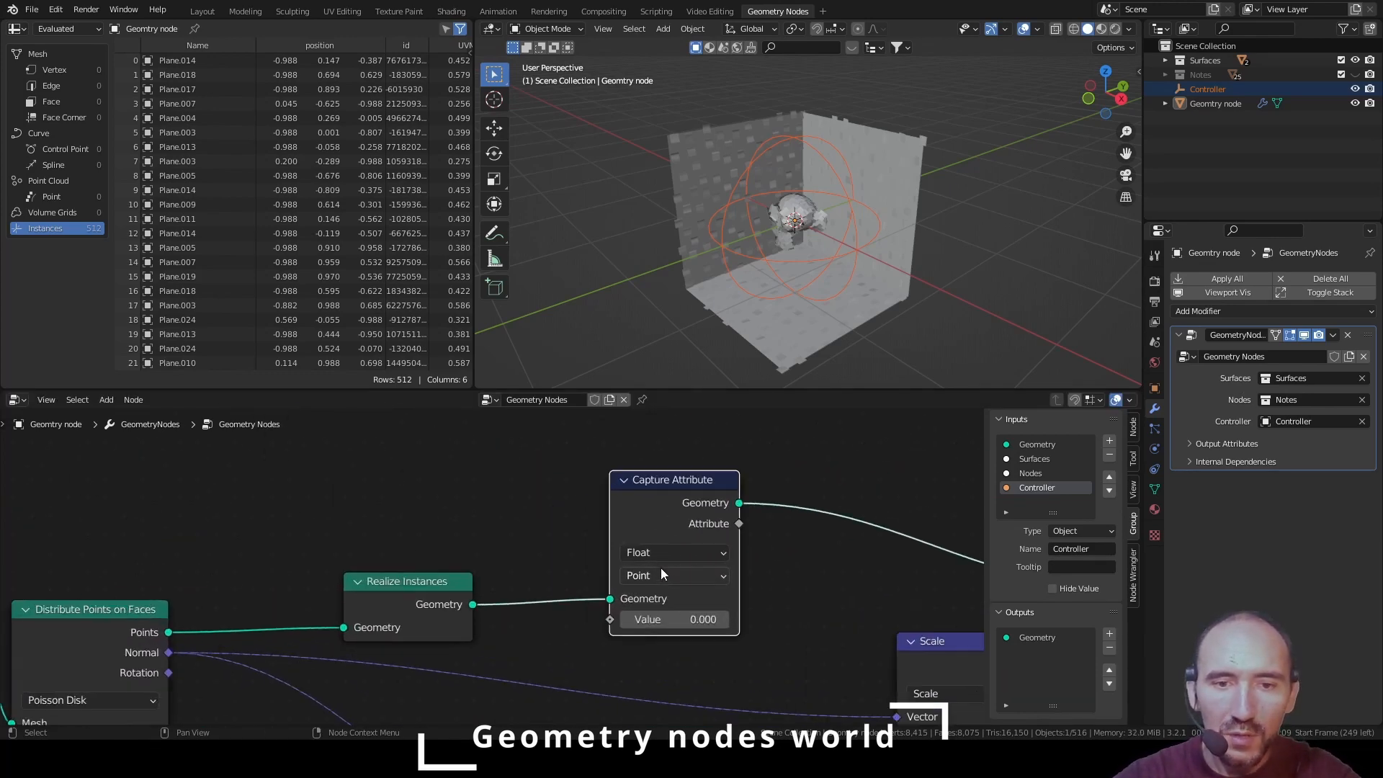
left_click(661, 555)
left_click(655, 616)
left_click_drag(677, 506, 751, 469)
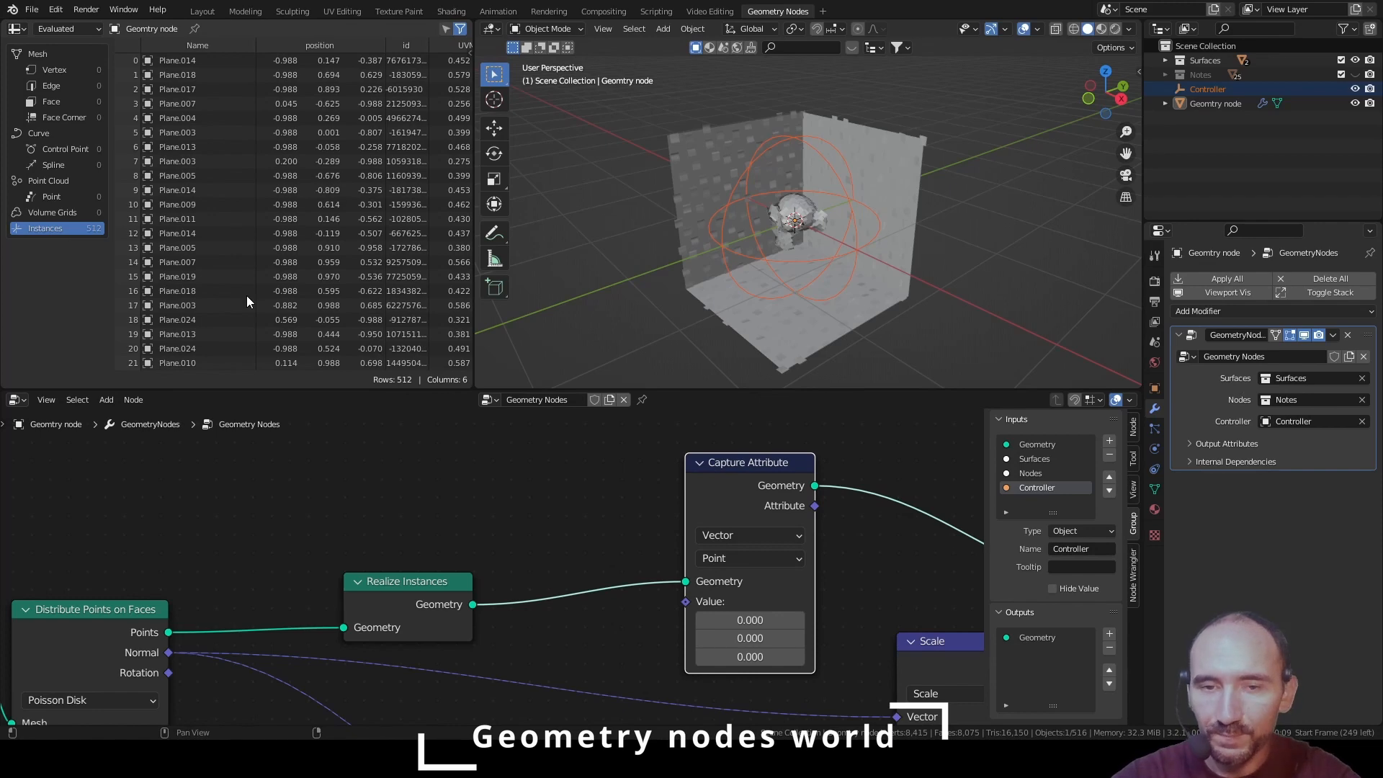
Add a Position node beside Capture Attribute and connect its Position output to the Capture Attribute node's Value input
key("F3")
type("posi")
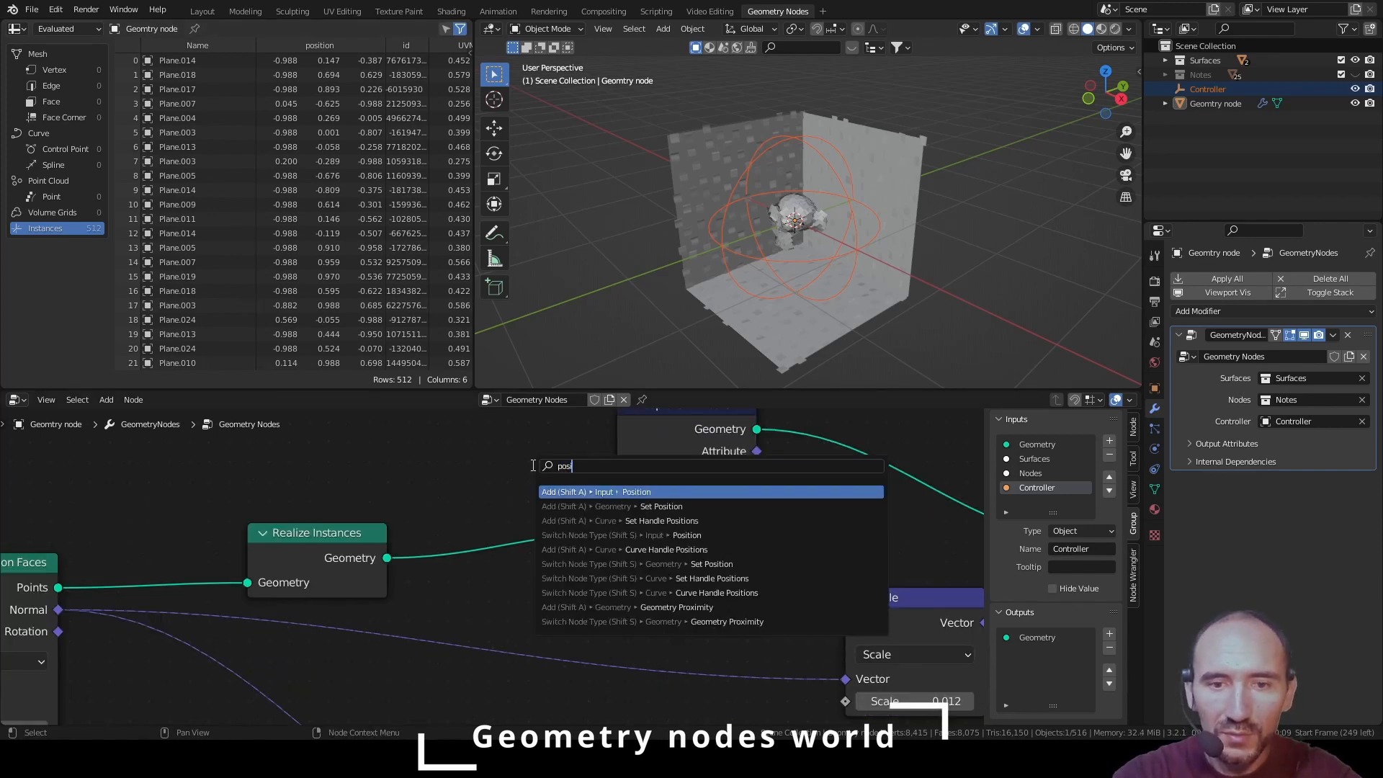
key("Return")
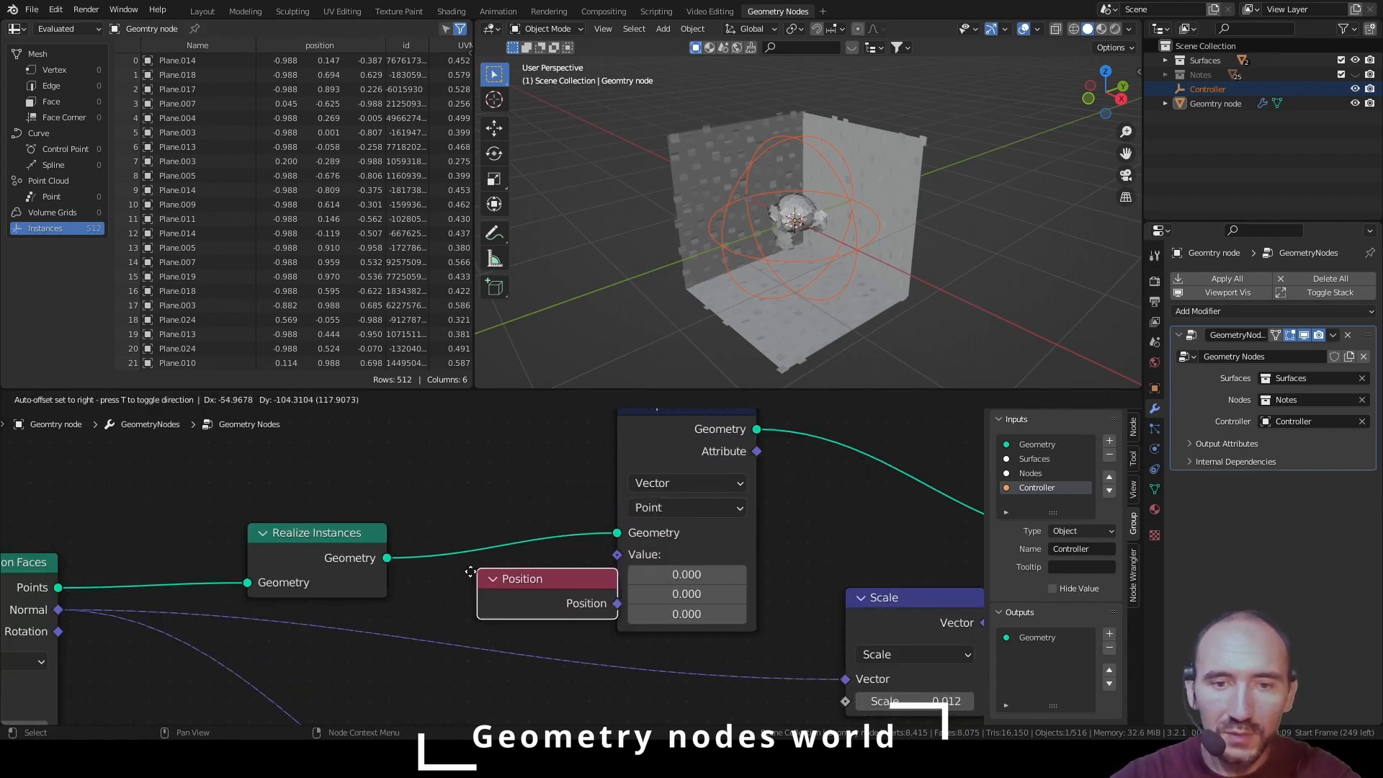
left_click(439, 569)
left_click_drag(580, 605, 618, 555)
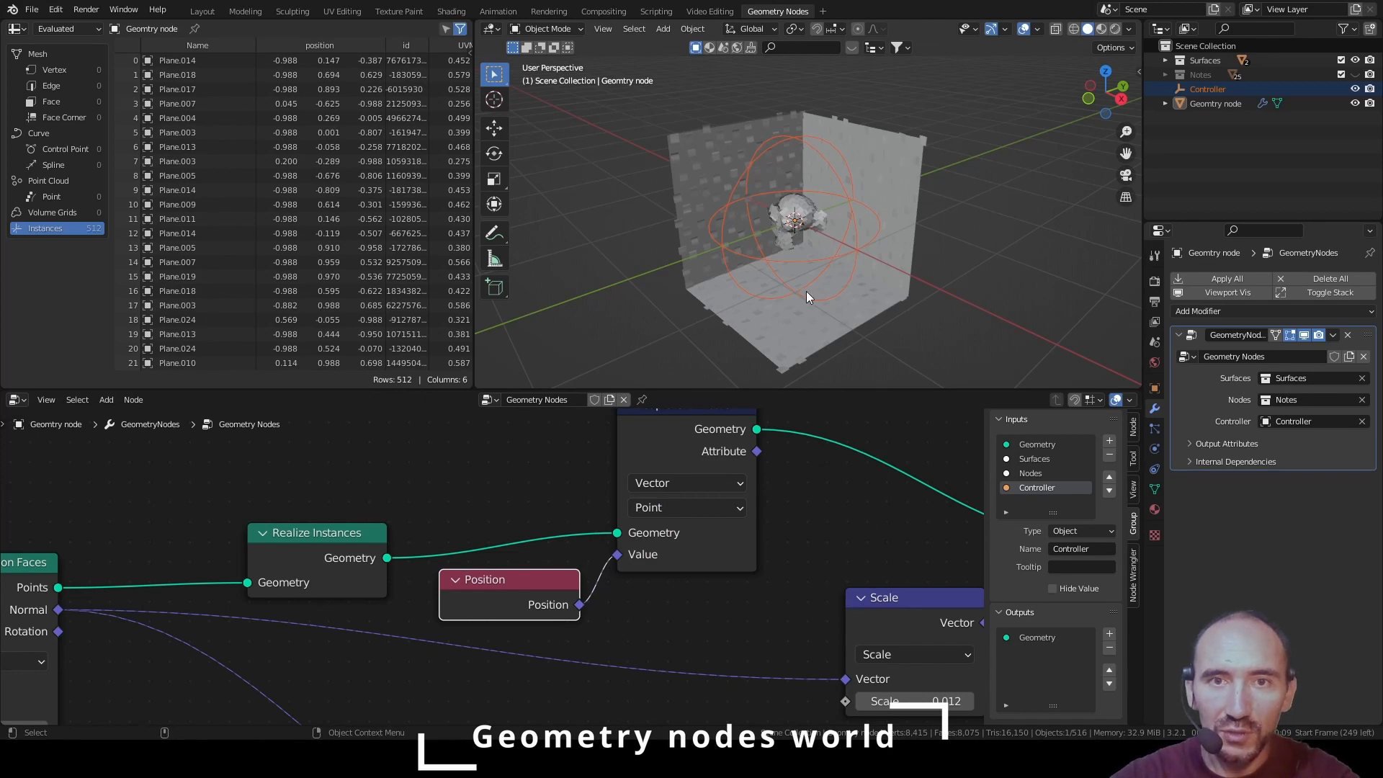
Add a Vector Math node beyond Object Info and connect Capture Attribute's Attribute output to its first Vector input
scroll(725, 507, "down", 4)
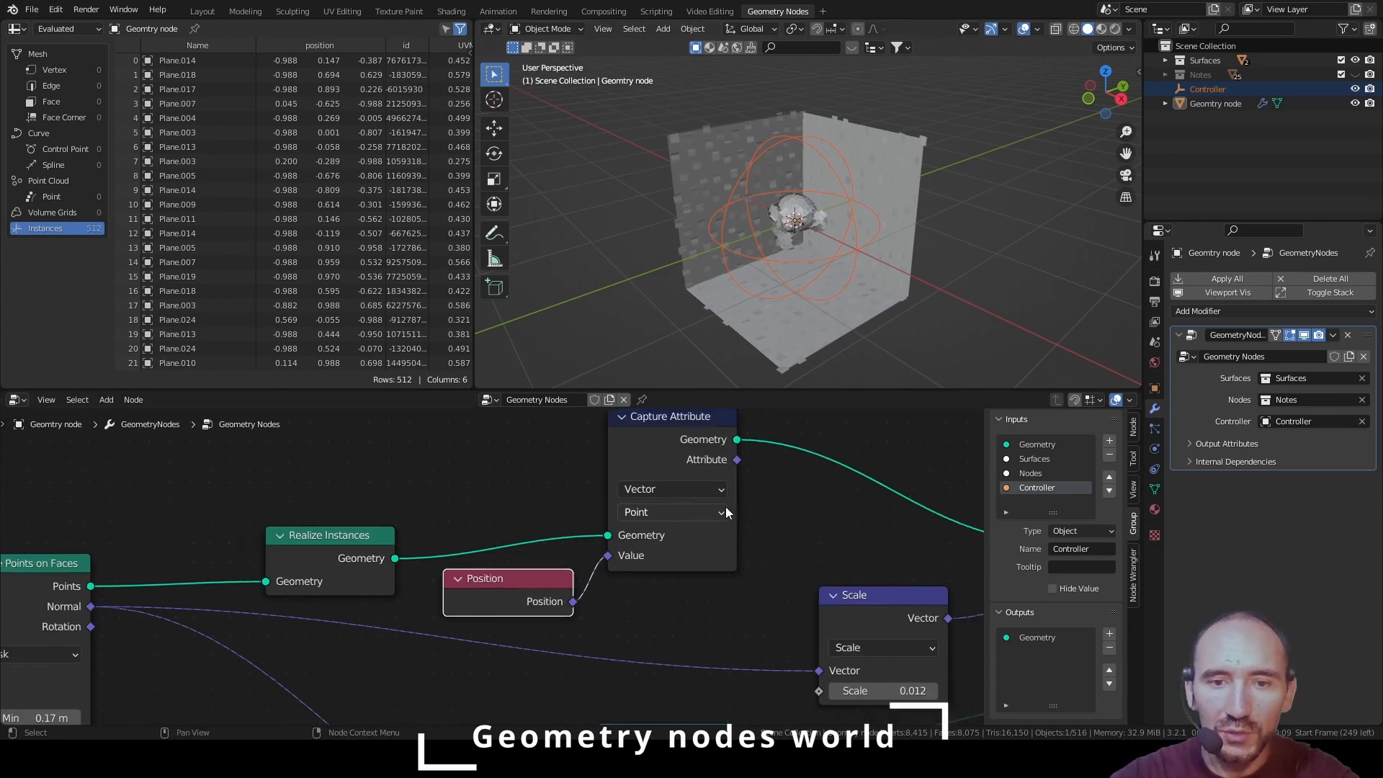
scroll(440, 539, "down", 2)
middle_click_drag(657, 560, 432, 459)
scroll(461, 509, "down", 1)
middle_click_drag(433, 523, 640, 633)
scroll(640, 632, "up", 7)
key("F3")
type("vec")
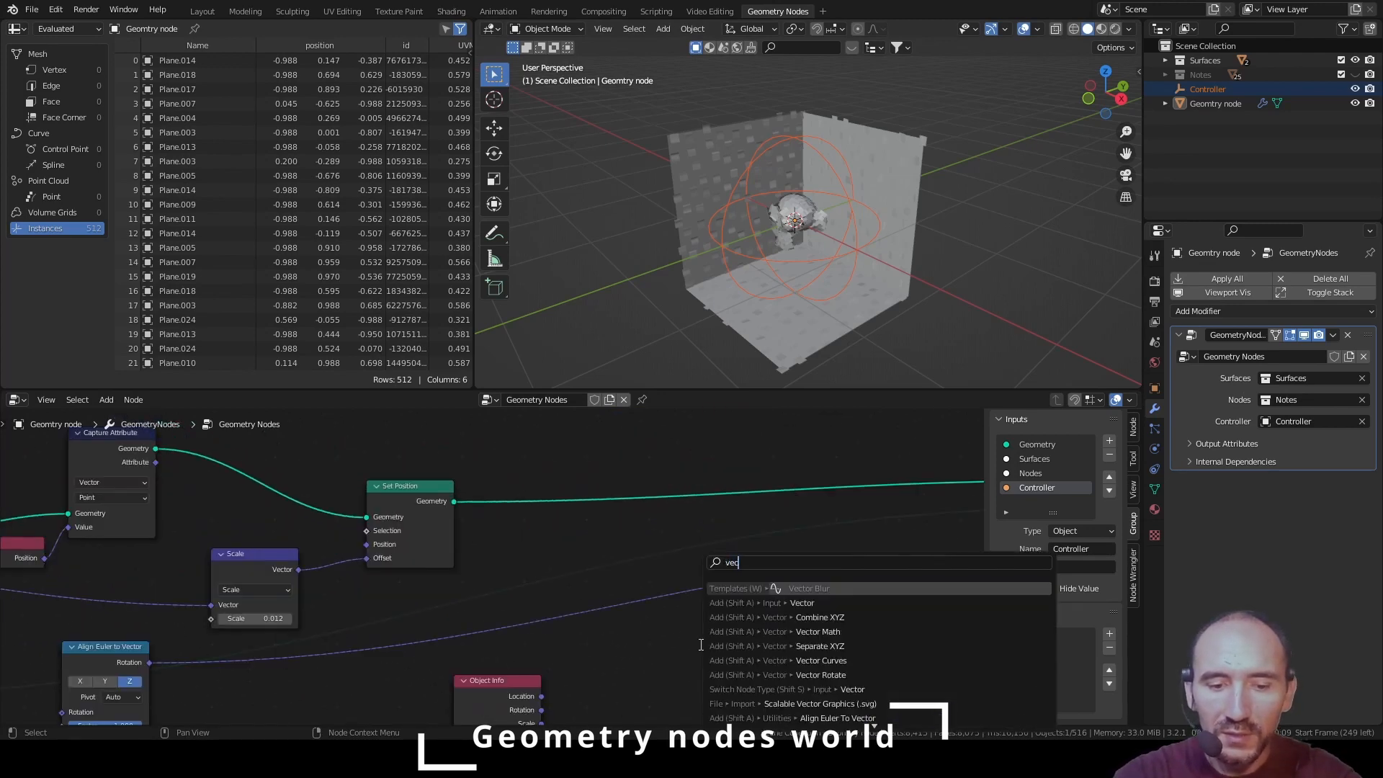
type("tor ma")
key("Return")
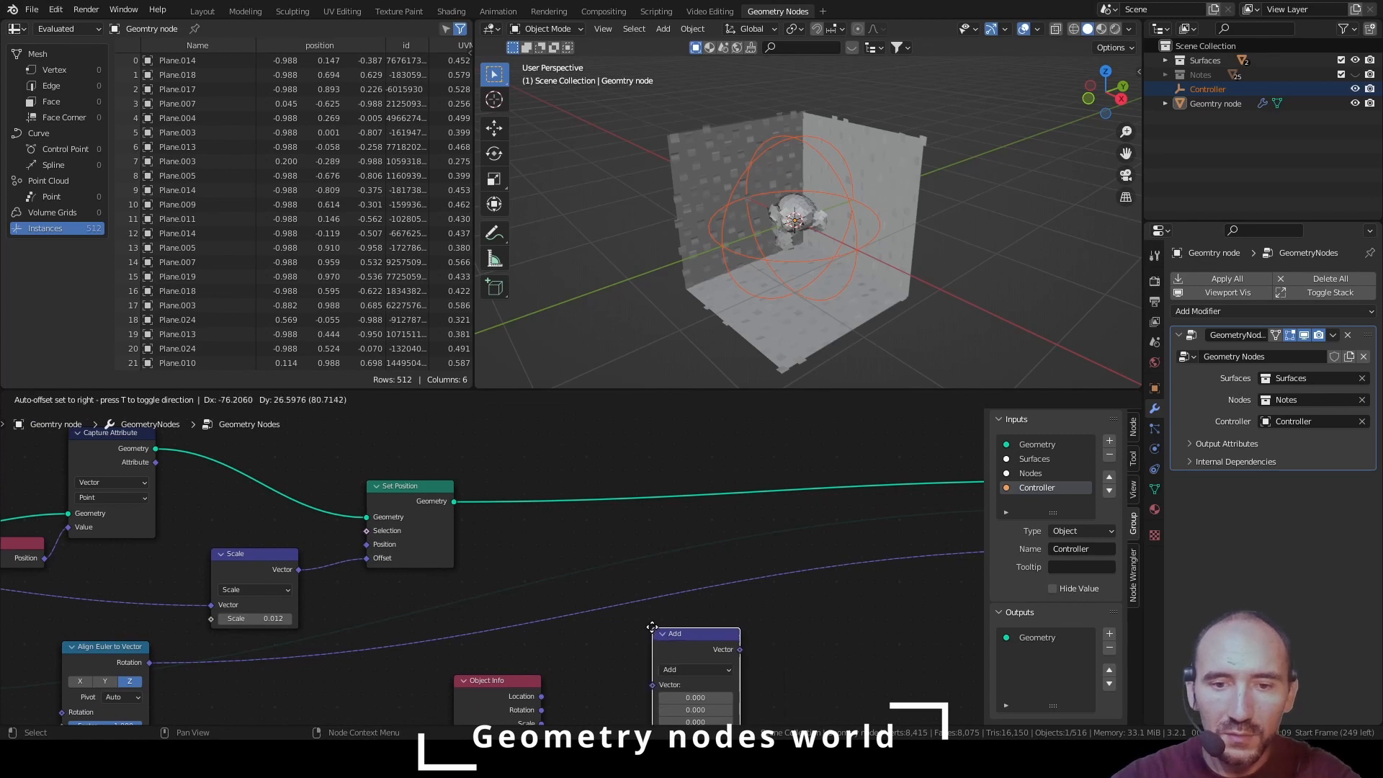
left_click(658, 633)
left_click_drag(156, 465, 652, 684)
middle_click_drag(858, 703, 757, 564)
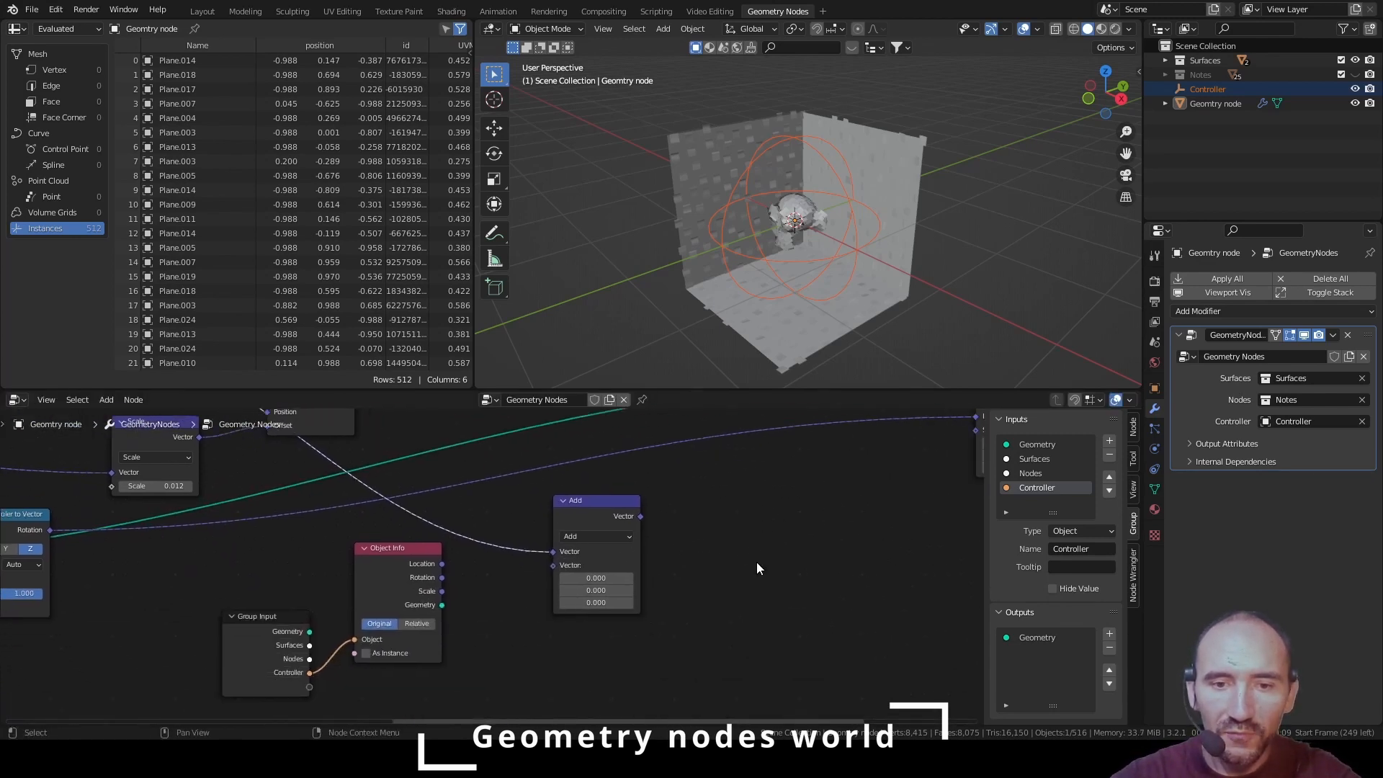
Set the Vector Math node to Distance, connect the Object Info Location to its second vector, and reposition the Object Info and Group Input nodes
left_click(611, 539)
left_click(627, 356)
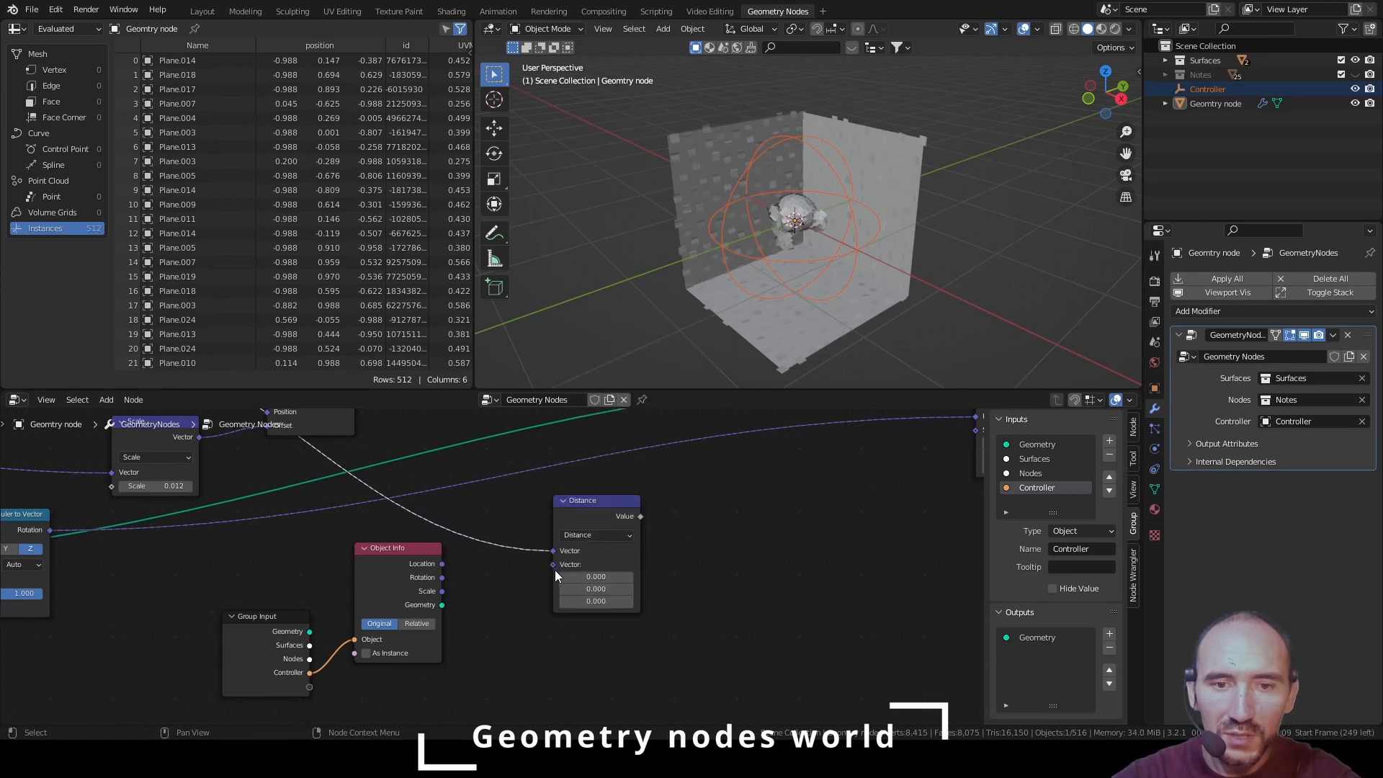
left_click_drag(553, 564, 441, 565)
left_click_drag(266, 556, 419, 673)
key("g")
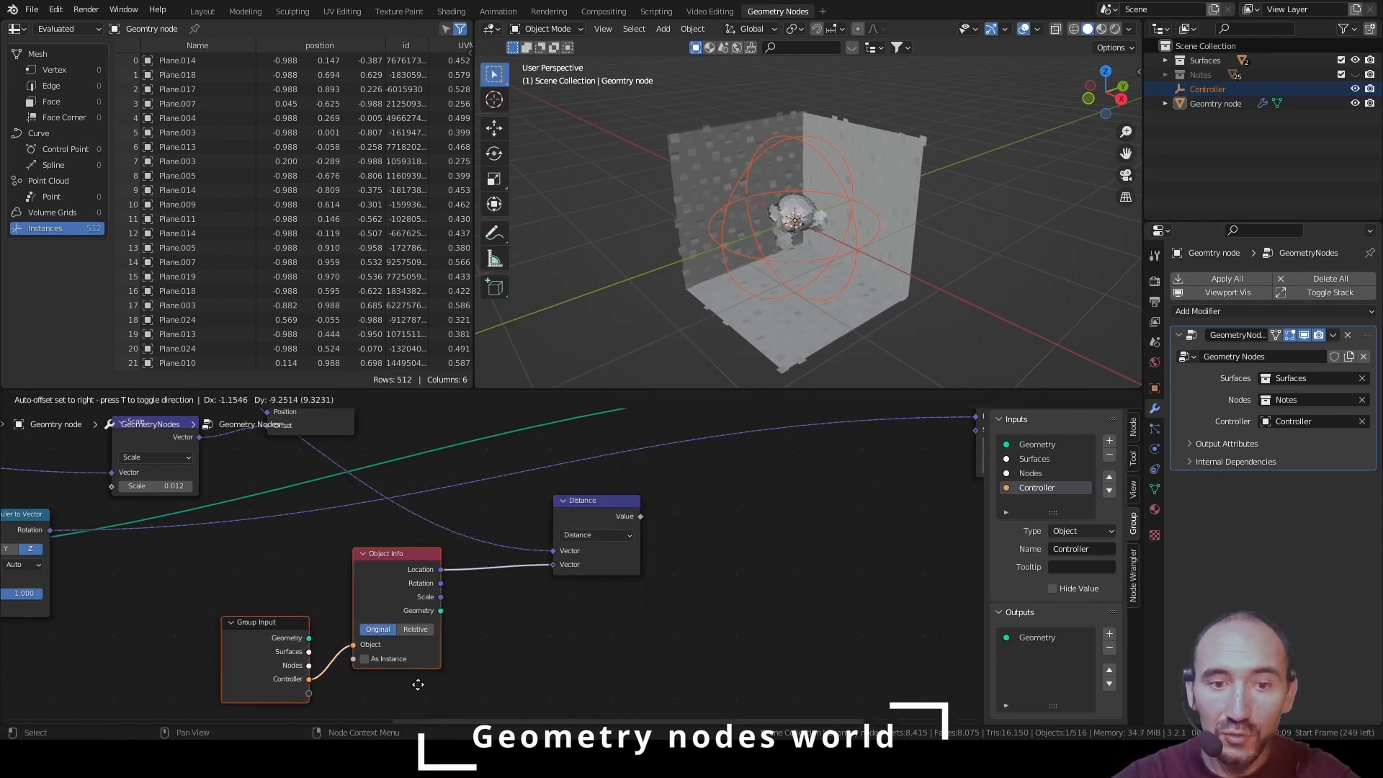
left_click(414, 686)
Add a Math node beside the Distance node and feed the Distance value into its first input
middle_click_drag(718, 625, 510, 643)
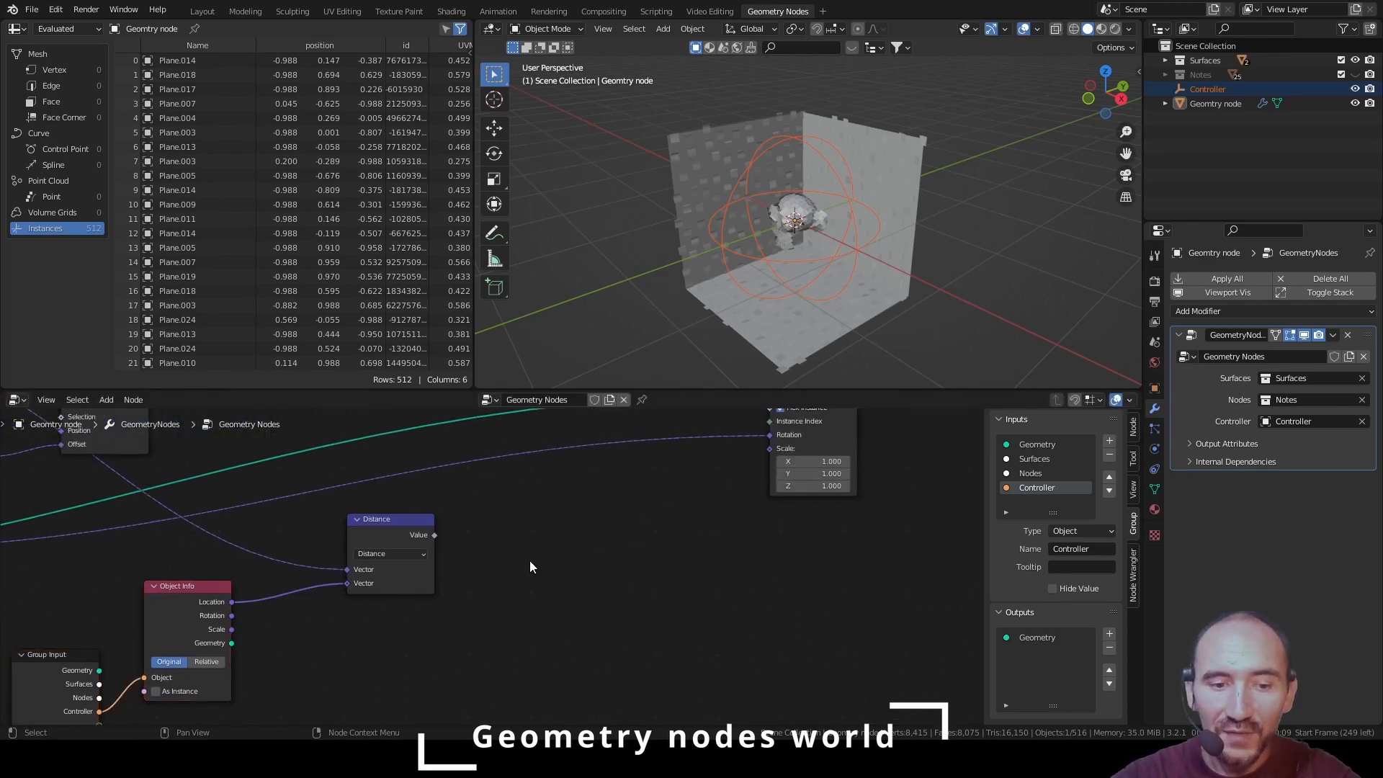
key("F3")
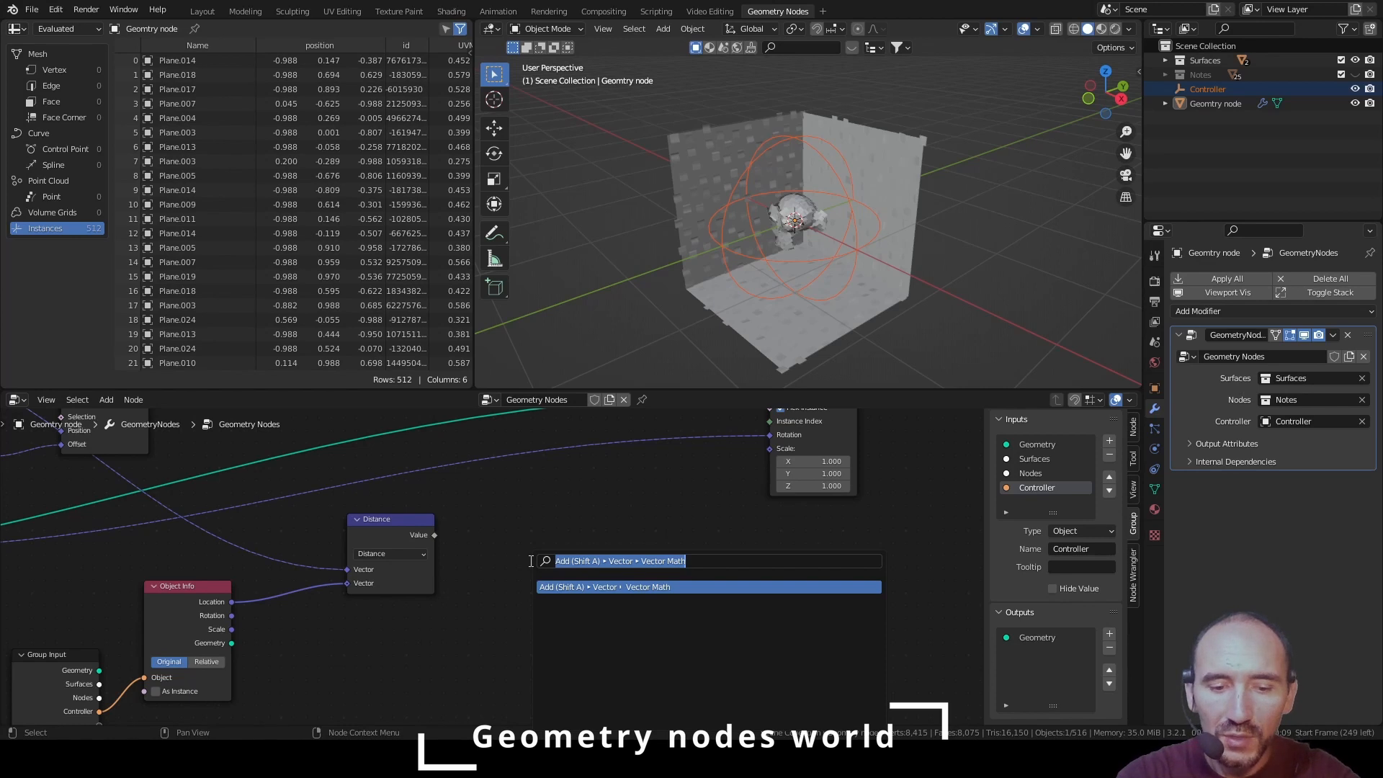
type("math")
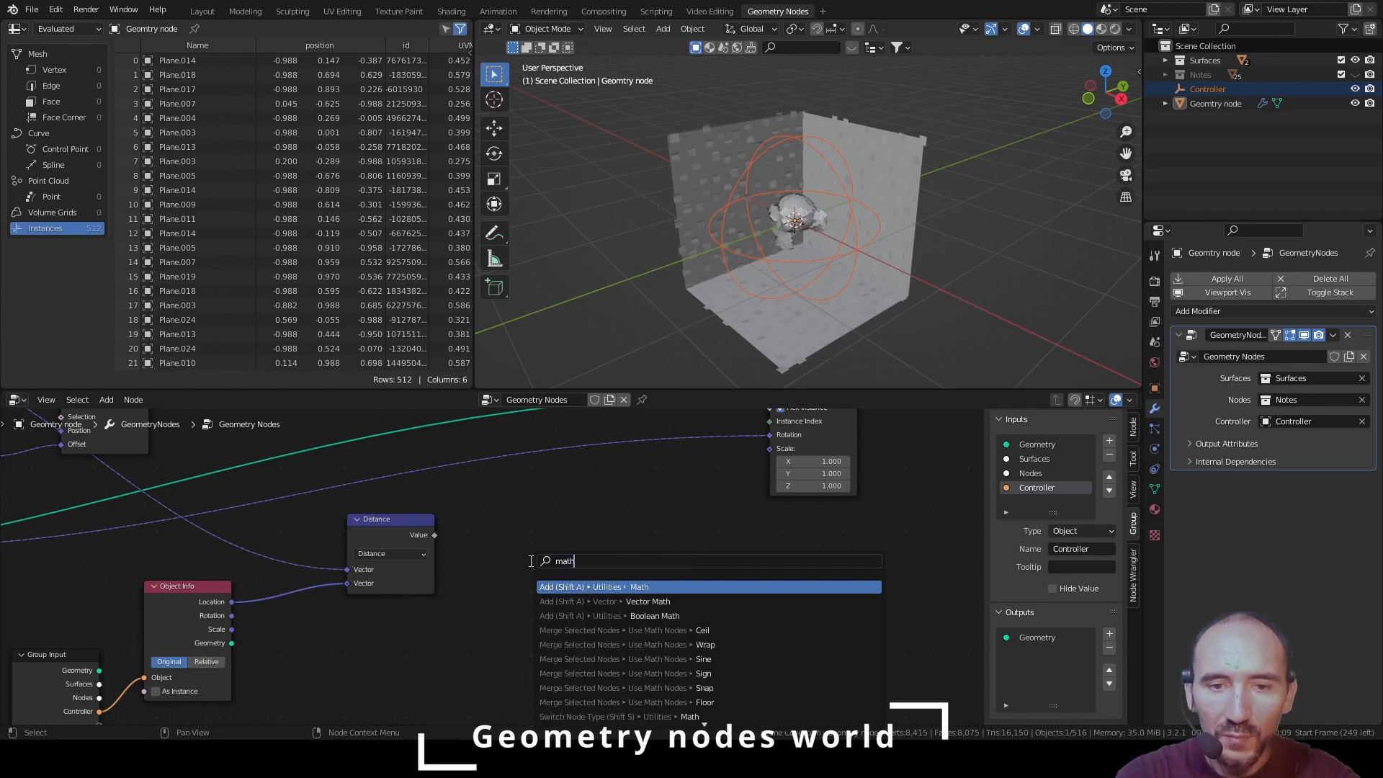
key("Return")
left_click(446, 555)
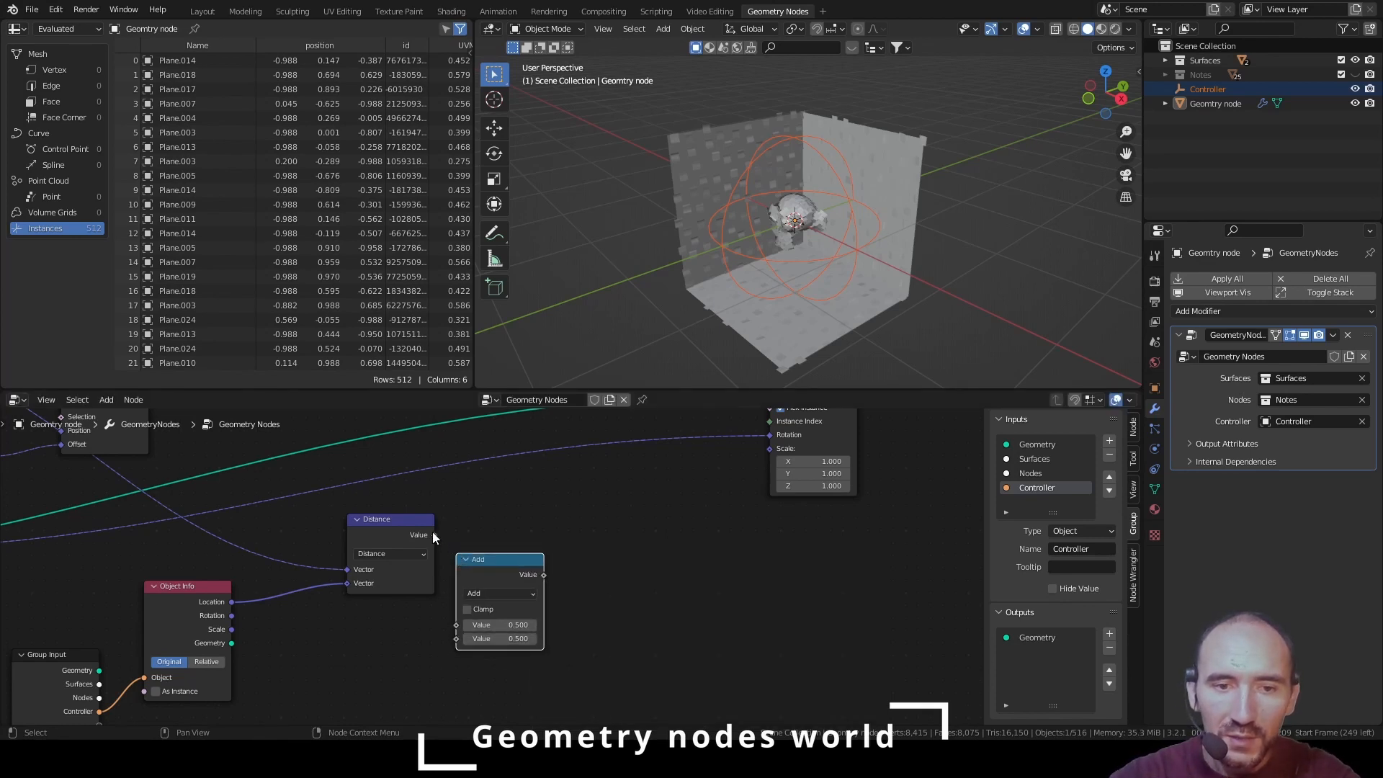
left_click_drag(434, 534, 460, 624)
Set the Math node to Divide and connect the Object Info Scale to its second value
left_click(498, 593)
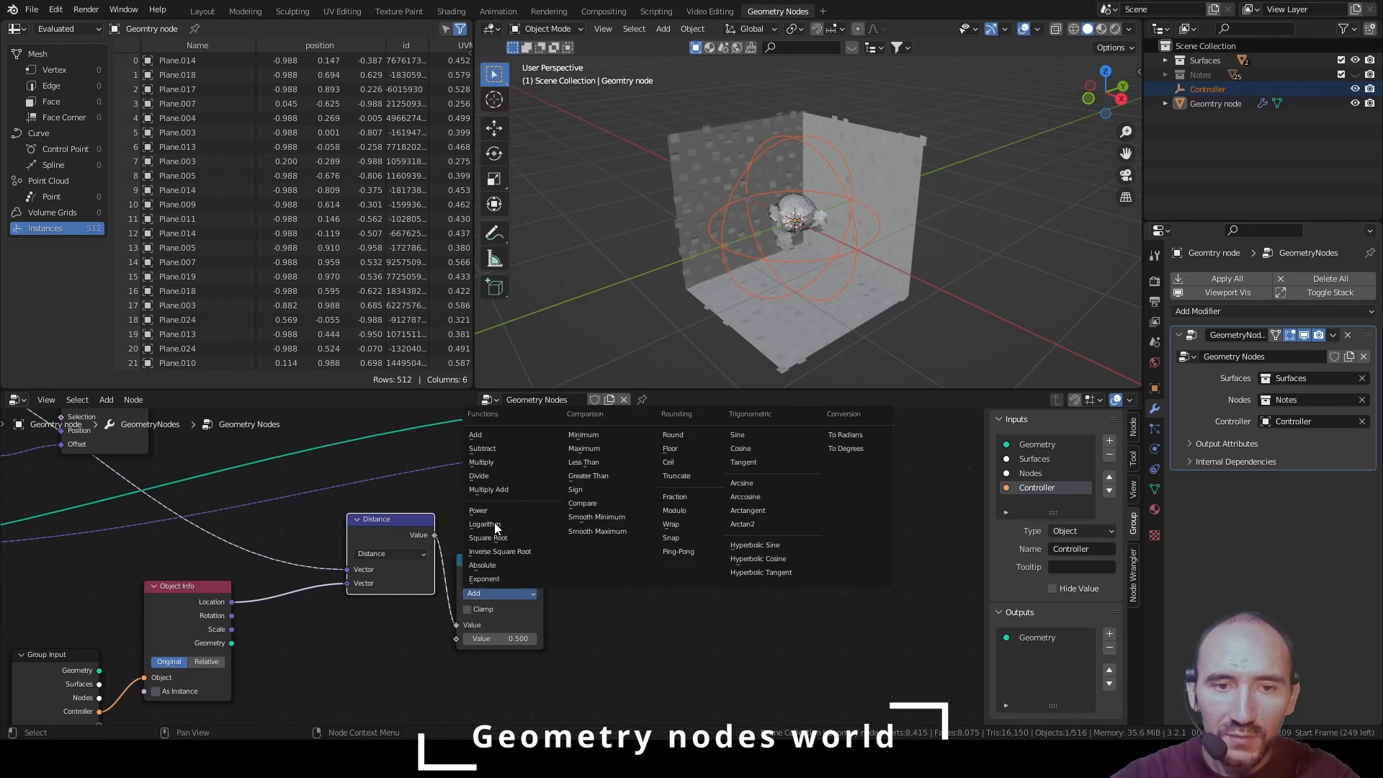
left_click(496, 475)
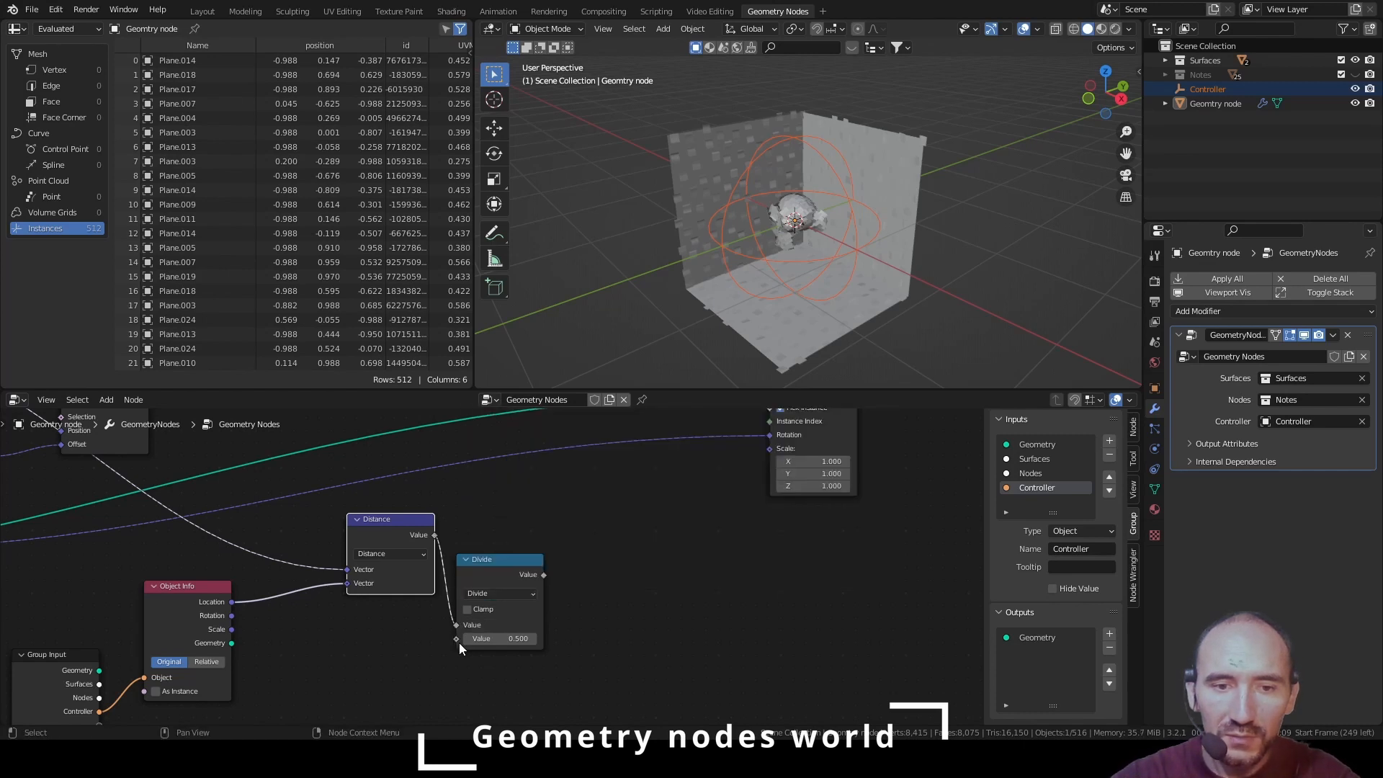
left_click_drag(458, 641, 235, 631)
left_click(612, 509)
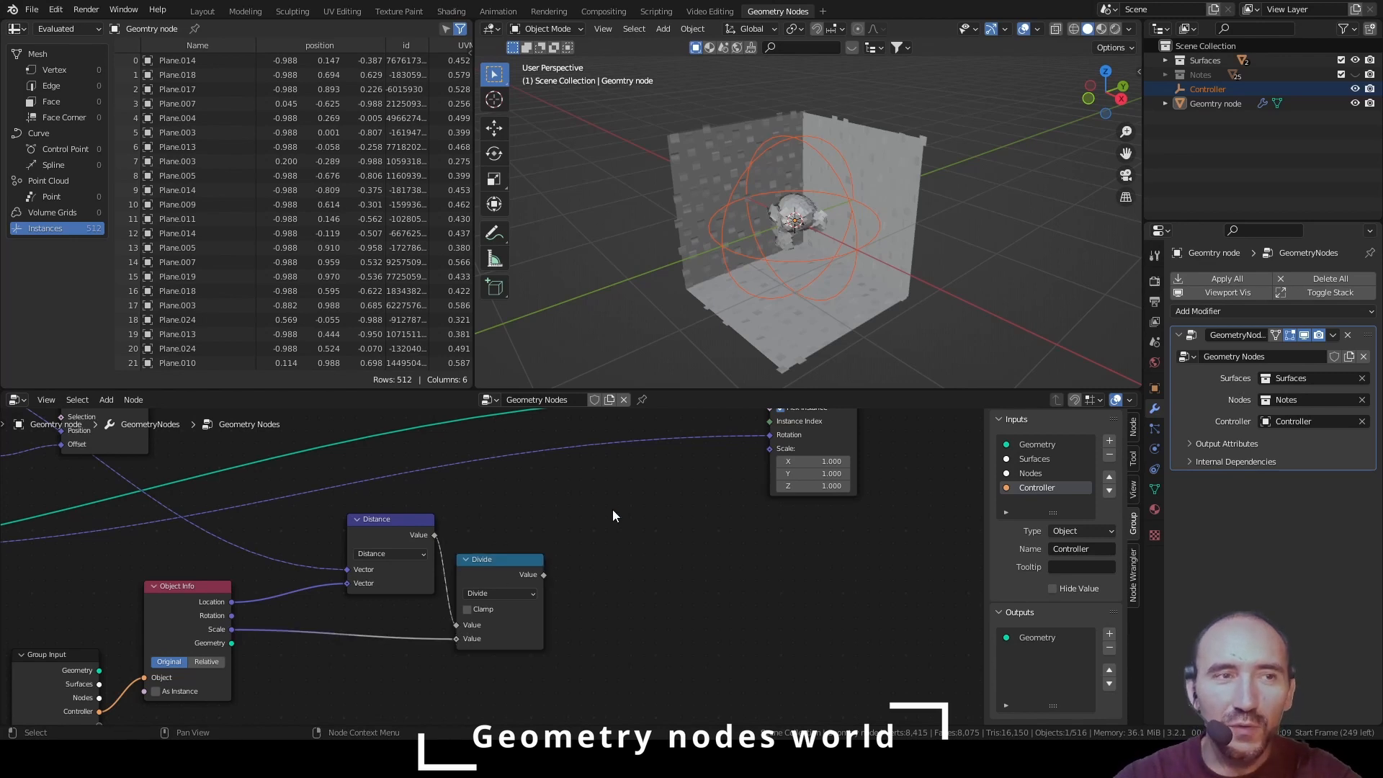
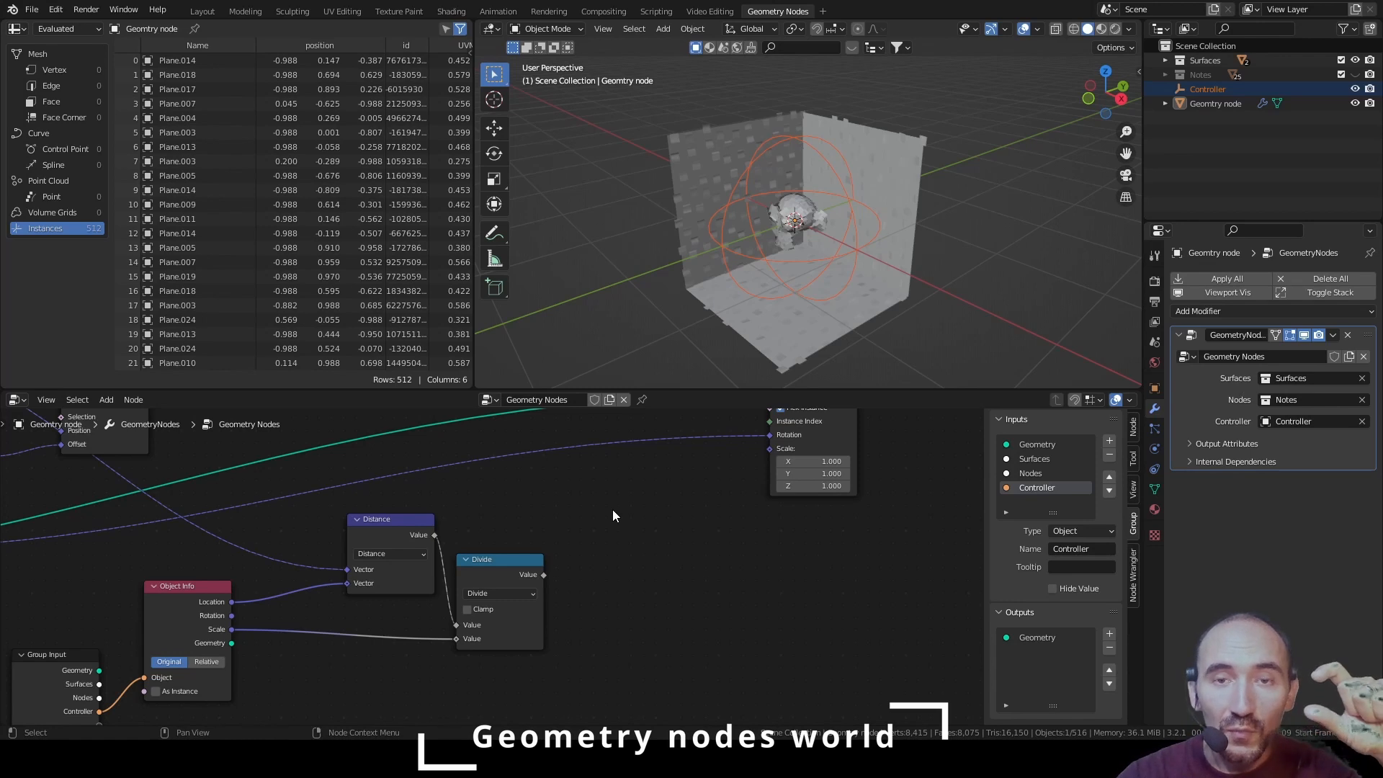
Connect the Divide node's value to the Scale input of the instancing node, nudging Divide closer to Distance
middle_click_drag(613, 510, 496, 551)
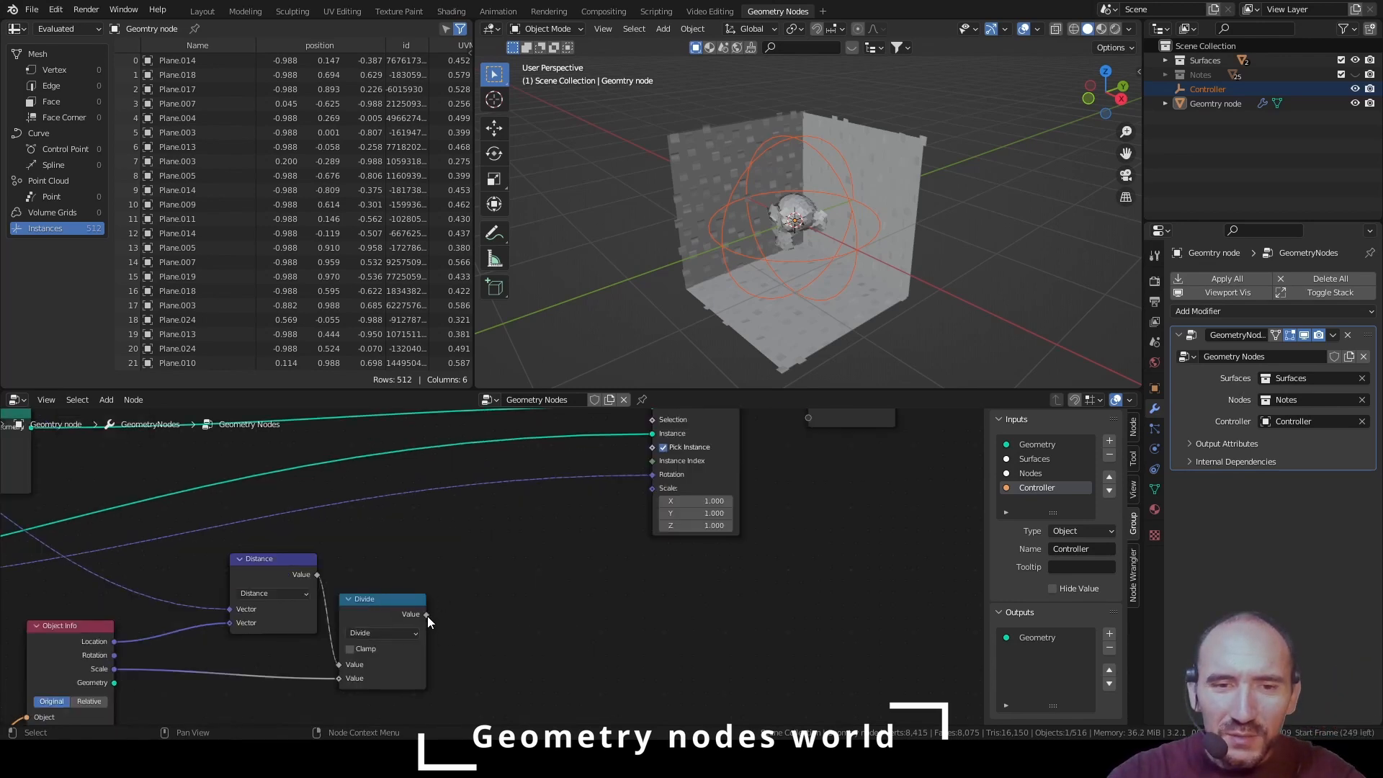
left_click_drag(422, 611, 417, 602)
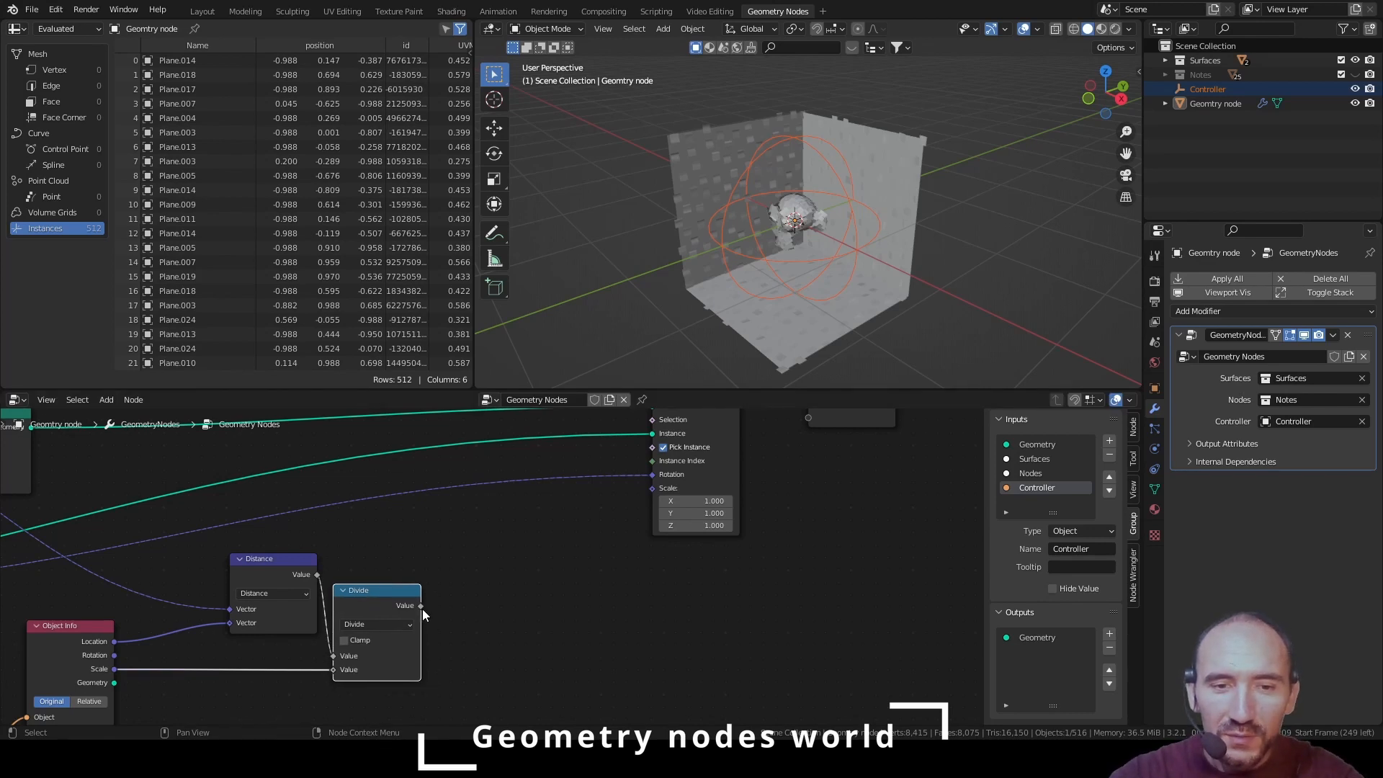
left_click(513, 610)
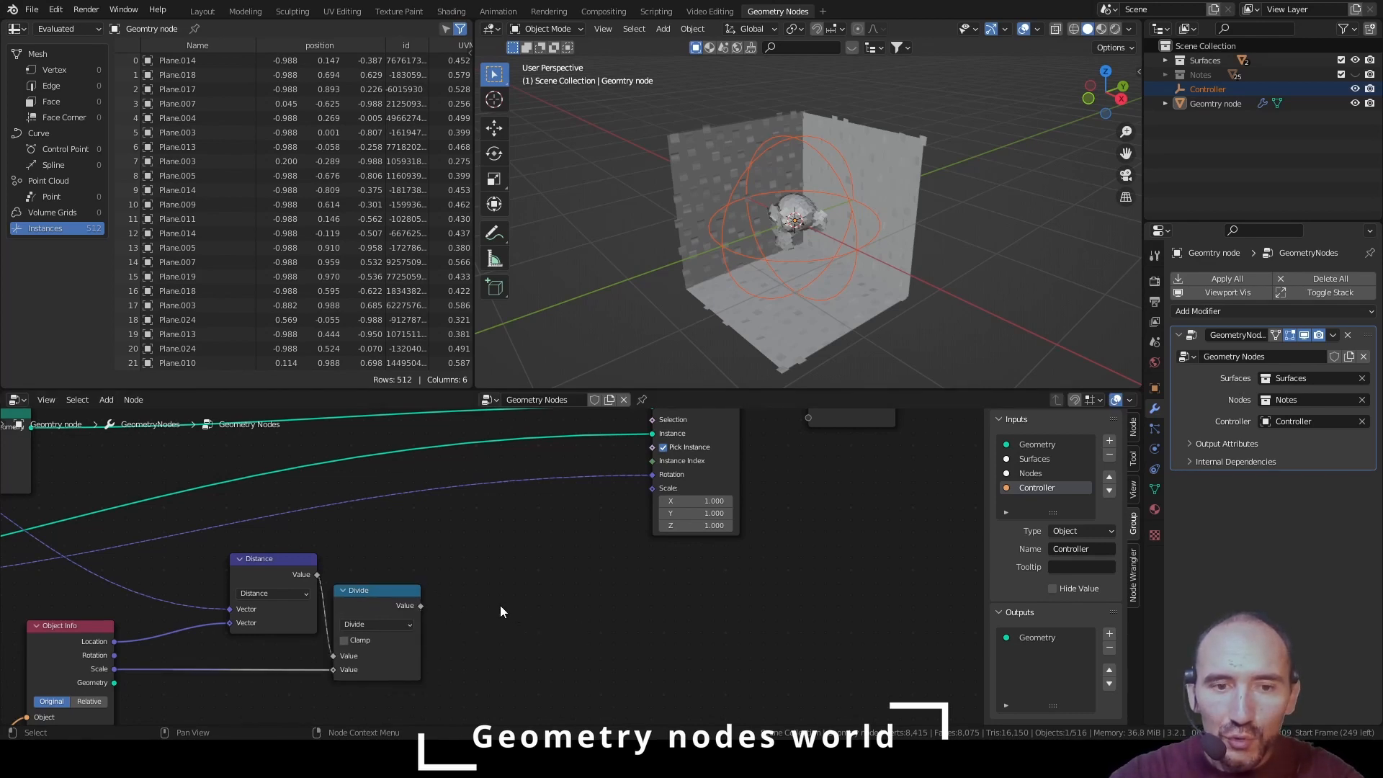
left_click_drag(422, 607, 654, 489)
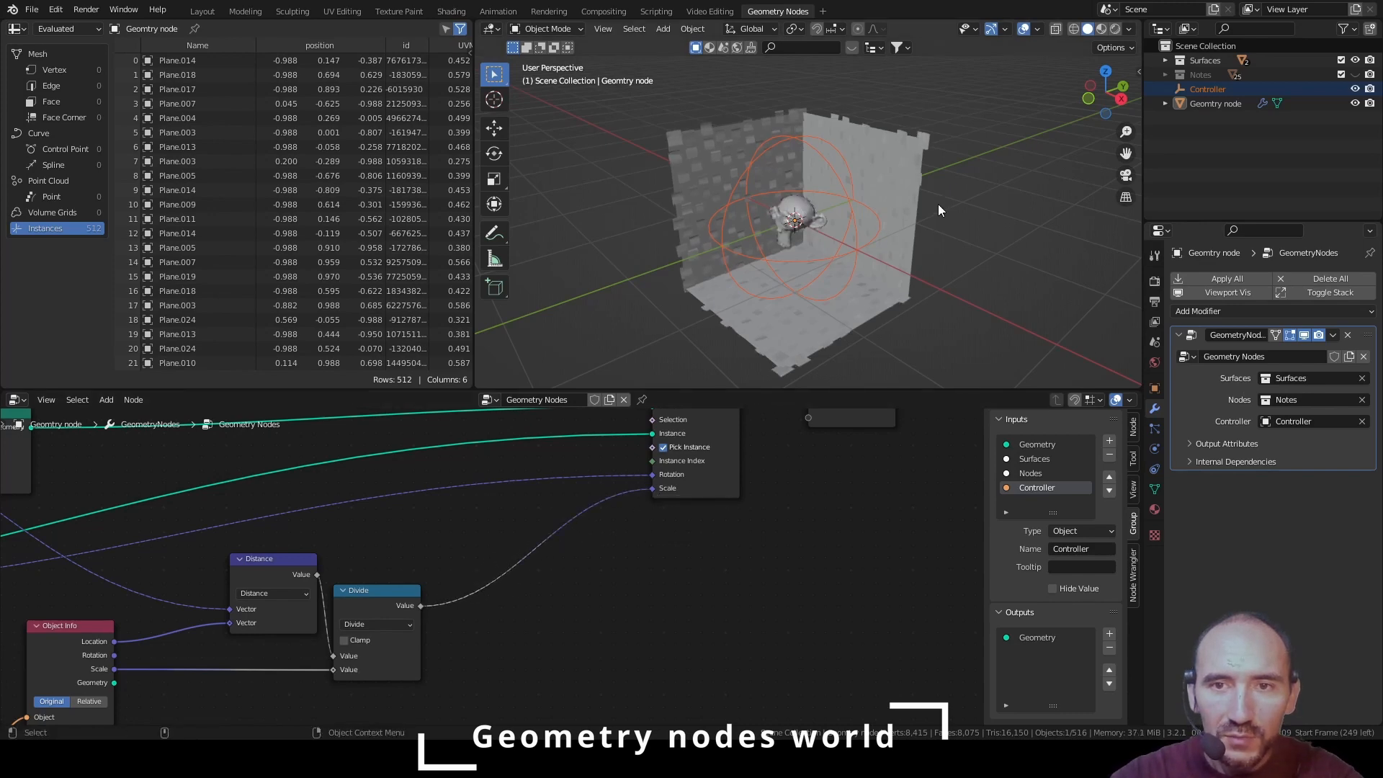
Try moving the Controller empty around the room to check how the instances' scale reacts
left_click(850, 185)
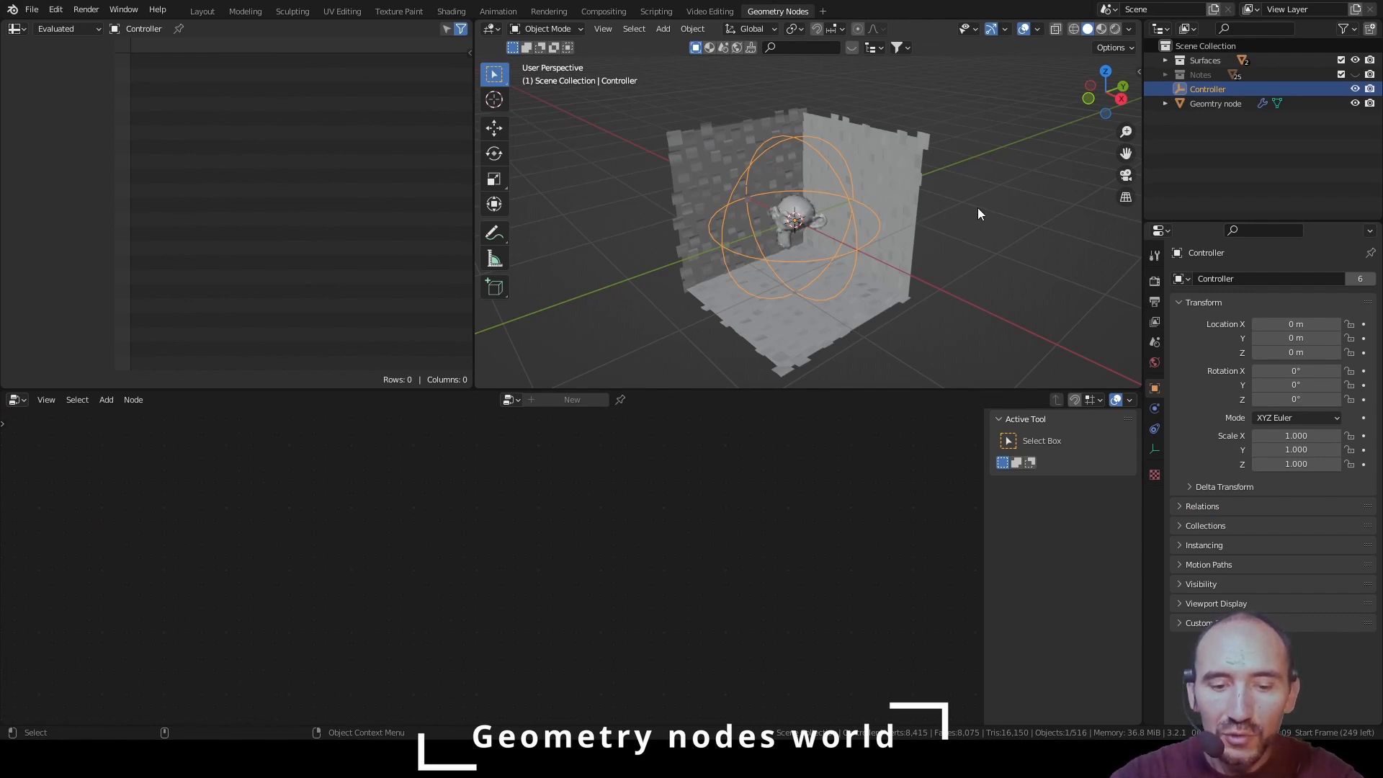
key("g")
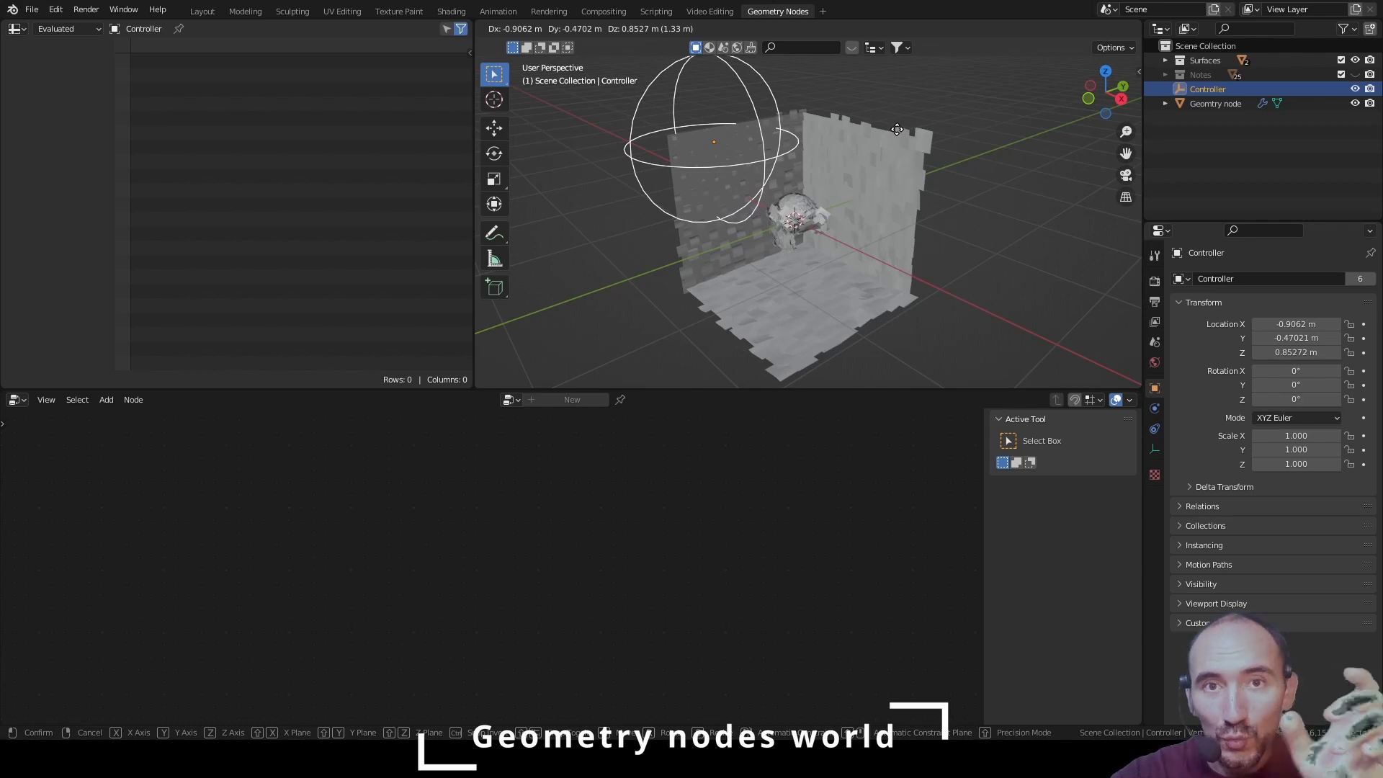
right_click(905, 145)
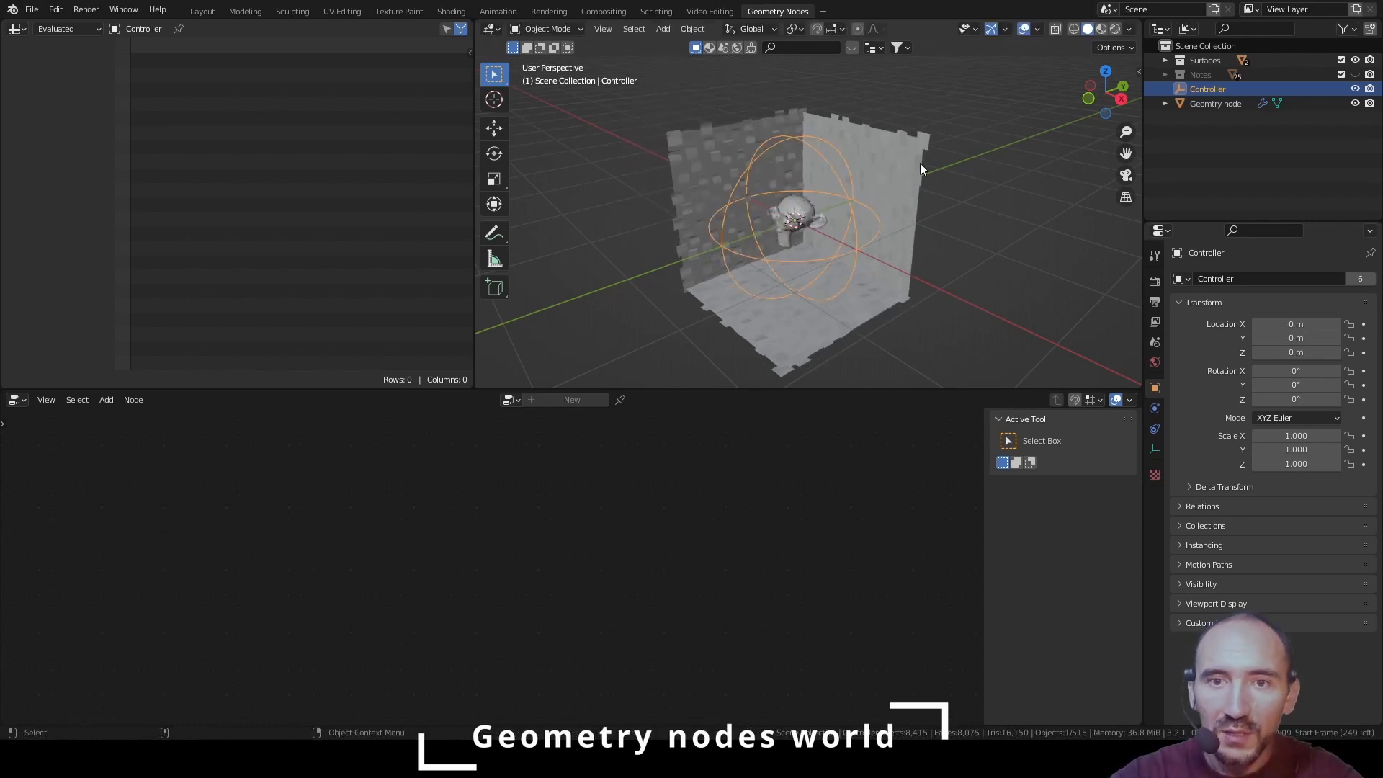
Select the Geomtry node object and insert a Map Range node between Divide and the instances' Scale input
left_click(954, 212)
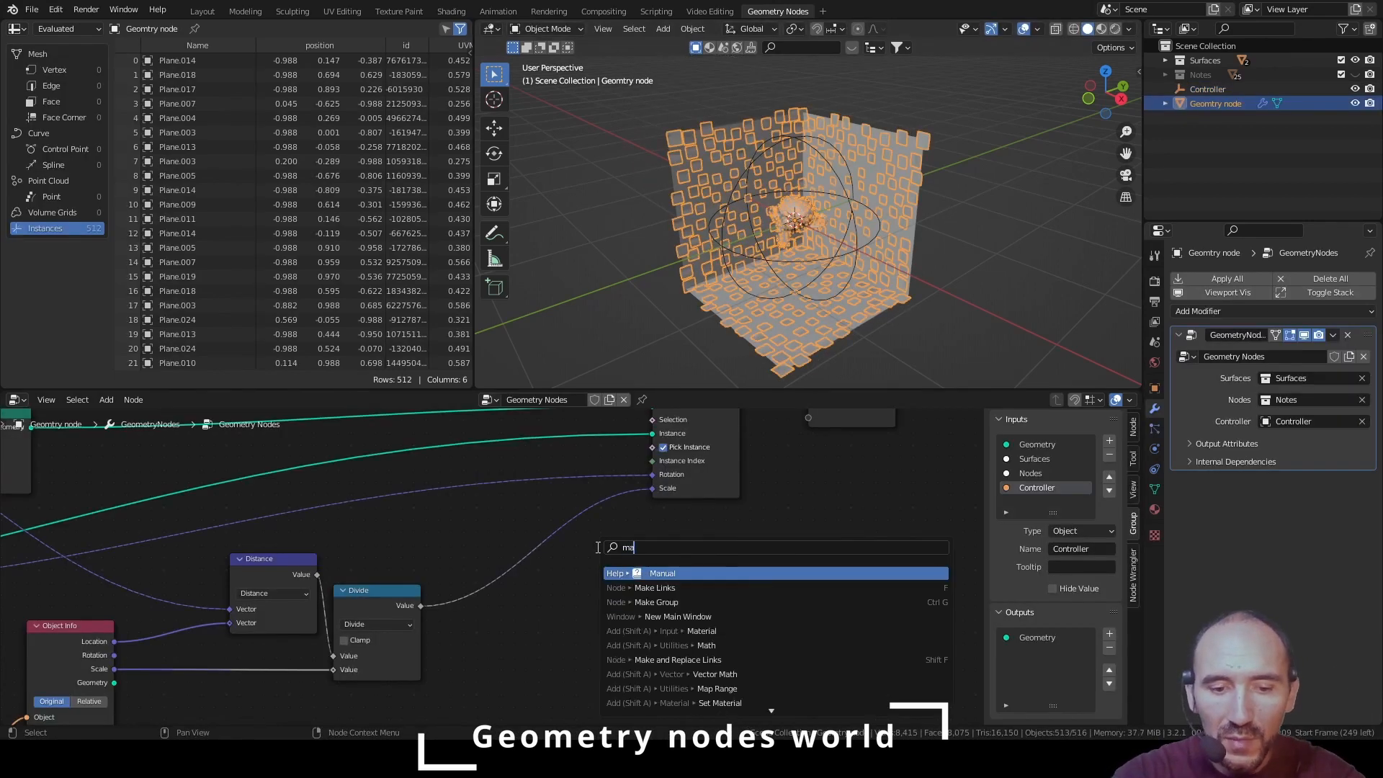
type("map range")
key("Return")
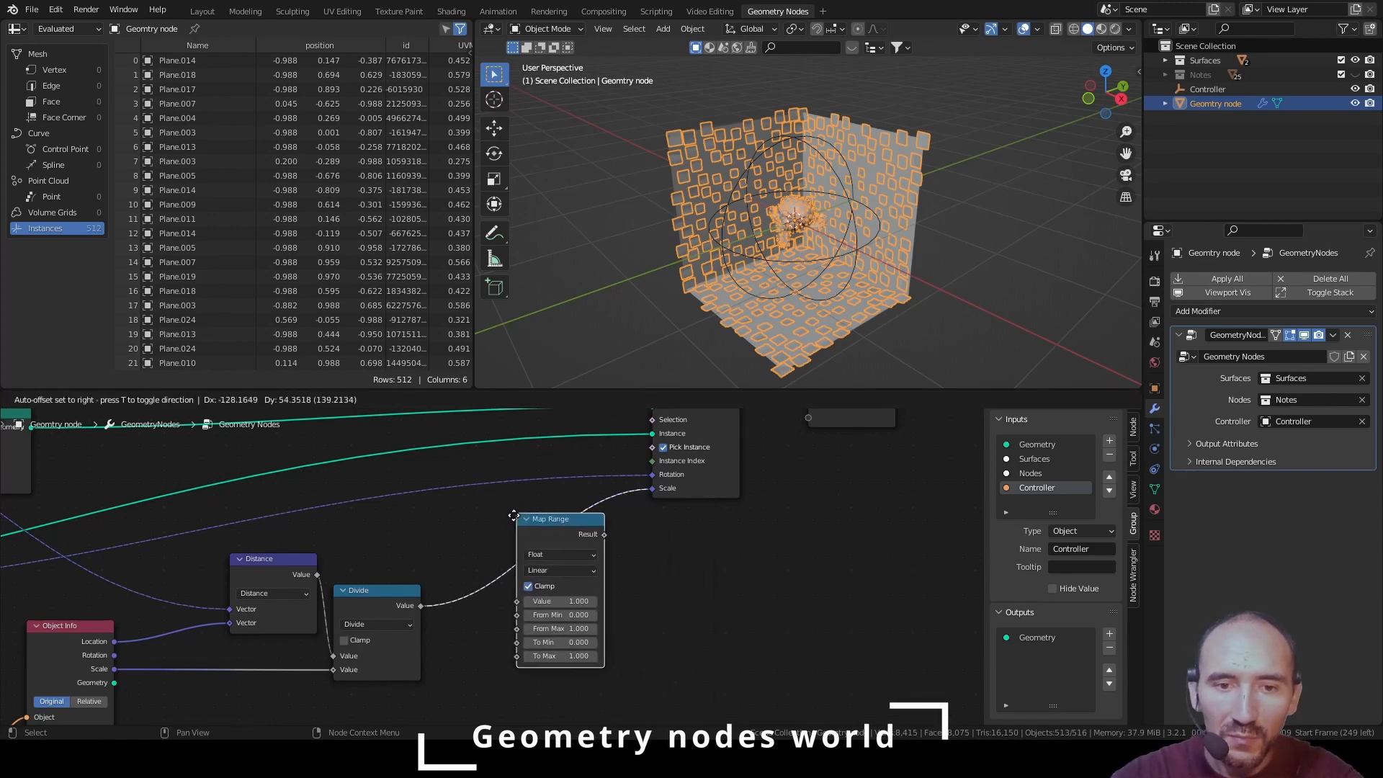
left_click(471, 531)
Set the Map Range node's To Min to 1 and To Max to 0
left_click(514, 658)
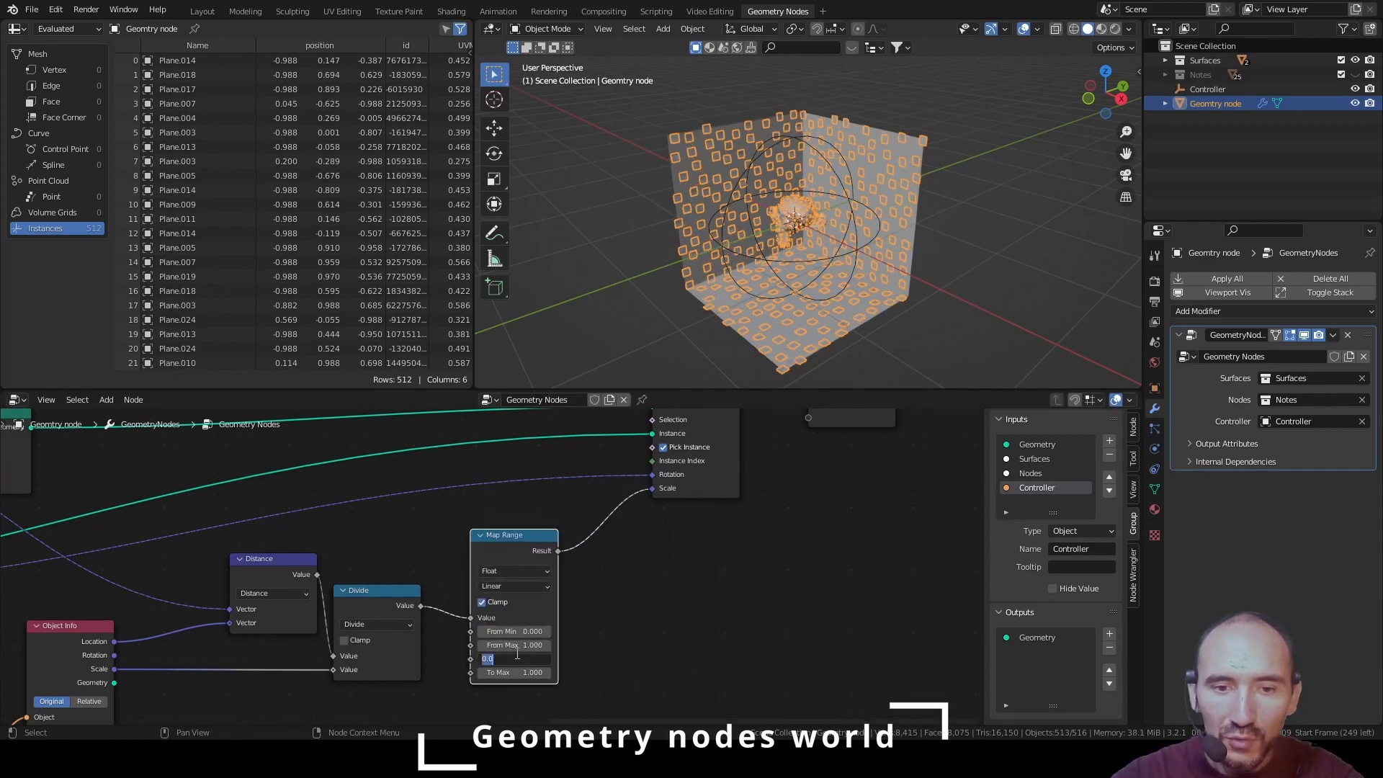
type("1")
key("Tab")
type("0")
key("Return")
Move the Controller empty to the room's darker wall, at about X -0.76 m, Y -0.53 m, Z 0.50 m
middle_click_drag(477, 624, 502, 621)
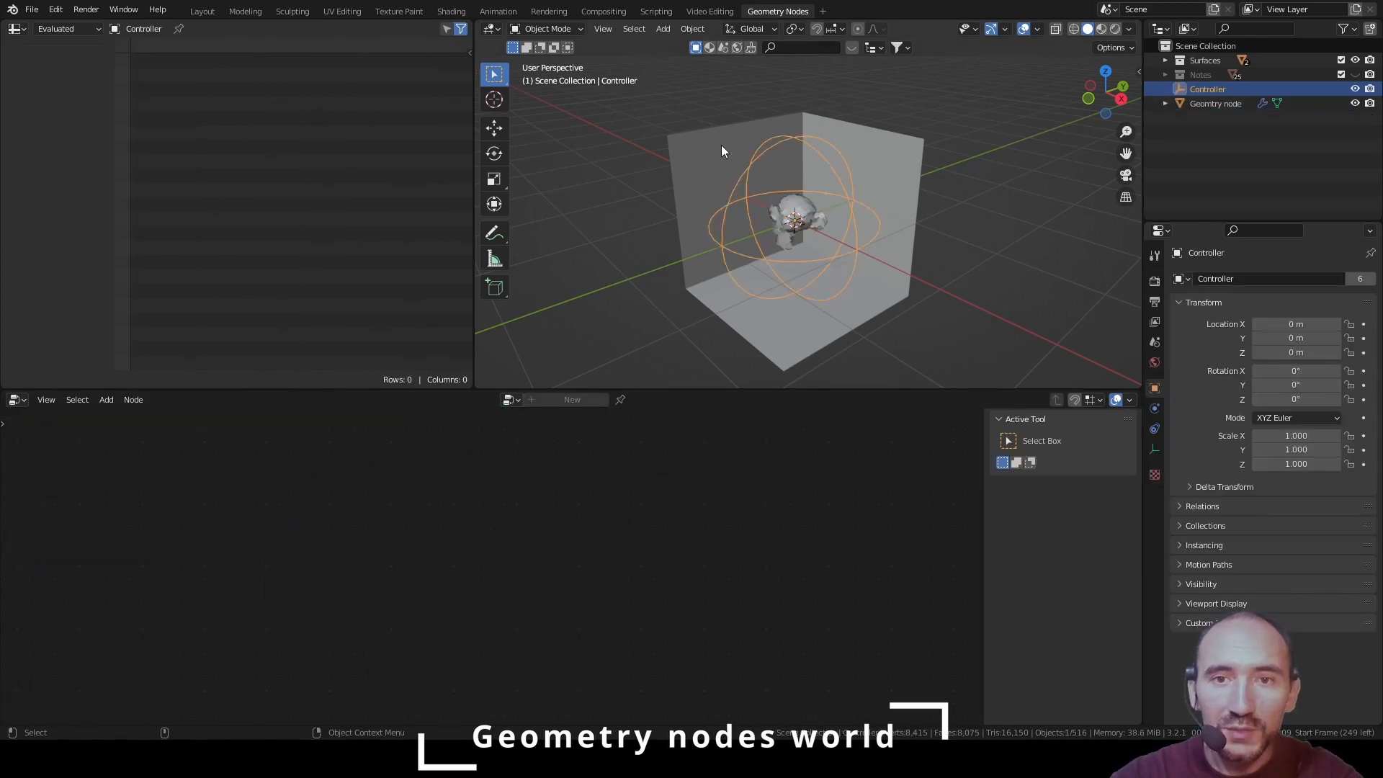
left_click(805, 209)
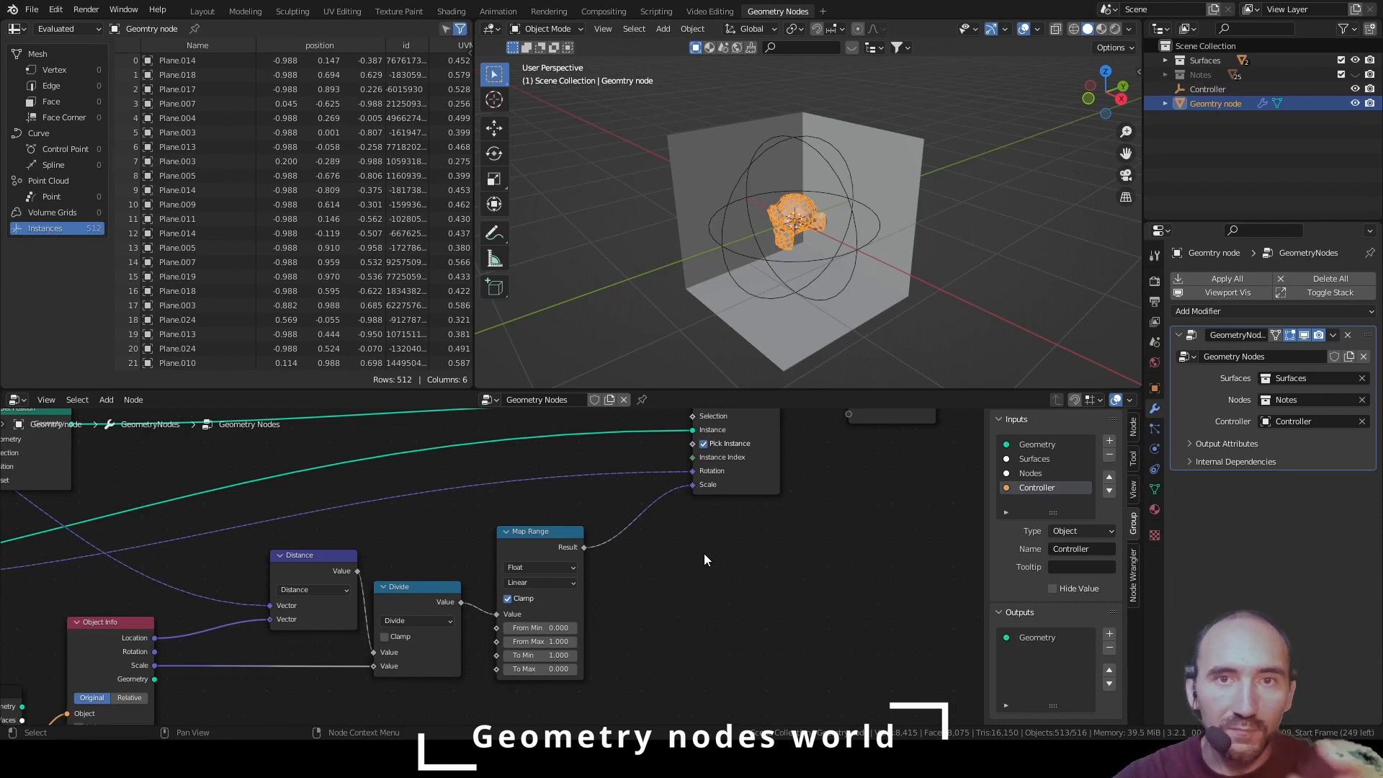
left_click(828, 162)
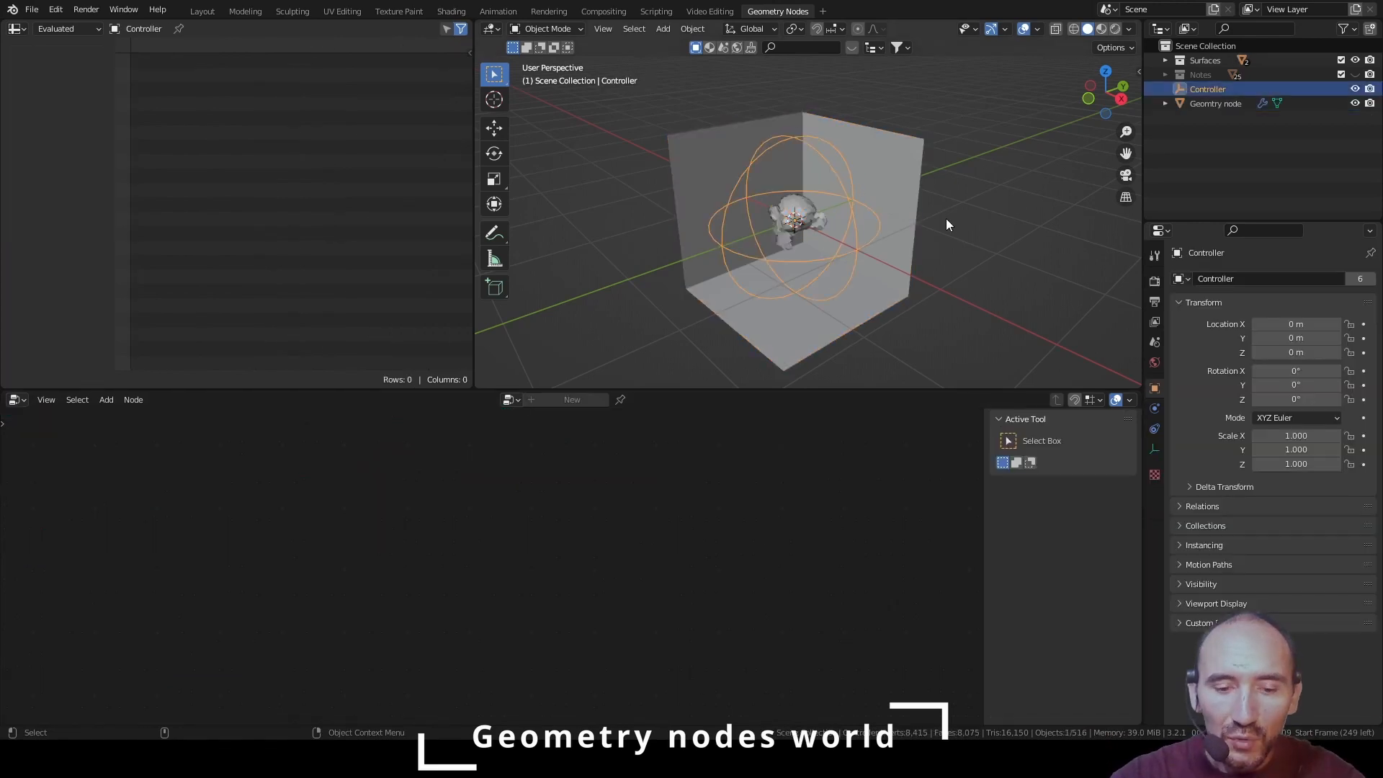
key("g")
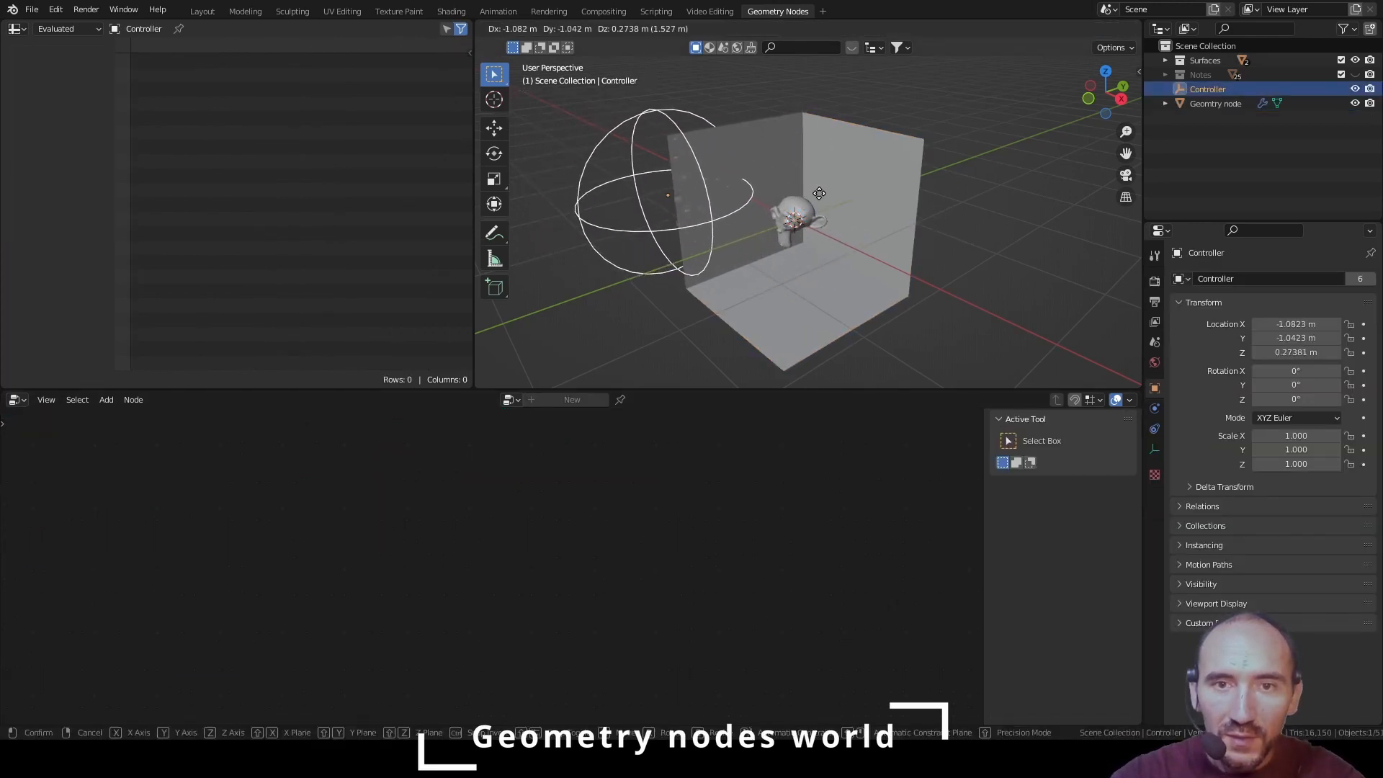
left_click(866, 158)
scroll(829, 176, "up", 4)
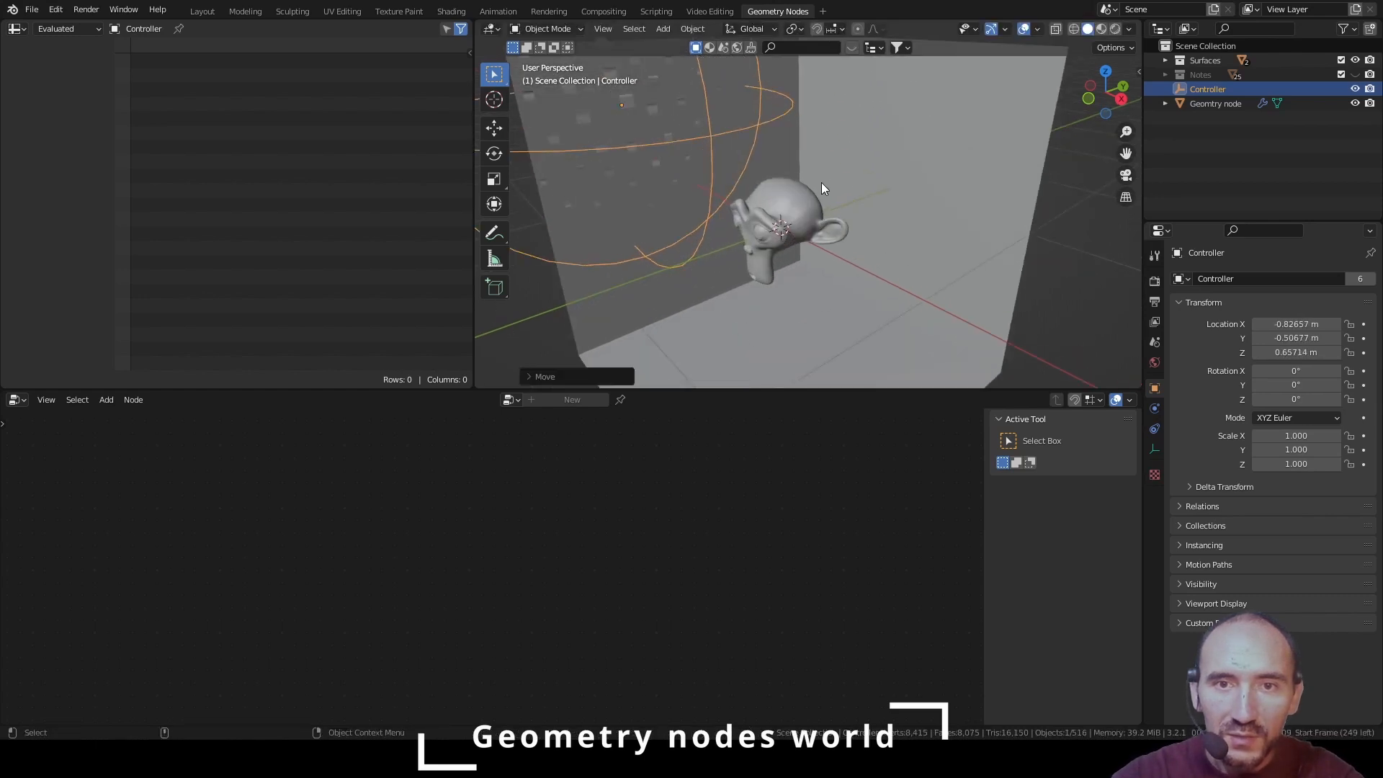
scroll(820, 182, "down", 3)
key("g")
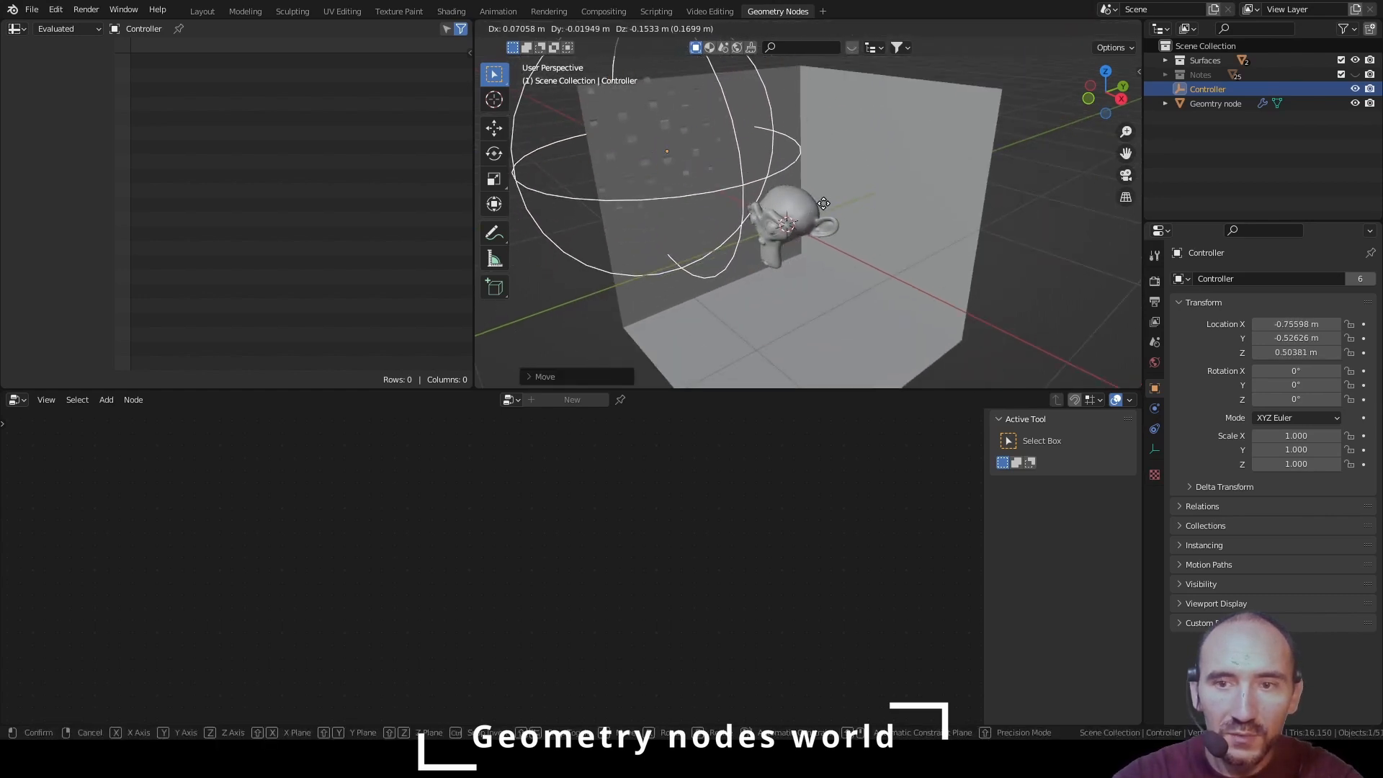
left_click(824, 204)
Select the instanced planes of the Geomtry node object to bring back its node tree
scroll(823, 227, "down", 3)
left_click(856, 167)
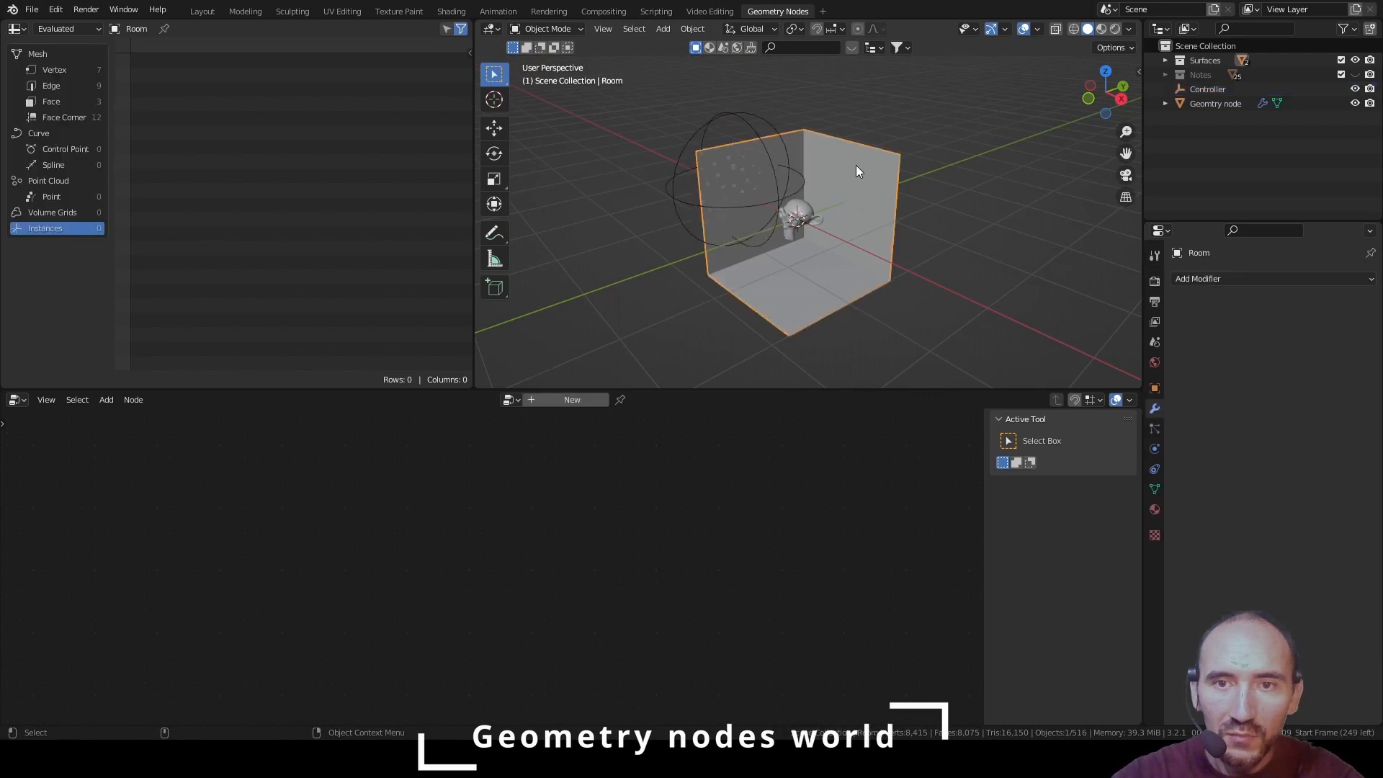
left_click(735, 167)
Reduce Distance Min on the Distribute Points on Faces node to 0.05 m, trying 0.1 m first
scroll(319, 494, "down", 2)
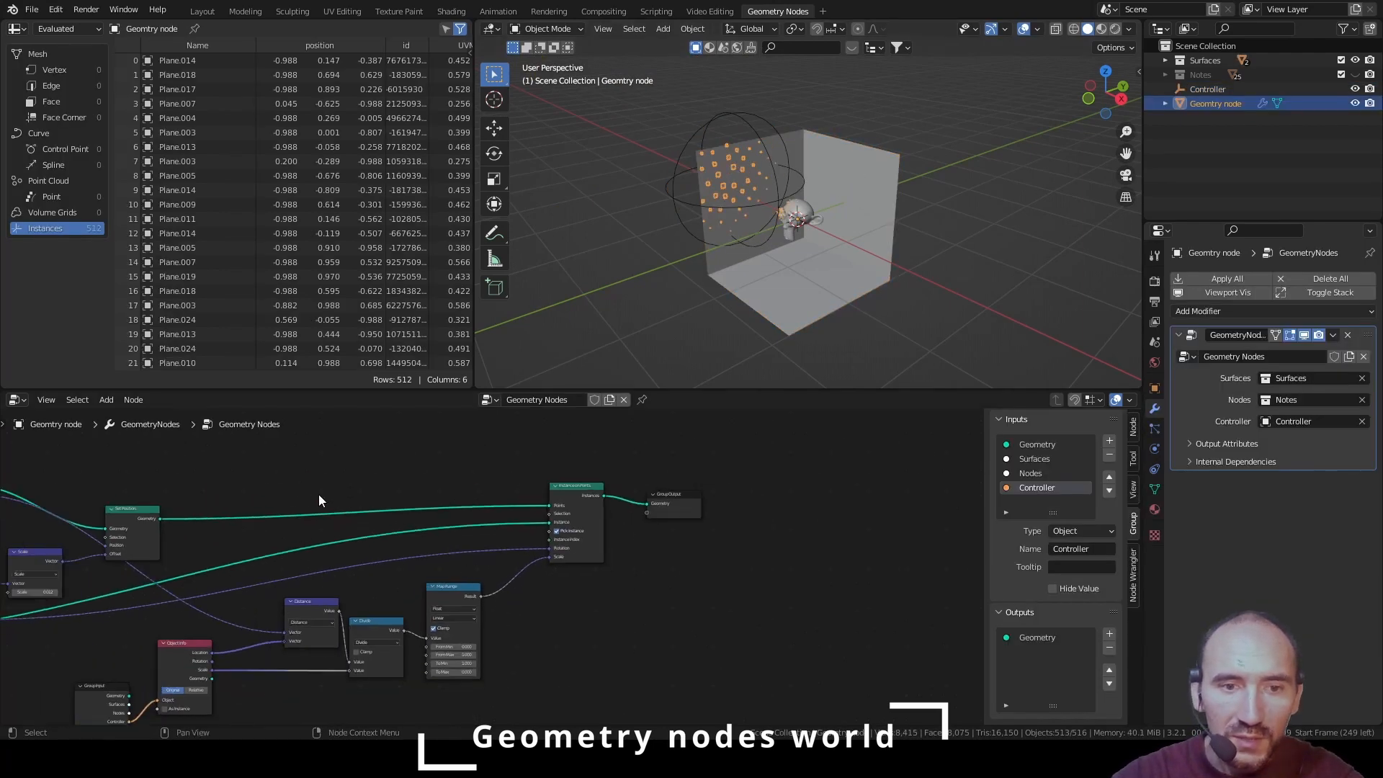
middle_click_drag(318, 494, 724, 529)
middle_click_drag(427, 534, 662, 493)
scroll(500, 490, "up", 8)
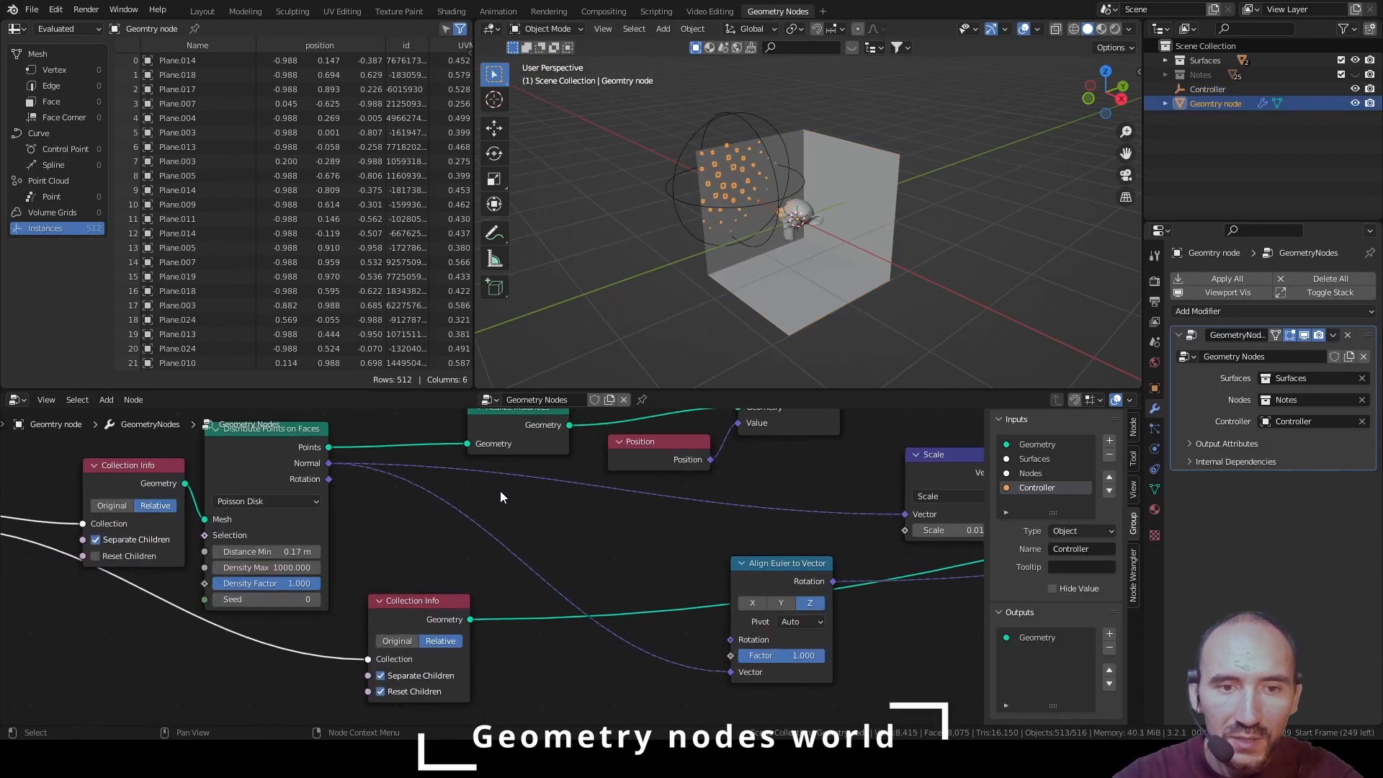
middle_click_drag(414, 528, 669, 565)
left_click(516, 588)
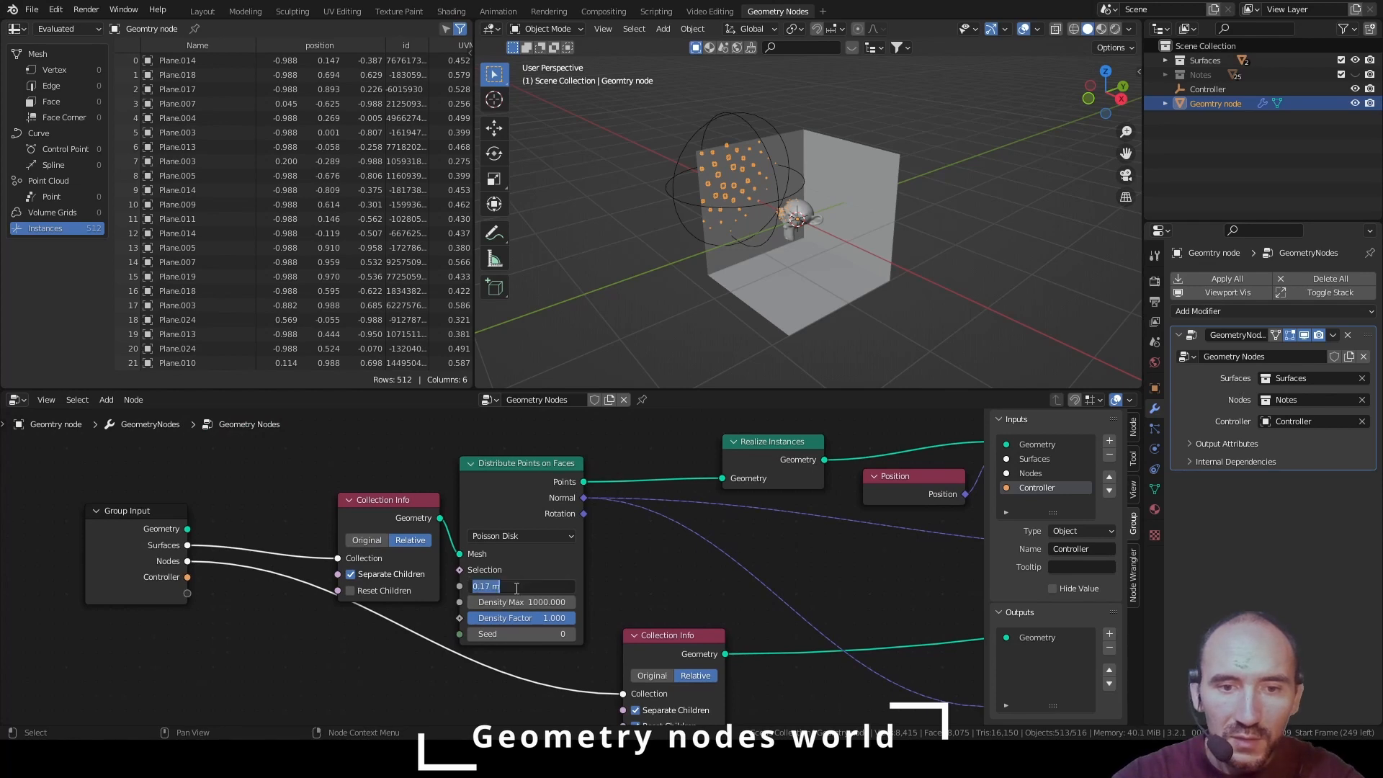
type("0.1")
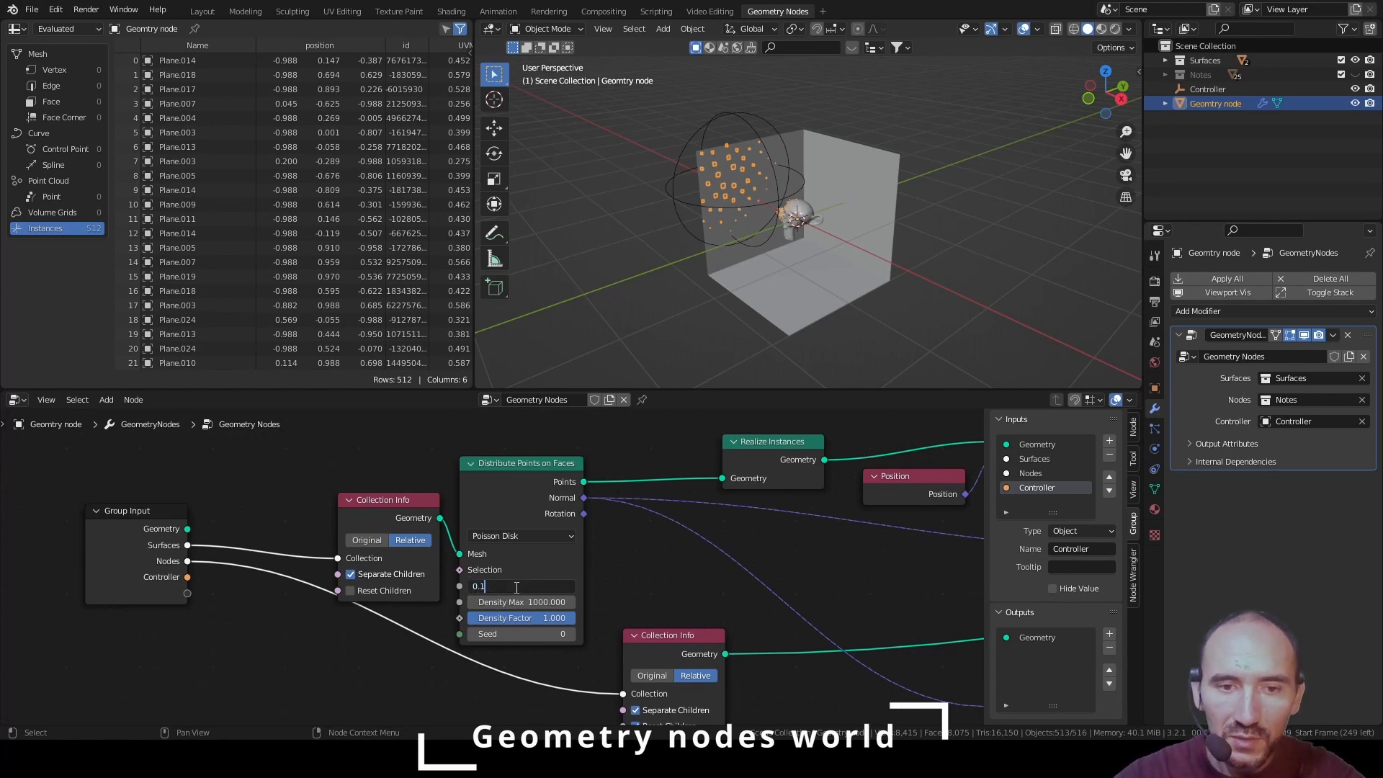
key("Return")
left_click(516, 586)
type("0.05")
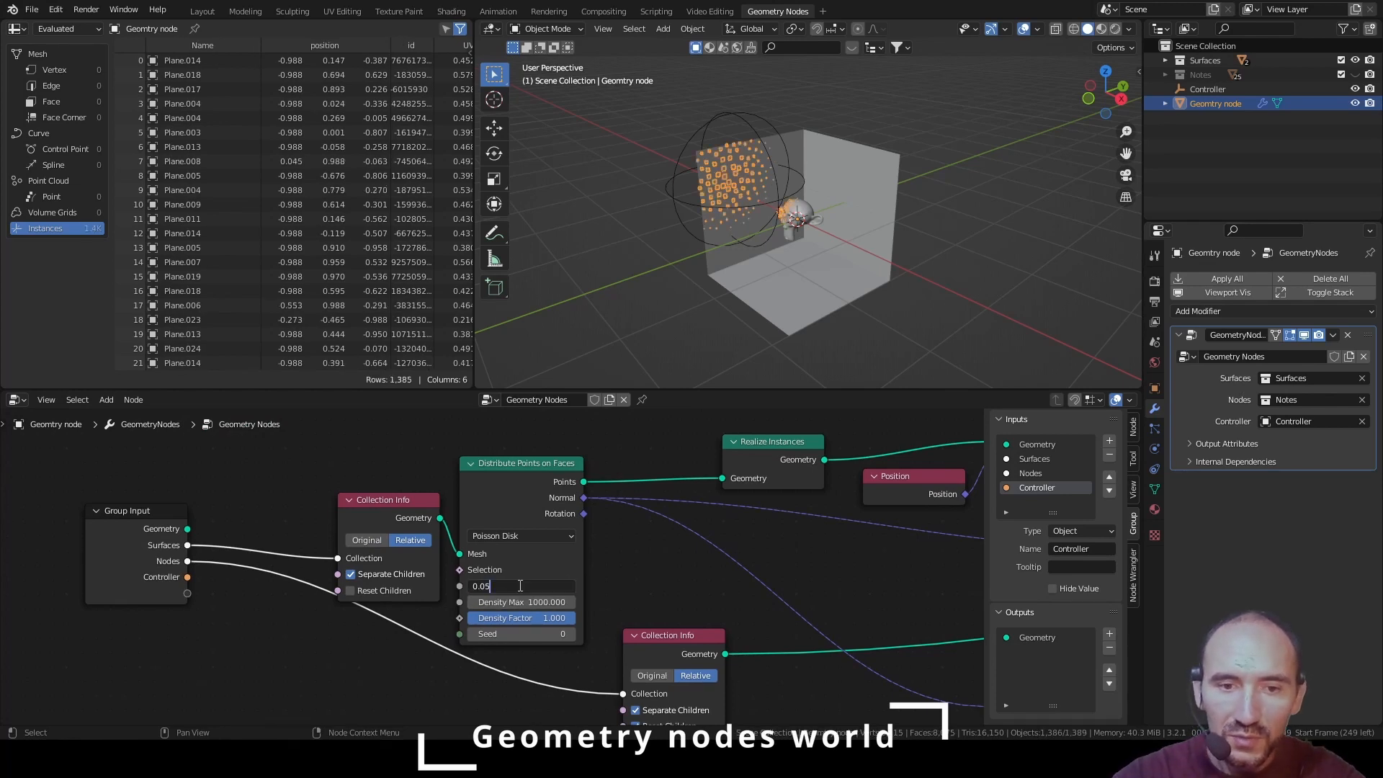
key("Return")
Expose Density Max and Distance Min of the Distribute Points on Faces node through the Group Input node
scroll(674, 237, "up", 5)
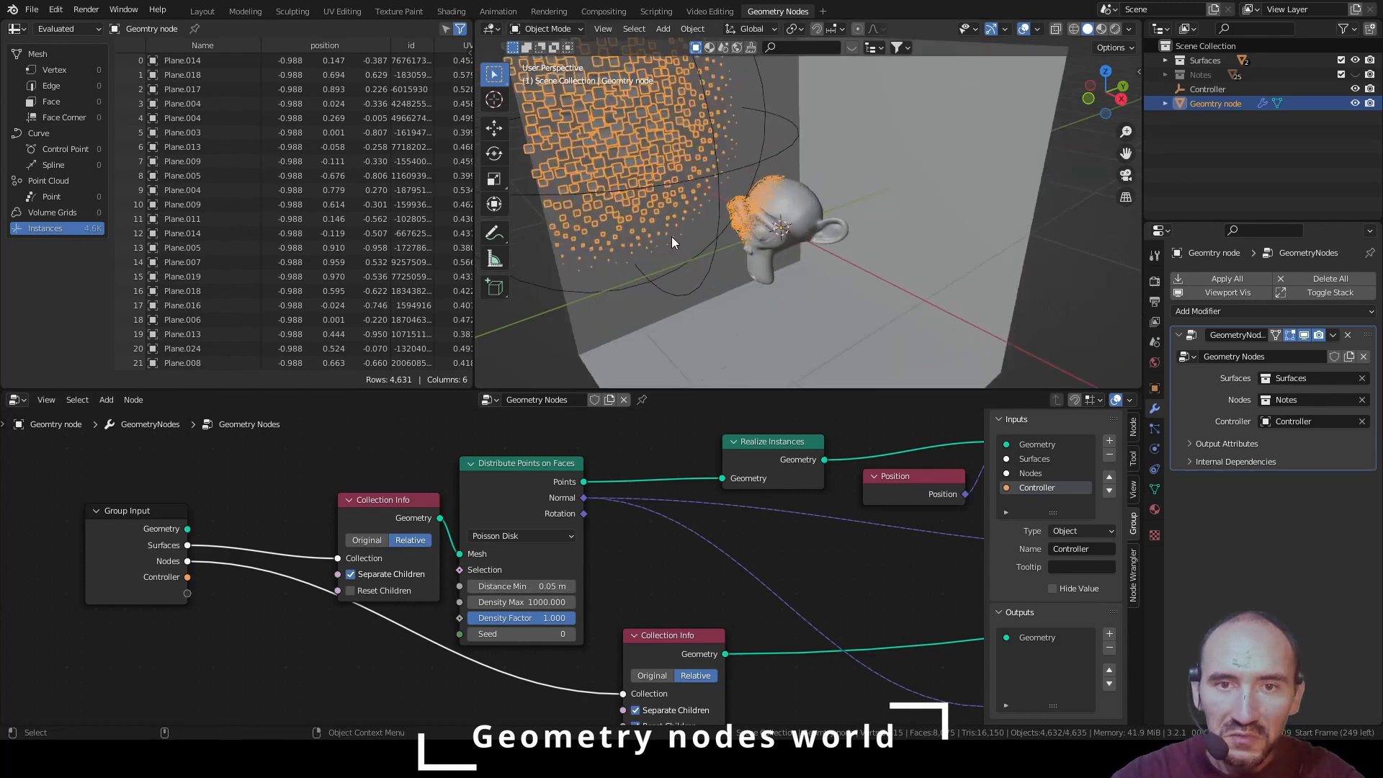
left_click_drag(460, 603, 186, 610)
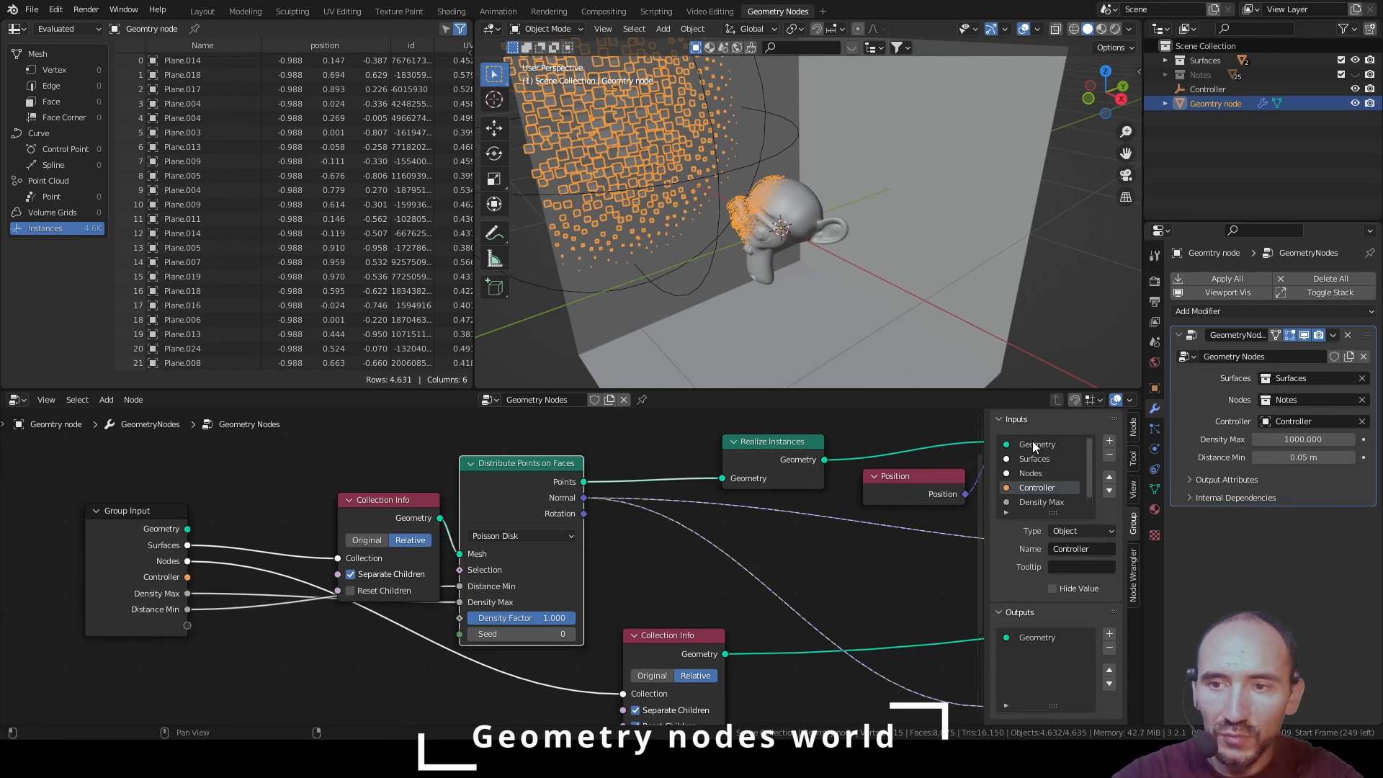
scroll(836, 542, "down", 2)
scroll(824, 547, "down", 1)
middle_click_drag(823, 548, 607, 550)
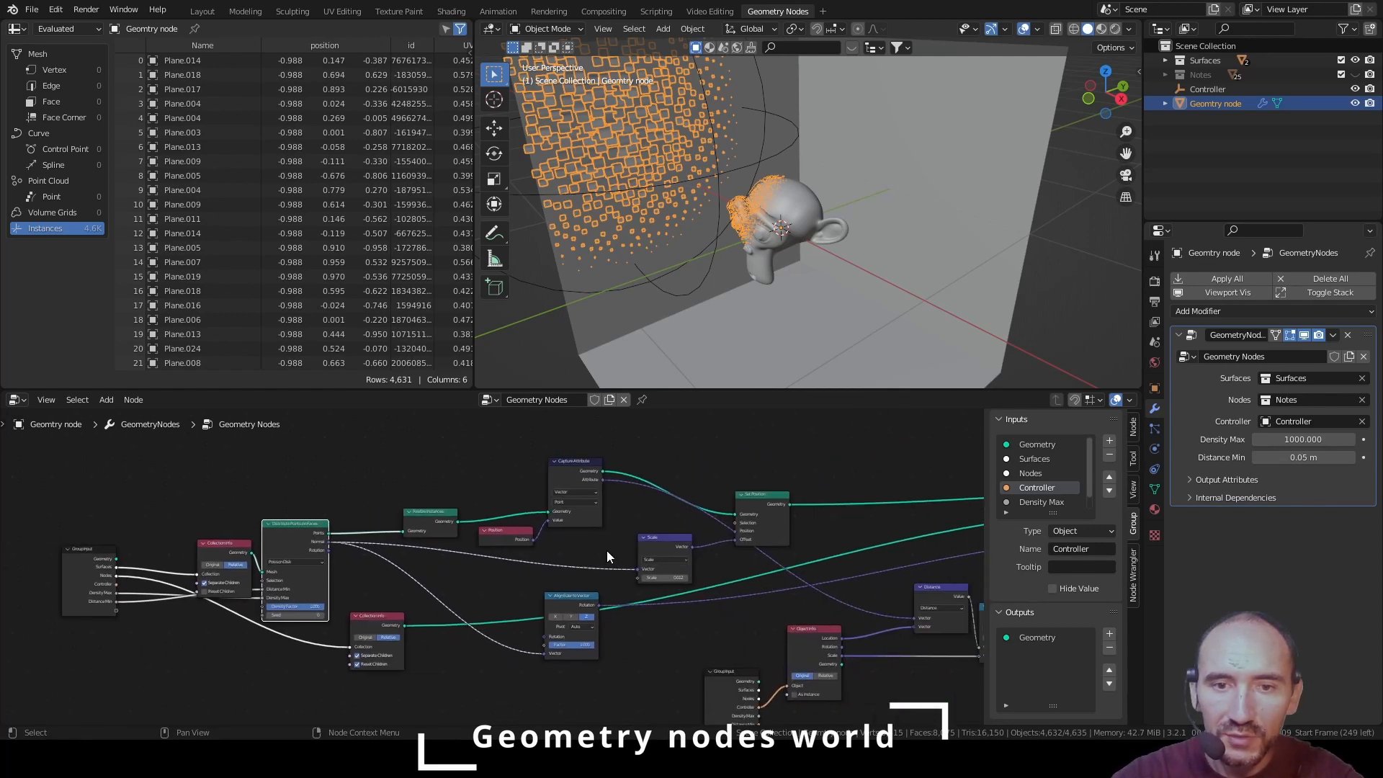
Move the Controller empty toward the monkey head, at about X -0.20 m, Y -0.08 m, Z 0.22 m
middle_click_drag(804, 554, 661, 543)
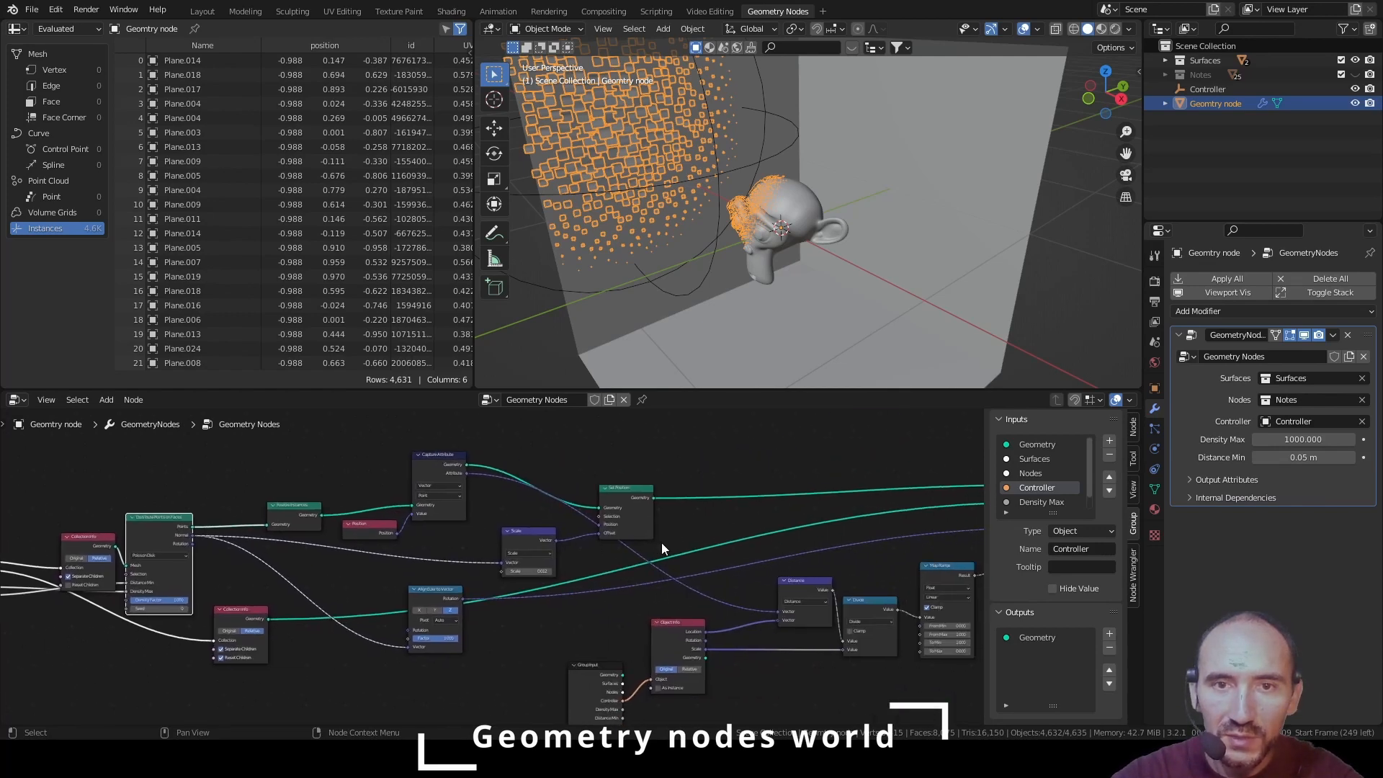
left_click(745, 167)
key("g")
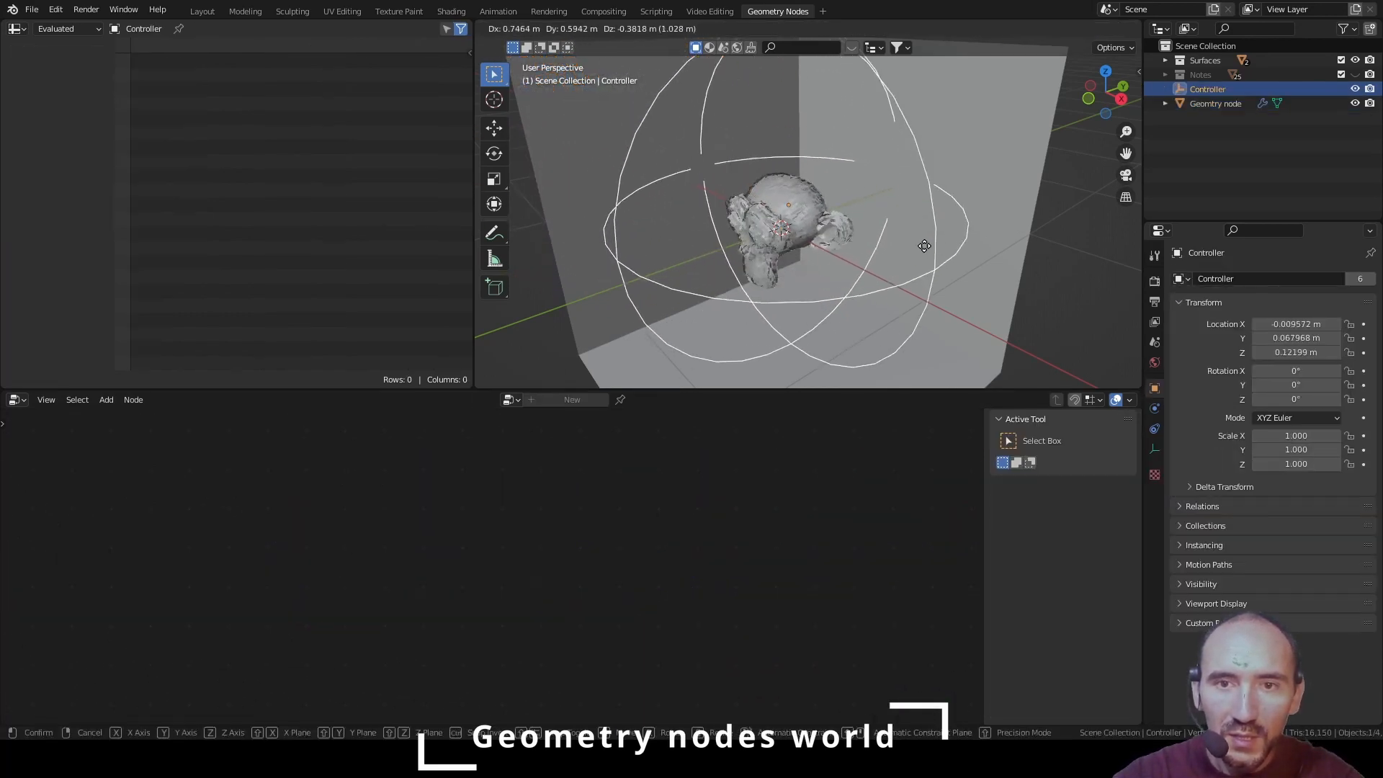
left_click(862, 219)
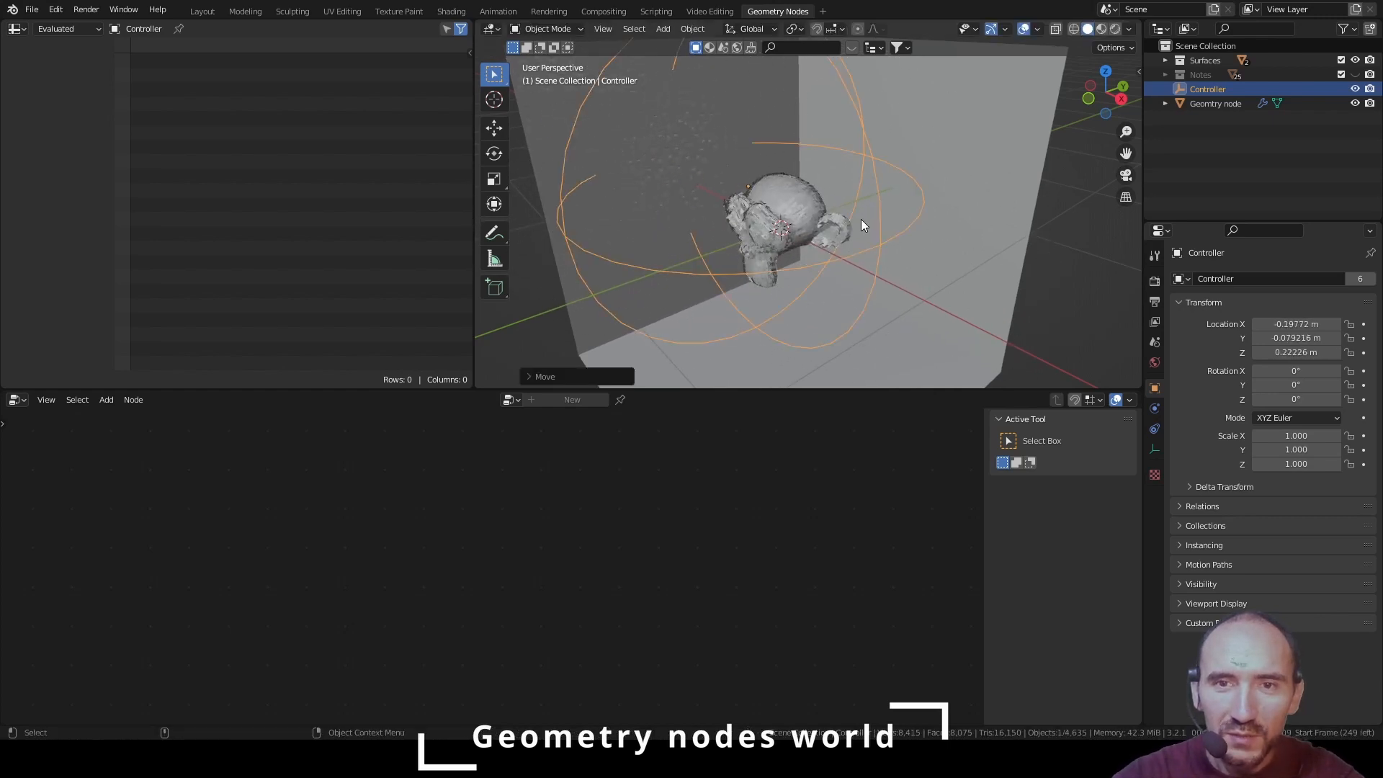
scroll(862, 220, "down", 4)
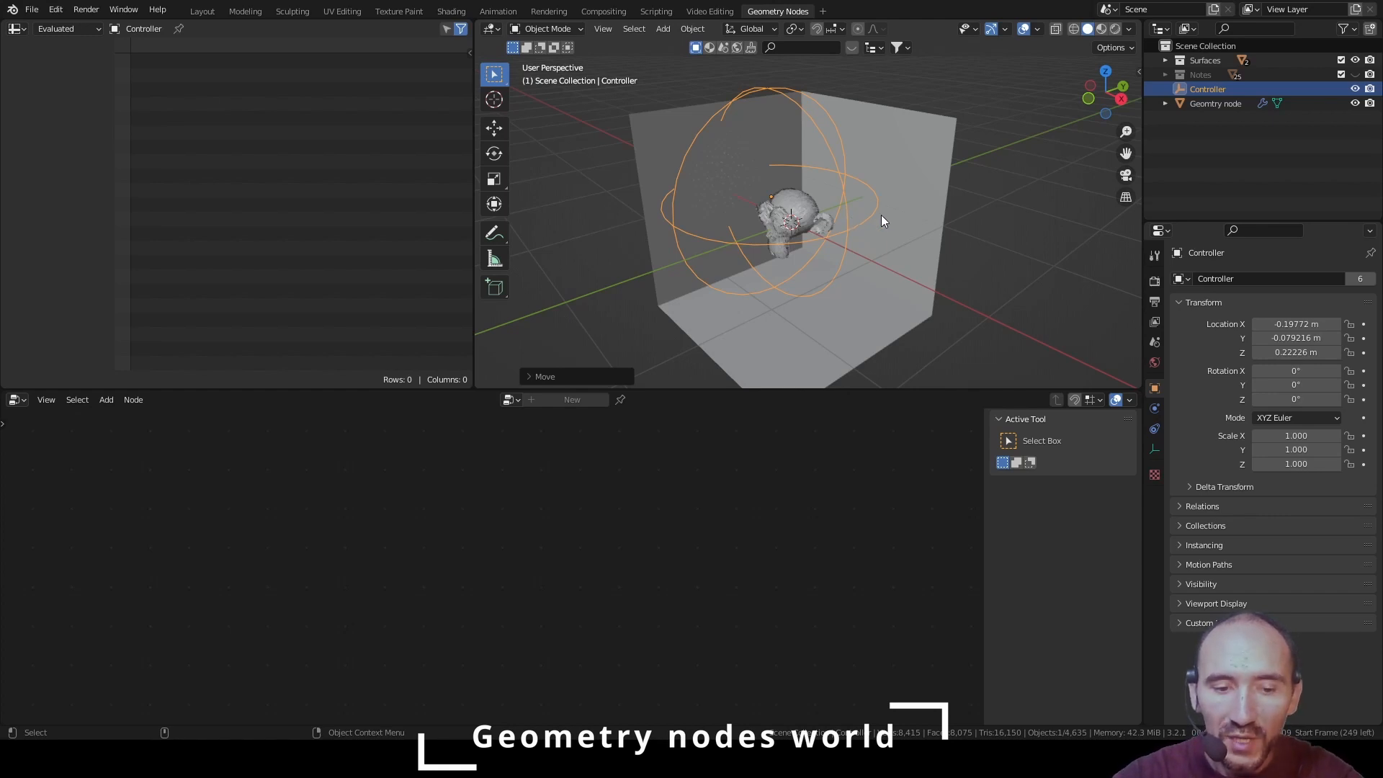
Set the Controller empty's scale to 10 on all three axes
key("s")
key("Escape")
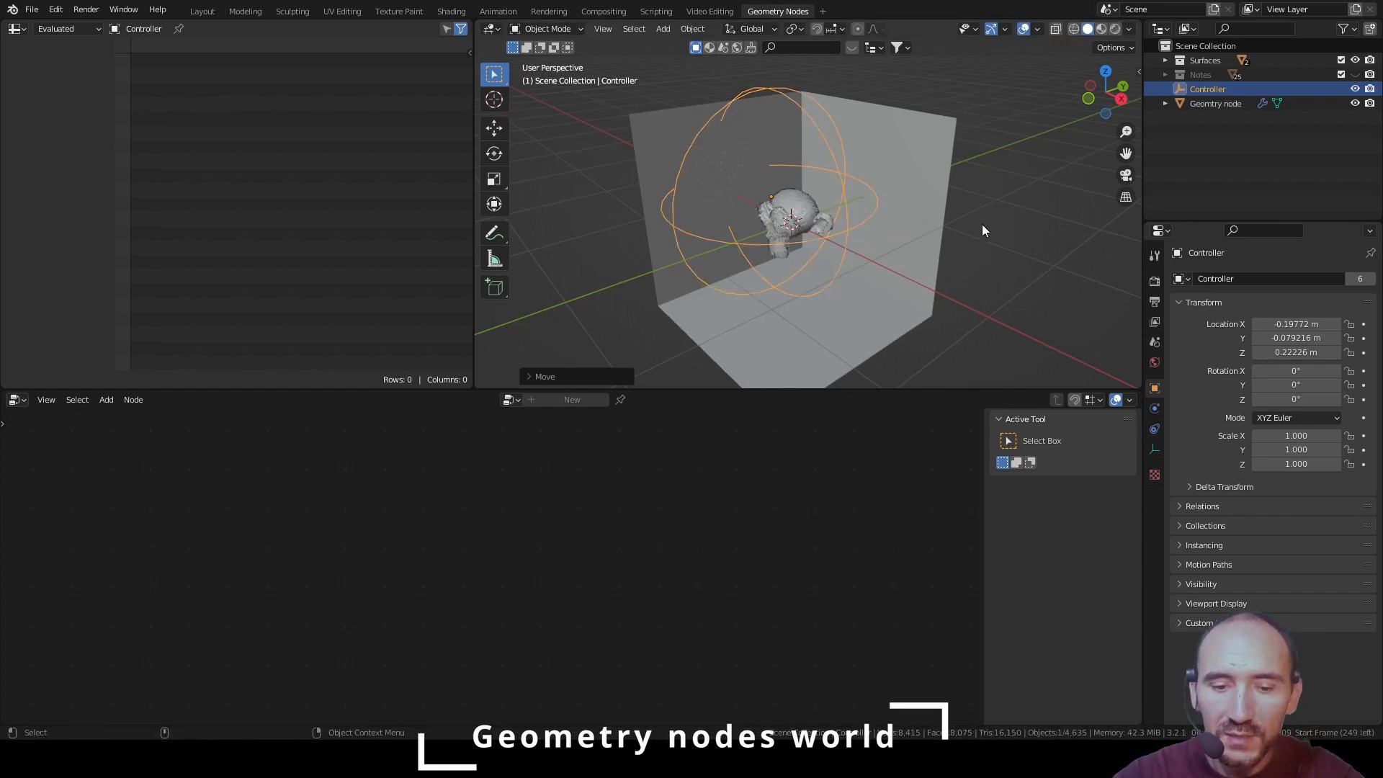
key("n")
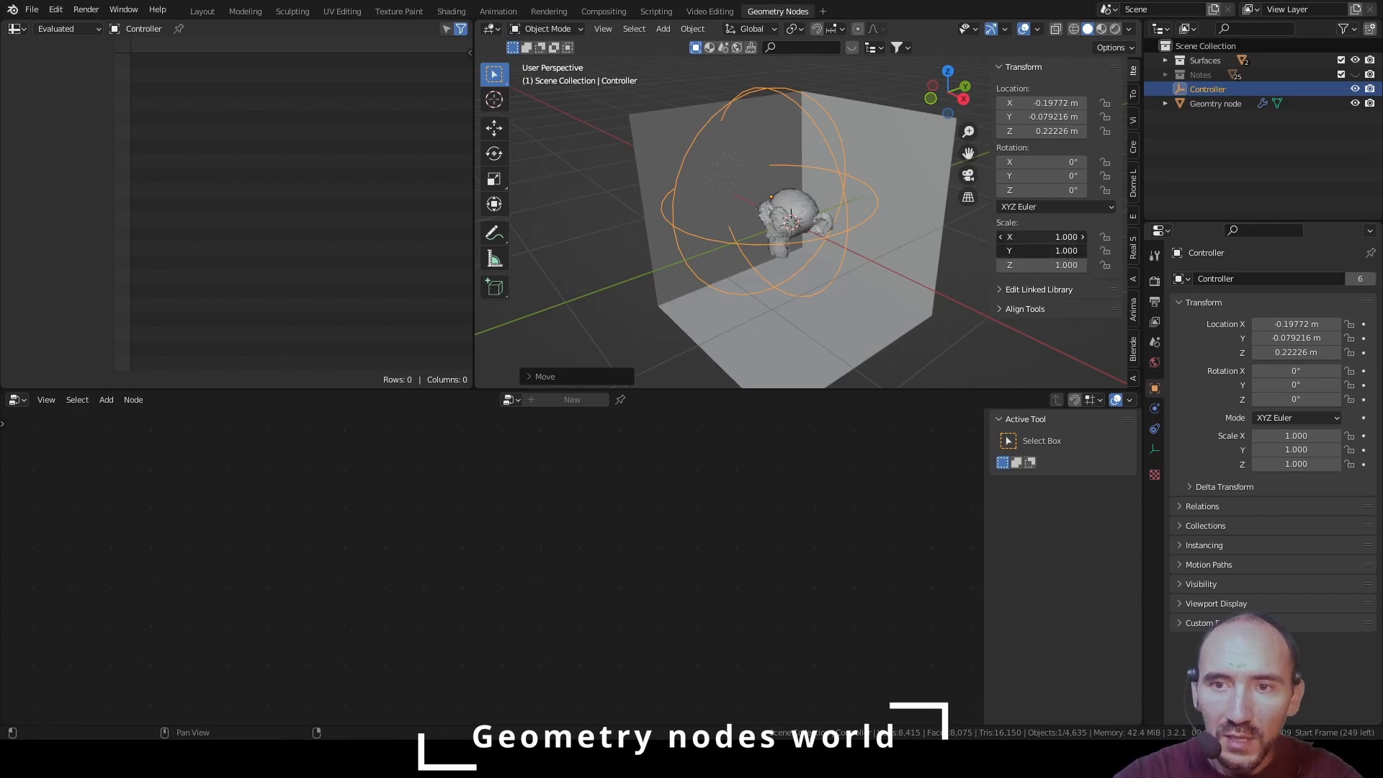
left_click_drag(1052, 237, 1052, 265)
type("10")
key("Return")
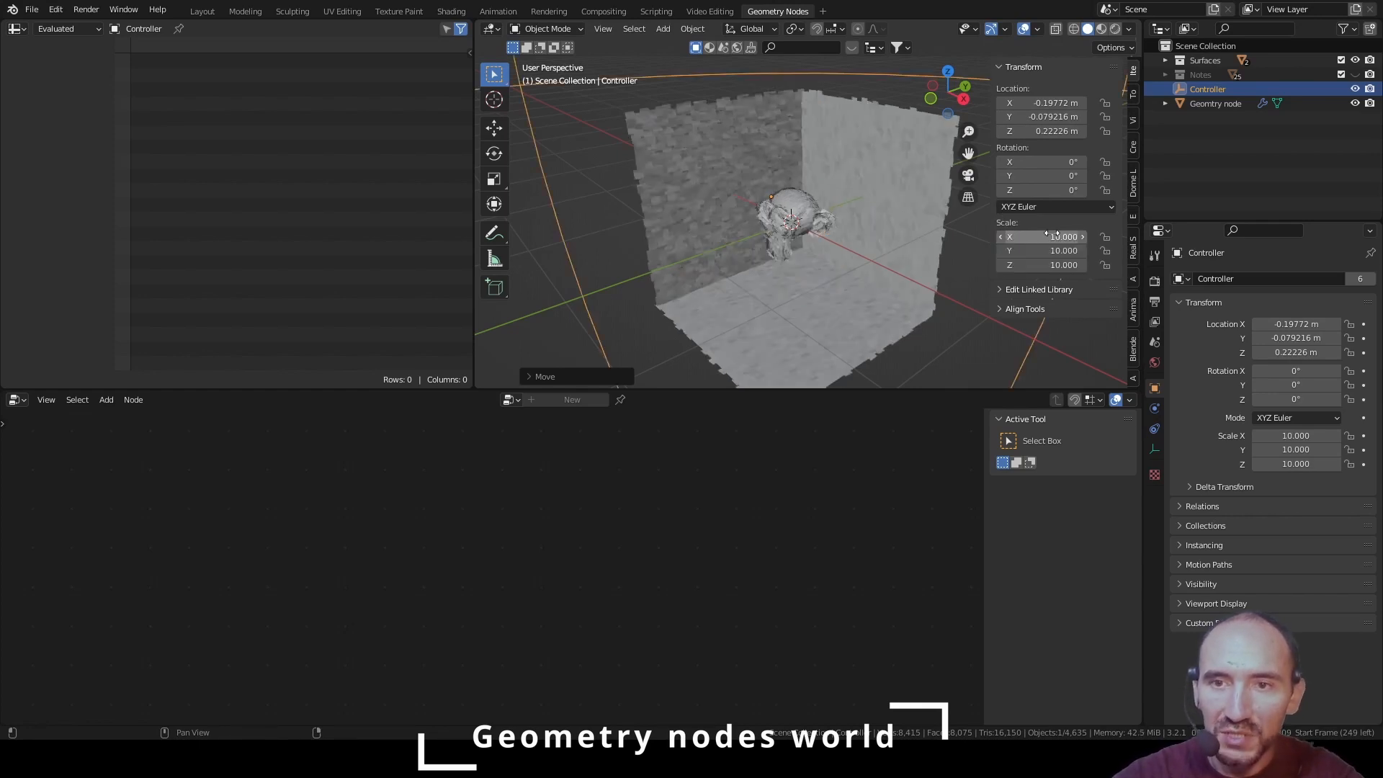
Shift the Controller empty horizontally through the room with its global Z position locked
scroll(896, 170, "down", 6)
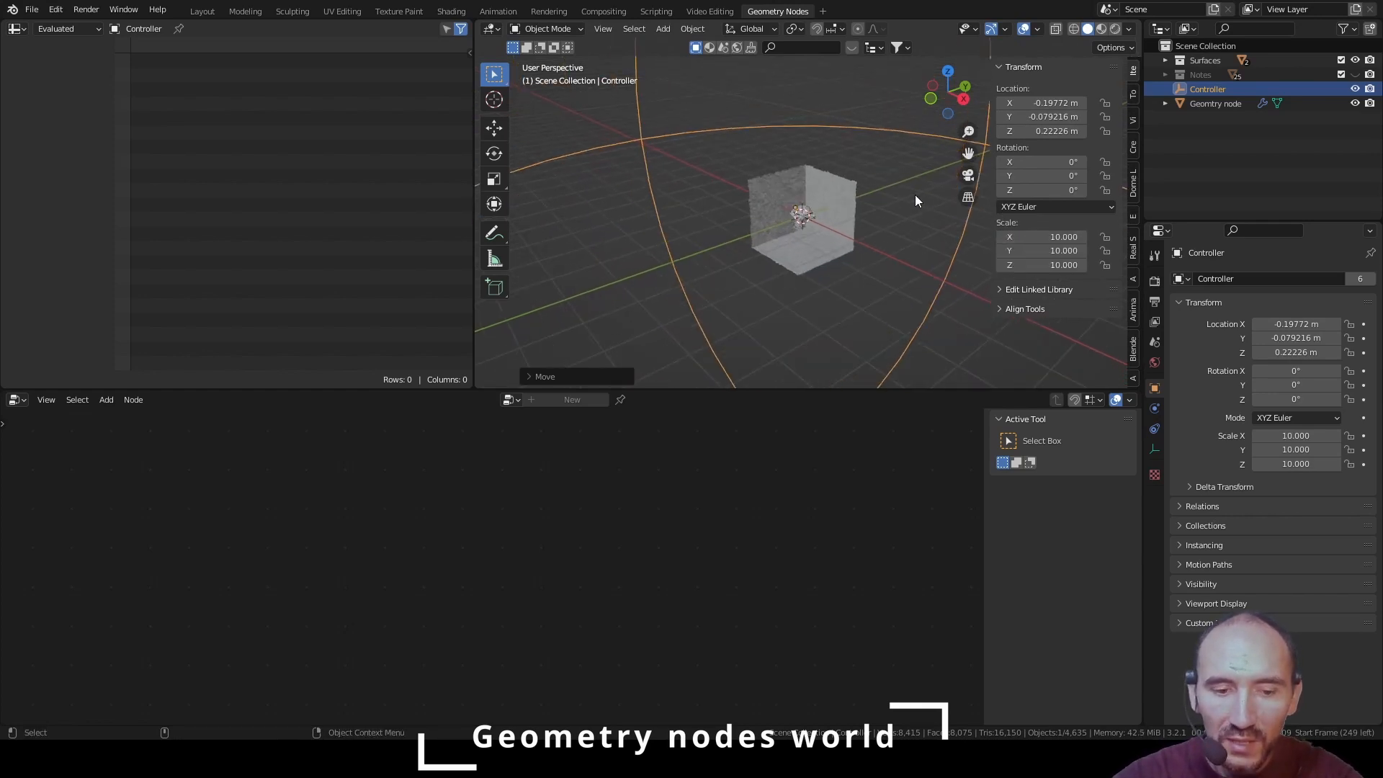
scroll(912, 191, "up", 5)
key("g")
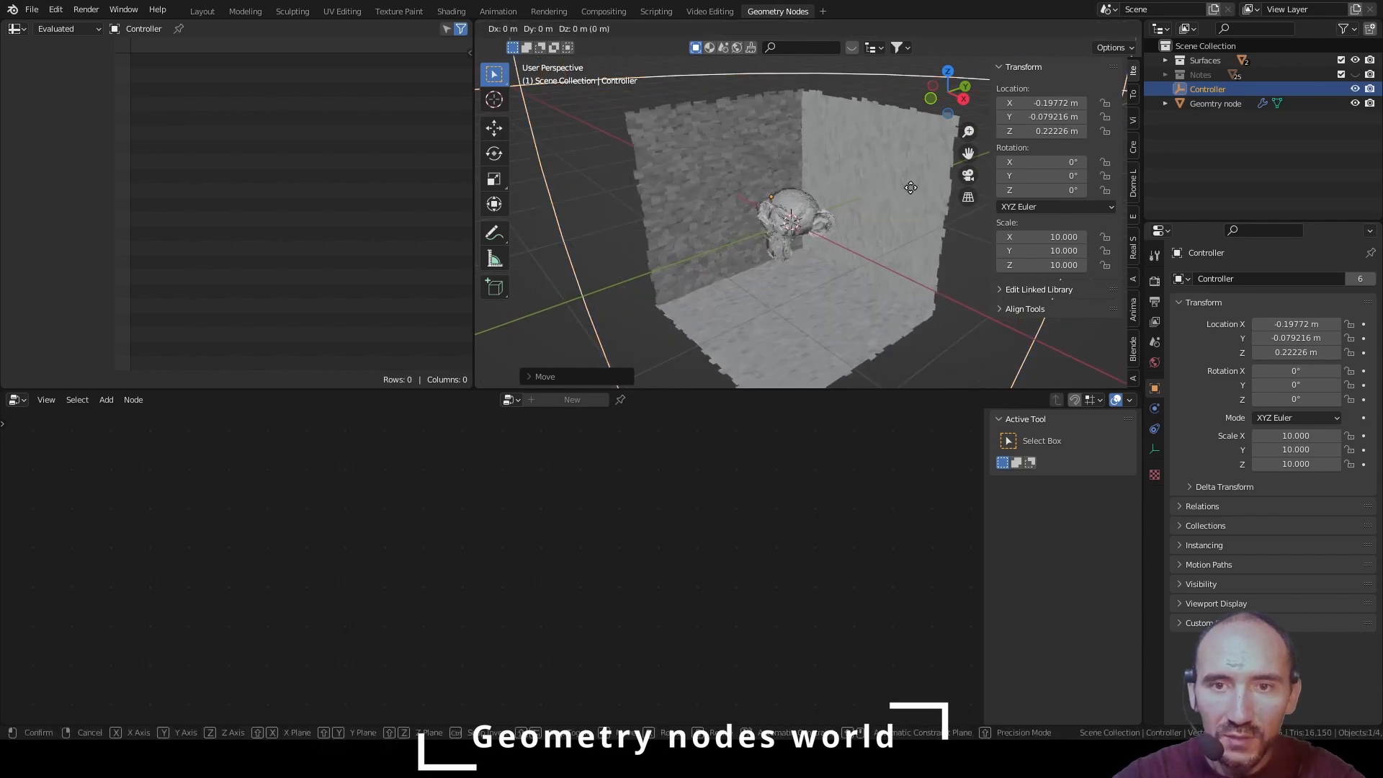
key("shift+z")
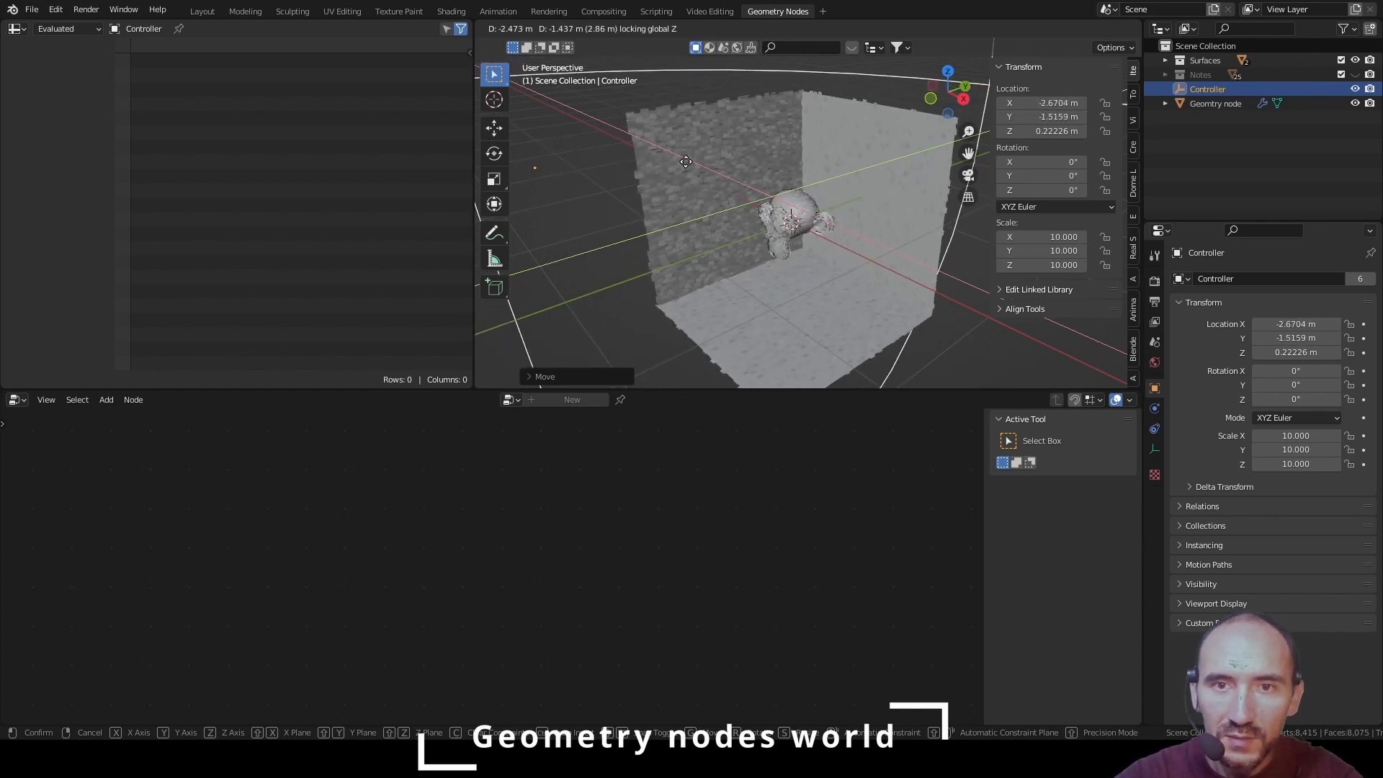
left_click(800, 198)
Add a Plain Axes empty to the scene and name it Emitter
left_click(766, 146)
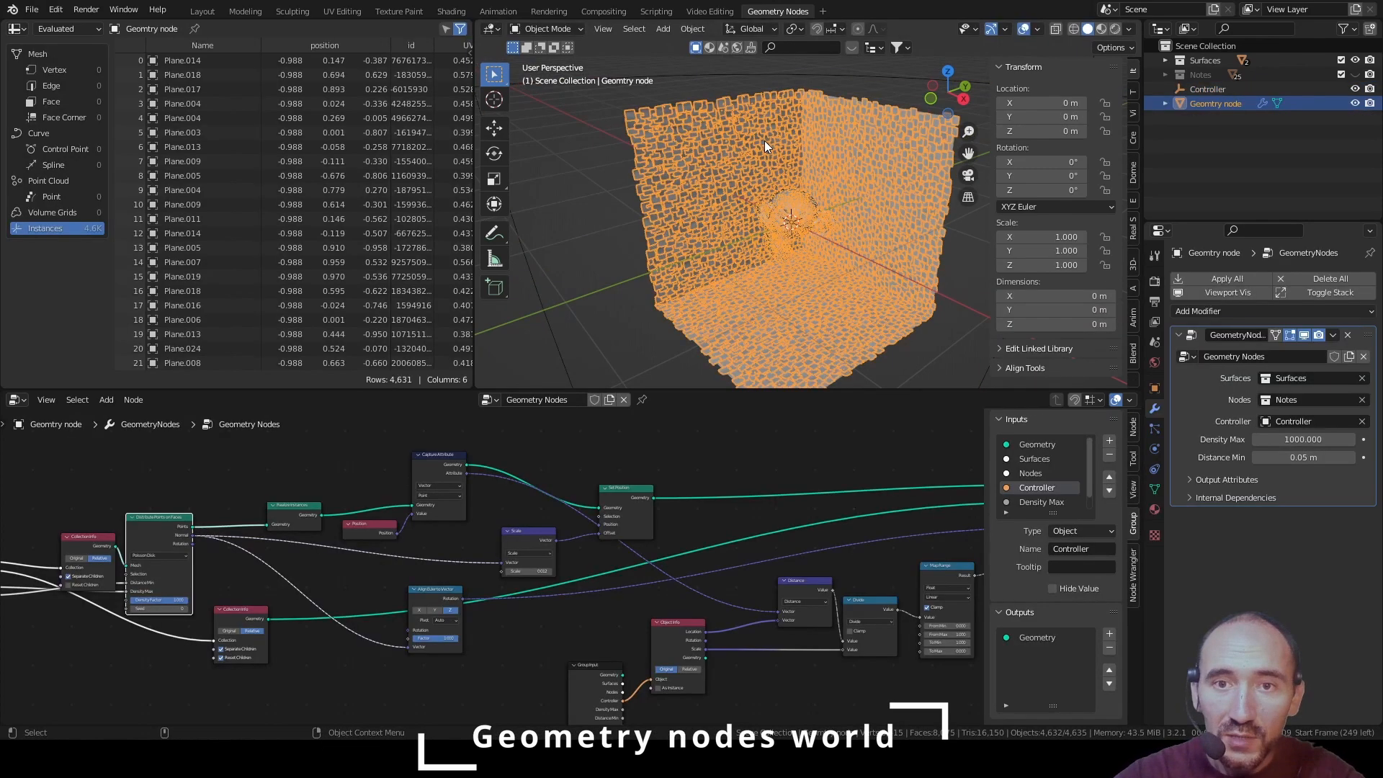
left_click(582, 222)
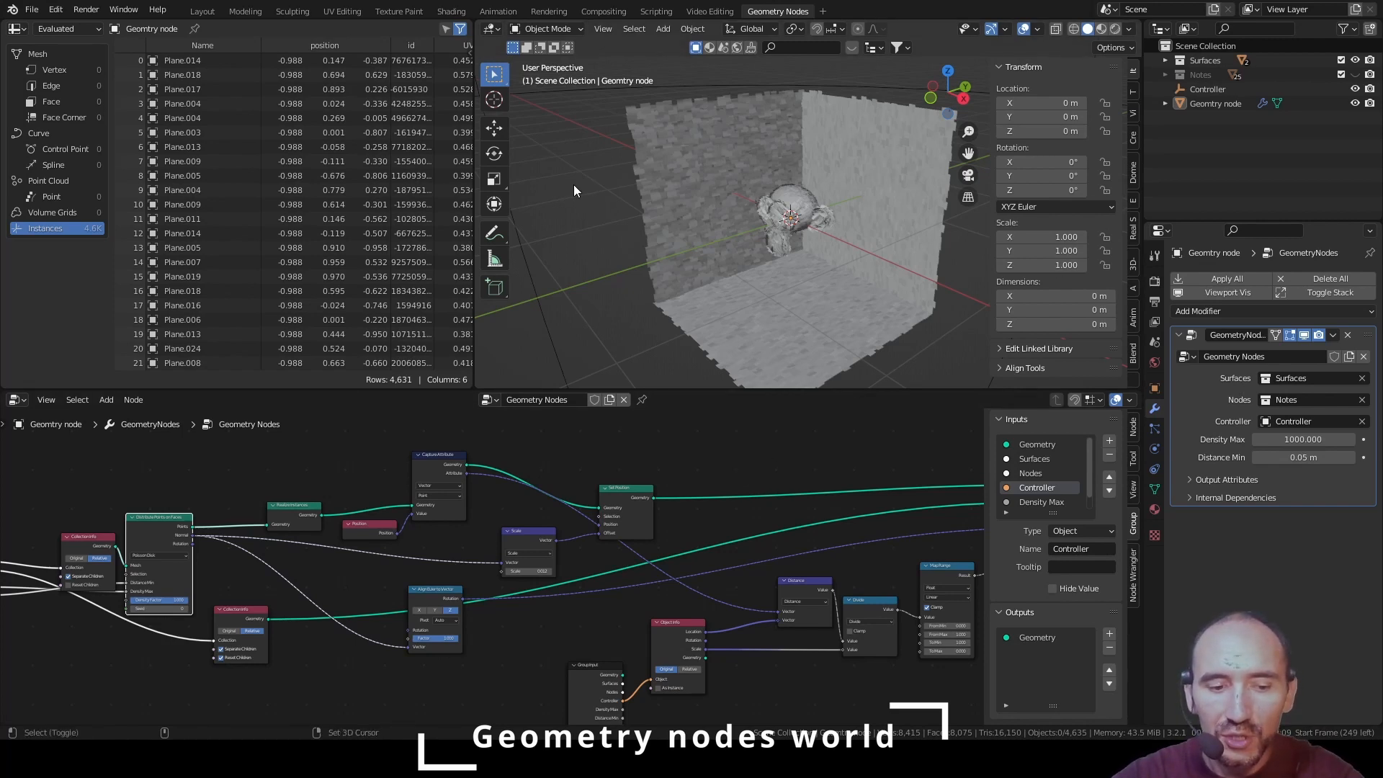
key("shift+a")
mouse_move(574, 186)
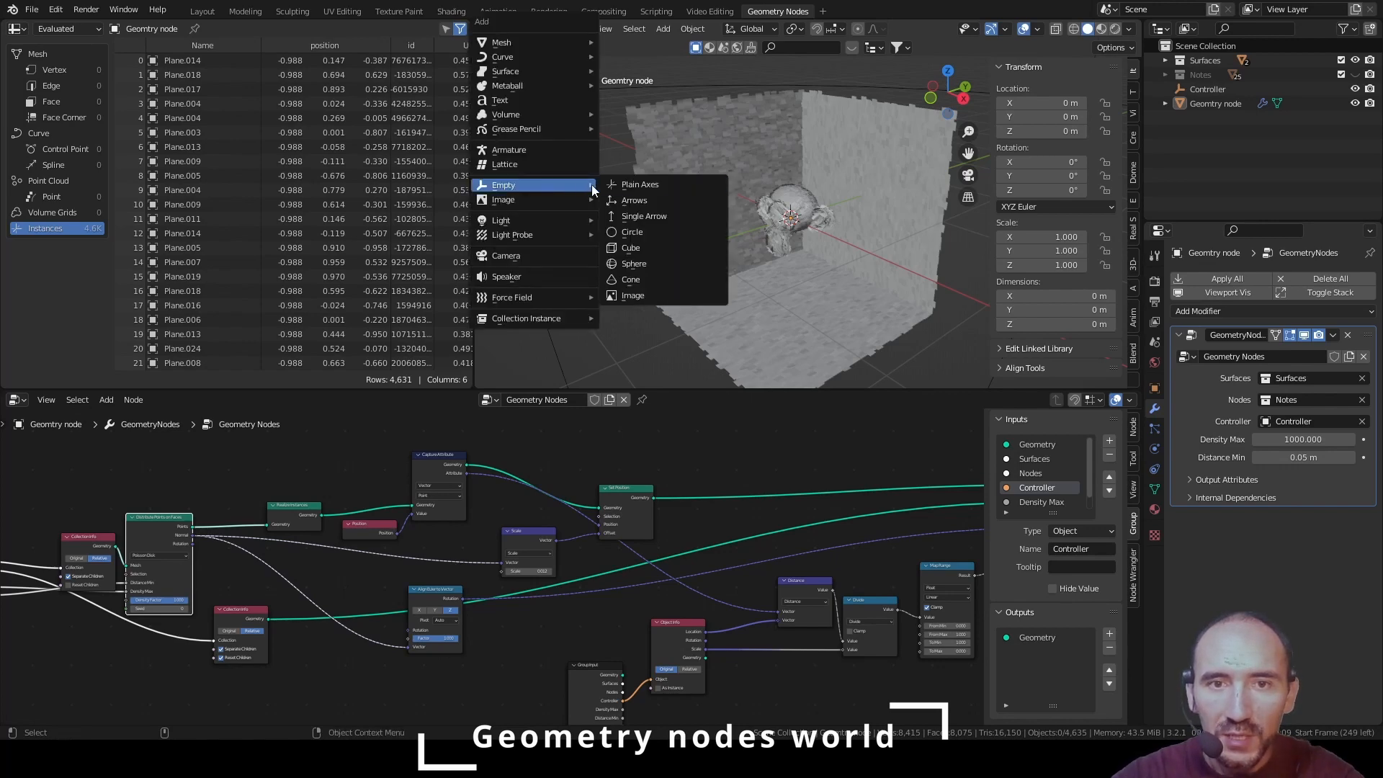
left_click(647, 184)
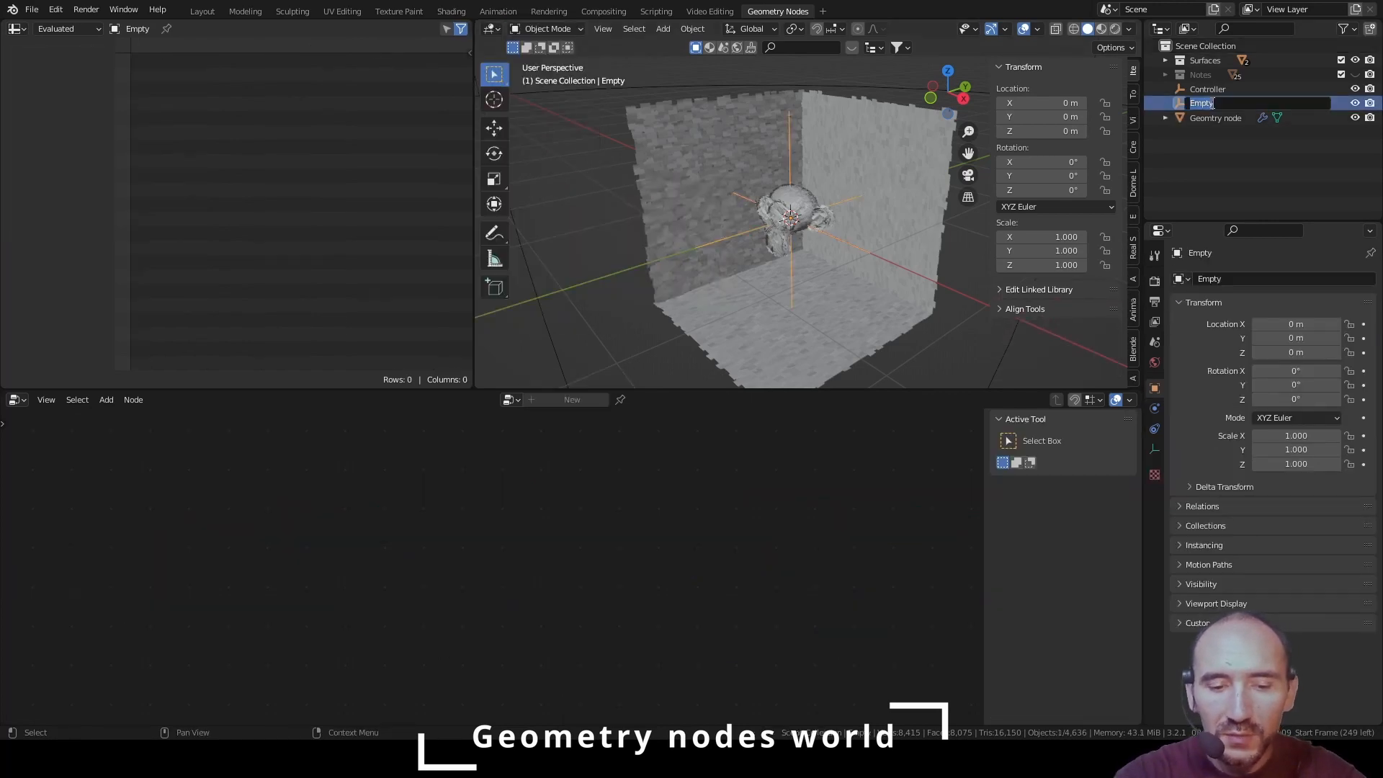
double_click(1212, 104)
type("Emitter")
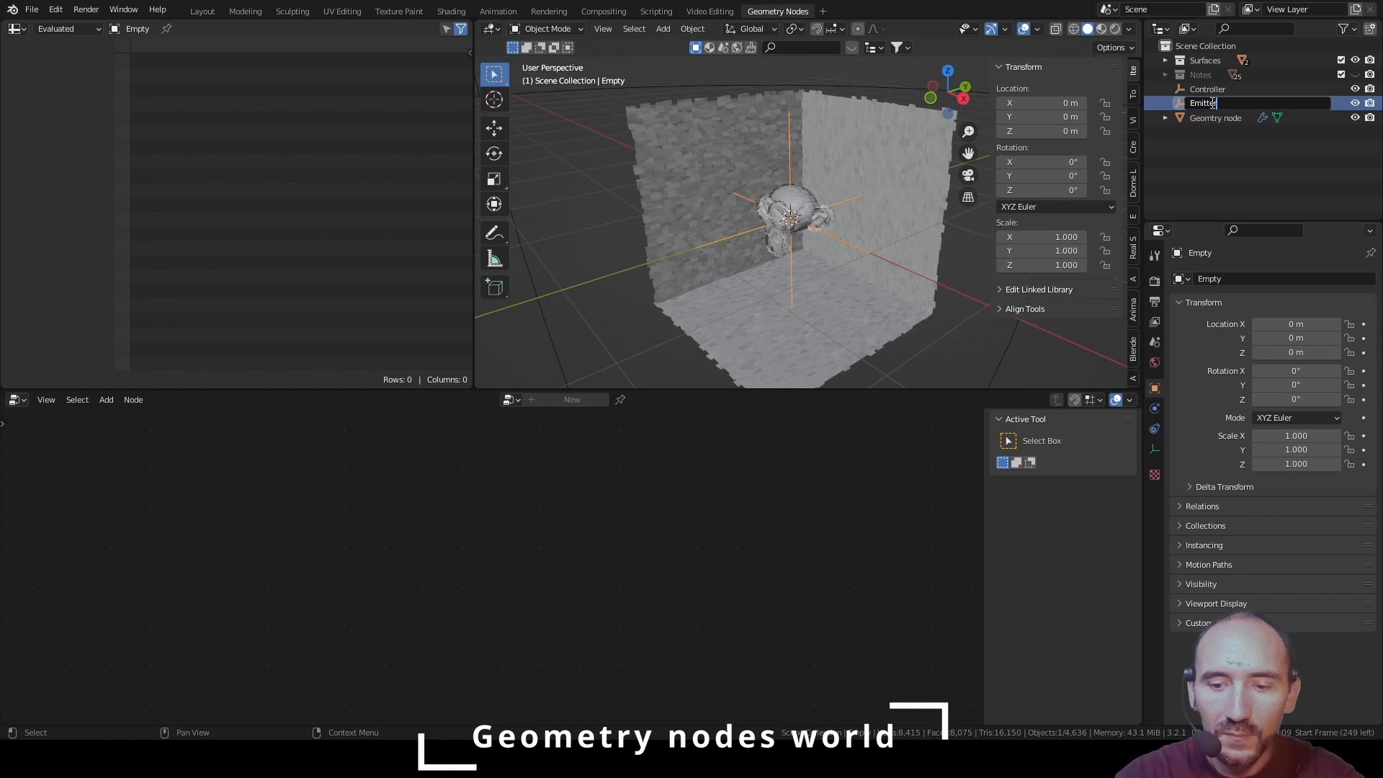
key("Return")
Bring the Emitter empty into the Geomtry node object's node tree as an Object Info node
left_click(883, 162)
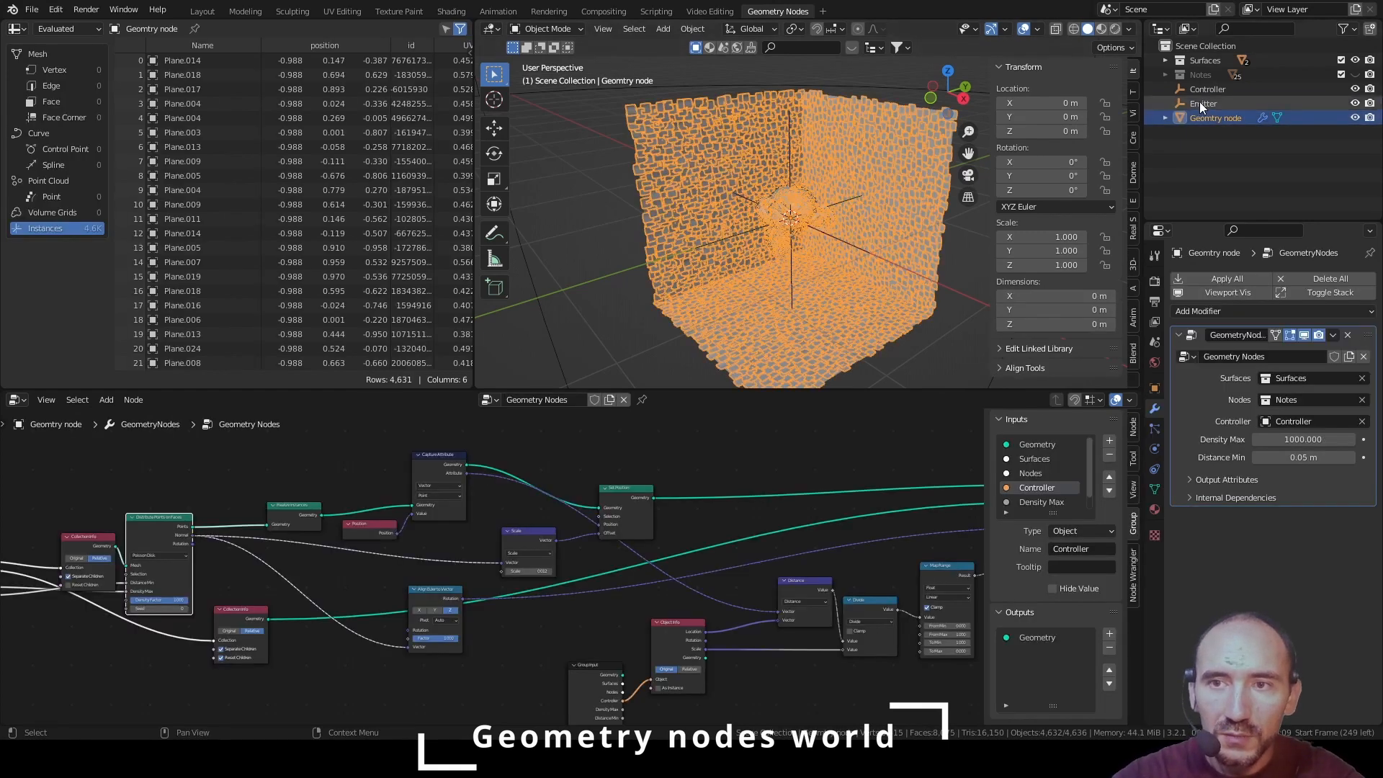
left_click_drag(1200, 103, 494, 641)
middle_click_drag(494, 641, 596, 529)
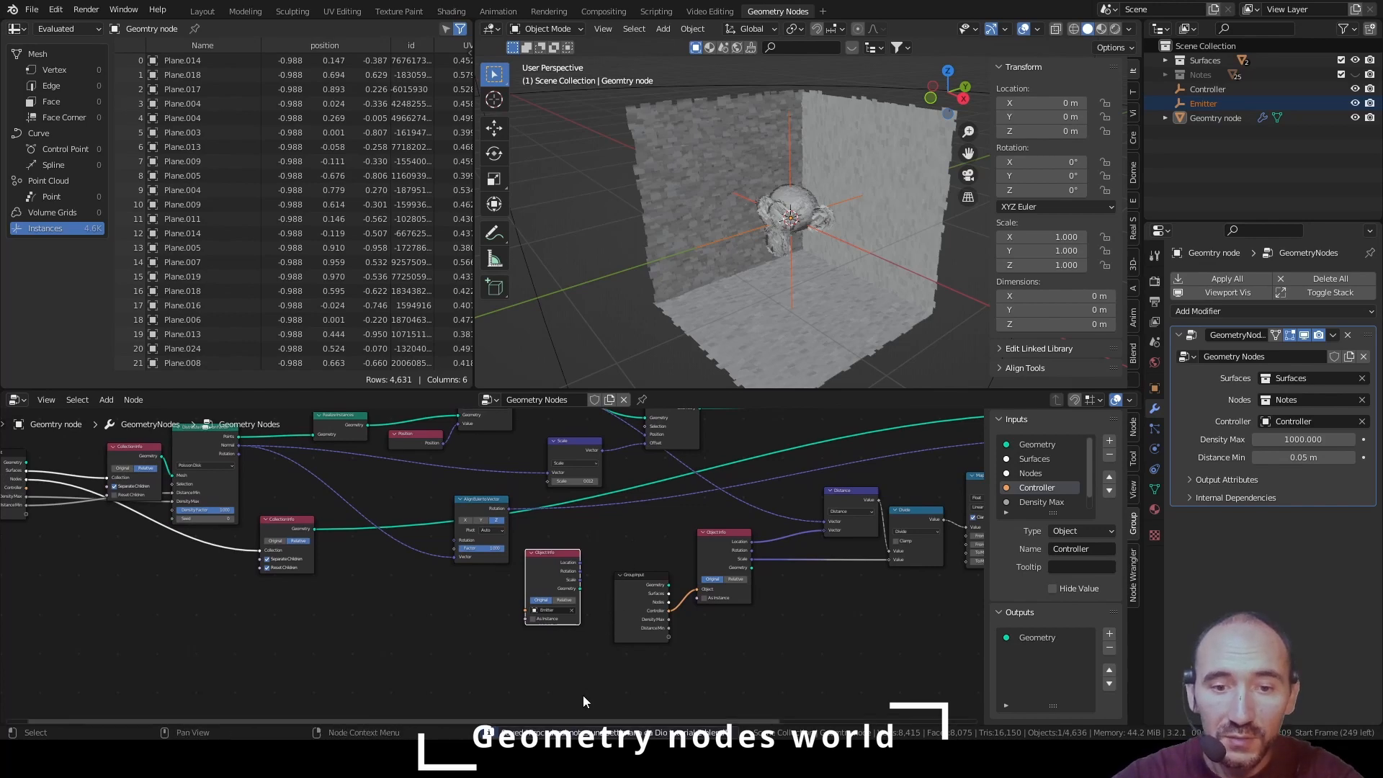
Move the Controller distance nodes, from Group Input to Map Range, below the main node chain and arrange them compactly
left_click_drag(417, 658, 724, 548)
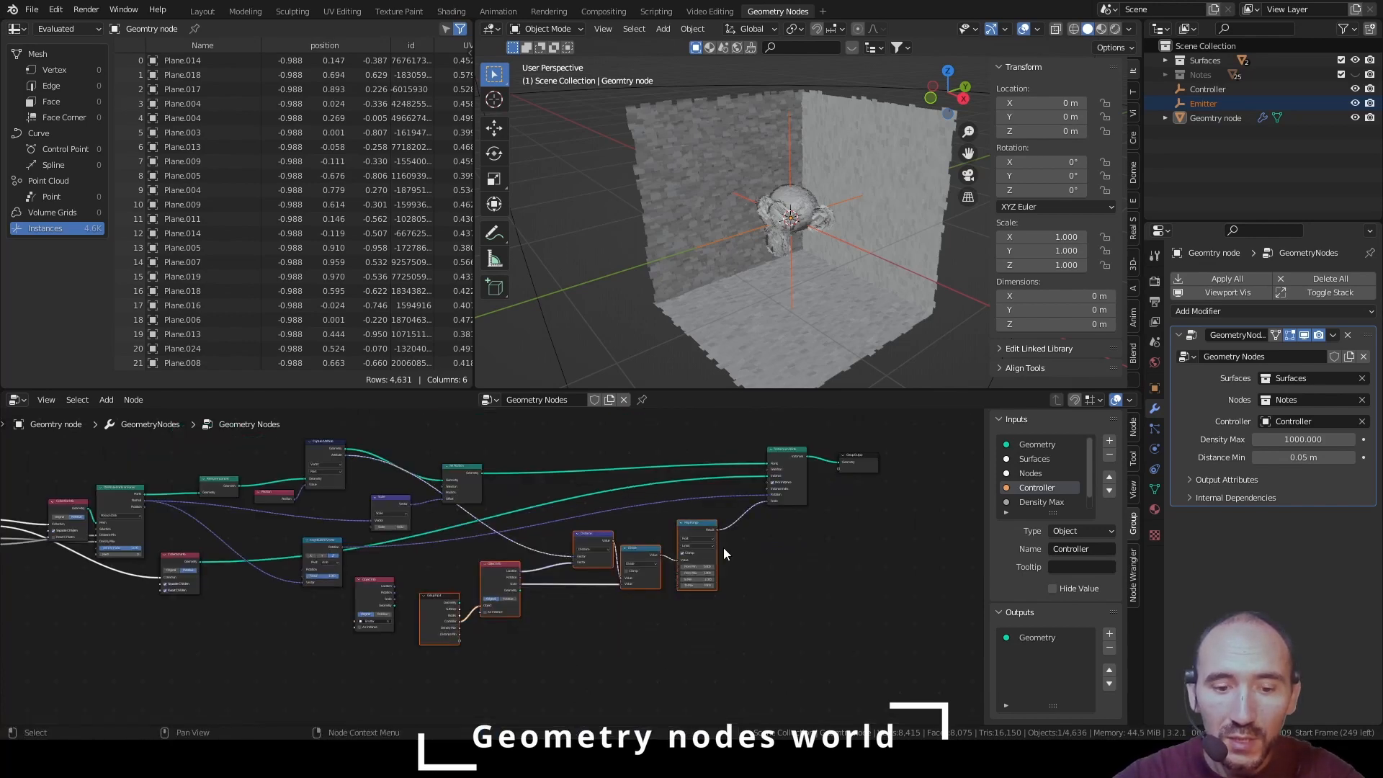
key("g")
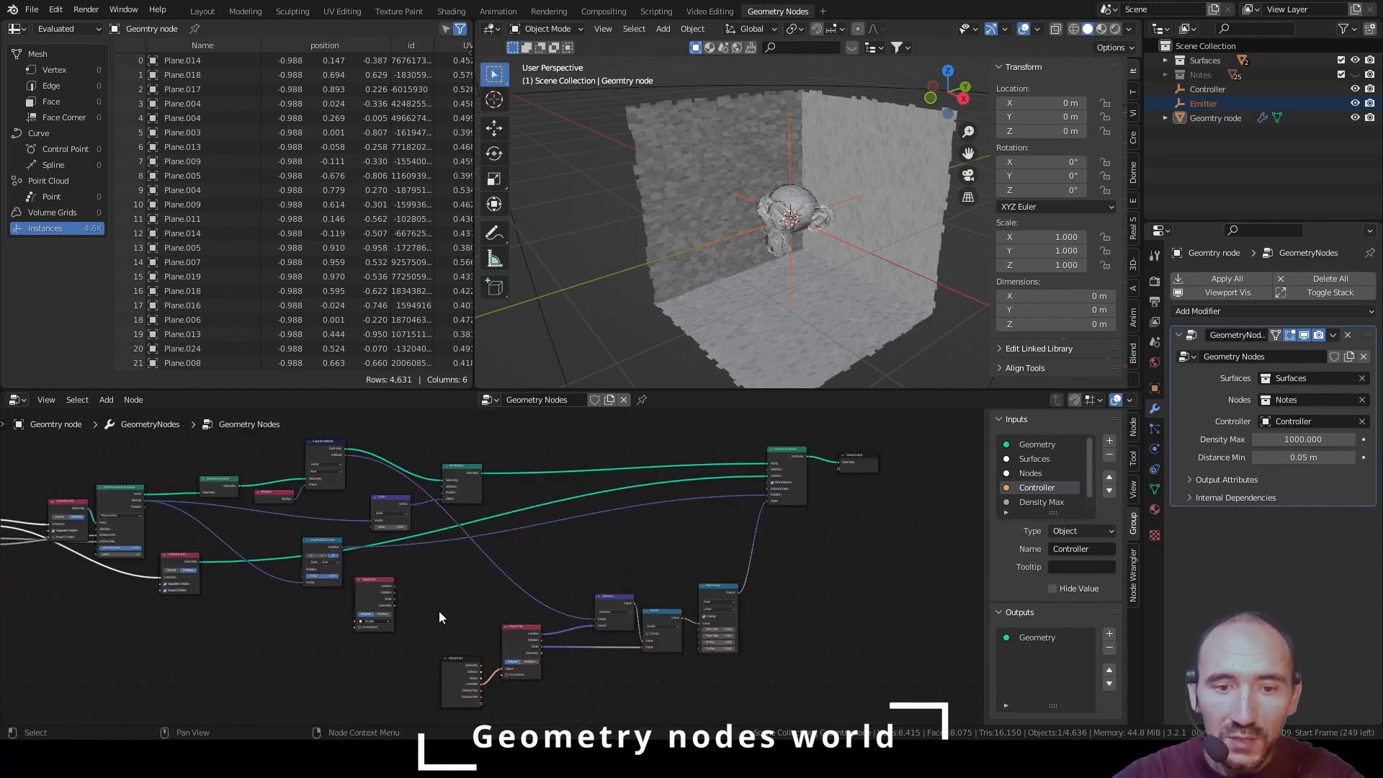
left_click_drag(439, 611, 552, 712)
left_click_drag(548, 484, 547, 491)
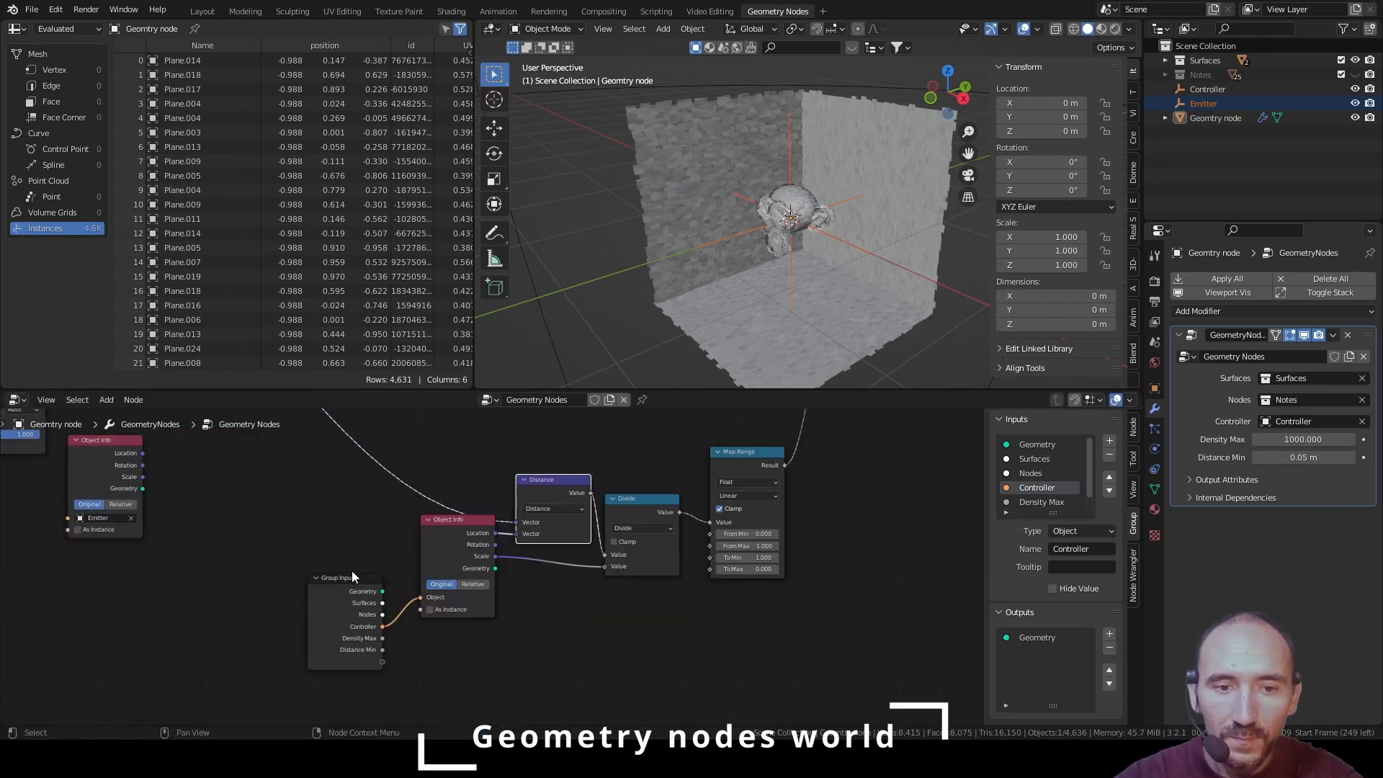
left_click_drag(352, 574, 369, 535)
Add a Frame beside the Controller distance nodes and label it "Controller falloff"
key("shift+a")
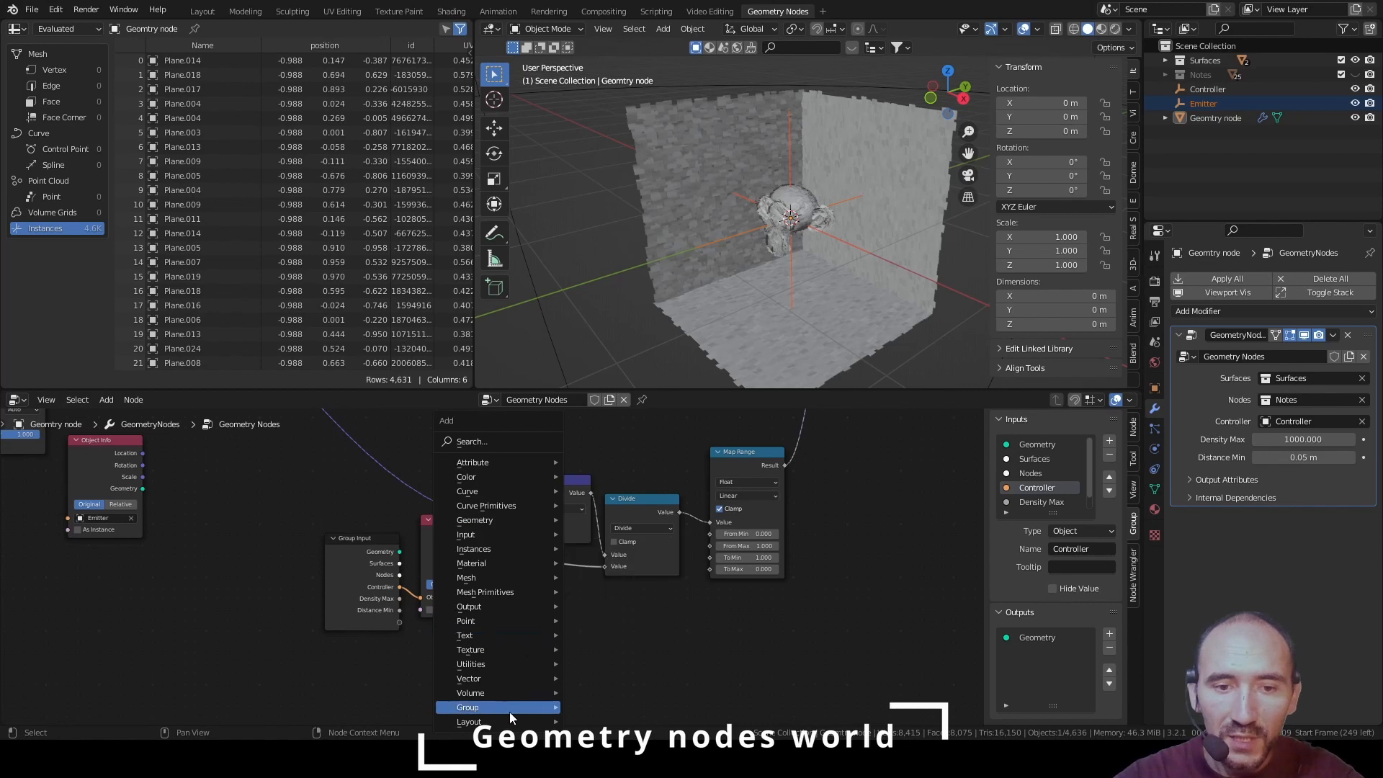
mouse_move(517, 719)
left_click(577, 705)
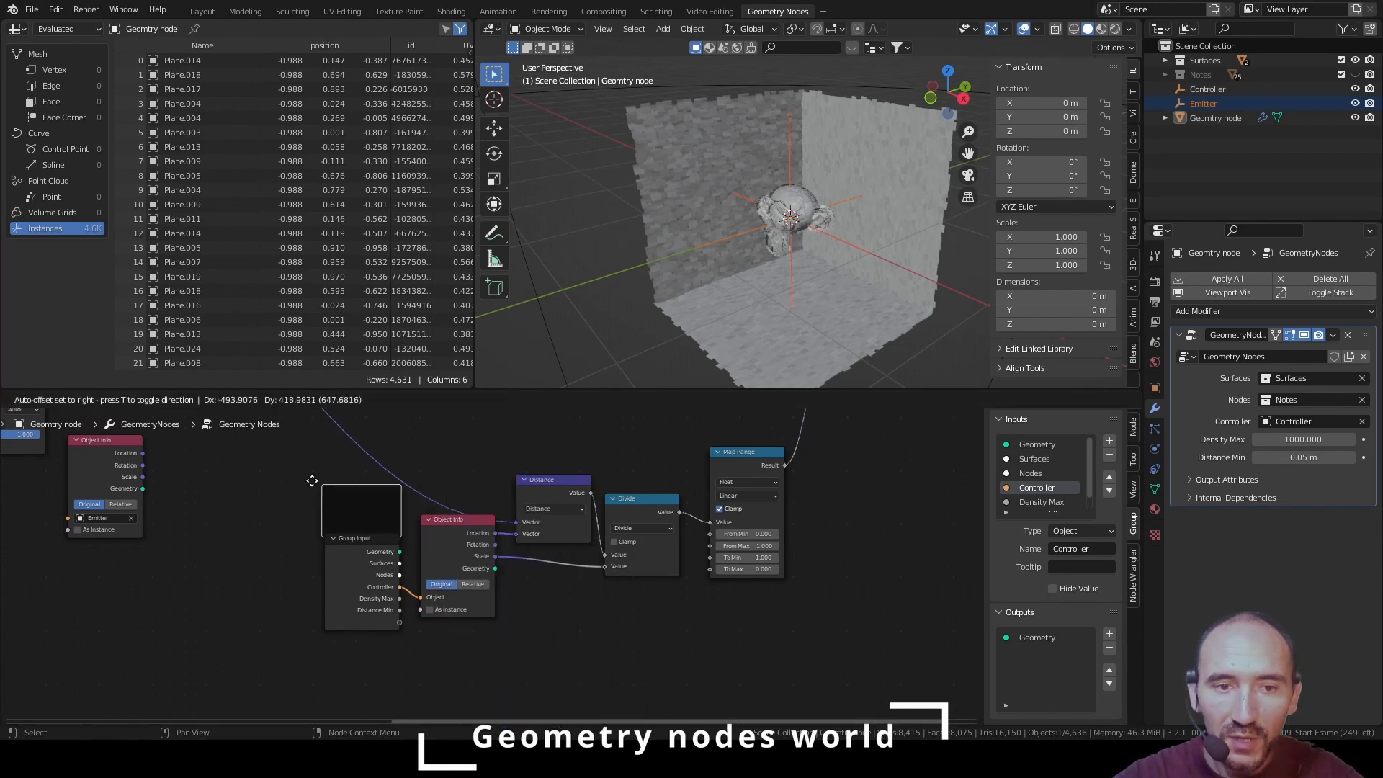
left_click(306, 476)
key("F2")
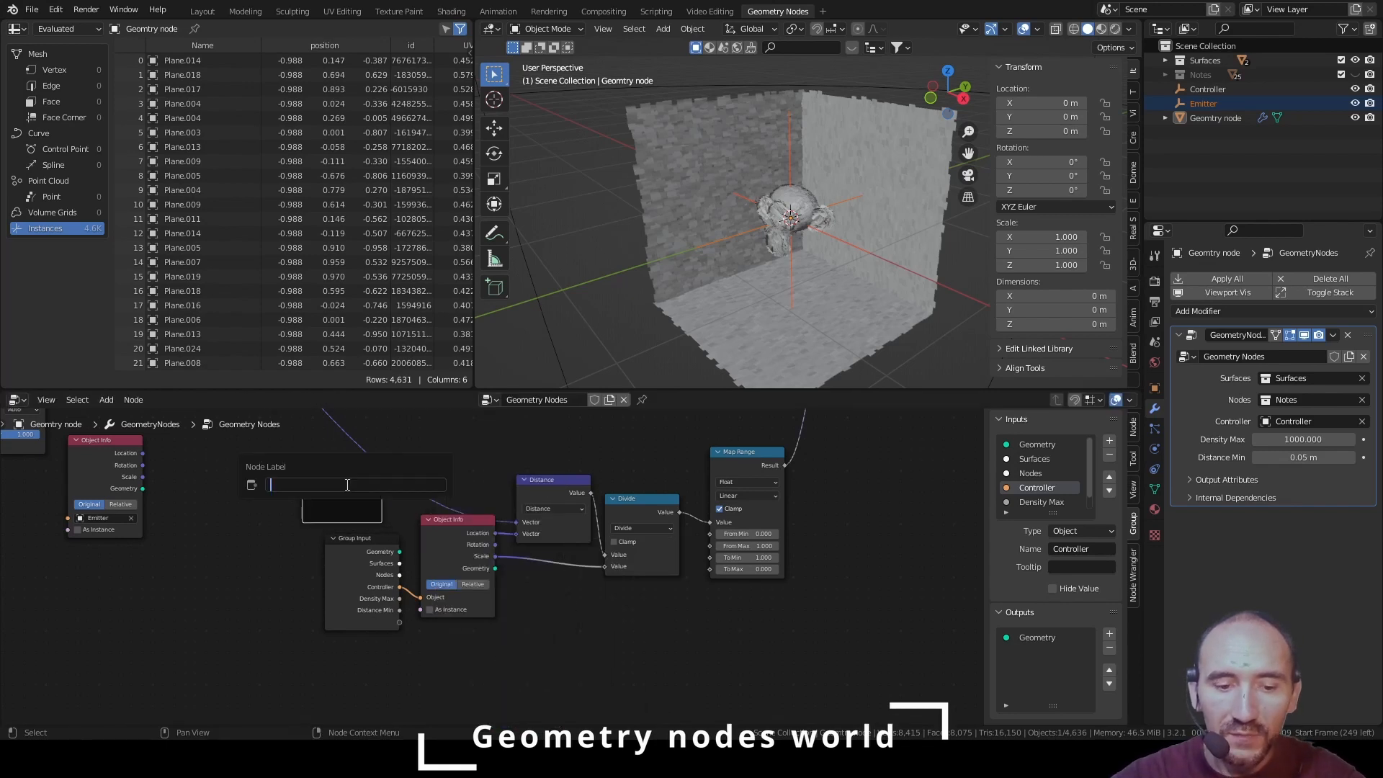
type("Controller")
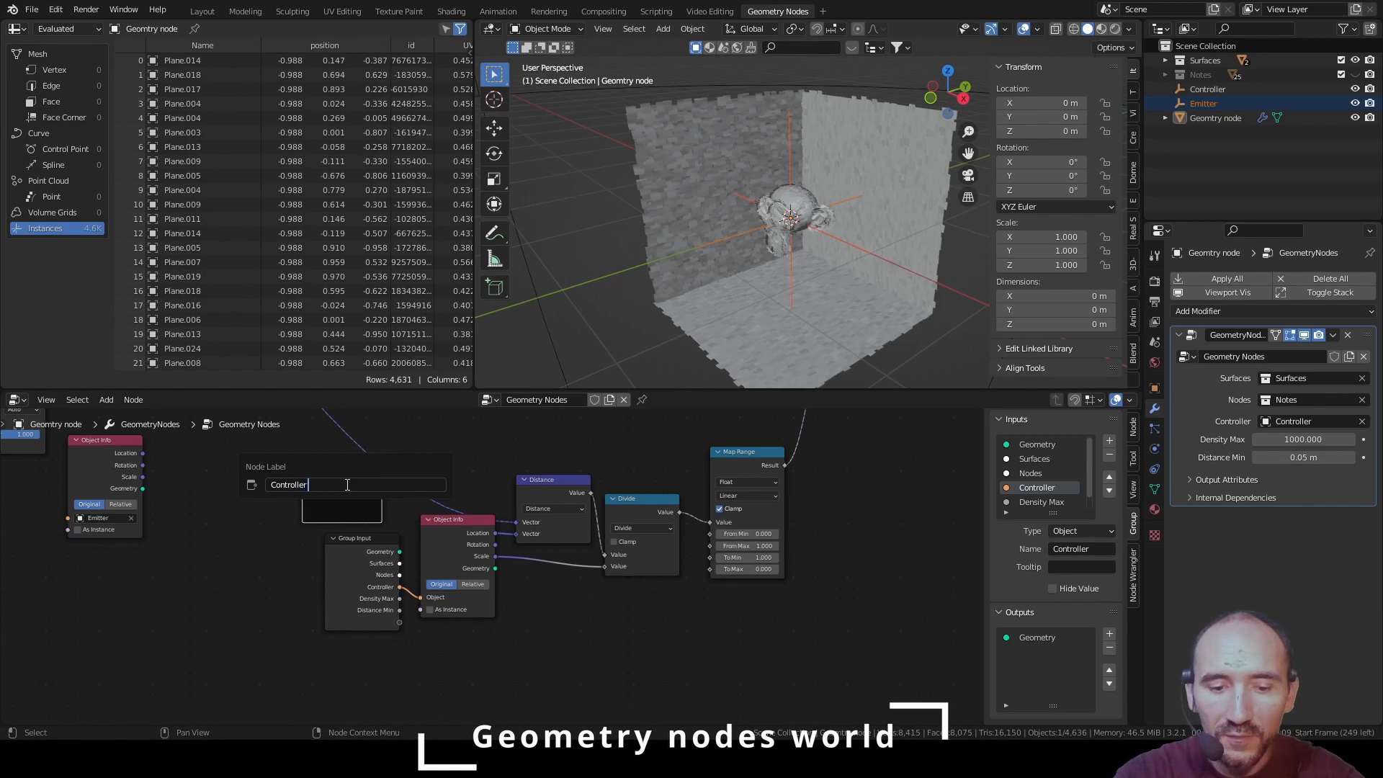
type(" falloff")
key("Return")
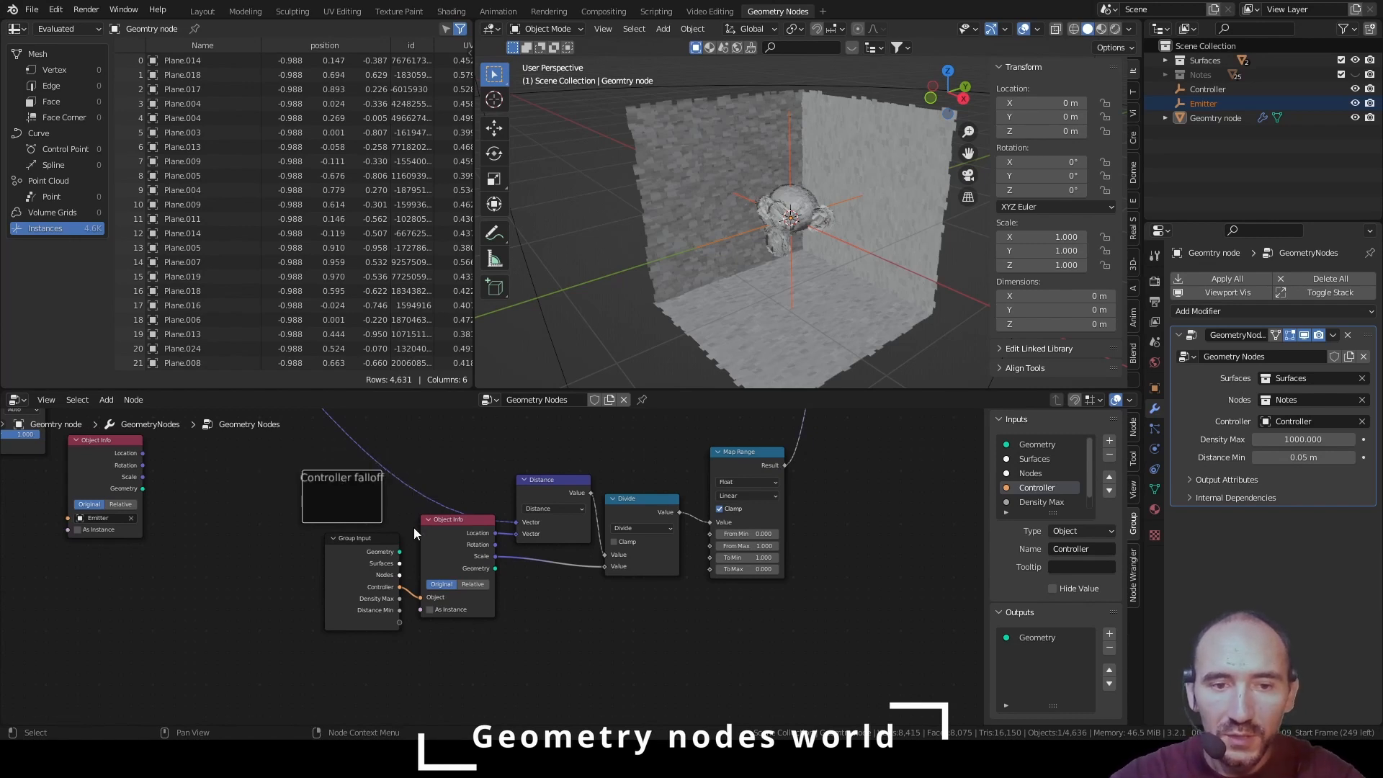
Place the Group Input, Object Info, Distance, Divide and Map Range nodes inside the Controller falloff frame and save the file
left_click_drag(385, 674, 797, 547)
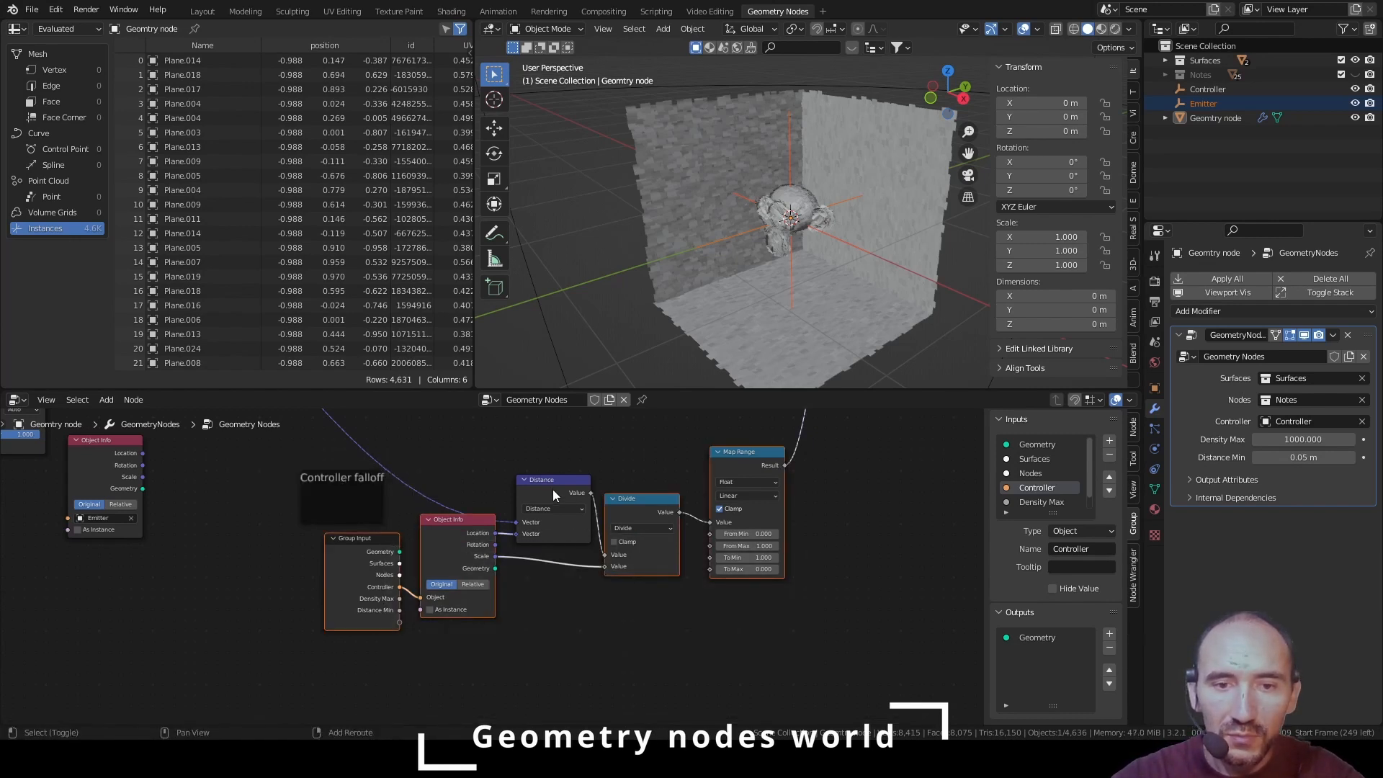
left_click_drag(345, 545, 344, 509)
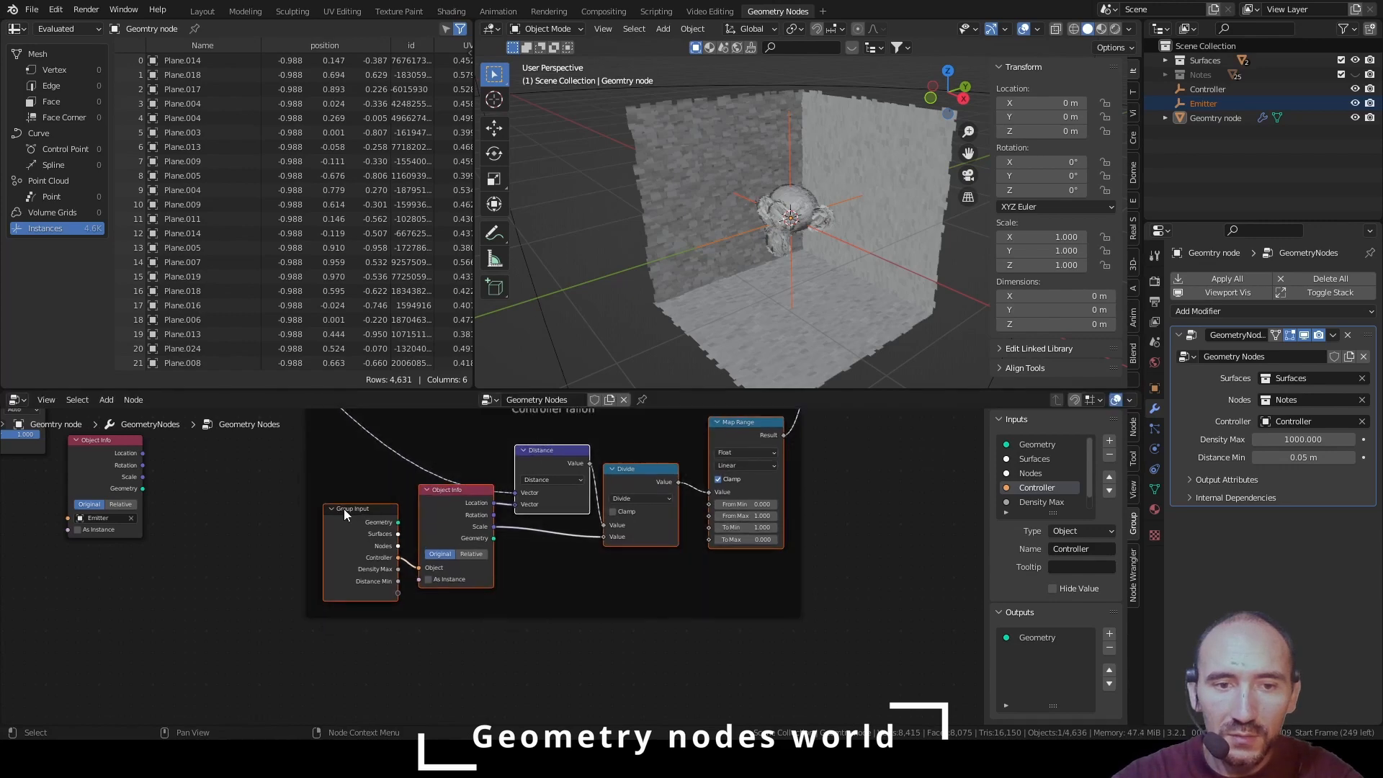
mouse_move(613, 520)
left_mouse_down()
mouse_move(632, 520)
mouse_move(605, 516)
left_mouse_up()
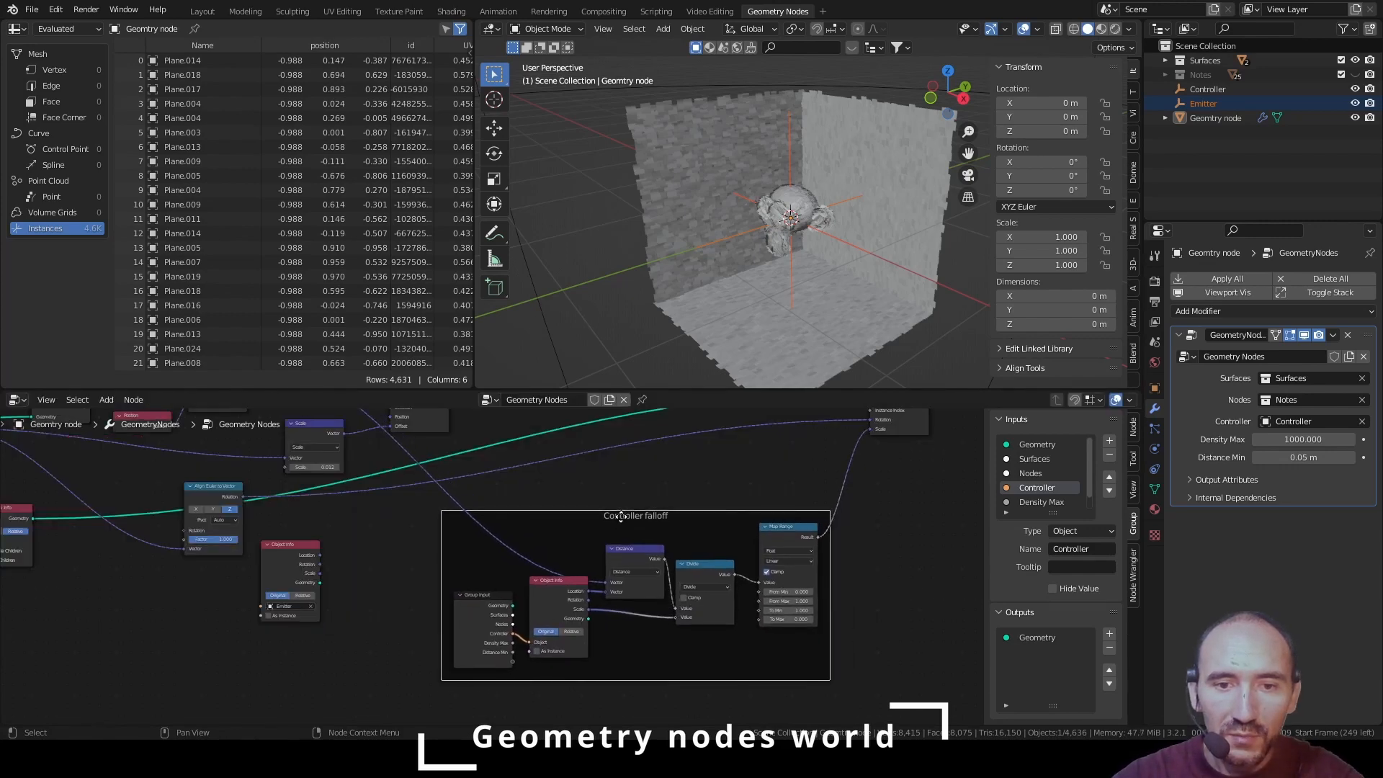
left_click(524, 508)
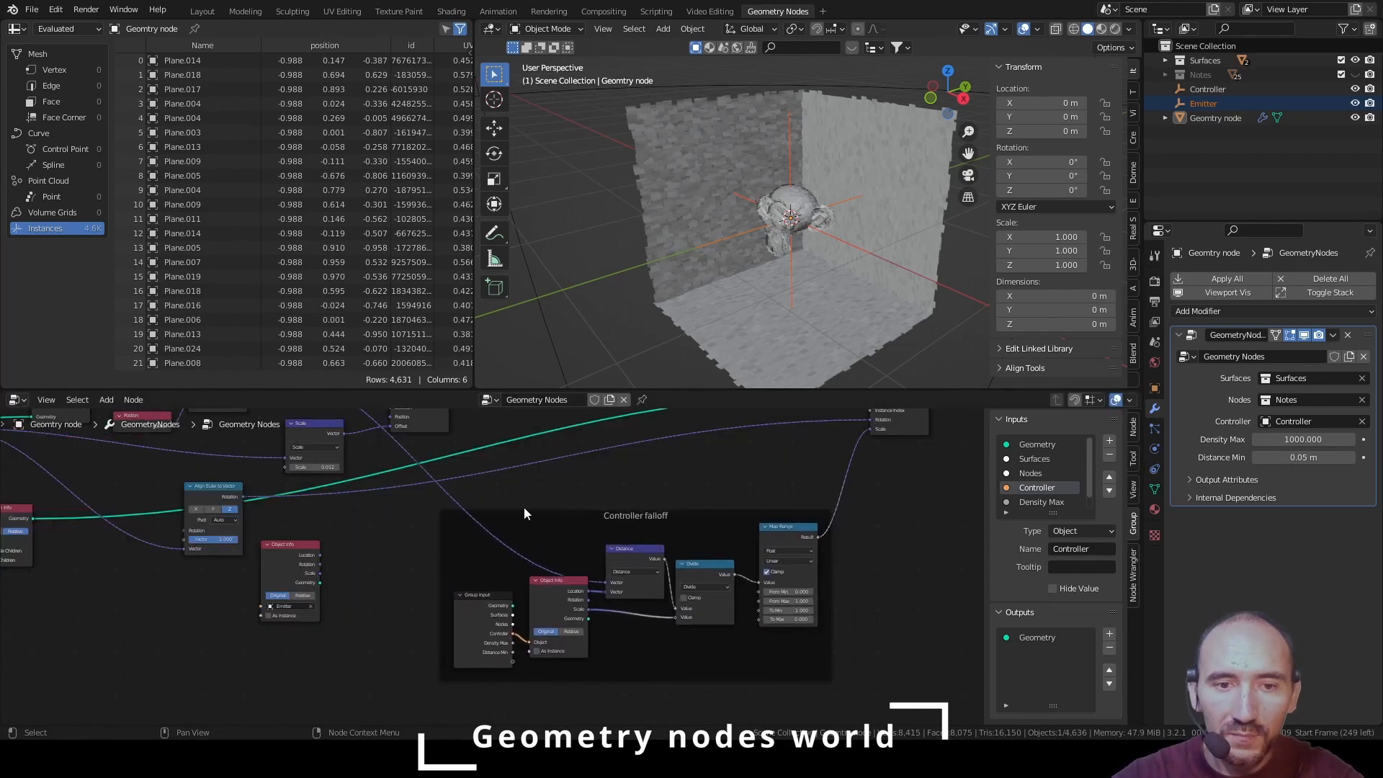
middle_click_drag(377, 534, 556, 641)
key("ctrl+s")
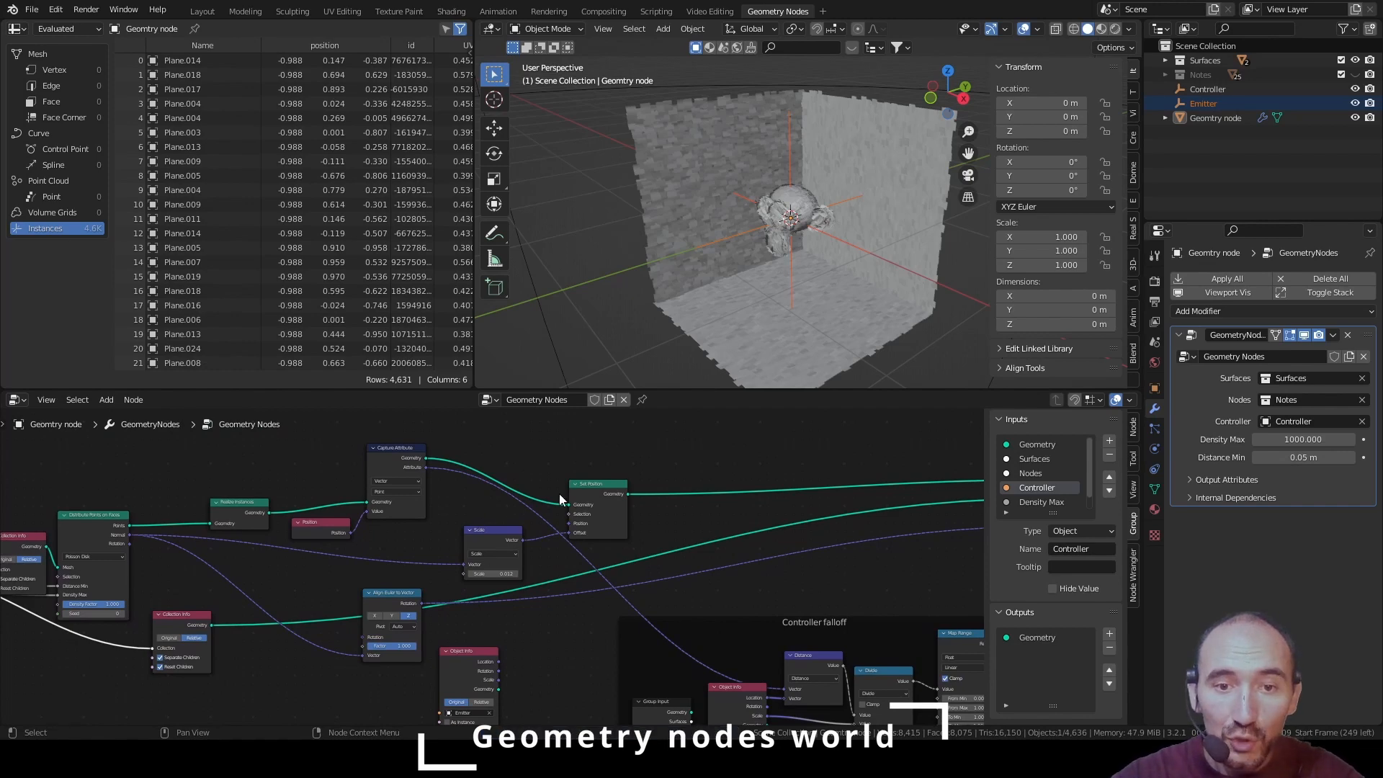
Move the Set Position node away from Capture Attribute and place the Scale node next to it to free up space
left_click_drag(591, 487, 753, 454)
scroll(754, 465, "up", 8)
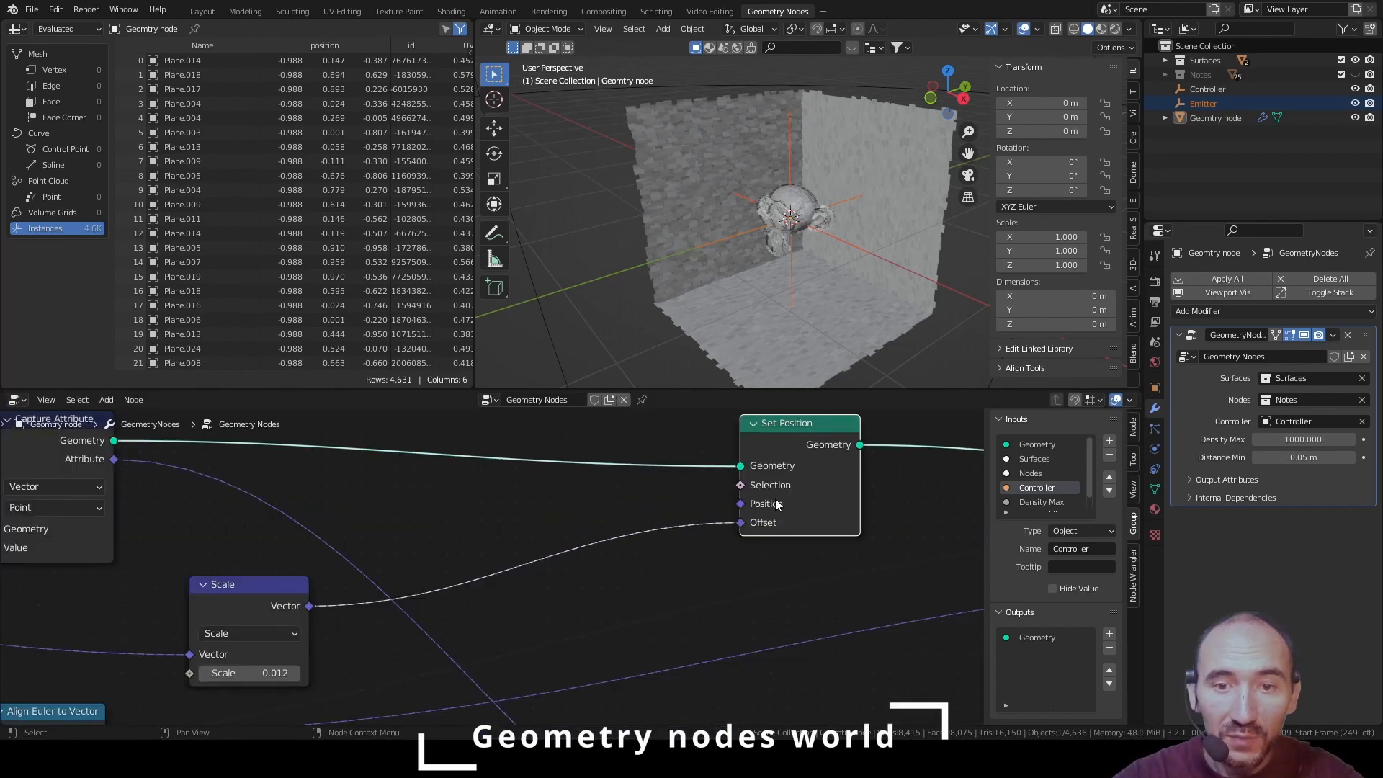
scroll(660, 464, "down", 2)
middle_click_drag(464, 537, 634, 547)
scroll(634, 547, "down", 2)
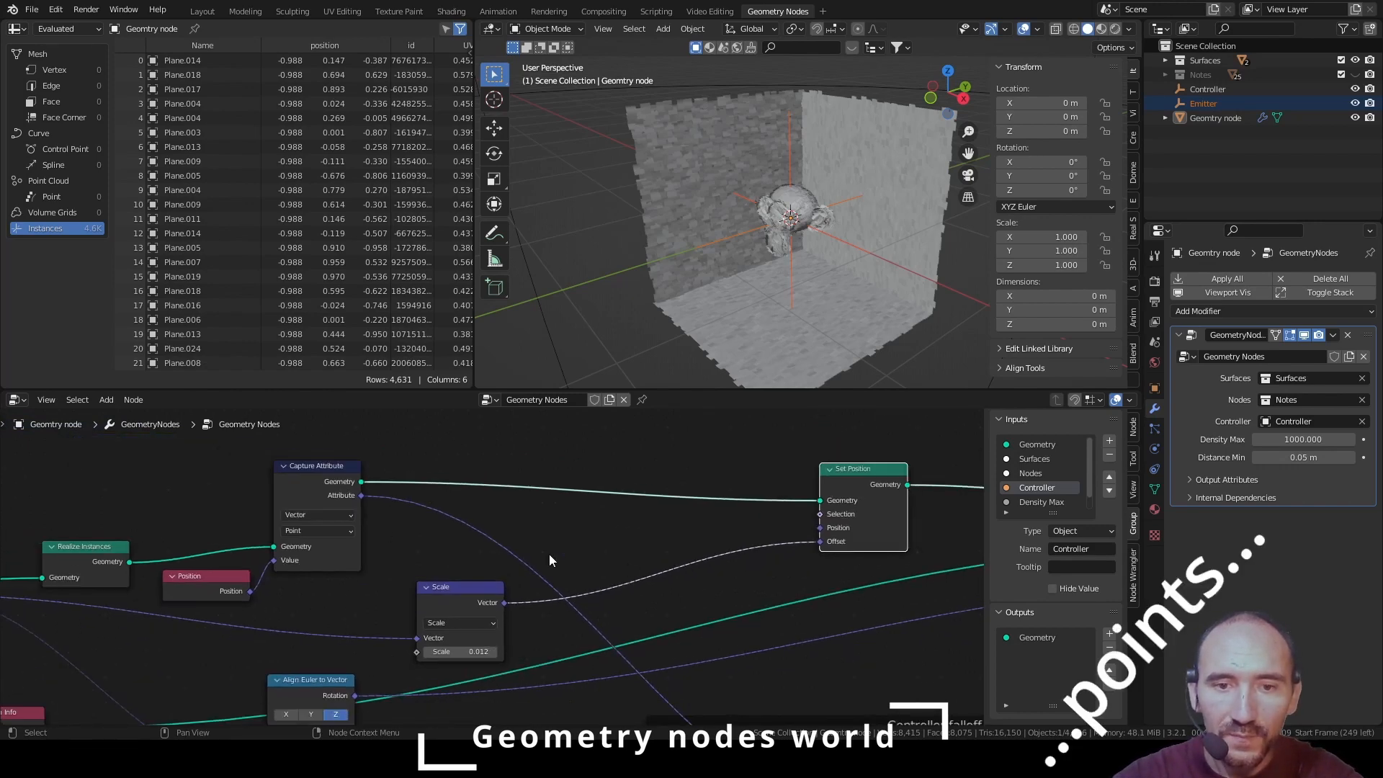
scroll(493, 574, "down", 1)
left_click_drag(445, 598, 731, 562)
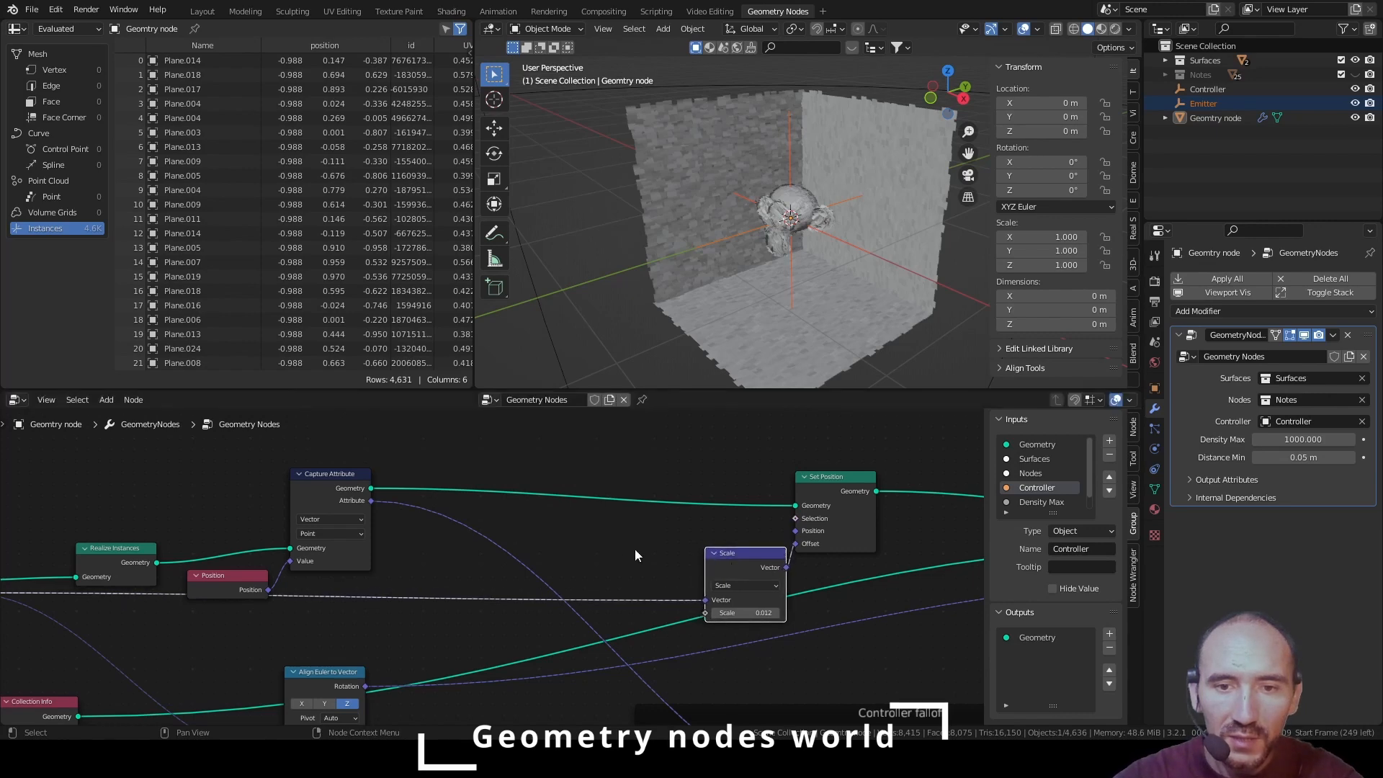
Move the Align Euler to Vector node farther along the tree, past the Set Position node and above the Controller falloff frame
middle_click_drag(632, 539, 733, 494)
middle_click_drag(559, 590, 497, 455)
middle_click_drag(497, 473, 456, 541)
left_click_drag(351, 582, 910, 514)
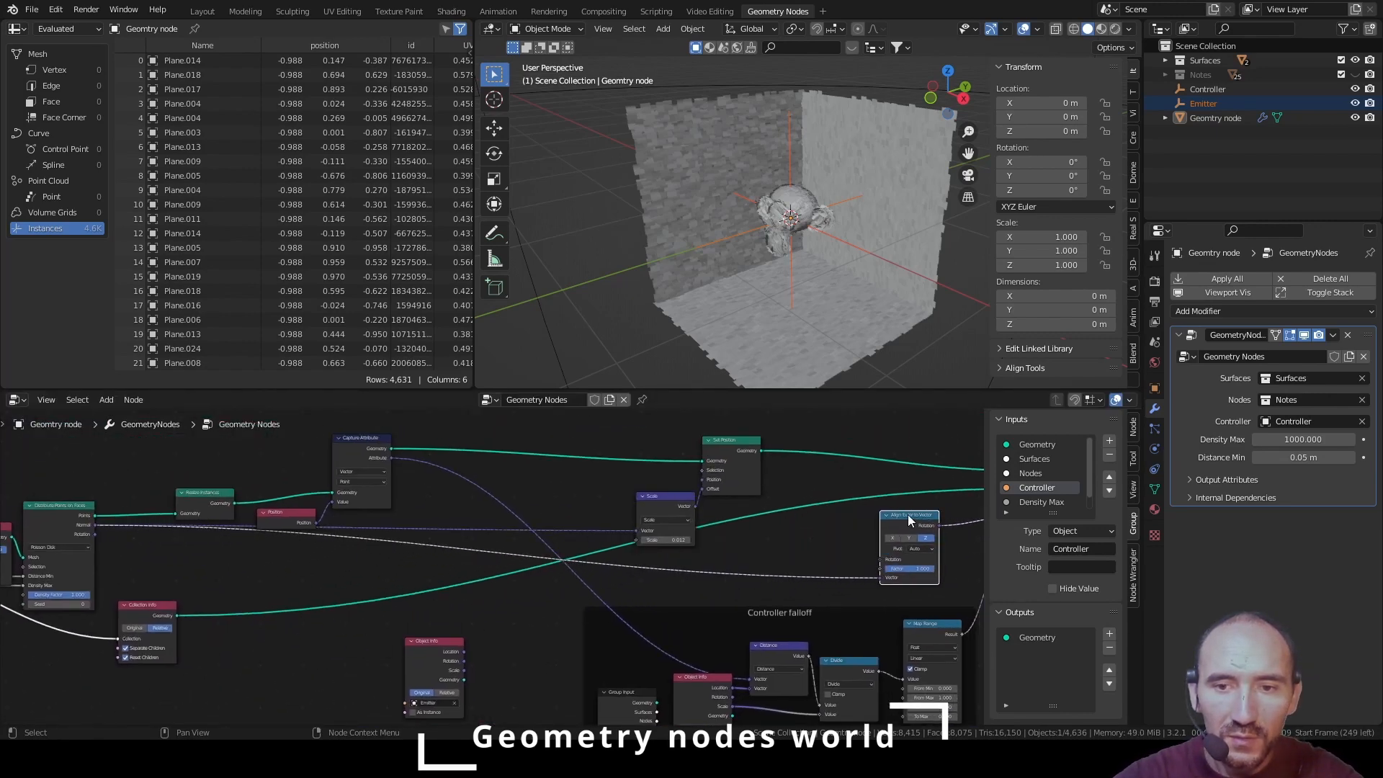
middle_click_drag(910, 515, 637, 494)
left_click_drag(638, 495, 683, 497)
middle_click_drag(617, 507, 732, 517)
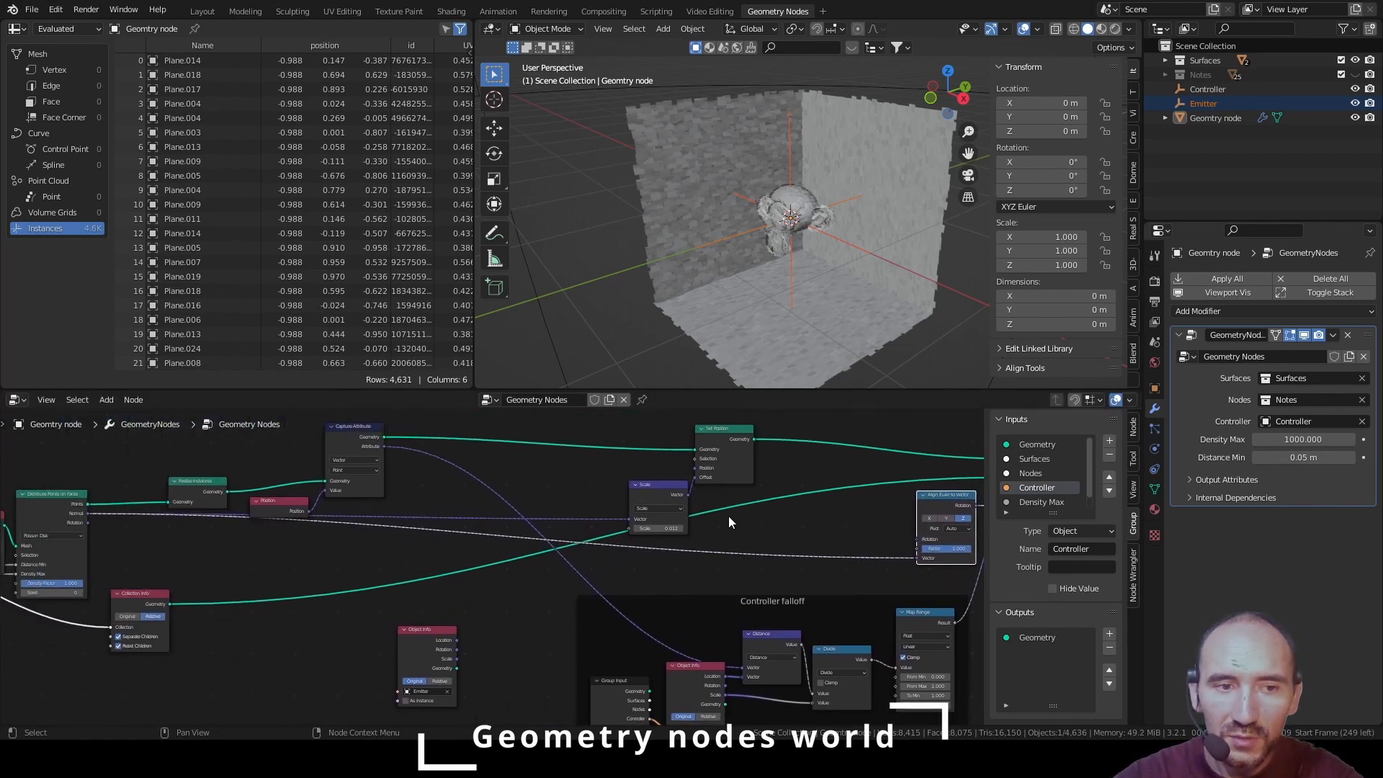
Add a reroute point to the Normal link feeding Align Euler to Vector and place it beside Distribute Points on Faces
mouse_move(787, 528)
left_mouse_down()
mouse_move(669, 576)
mouse_move(800, 537)
left_mouse_up()
right_click_drag(815, 515, 722, 586, "shift")
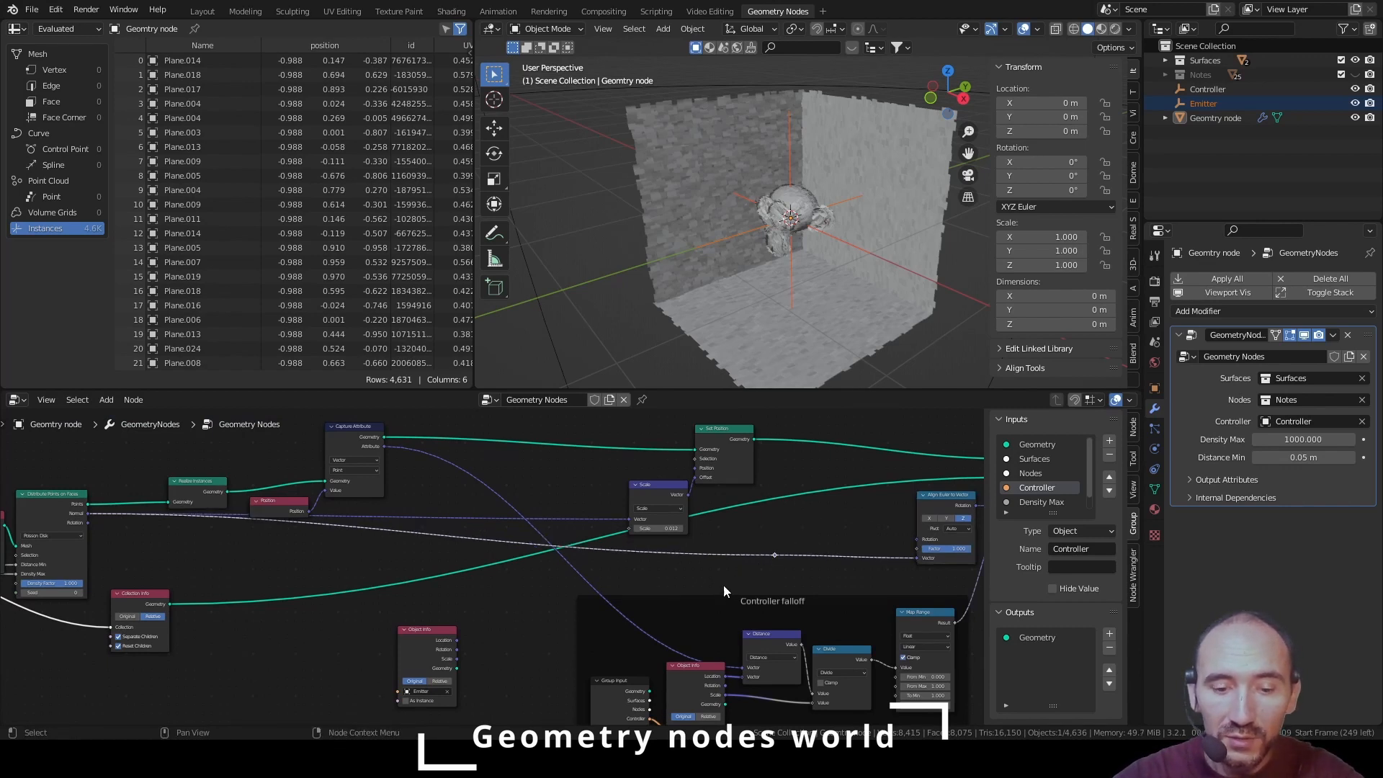
key("g")
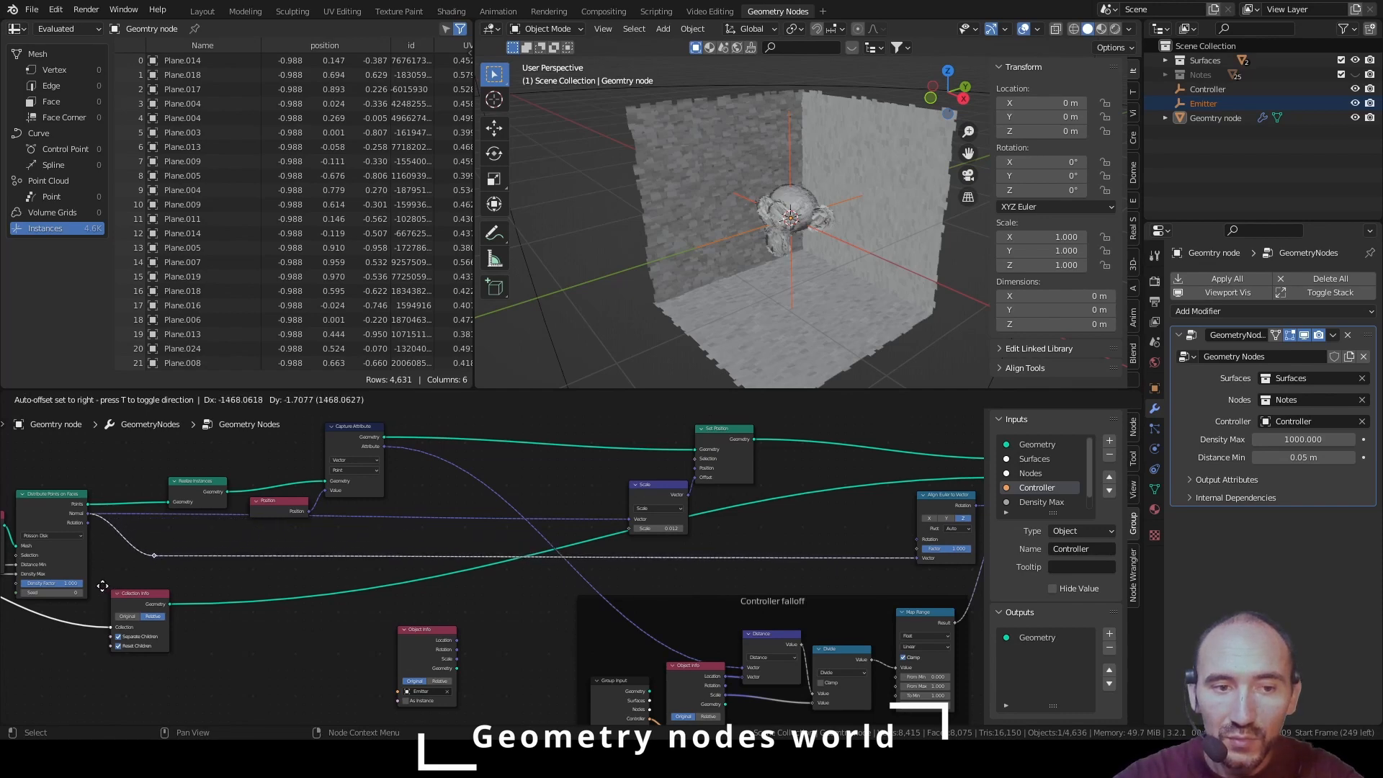
left_click(70, 601)
Duplicate the main Group Input node and place the copy beside the Collection Info node that supplies the instances
middle_click_drag(51, 609, 390, 619)
left_click(160, 548)
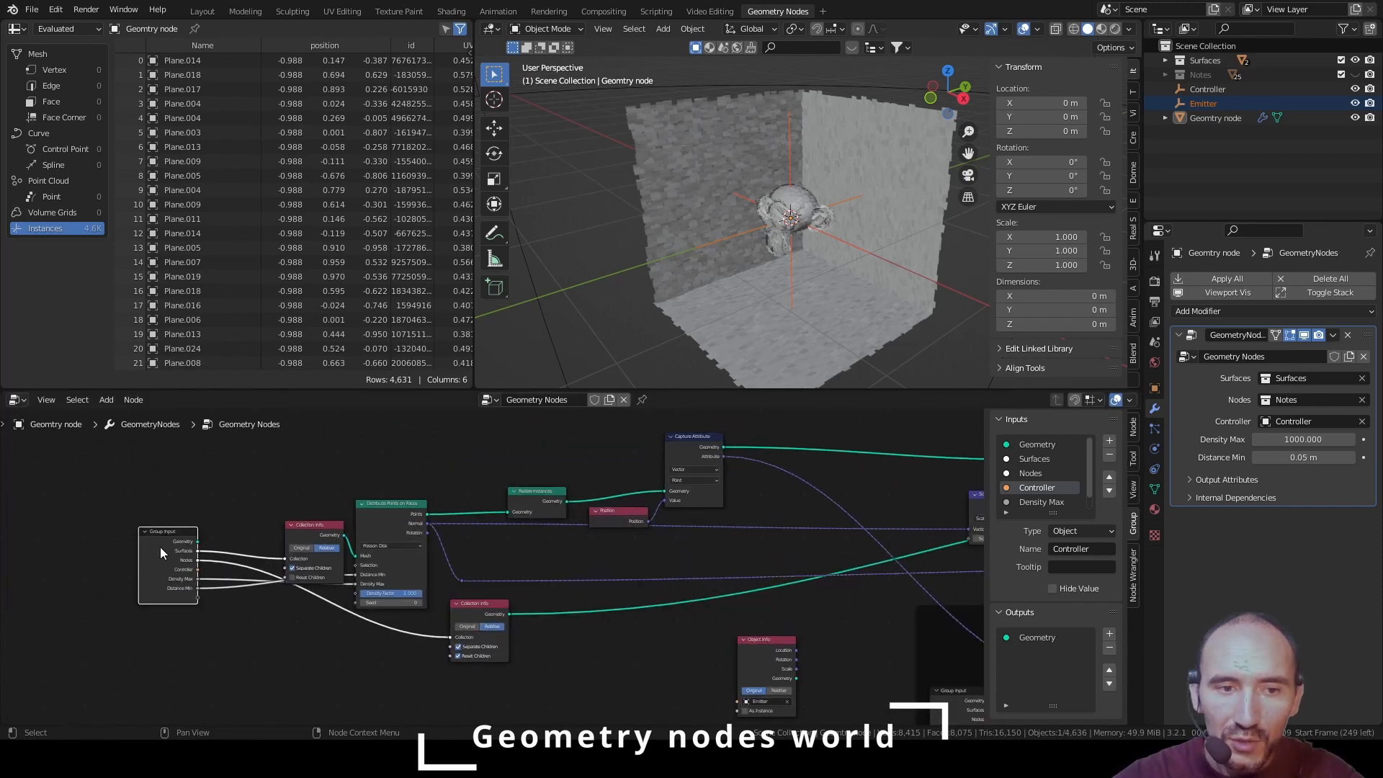
key("shift+d")
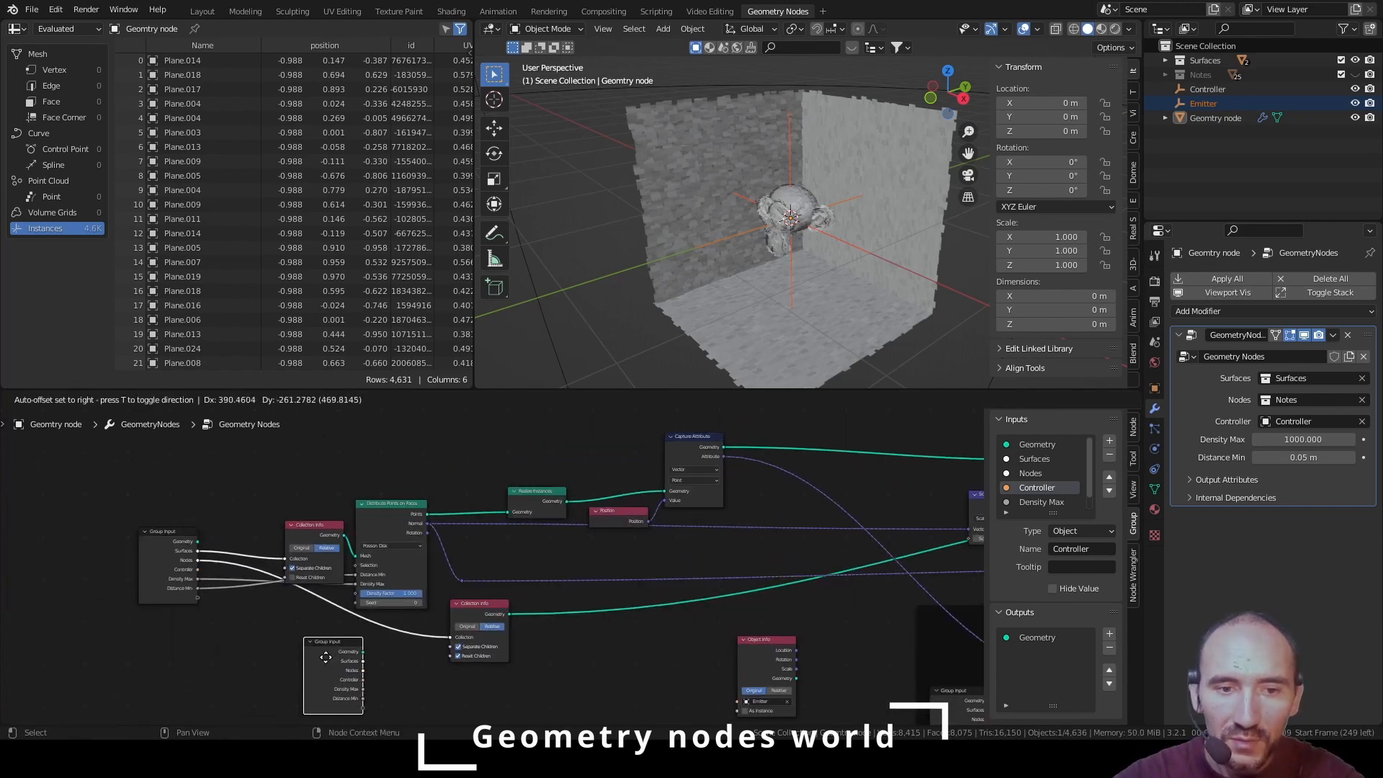
left_click(379, 660)
scroll(418, 673, "up", 2)
middle_click_drag(418, 673, 464, 598)
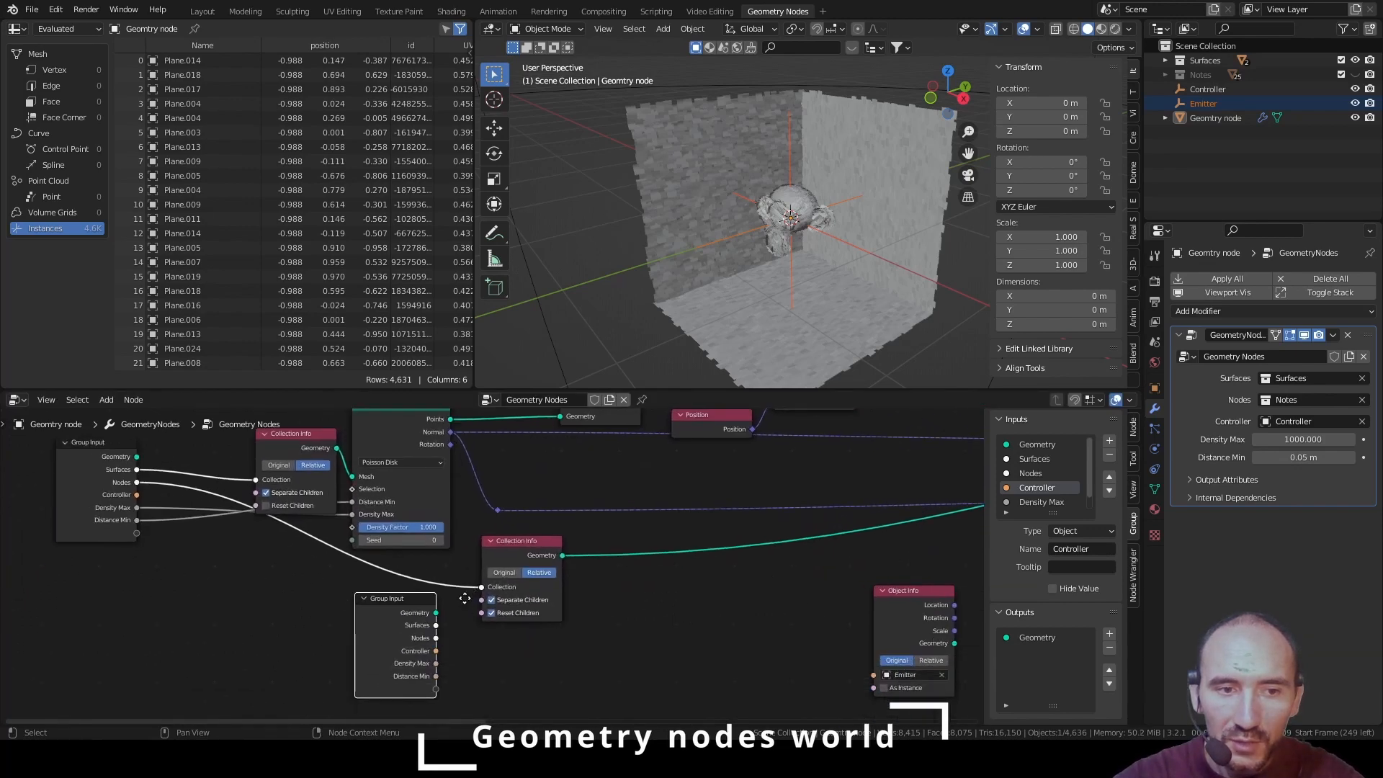
Connect the duplicated Group Input's Nodes output to Collection Info's Collection input and bring the two nodes together
scroll(465, 598, "up", 2)
left_click_drag(422, 657, 486, 591)
left_click_drag(406, 606, 508, 578)
key("Home")
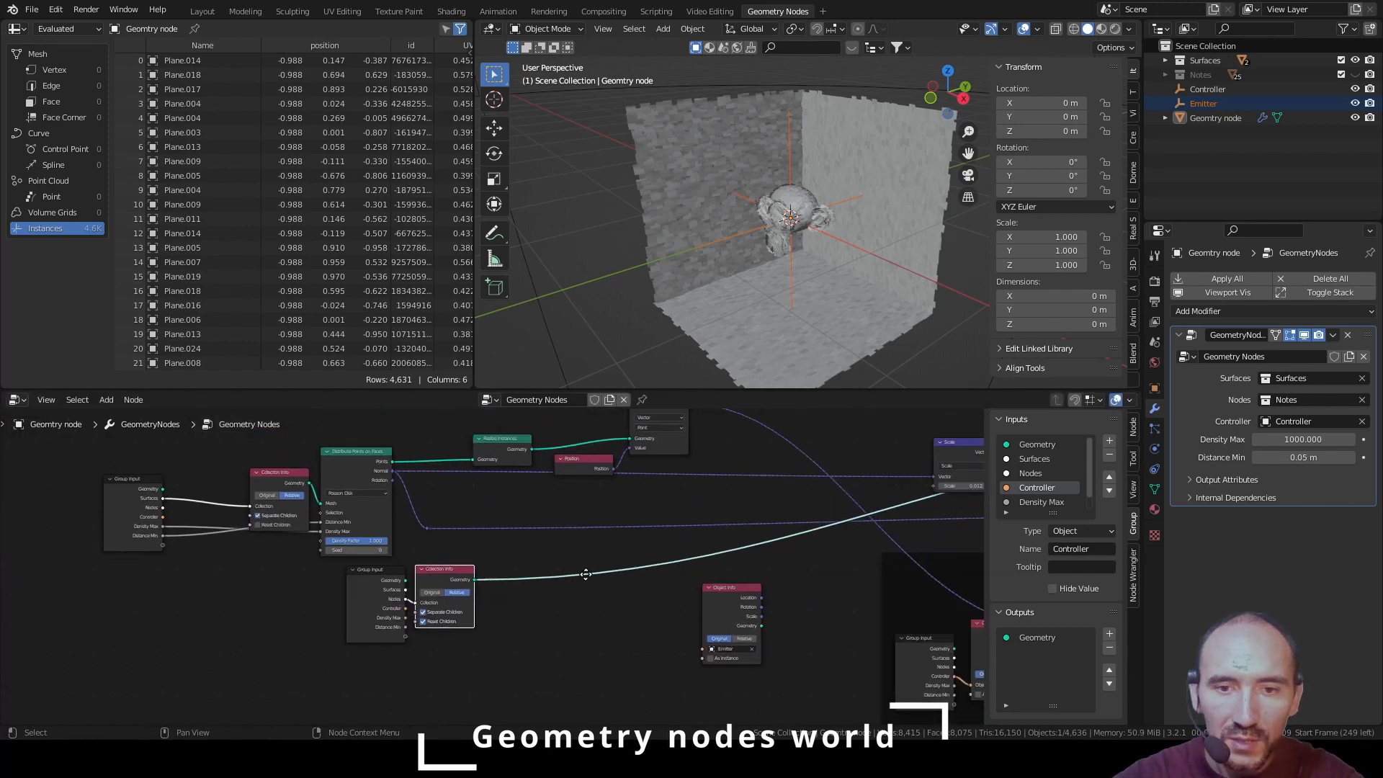
Move the duplicated Group Input and its Collection Info node next to Instance on Points, above Align Euler to Vector
middle_click_drag(586, 574, 422, 590)
scroll(422, 591, "down", 2)
left_click_drag(294, 681, 808, 478)
middle_click_drag(929, 521, 427, 545)
scroll(443, 536, "up", 5)
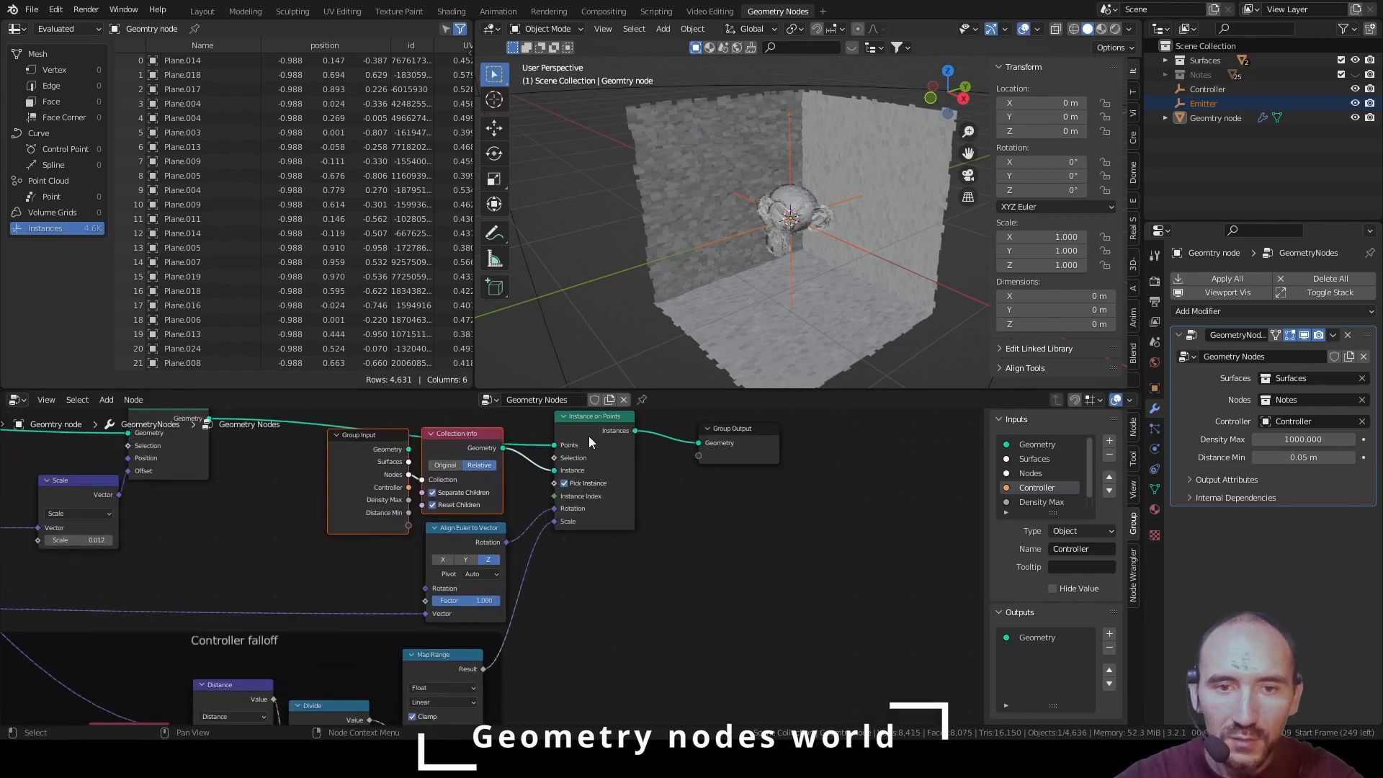
mouse_move(590, 432)
left_mouse_down()
mouse_move(589, 408)
mouse_move(581, 425)
left_mouse_up()
scroll(581, 426, "down", 4)
middle_click_drag(354, 550, 682, 516)
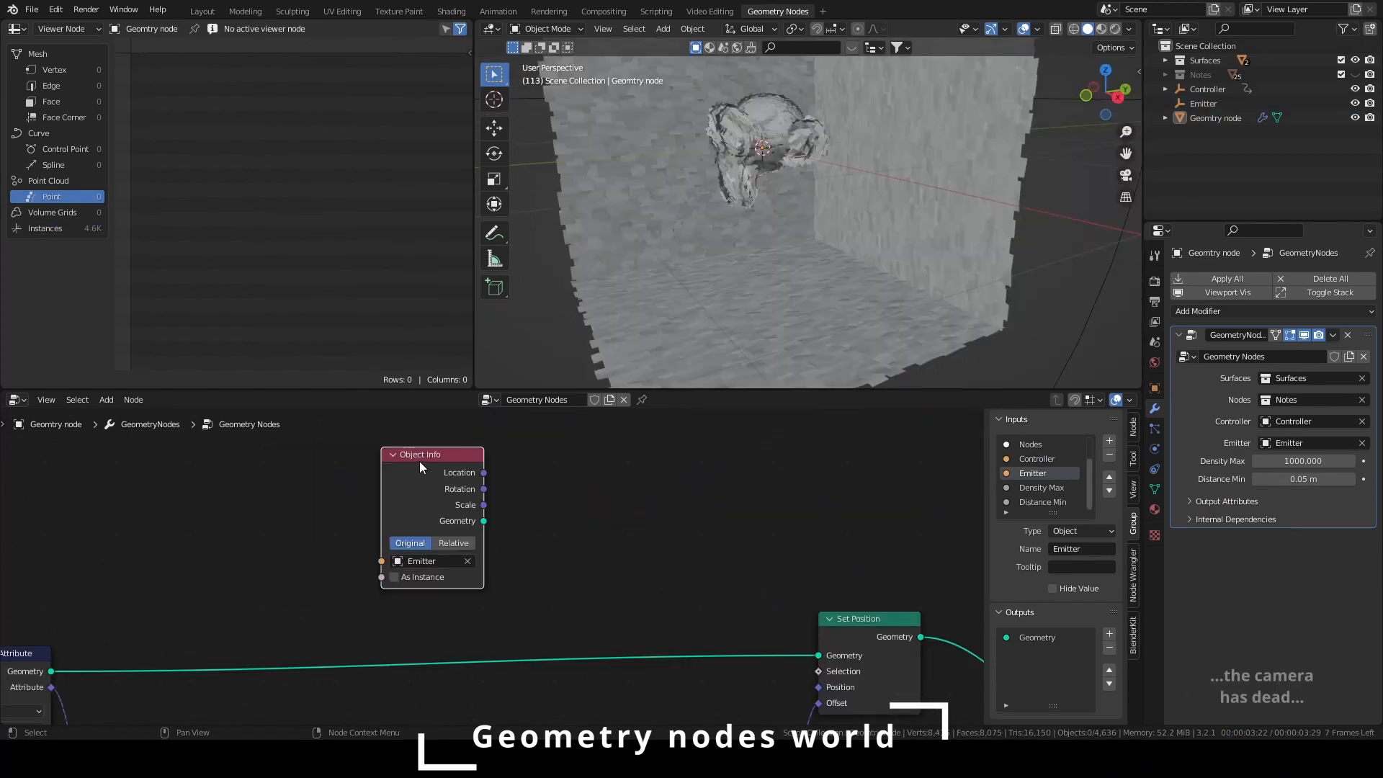
Reposition the Emitter Object Info node and add a MixRGB node between it and Set Position
left_click_drag(419, 461, 327, 470)
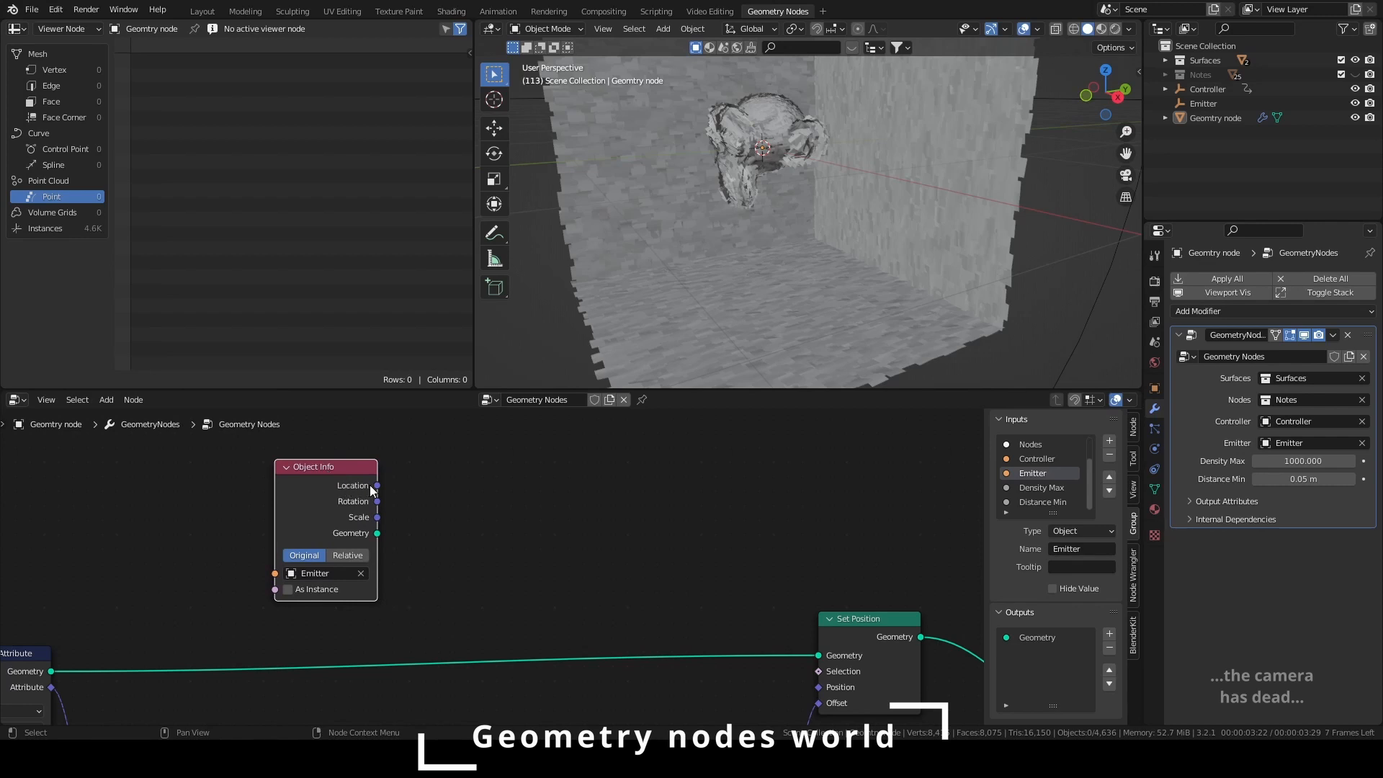
left_click(465, 502)
key("F3")
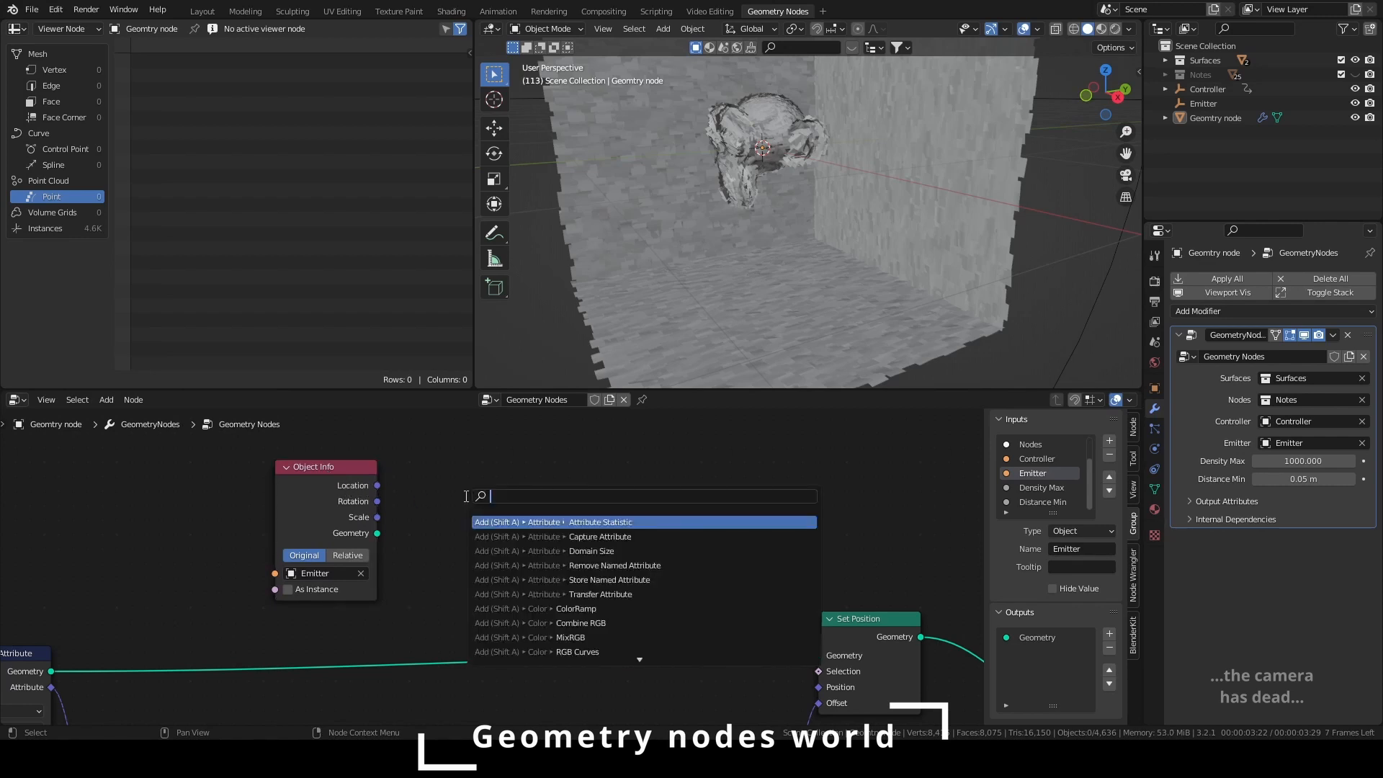
type("mix")
key("Return")
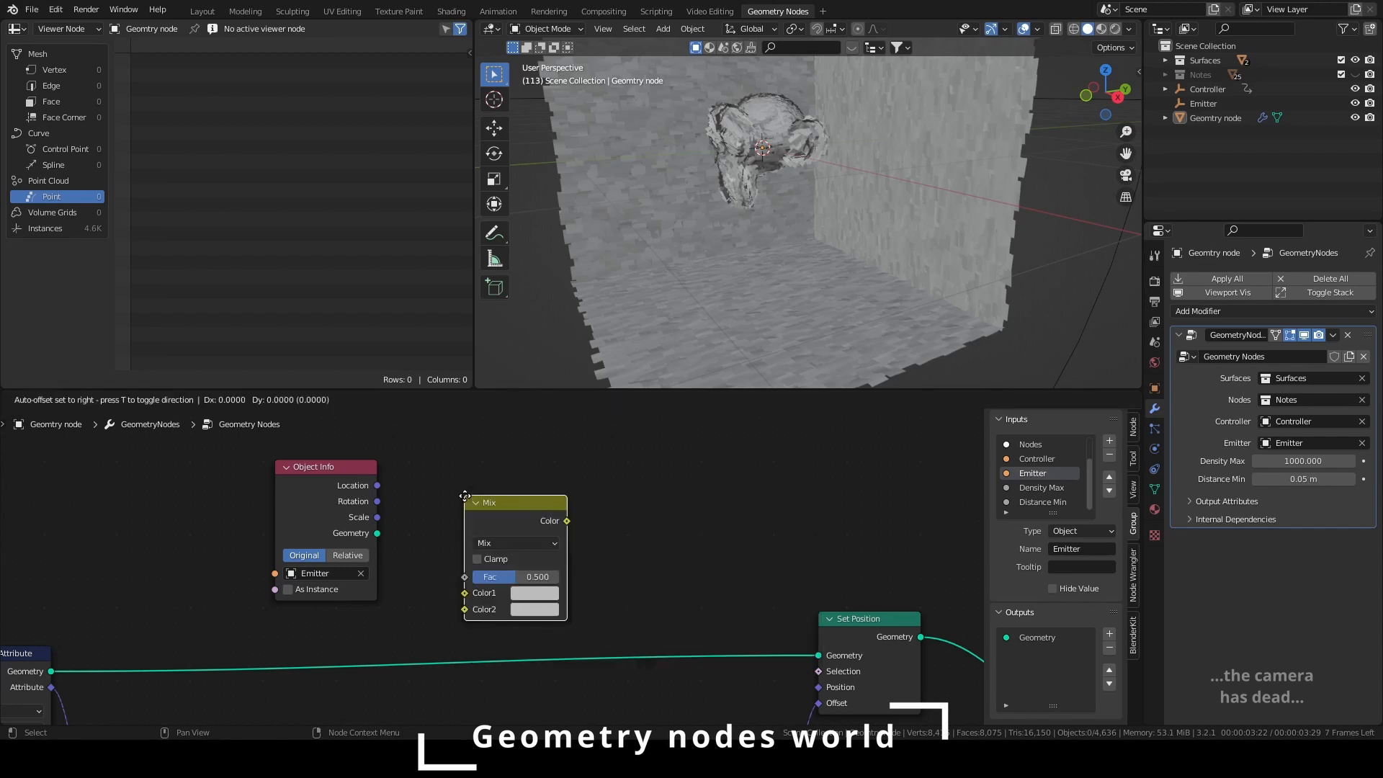
left_click(567, 468)
left_click(491, 517)
key("F3")
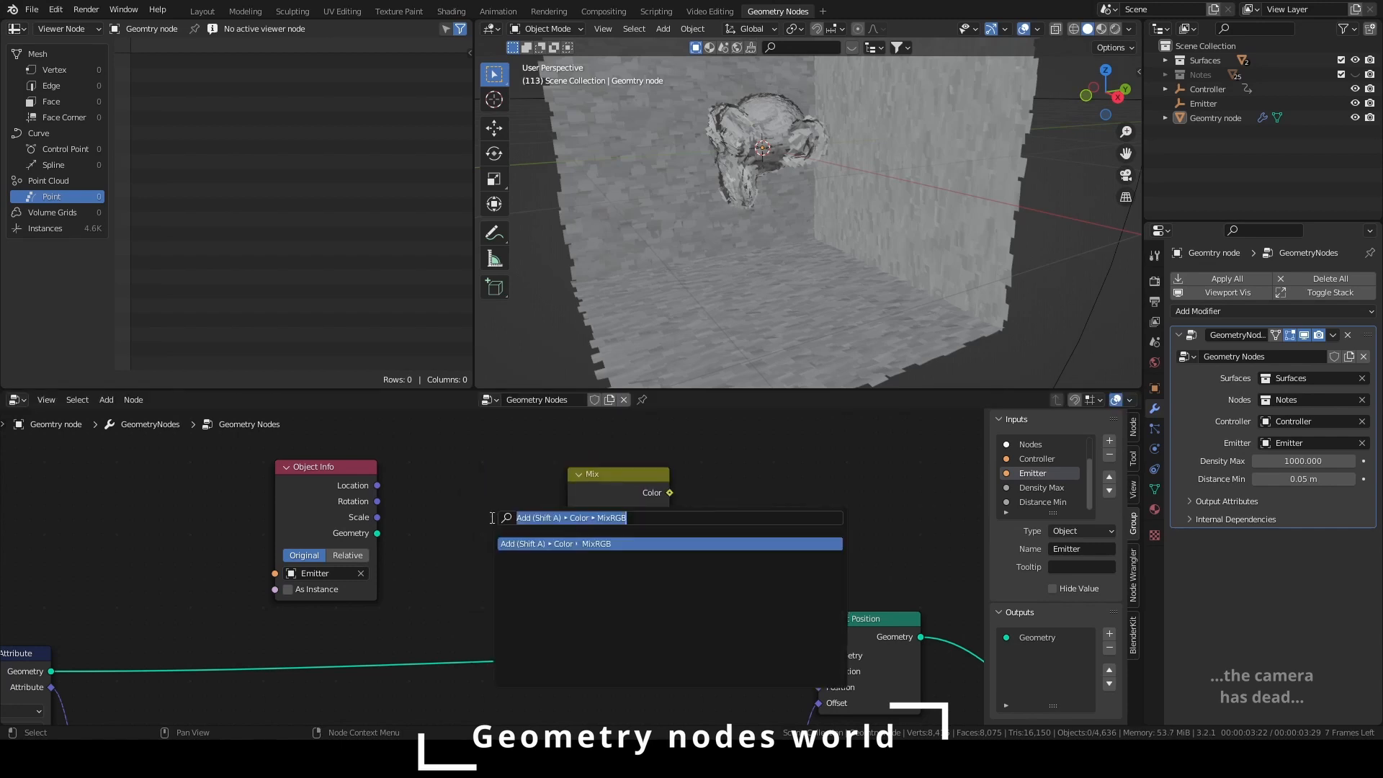
key("Escape")
Connect the Emitter's Location to the Mix node's Color1 and a newly added Position node to Color2
left_click_drag(377, 486, 568, 565)
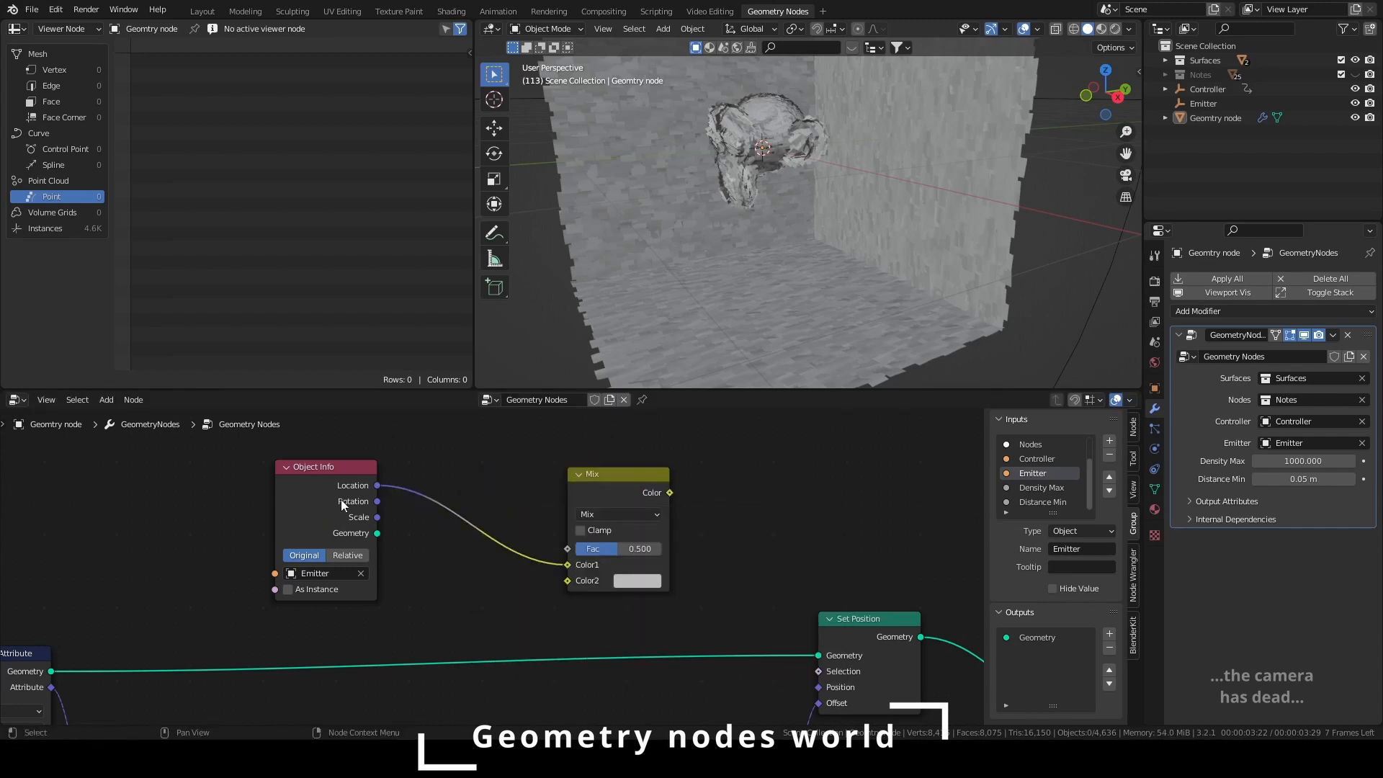
key("F3")
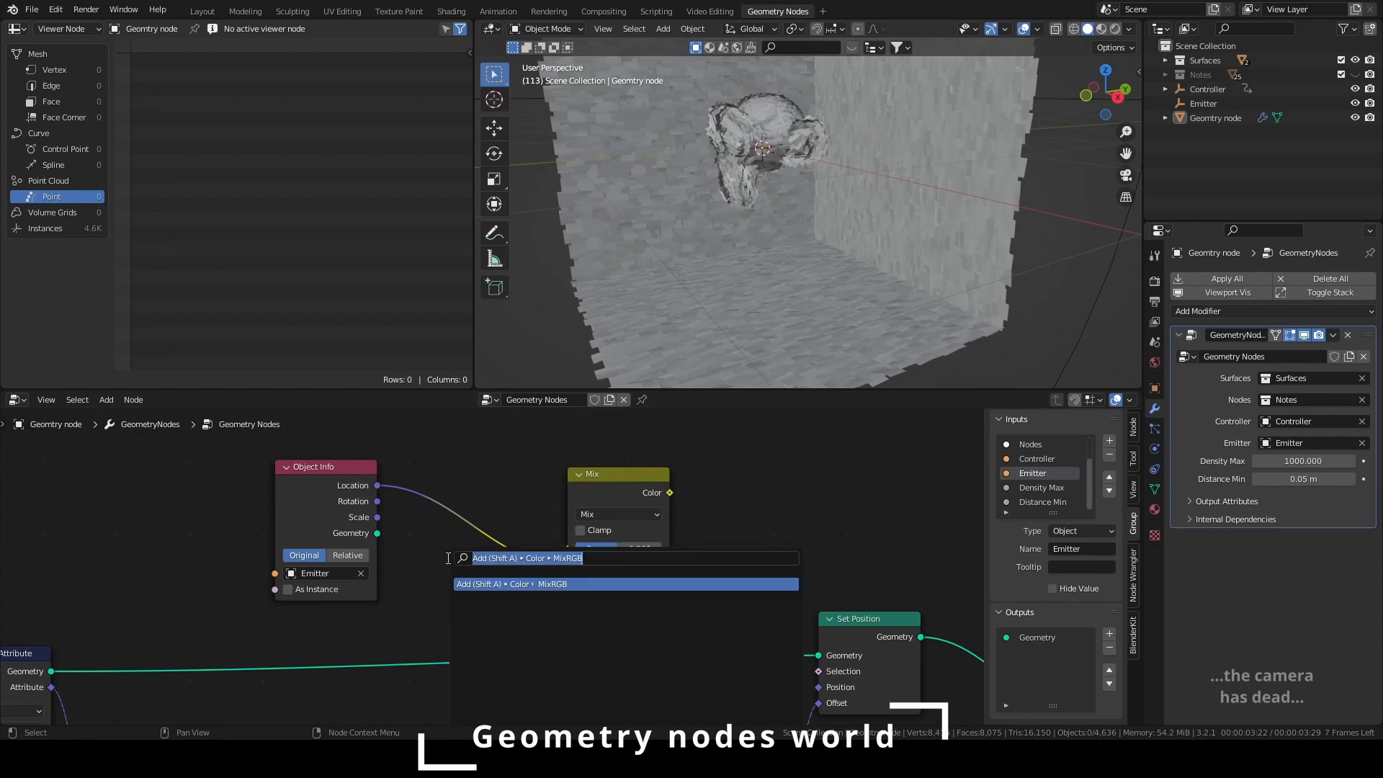
type("positi")
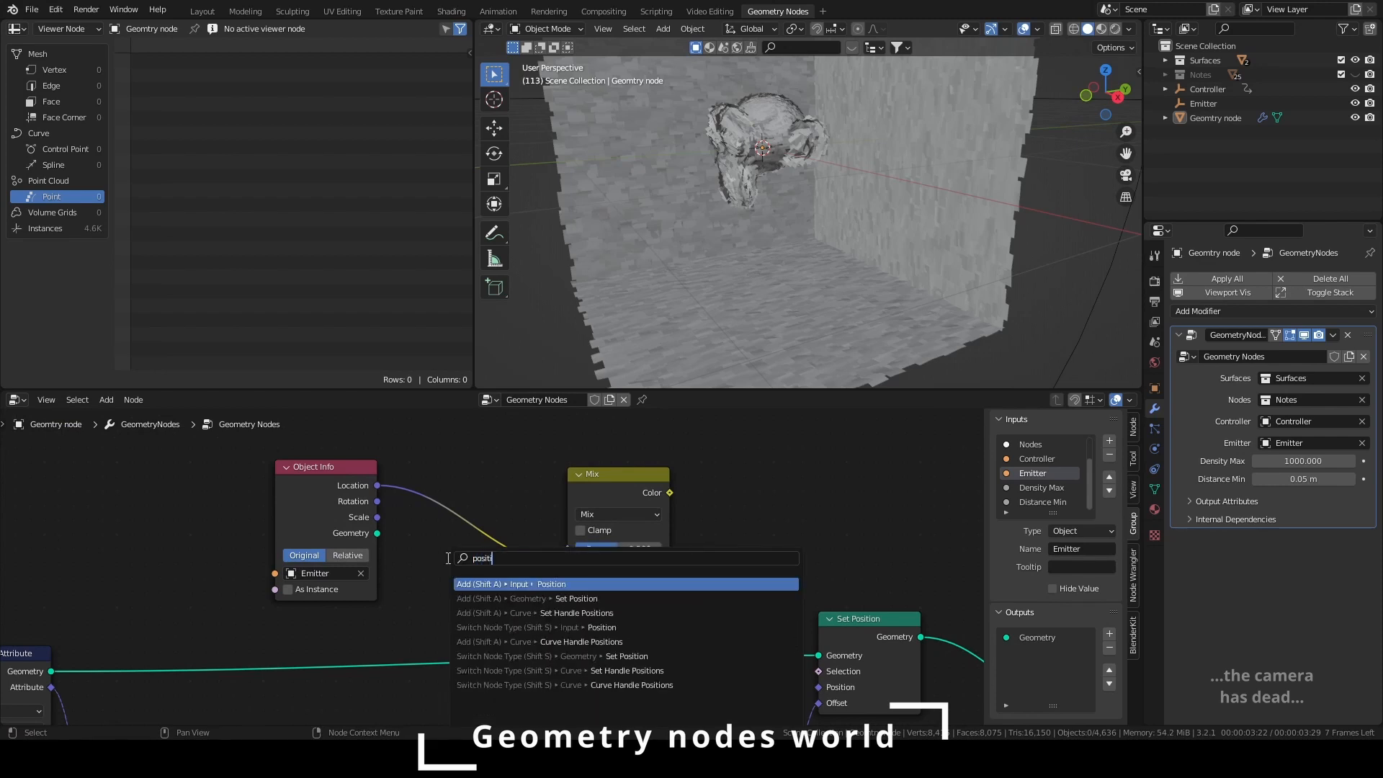
key("Return")
left_click(432, 578)
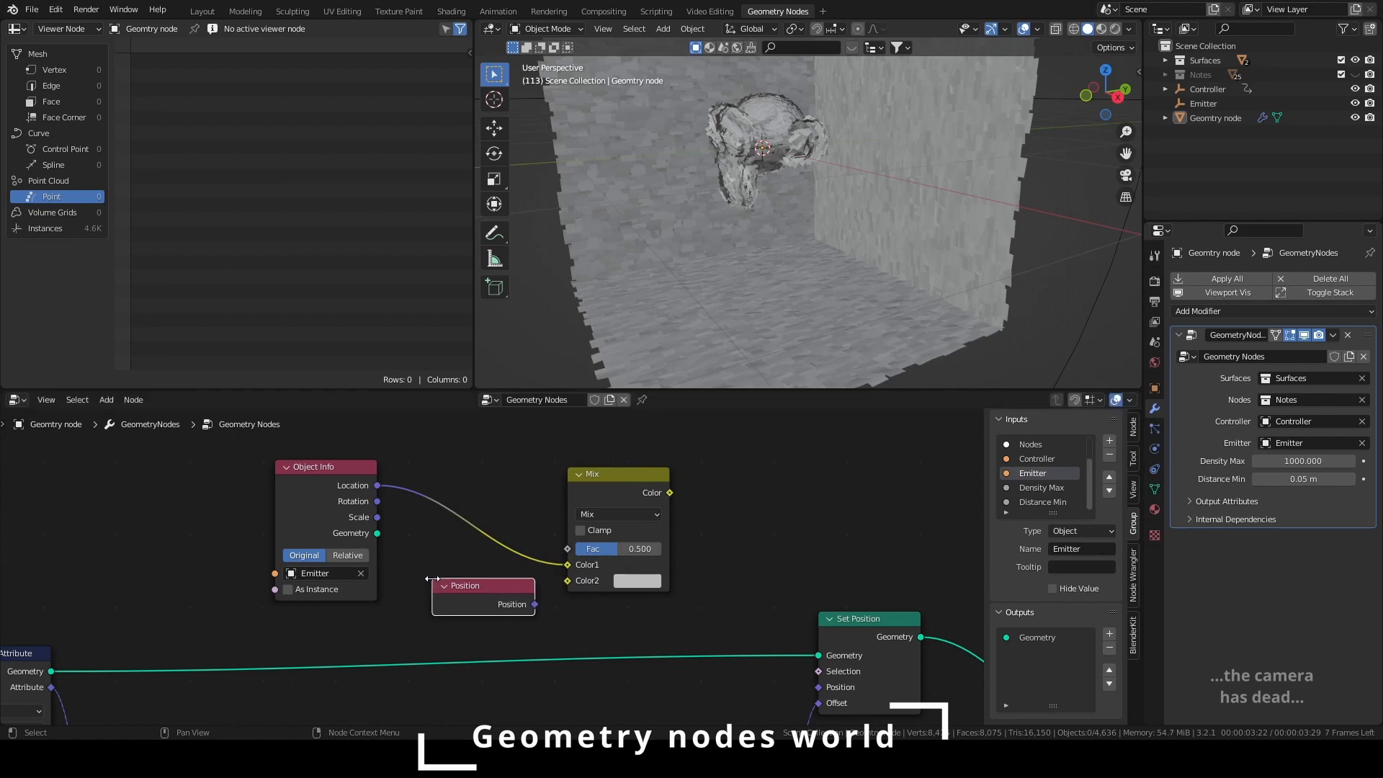
left_click_drag(536, 604, 567, 580)
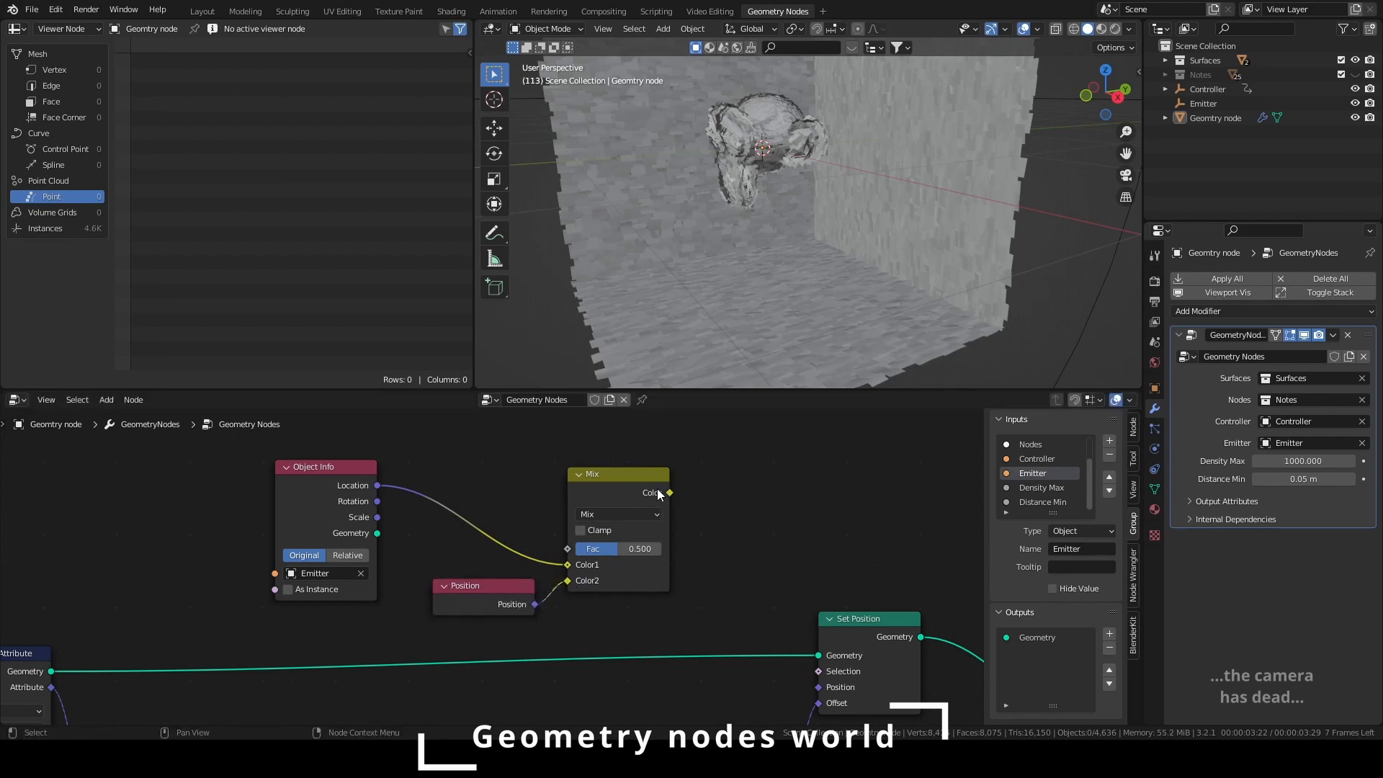
Connect the Mix node's Color to Set Position's Position input and raise the mix Fac to 1.000
left_click_drag(669, 492, 819, 685)
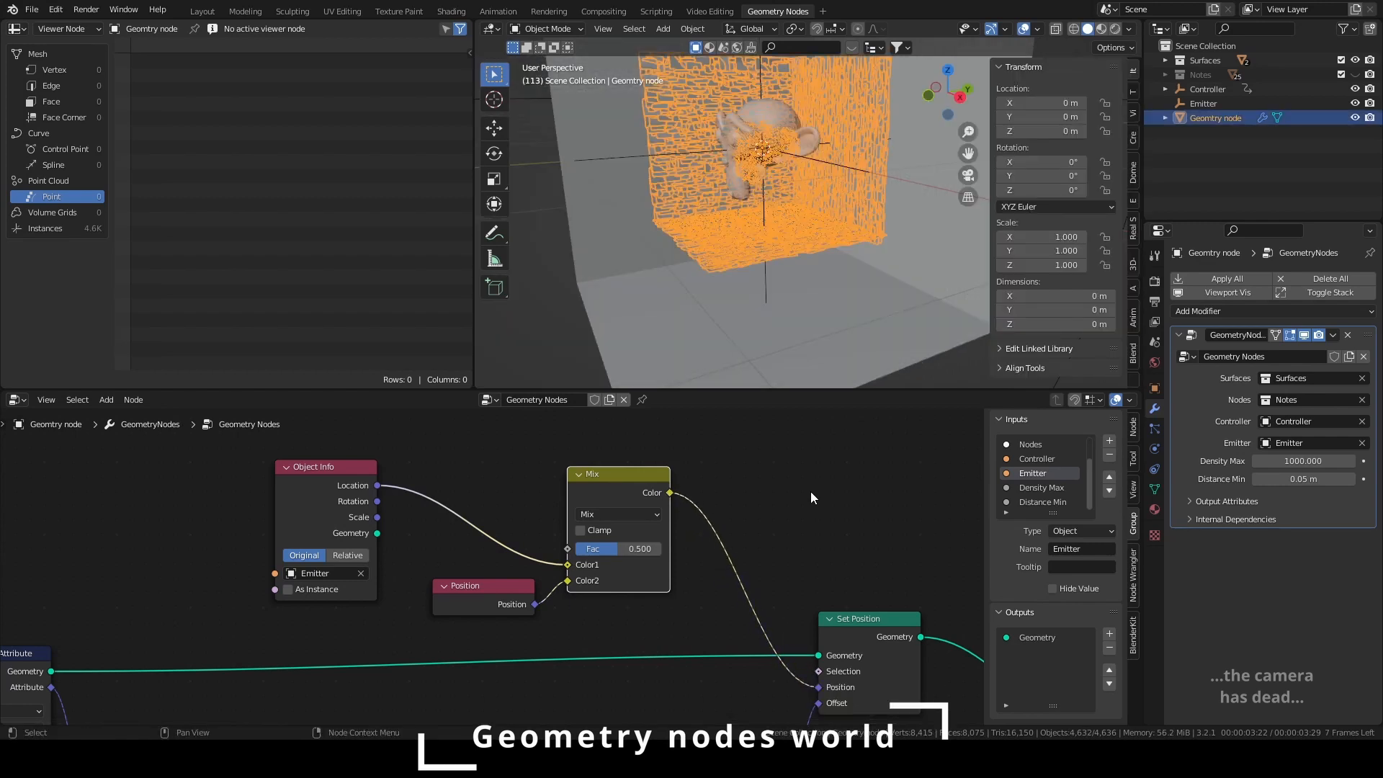
left_click(810, 499)
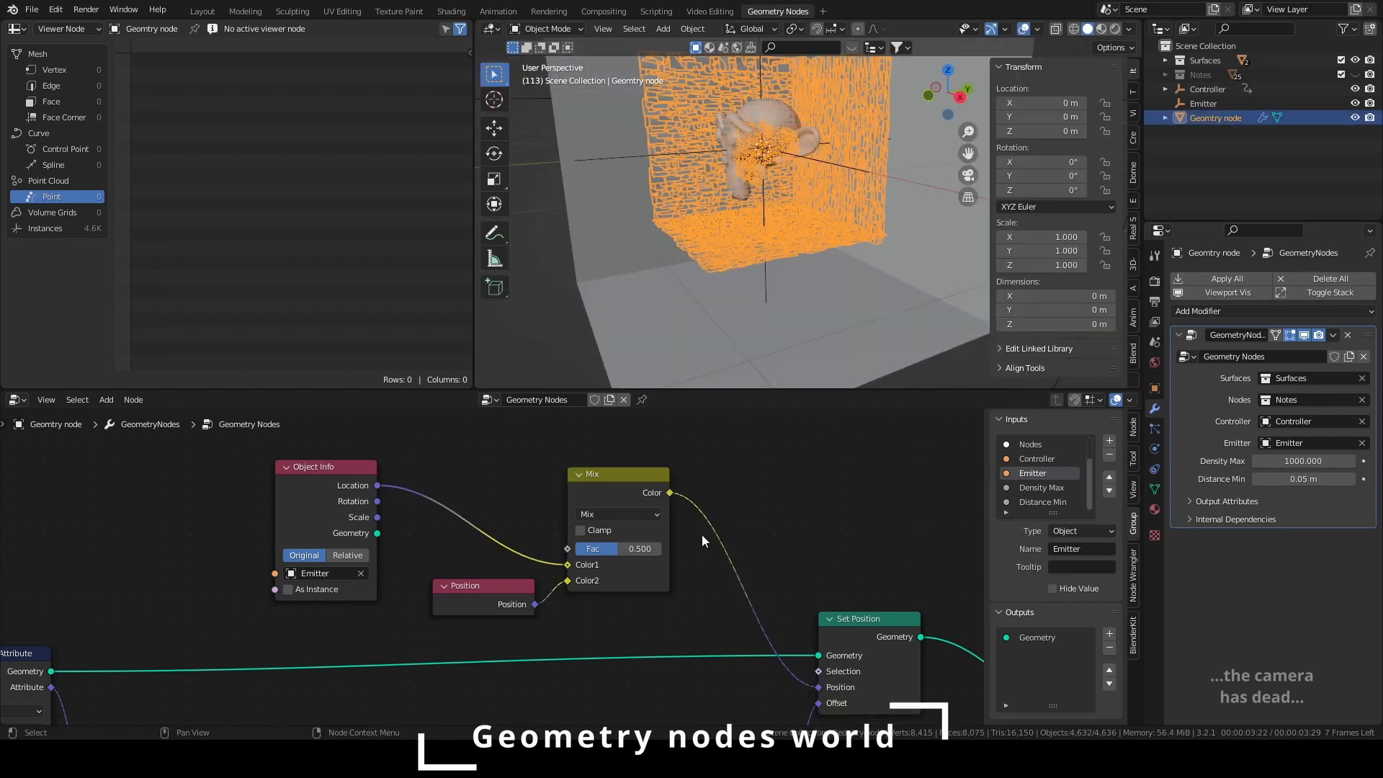
left_click_drag(620, 546, 696, 547)
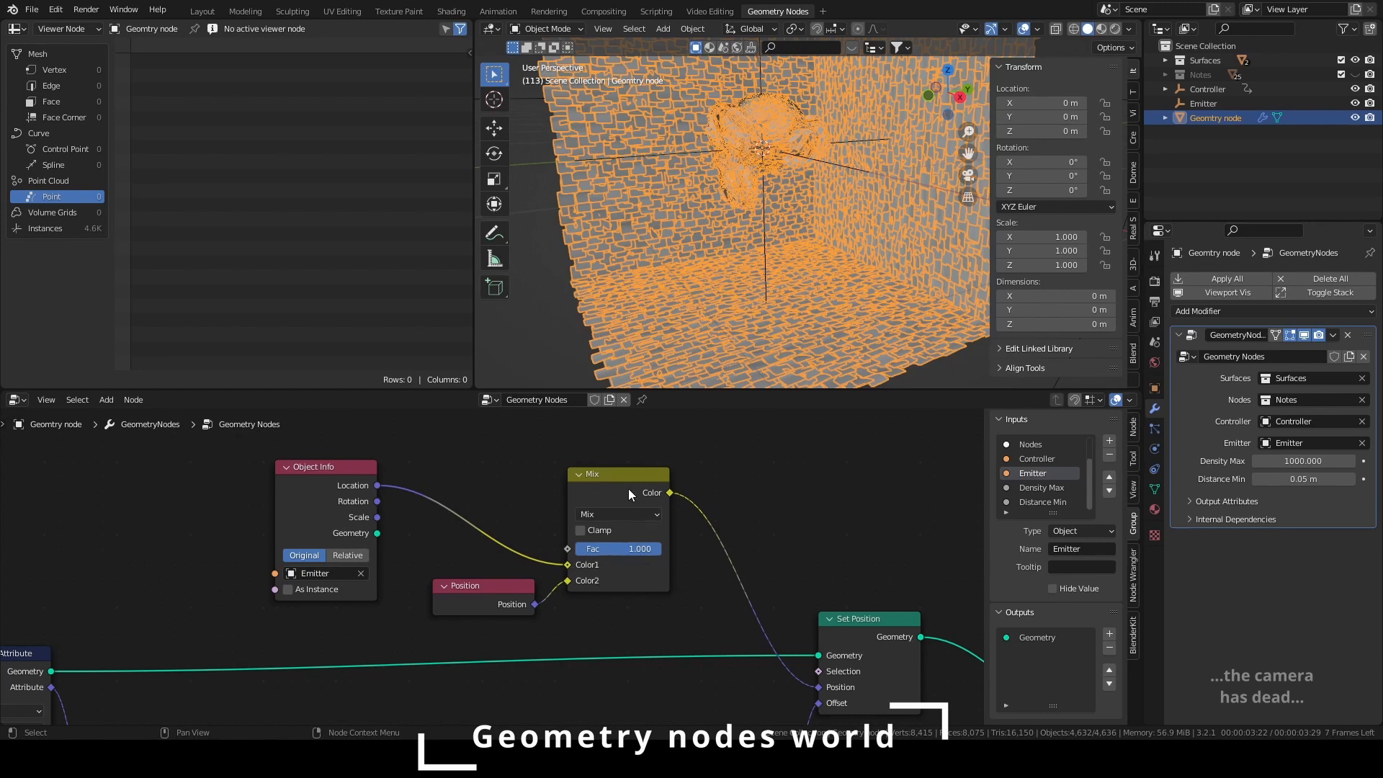
Shift the Mix node slightly and drive its Fac with the Result of the controller falloff's Map Range
left_click_drag(617, 478, 644, 478)
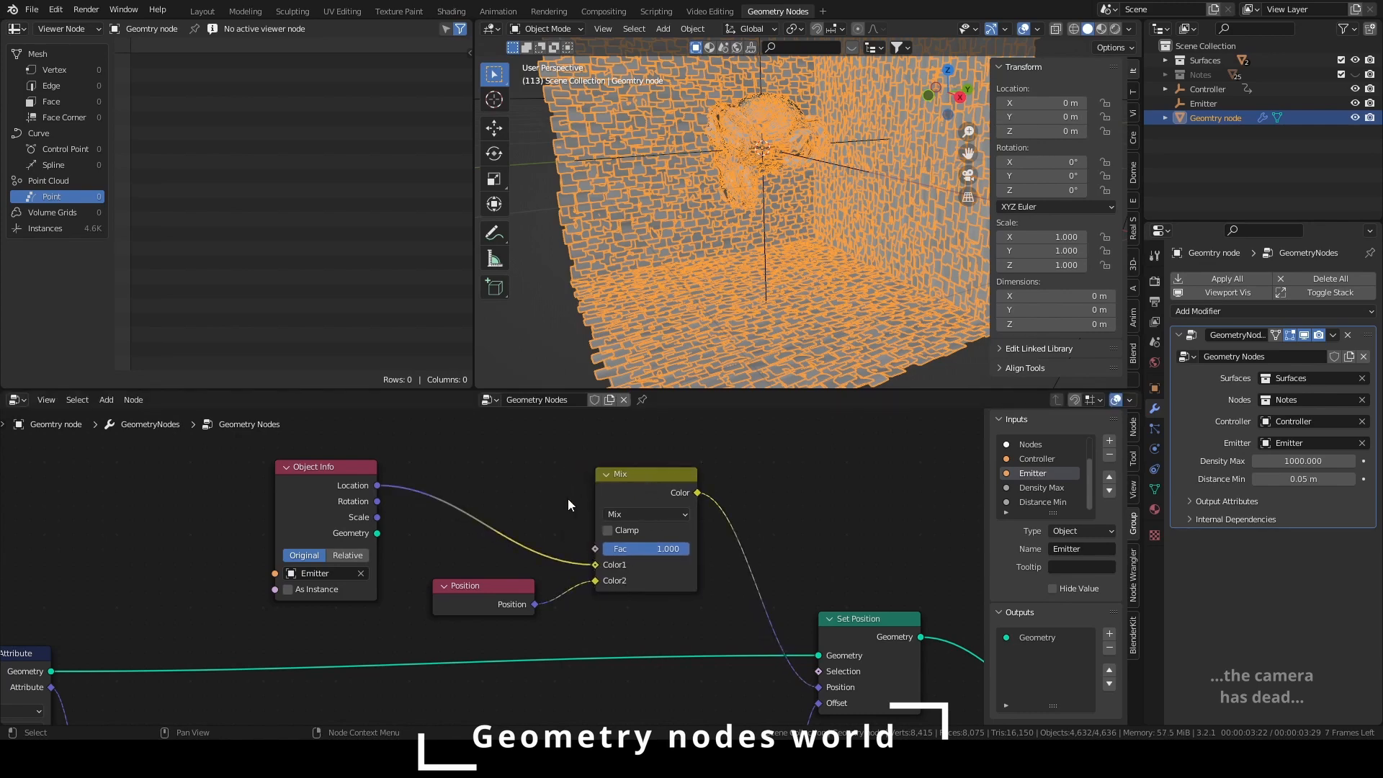
middle_click_drag(584, 631, 840, 478)
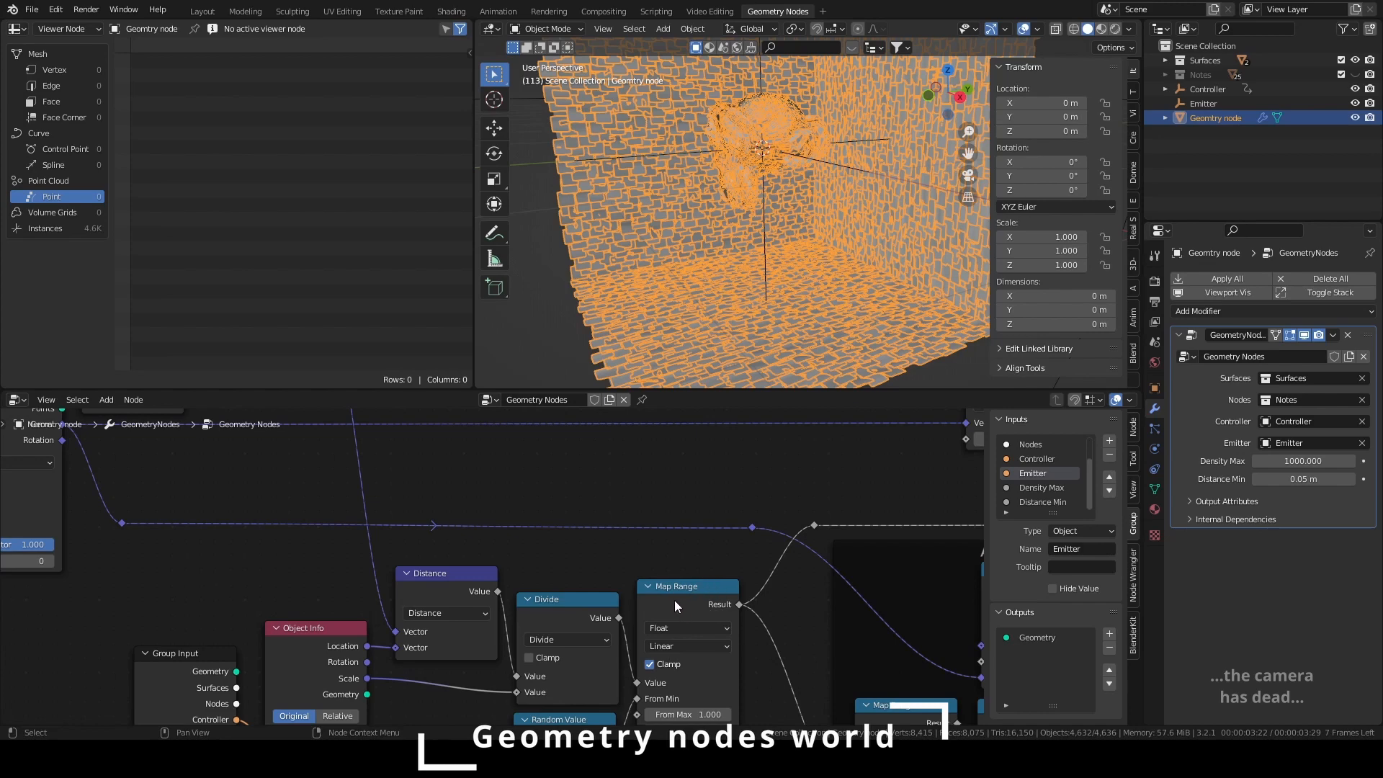
left_click_drag(739, 605, 564, 581)
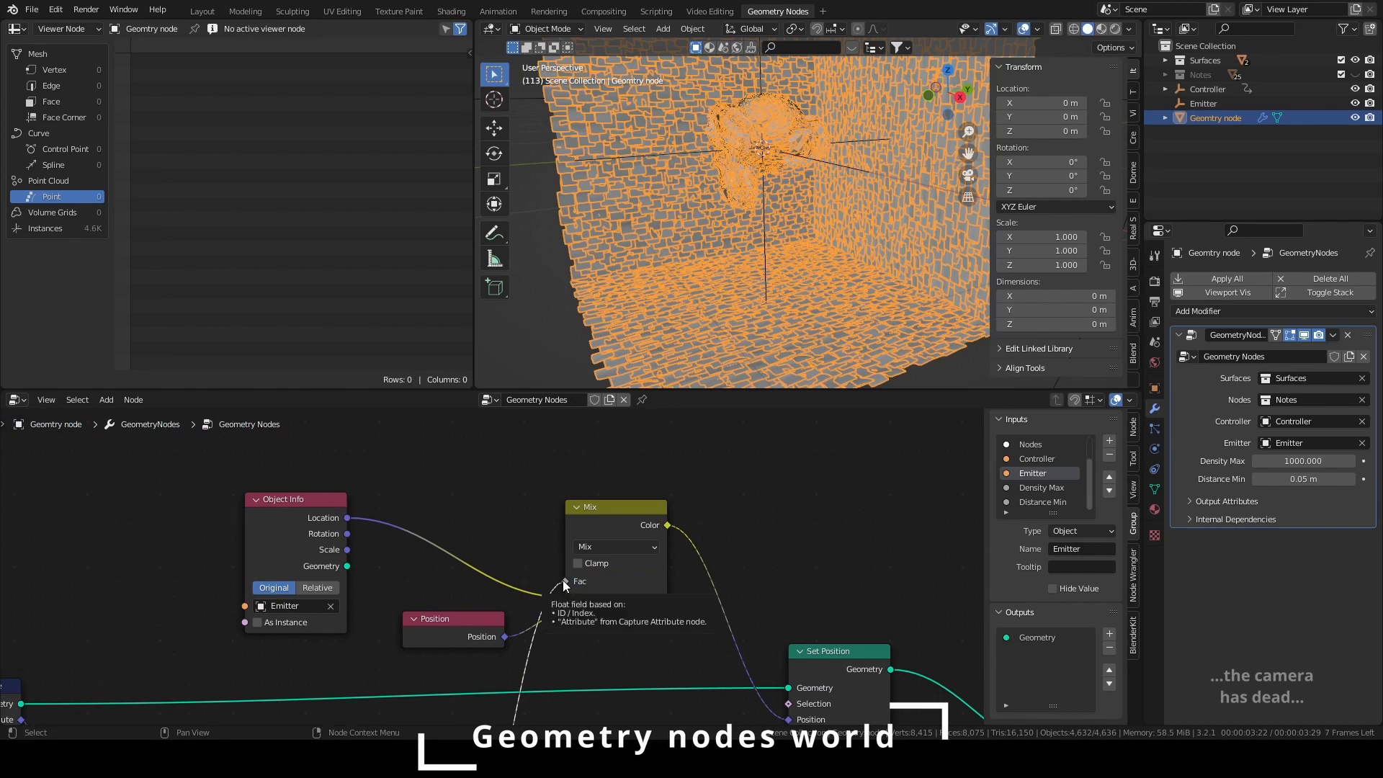
Move the Emitter empty away from the room, constrained to the horizontal XY plane
left_click(764, 230)
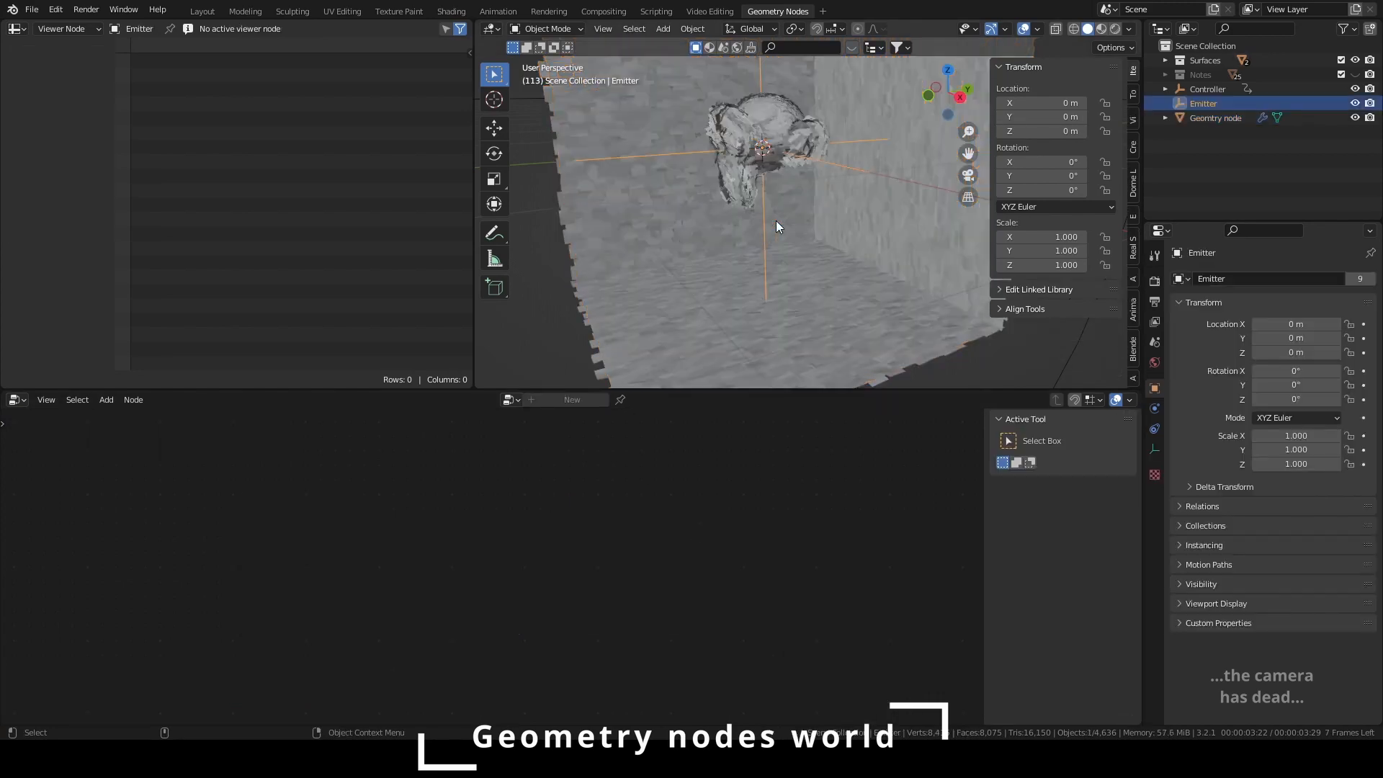
key("g")
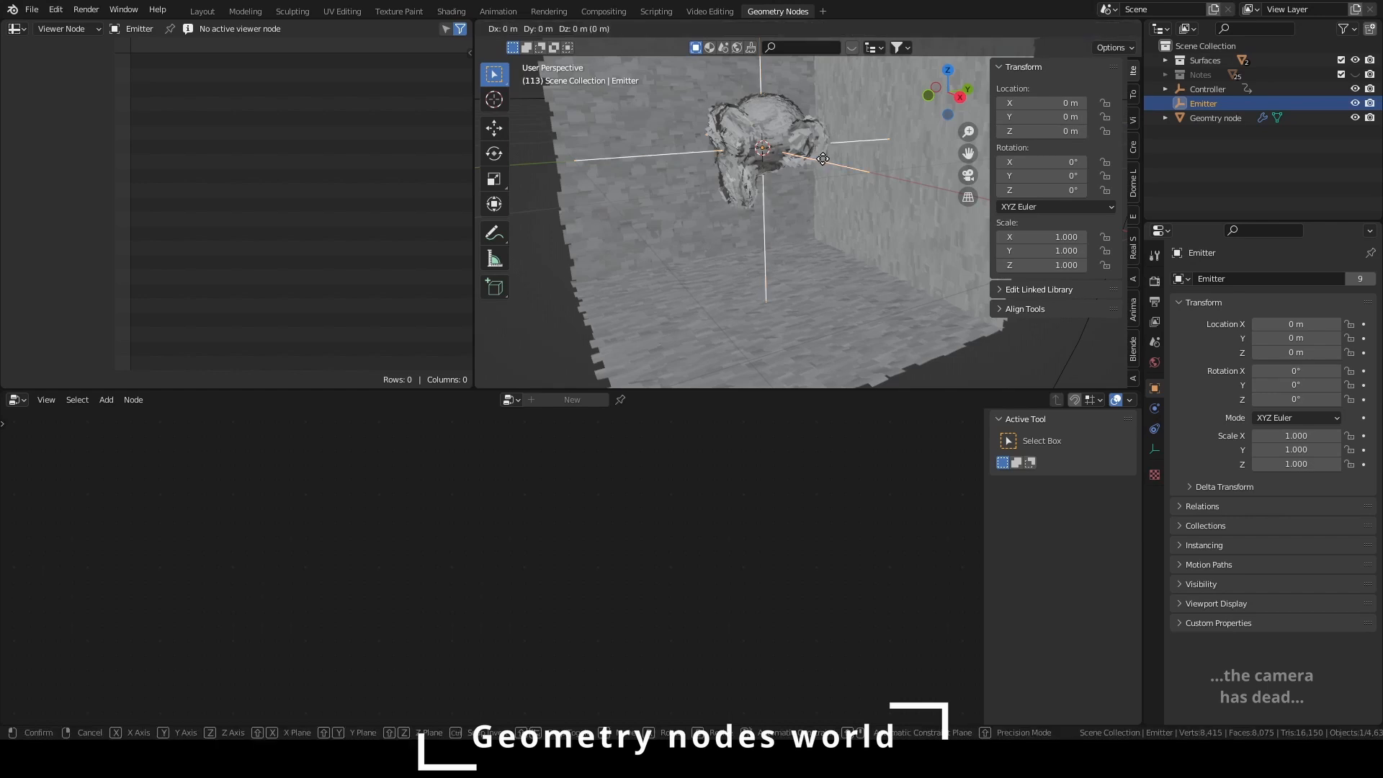
key("shift+z")
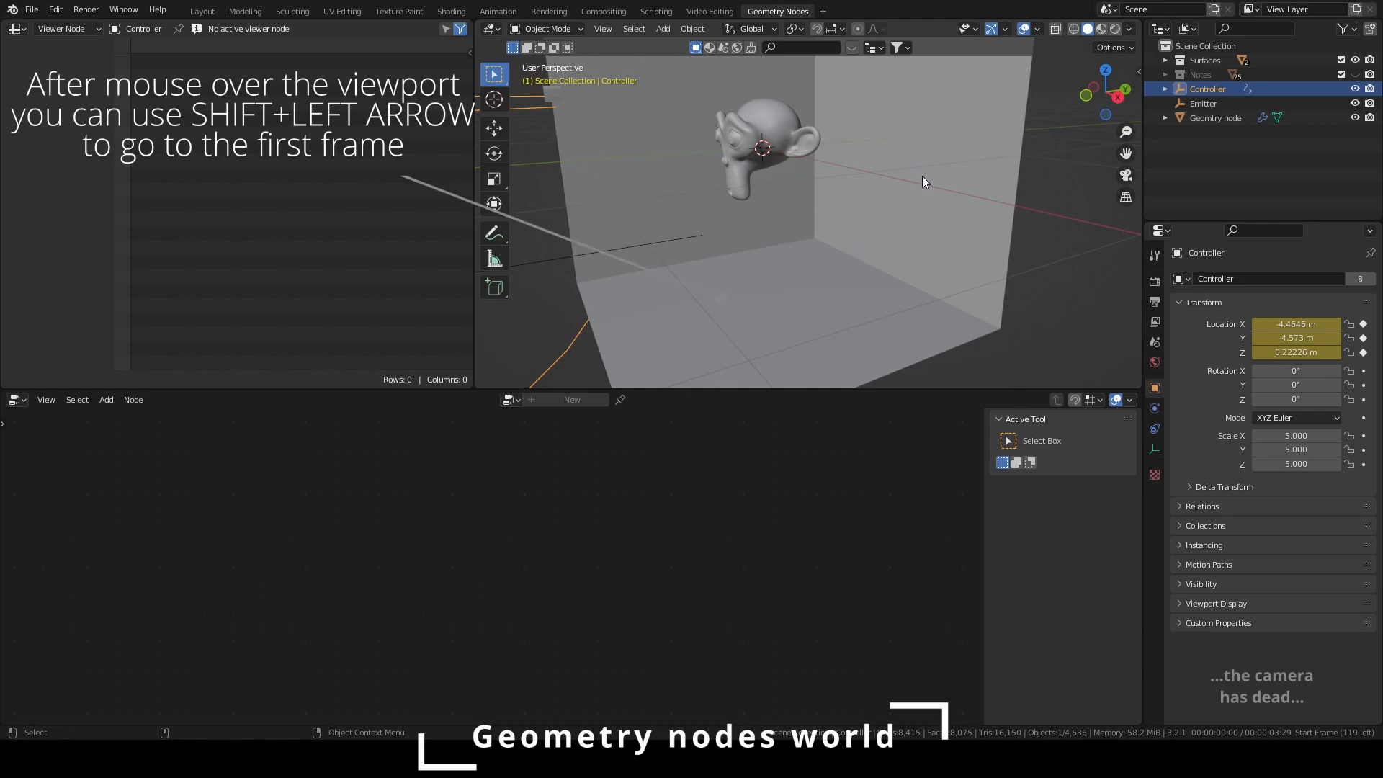
From the top view, select the Controller empty outside the room and insert a Location keyframe at frame 1
key("KP_7")
left_click(1049, 187)
scroll(1034, 174, "down", 5)
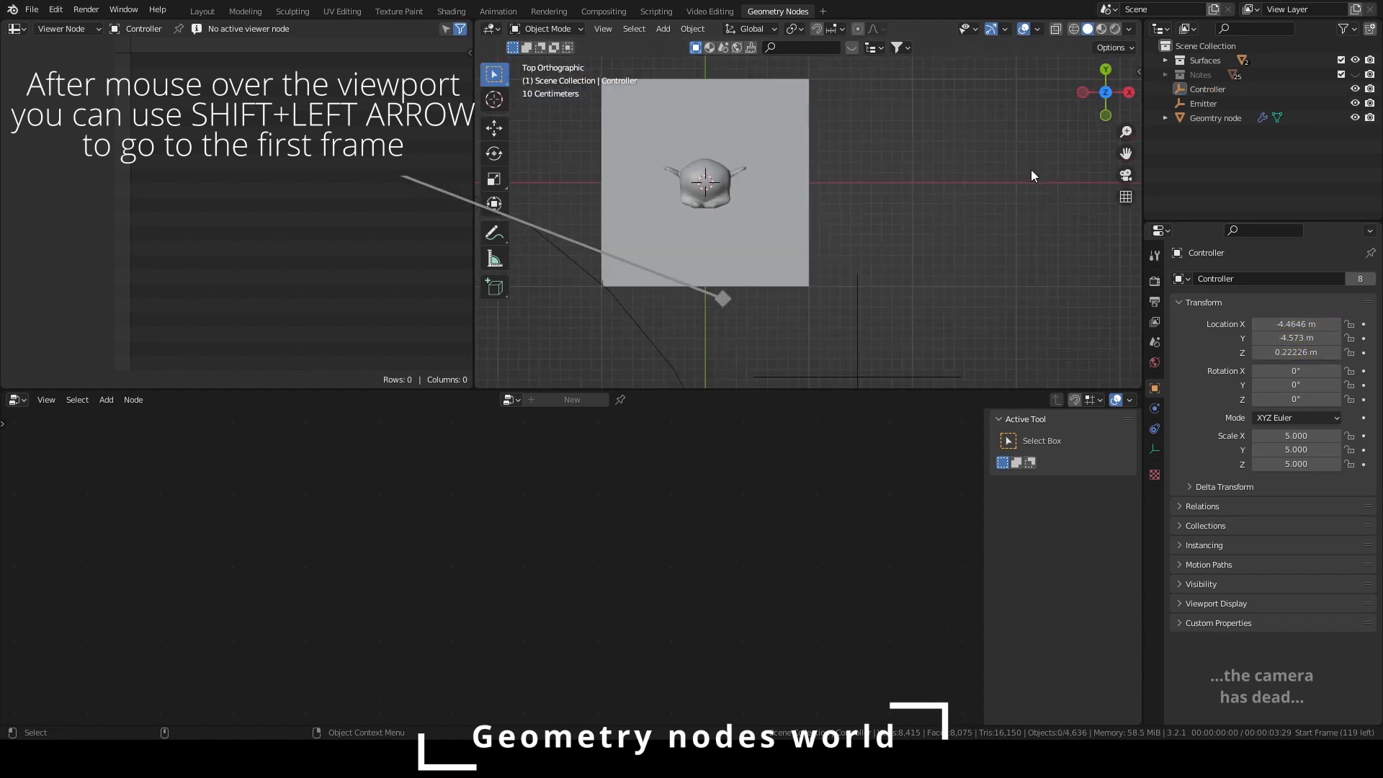
middle_click_drag(630, 275, 915, 183, "shift")
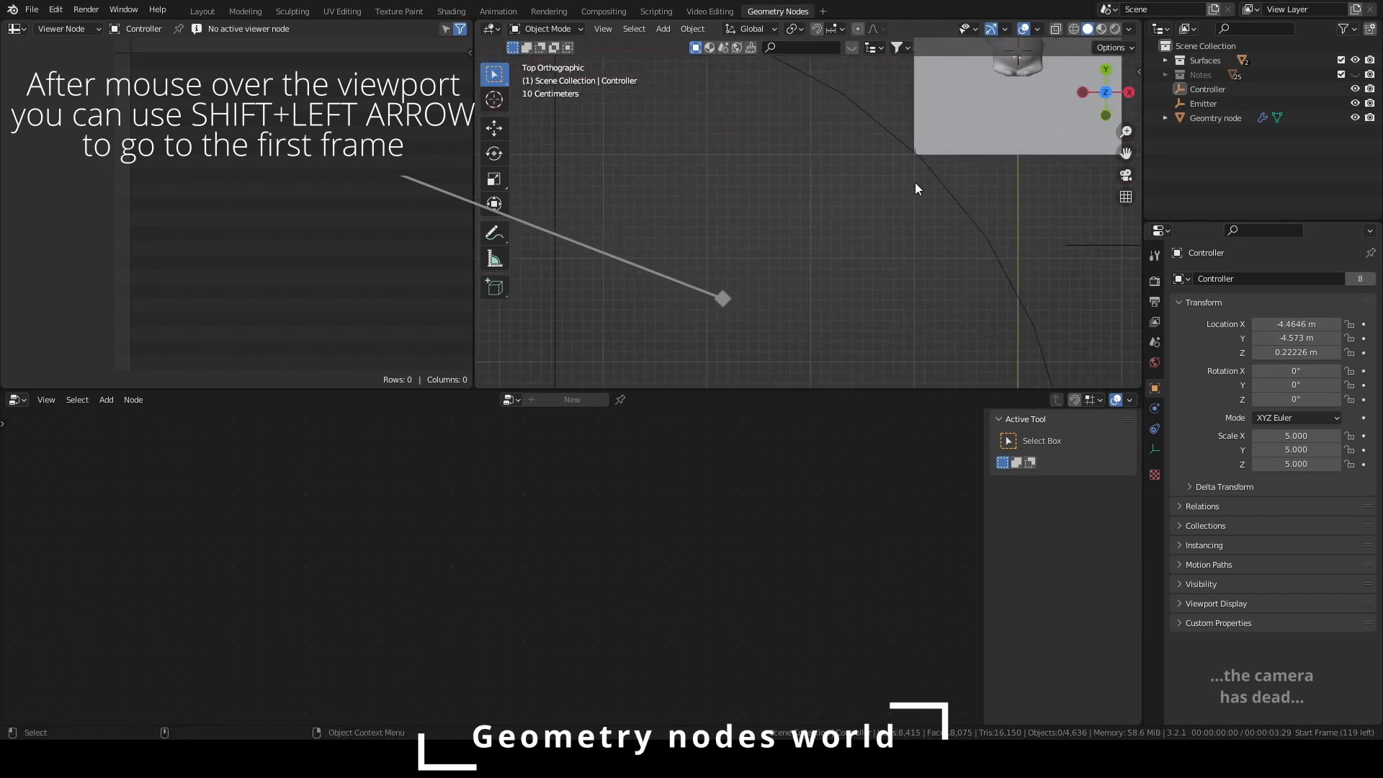
scroll(881, 205, "down", 5)
scroll(880, 205, "down", 1)
left_click(860, 213)
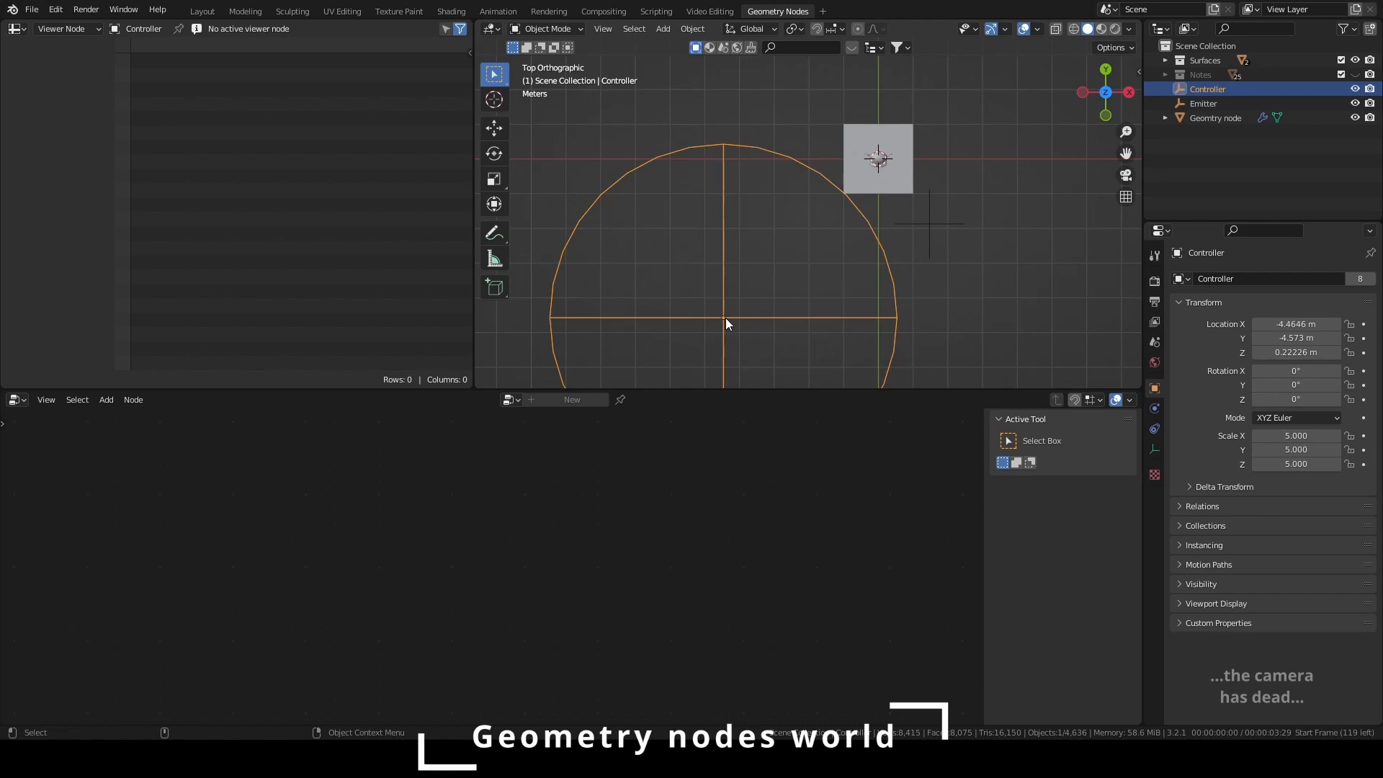
key("i")
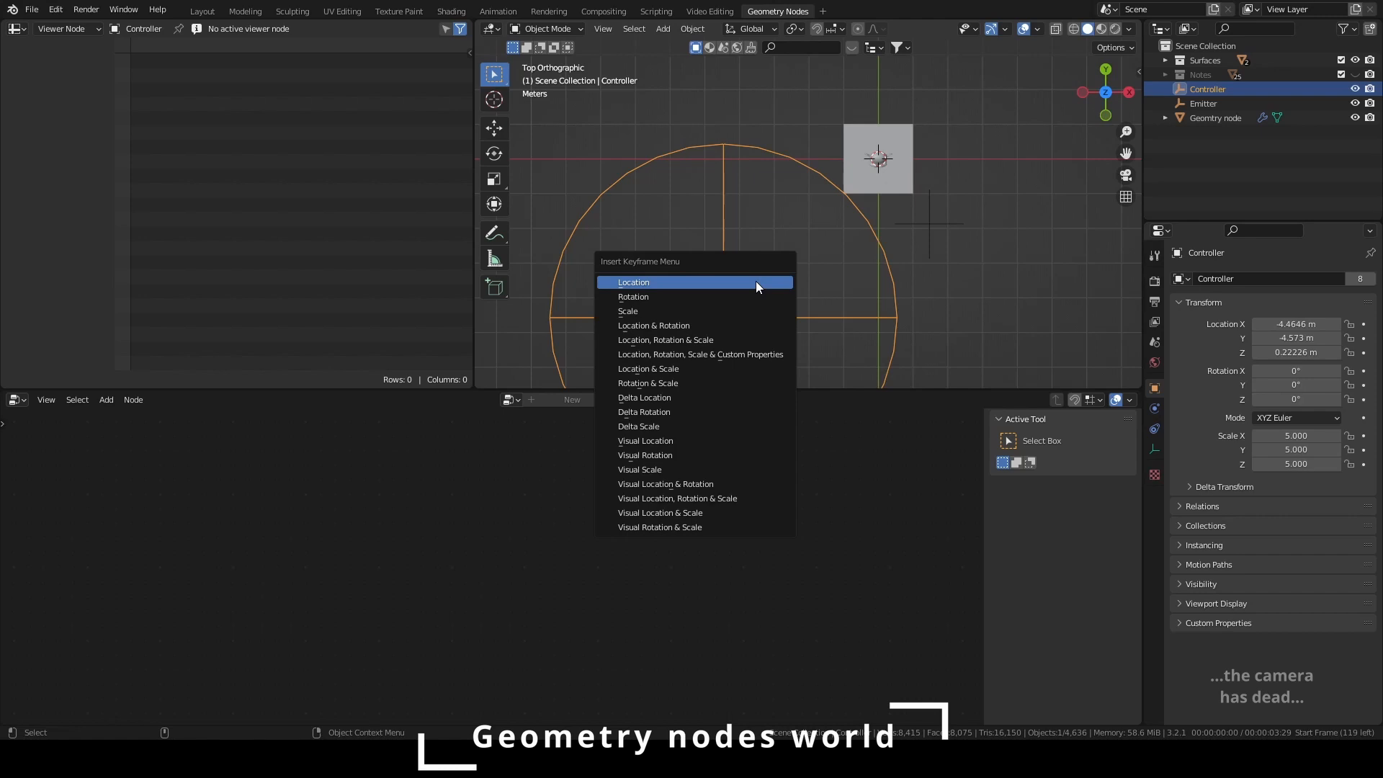
left_click(756, 285)
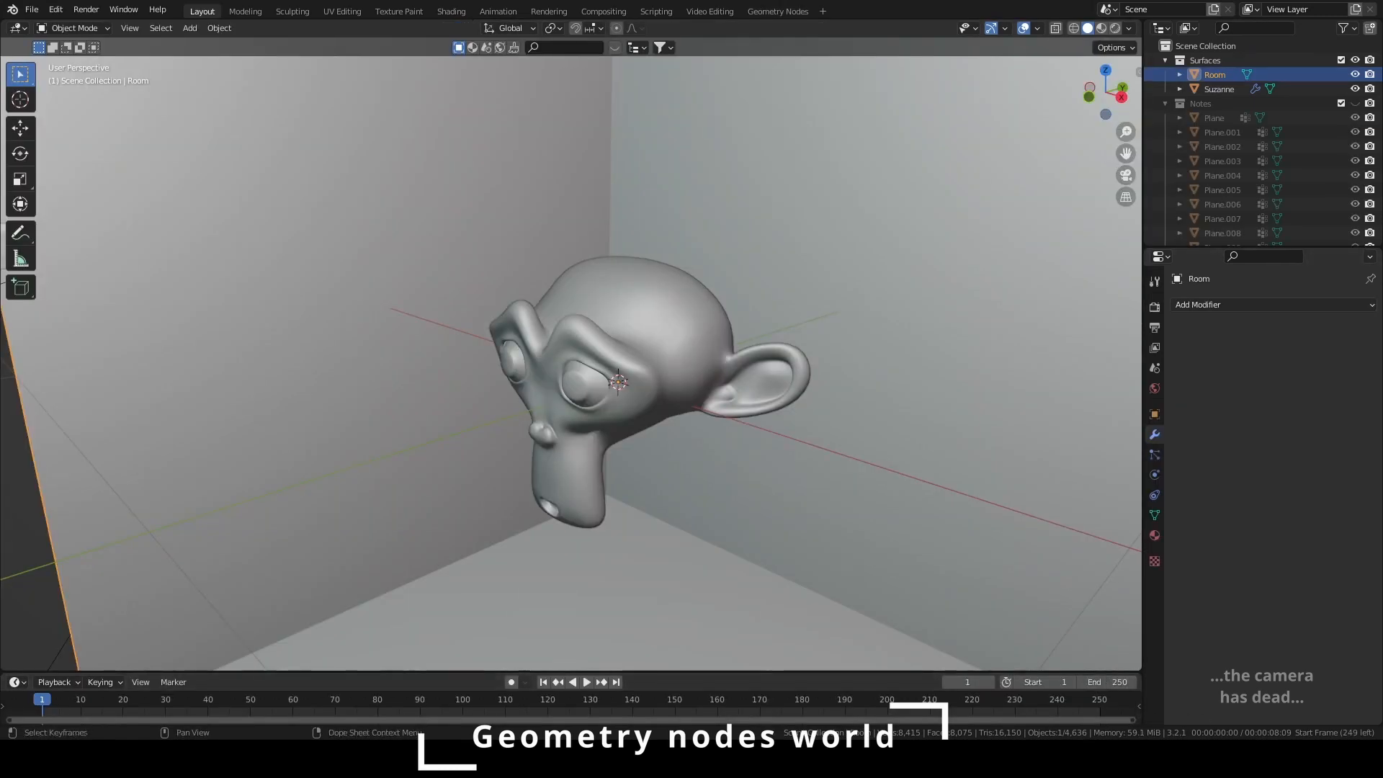
Set the current frame to 120 and the animation's end frame to 120
left_click(550, 701)
key("space")
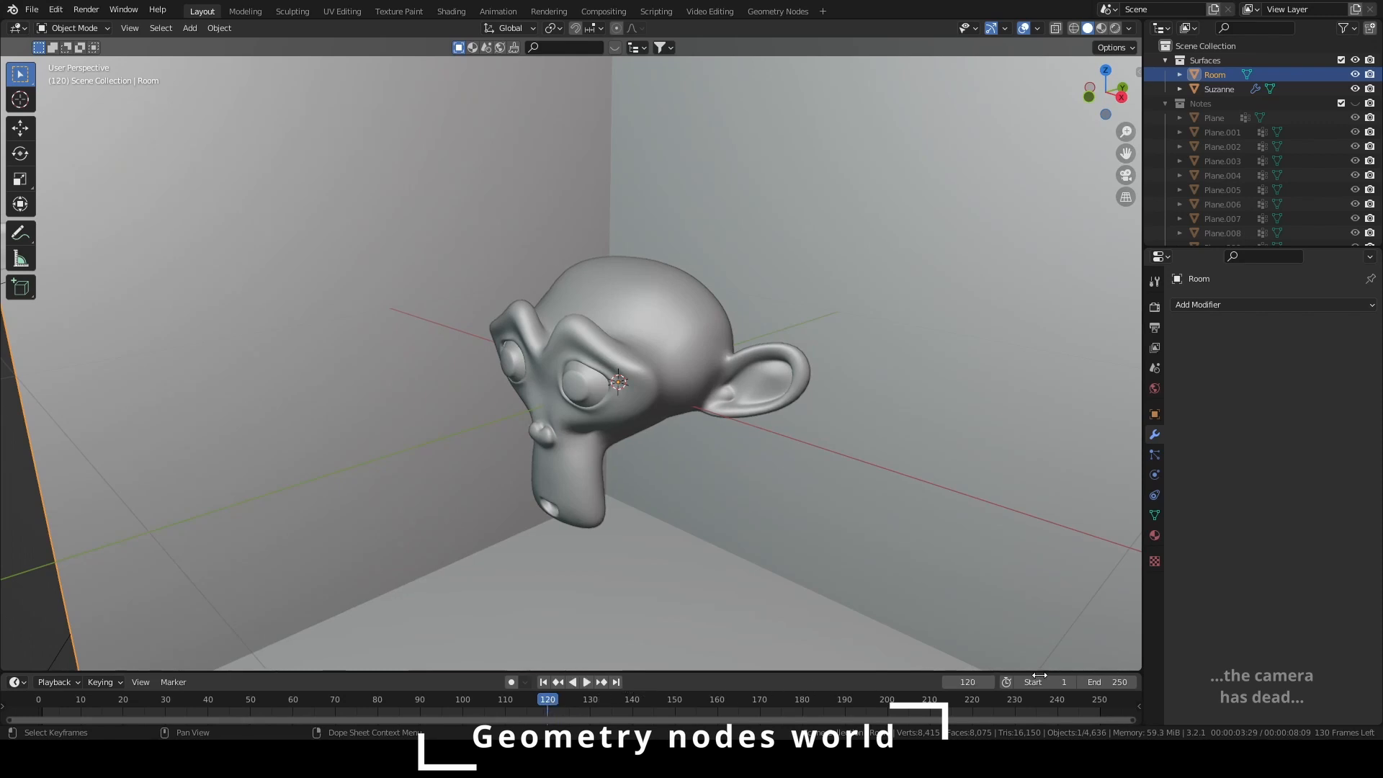
left_click(1119, 683)
type("120")
key("Return")
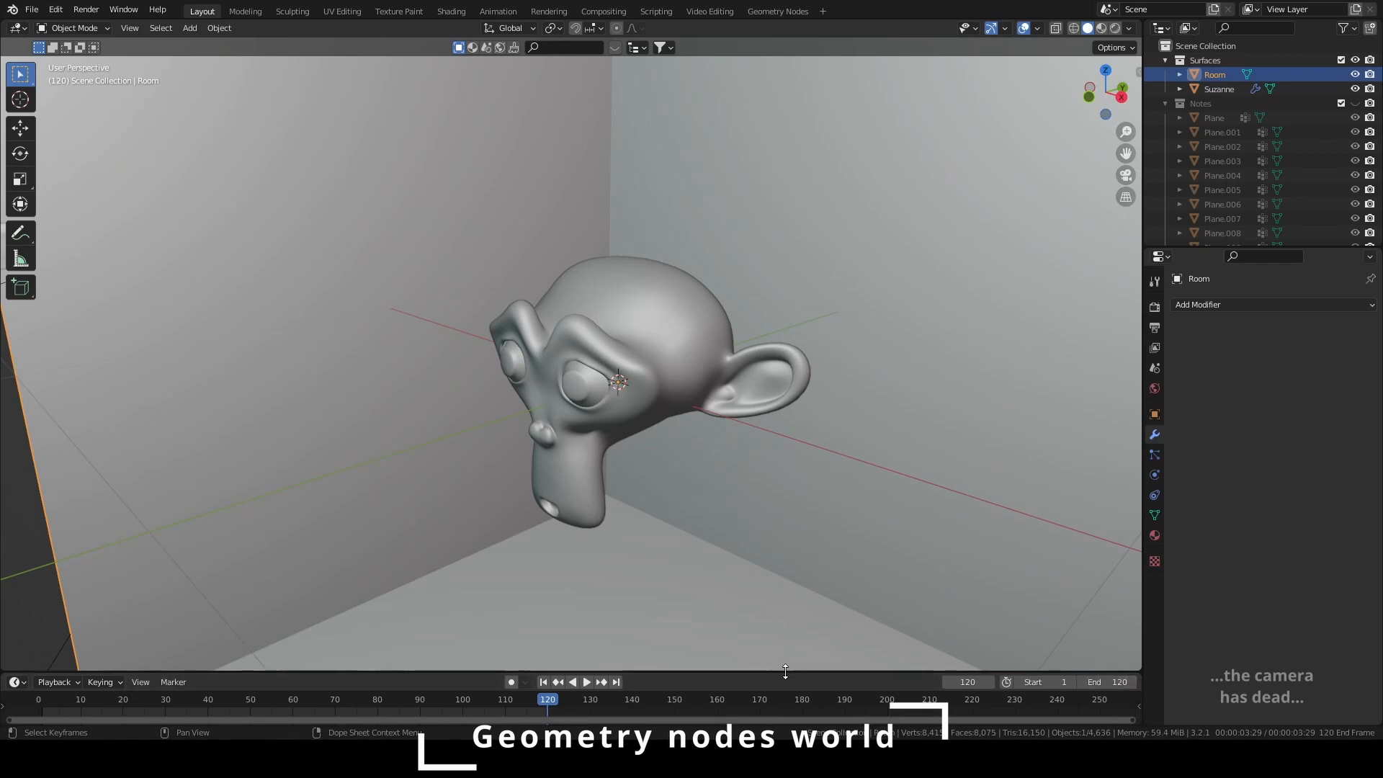
Collapse the Notes collection, select the Controller empty and set its X, Y and Z location to 0 m
left_click(1165, 103)
left_click(1203, 118)
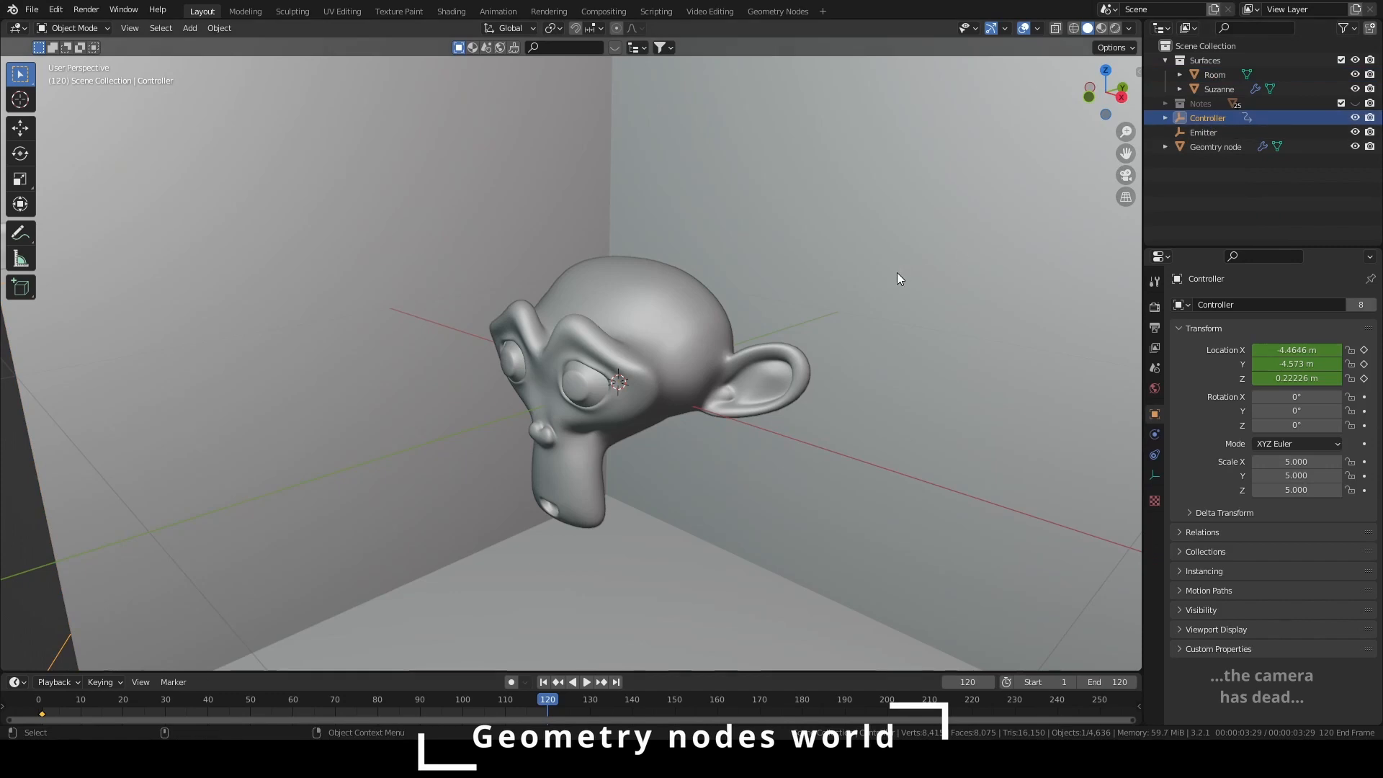
key("n")
left_click_drag(1041, 103, 1042, 131)
type("0")
key("Return")
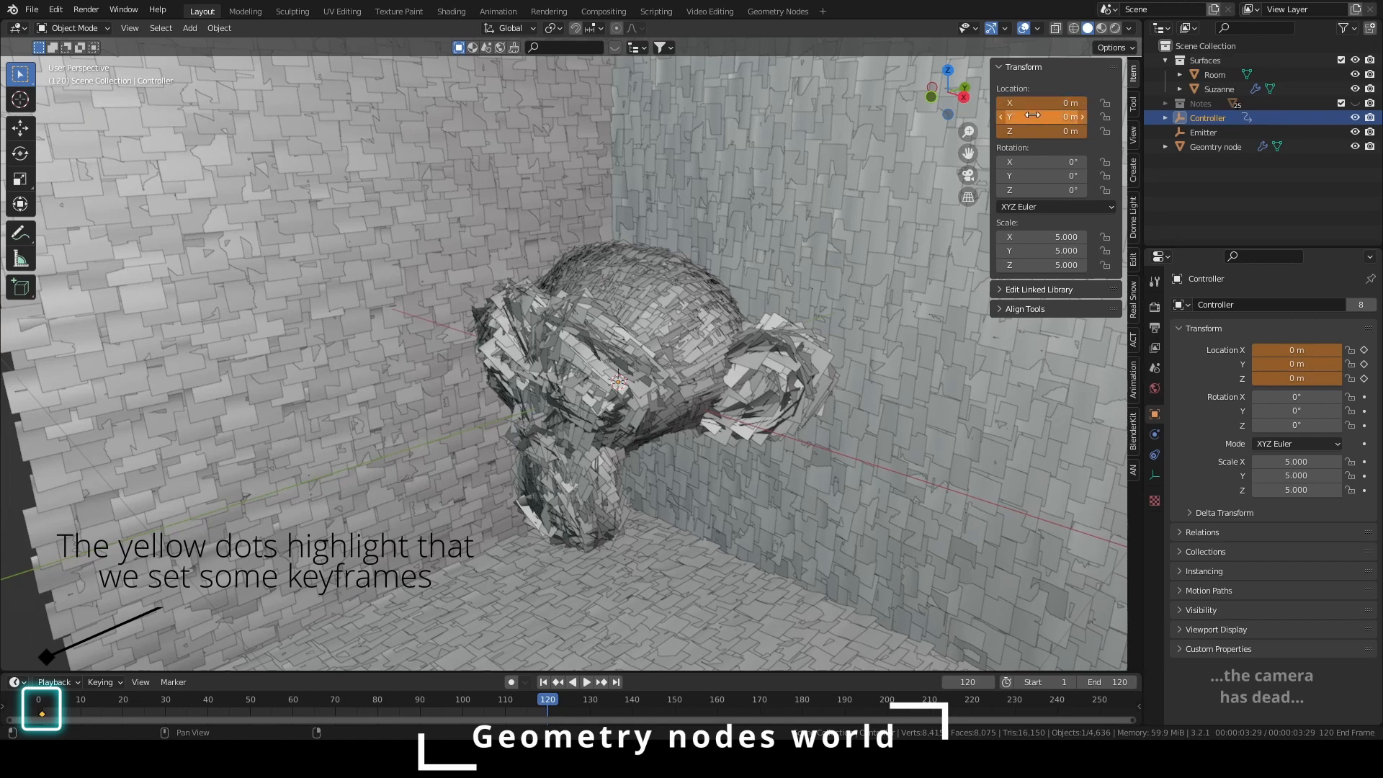
Insert a Location keyframe for the Controller at frame 120, then open the Geometry node object's node tree in the Geometry Nodes workspace
key("i")
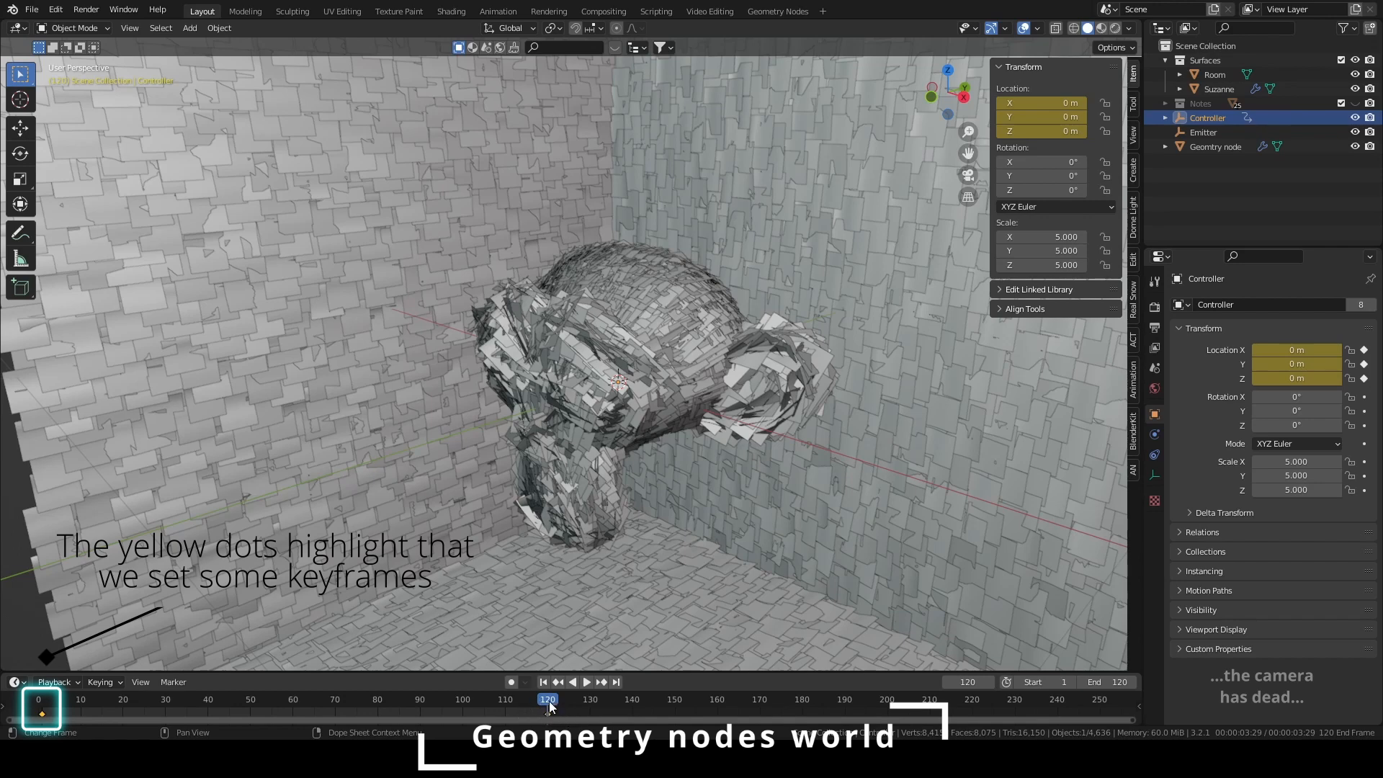
left_click(777, 11)
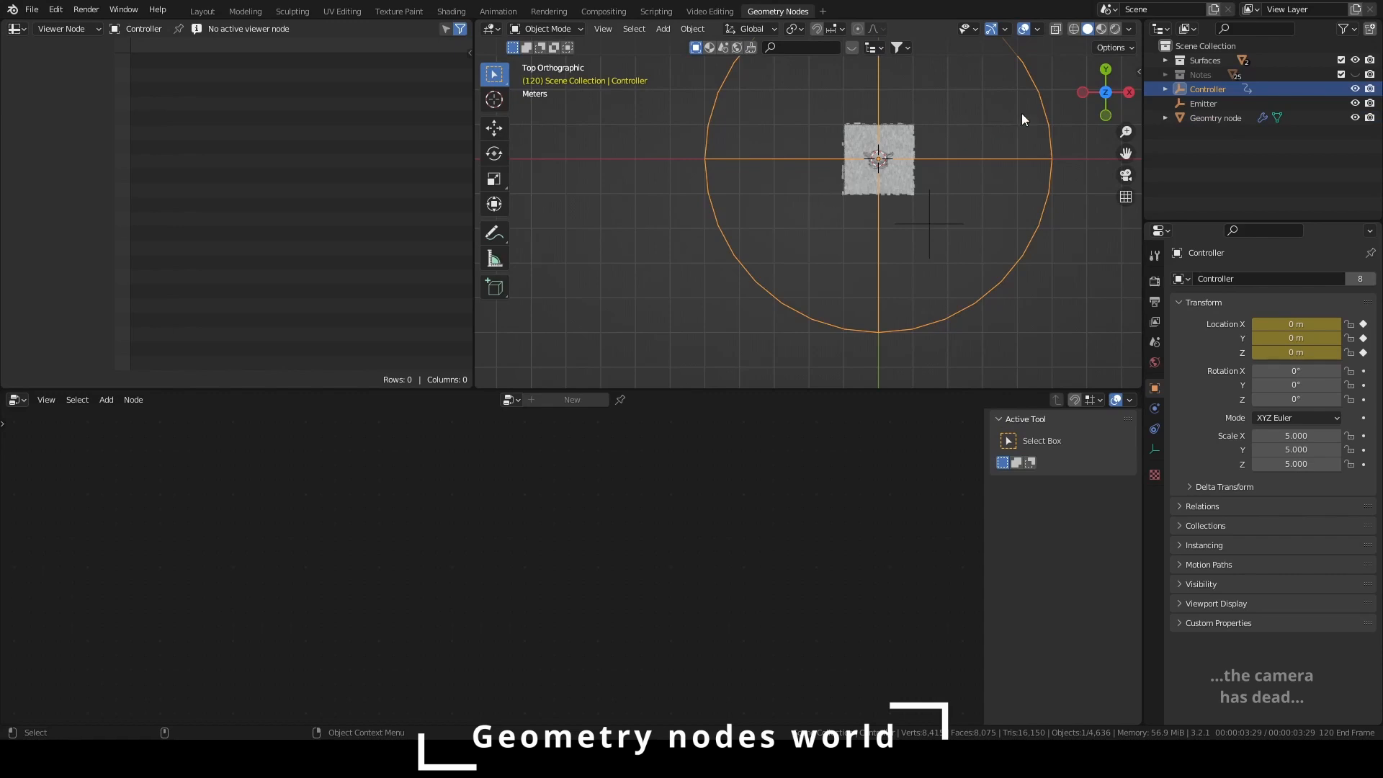
left_click(1218, 117)
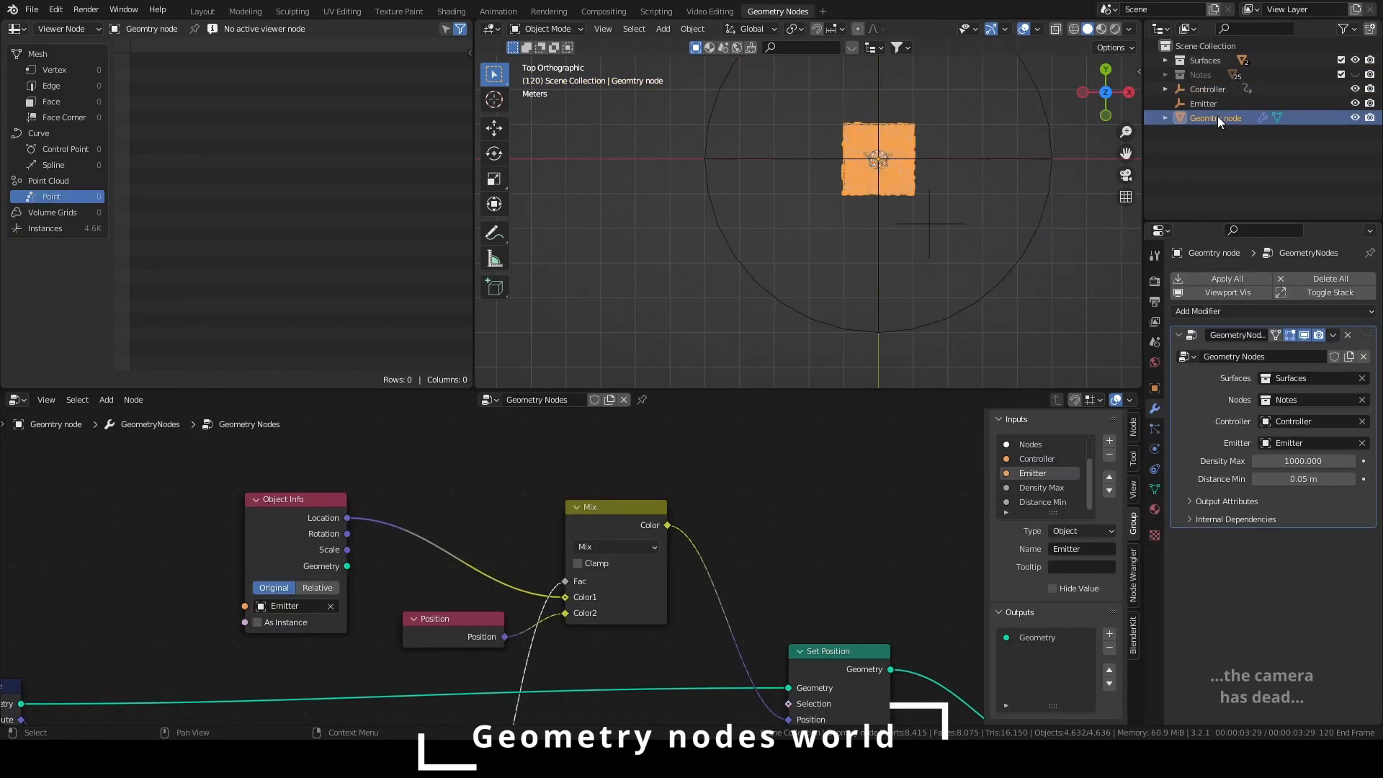
Preview the animation from its start and examine from several angles how the plane instances travel onto the room's surfaces
middle_click_drag(966, 226, 888, 163)
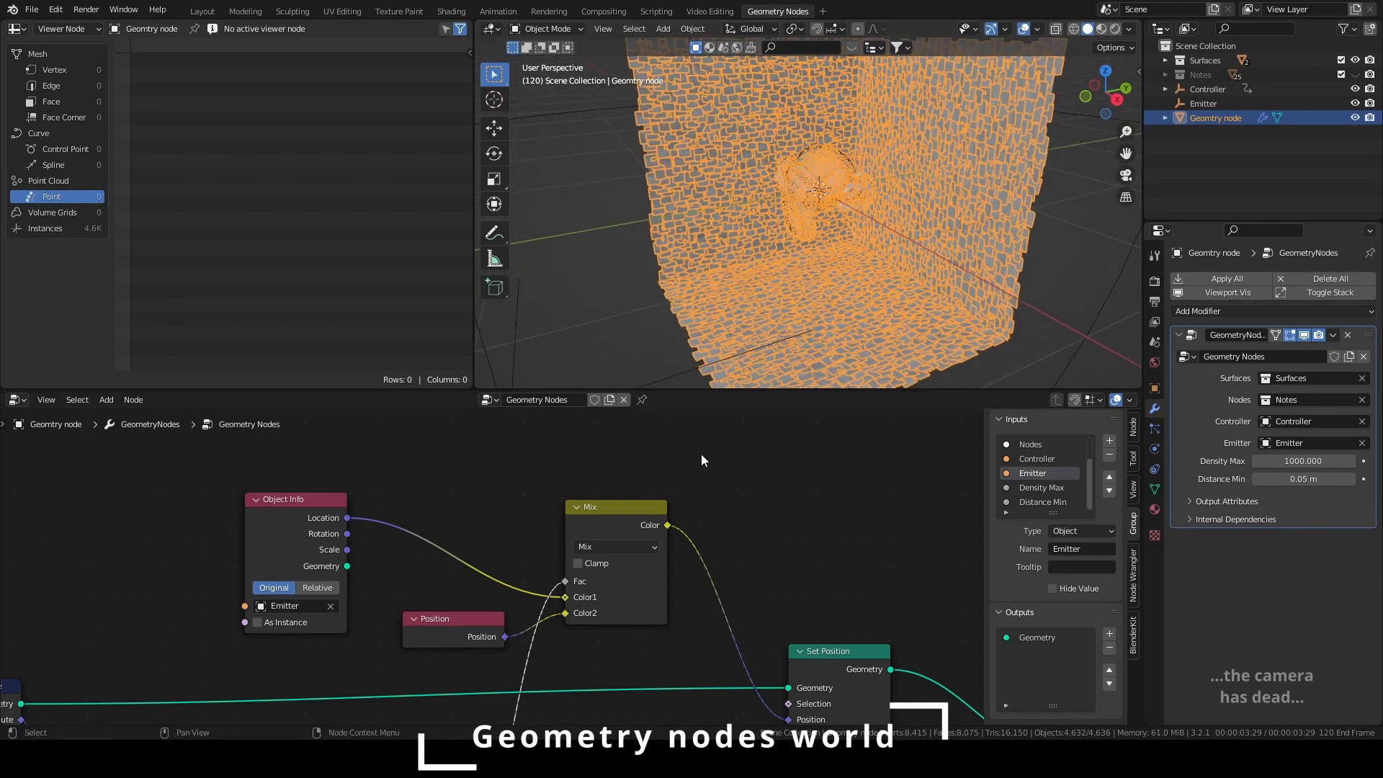
key("shift+Left")
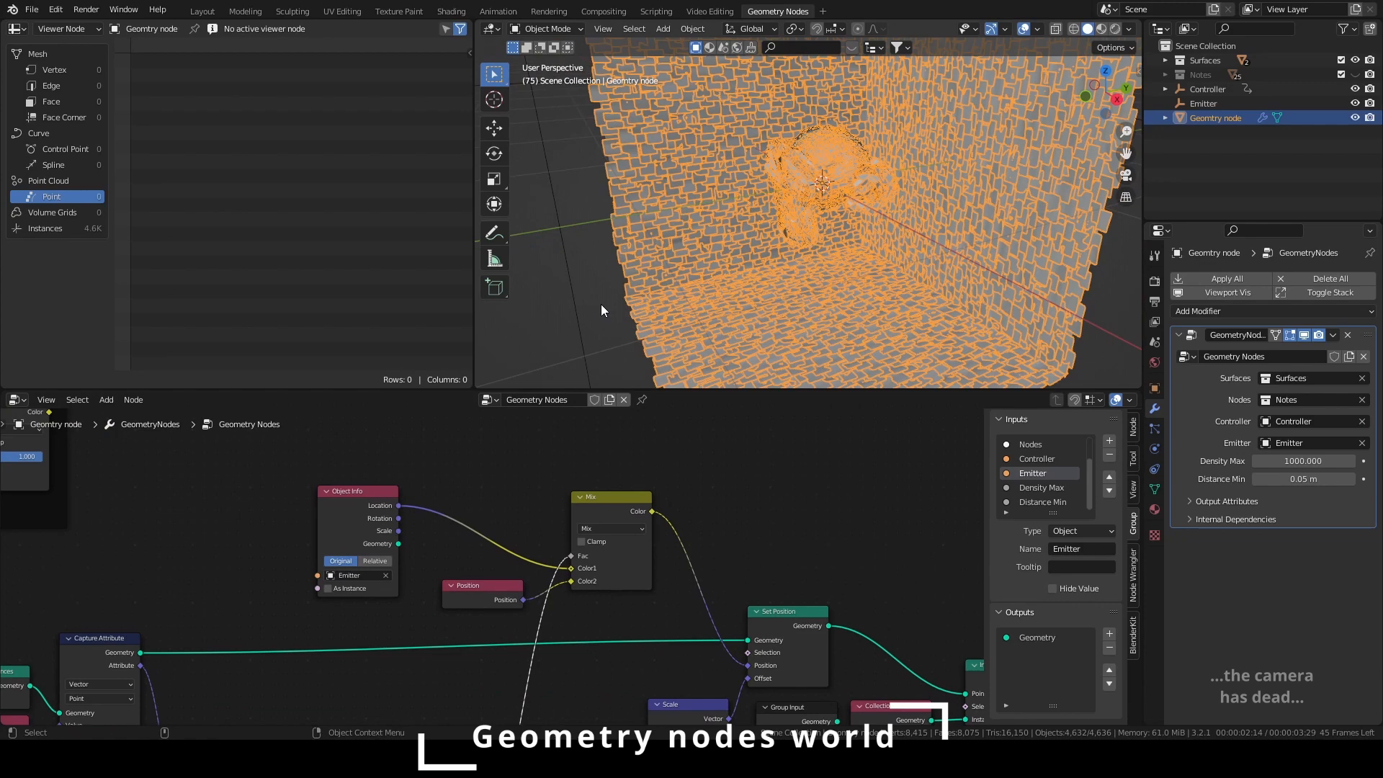
left_click(601, 304)
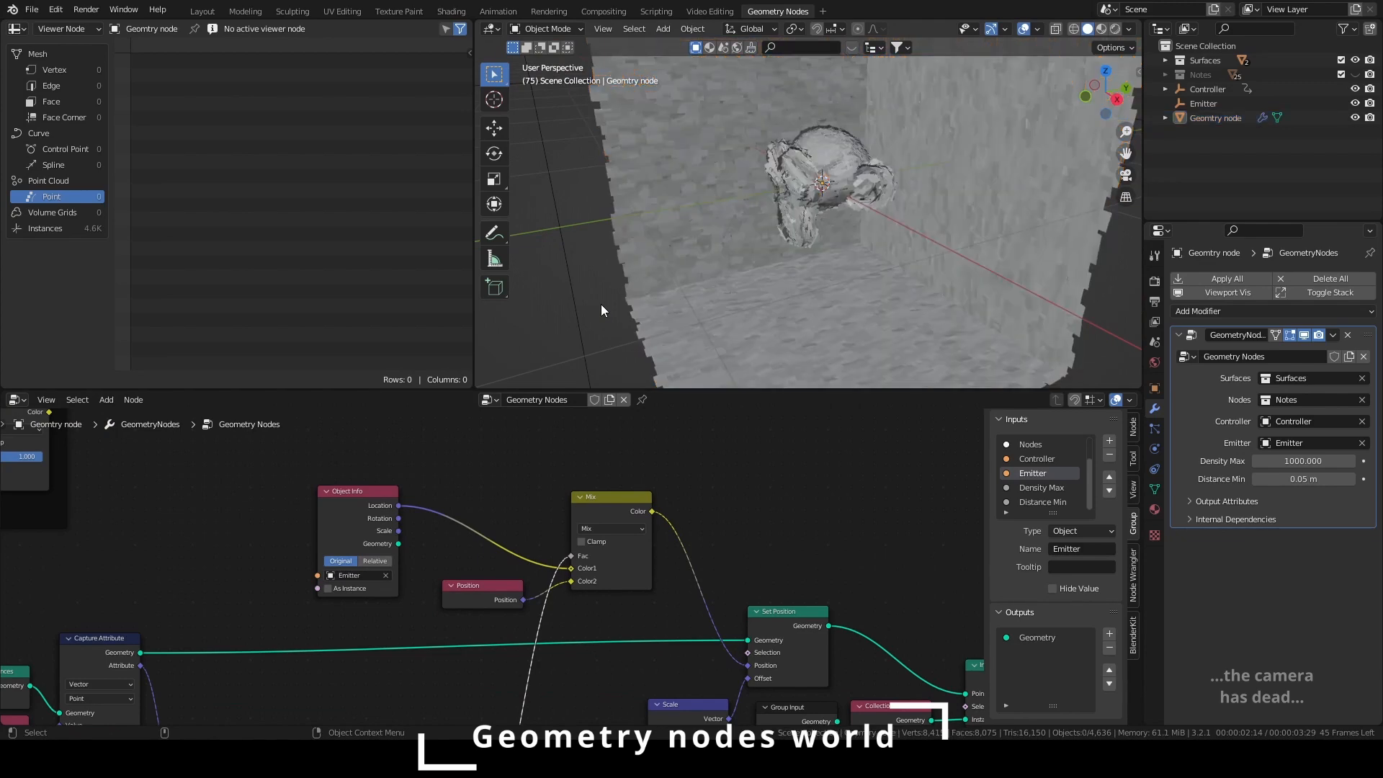
key("shift+Left")
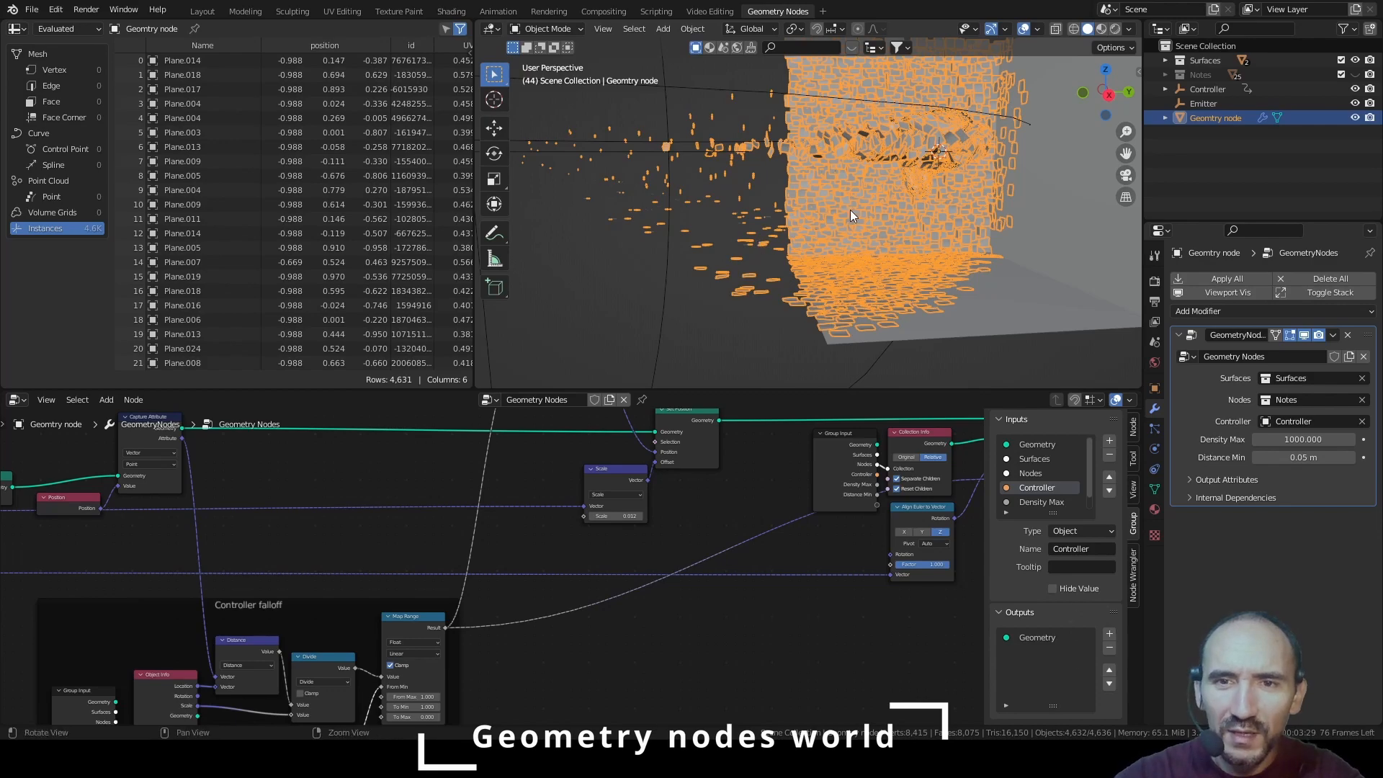
middle_click_drag(850, 210, 650, 170)
middle_click_drag(651, 175, 797, 237)
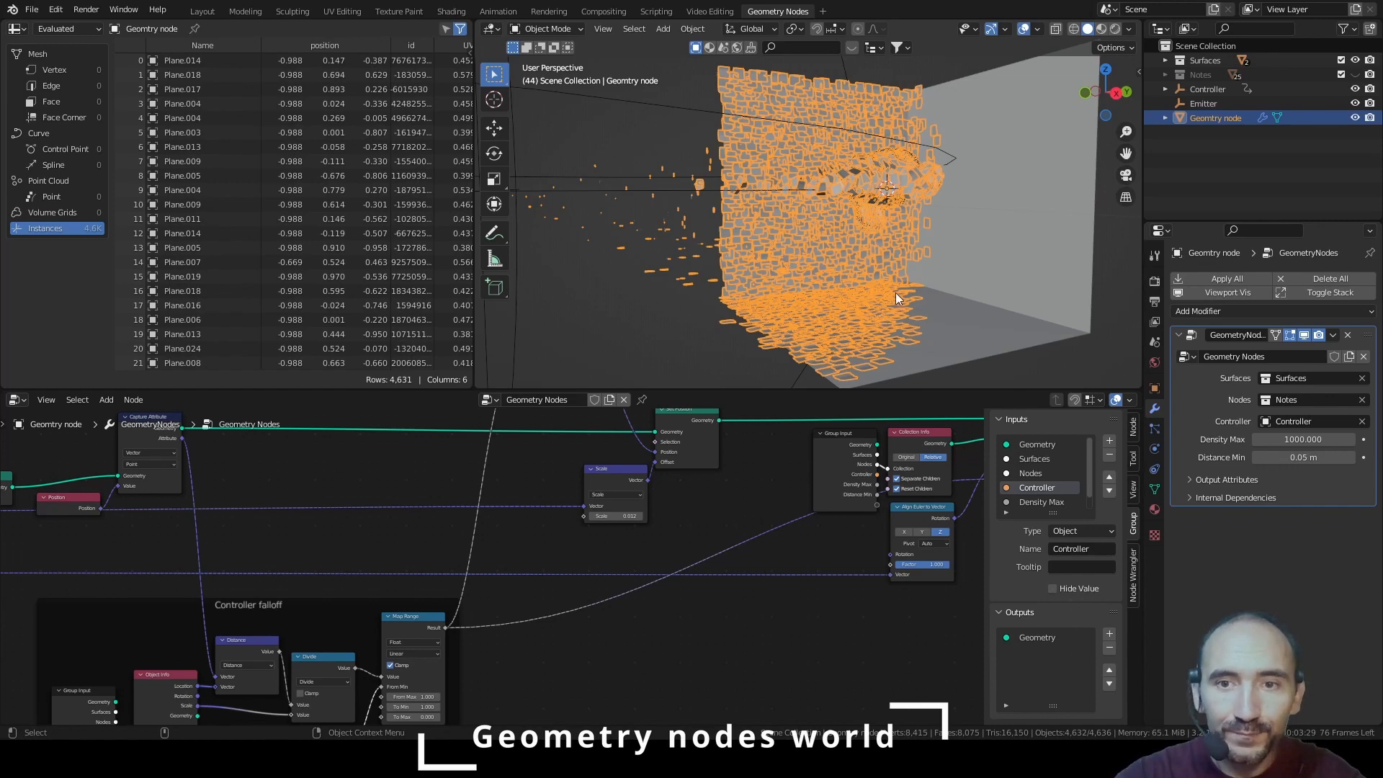
middle_click_drag(928, 229, 768, 238)
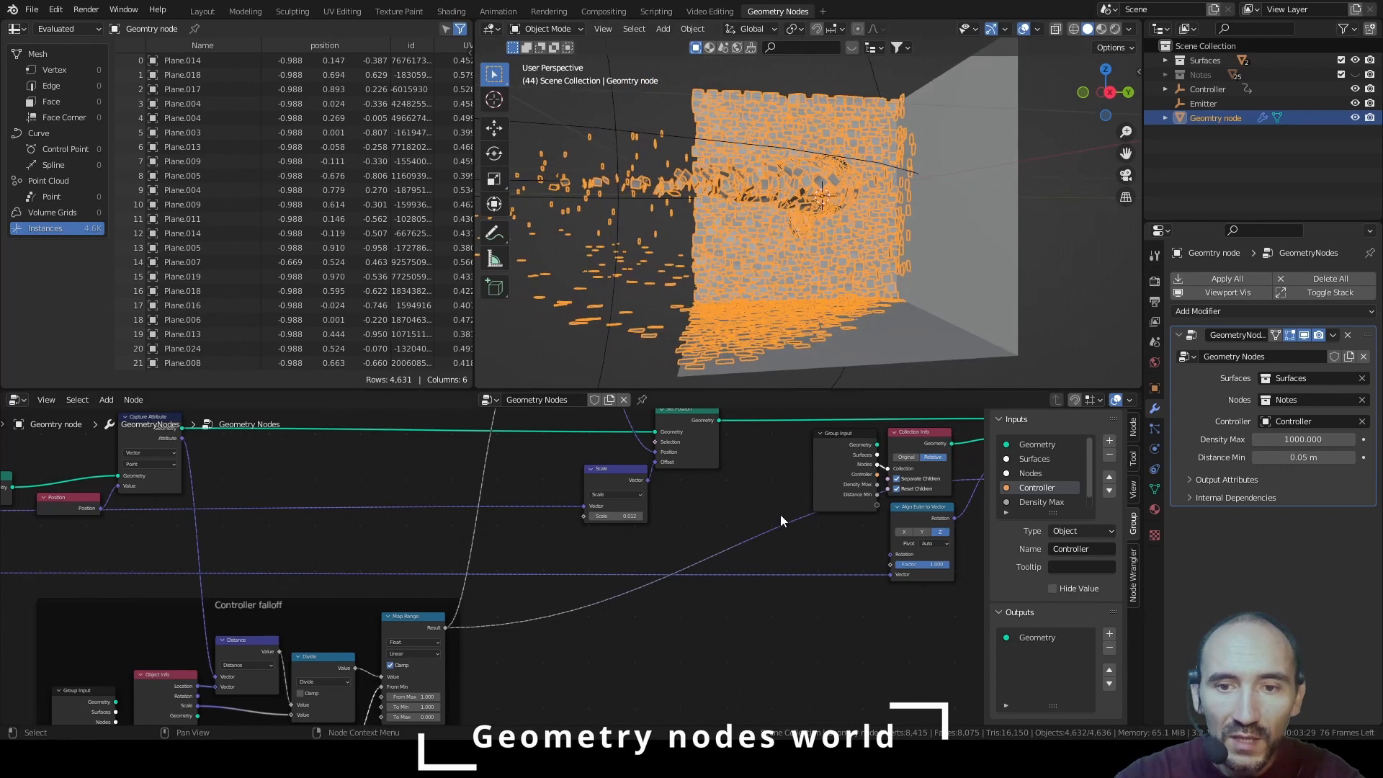
Examine the node tree from Distribute Points on Faces and the Controller falloff frame through to Align Euler to Vector and Instance on Points
middle_click_drag(839, 533, 698, 541)
scroll(692, 539, "down", 3)
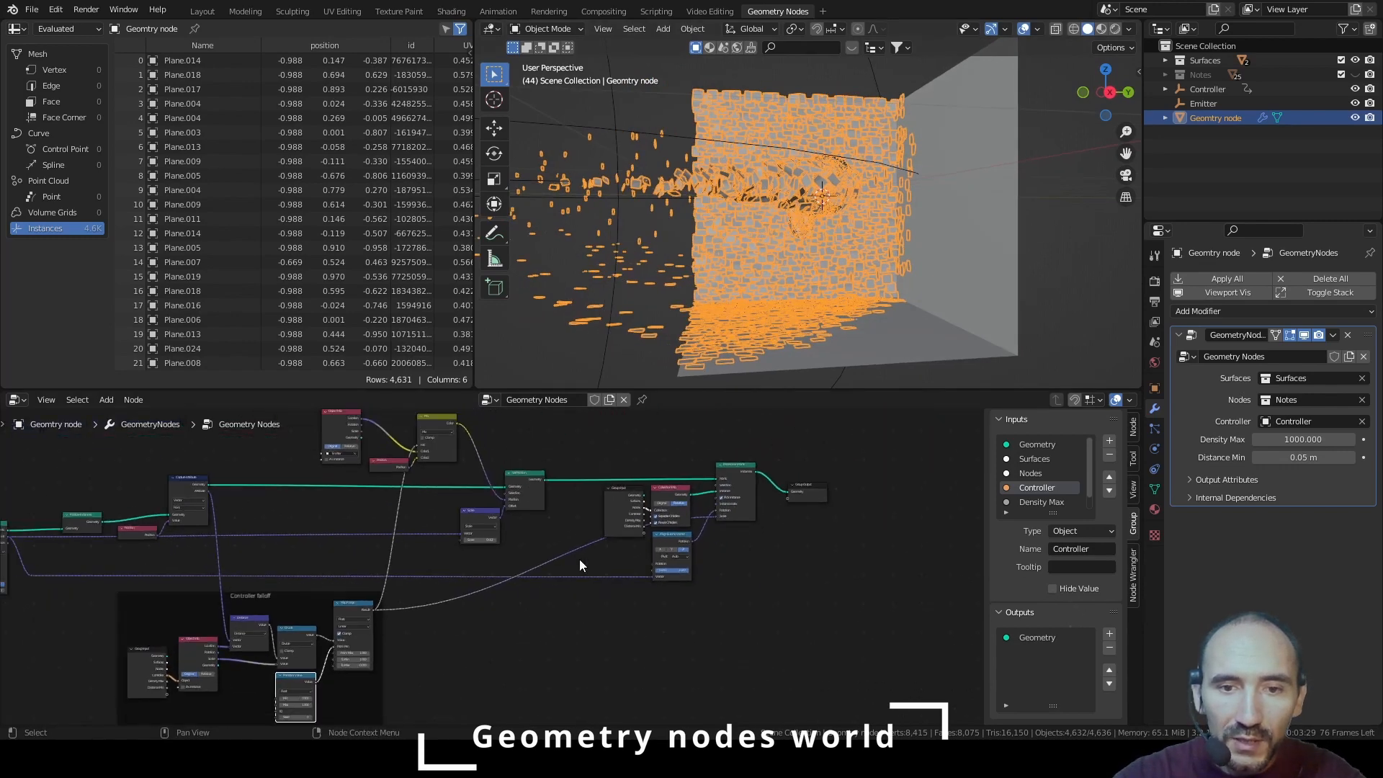
scroll(398, 647, "up", 6)
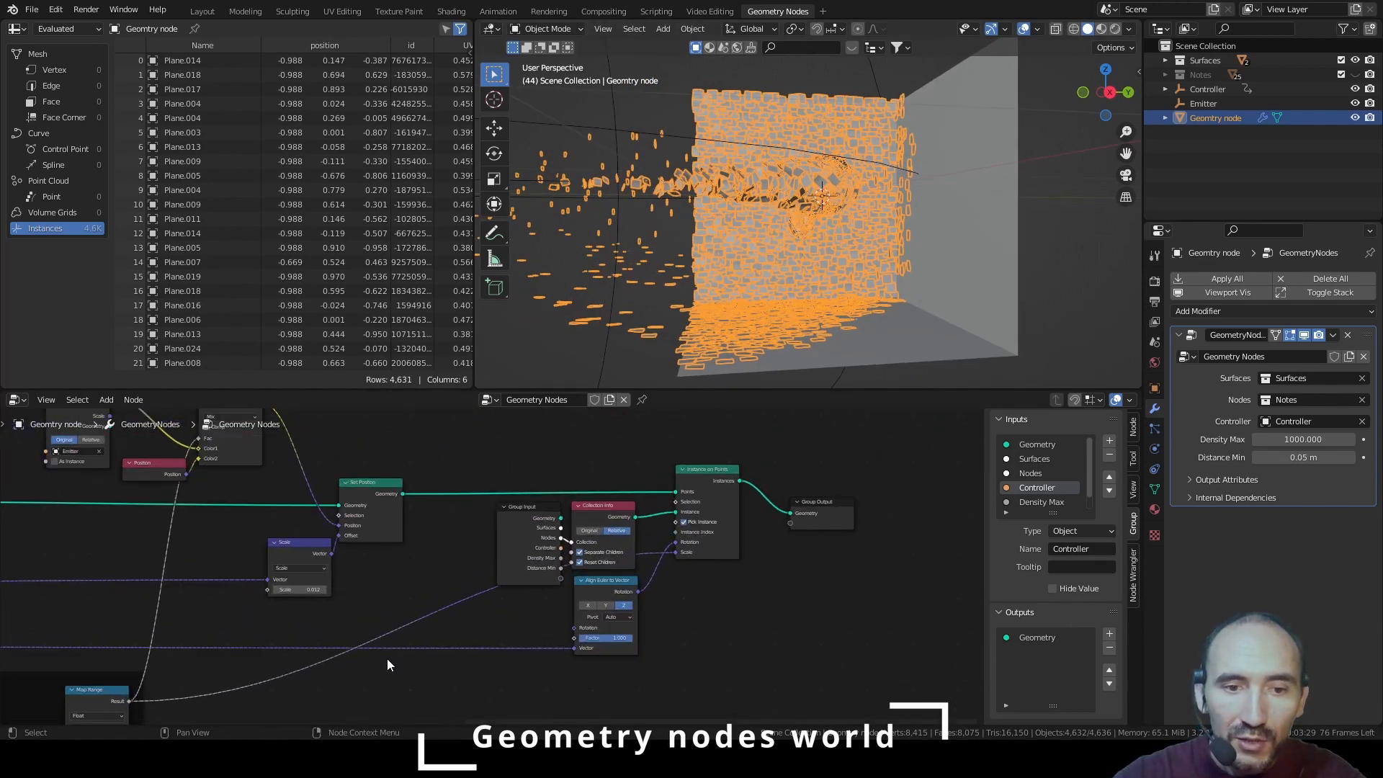
middle_click_drag(387, 658, 482, 502)
scroll(345, 522, "up", 4)
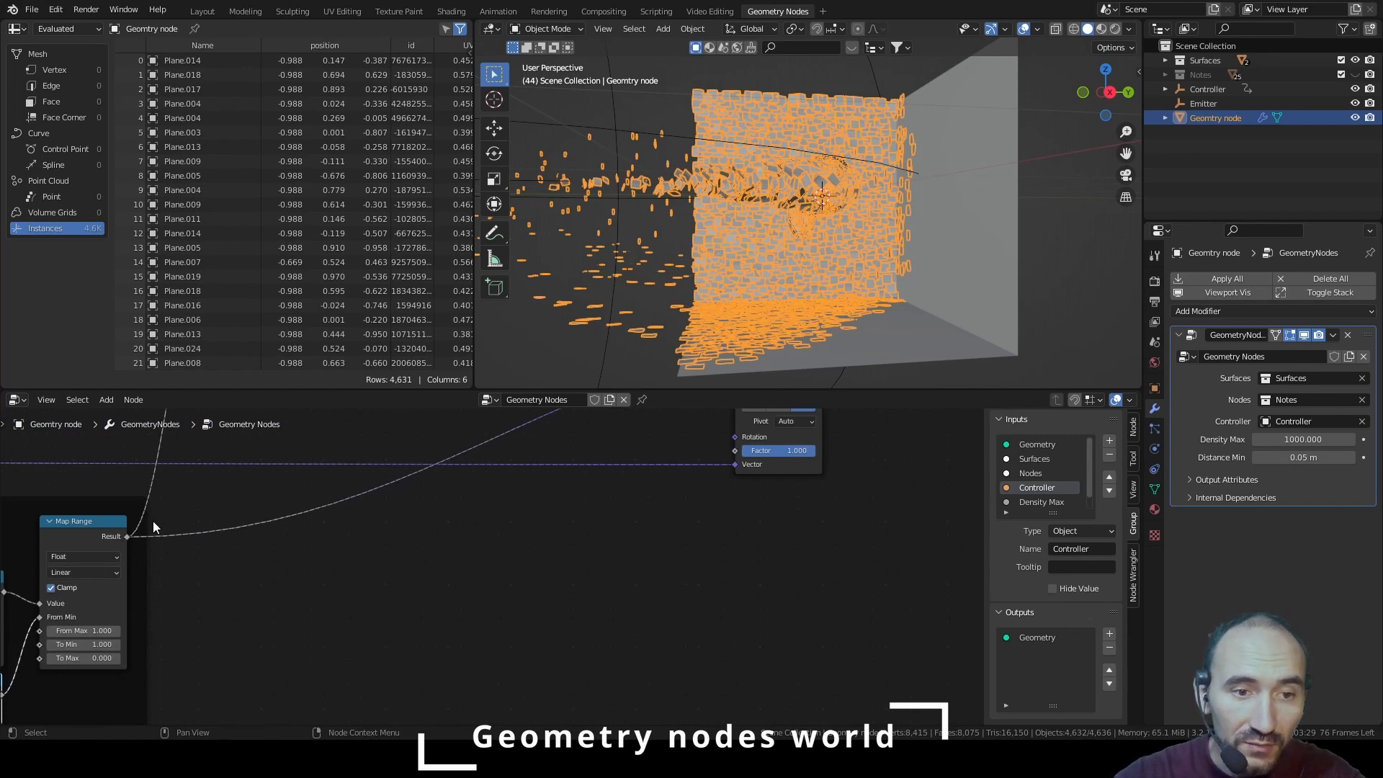
middle_click_drag(131, 561, 555, 533)
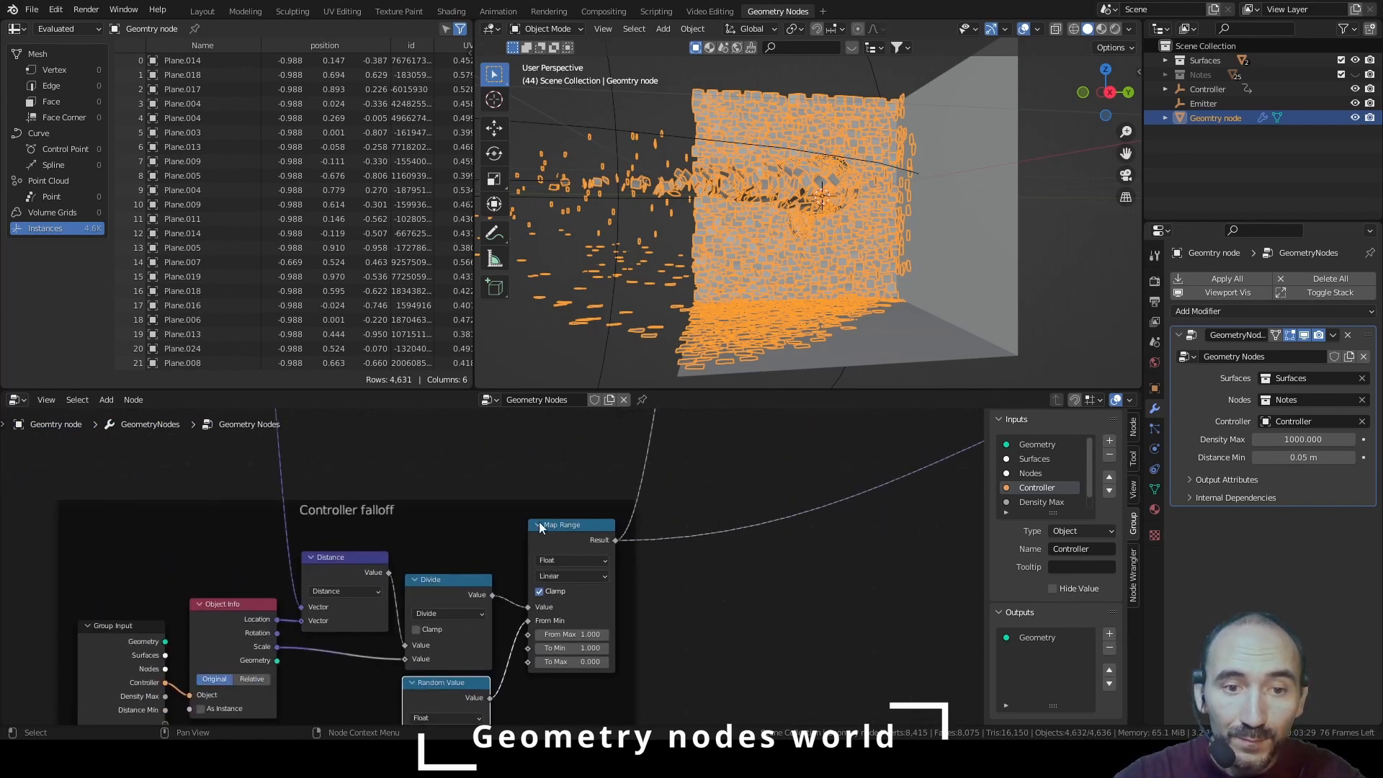
middle_click_drag(740, 503, 359, 566)
middle_click_drag(716, 540, 534, 577)
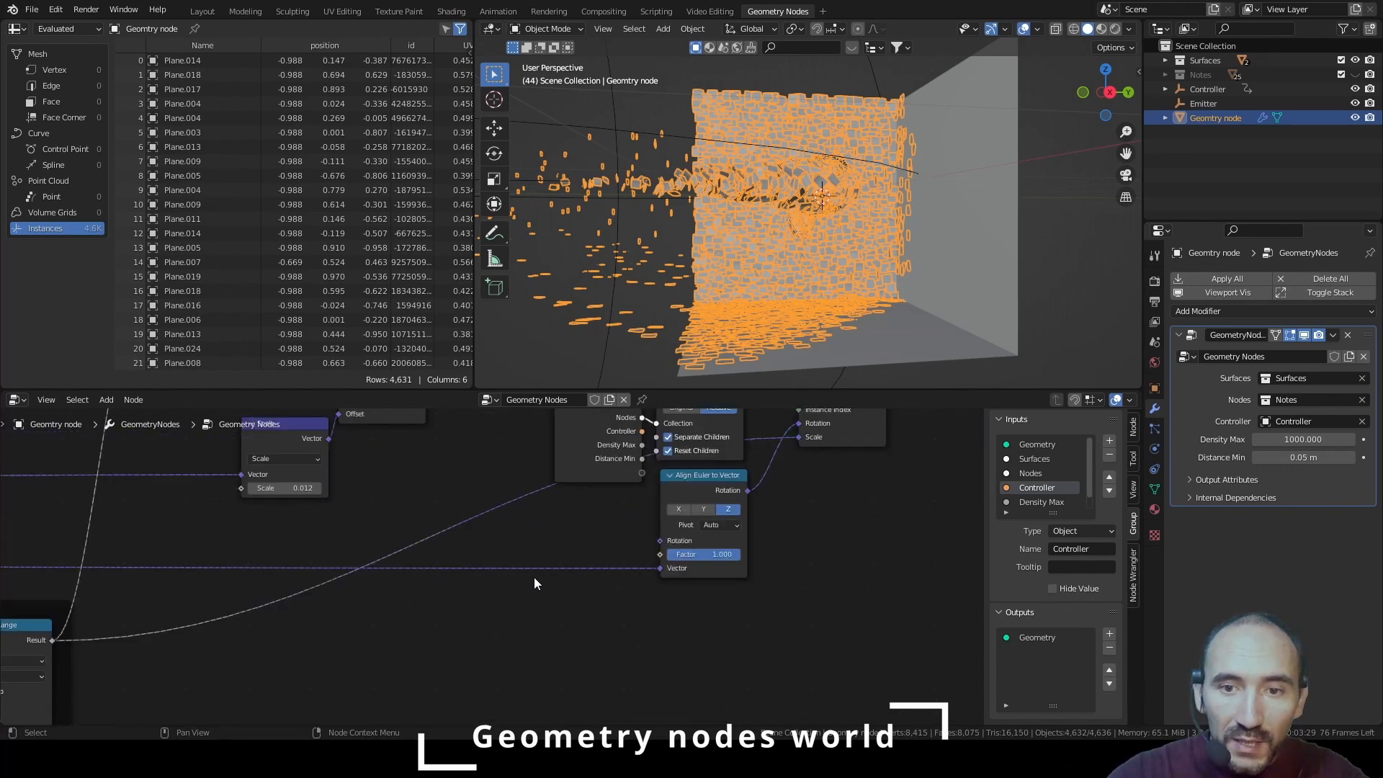
middle_click_drag(601, 537, 435, 547)
middle_click_drag(281, 568, 534, 531)
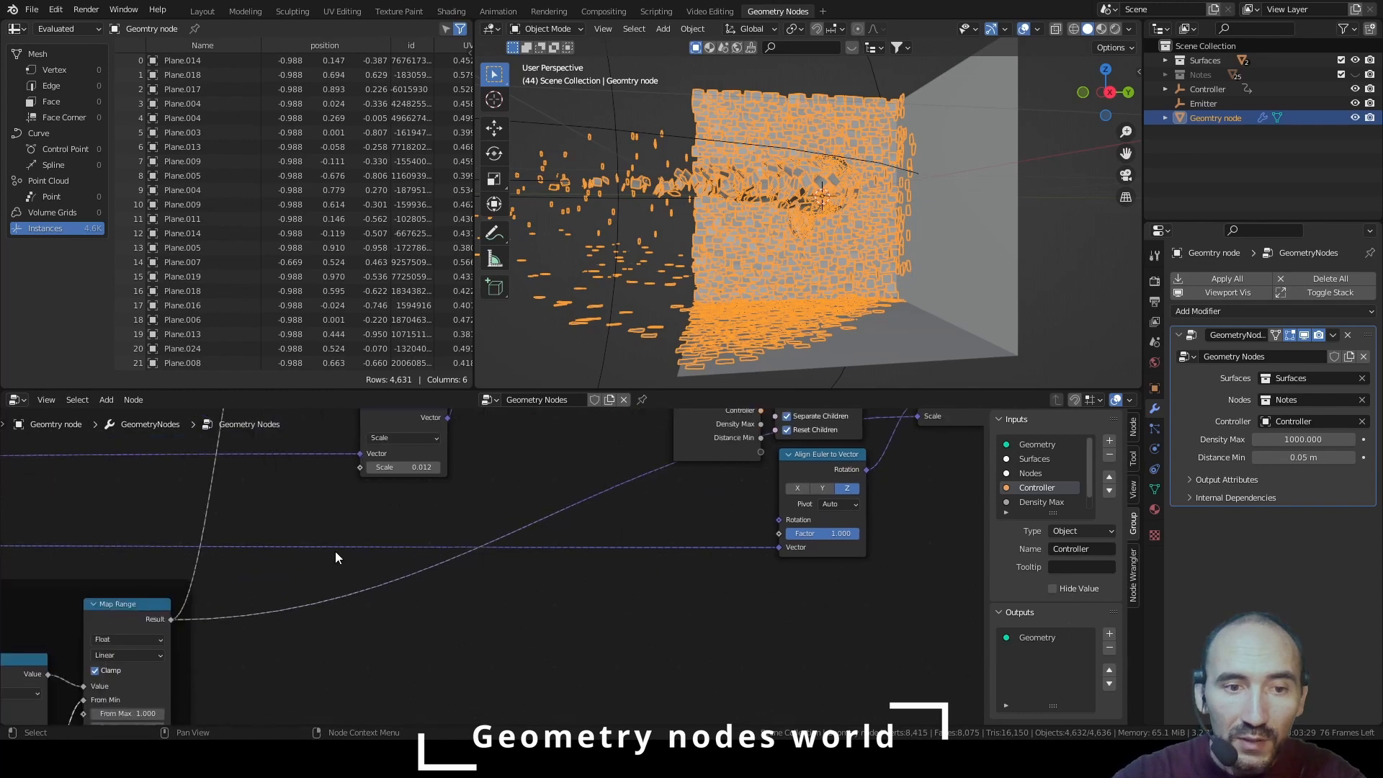
scroll(328, 546, "down", 4)
middle_click_drag(155, 538, 474, 529)
middle_click_drag(228, 529, 497, 529)
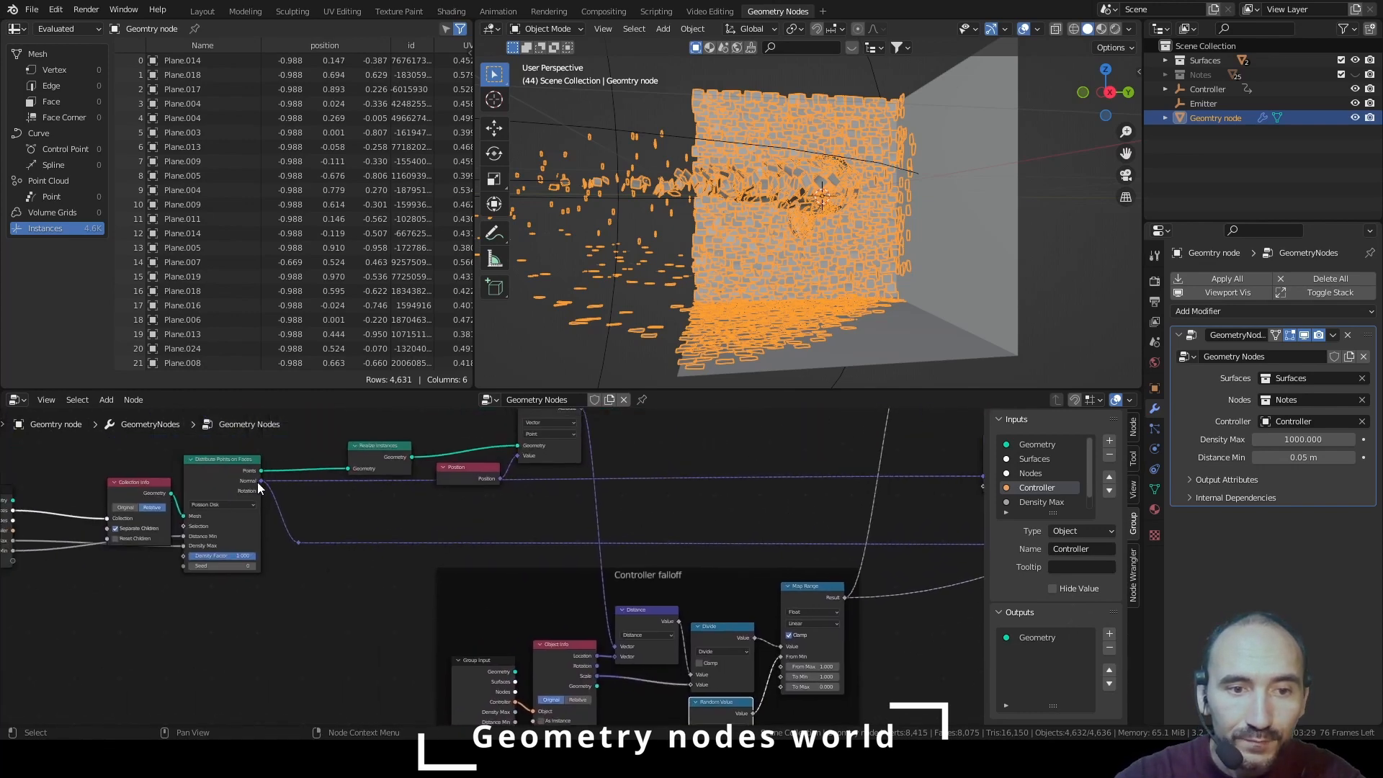
Add a Random Value node of type Vector and place it below the Align Euler to Vector node
middle_click_drag(695, 527, 242, 527)
middle_click_drag(687, 516, 388, 514)
scroll(569, 527, "up", 4)
middle_click_drag(501, 487, 490, 473)
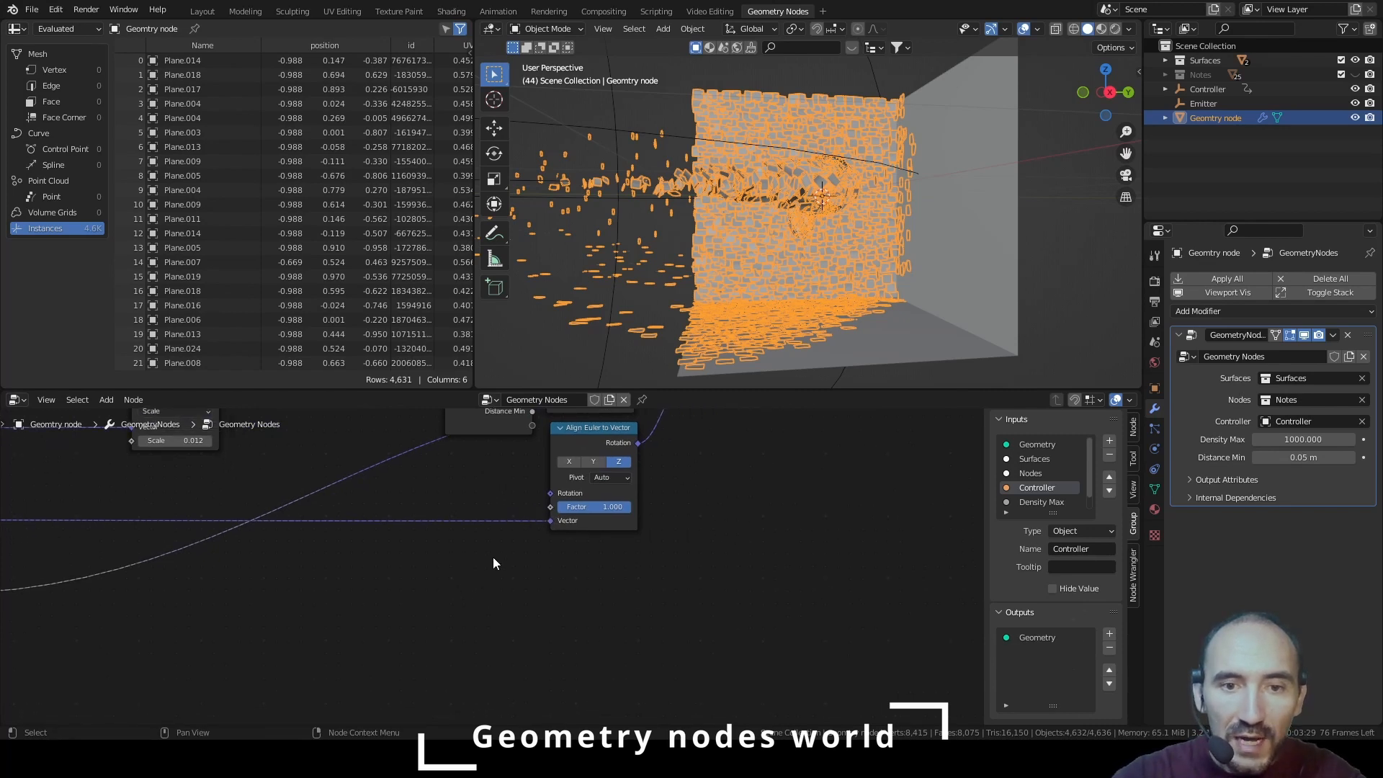
key("F3")
type("random")
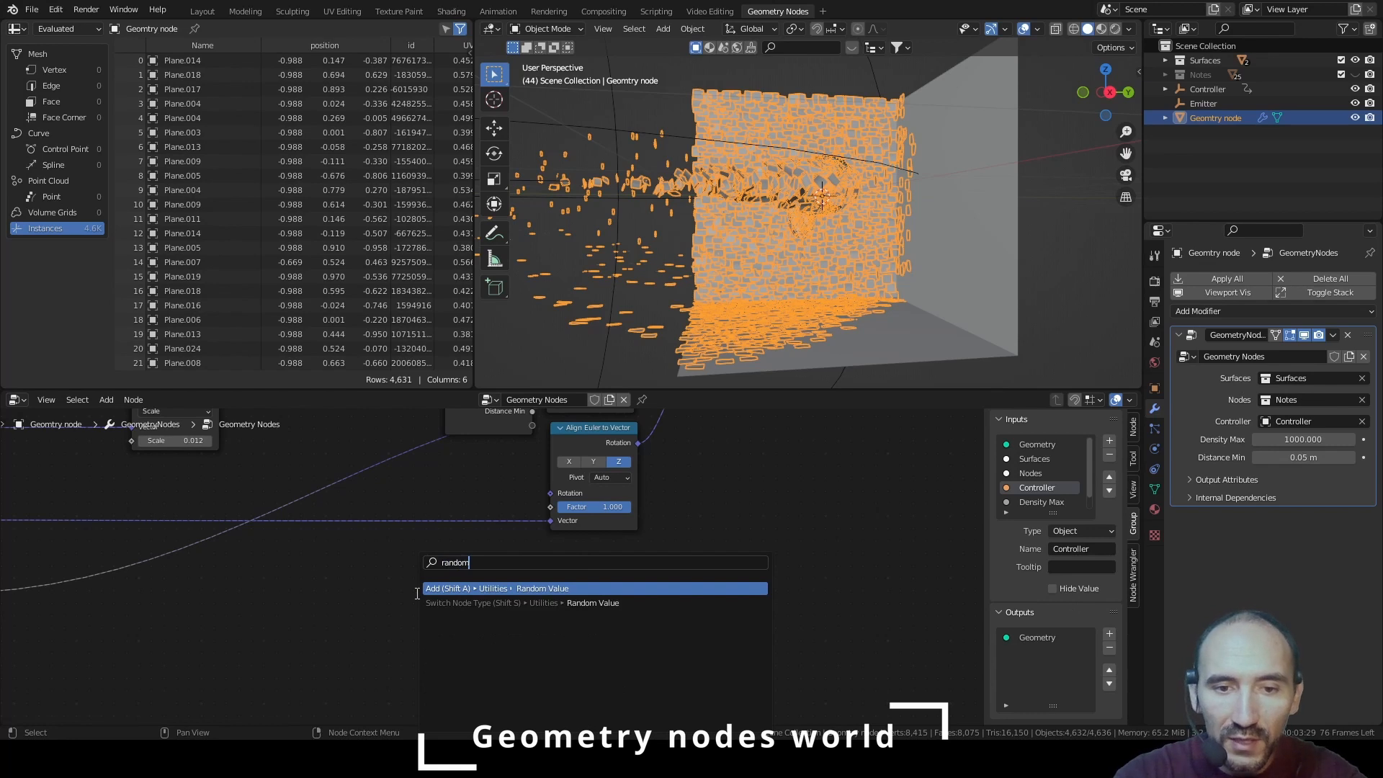
key("Return")
left_click(433, 573)
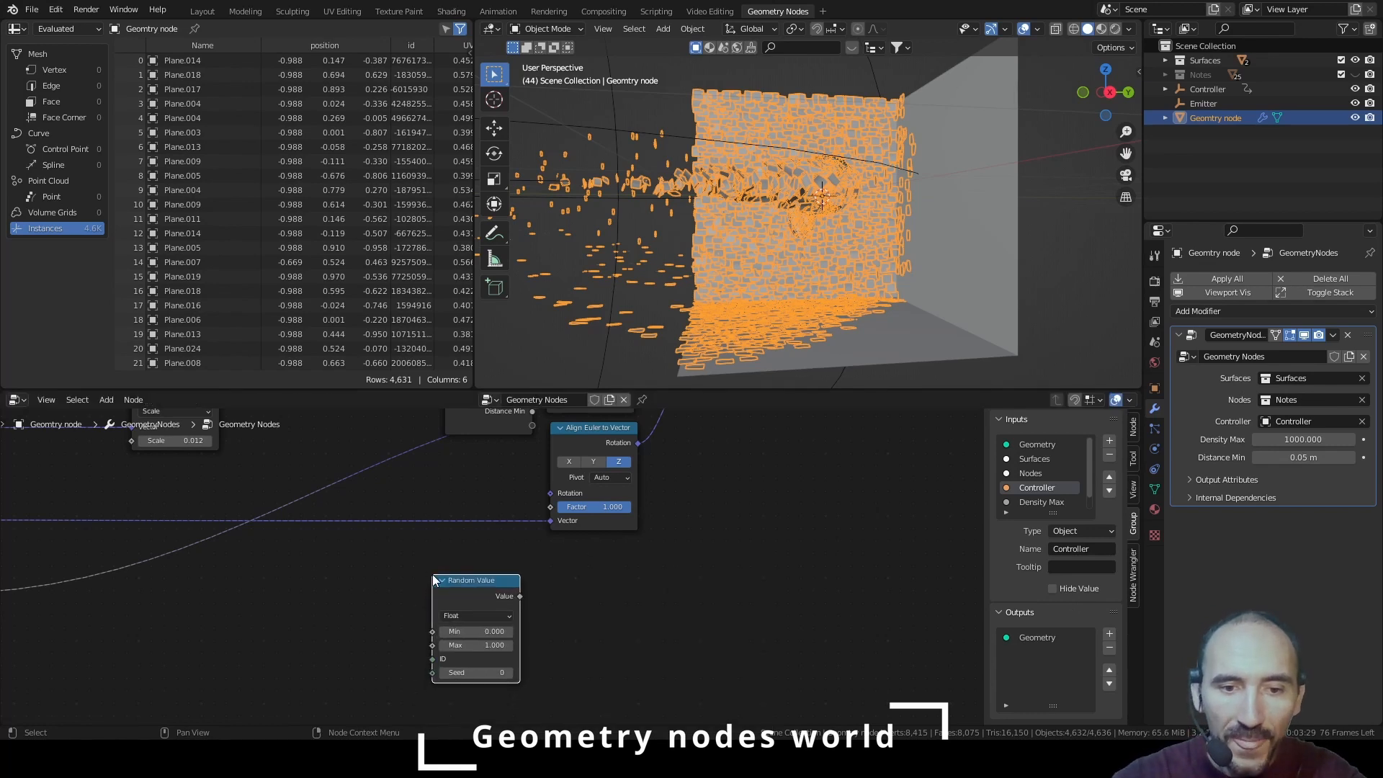
left_click(475, 616)
left_click(475, 658)
left_click_drag(474, 587, 554, 555)
Add a Map Range node beside Random Value, set its To Max to 6.283 and connect its Result to Random Value's Max
key("F3")
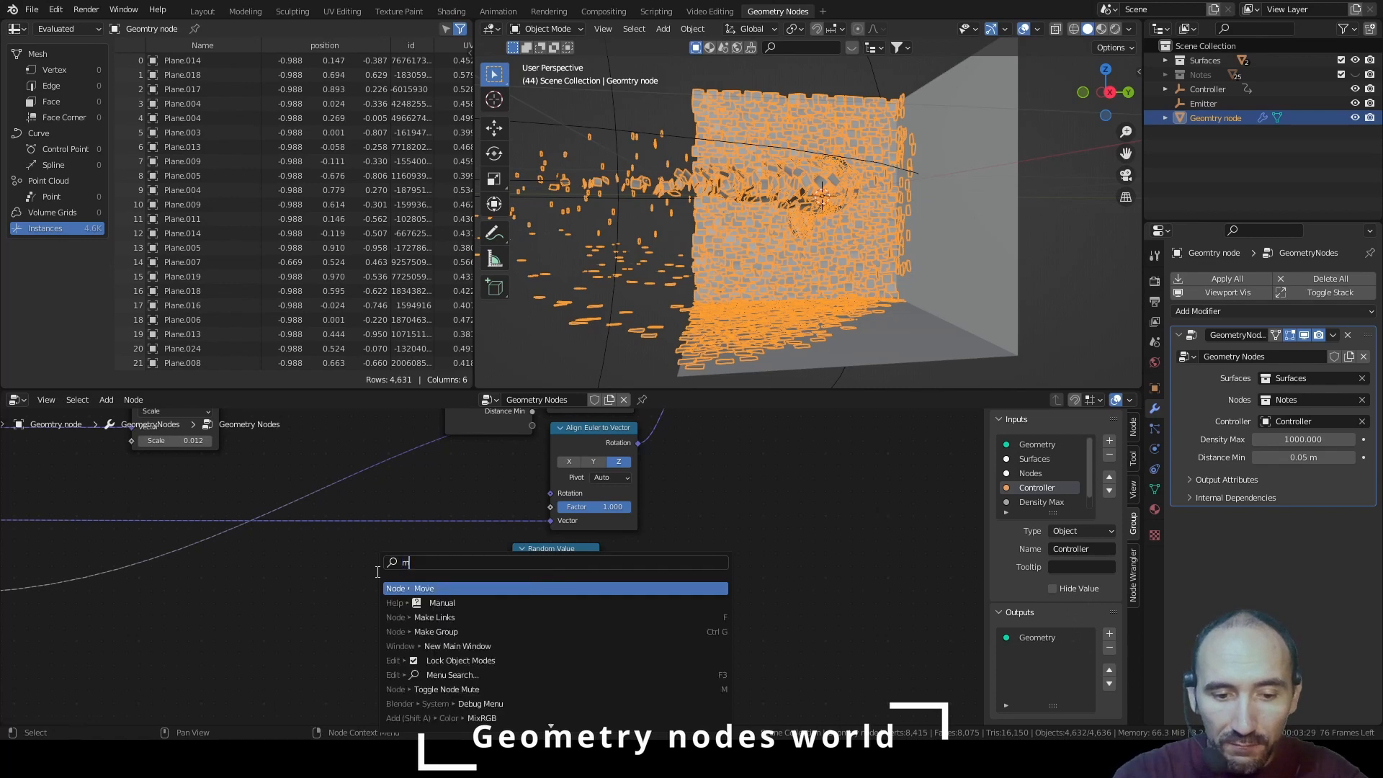
type("map range")
key("Return")
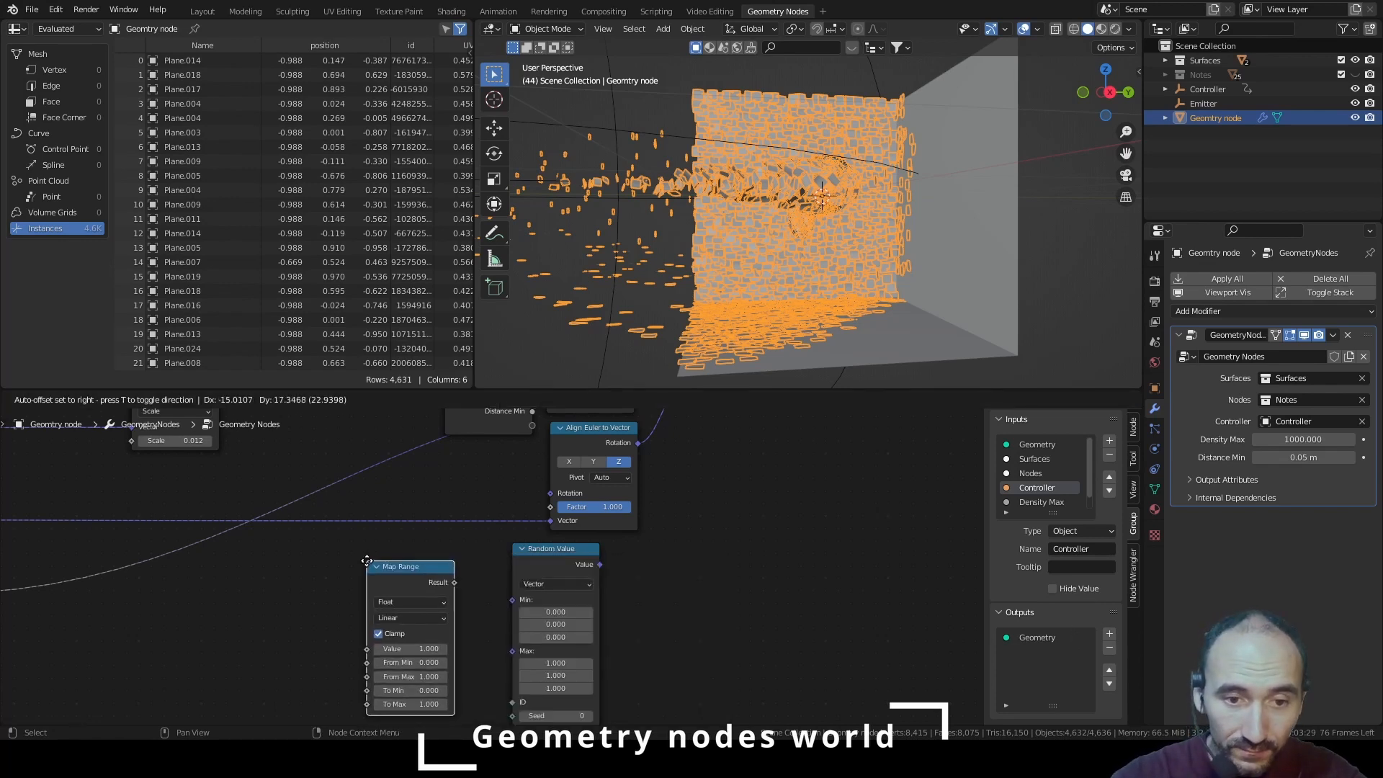
left_click(369, 562)
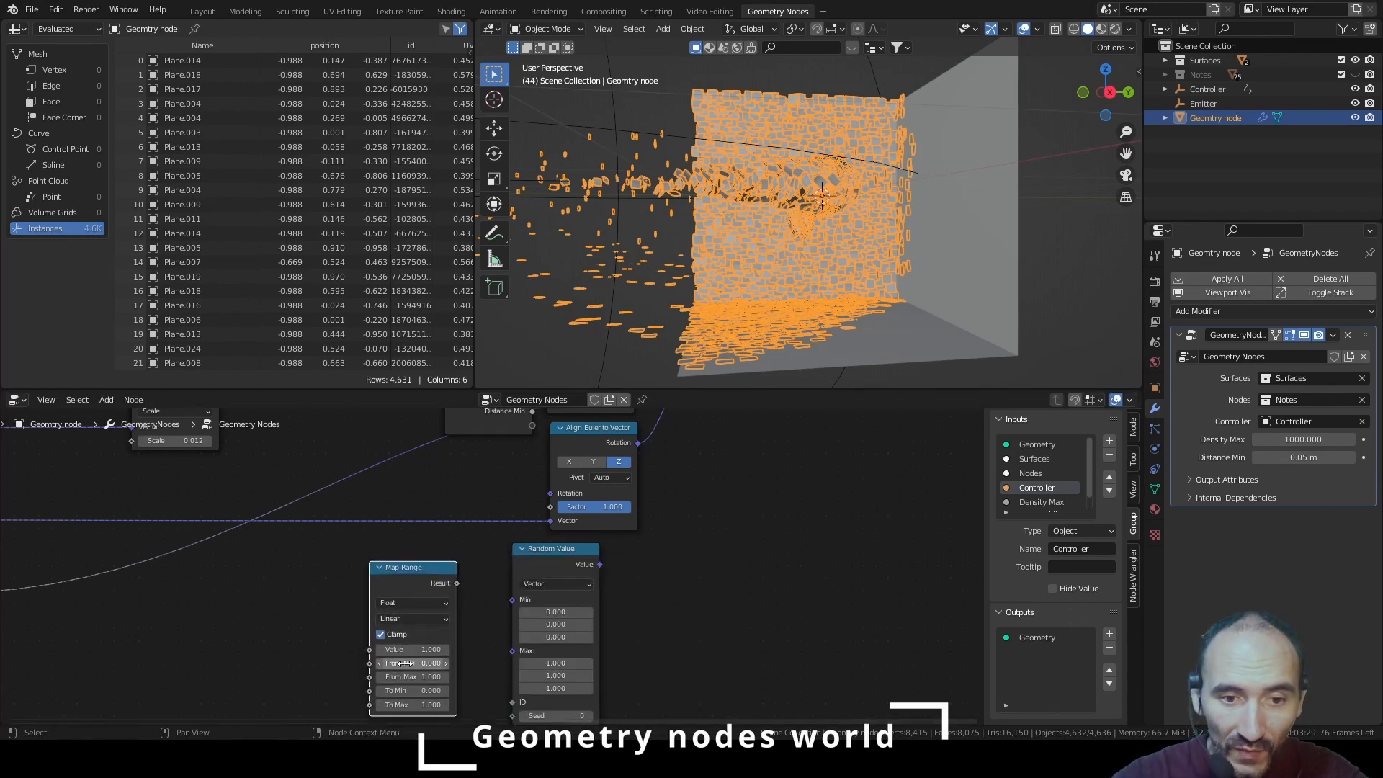
left_click(416, 704)
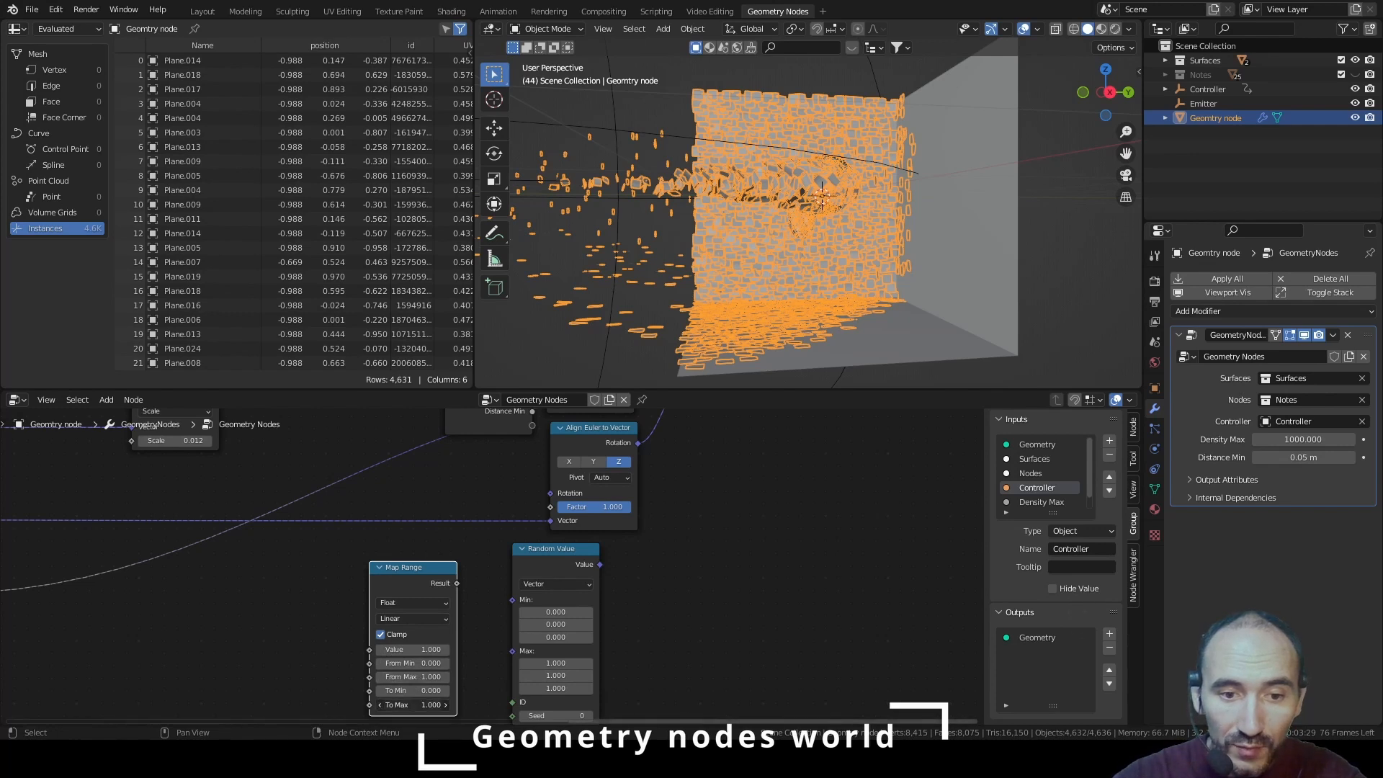
type("283")
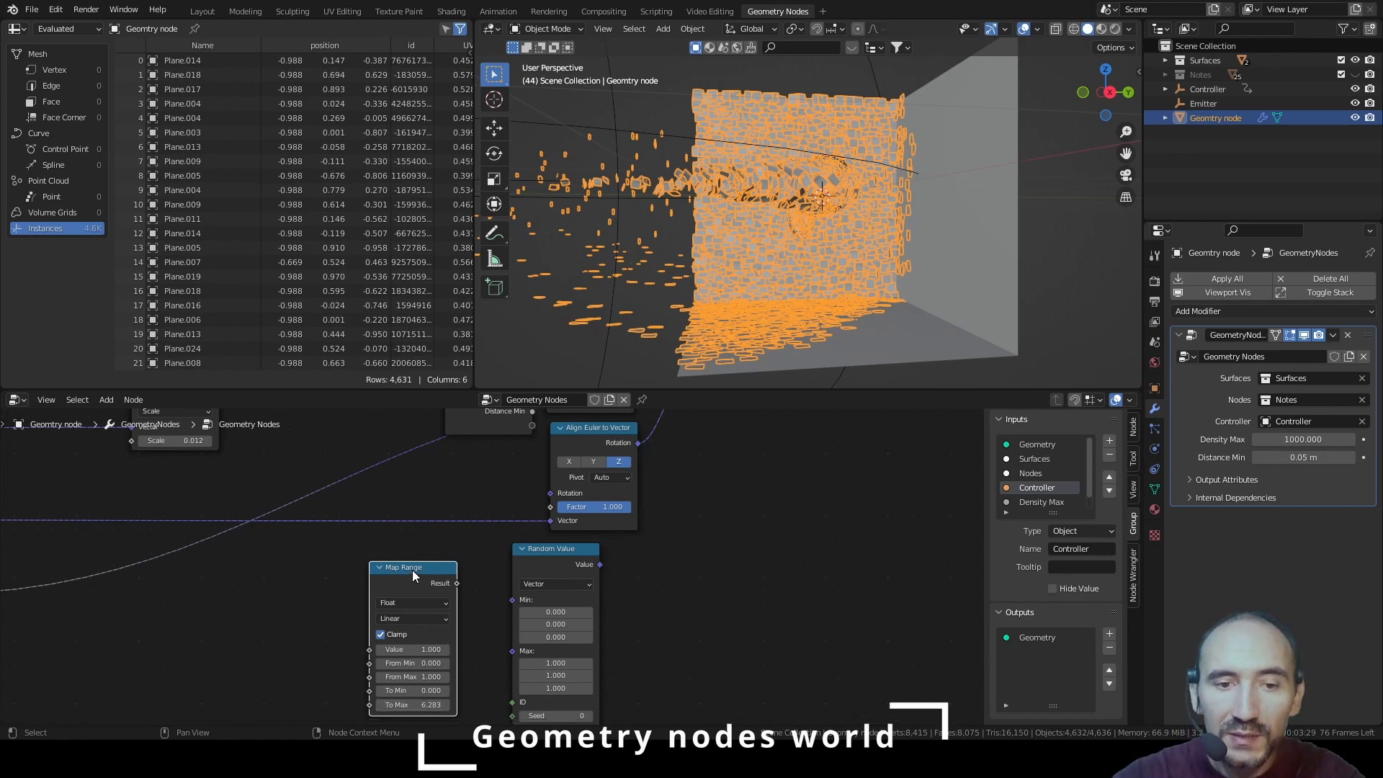
left_click_drag(412, 569, 516, 651)
left_click_drag(395, 564, 452, 564)
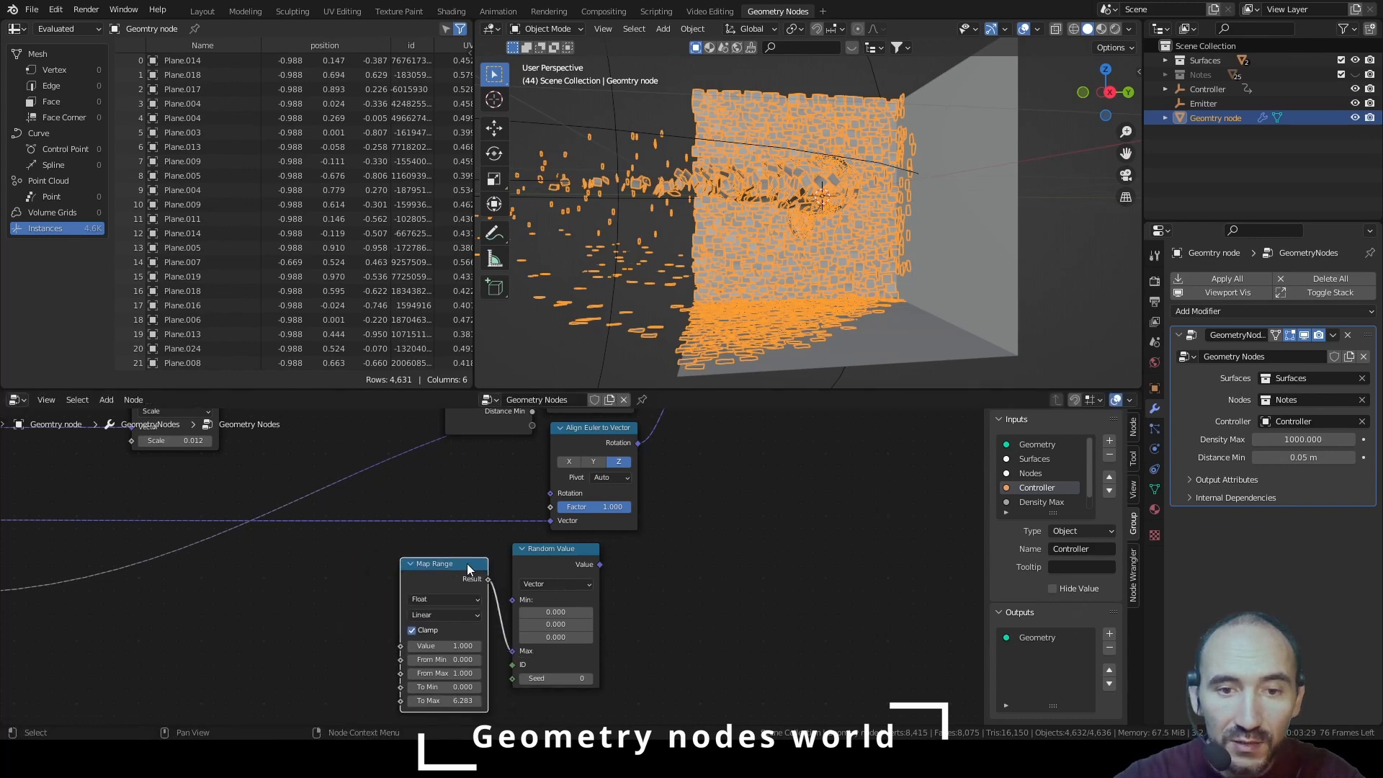
Combine the Align Euler to Vector rotation and the Random Value output with a vector Add node feeding the instances' Rotation
middle_click_drag(708, 583, 630, 646)
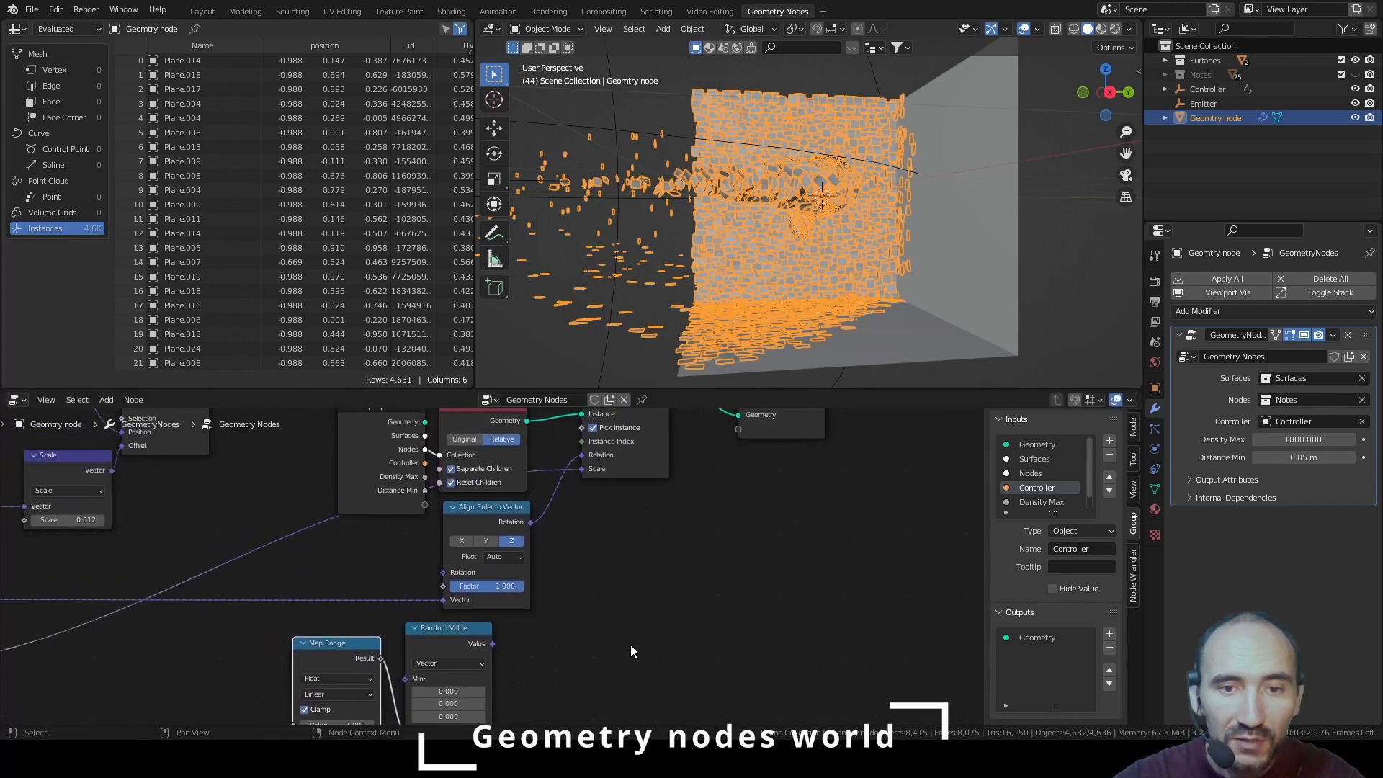
scroll(558, 573, "down", 1)
left_click_drag(478, 516, 473, 516)
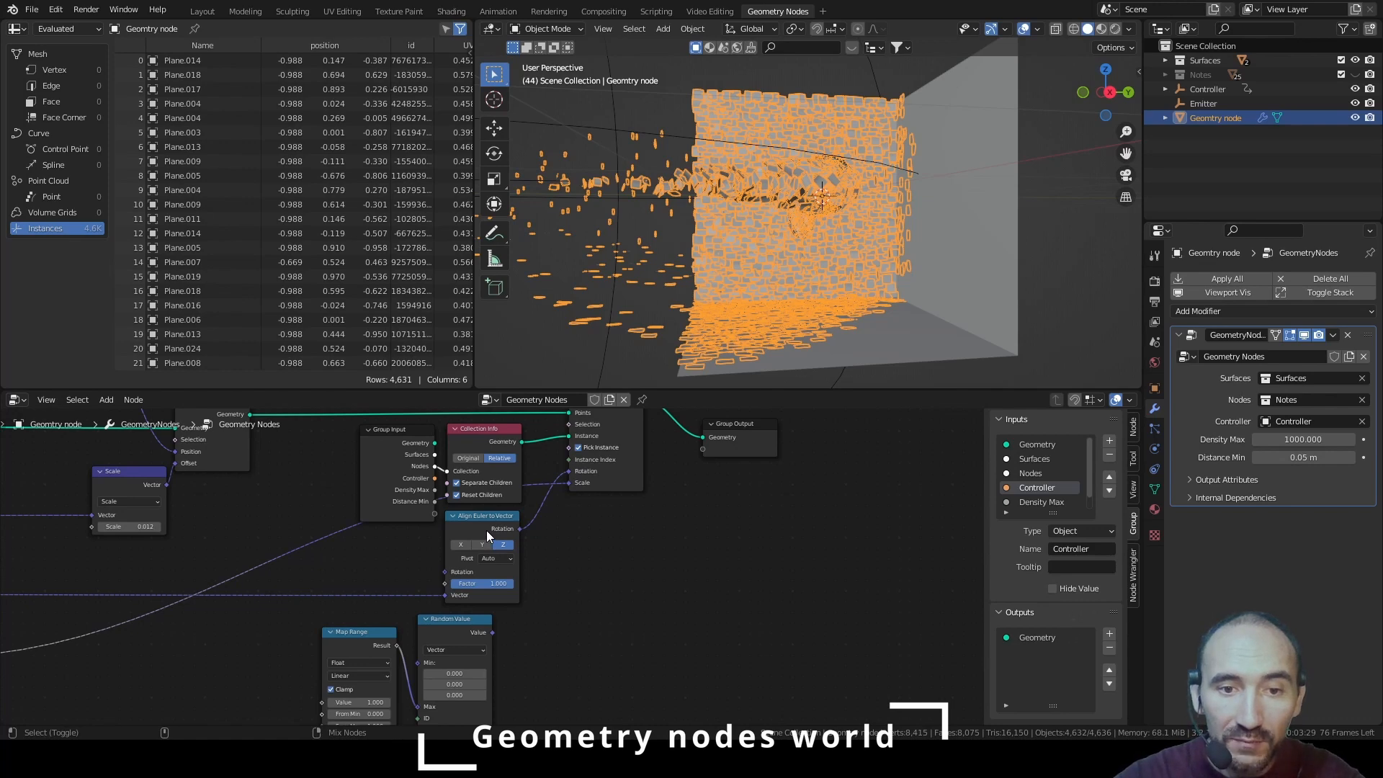
right_click_drag(486, 530, 468, 642, "ctrl+shift")
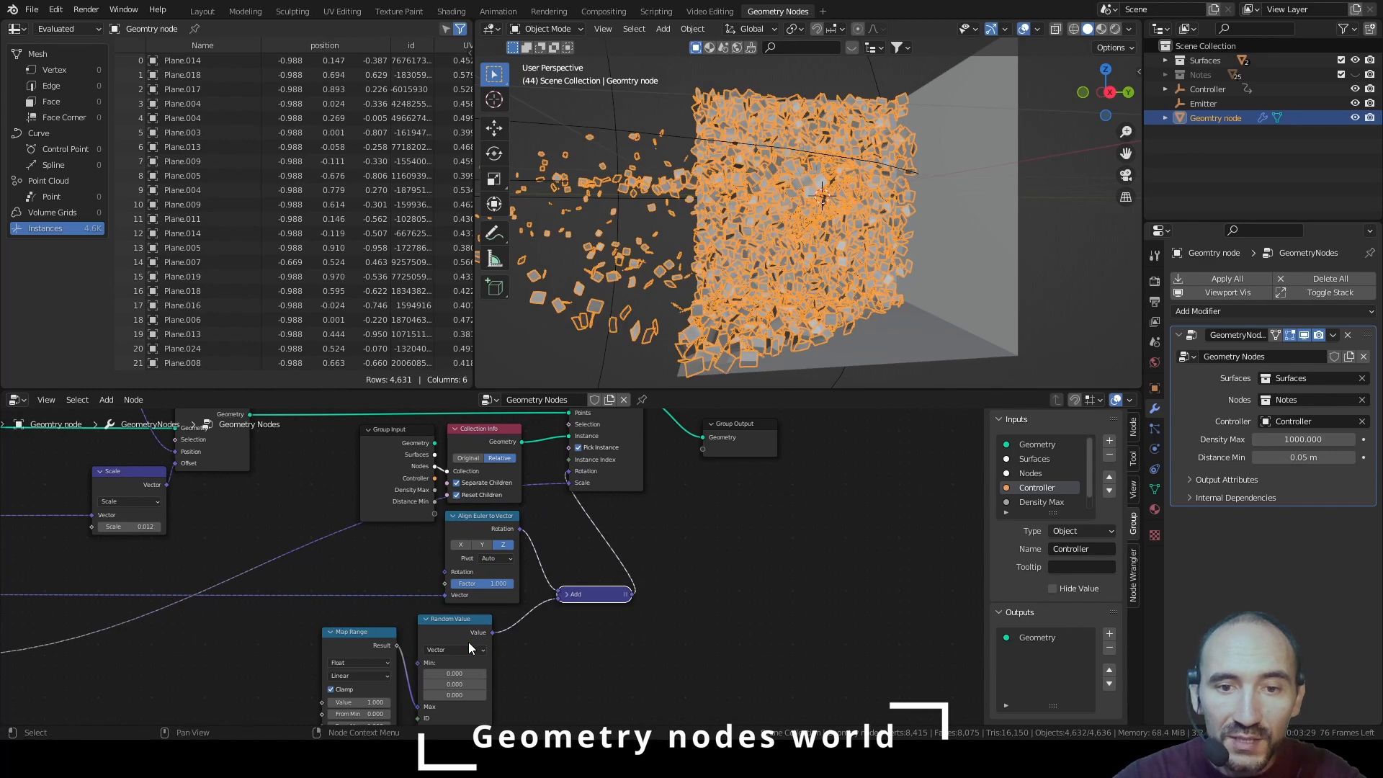
Move the Instance on Points and Group Output nodes further right to make room for the Add node
scroll(699, 483, "down", 2)
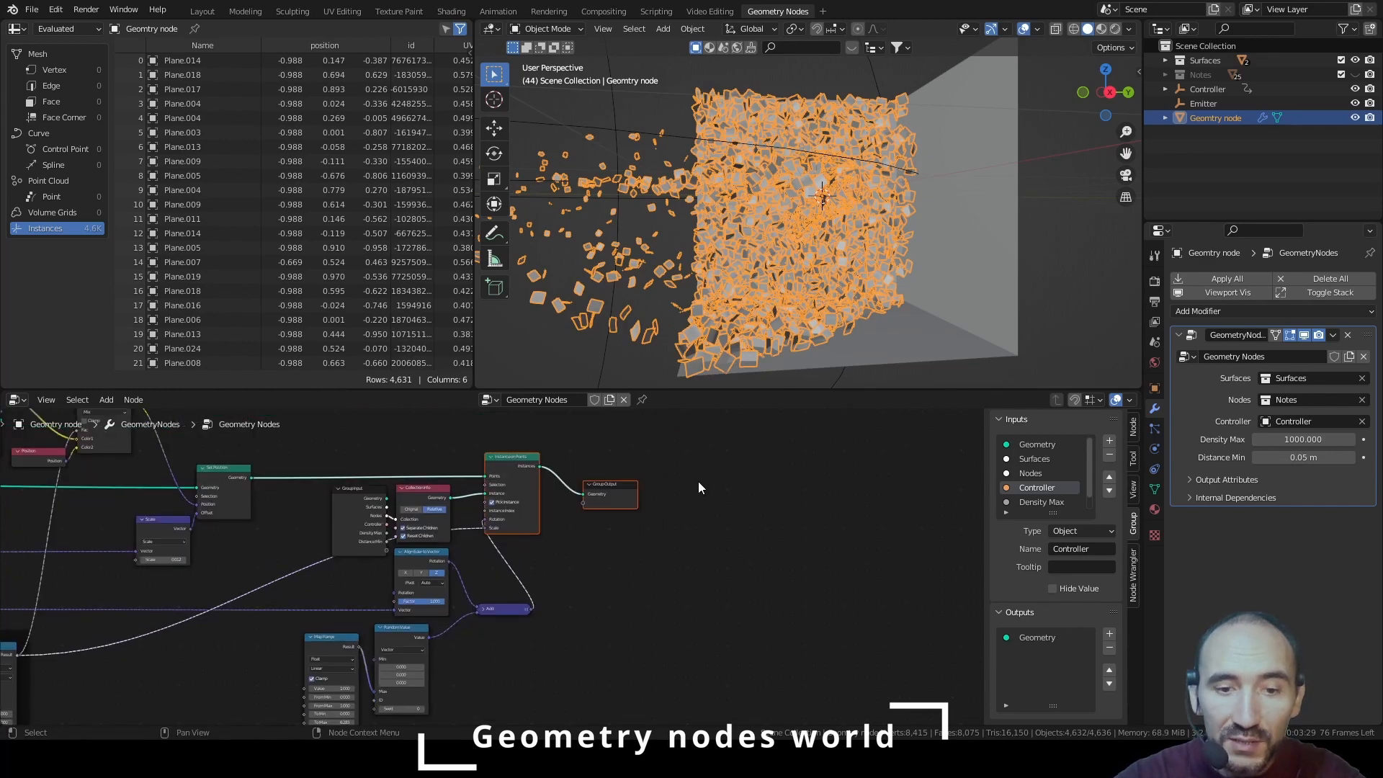
key("g")
left_click(847, 475)
Set the new Map Range node's Value to 1.75 and compare the result with Clamp off and on again
scroll(654, 620, "up", 4)
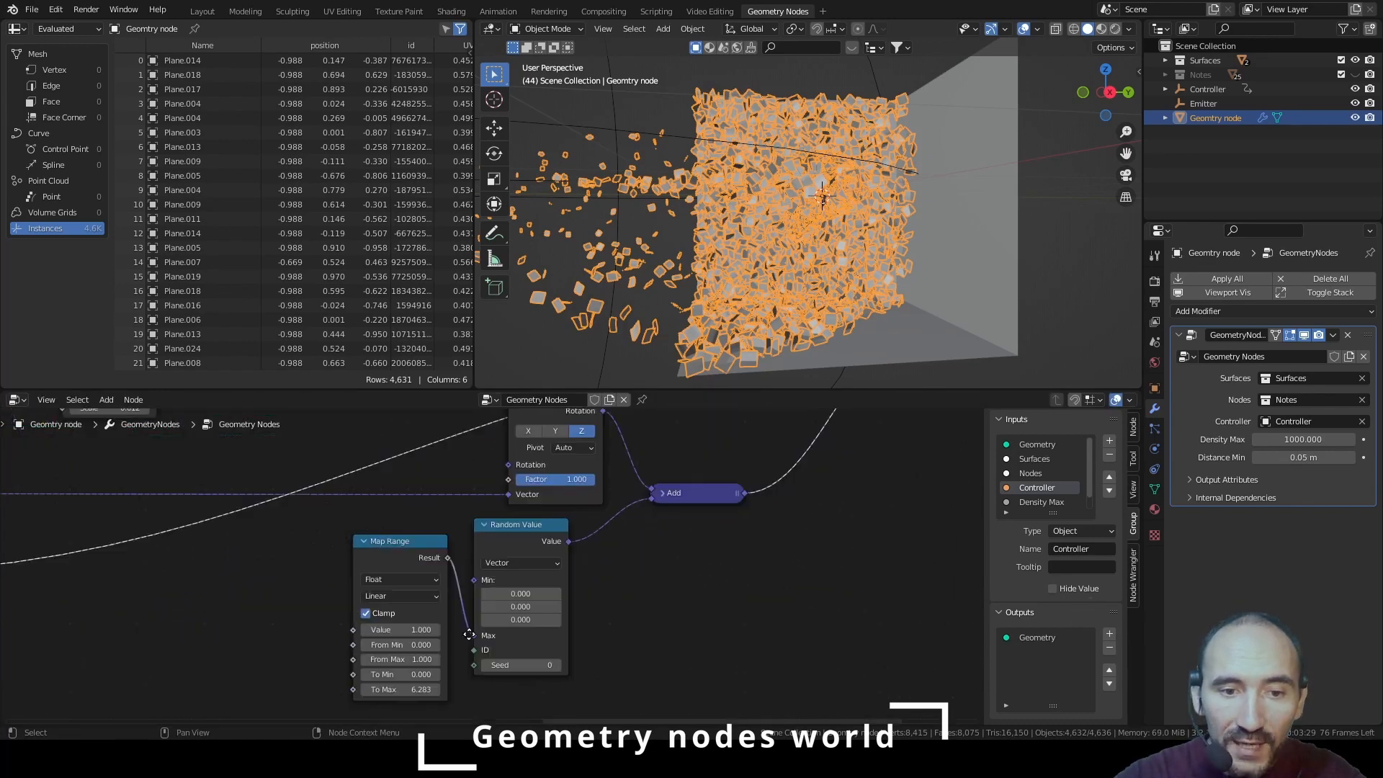
middle_click_drag(404, 576, 451, 526)
mouse_move(468, 600)
left_mouse_down()
mouse_move(414, 599)
mouse_move(472, 599)
left_mouse_up()
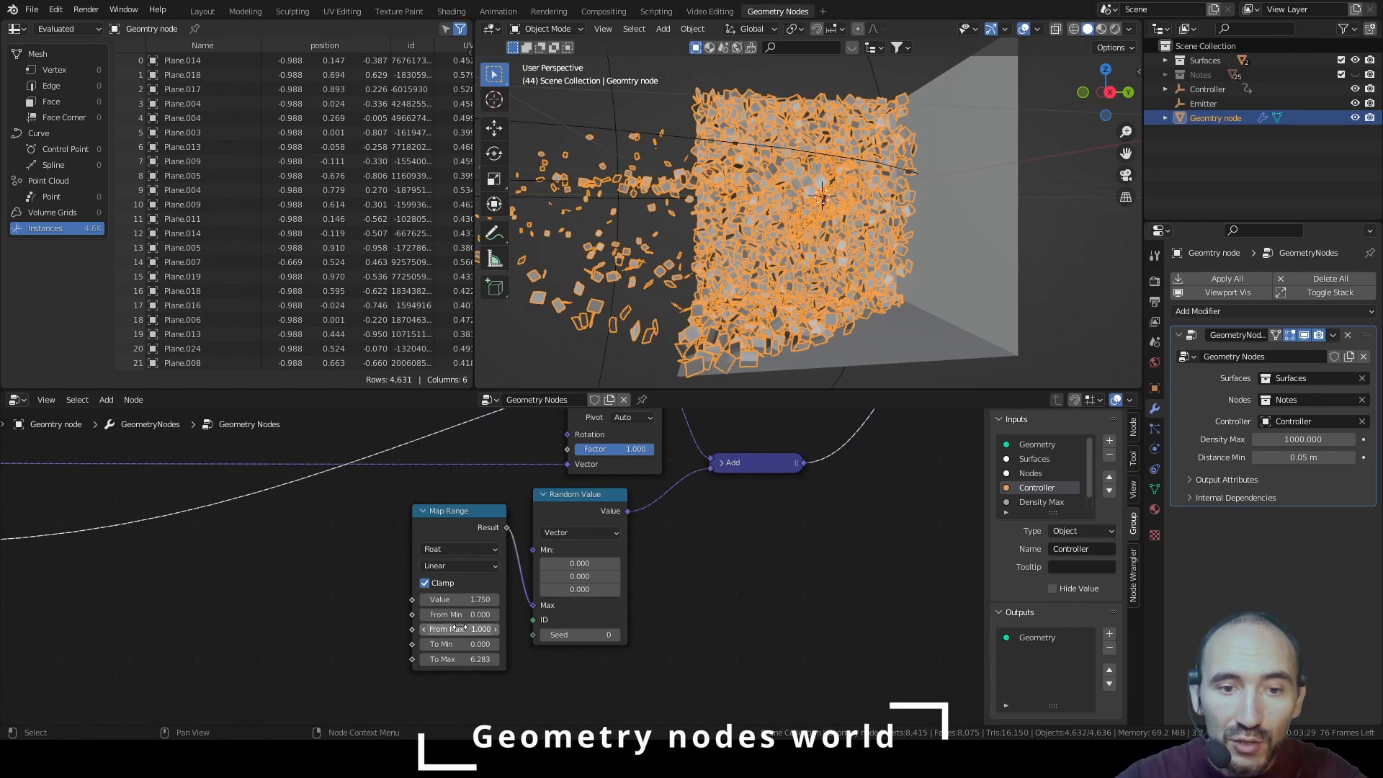
left_click(428, 582)
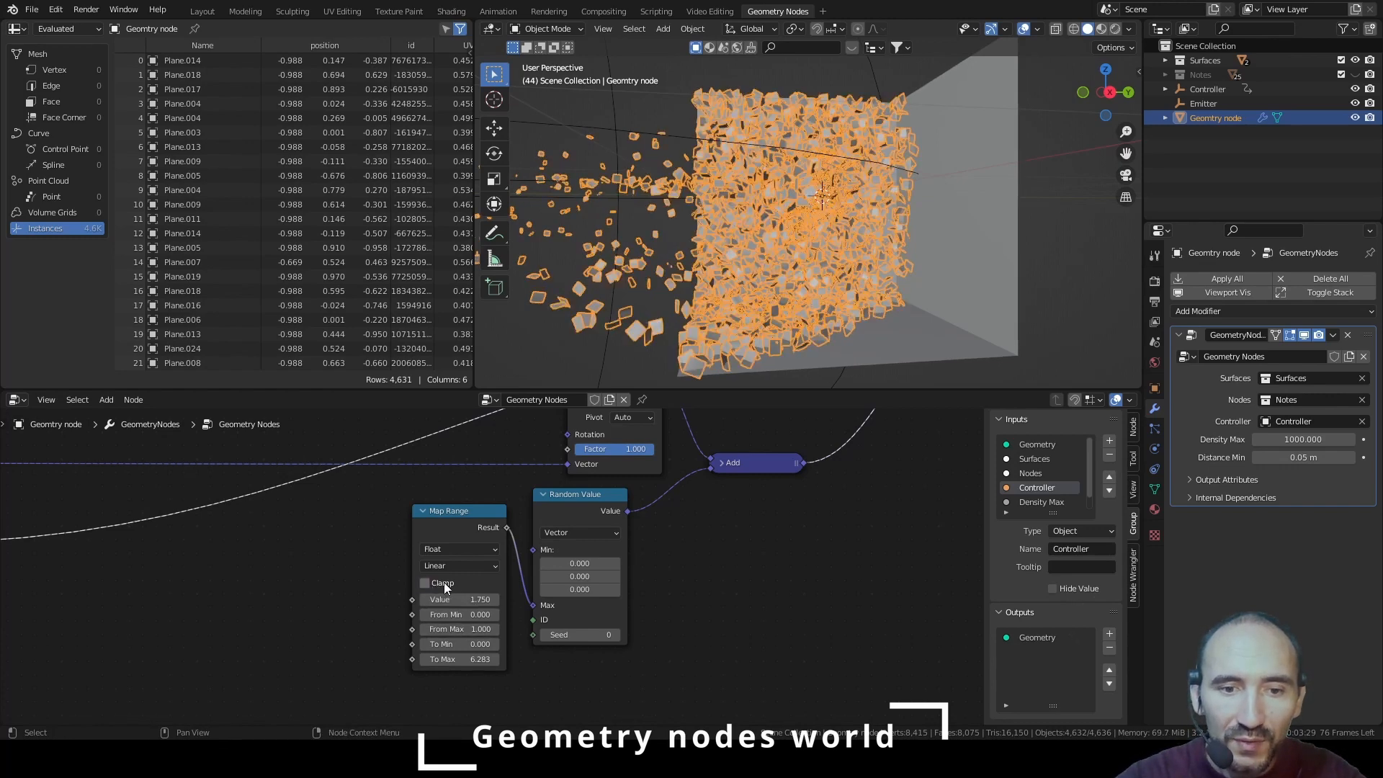
left_click(444, 582)
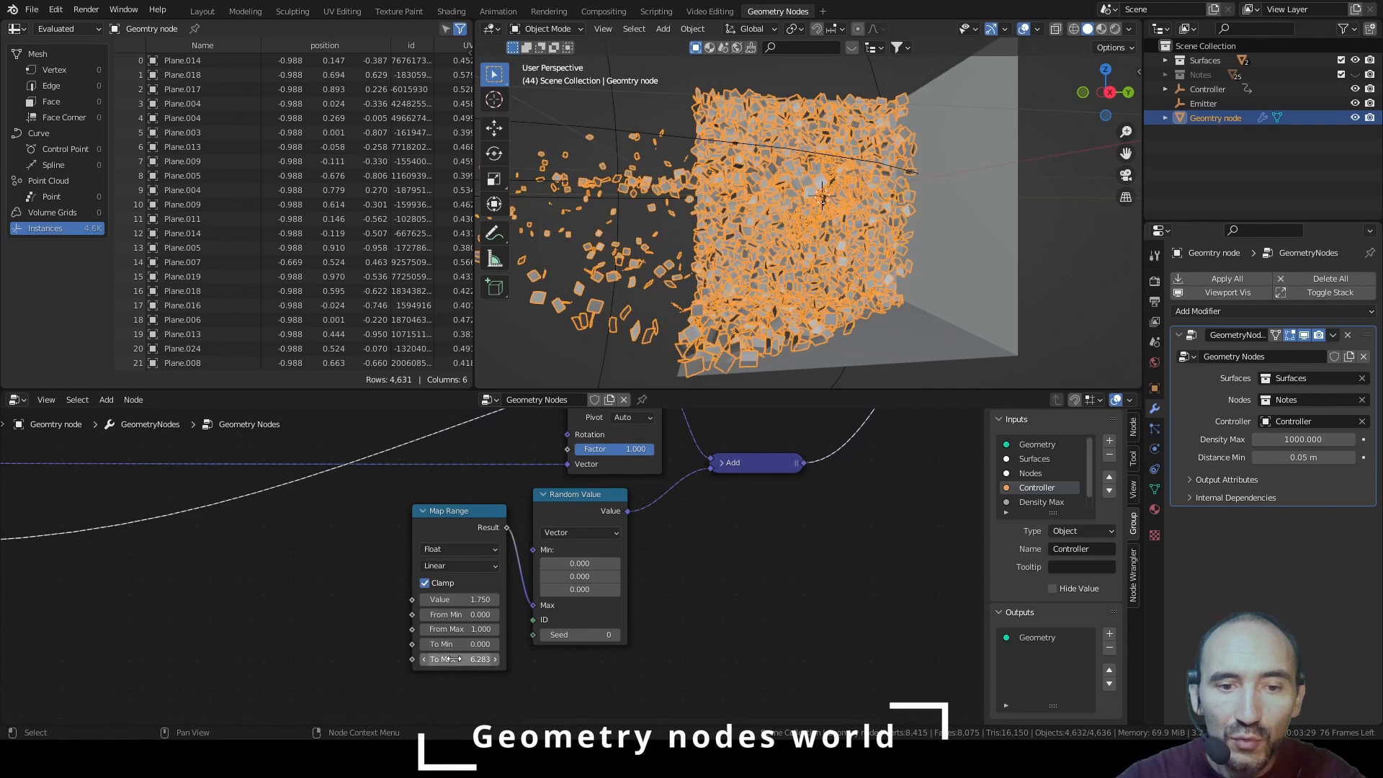
Set the new Map Range node's From Min to 1 and From Max to 0
left_click(461, 615)
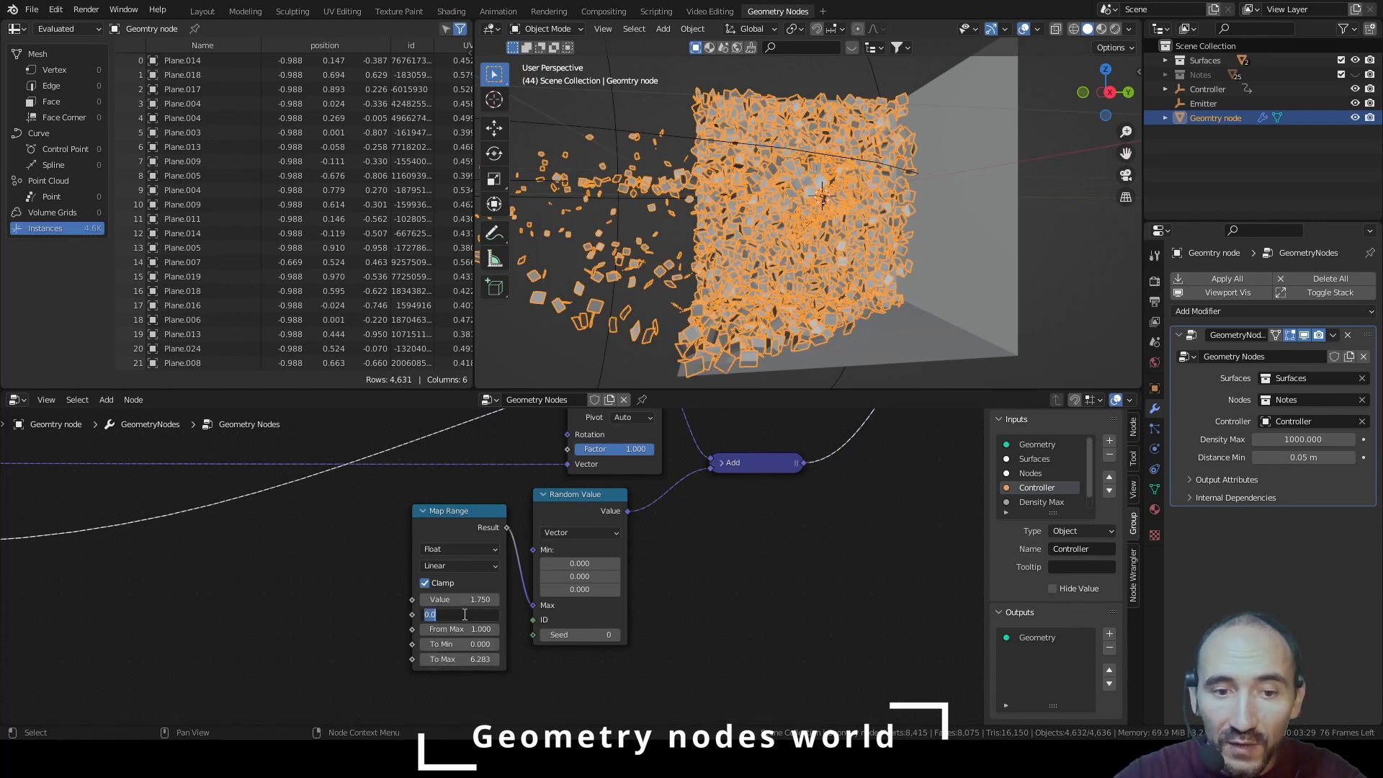
type("1")
key("Tab")
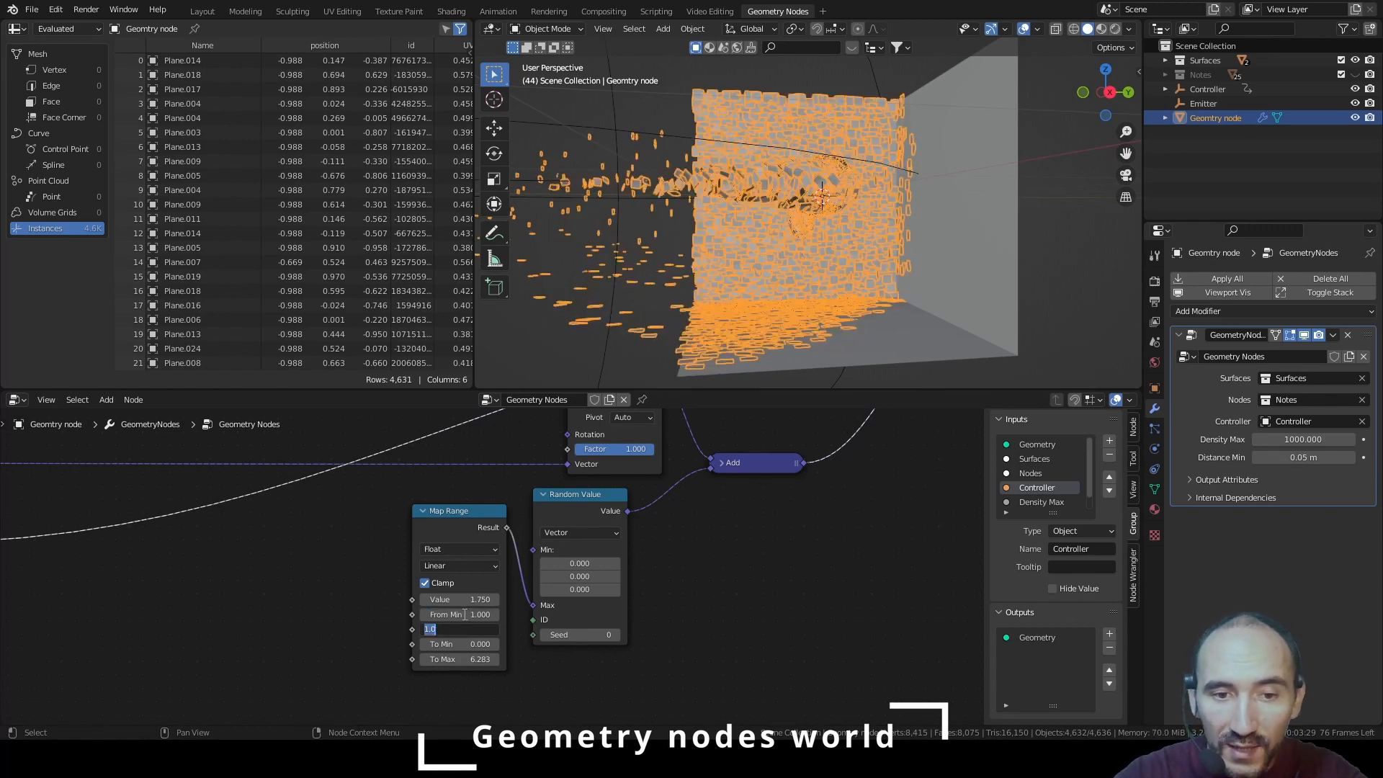
type("0")
key("Return")
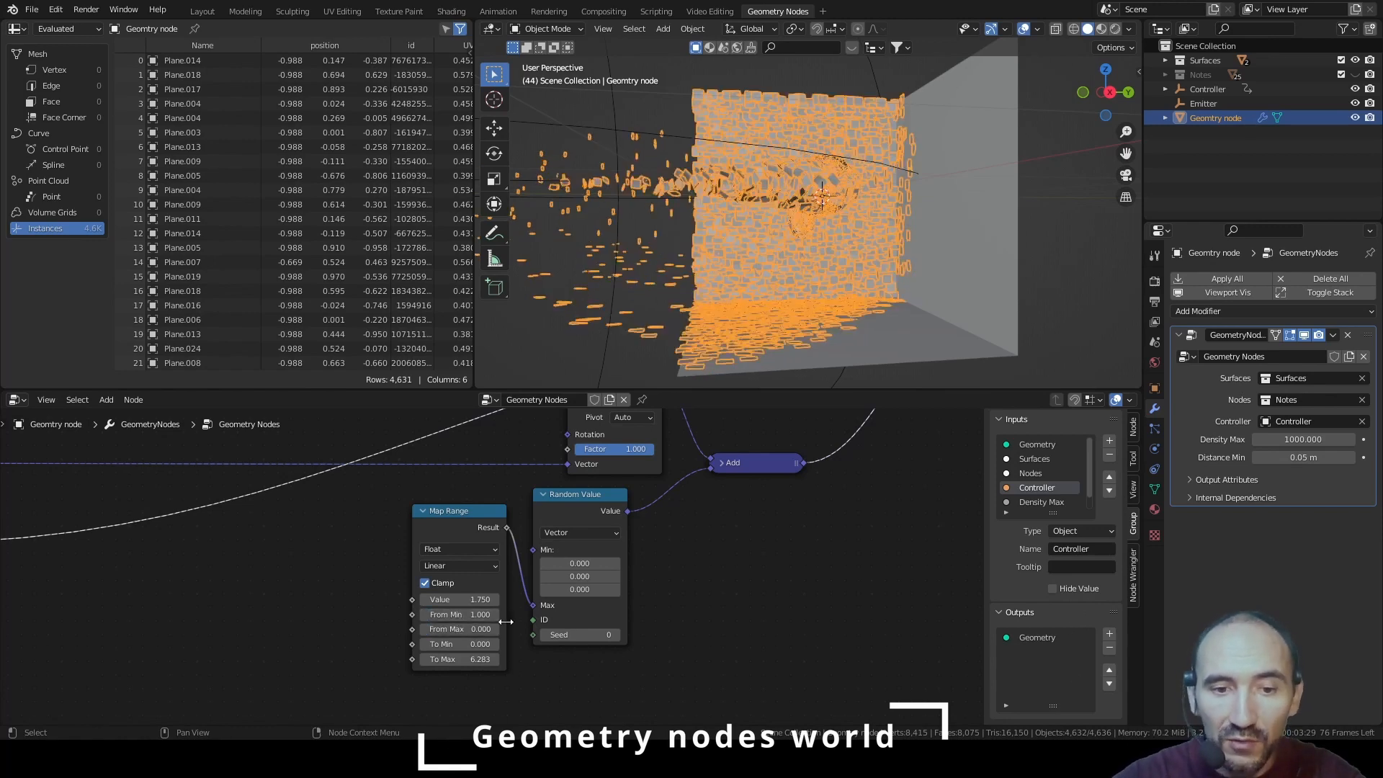
Connect the Controller falloff Map Range's Result to the rotation Map Range's Value and save the file
middle_click_drag(300, 593, 503, 608)
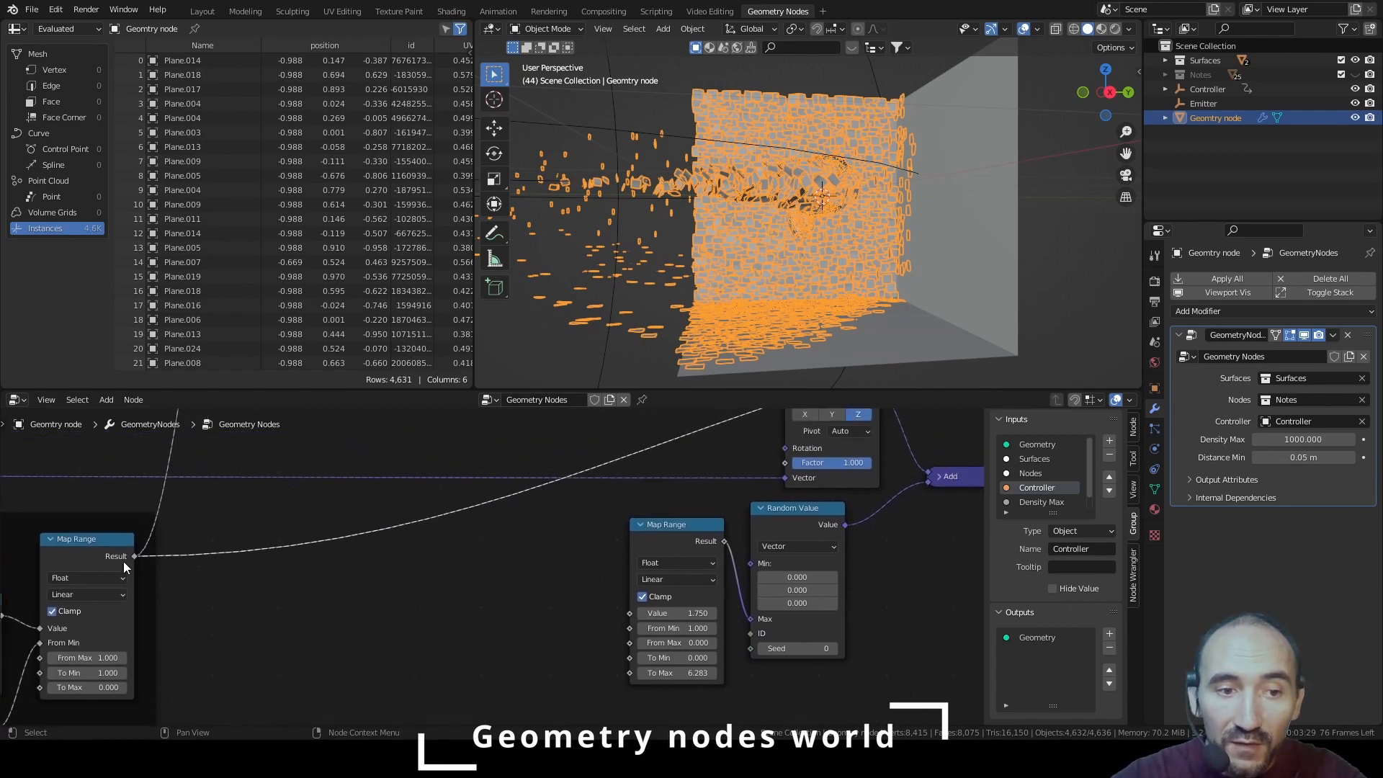
left_click_drag(134, 556, 629, 613)
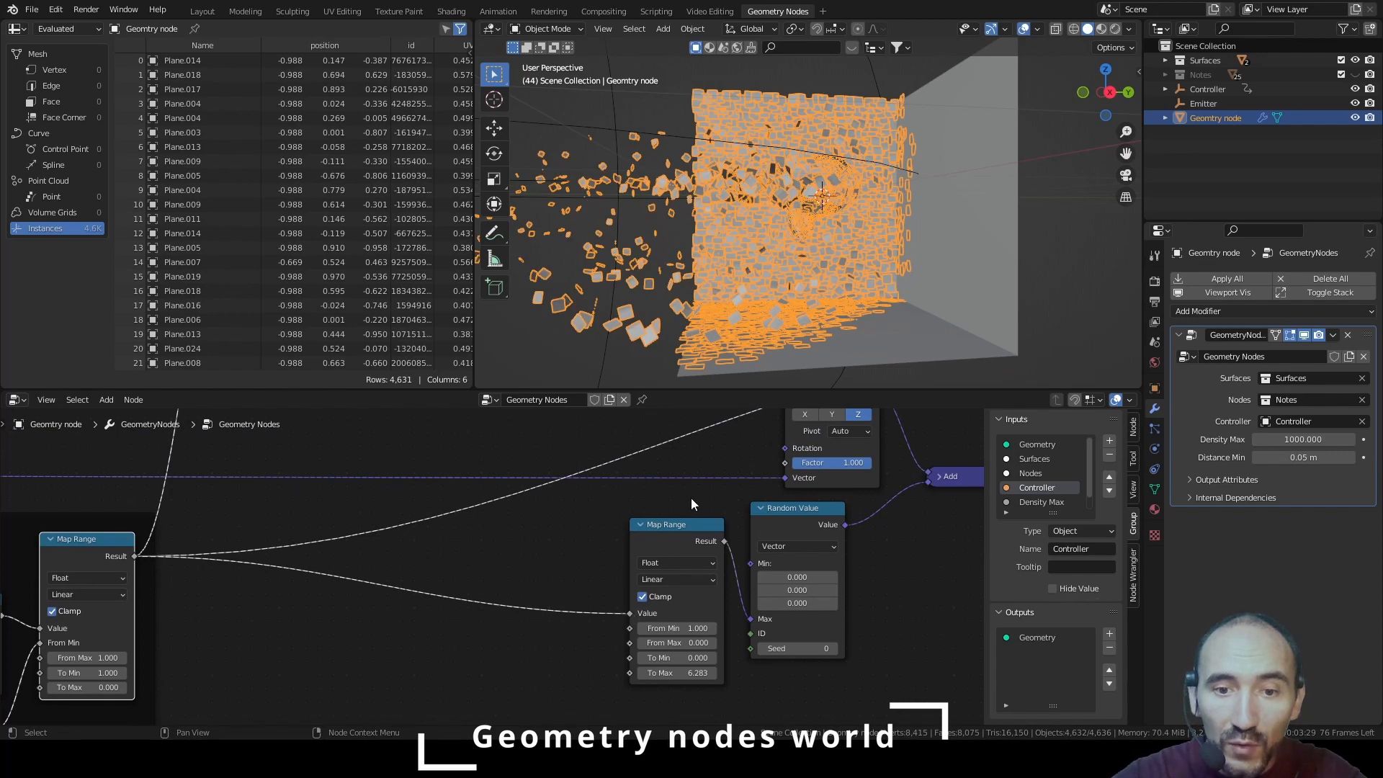
middle_click_drag(690, 499, 658, 470)
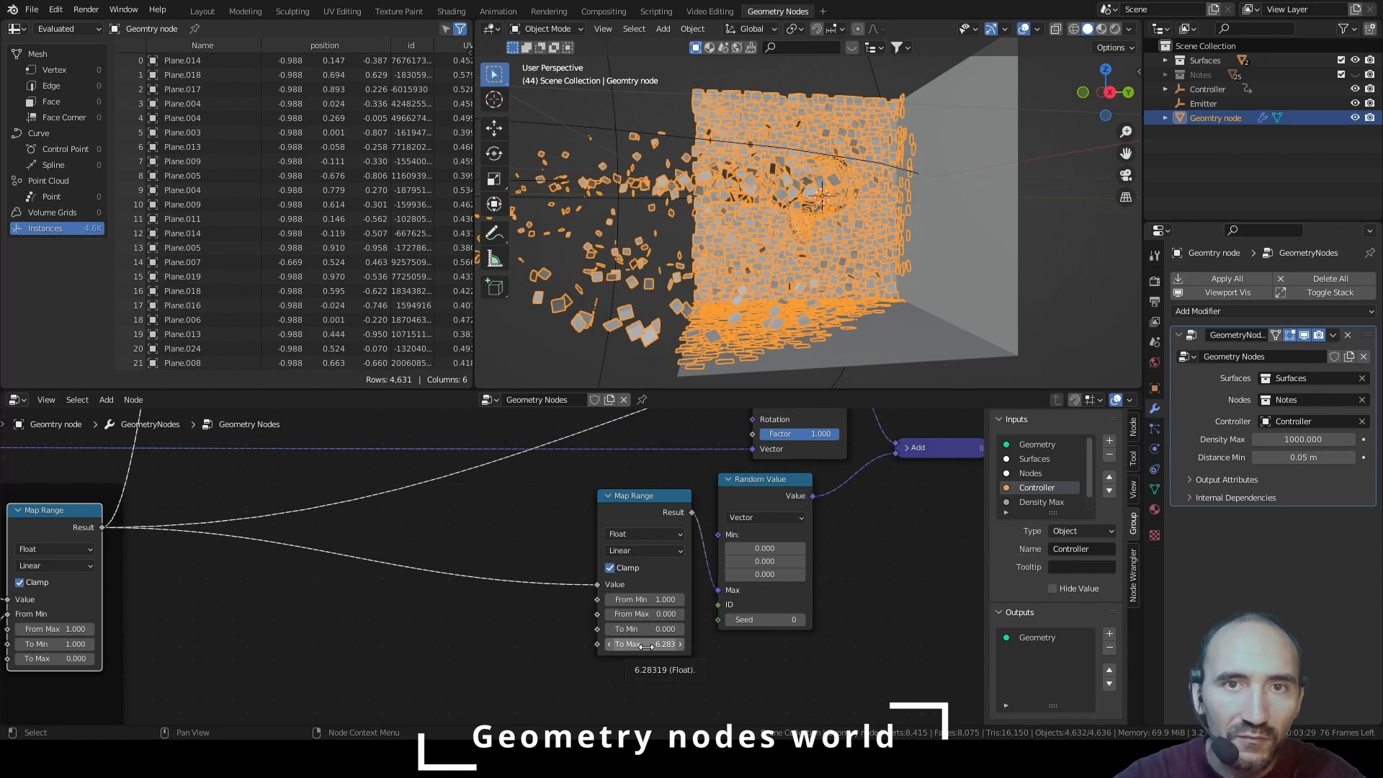
middle_click_drag(659, 279, 683, 285)
key("ctrl+s")
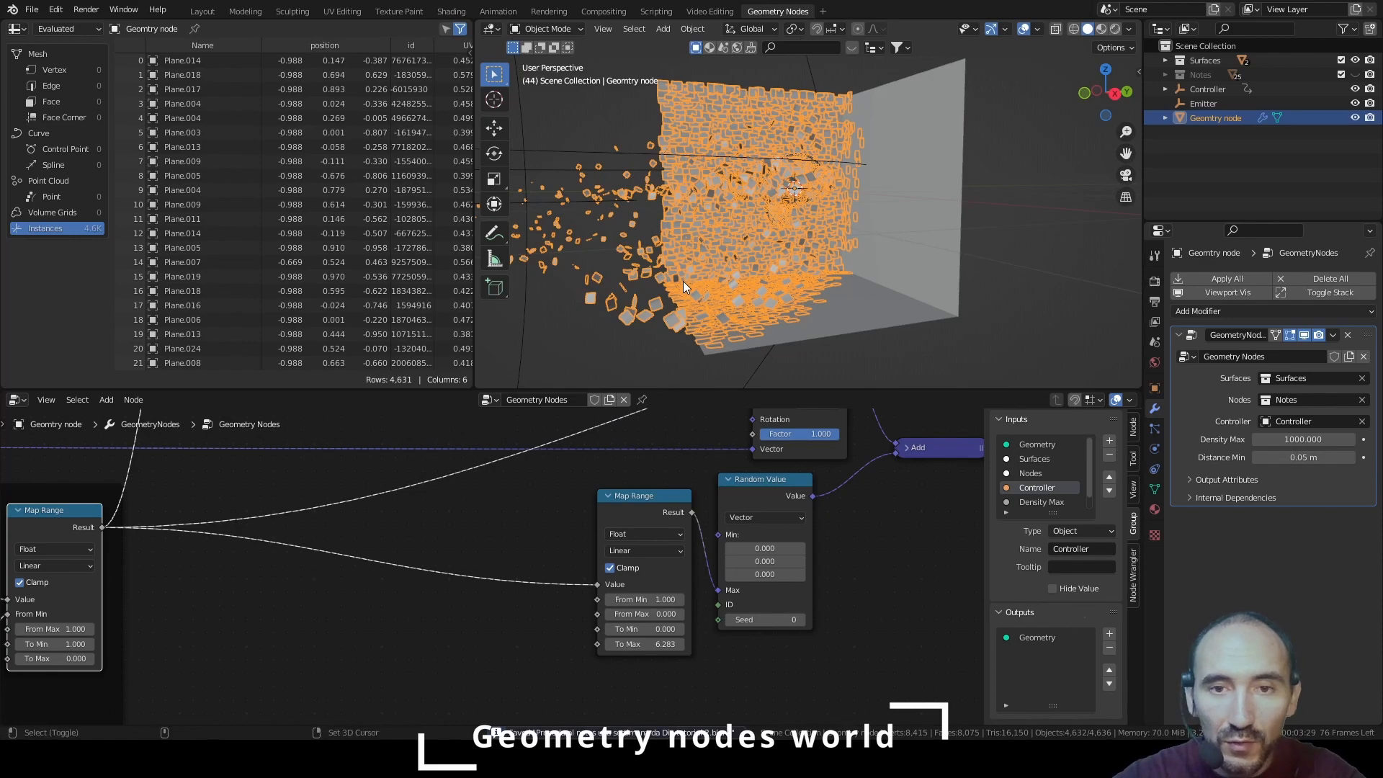
Play the animation and examine the rotating plane instances in the Layout workspace
key("space")
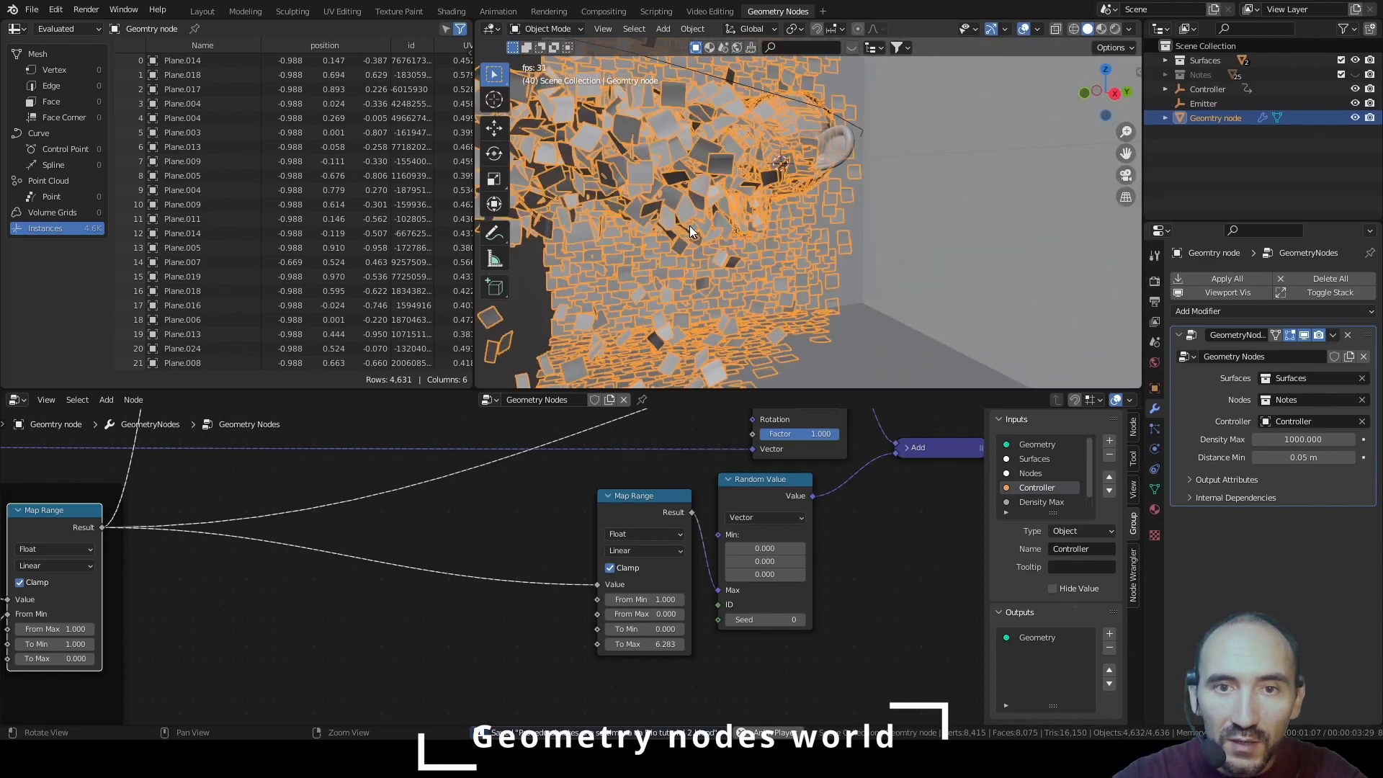
scroll(693, 225, "up", 4)
mouse_move(699, 225)
middle_mouse_down()
mouse_move(716, 225)
mouse_move(704, 245)
middle_mouse_up()
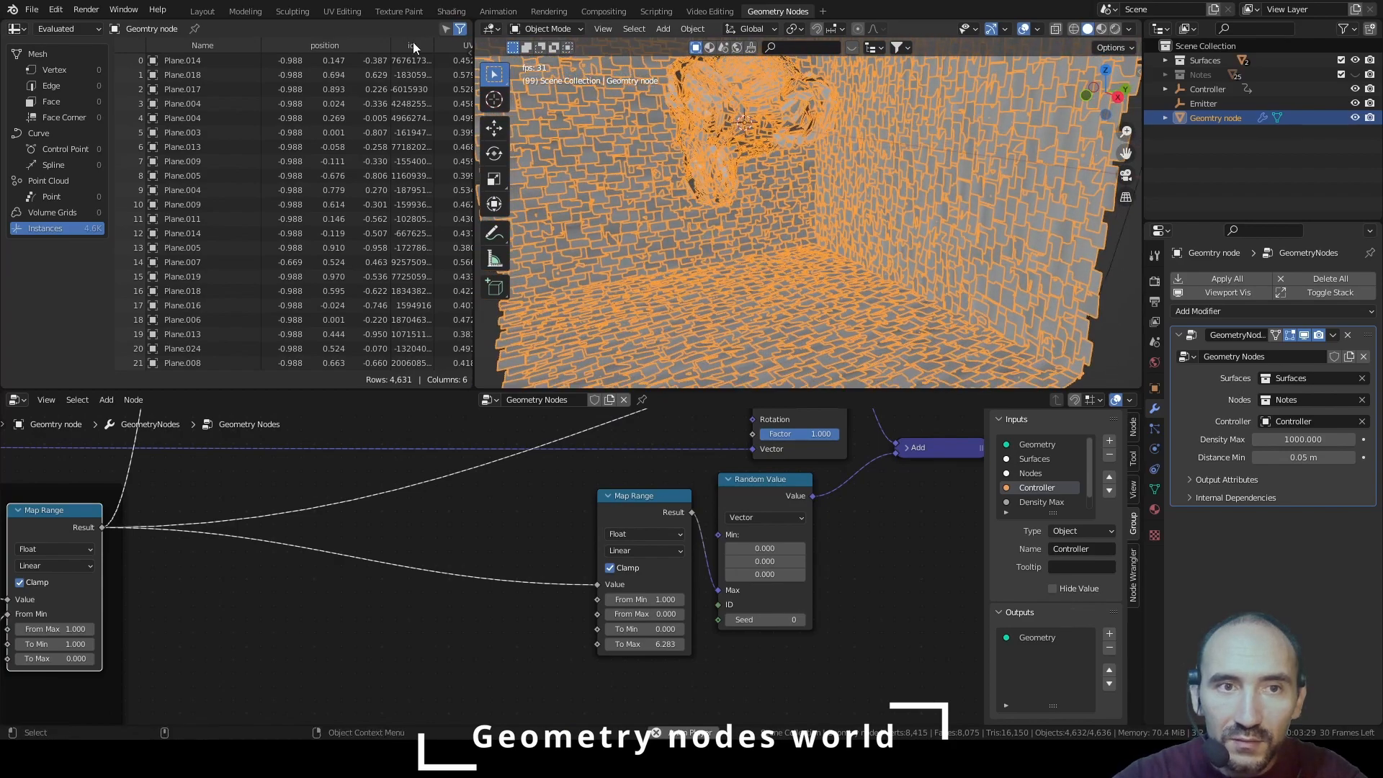
left_click(205, 14)
scroll(605, 248, "down", 3)
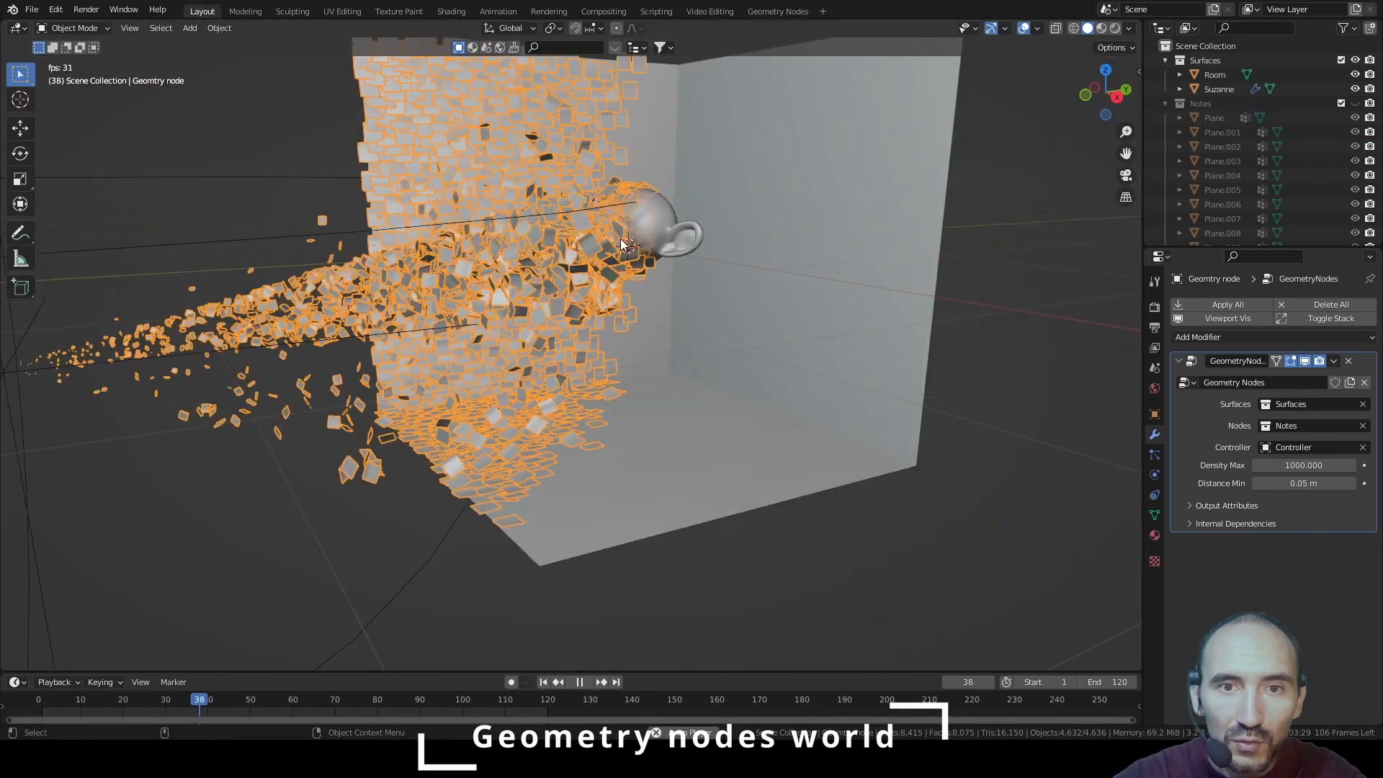
middle_click_drag(606, 261, 586, 307)
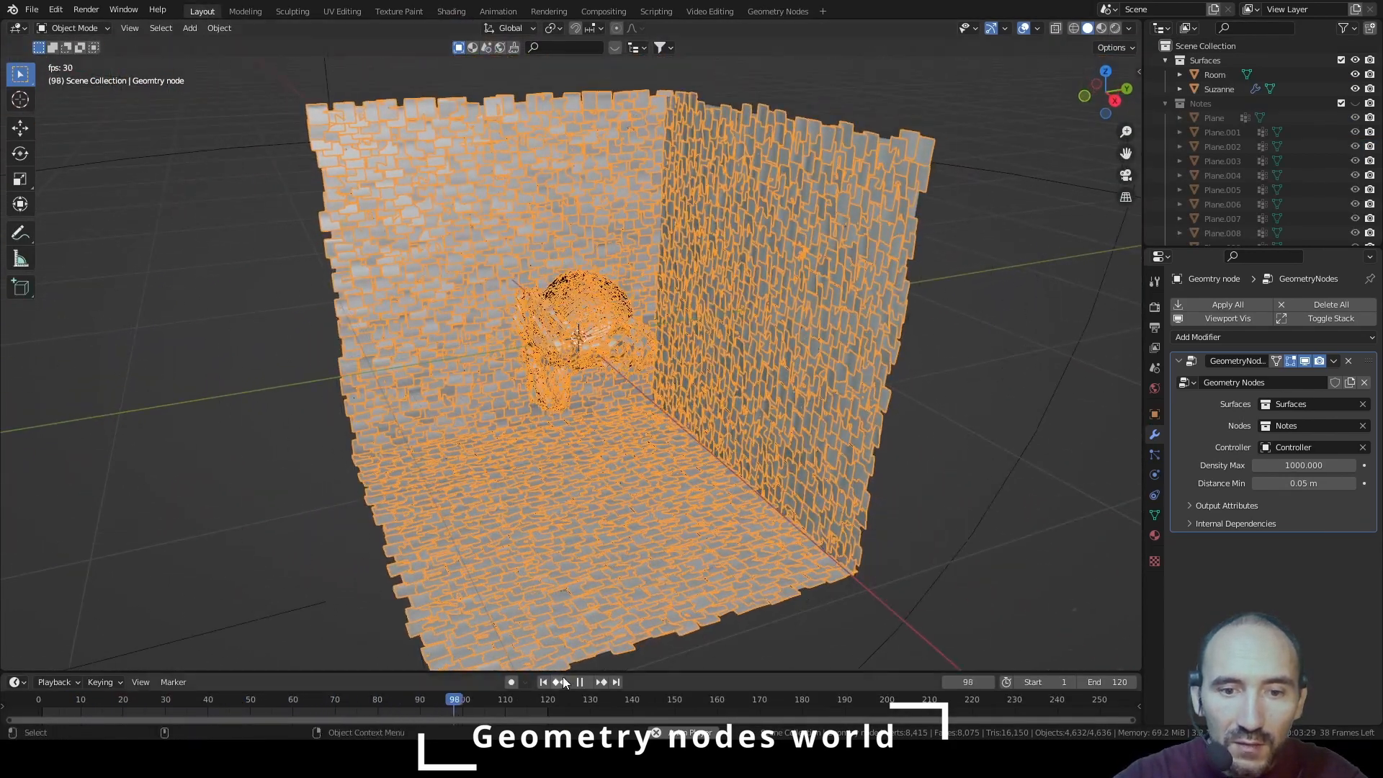
Rewind and replay the animation, pausing at frame 28 to examine the instances flying toward the room up close
key("space")
left_click_drag(493, 695, 120, 695)
key("space")
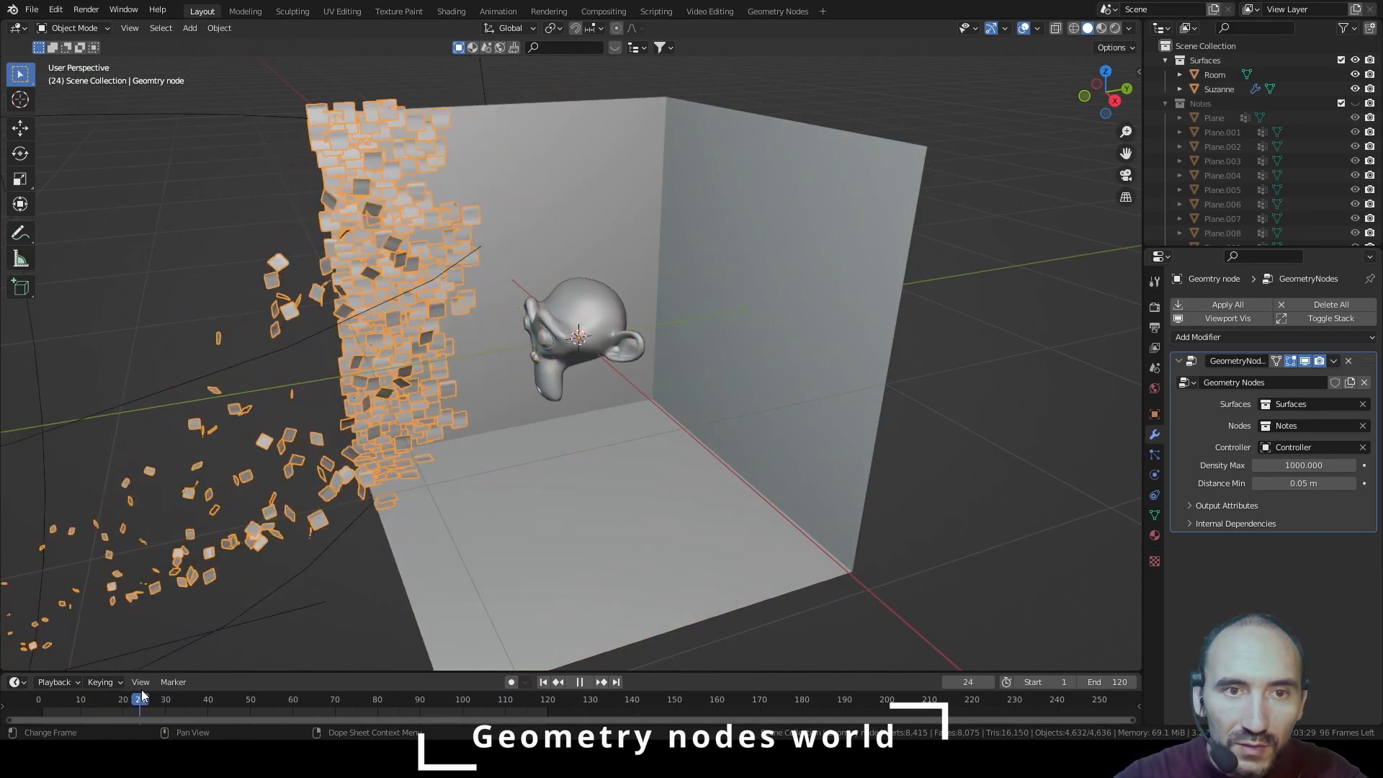
key("space")
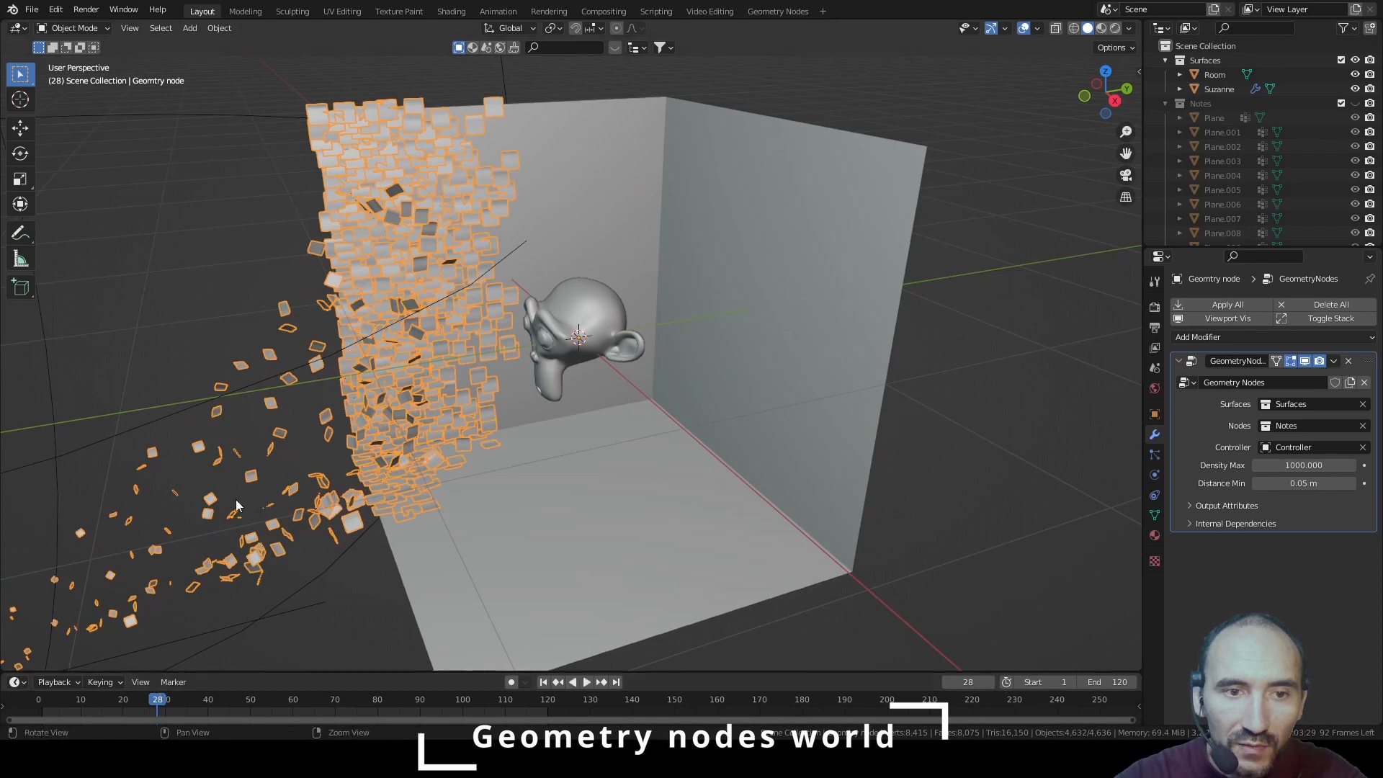
middle_click_drag(267, 459, 486, 331, "shift")
scroll(489, 316, "up", 4)
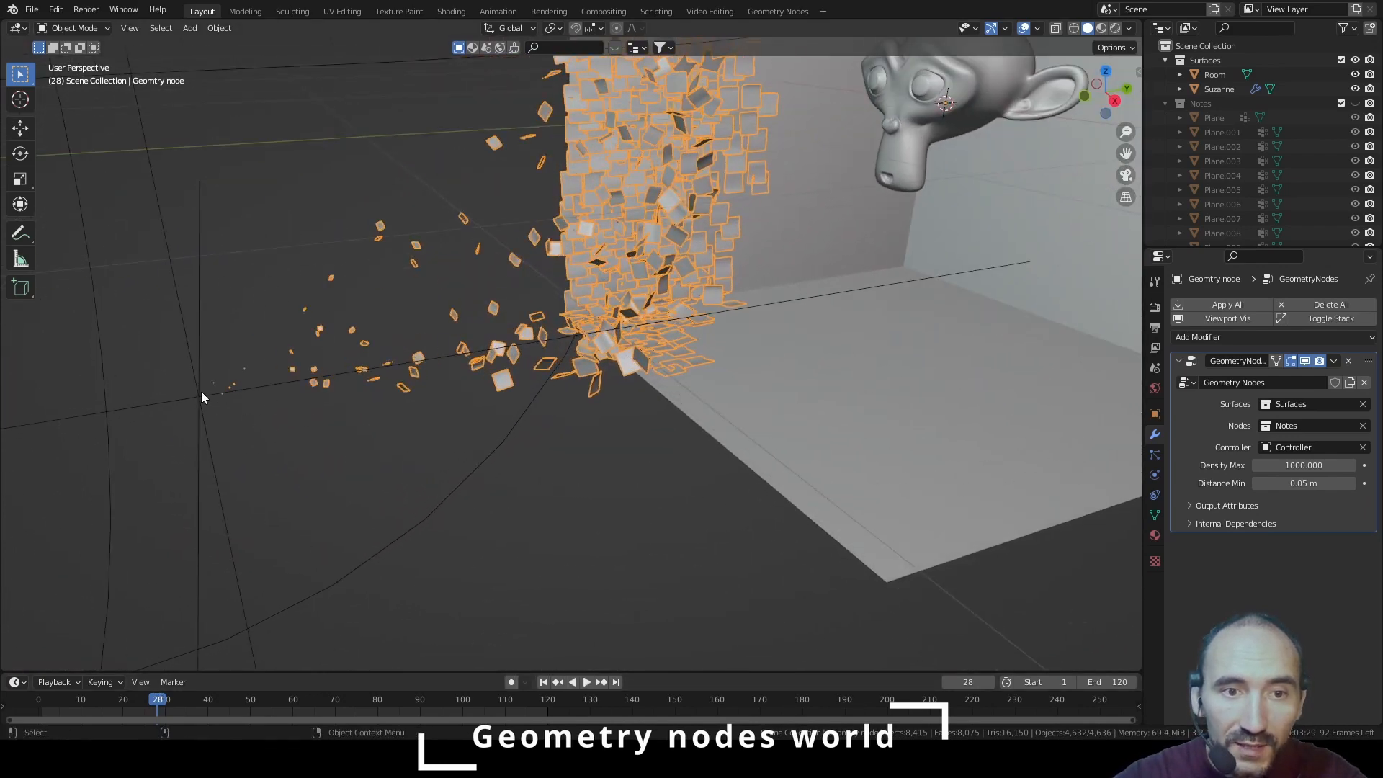
middle_click_drag(205, 404, 425, 377)
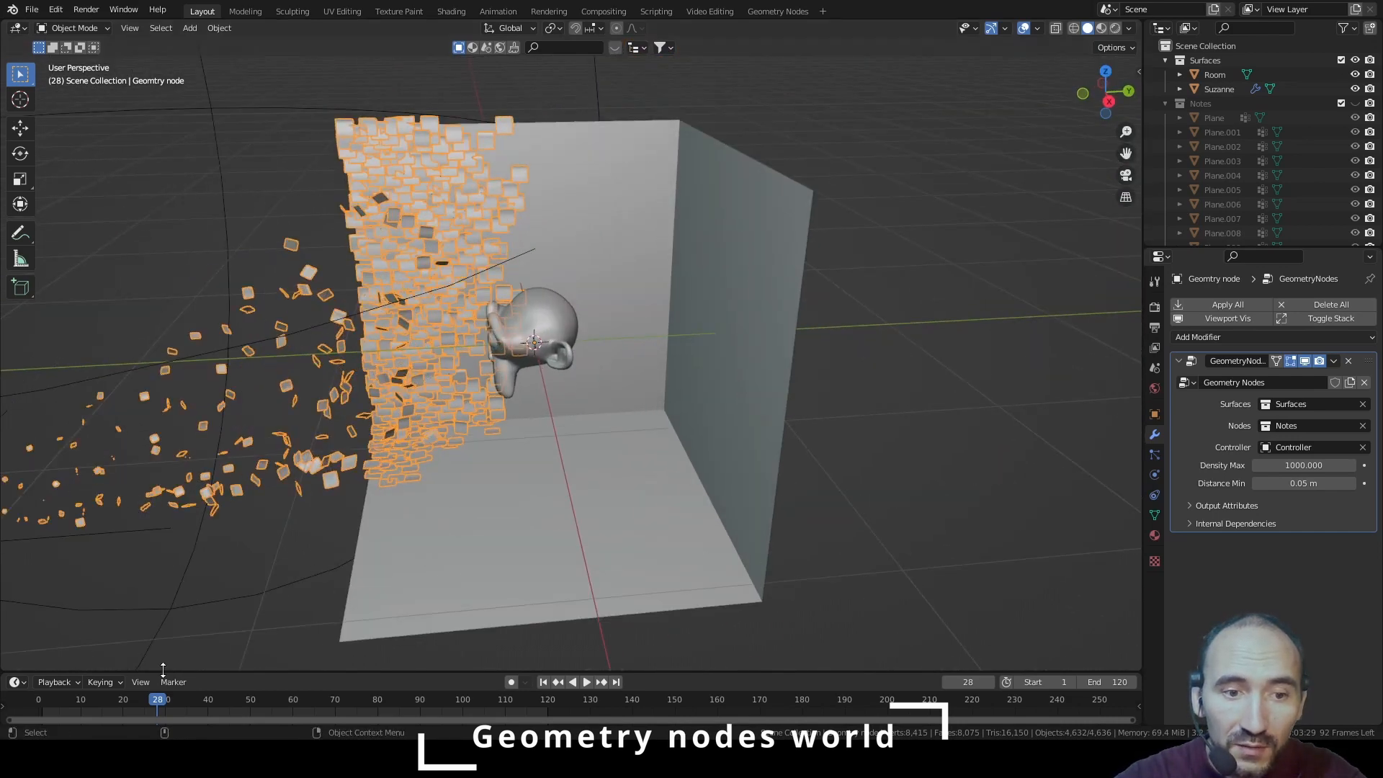
Move the animation to frame 66 and examine the Controller's extent around the room by selecting it, then reselect the geometry nodes object
key("space")
left_click_drag(172, 697, 318, 698)
scroll(401, 527, "down", 5)
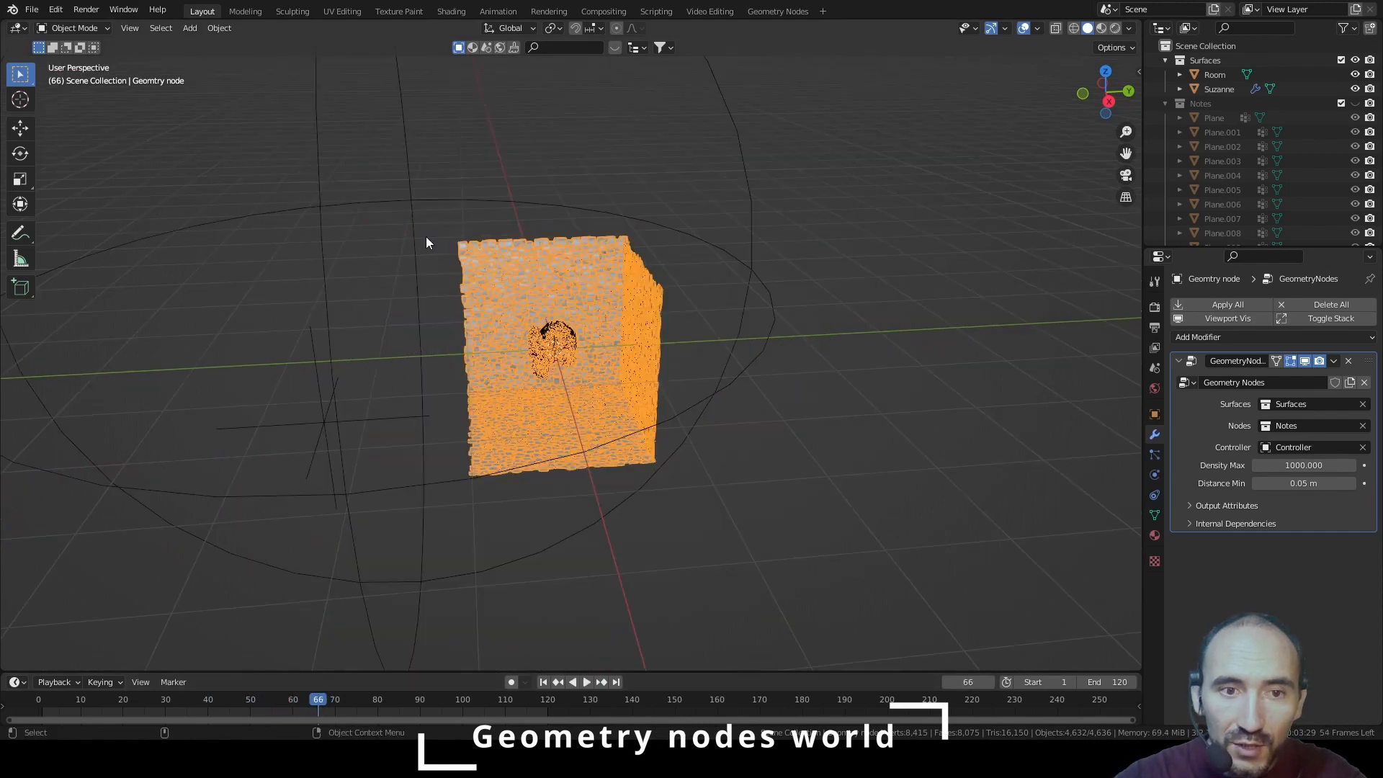
middle_click_drag(401, 526, 473, 457)
left_click(192, 266)
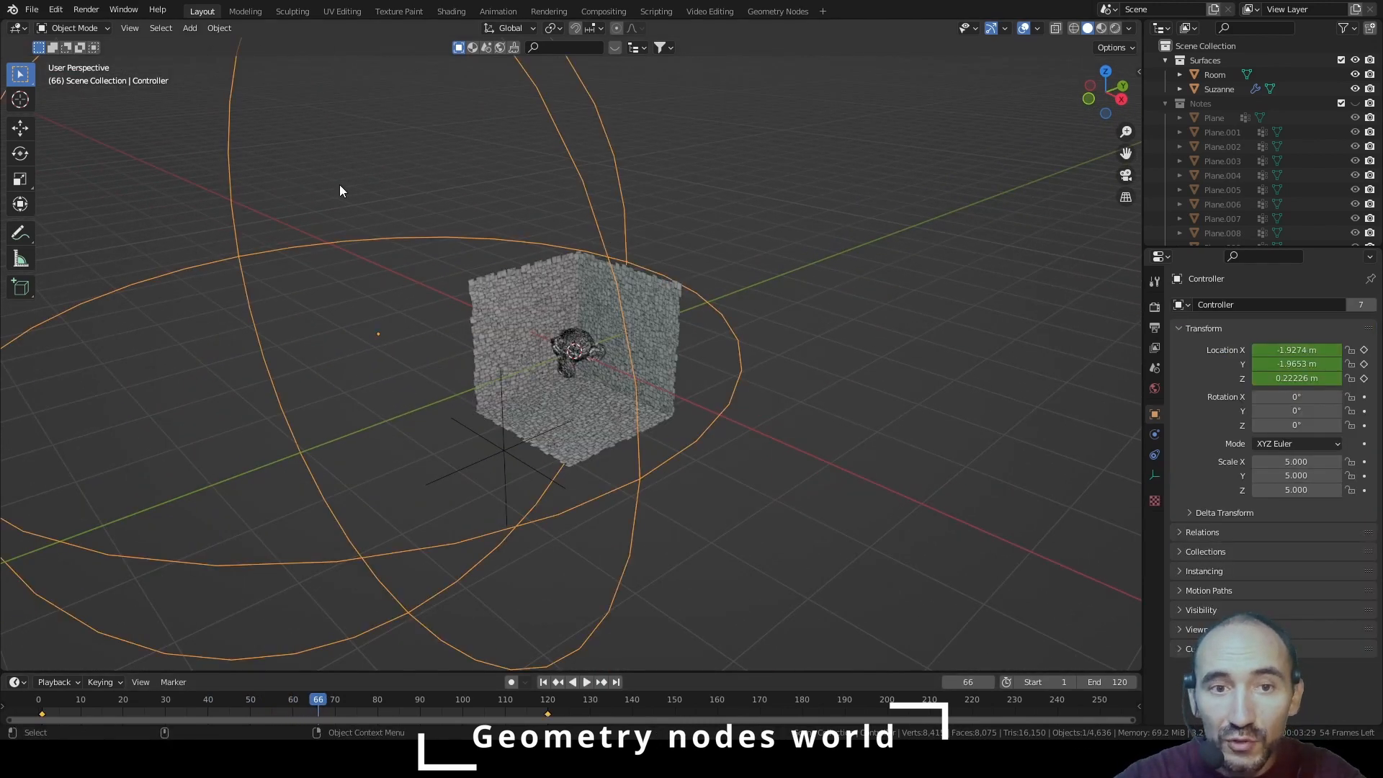
left_click(494, 456)
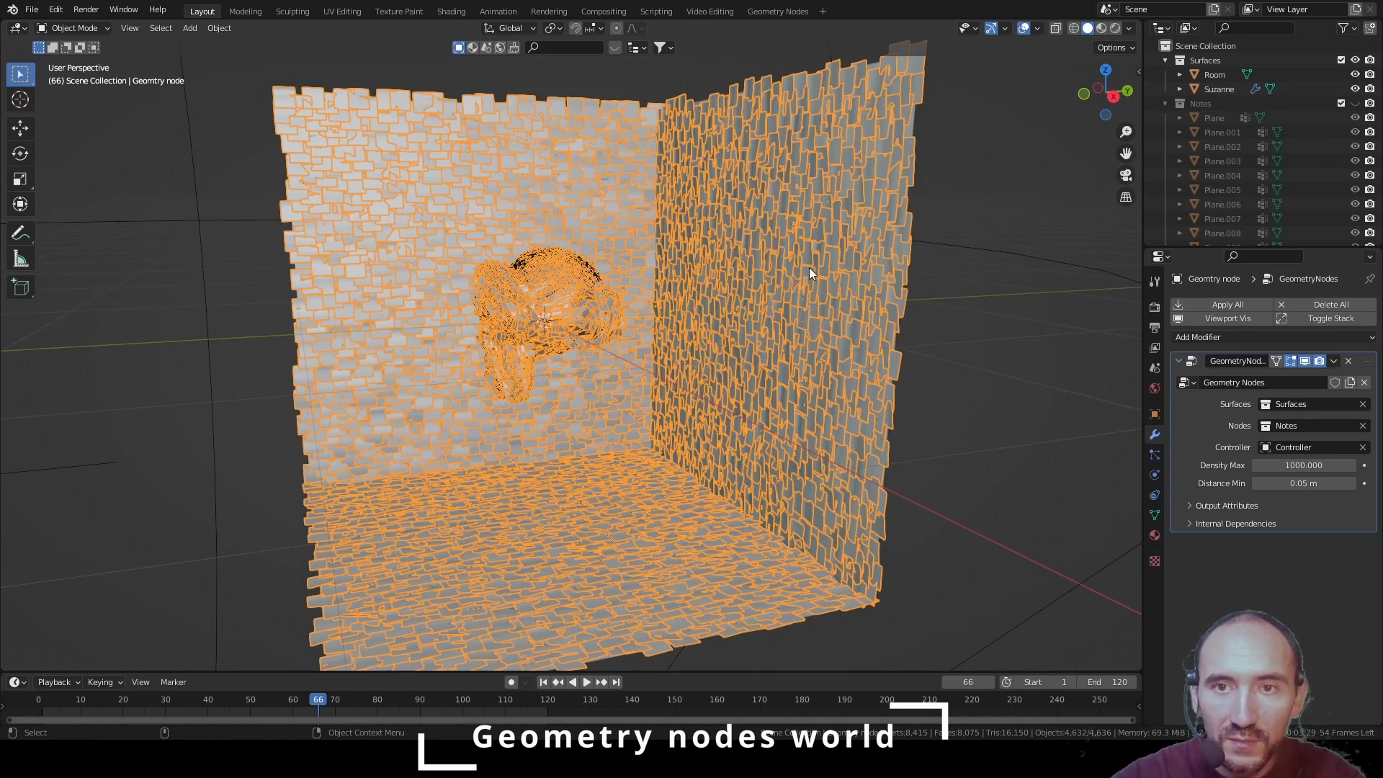
In the Geometry Nodes workspace, duplicate the Controller falloff's Group Input node and place it beside the Emitter's Object Info node
left_click(781, 12)
middle_click_drag(559, 537, 512, 553)
scroll(510, 552, "down", 10)
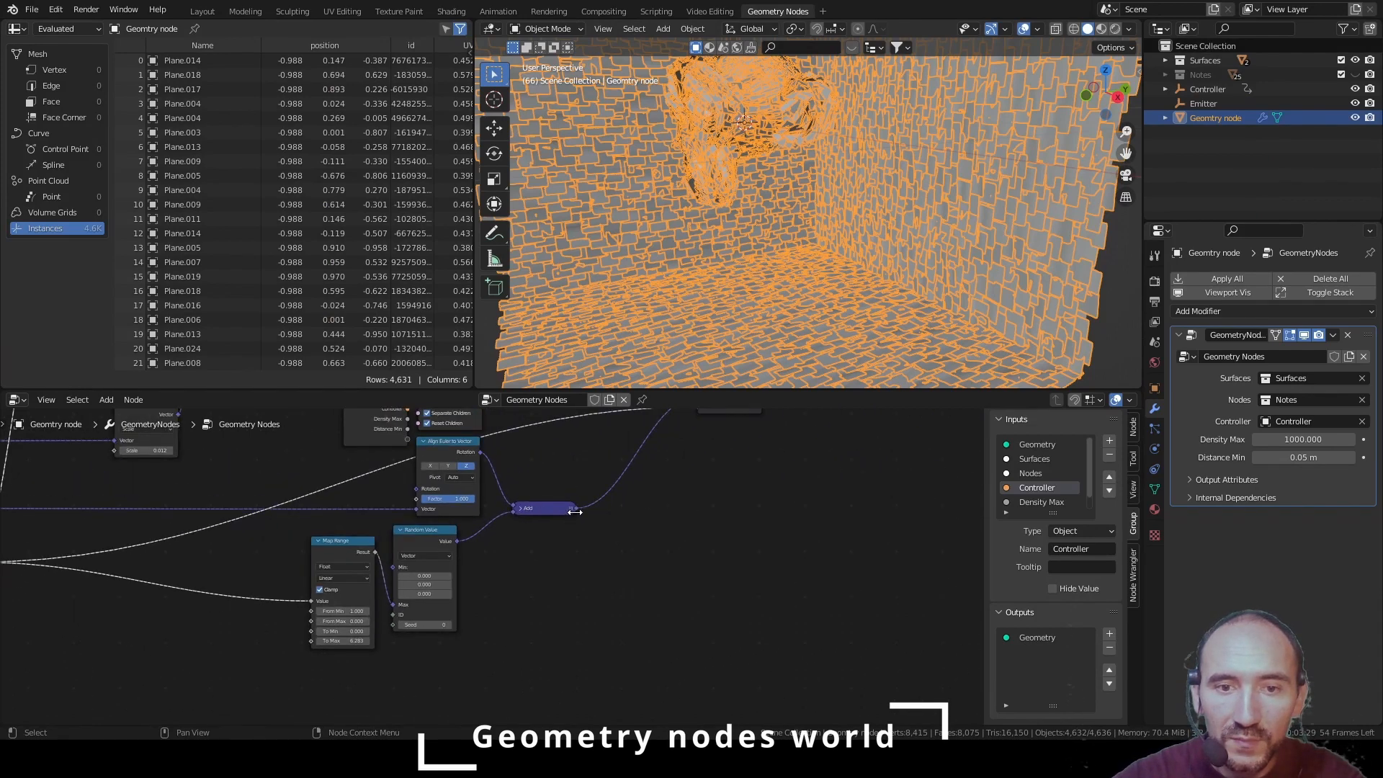
scroll(430, 467, "up", 5)
middle_click_drag(430, 467, 576, 568)
middle_click_drag(525, 588, 569, 533)
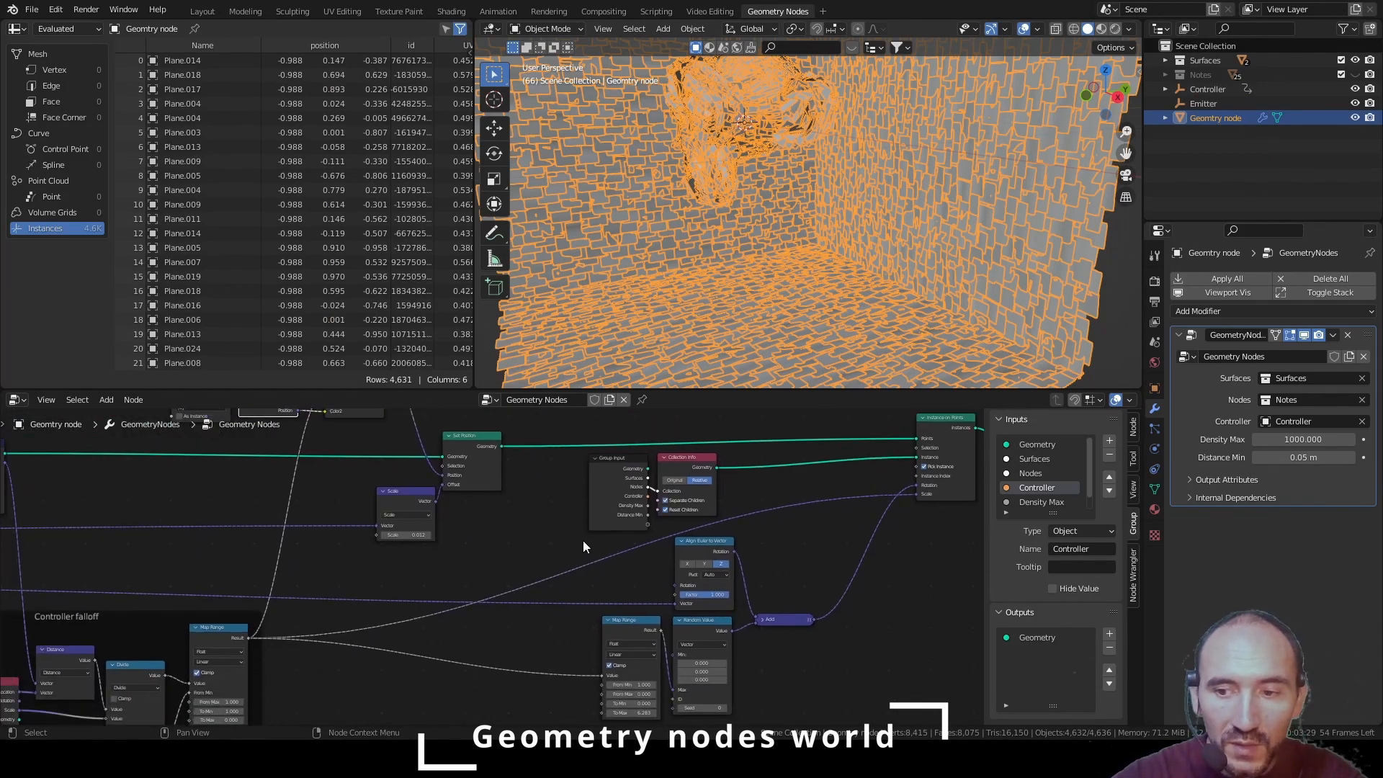
middle_click_drag(517, 537, 530, 562)
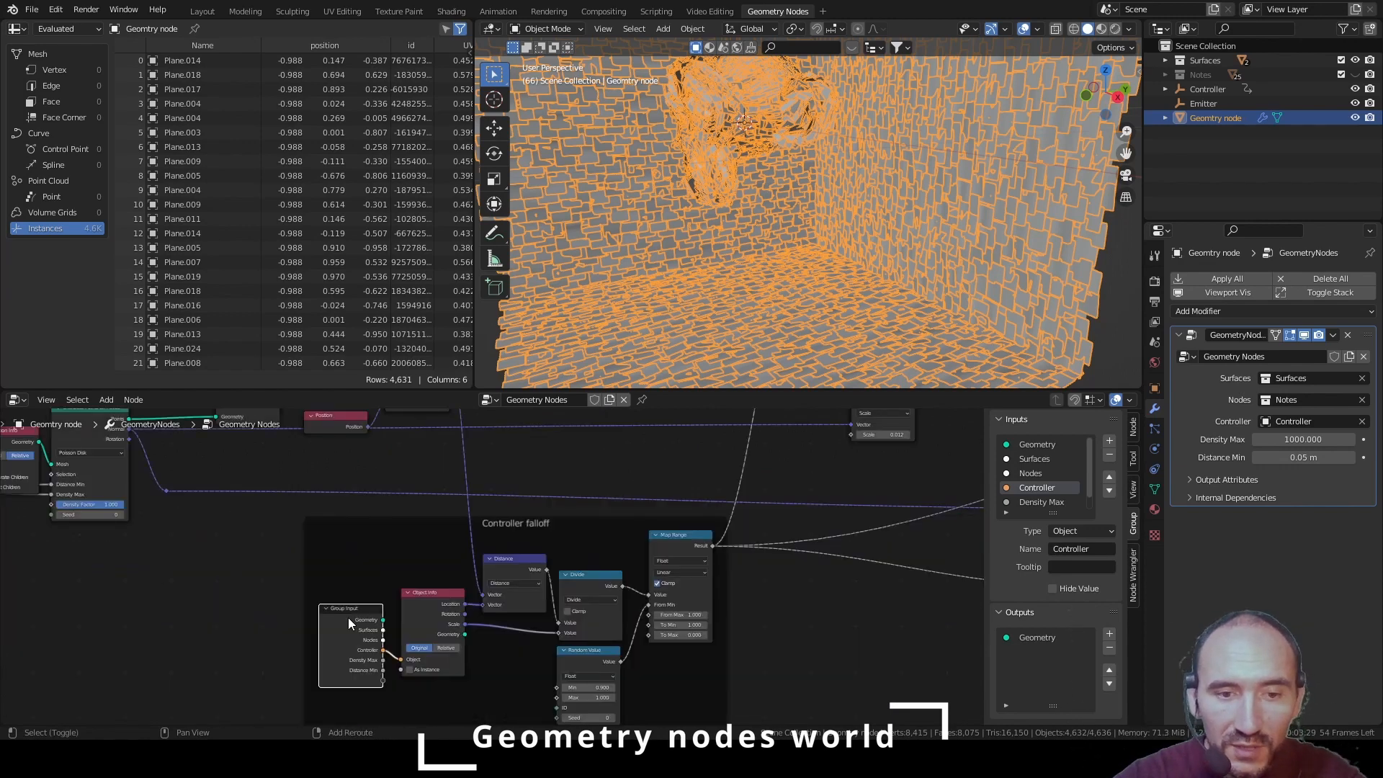
key("shift+d")
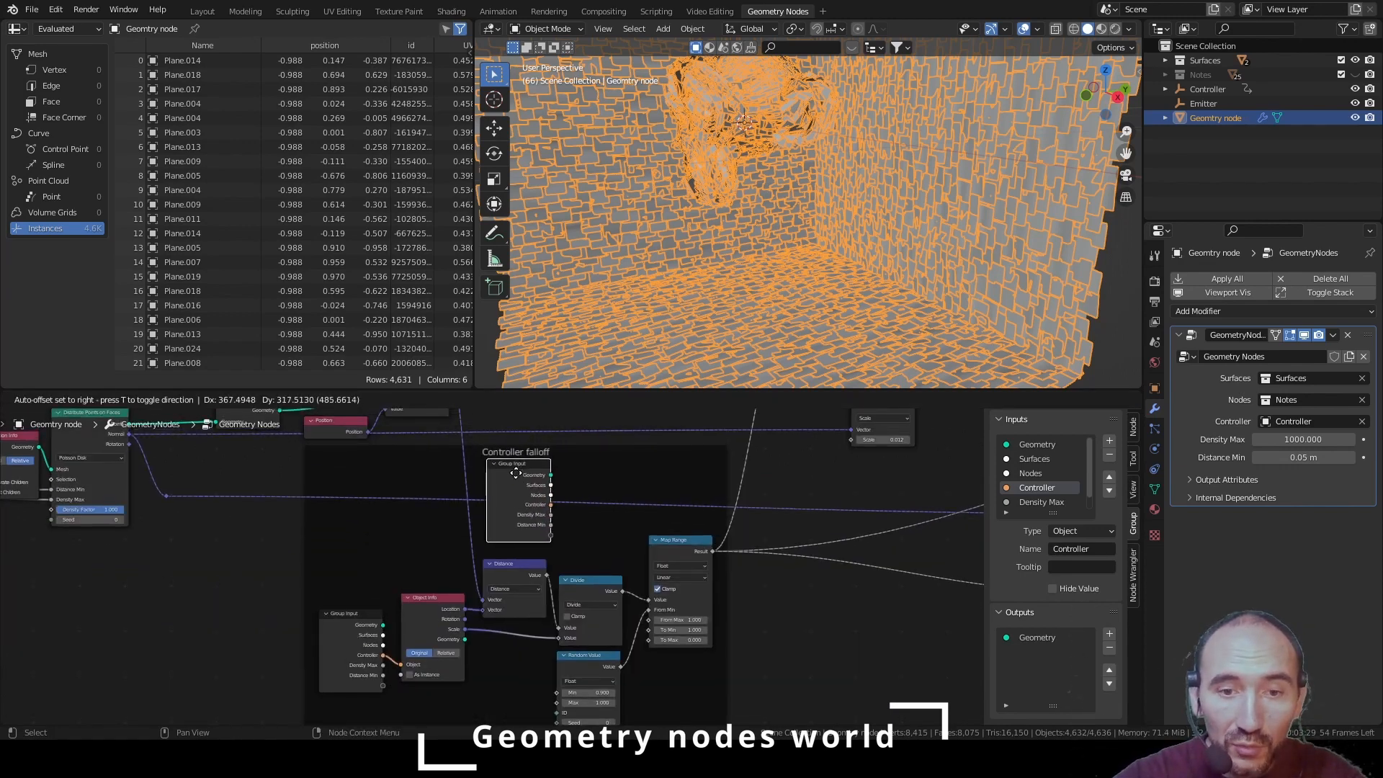
left_click(516, 473)
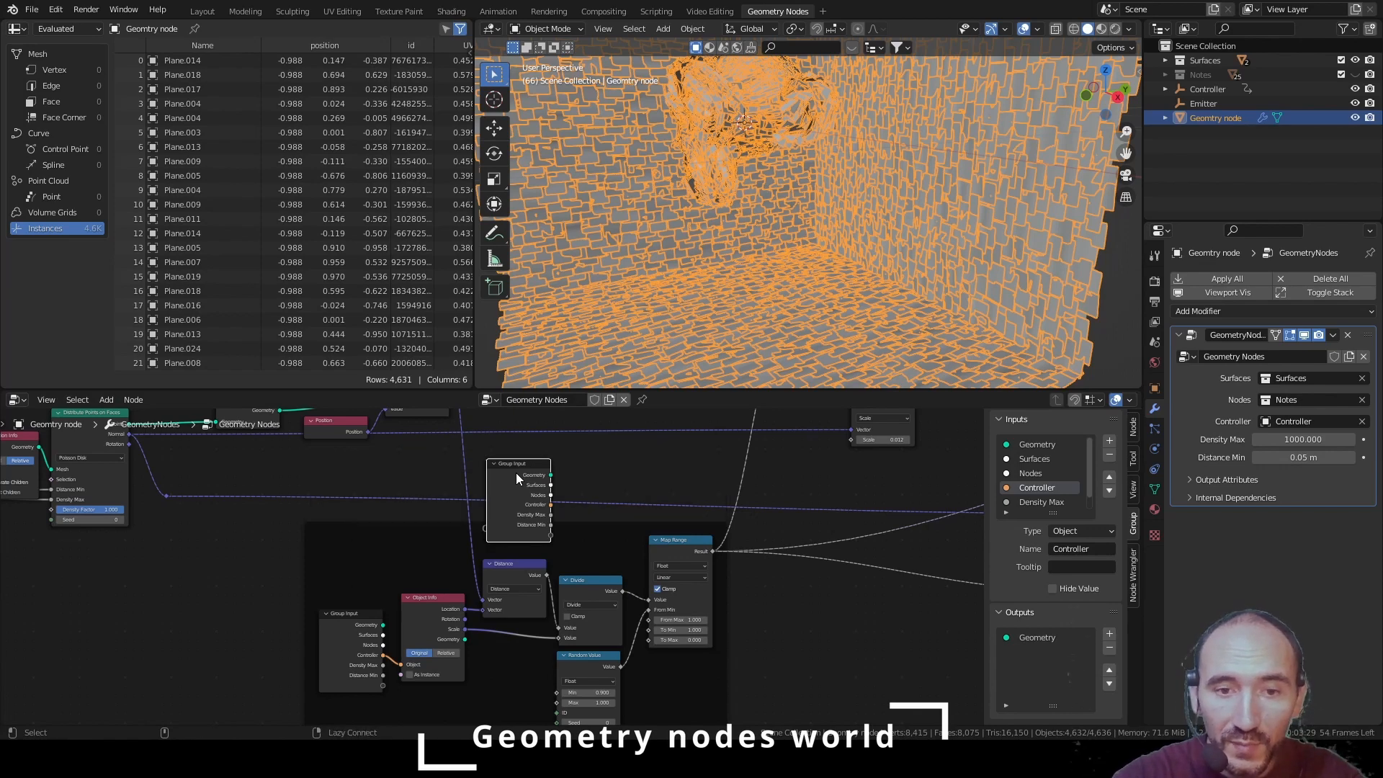
middle_click_drag(516, 472, 461, 615)
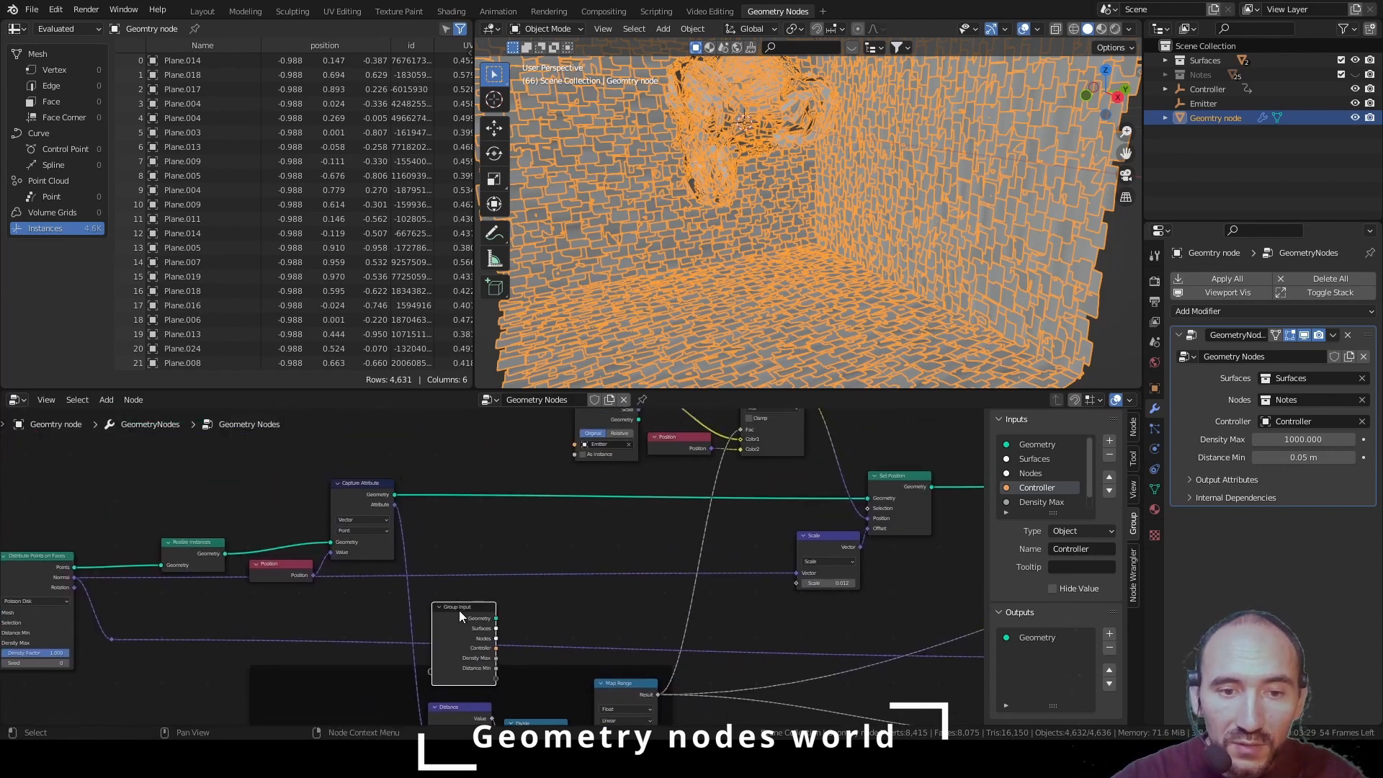
left_click_drag(460, 616, 514, 487)
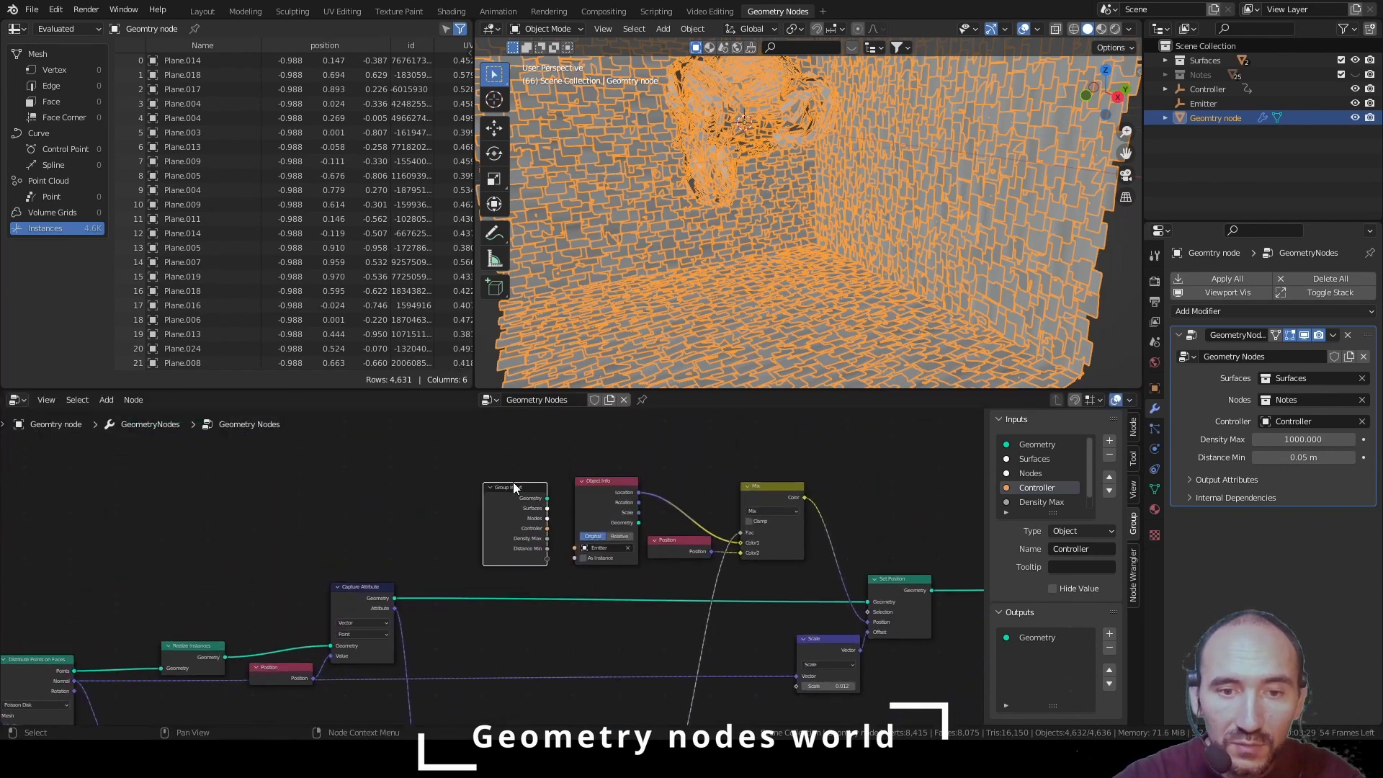
Expose the Object Info node's object as a group input named Emitter and reorder it directly below the Controller input
scroll(513, 487, "up", 4)
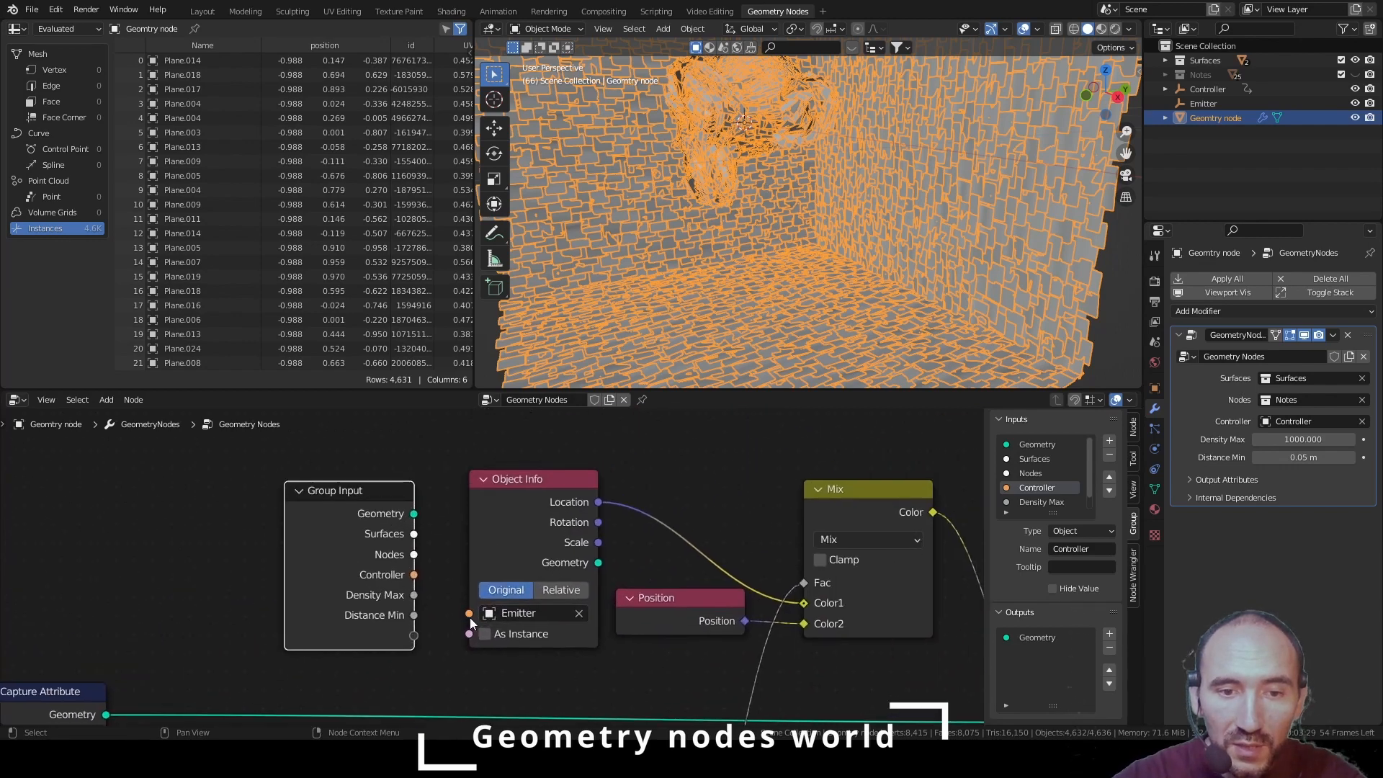
left_click_drag(470, 617, 417, 641)
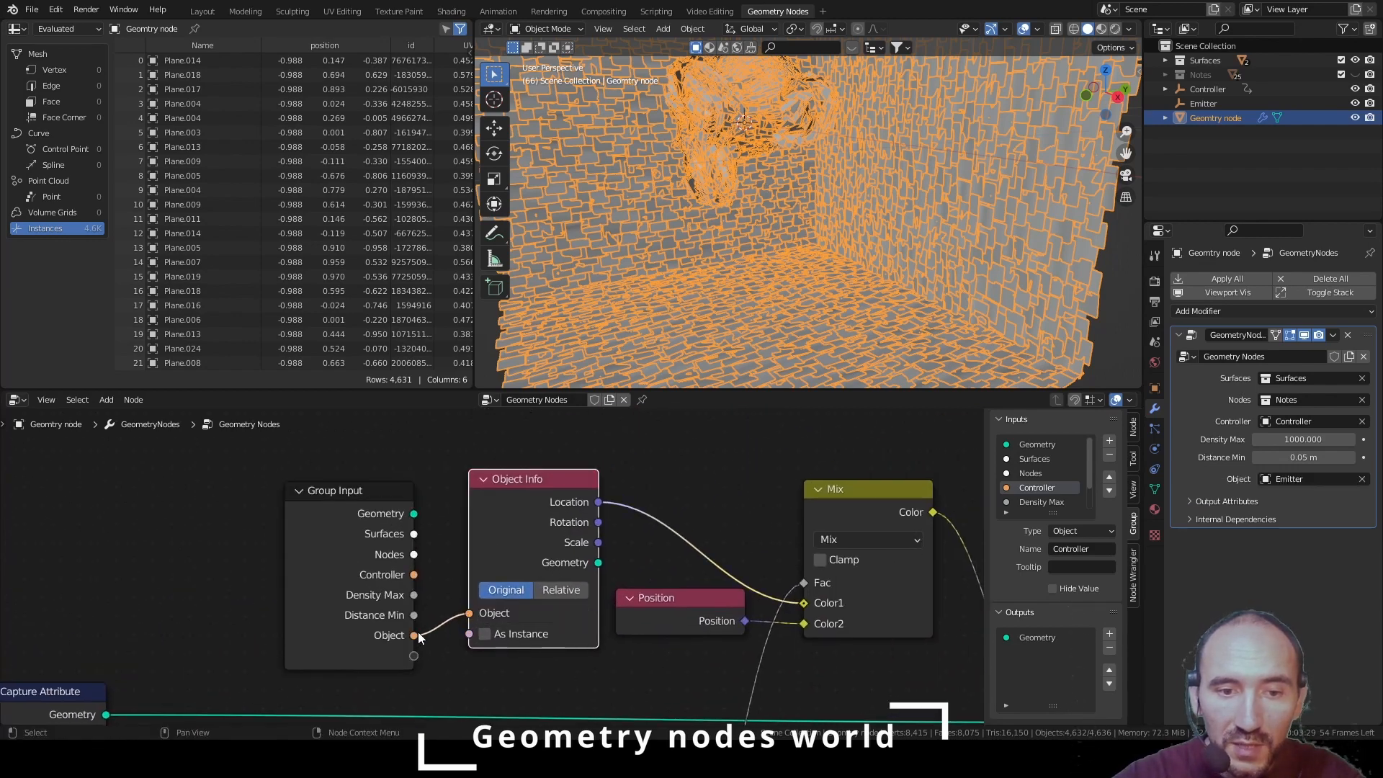
scroll(1037, 494, "down", 2)
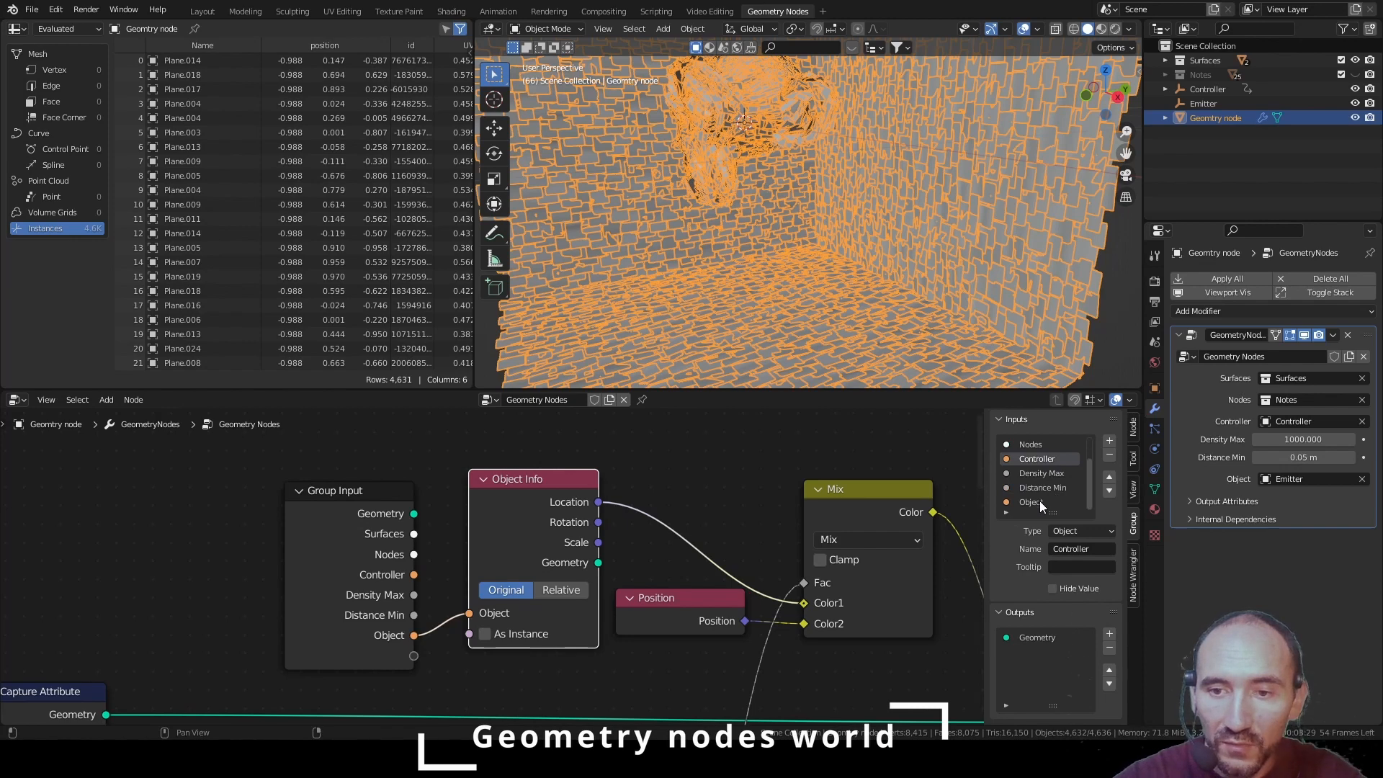
double_click(1040, 501)
type("Emitter")
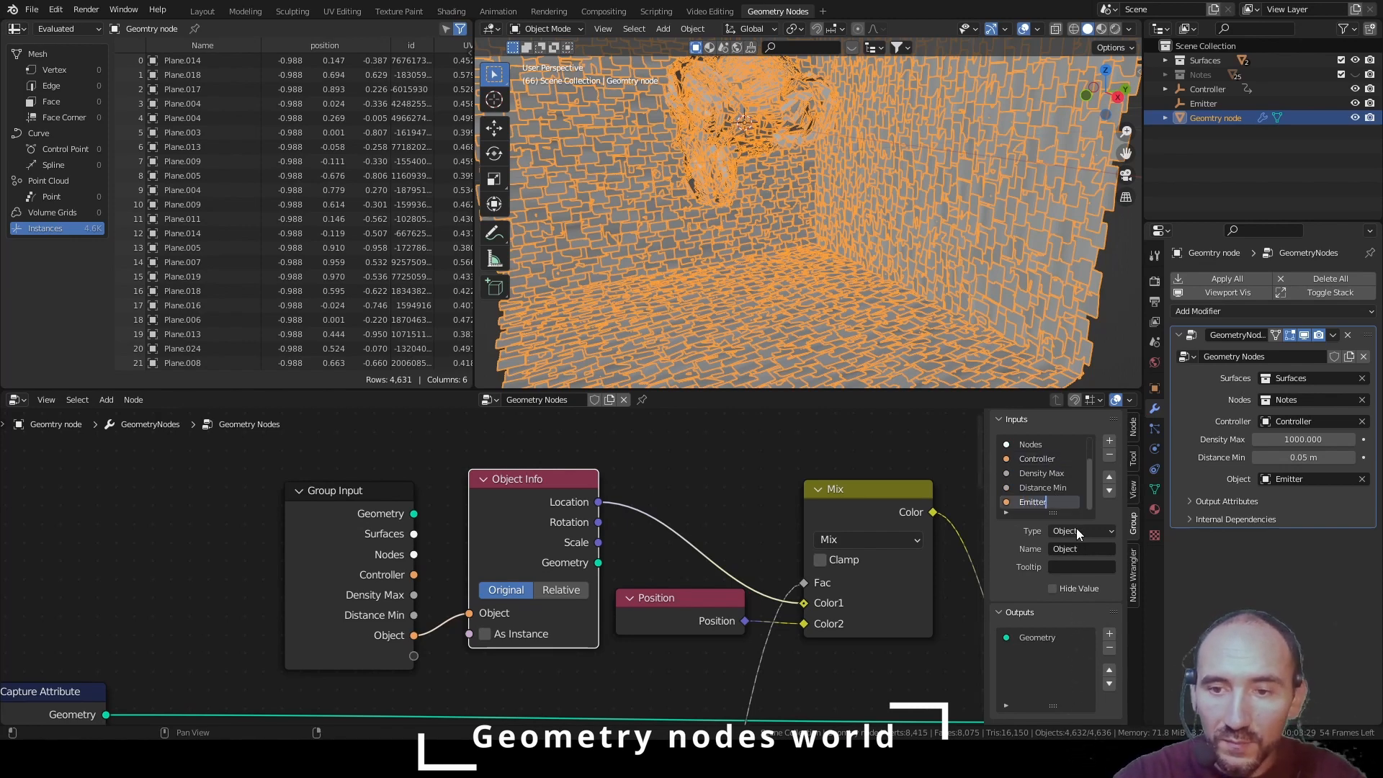
key("Return")
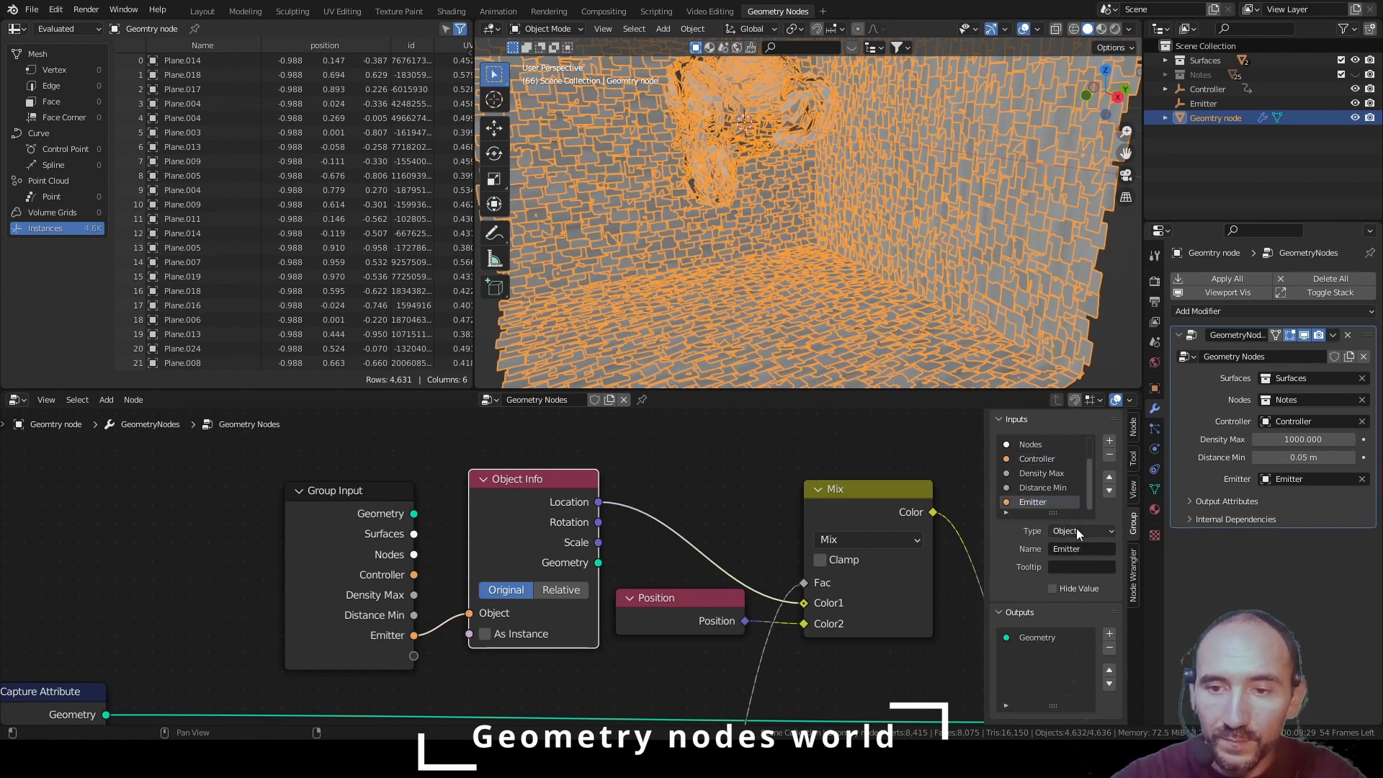
left_click(1111, 476)
left_click(1111, 476)
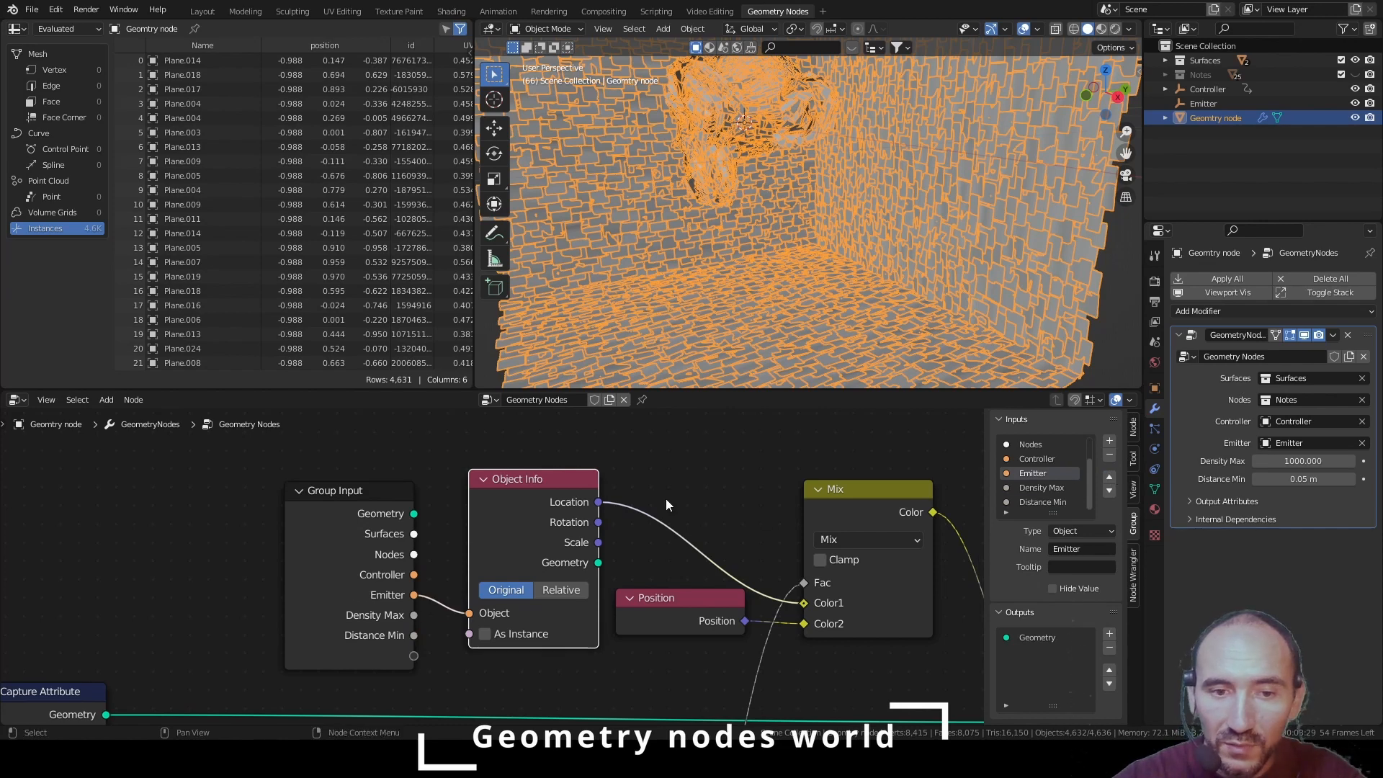
Fit the whole node tree in view and save the file
scroll(670, 499, "down", 3)
middle_click_drag(675, 513, 607, 507)
key("Home")
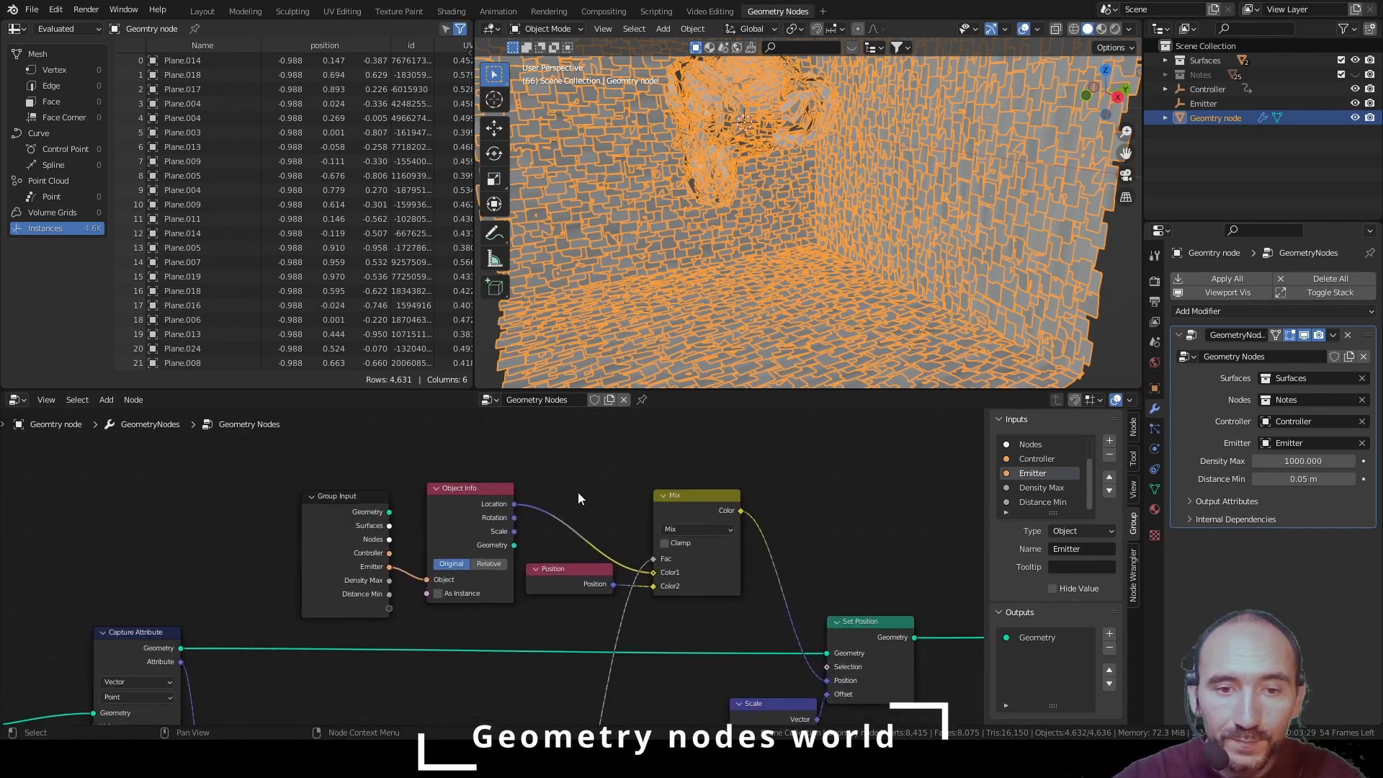
key("ctrl+s")
Examine the Group Input, Collection Info and Distribute Points on Faces nodes at the start of the tree
scroll(603, 508, "up", 2)
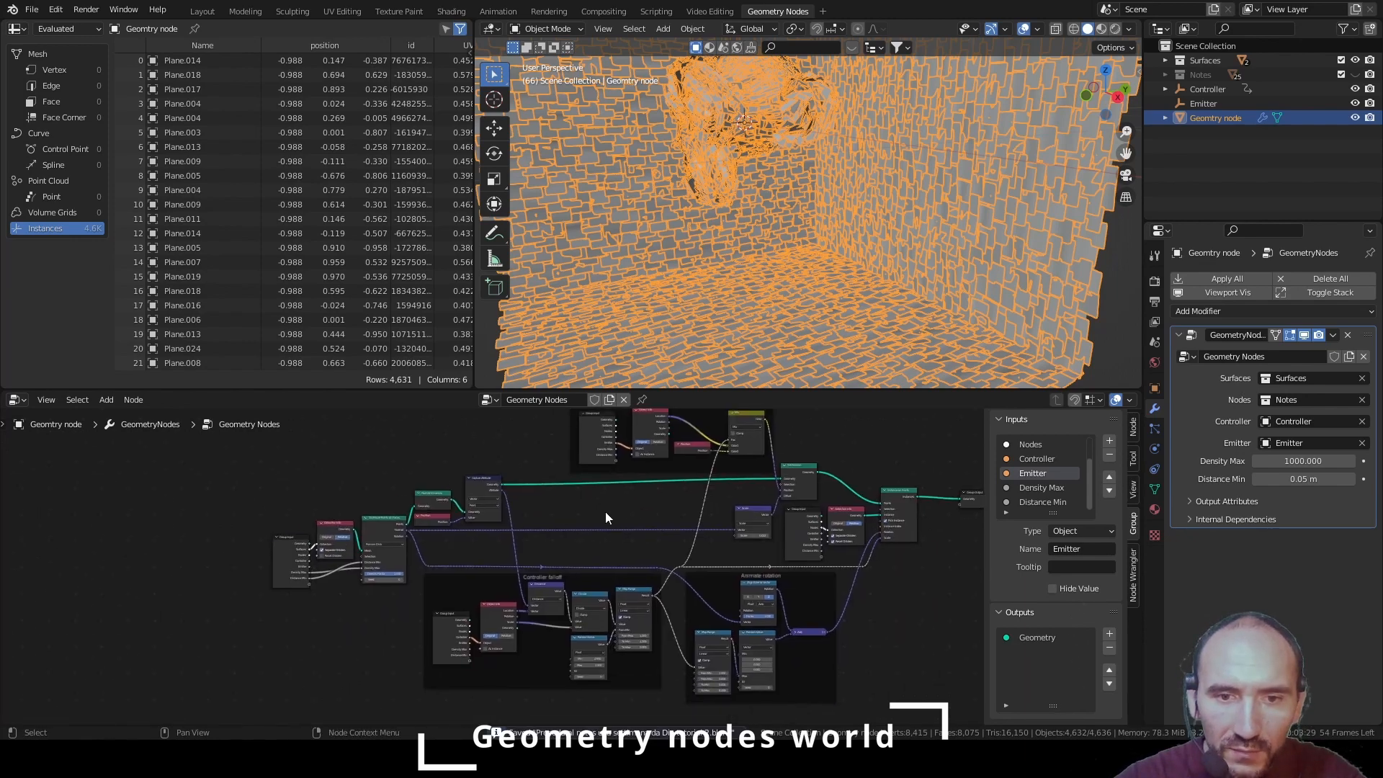
scroll(606, 512, "up", 2)
middle_click_drag(465, 526, 589, 593)
scroll(508, 546, "up", 6)
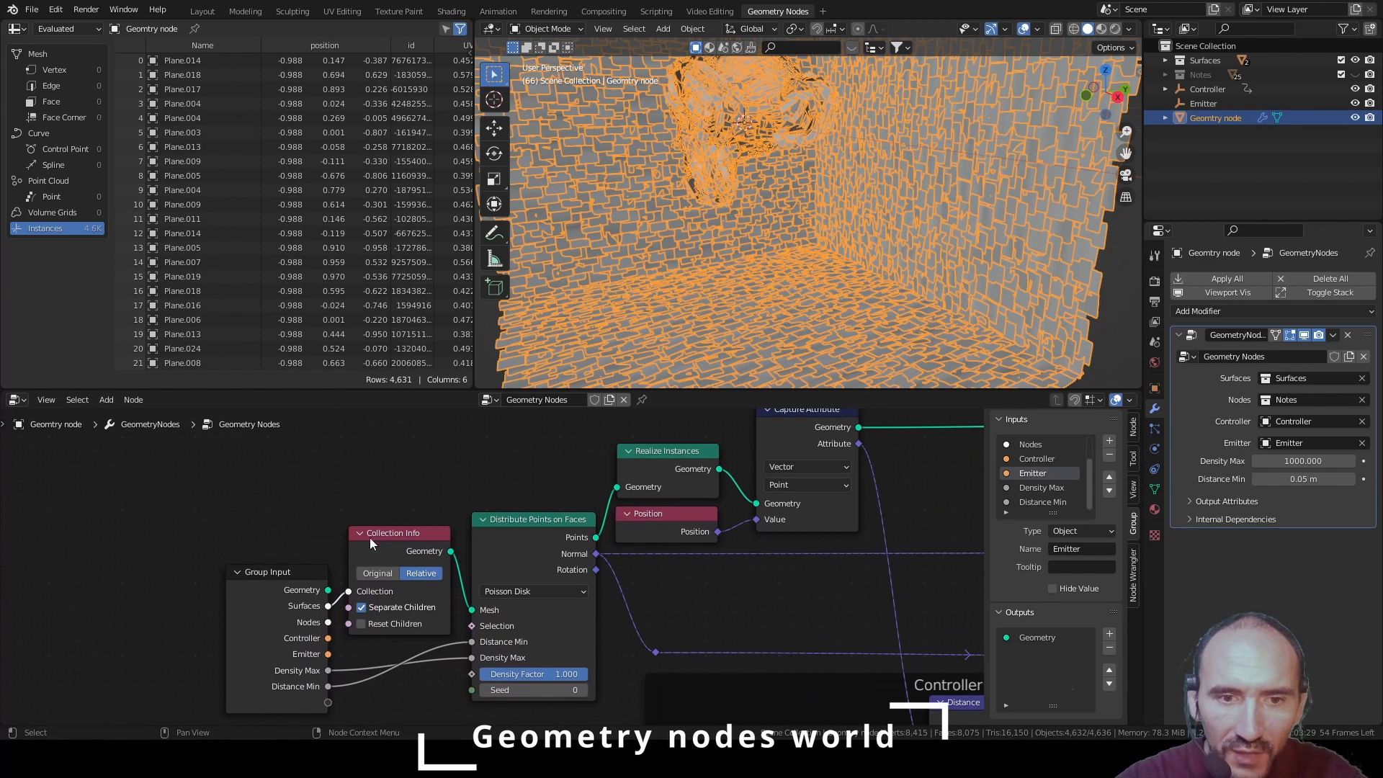
middle_click_drag(325, 608, 304, 577)
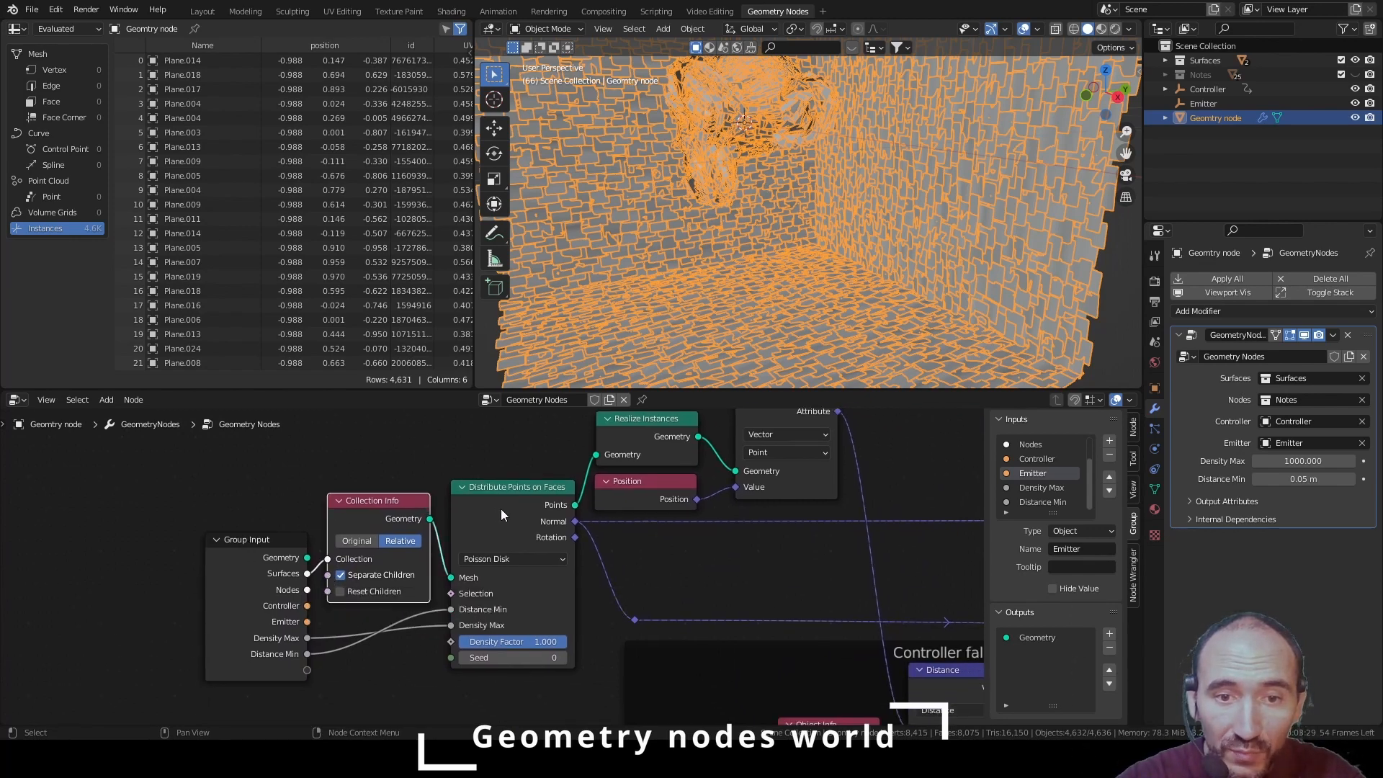
Preview the Realize Instances output through a temporary Viewer node, inspect its point data in the spreadsheet and delete the Viewer
middle_click_drag(704, 525, 526, 628)
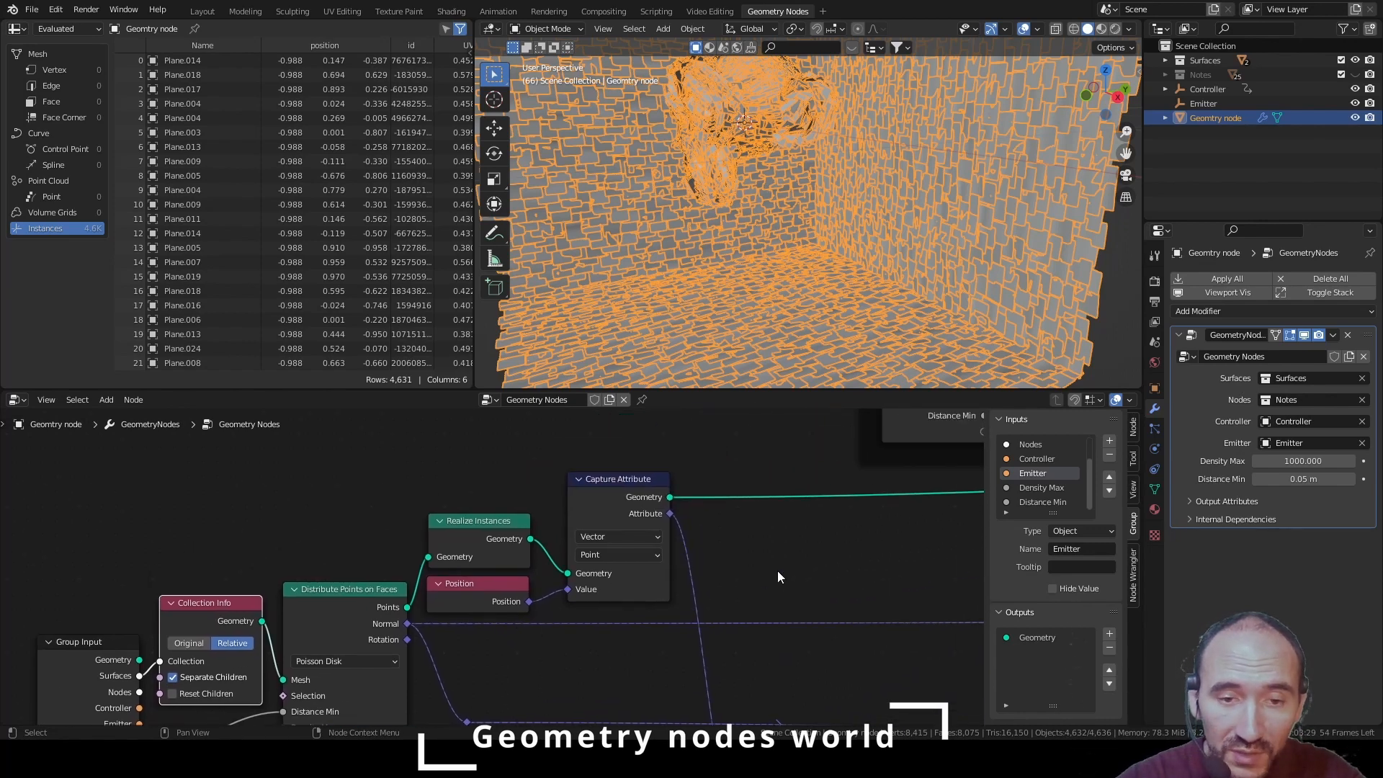
middle_click_drag(778, 574, 603, 549)
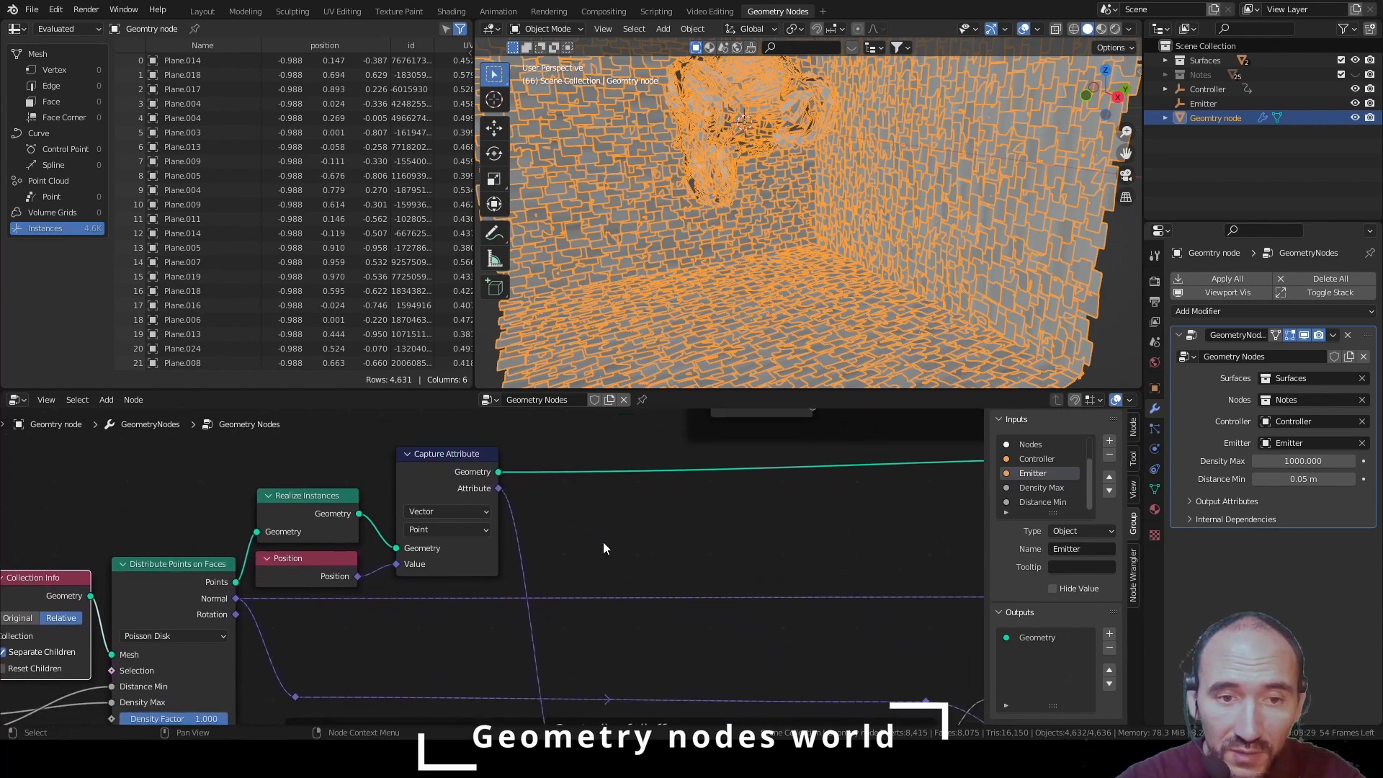
left_click(295, 499, "ctrl+shift")
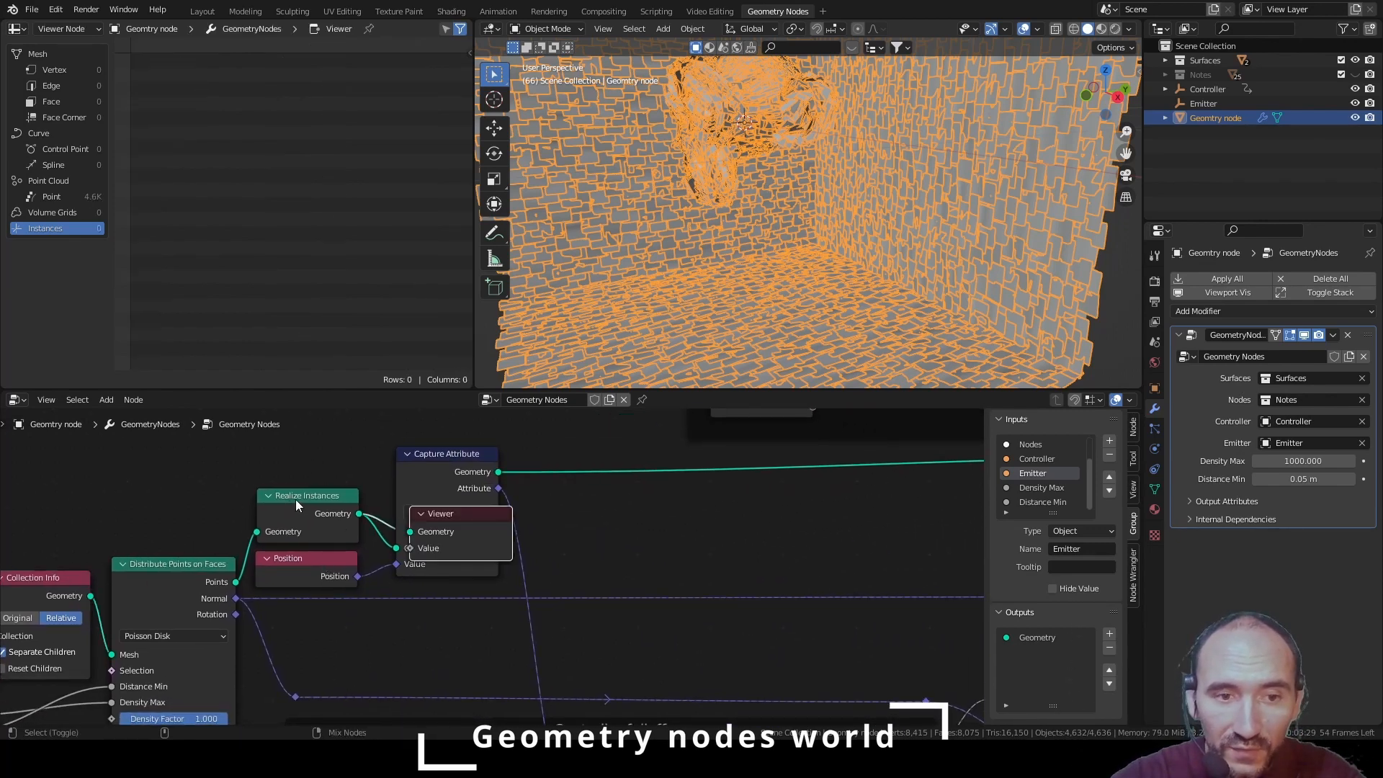
left_click(57, 194)
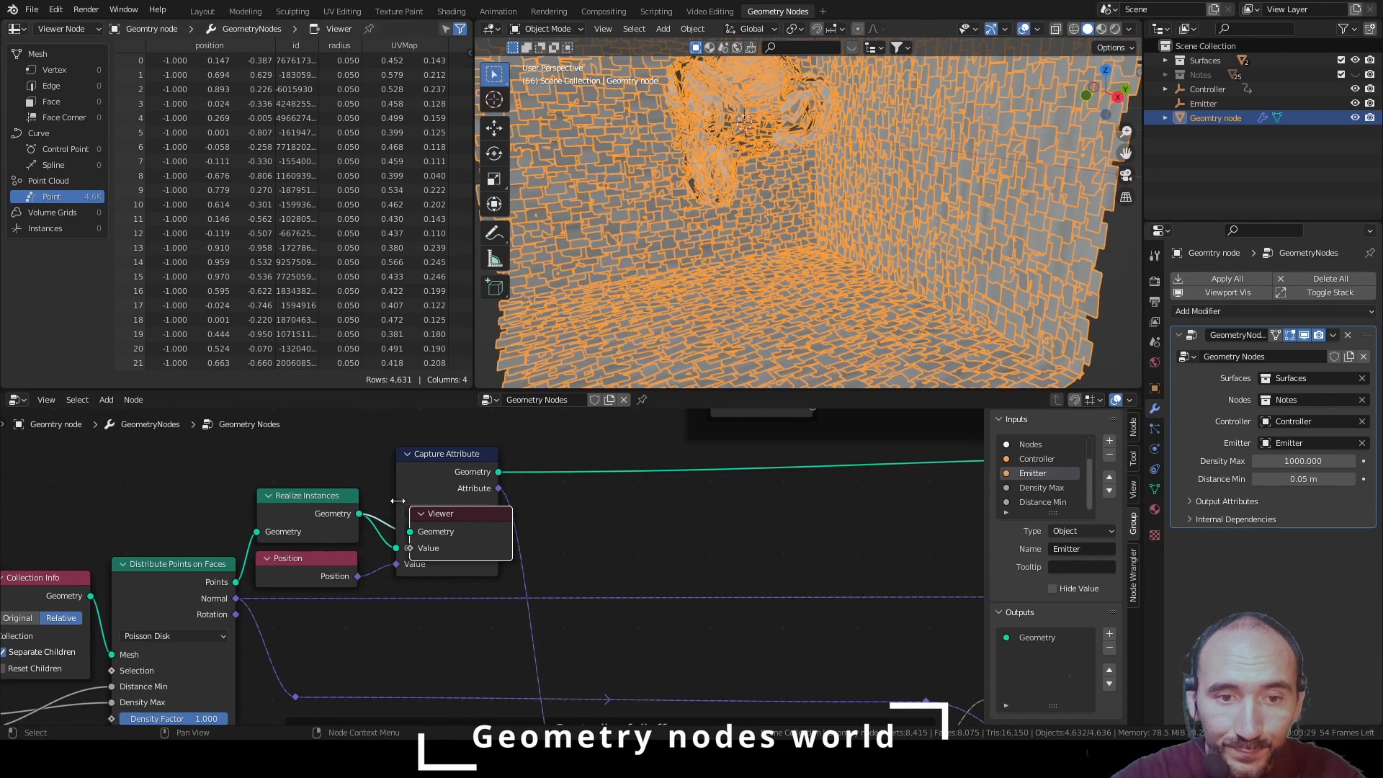
key("x")
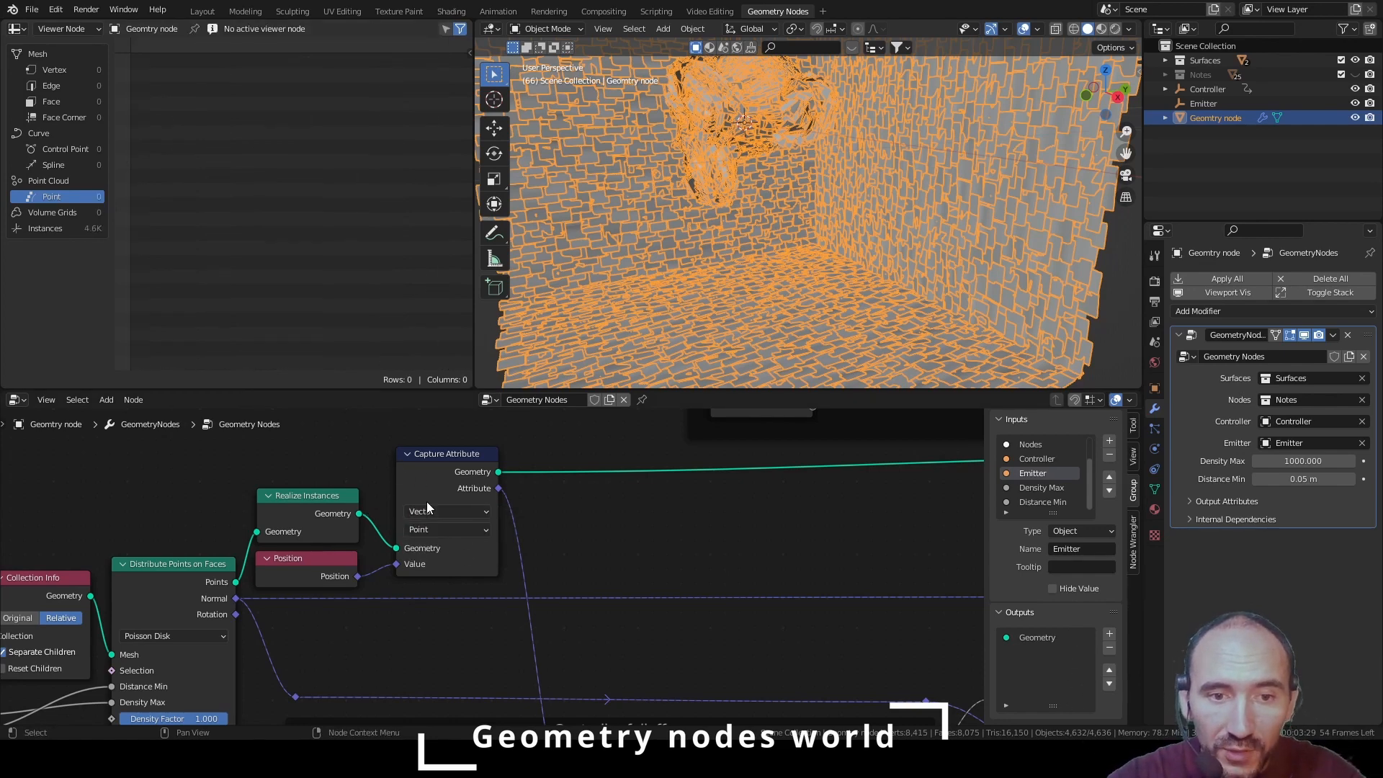
Examine the Controller falloff nodes, including Object Info and Distance, and follow their links to Set Position and the Instance on Points scale
scroll(469, 524, "down", 3)
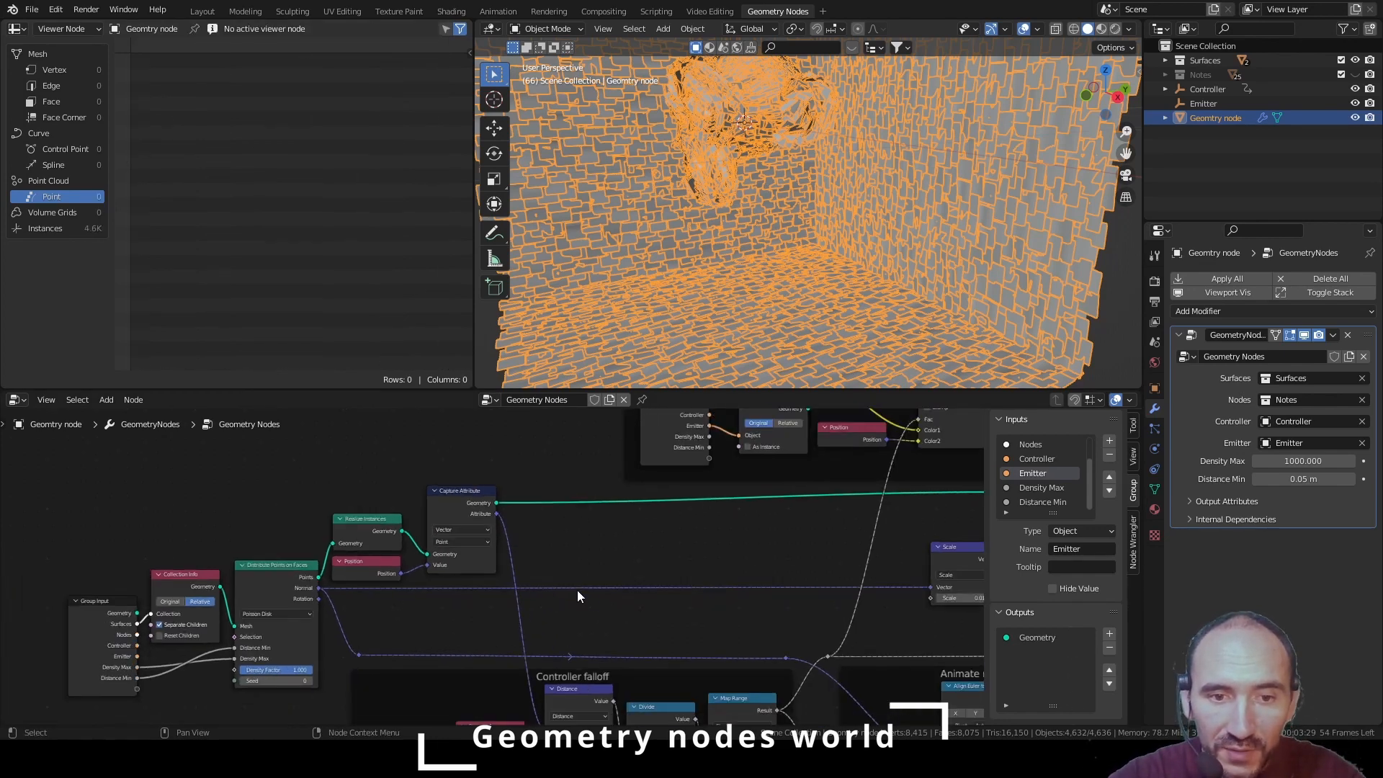
middle_click_drag(590, 608, 517, 476)
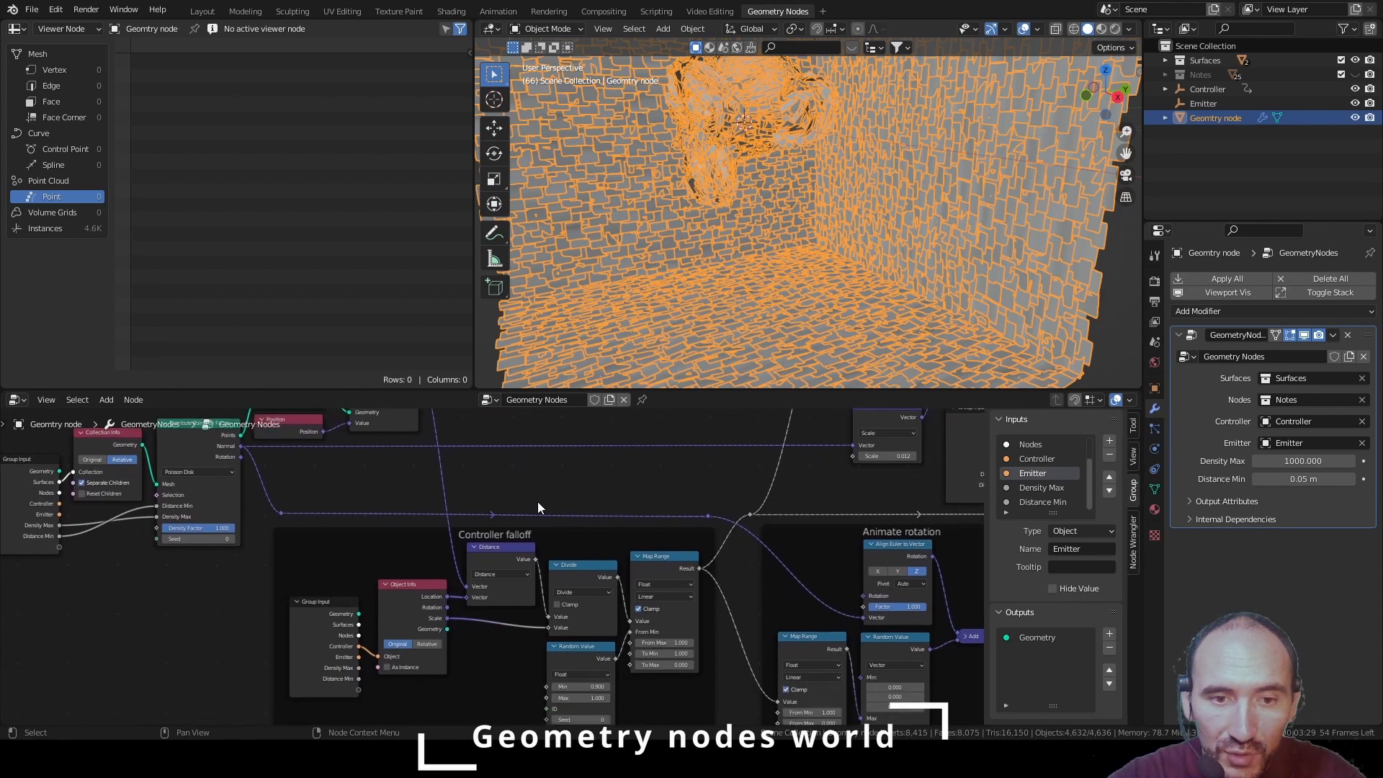
scroll(538, 508, "up", 3)
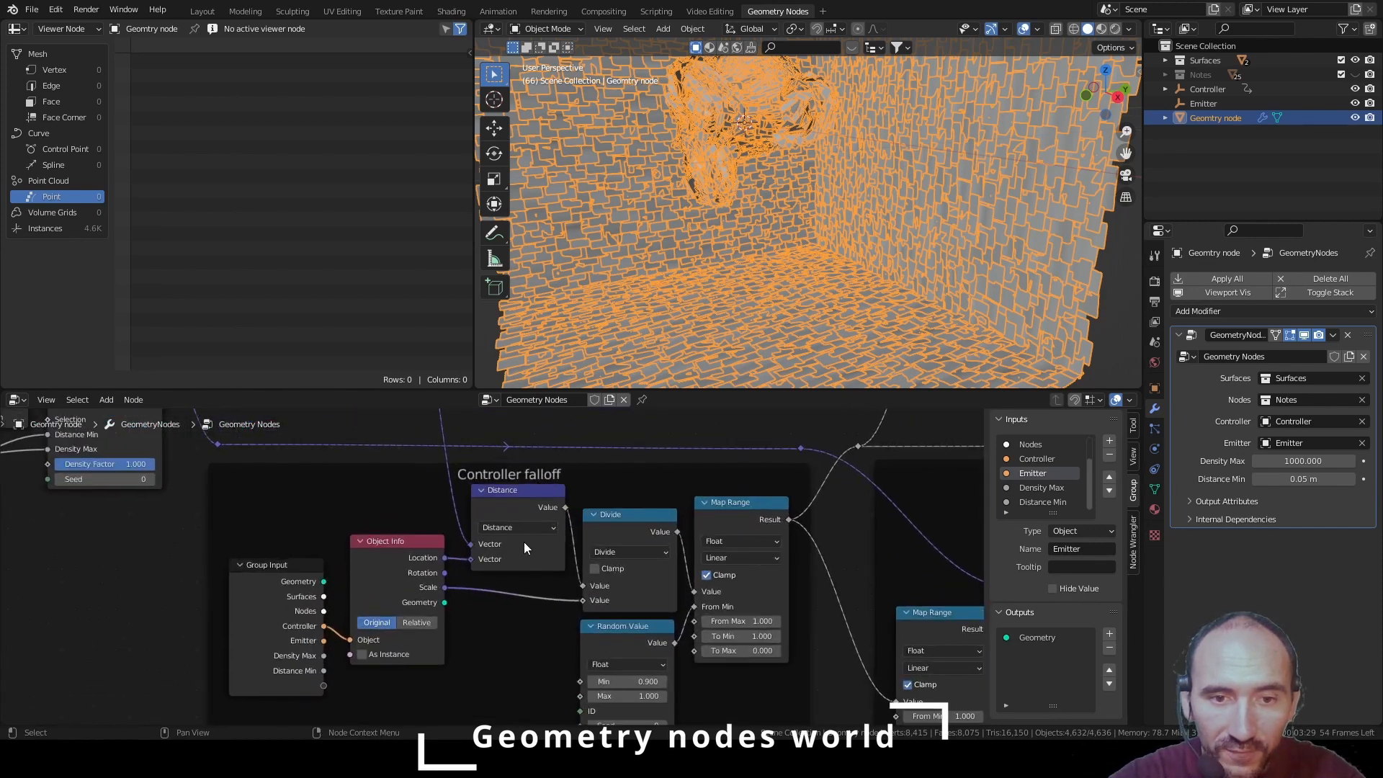
left_click(396, 546)
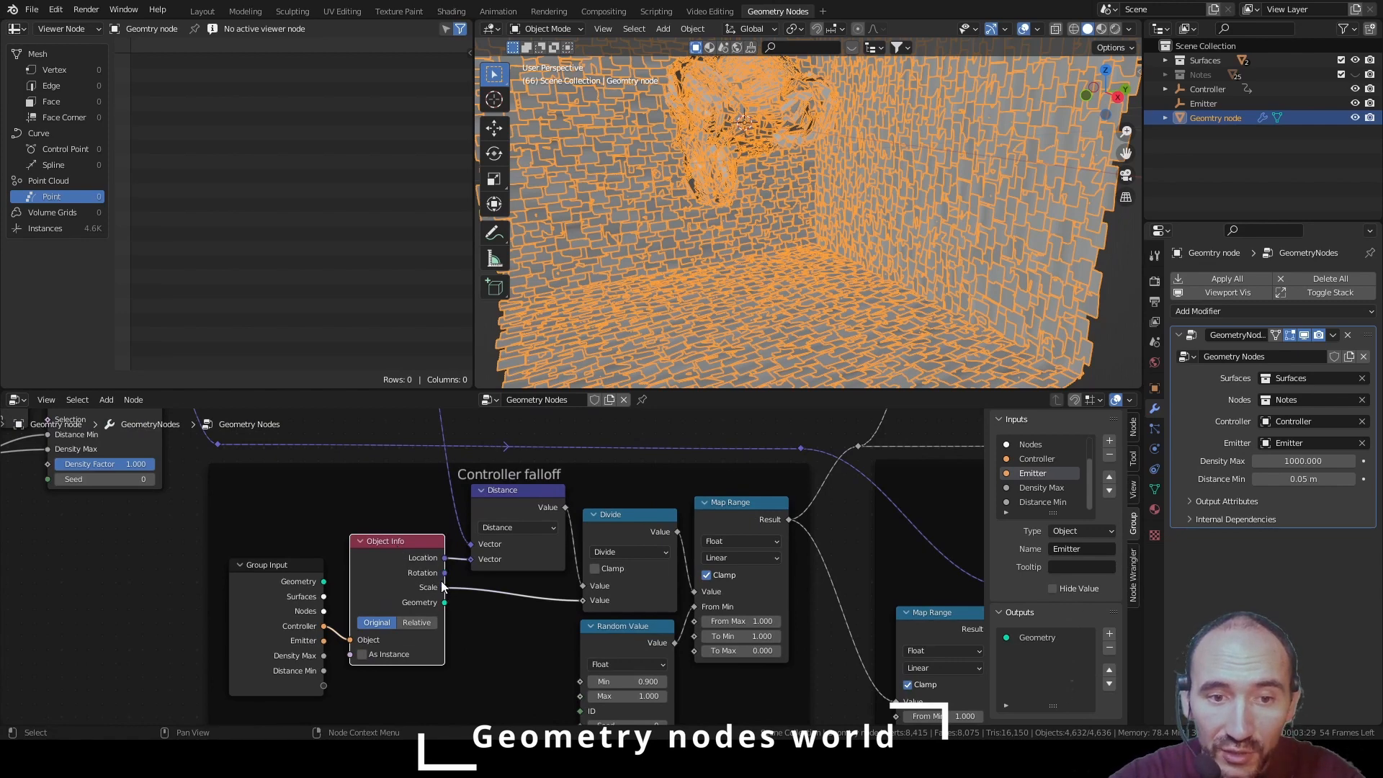
middle_click_drag(516, 569, 363, 687)
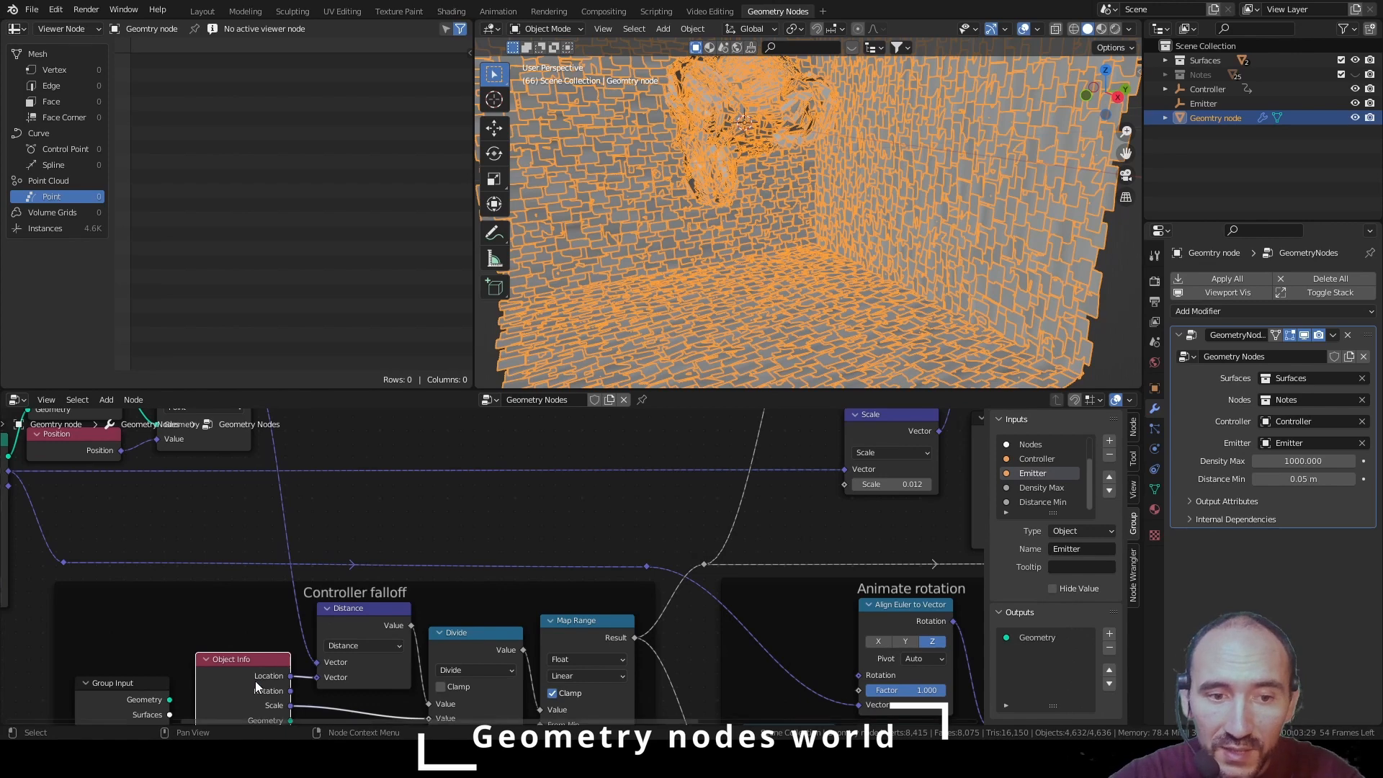
middle_click_drag(503, 666, 512, 601)
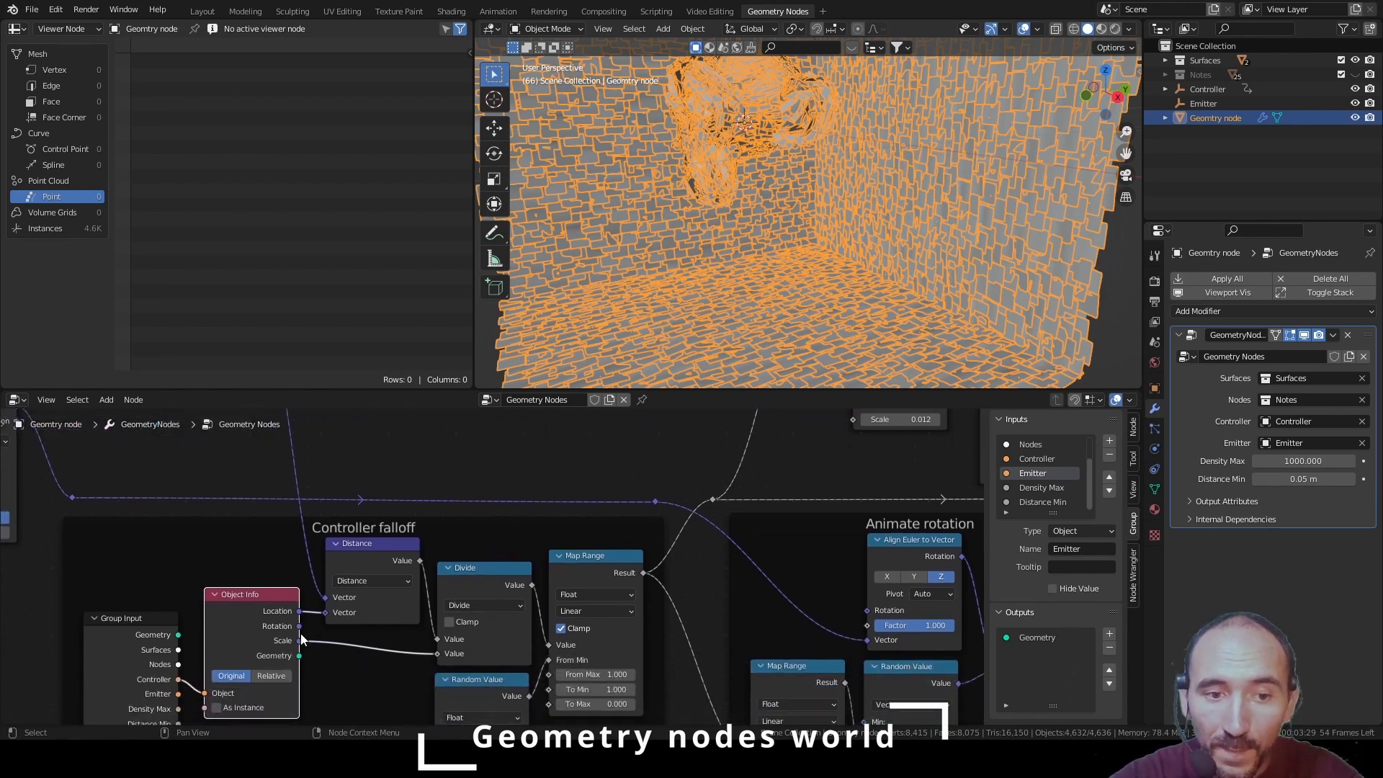
mouse_move(343, 619)
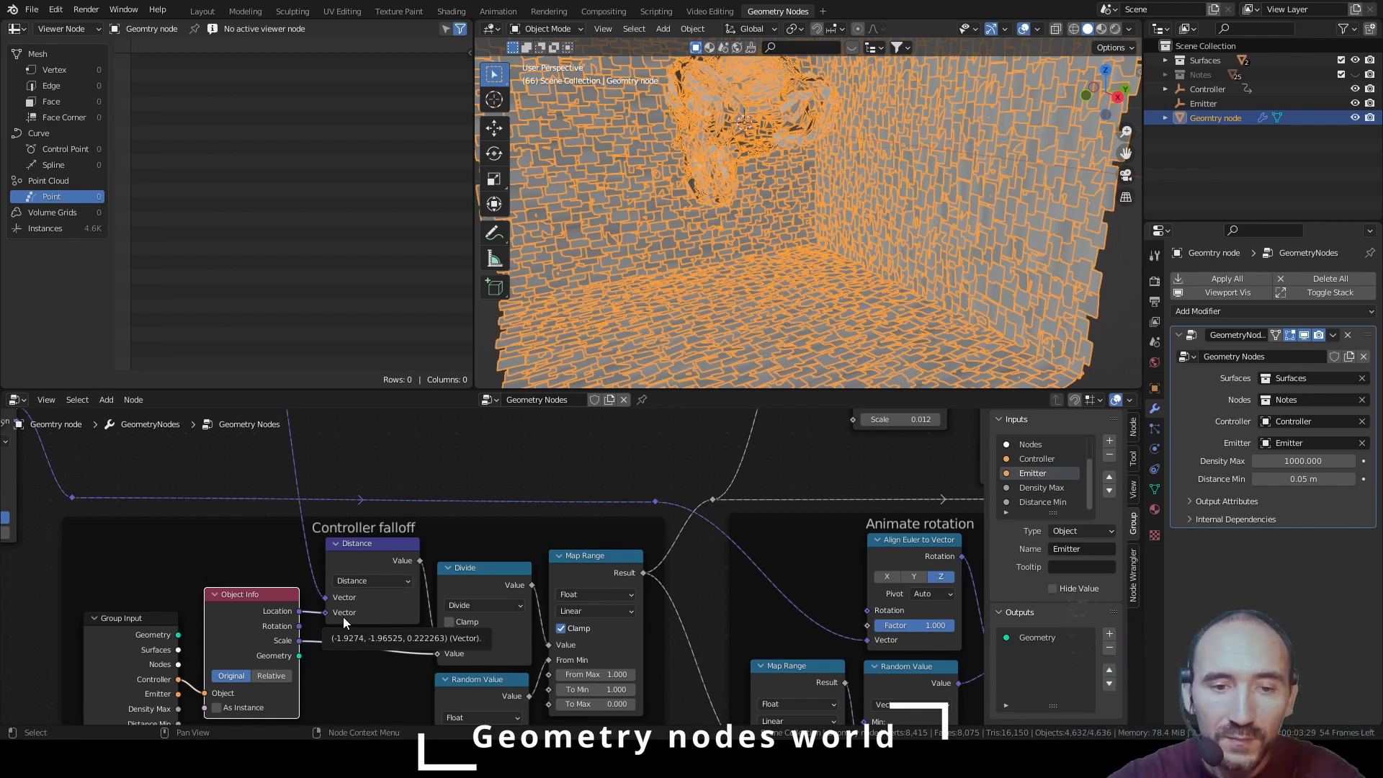
middle_click_drag(516, 616, 429, 542)
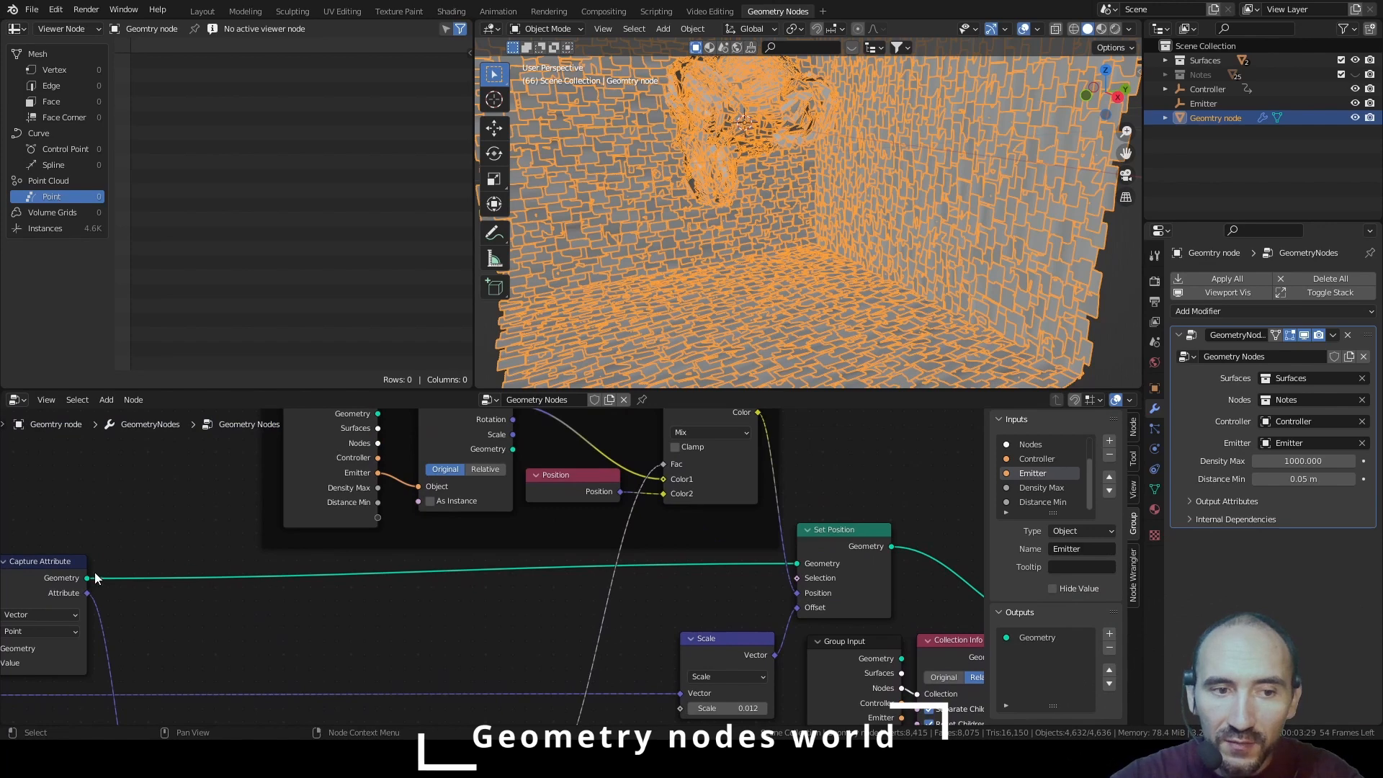
middle_click_drag(764, 594, 454, 495)
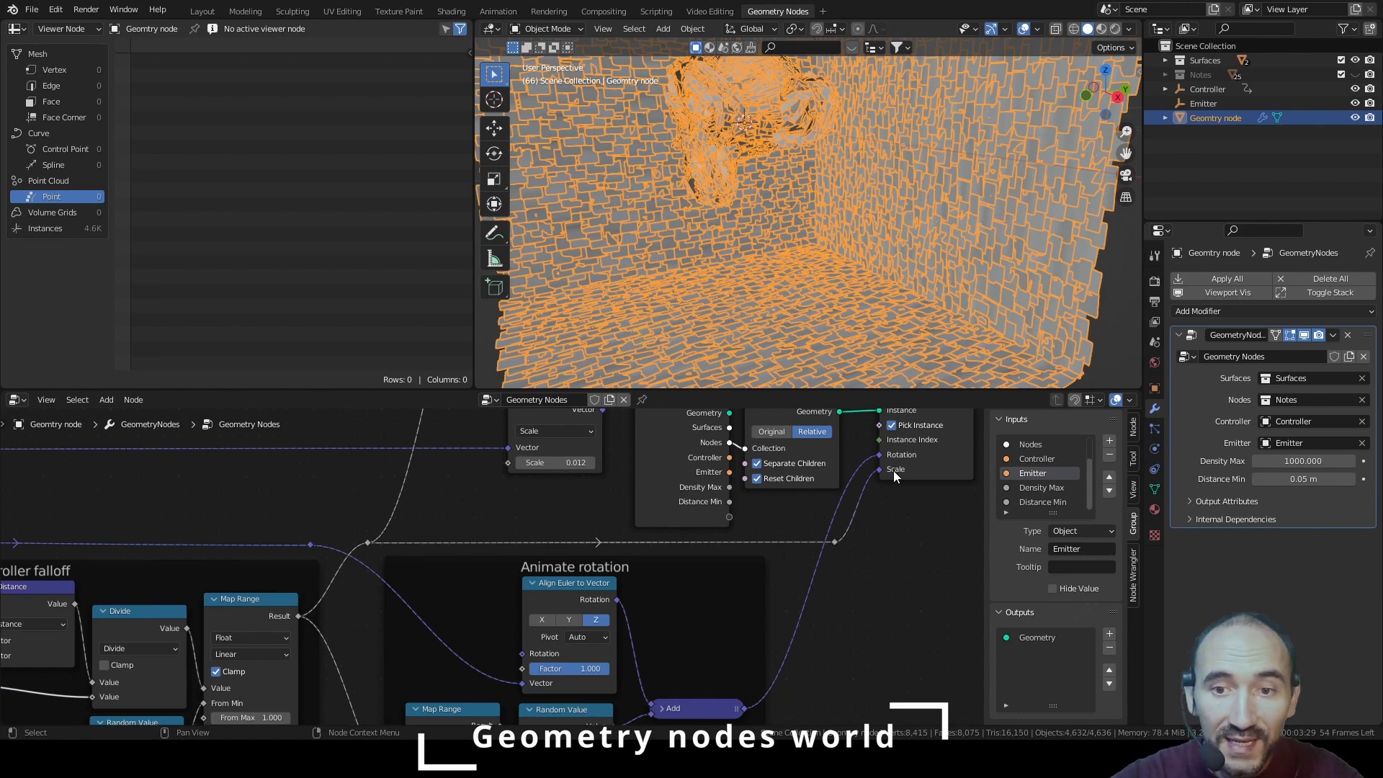
Play the animation while examining the Animation position frame and the Set Position and Scale nodes
scroll(767, 262, "up", 2)
key("space")
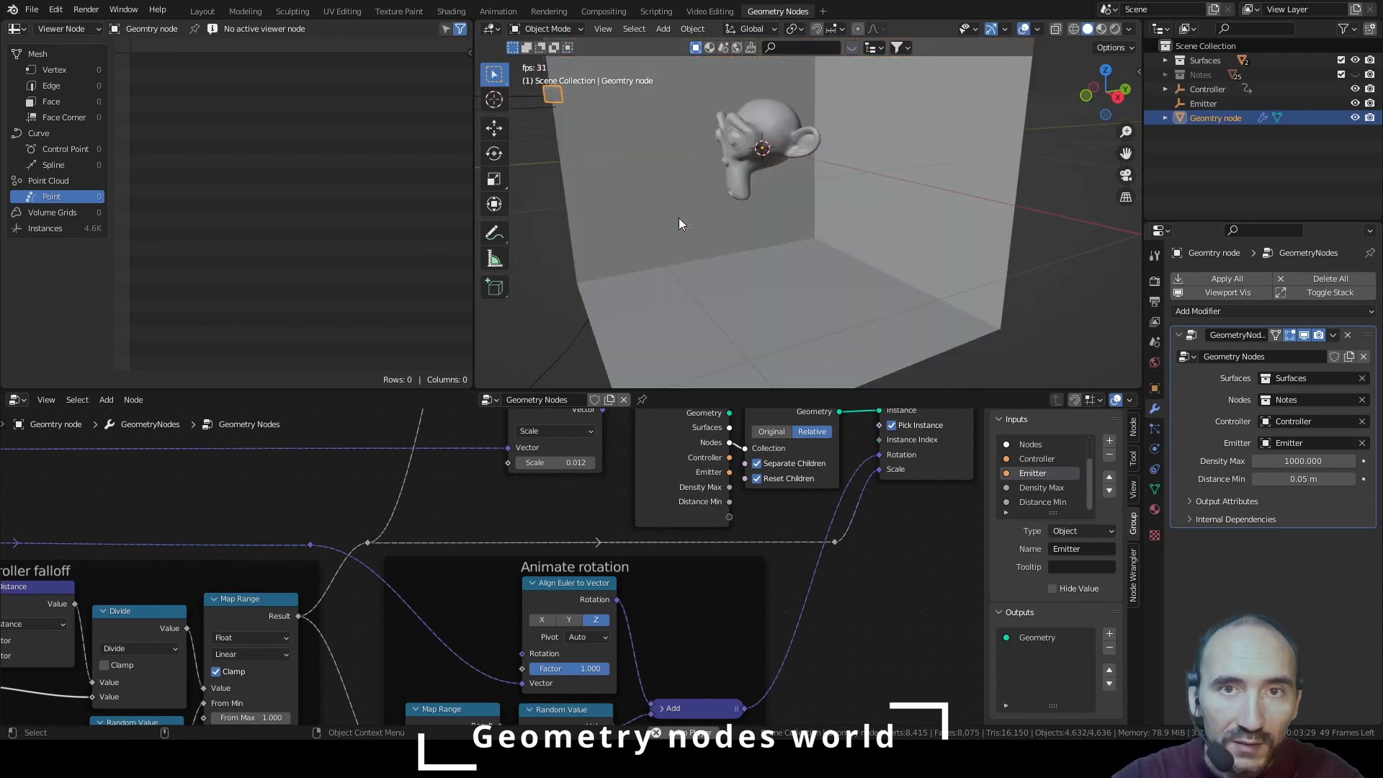
middle_click_drag(576, 504, 535, 612)
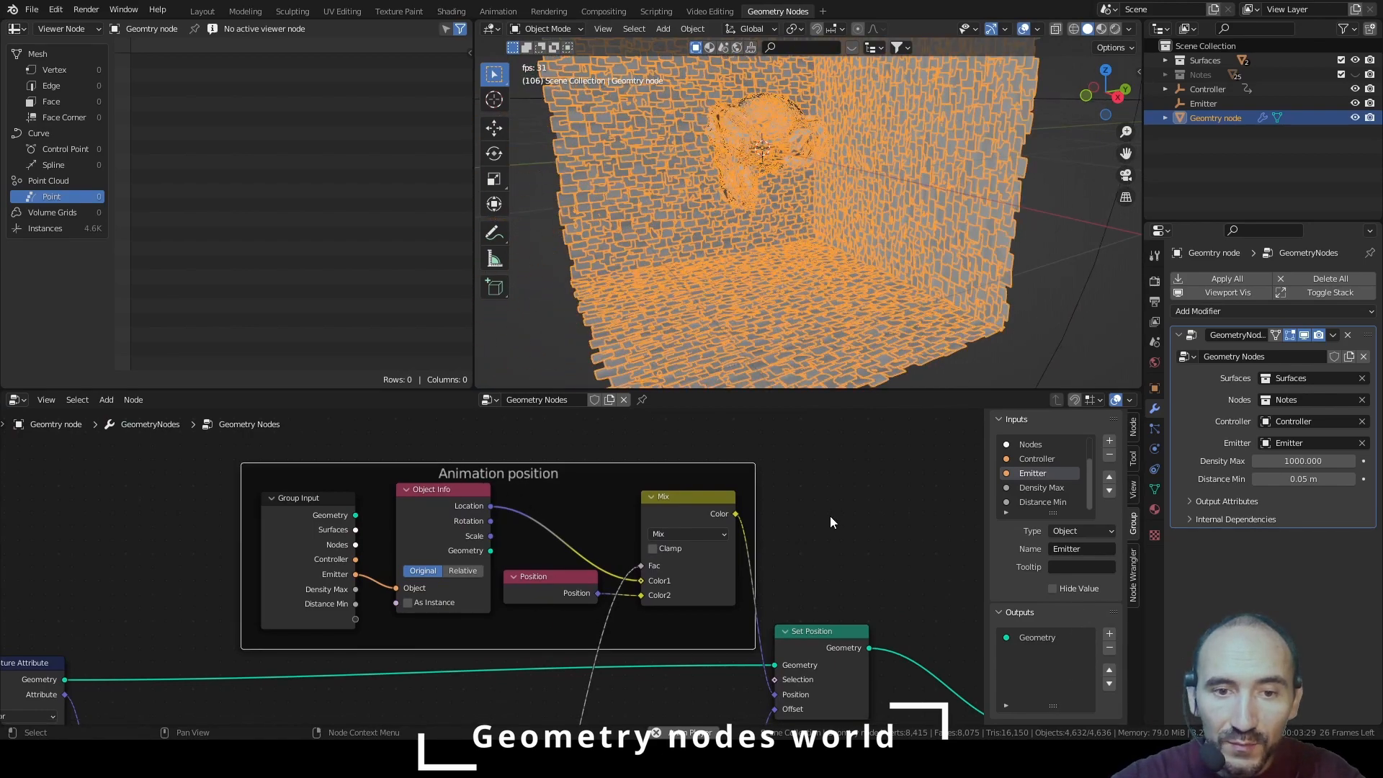
middle_click_drag(804, 515, 724, 489)
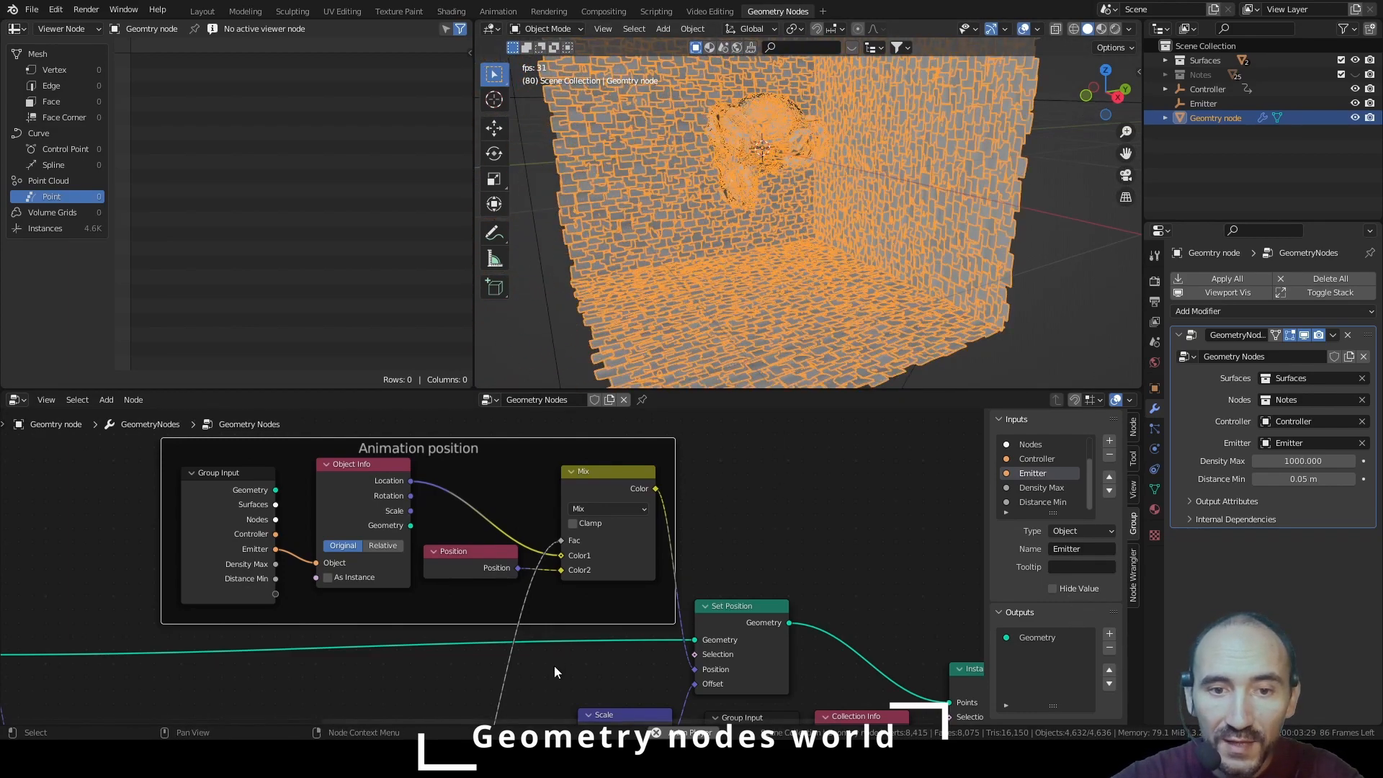
middle_click_drag(551, 668, 580, 406)
middle_click_drag(551, 603, 600, 446)
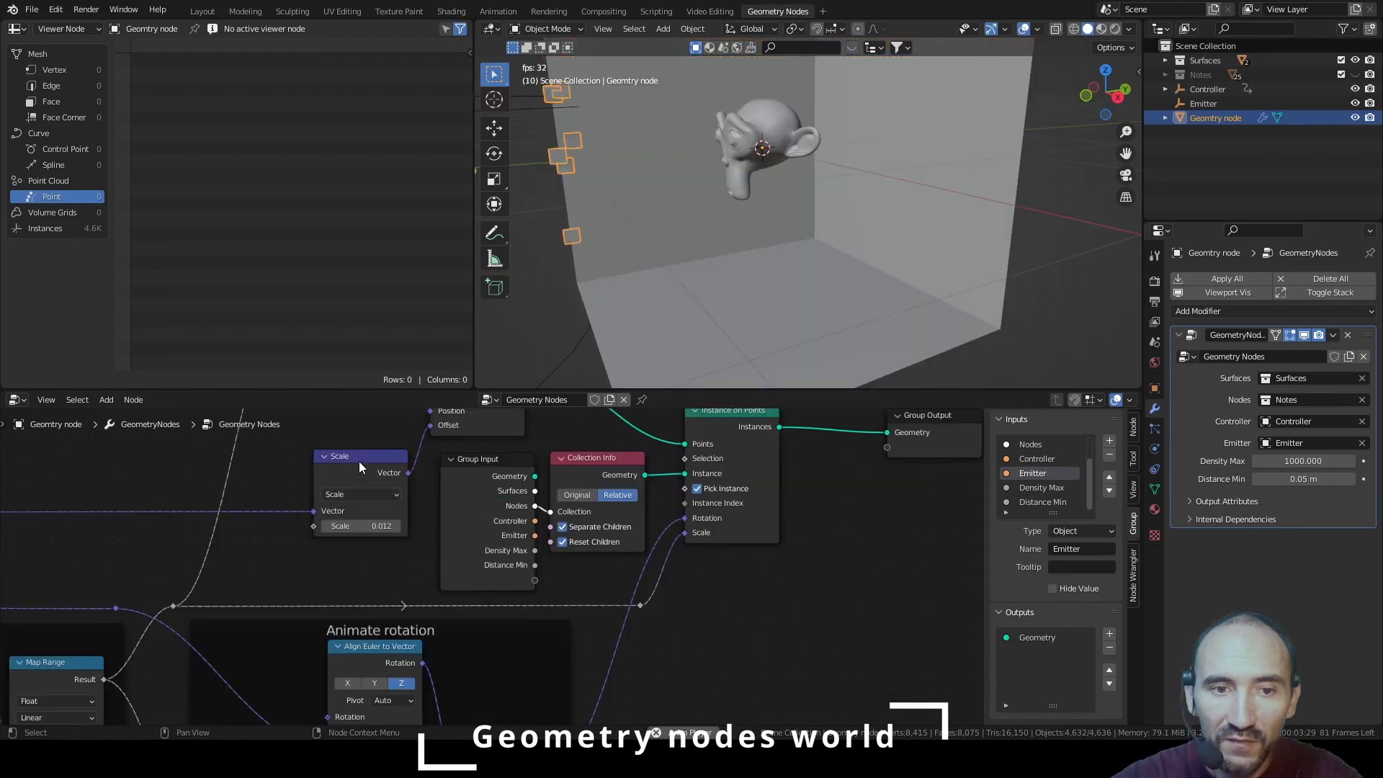
middle_click_drag(358, 467, 413, 557)
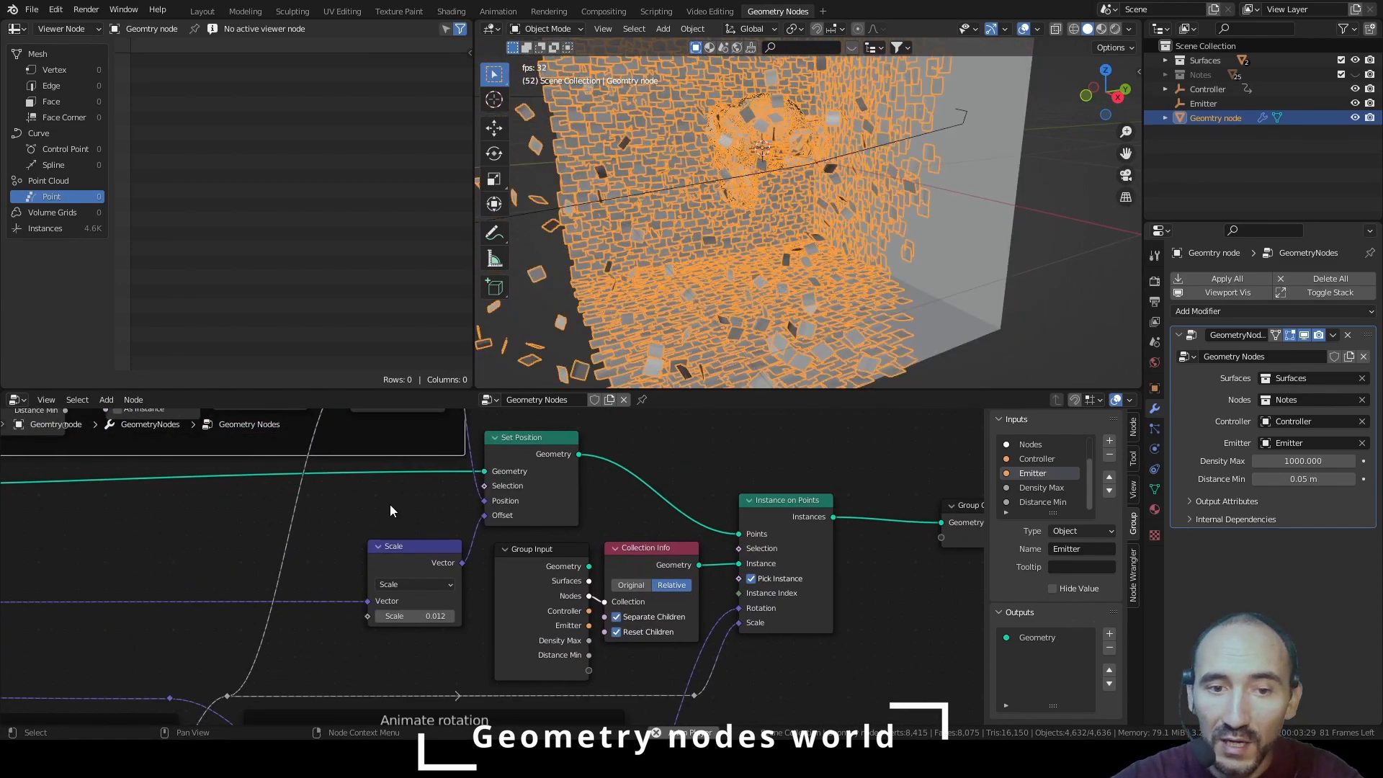
middle_click_drag(422, 505, 546, 492)
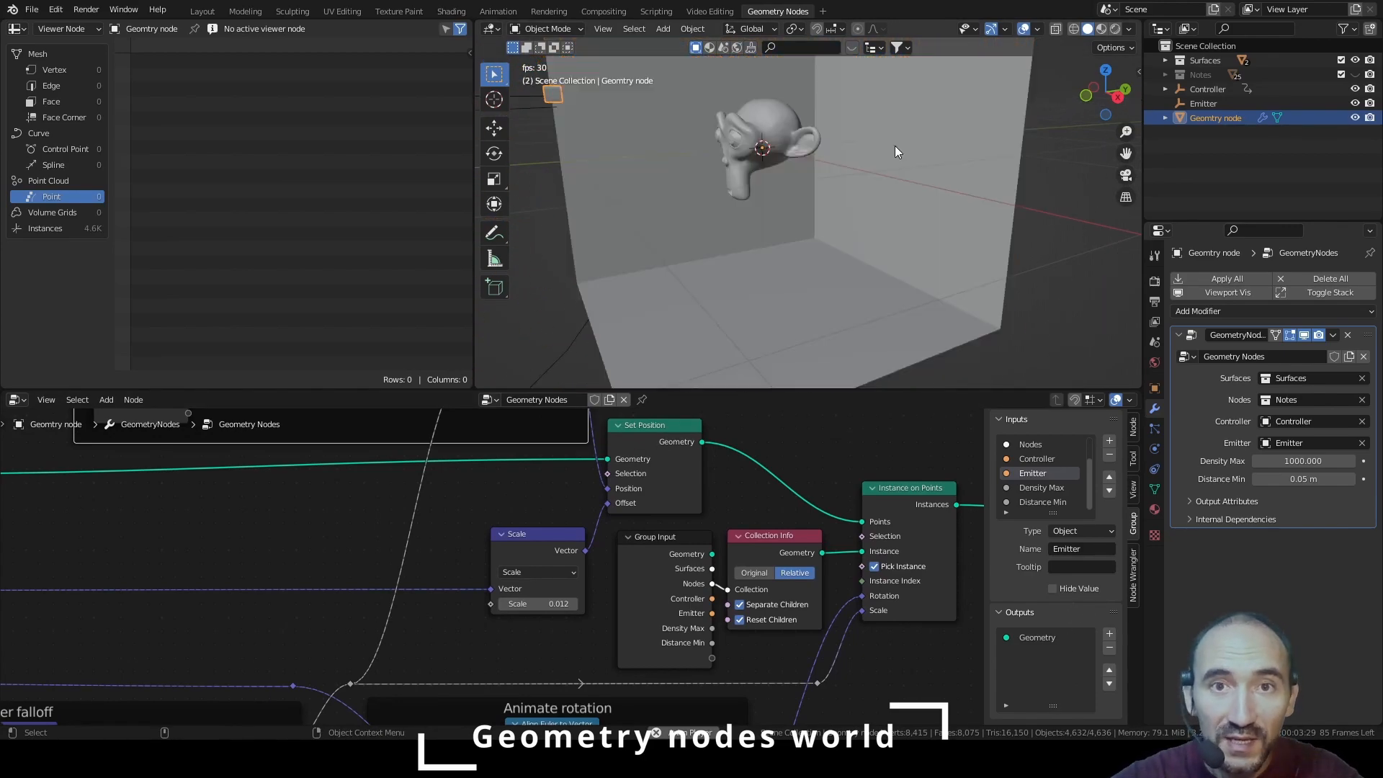
Examine the Instance on Points inputs, the Notes collection's Collection Info node and the Animate rotation frame, ending at the Group Output
middle_click_drag(645, 449, 439, 452)
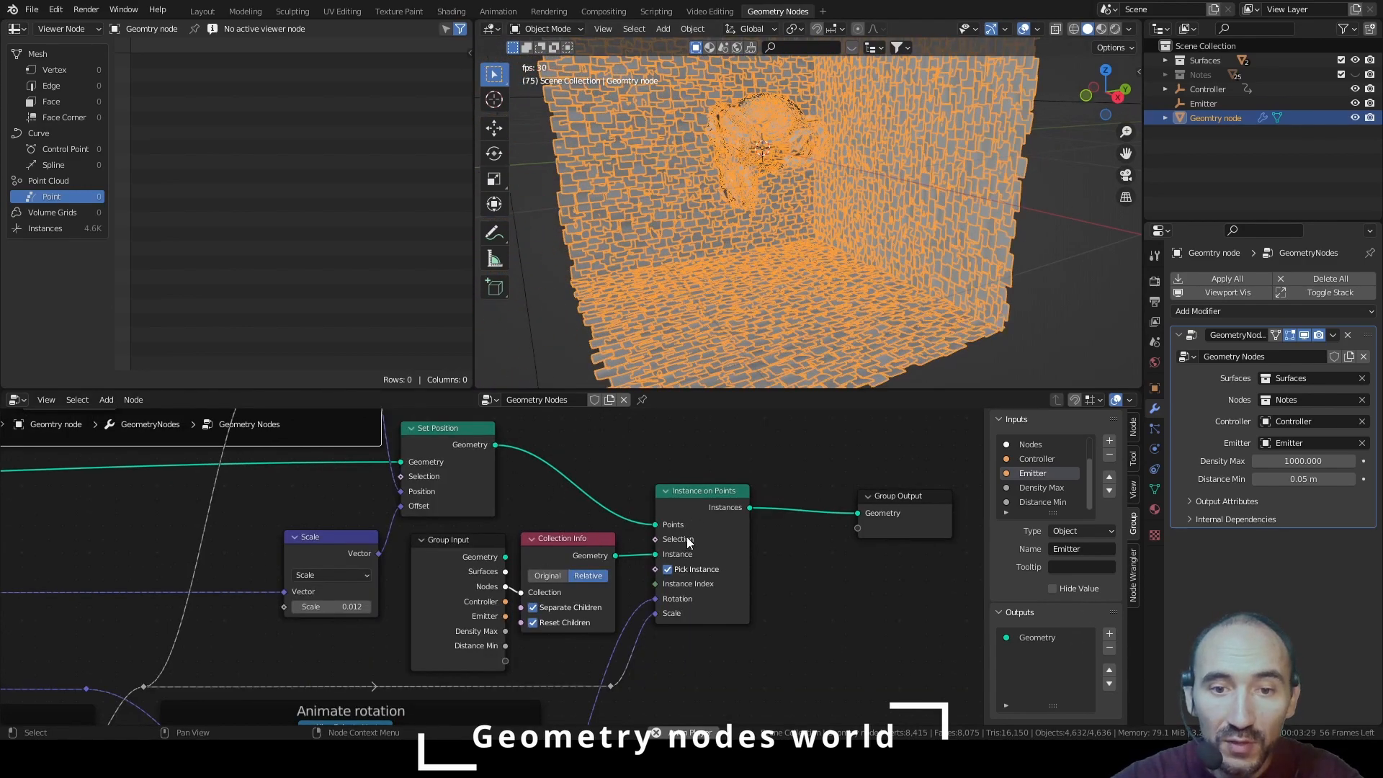
scroll(781, 582, "down", 1)
scroll(781, 584, "up", 2)
middle_click_drag(531, 605, 603, 515)
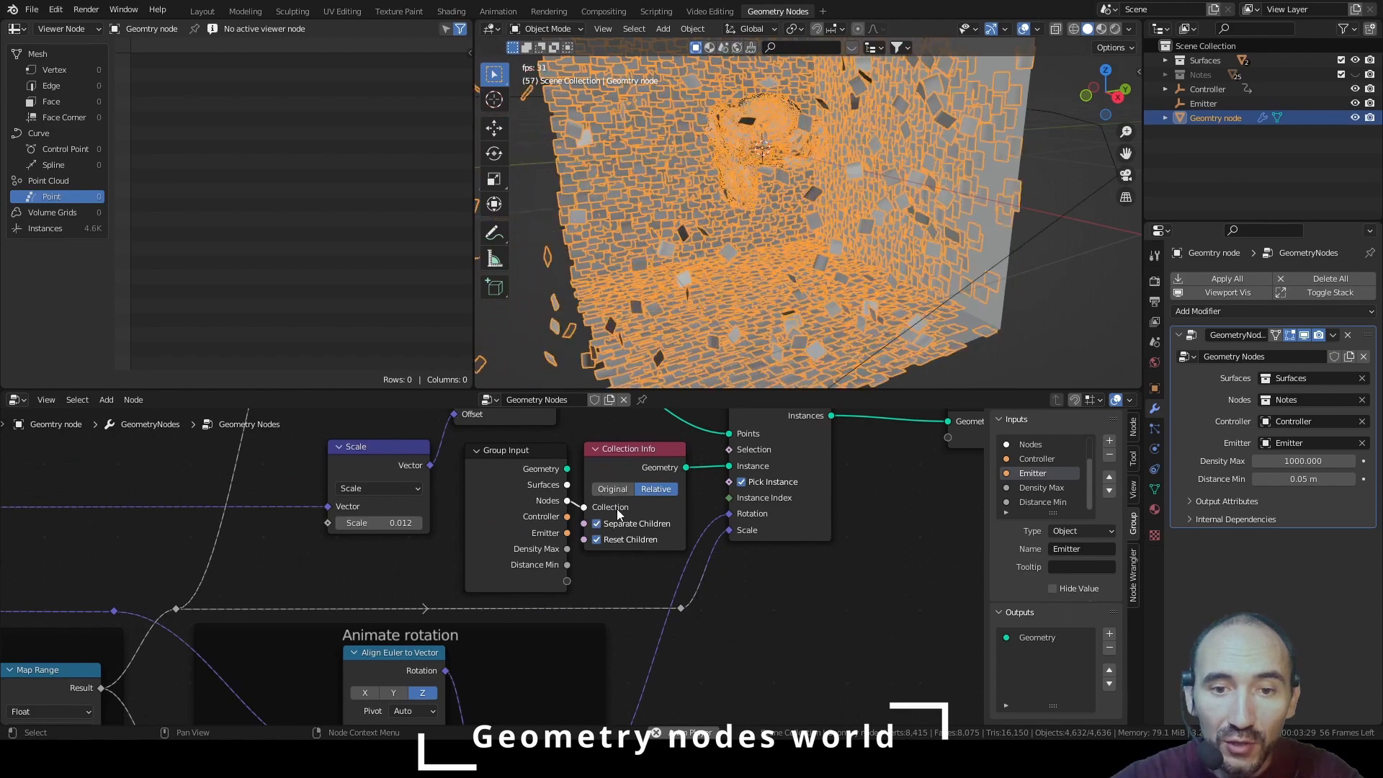
middle_click_drag(767, 587, 804, 520)
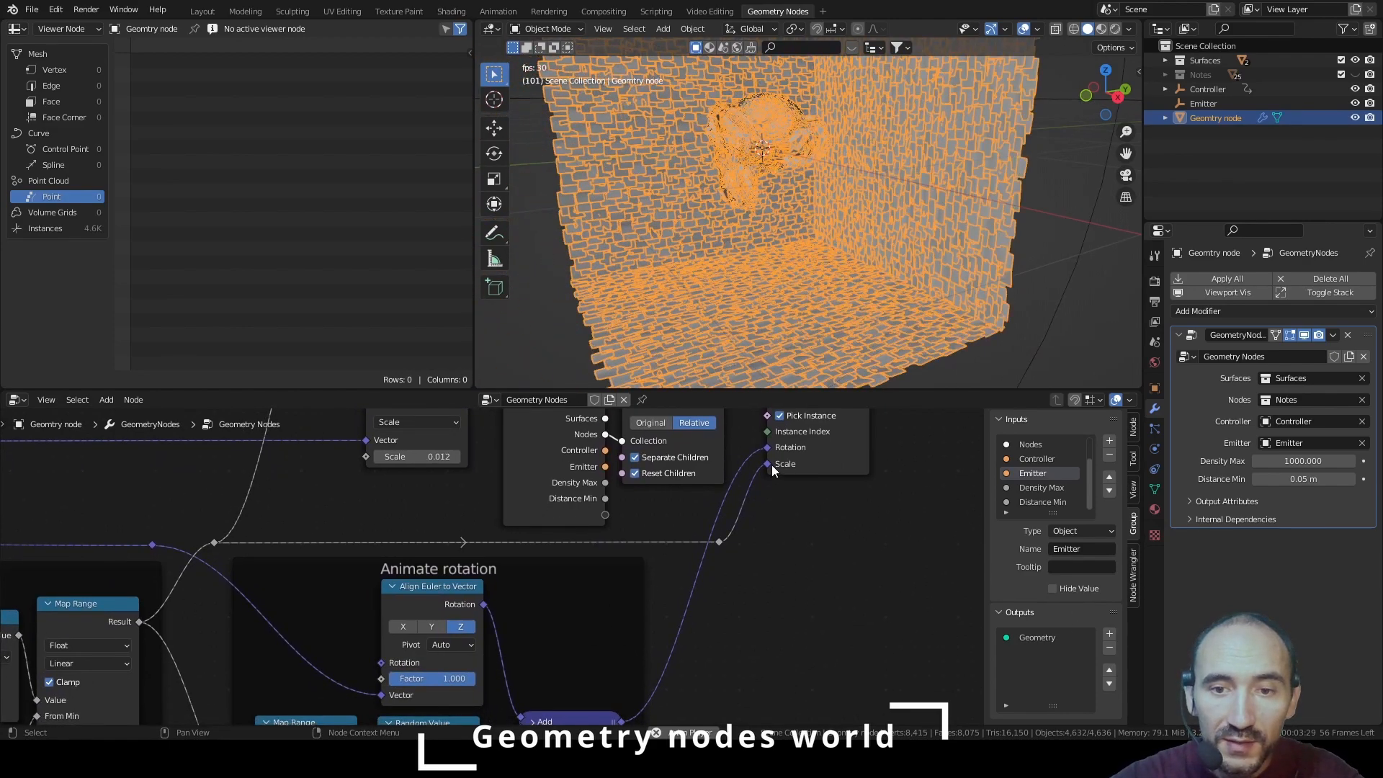
scroll(785, 465, "up", 1)
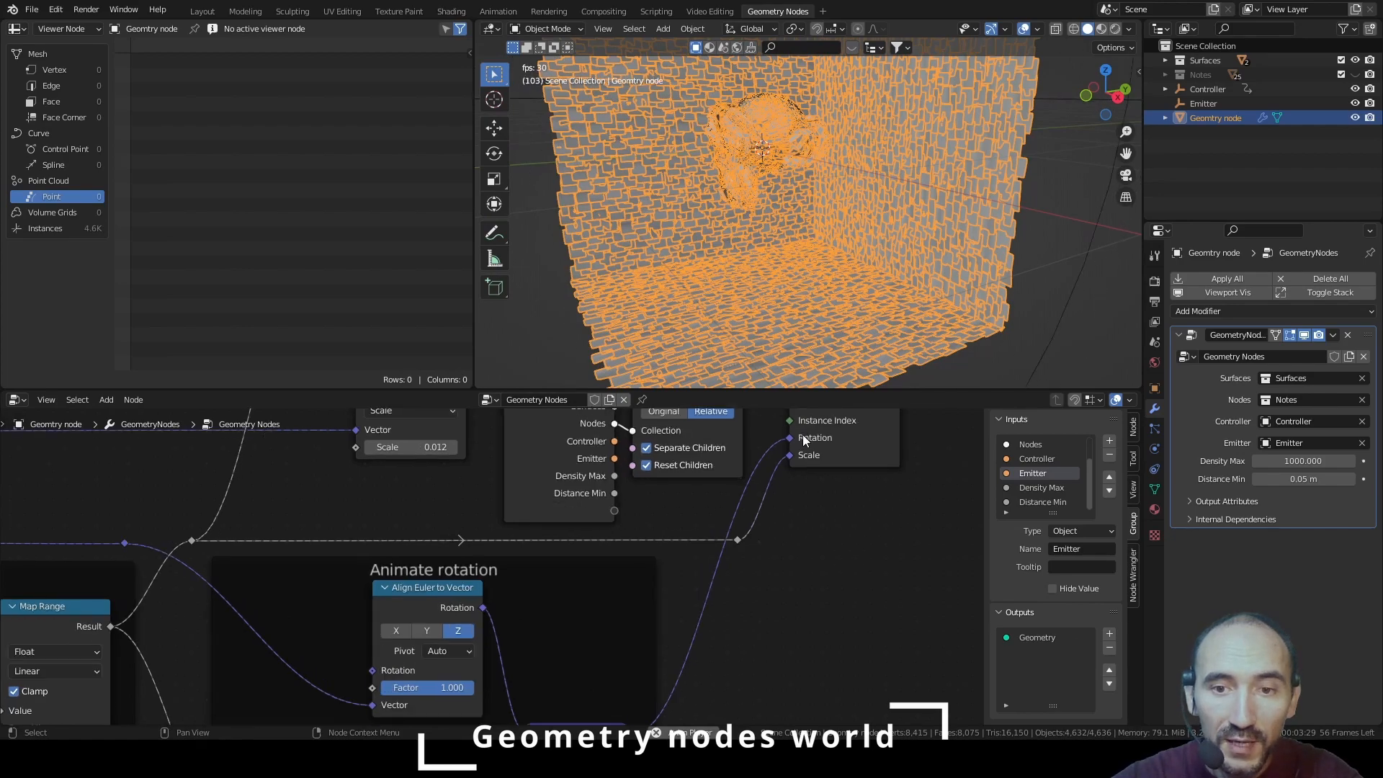
middle_click_drag(738, 626, 797, 479)
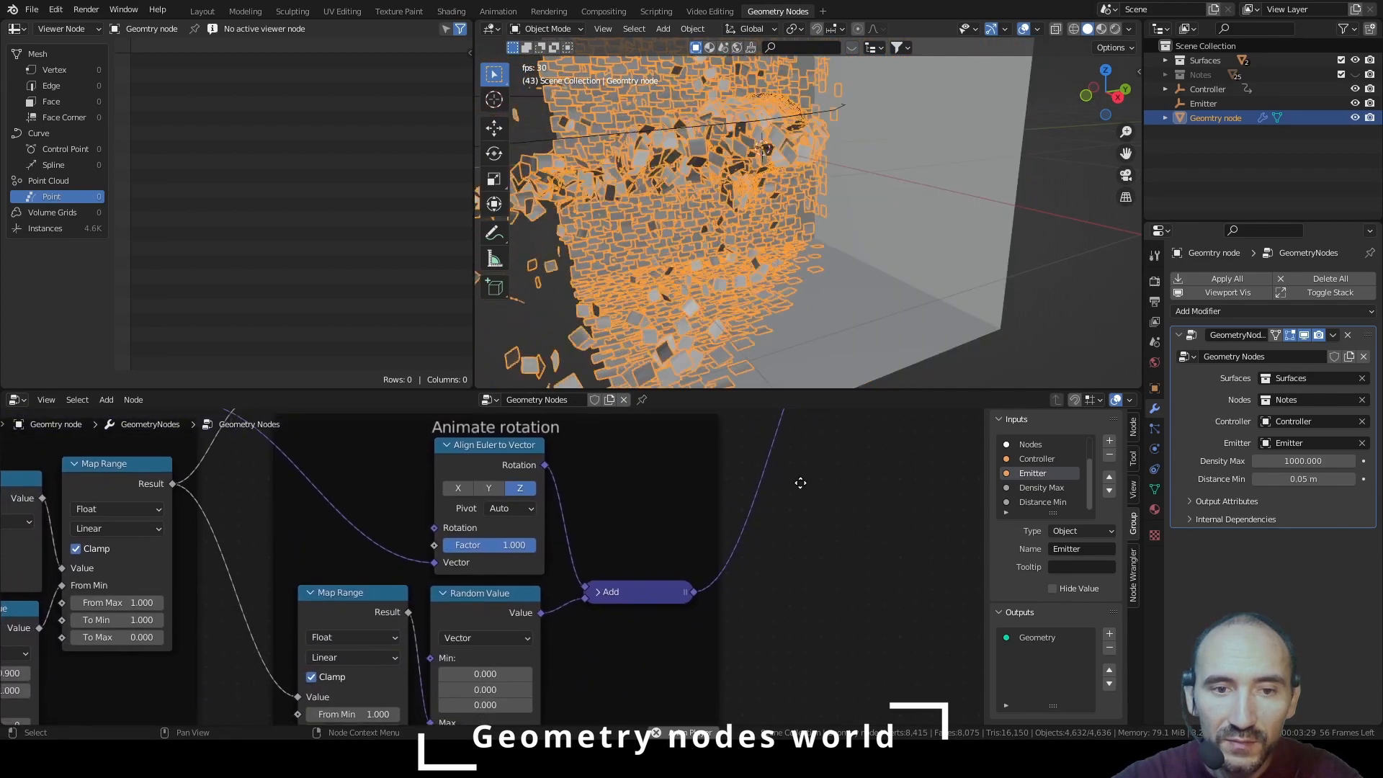
scroll(809, 505, "down", 1)
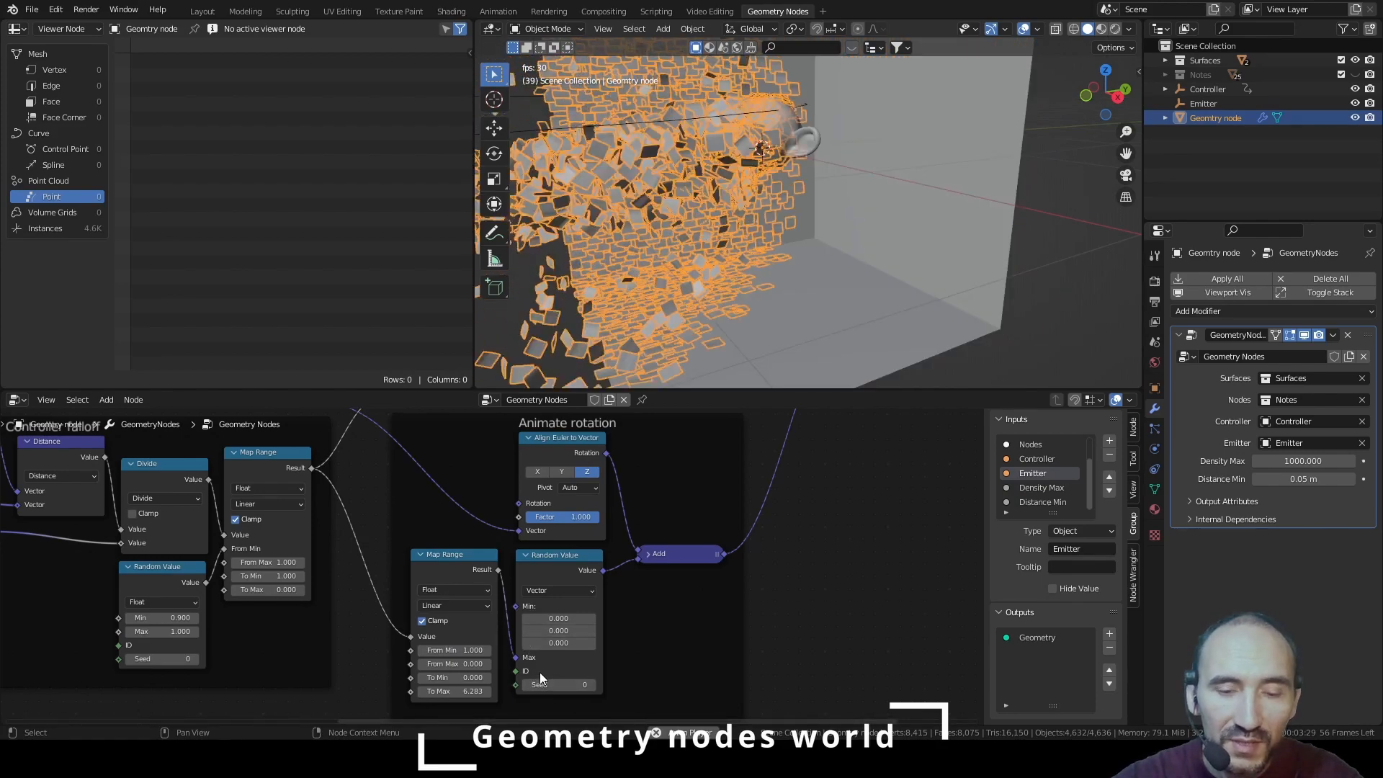
middle_click_drag(648, 602, 540, 688)
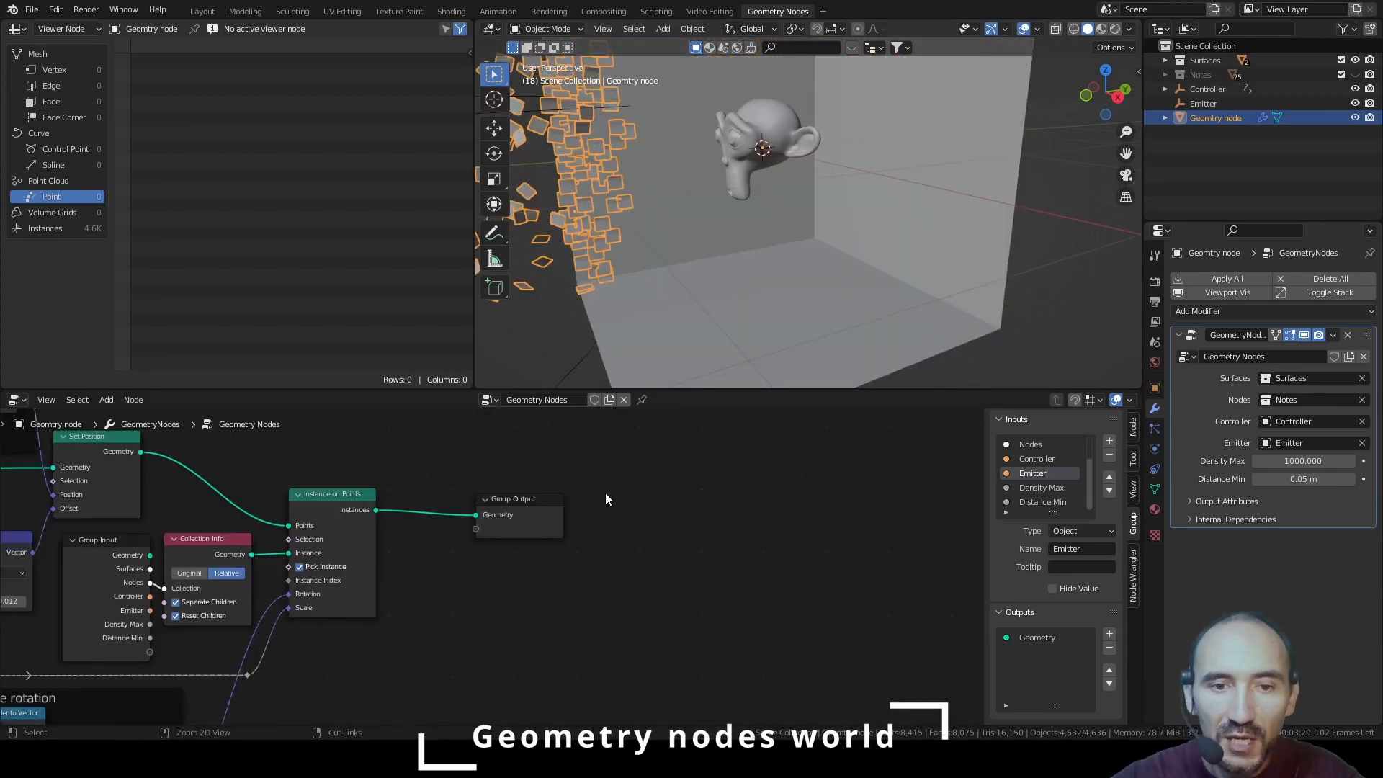
Save the file and insert a Set Material node between Instance on Points and Group Output, moving the output node away to make room
key("ctrl+s")
left_click_drag(678, 480, 706, 498)
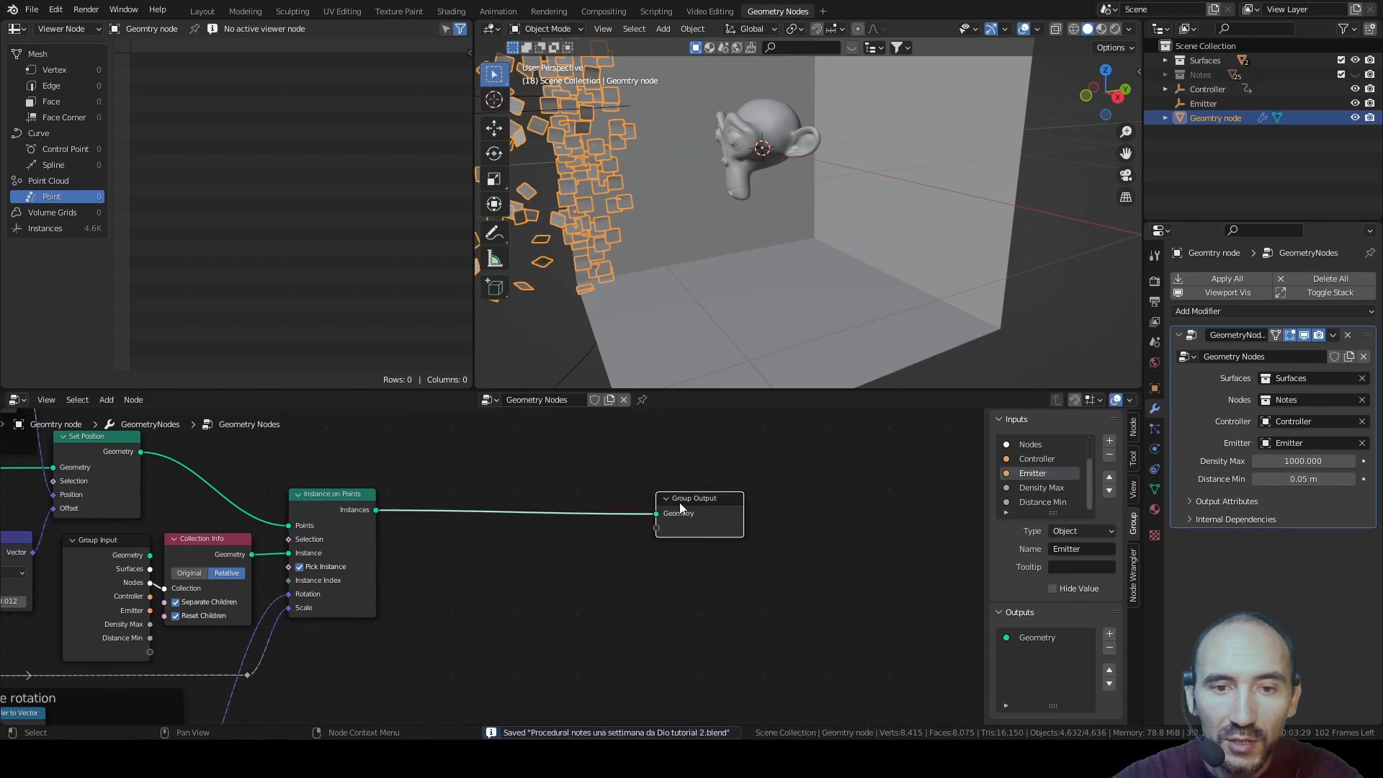
key("F3")
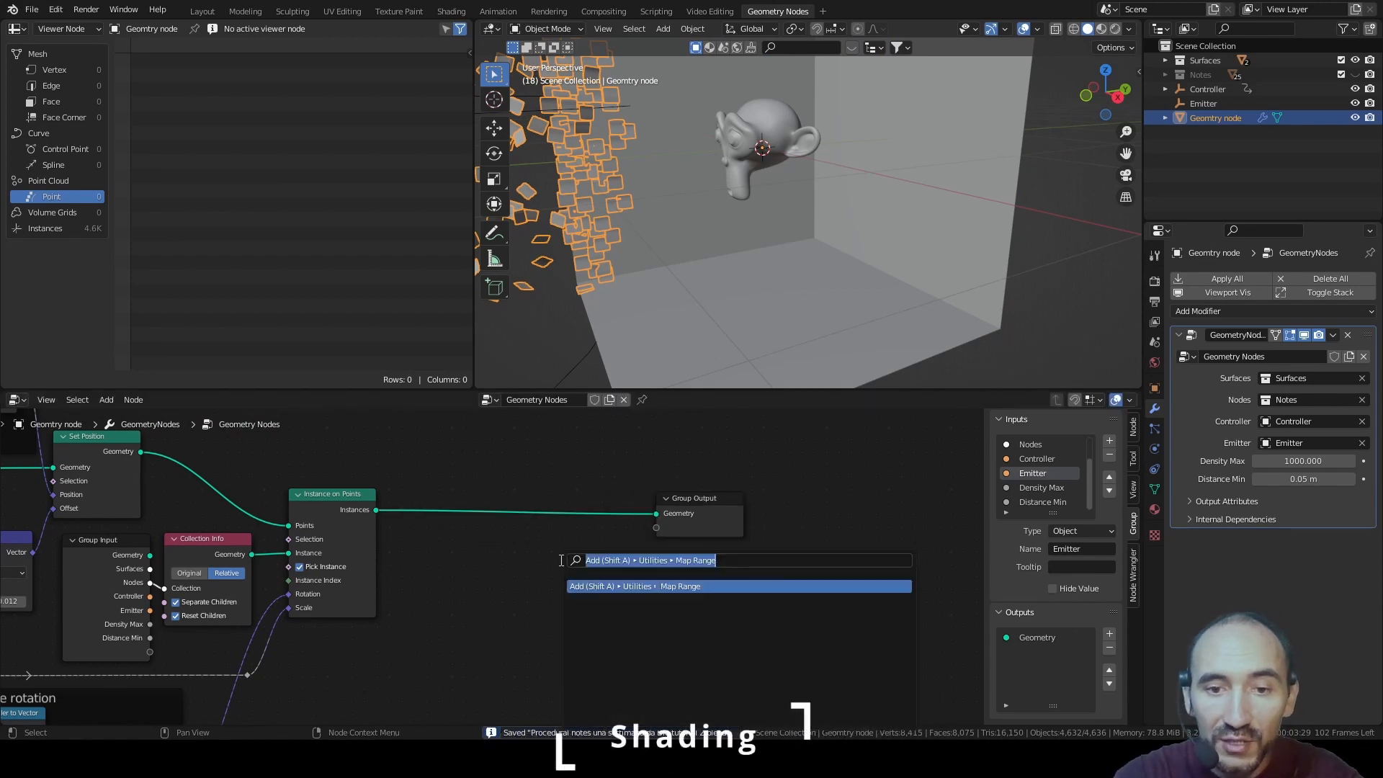
type("set ma")
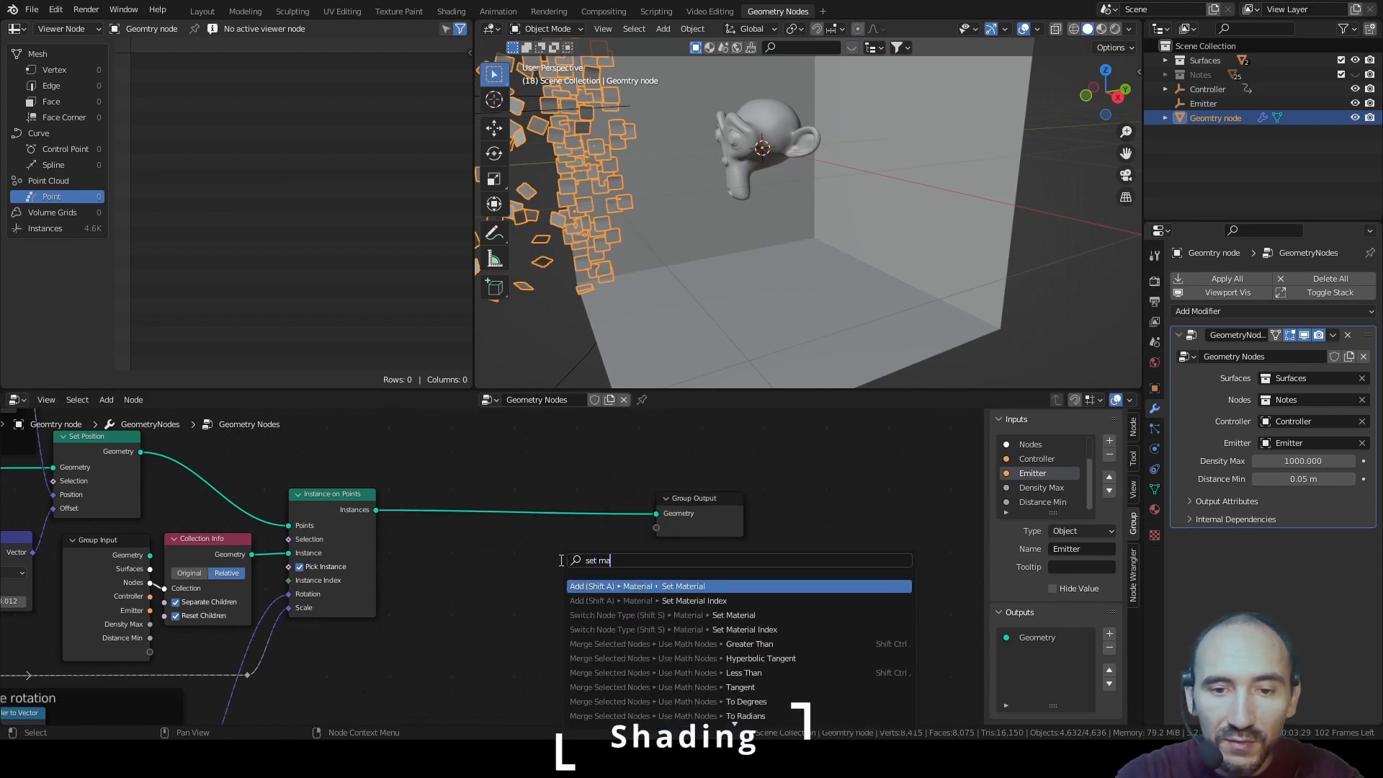
key("Return")
left_click(489, 487)
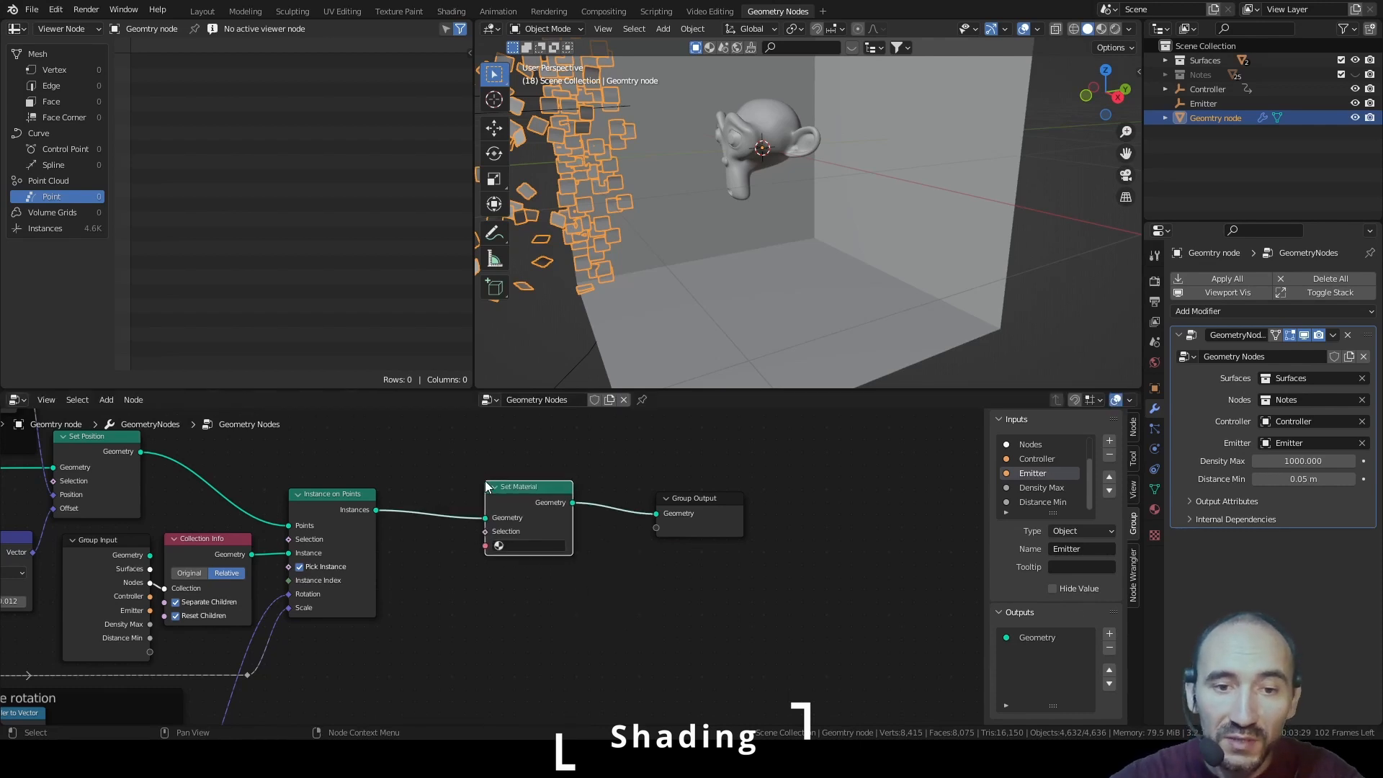
Create a new material on the Geometry node object and name it Note
left_click(1154, 509)
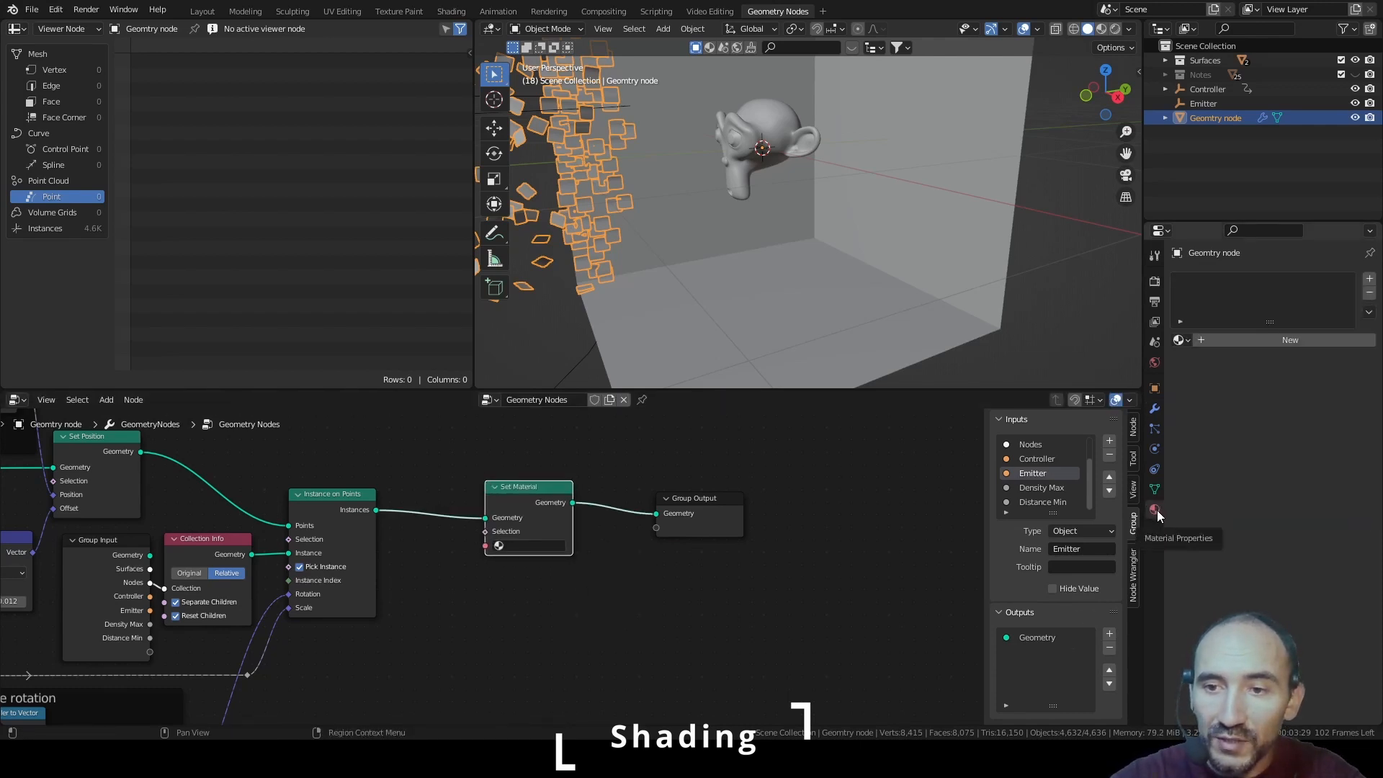
left_click(1220, 341)
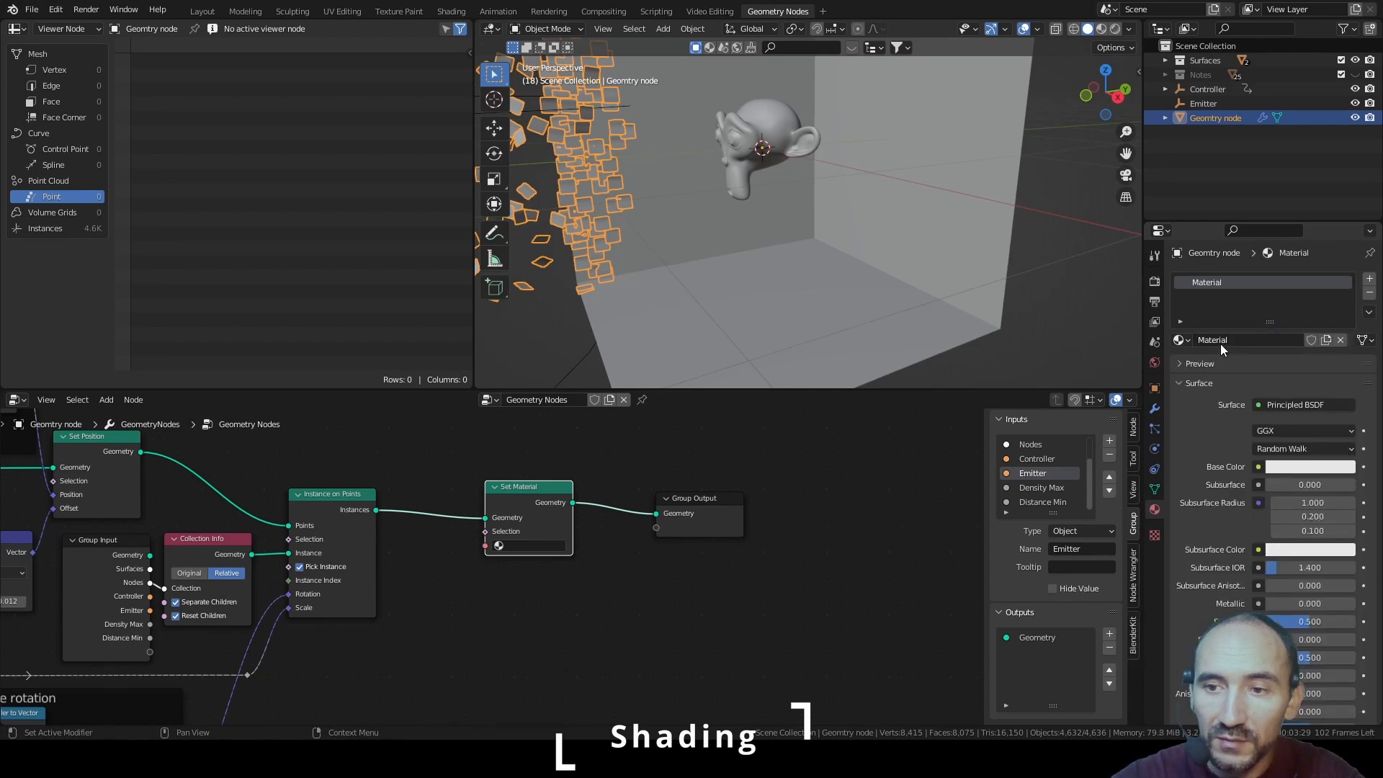
left_click(1221, 344)
type("N")
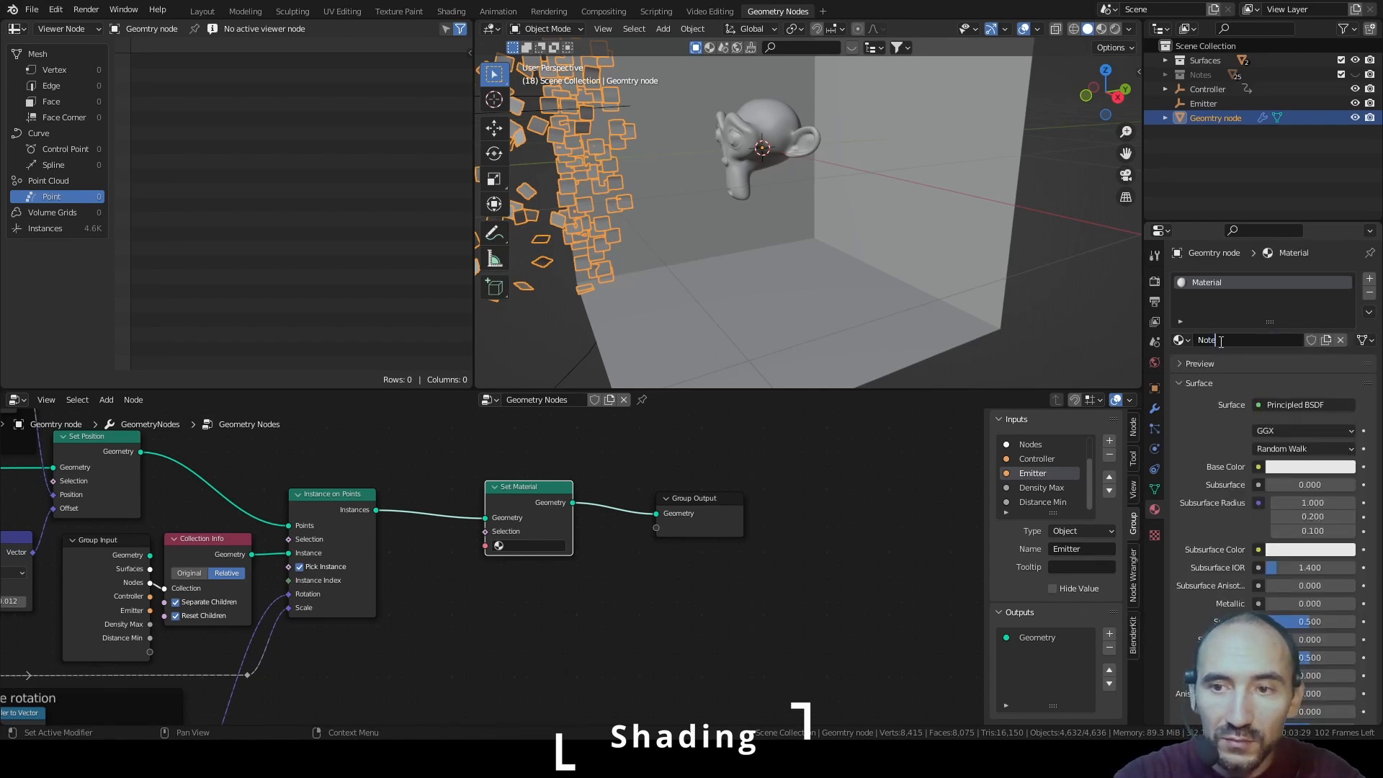
type("ote")
key("Return")
Assign the Note material in the Set Material node
left_click(512, 545)
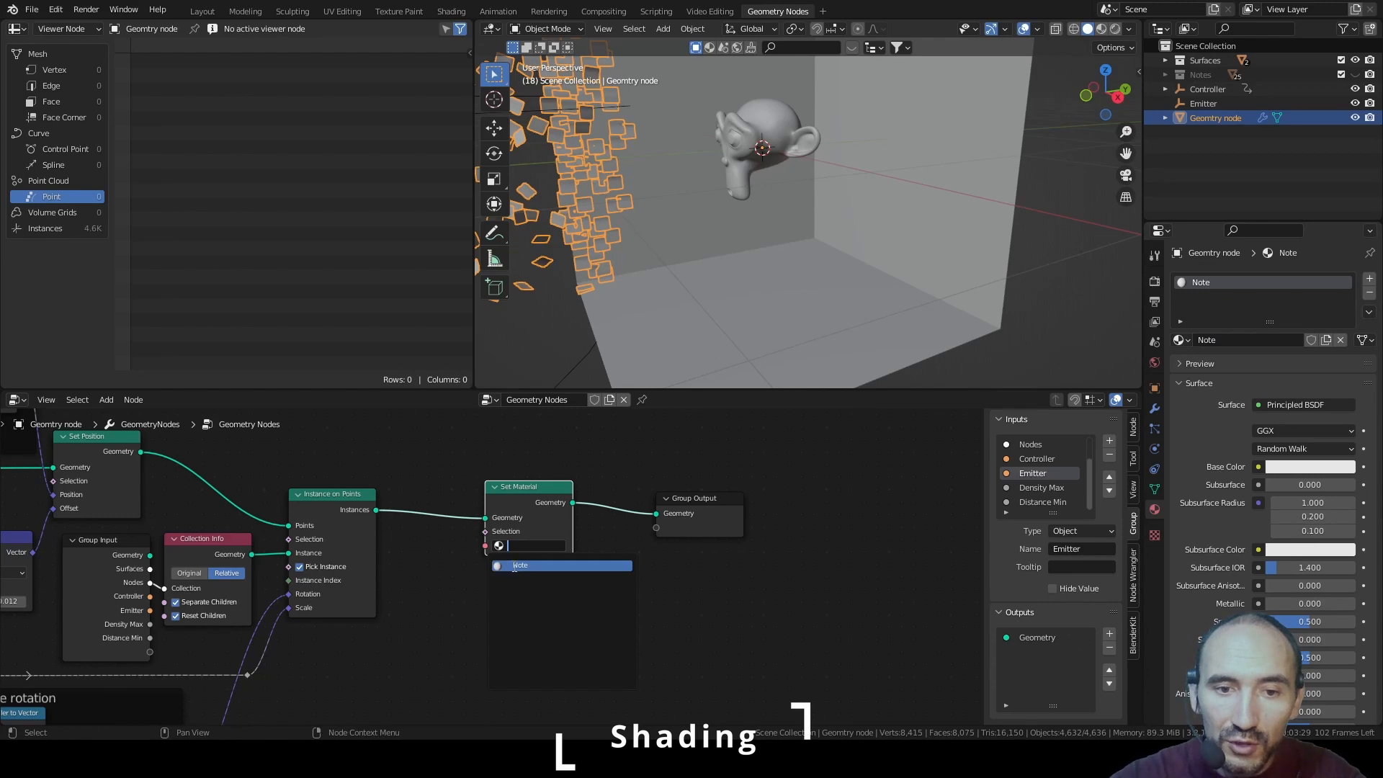
left_click(523, 568)
left_click(625, 459)
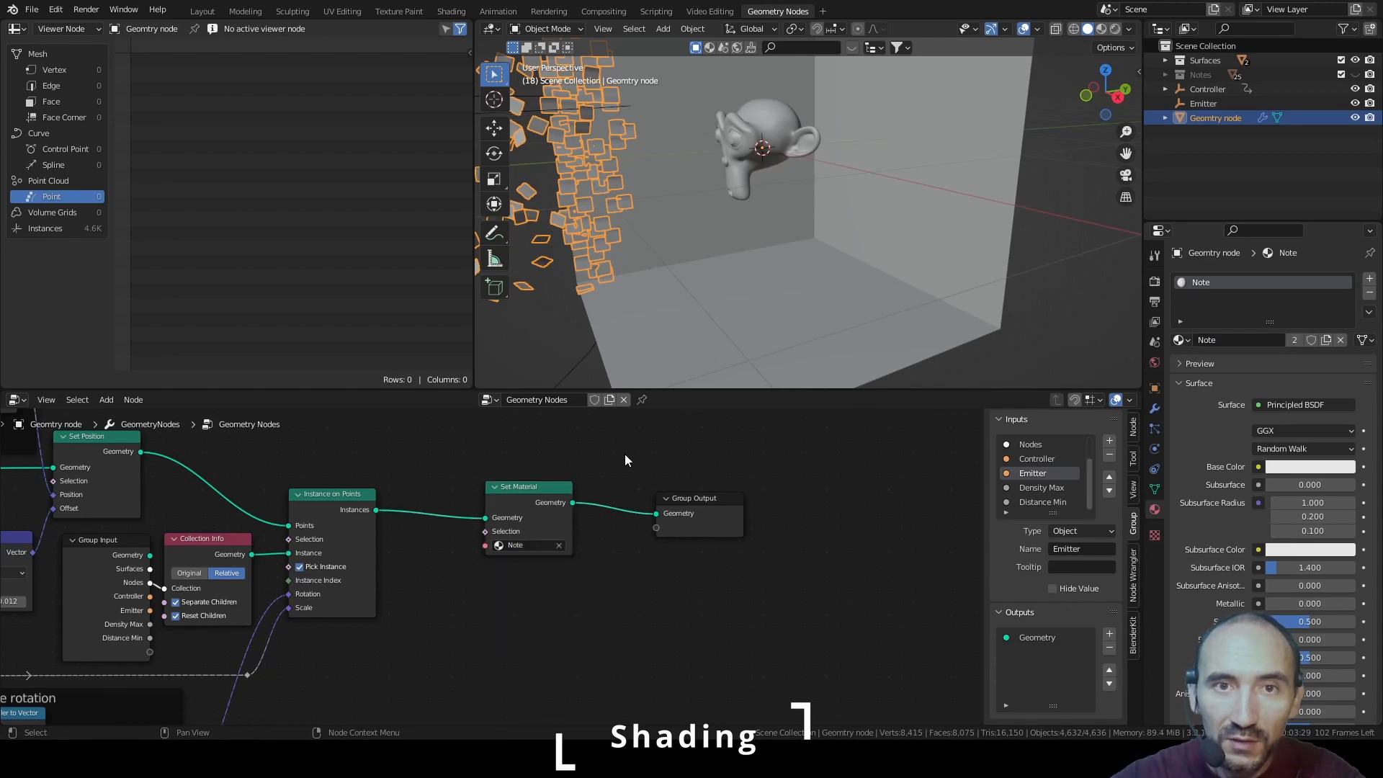
In the Shading workspace, feed the Note material's Base Color from a new yellow RGB node and set Roughness to 1
left_click(450, 12)
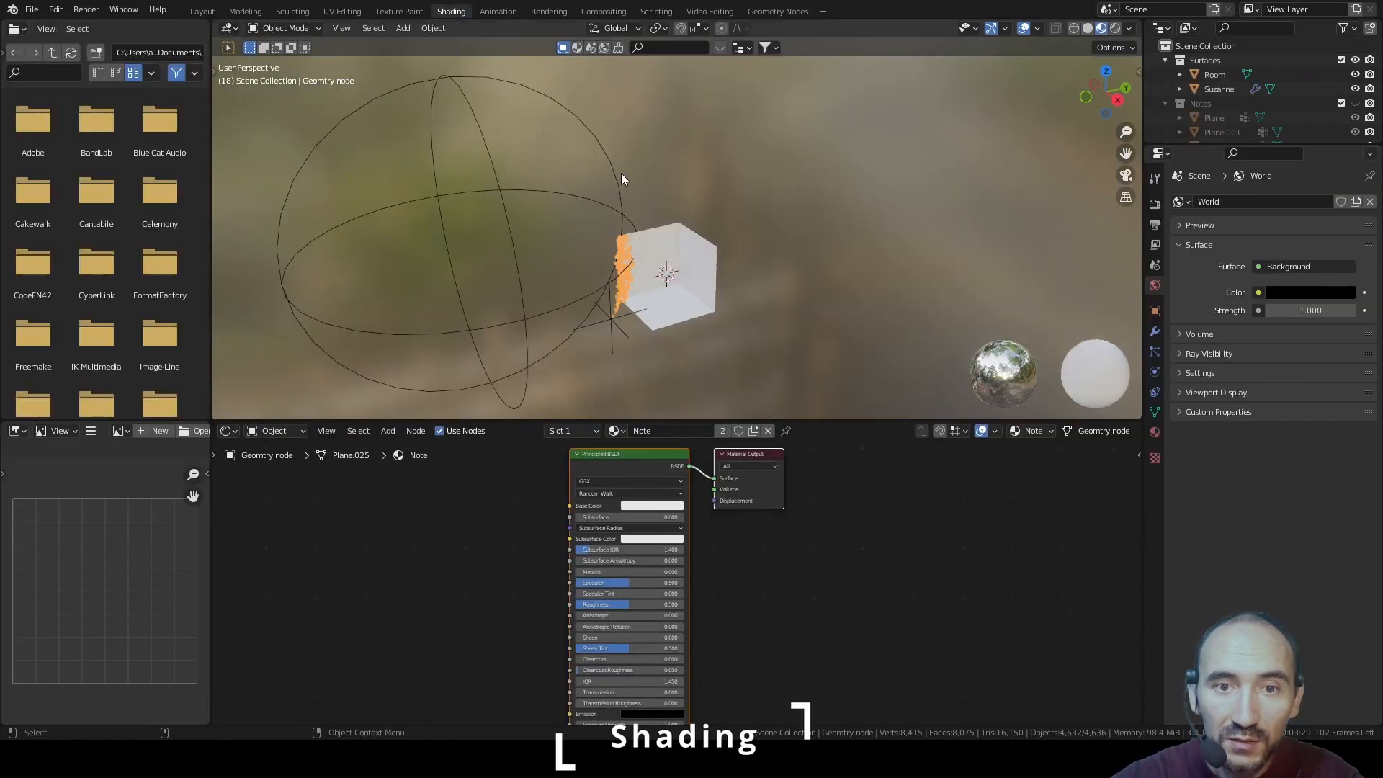
key("shift+a")
type("rgb")
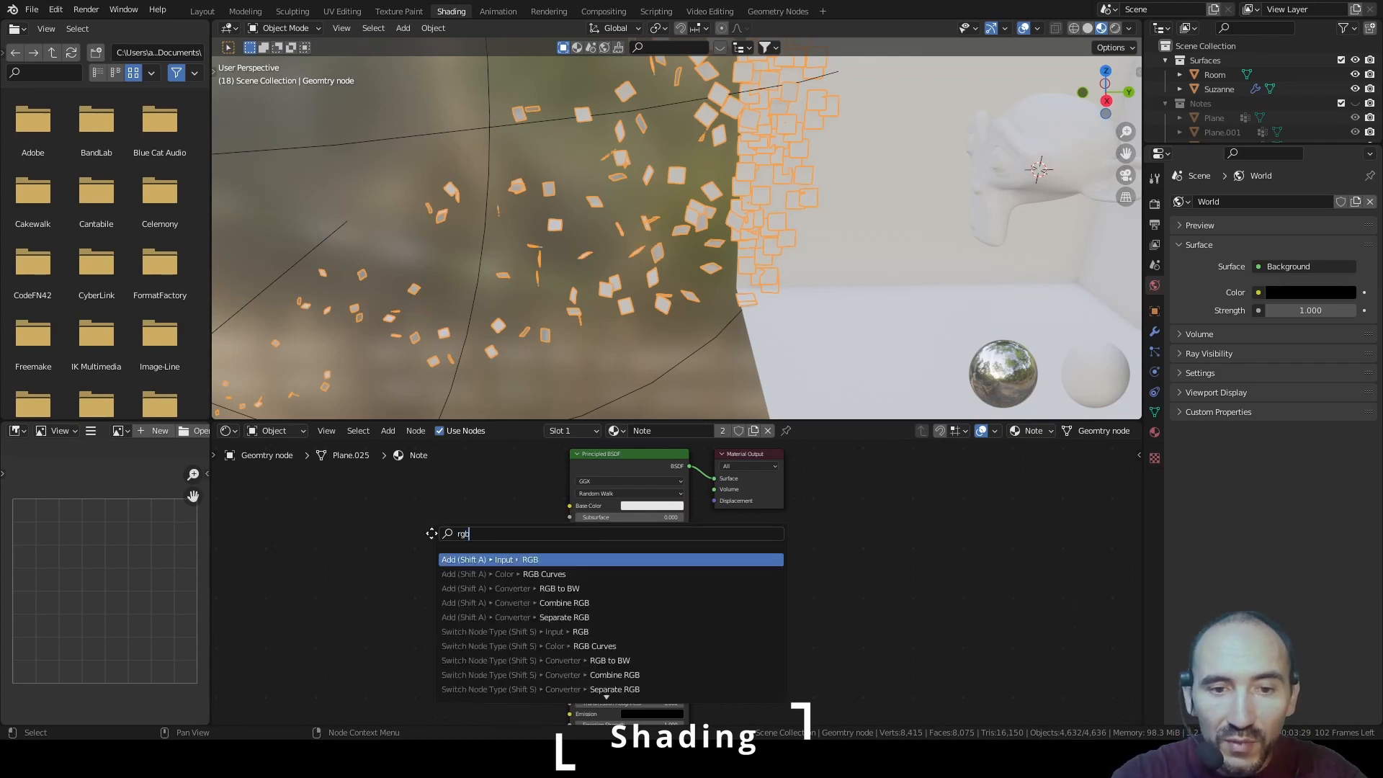
key("Return")
left_click(427, 479)
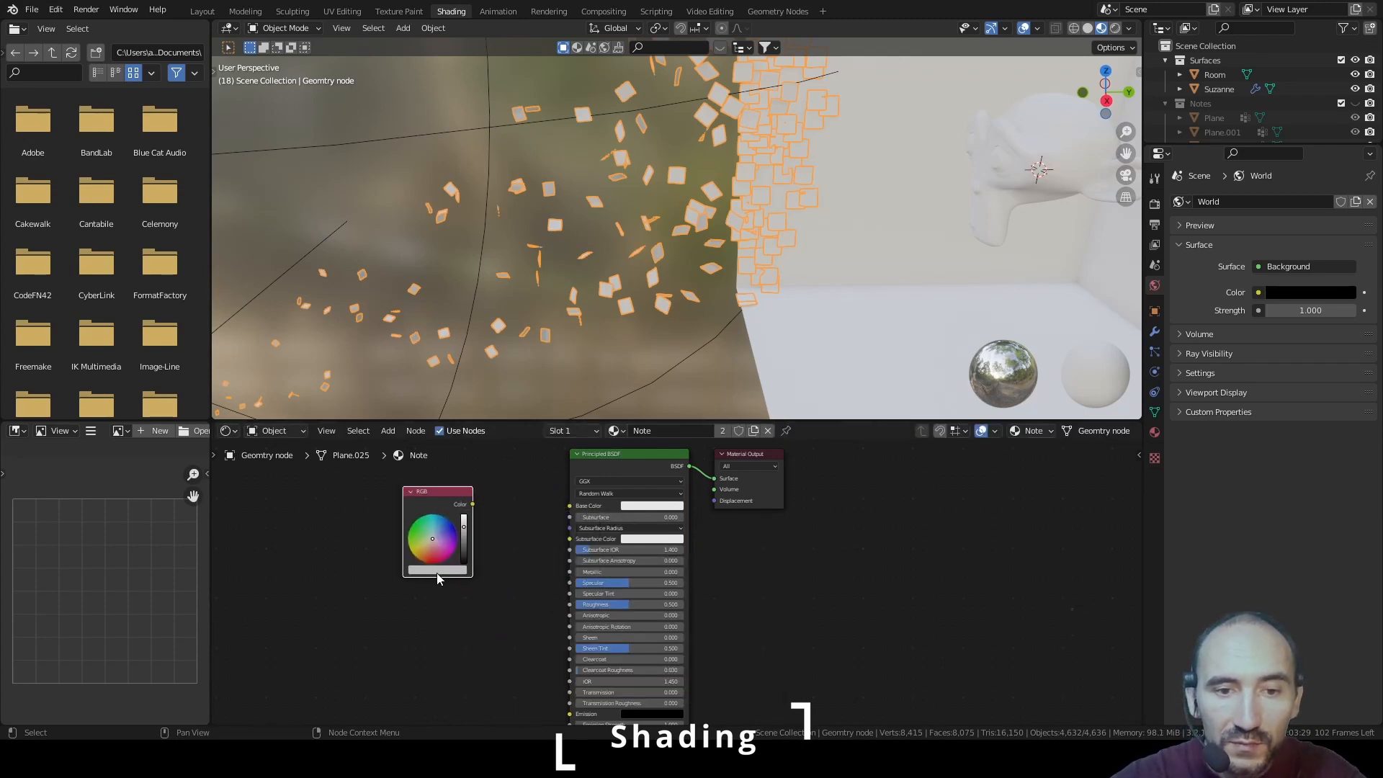
left_click(441, 572)
left_click_drag(447, 463, 442, 467)
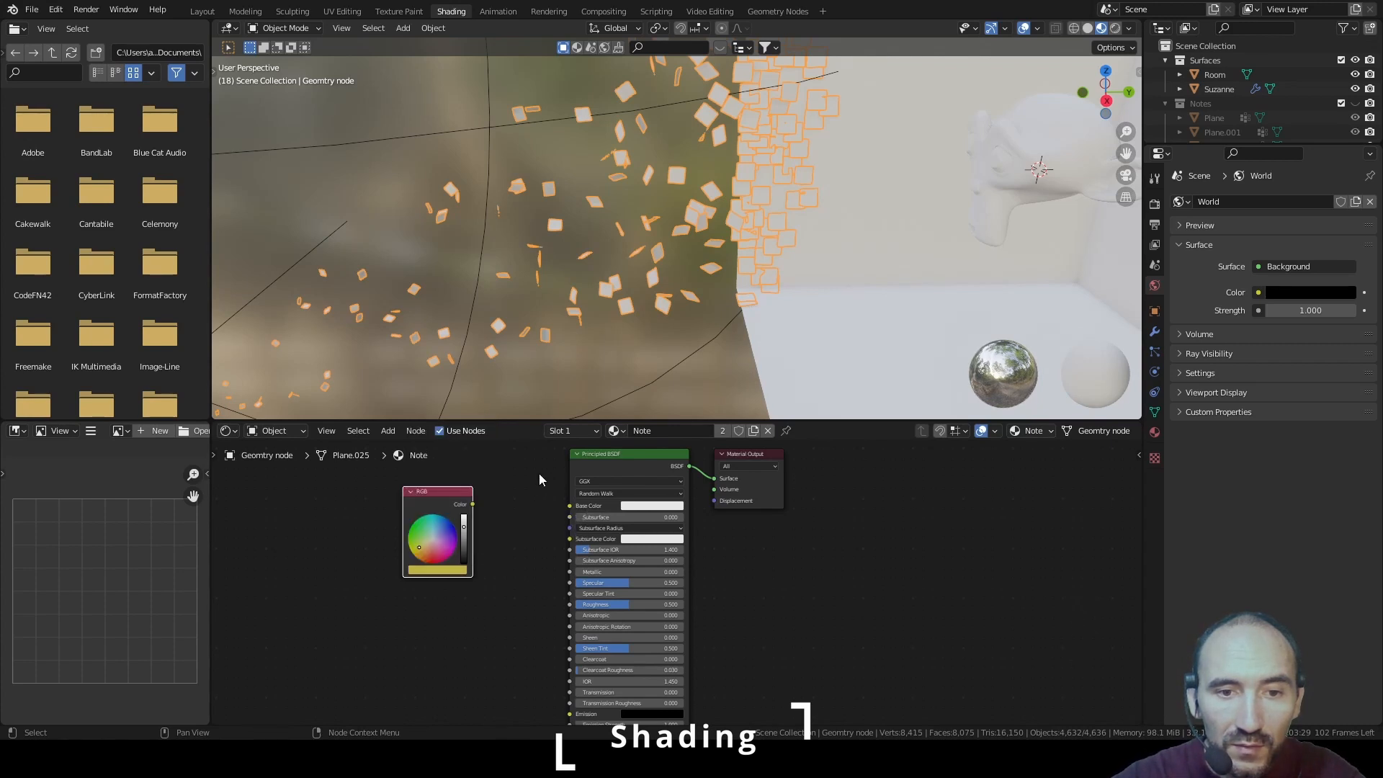
left_click_drag(473, 508, 571, 506)
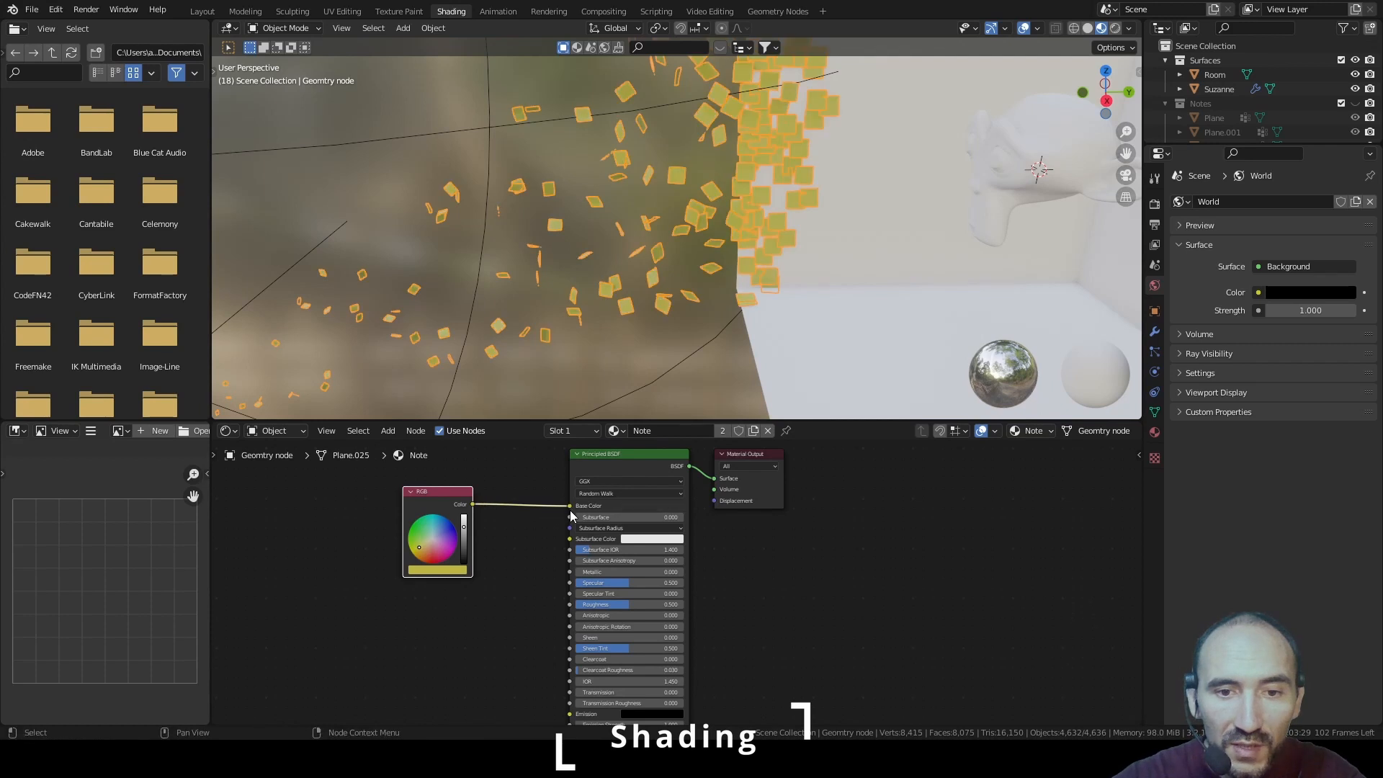
left_click_drag(620, 605, 651, 605)
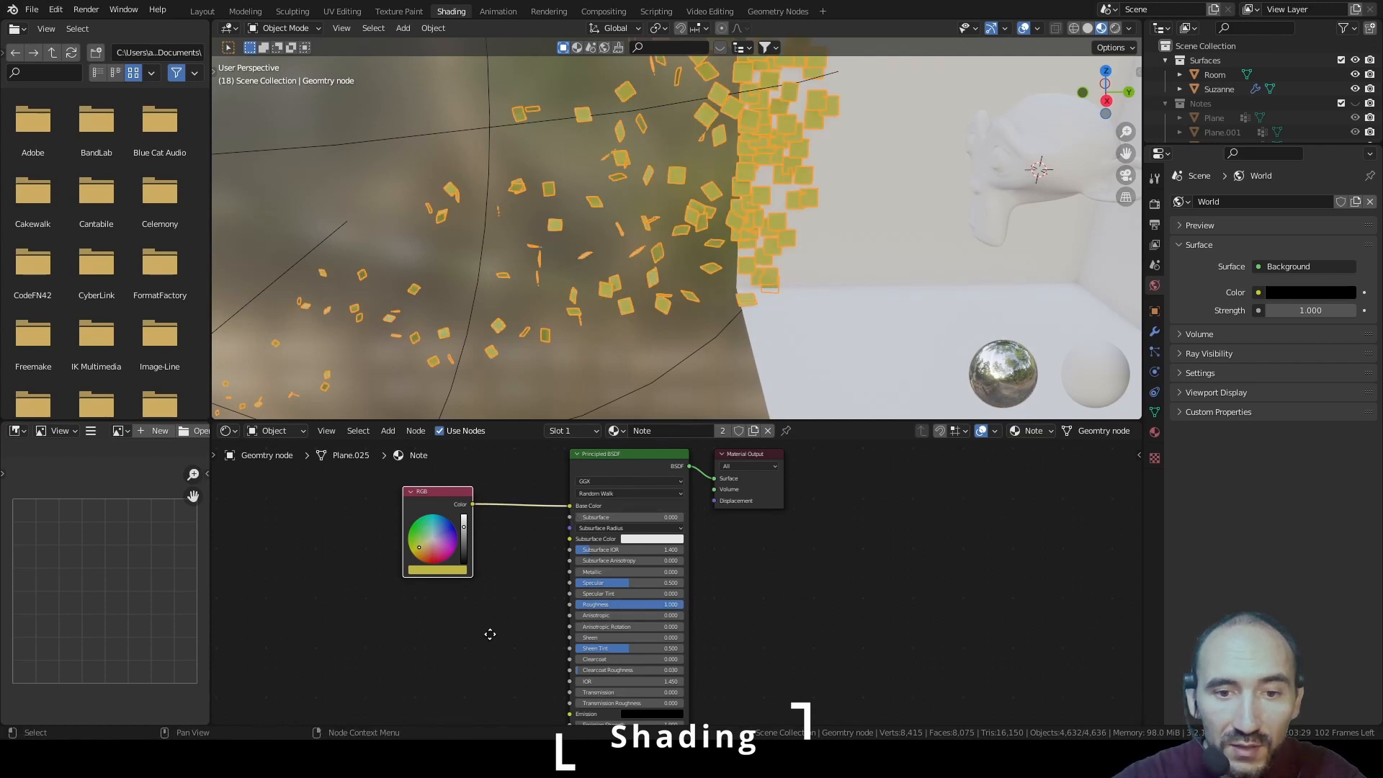
Move the RGB node farther from the Principled BSDF and place a Bump node between them
middle_click_drag(490, 634, 699, 615)
scroll(591, 509, "up", 2)
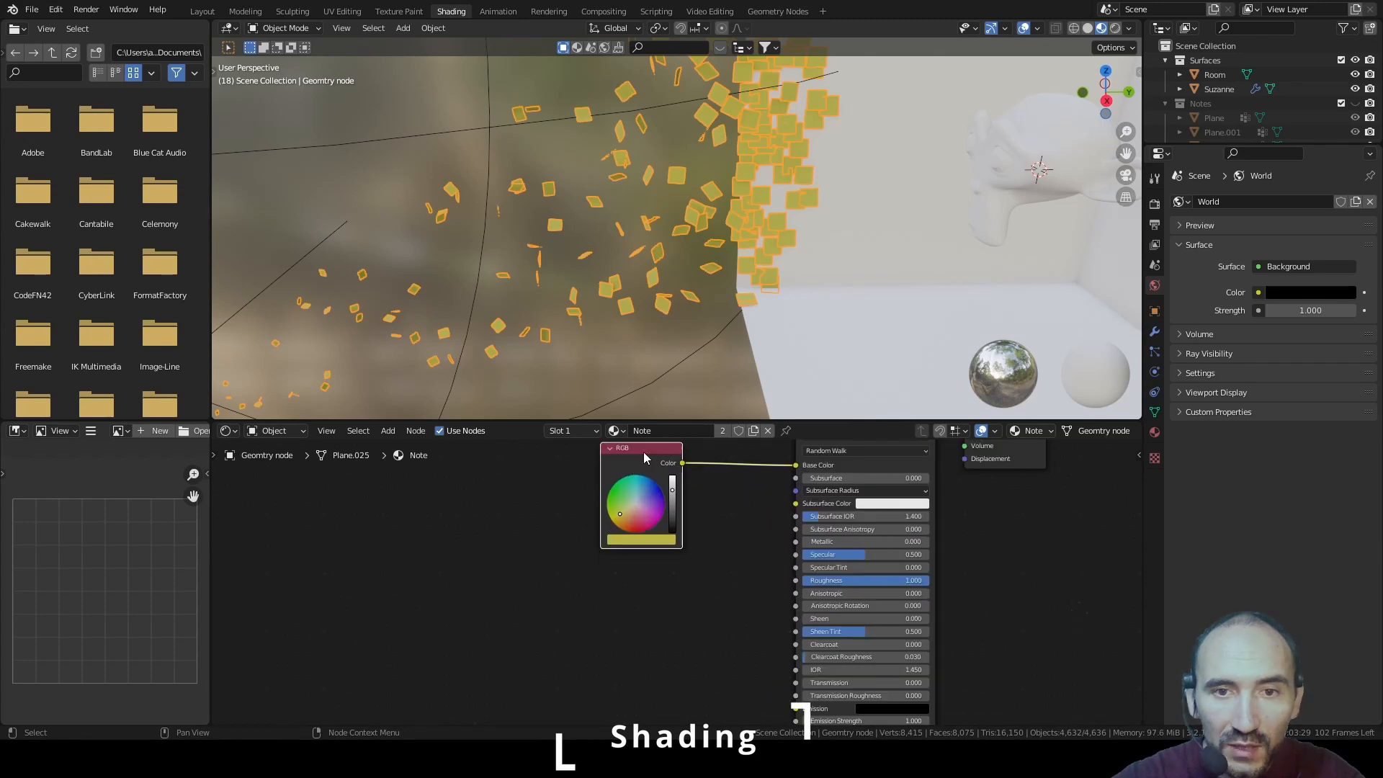
left_click_drag(644, 458, 384, 473)
key("F3")
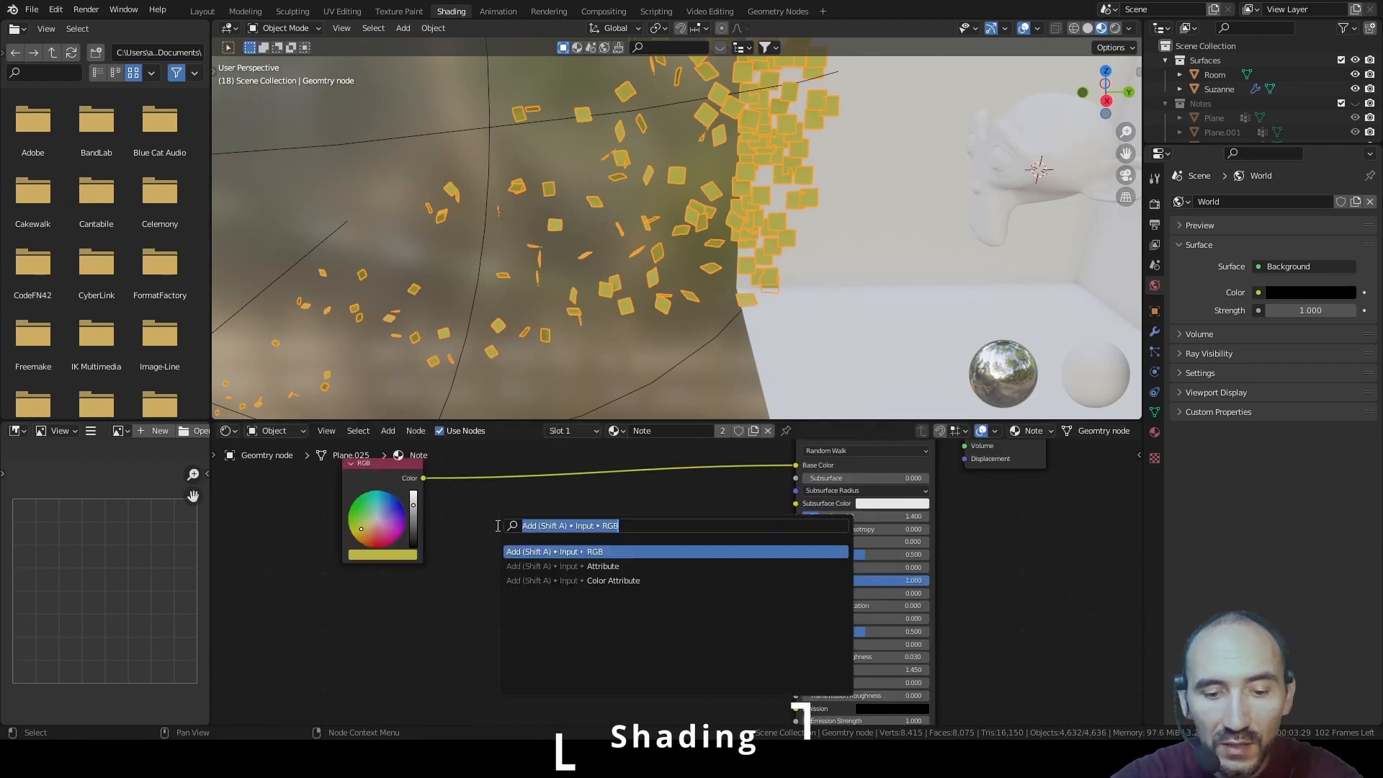
type("bump")
key("Return")
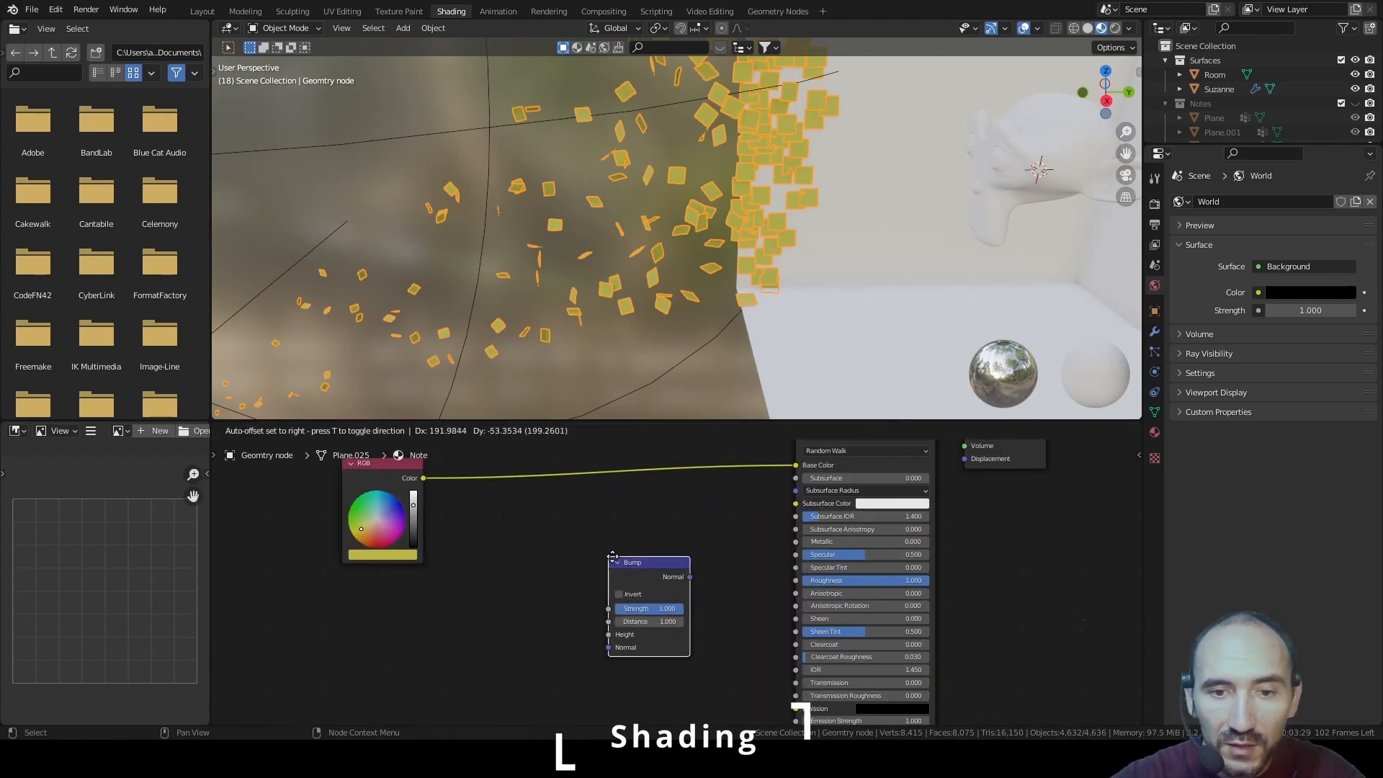
left_click(621, 559)
Add a Noise Texture node ahead of the Bump node, with Mapping and Texture Coordinate nodes attached to its Vector input
key("F3")
type("noi")
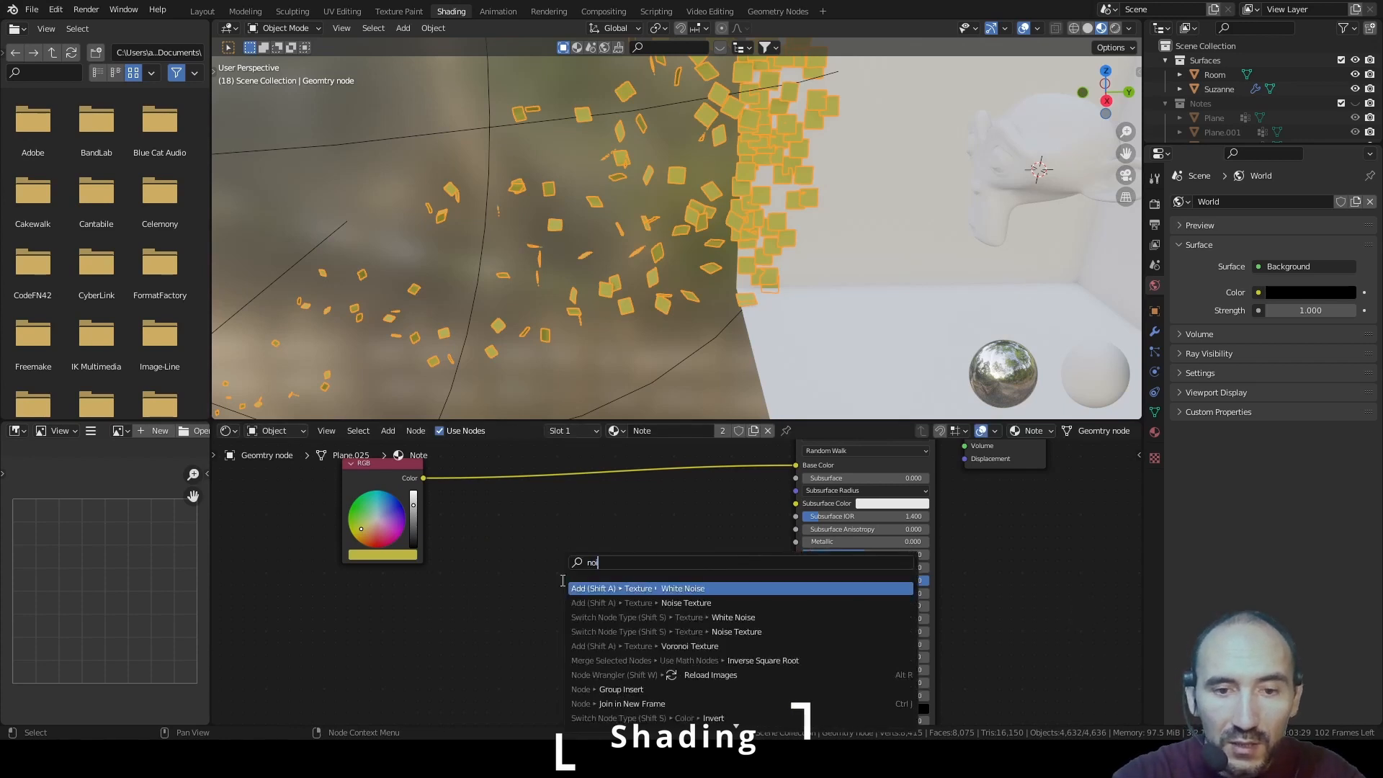
type("se")
key("Down")
key("Return")
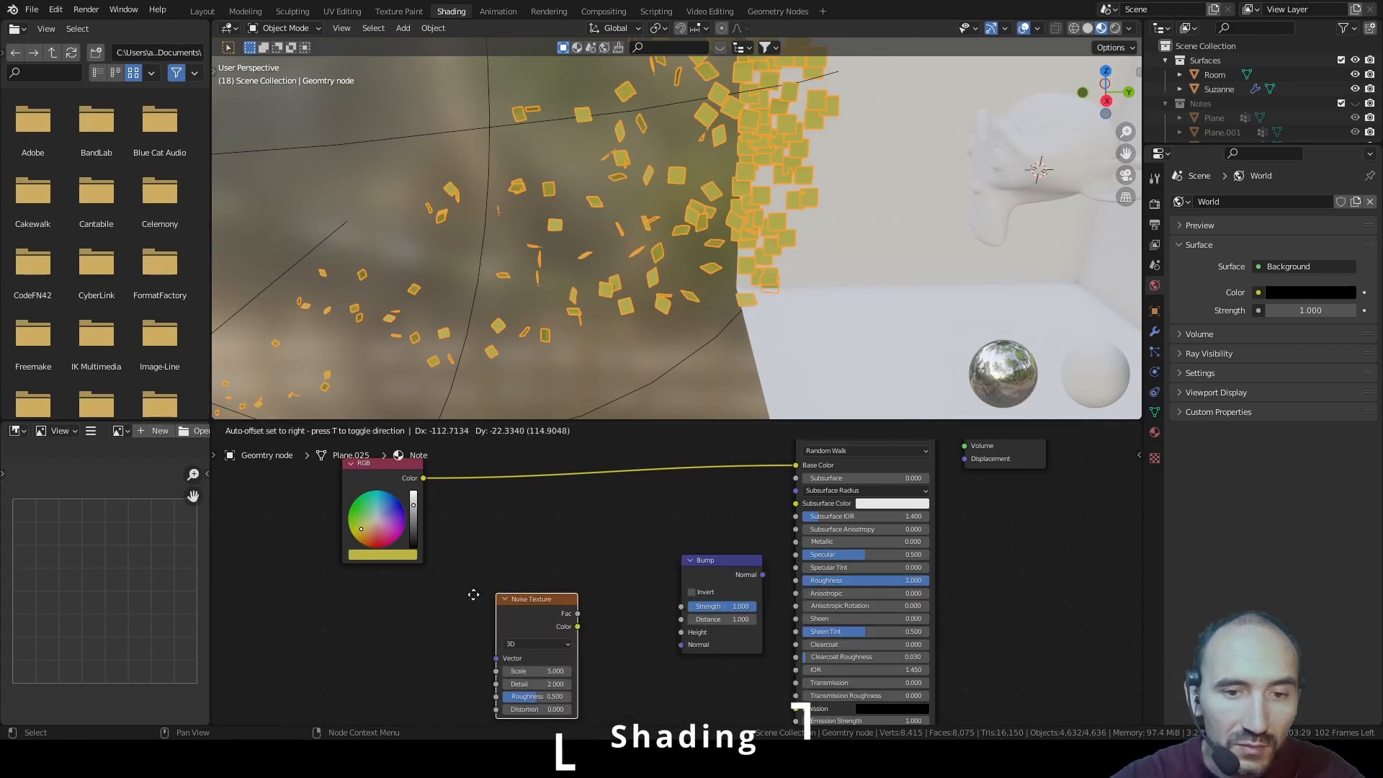
left_click(467, 585)
key("ctrl+t")
middle_click_drag(477, 518, 596, 490)
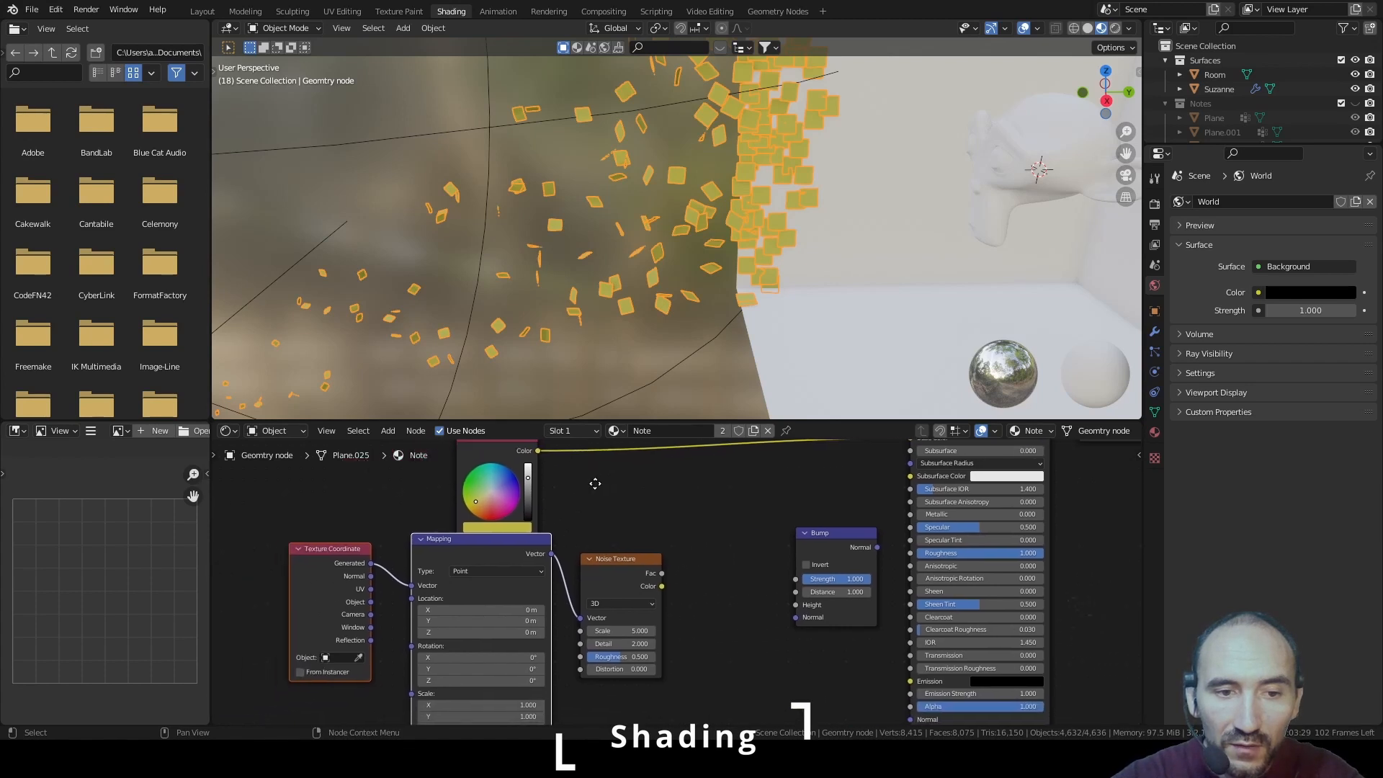
left_click_drag(345, 513, 433, 576)
key("g")
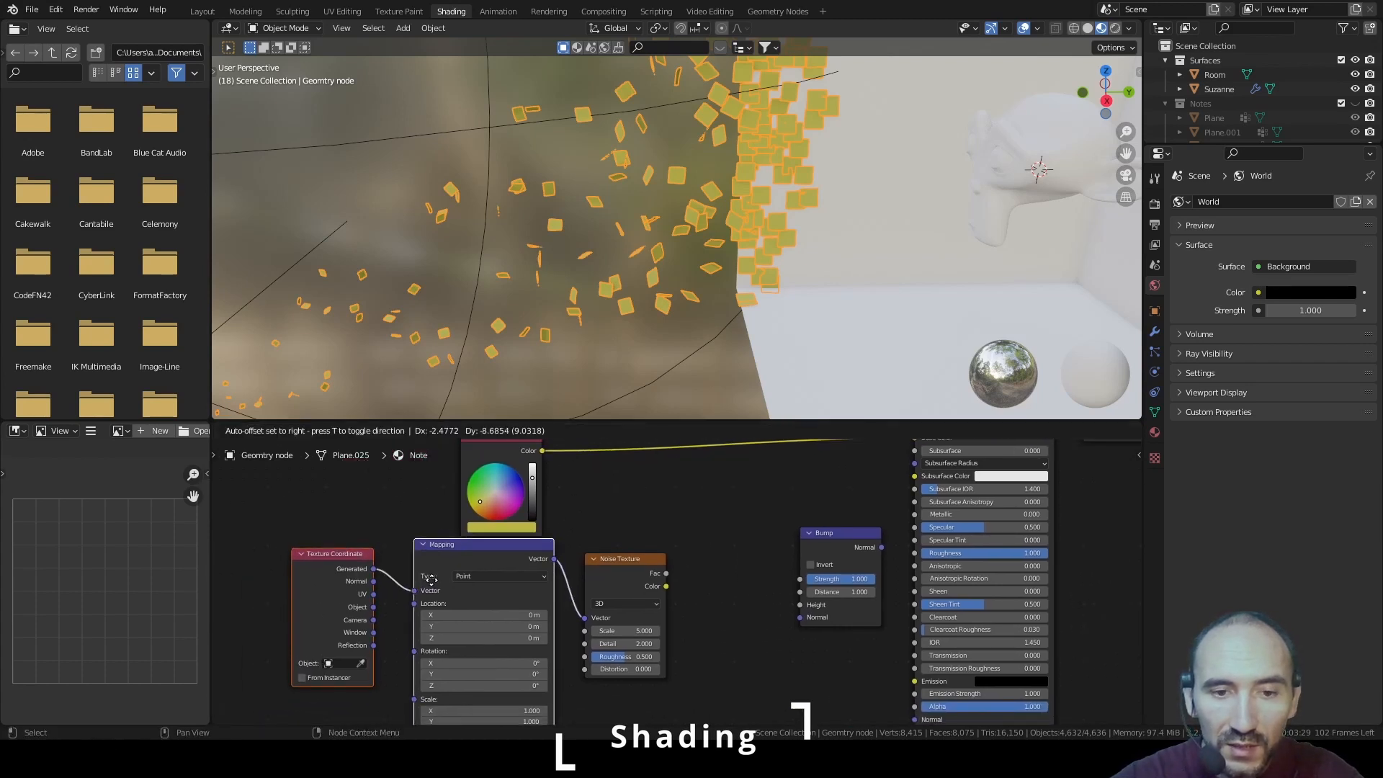
left_click(428, 595)
Set the Noise Texture scale to 9.6 and drive the Mapping node with Object coordinates
middle_click_drag(604, 614, 544, 527)
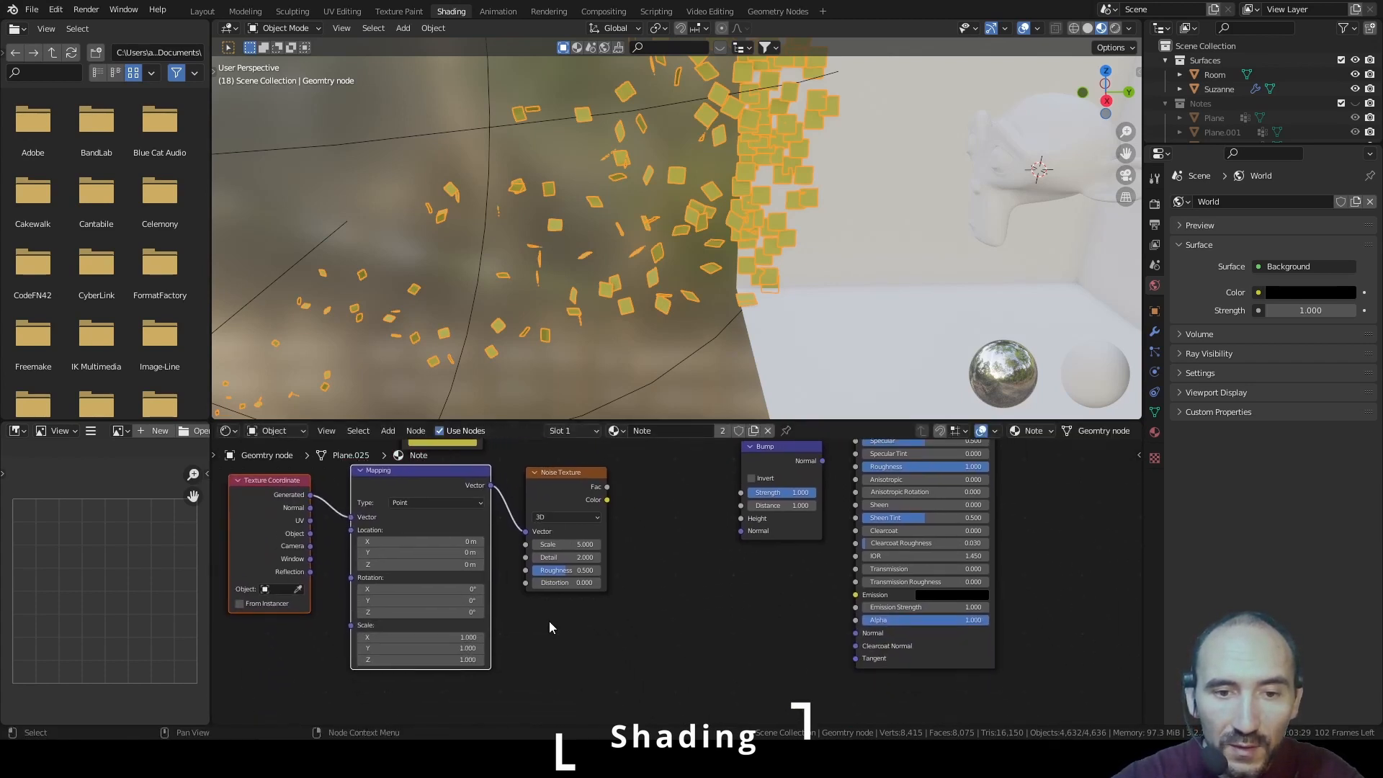
left_click(553, 545)
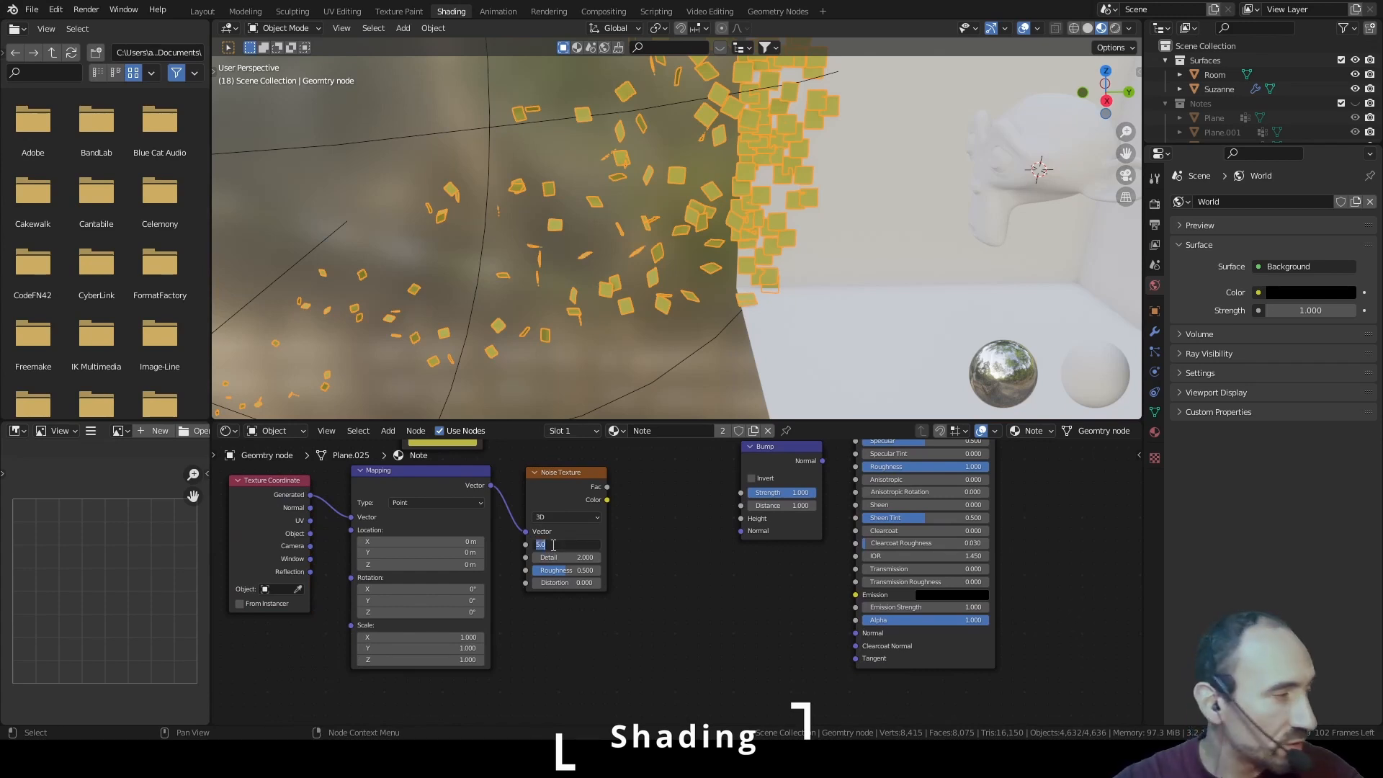
type("9.6")
key("Return")
left_click_drag(311, 533, 351, 517)
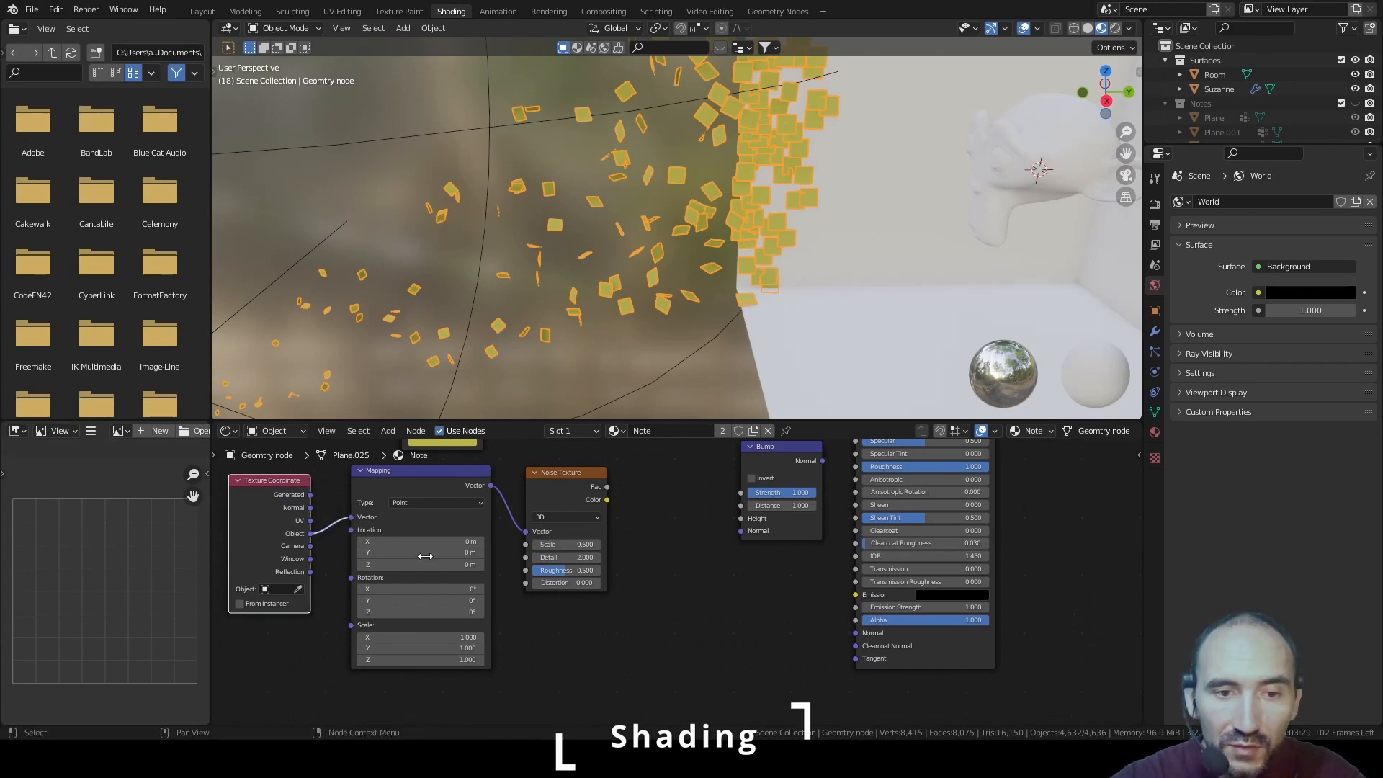
Connect the noise Fac to the Bump Height and the Bump output to the Principled BSDF Normal, moving Bump beside the noise node
middle_click_drag(663, 529, 435, 607)
left_click_drag(380, 565, 515, 597)
left_click_drag(547, 537, 442, 548)
middle_click_drag(547, 577, 516, 493)
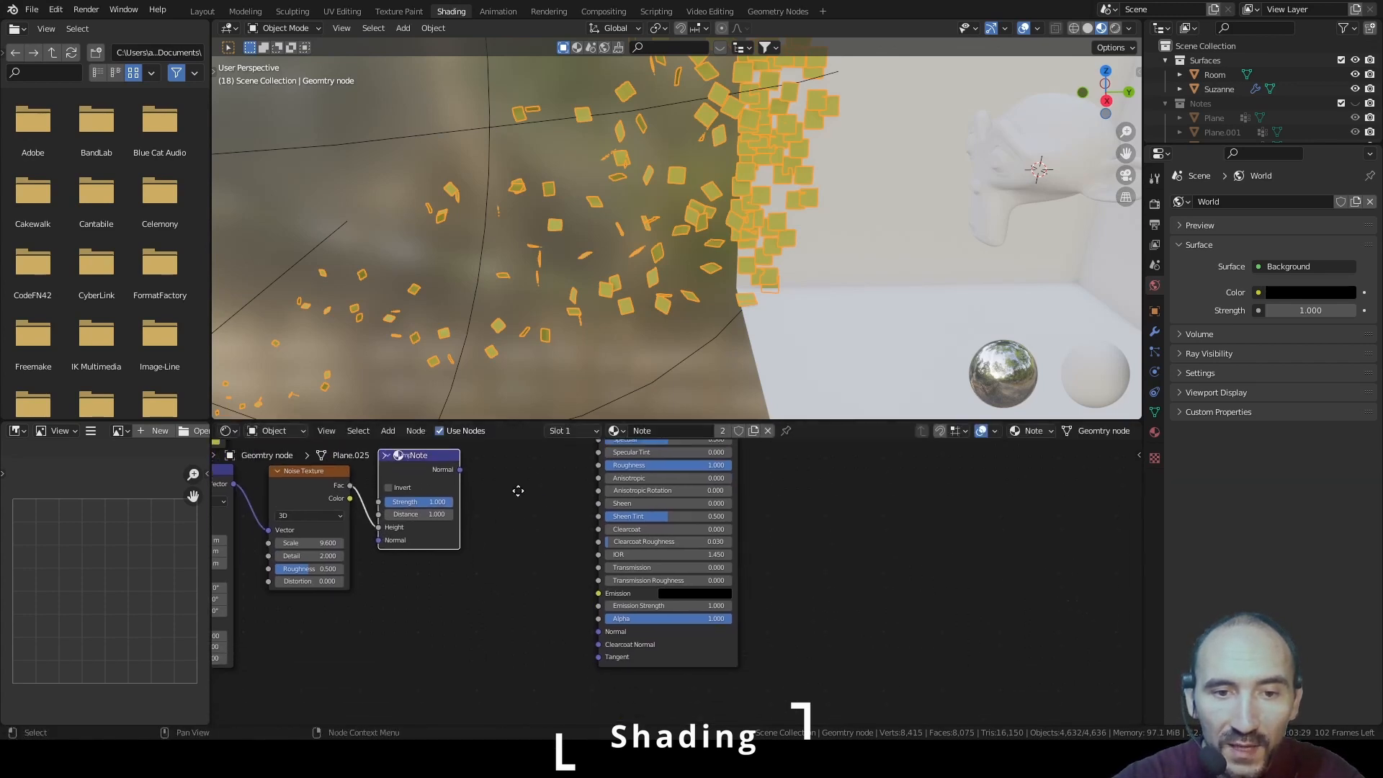
left_click_drag(461, 466, 600, 628)
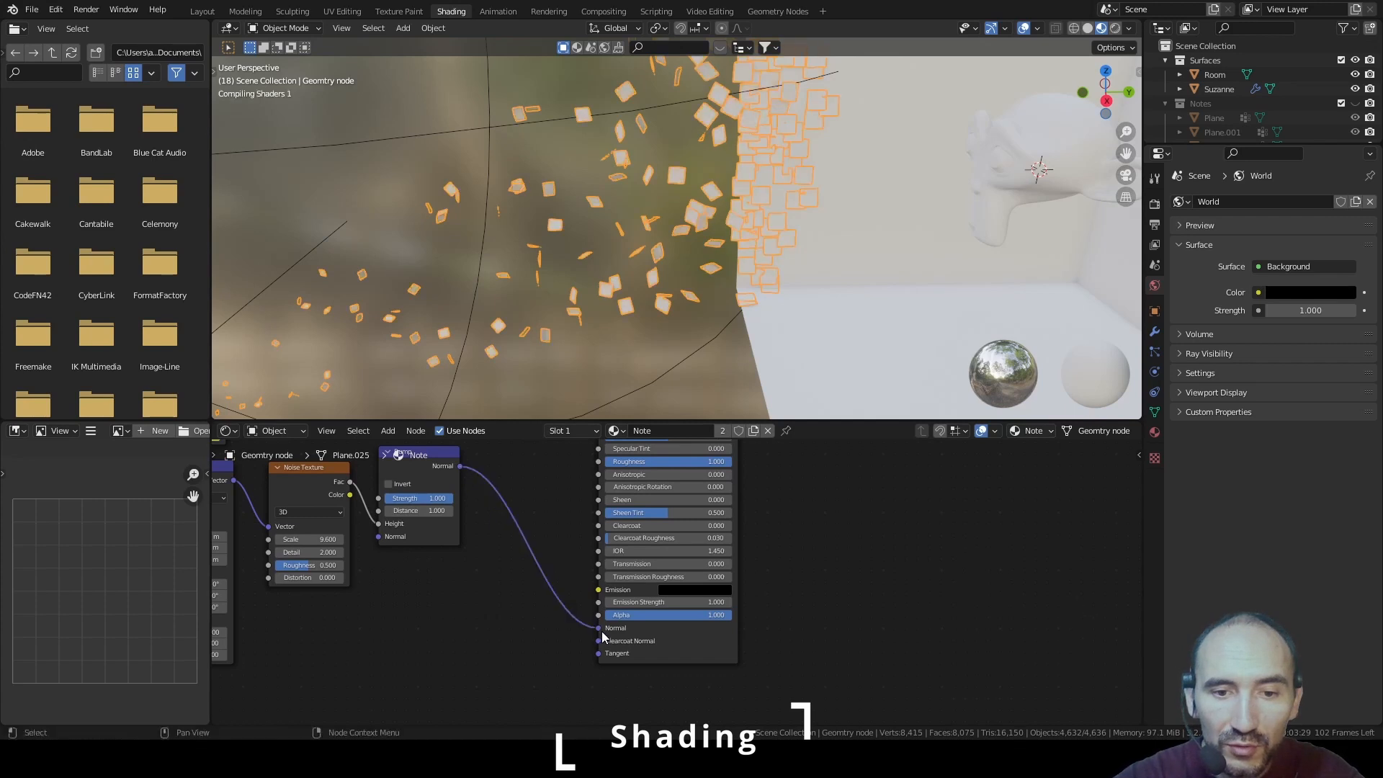
Reduce the Bump node's Strength to about 0.05, checking the relief on the notes up close
middle_click_drag(549, 496, 609, 581)
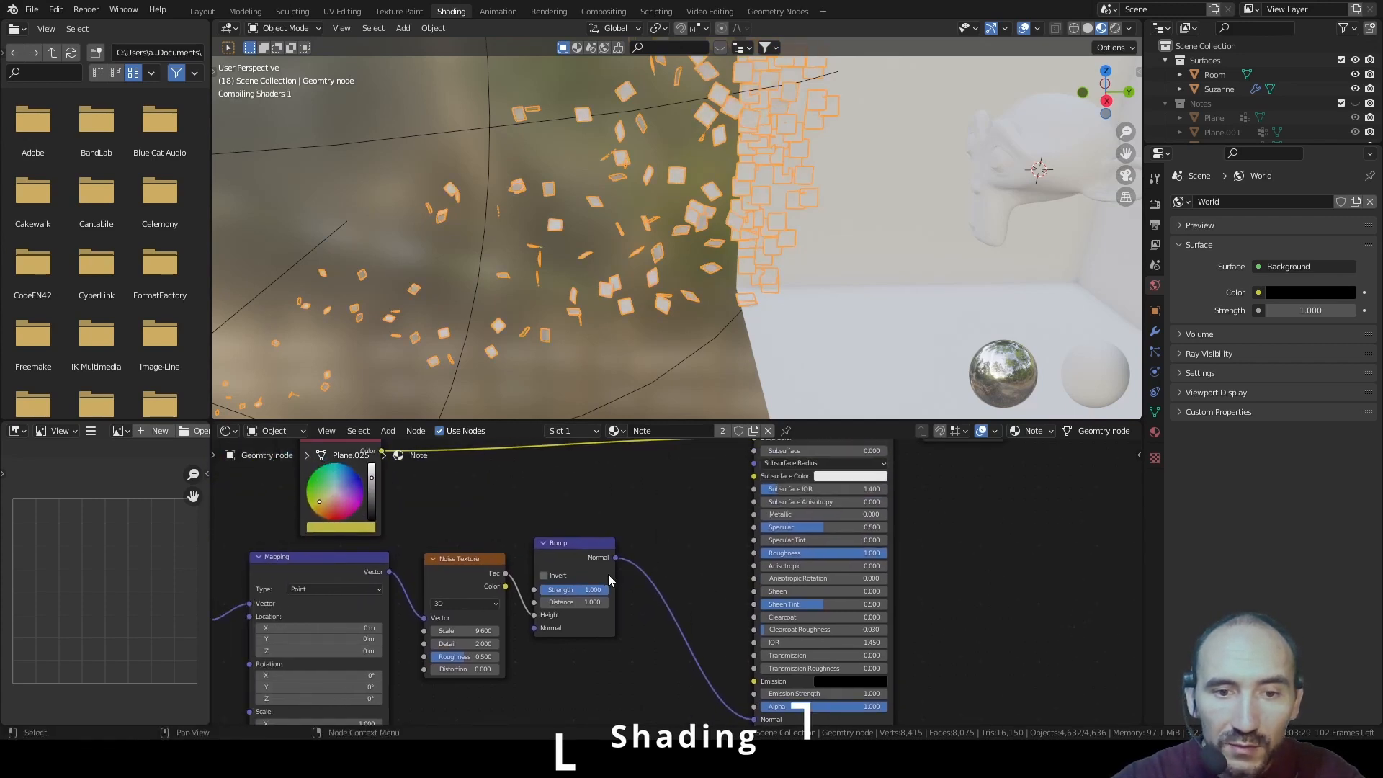
left_click(583, 592)
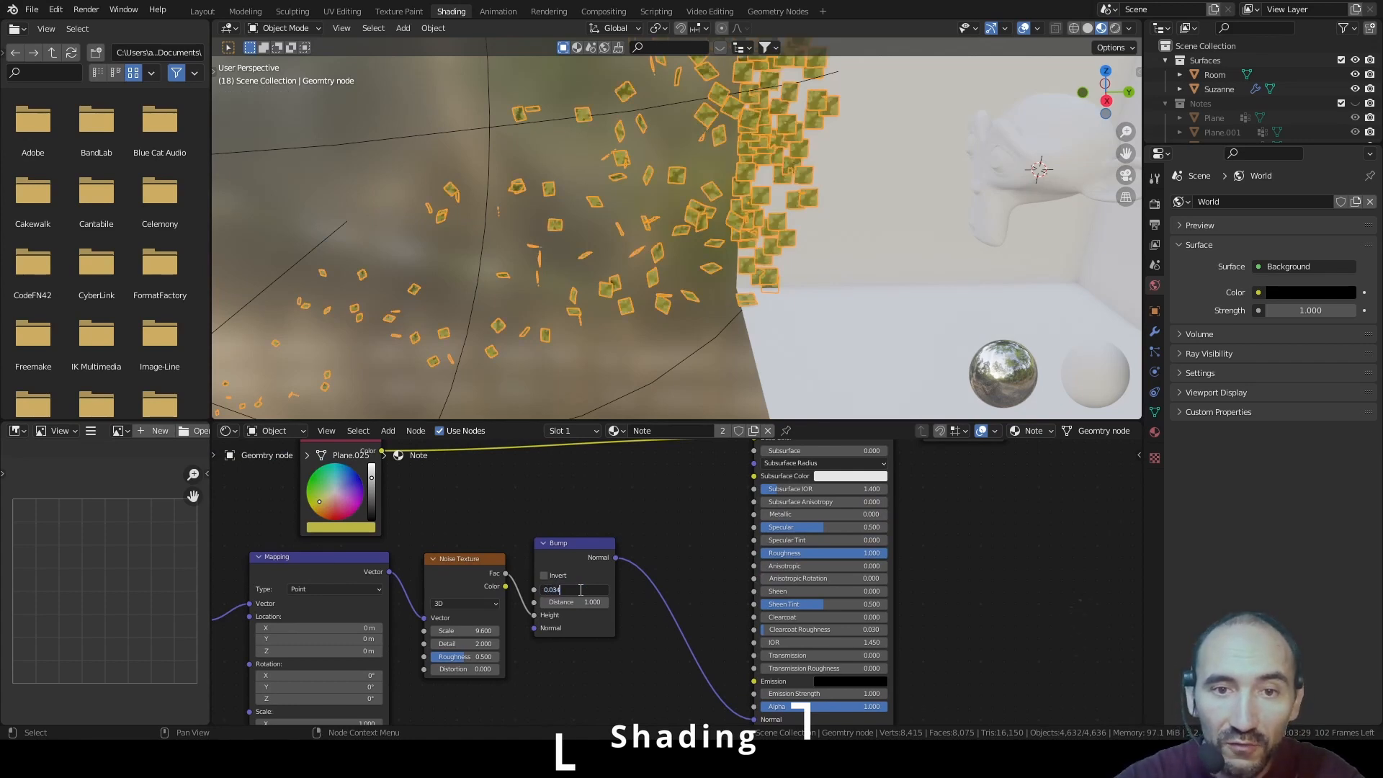
key("Return")
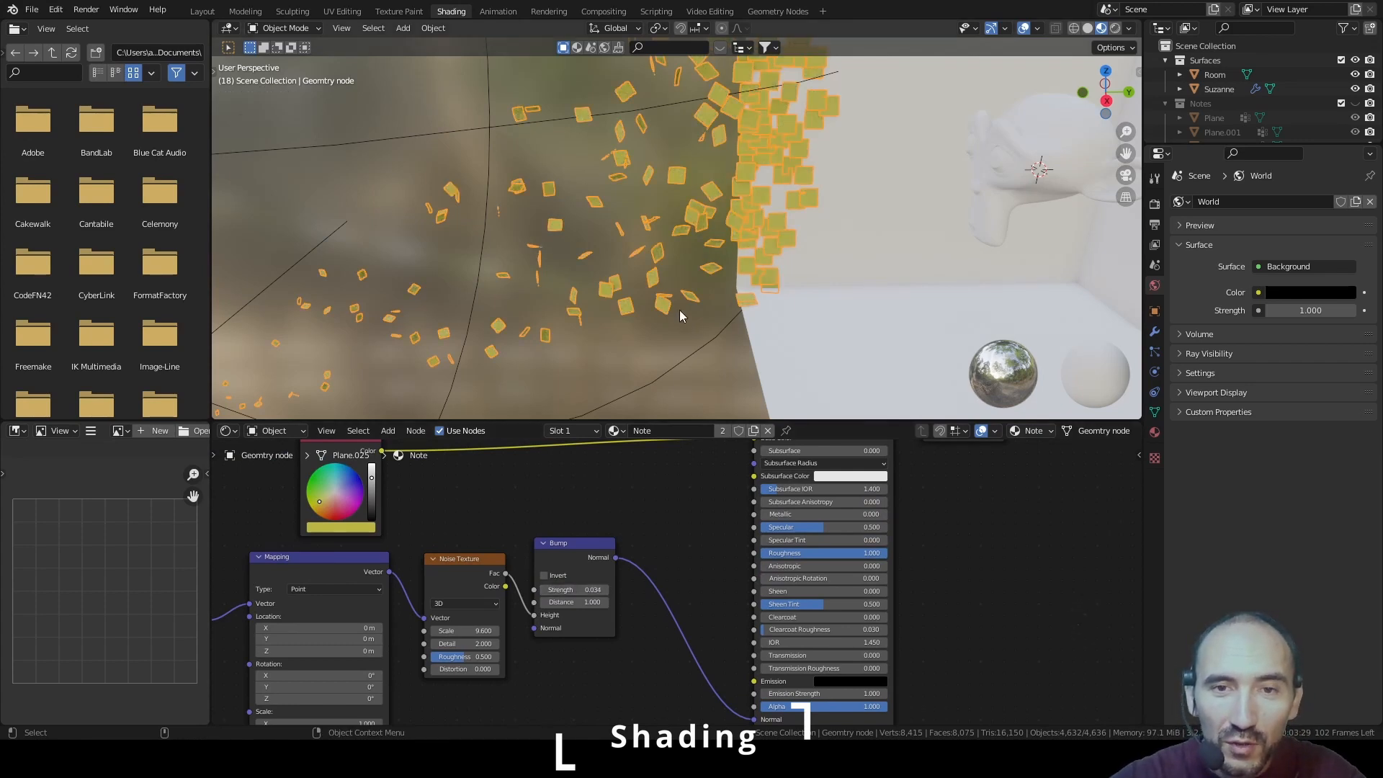
scroll(680, 310, "up", 6)
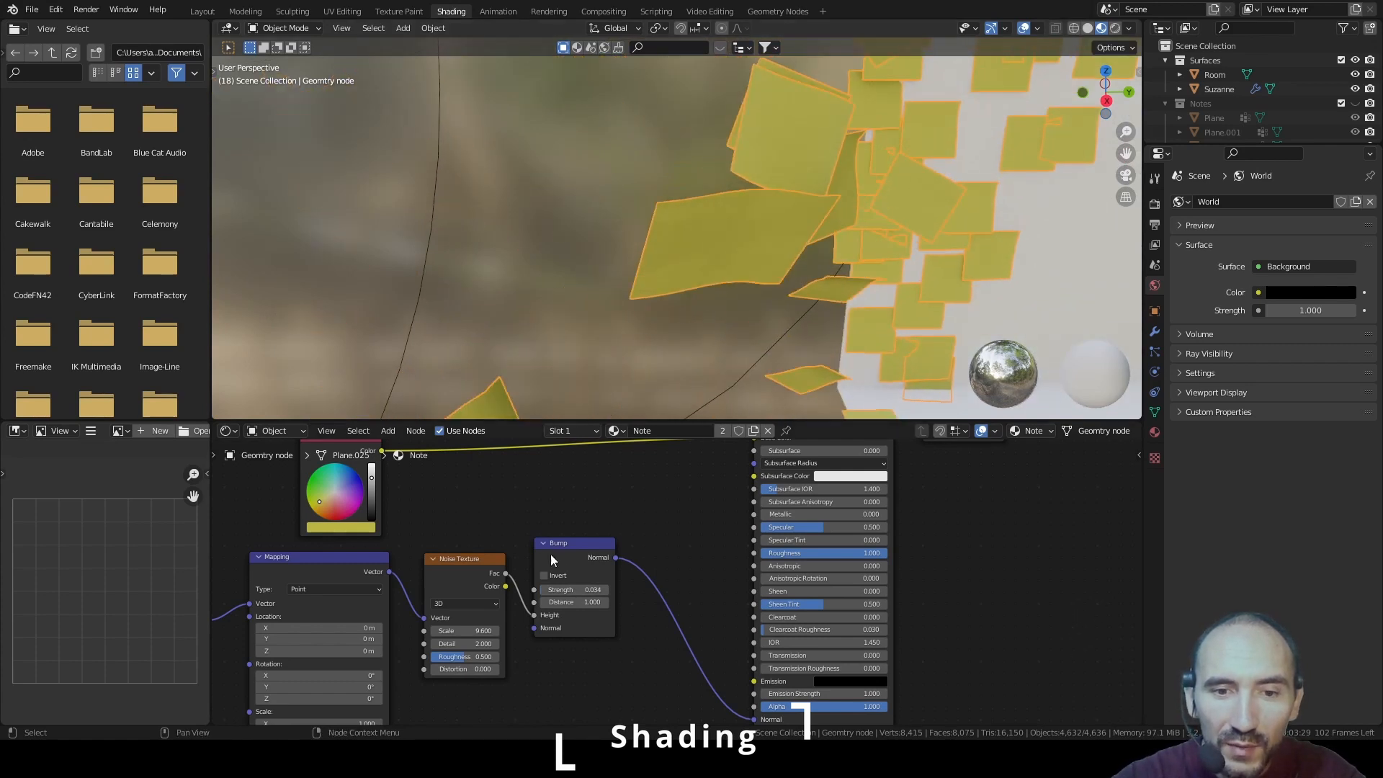
left_click_drag(563, 591, 598, 591, "shift")
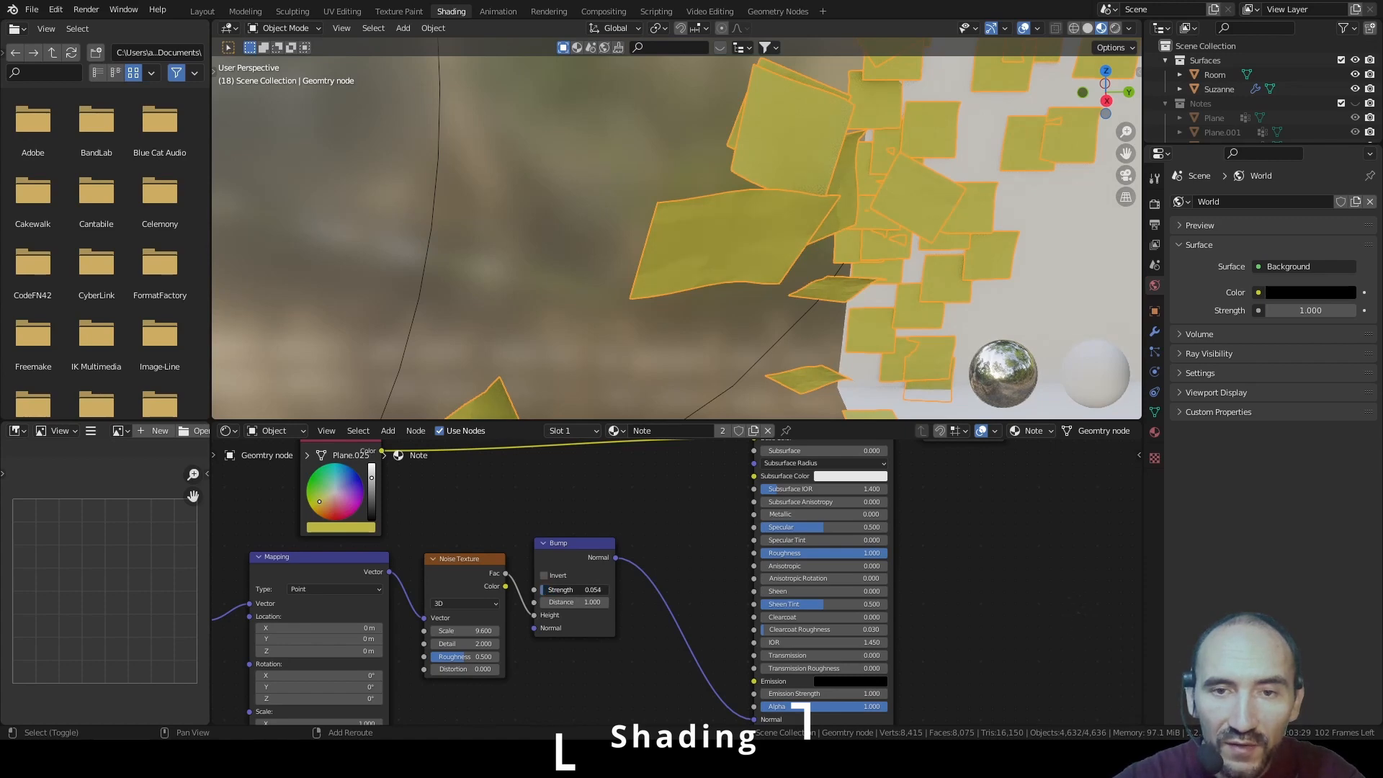
left_click_drag(576, 591, 579, 591)
Create a new material on the Room object and darken its Base Color to grey
mouse_move(692, 238)
middle_mouse_down()
mouse_move(670, 264)
mouse_move(715, 240)
middle_mouse_up()
scroll(715, 241, "down", 5)
left_click(774, 274)
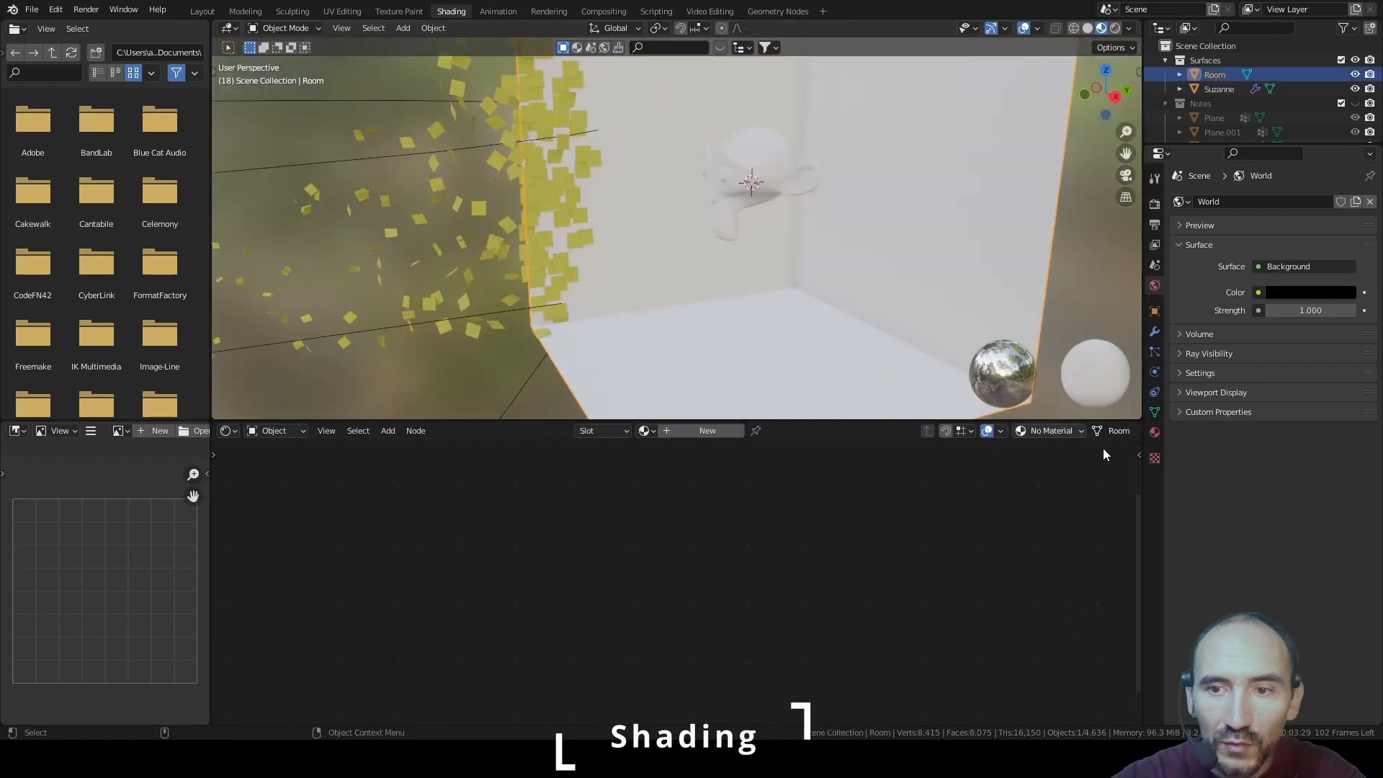
left_click(1156, 431)
left_click(1264, 264)
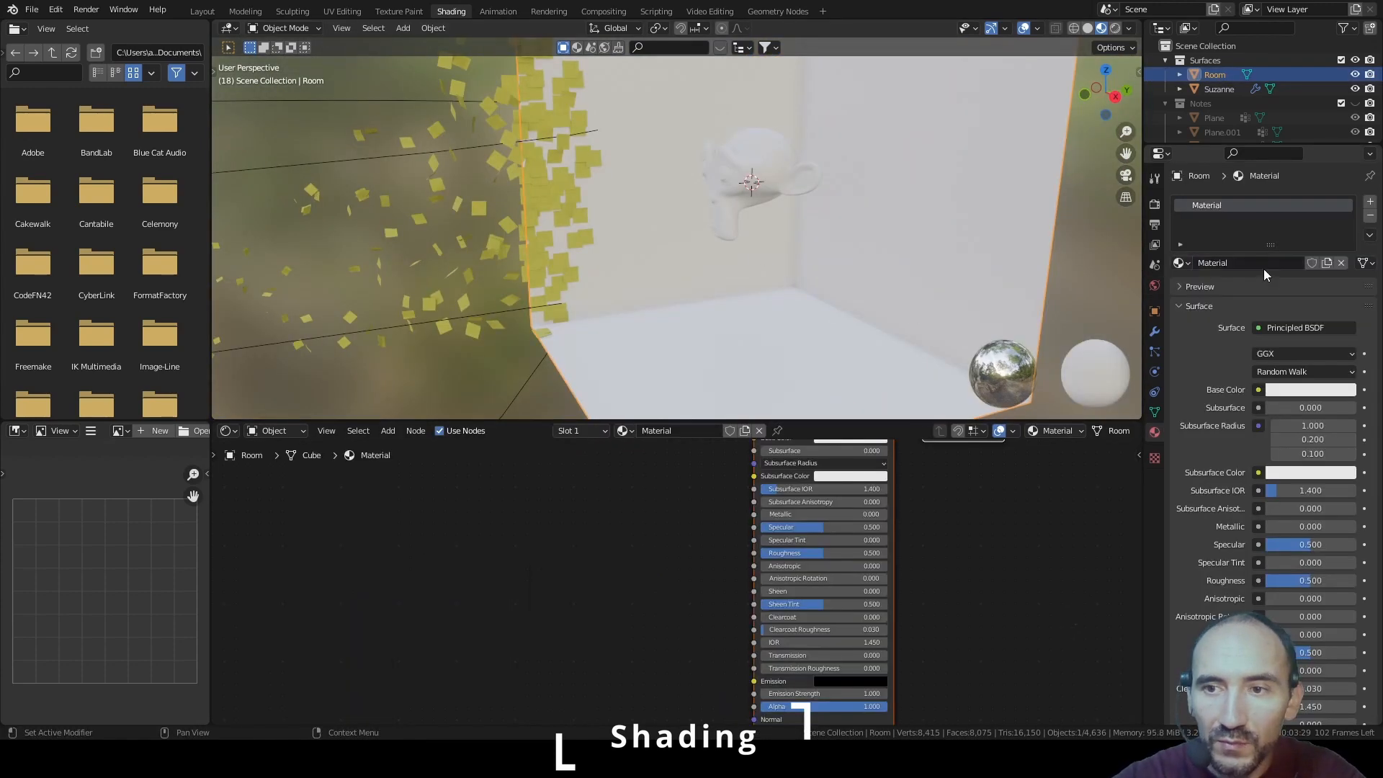
left_click(1291, 389)
left_click_drag(1344, 241, 1345, 232)
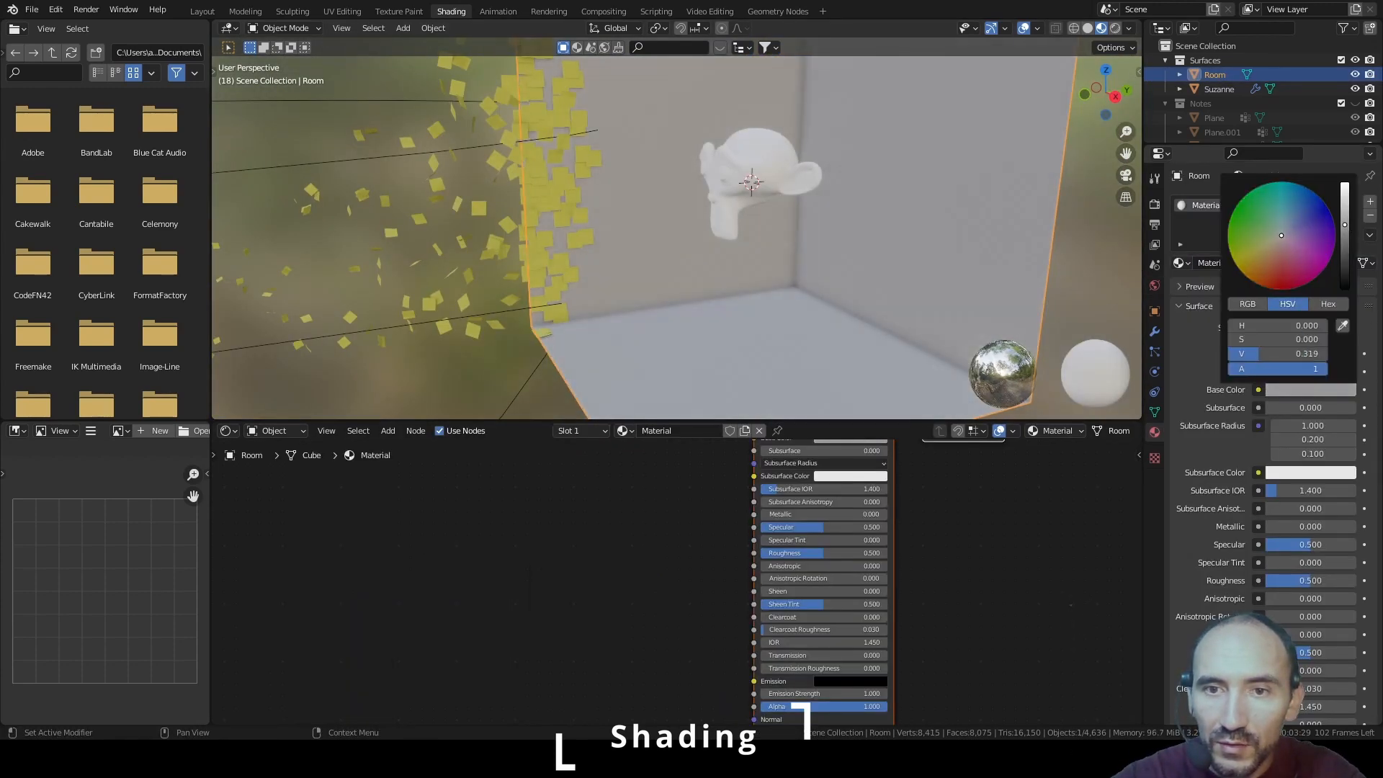
key("Home")
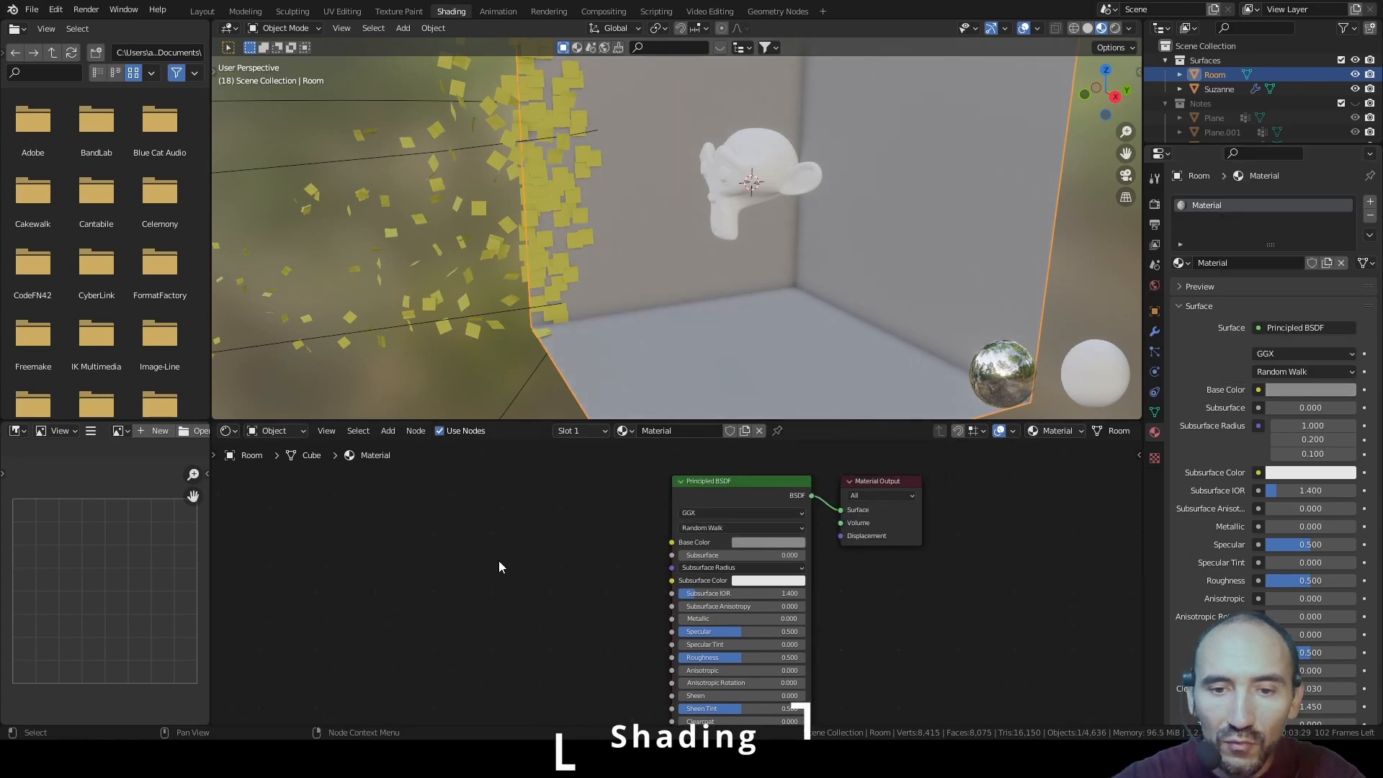
Add a Checker Texture node to the Room material and connect it to the Base Color
key("F3")
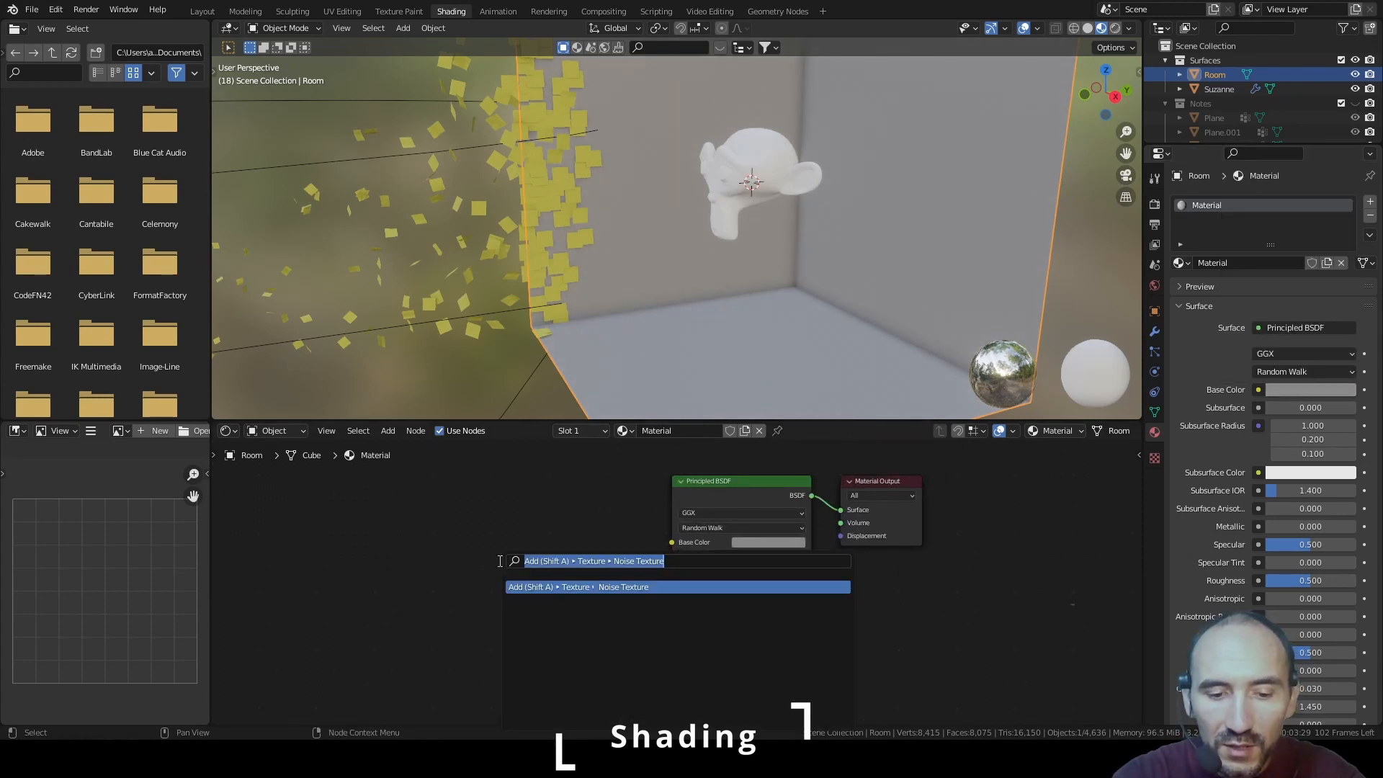
type("checker")
key("Return")
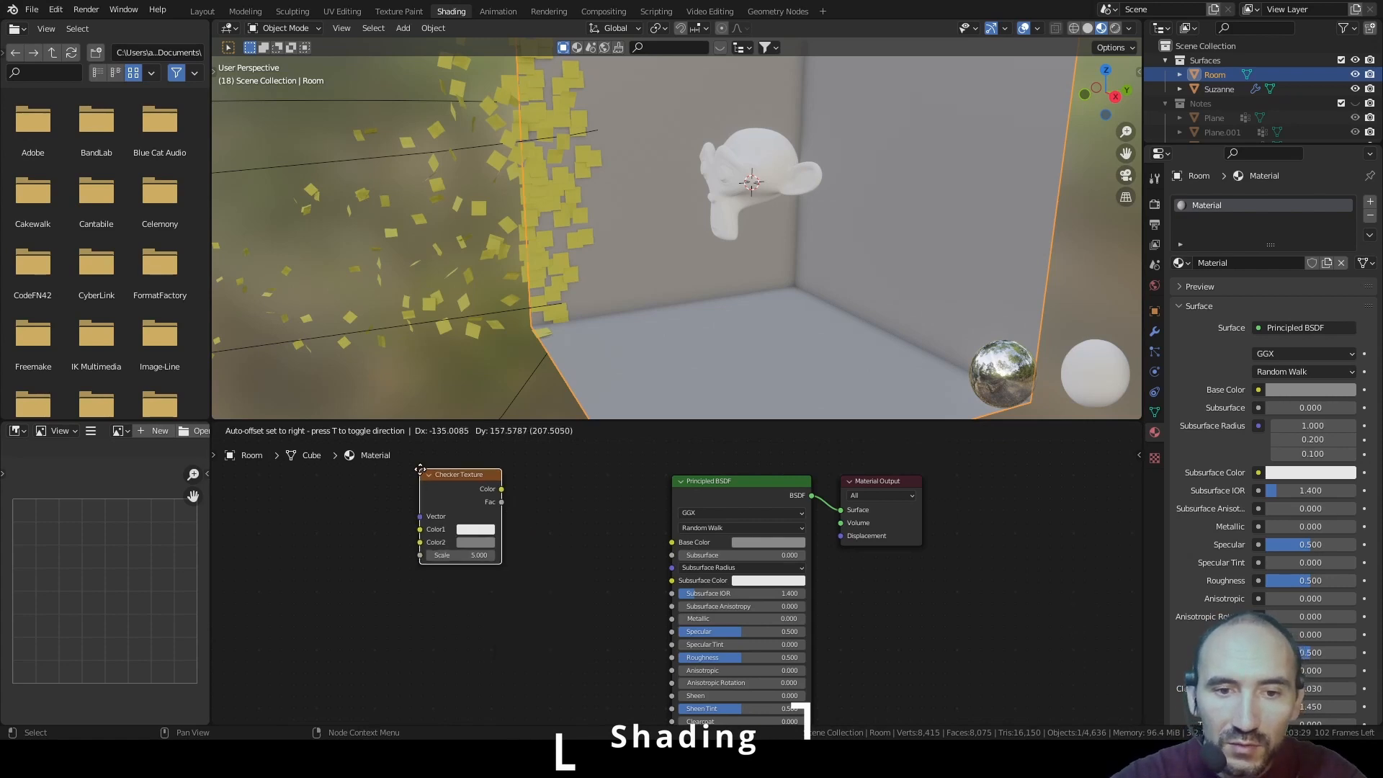
left_click(433, 509)
left_click_drag(511, 525, 681, 545)
Create a new material on the Suzanne object and raise its Metallic value to give it a metal look
left_click(757, 189)
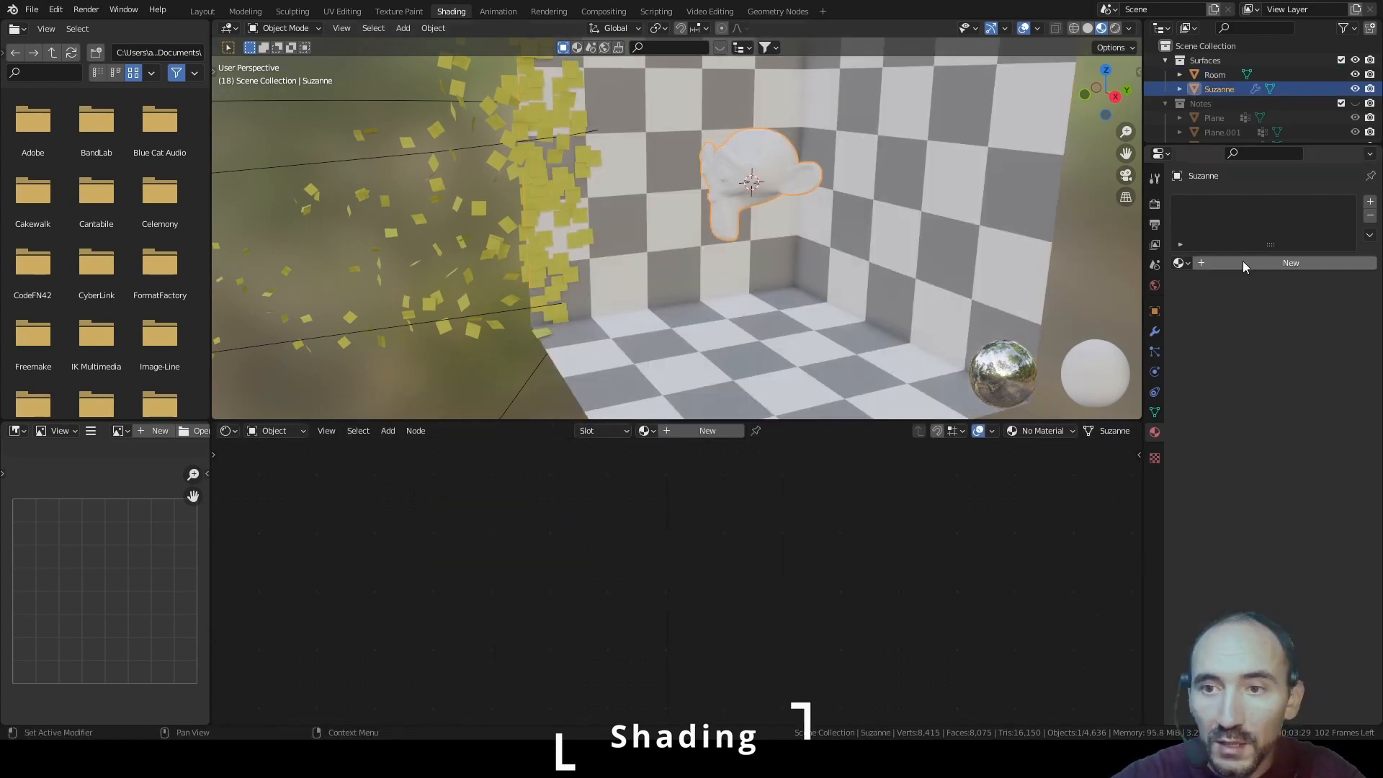
left_click(1243, 261)
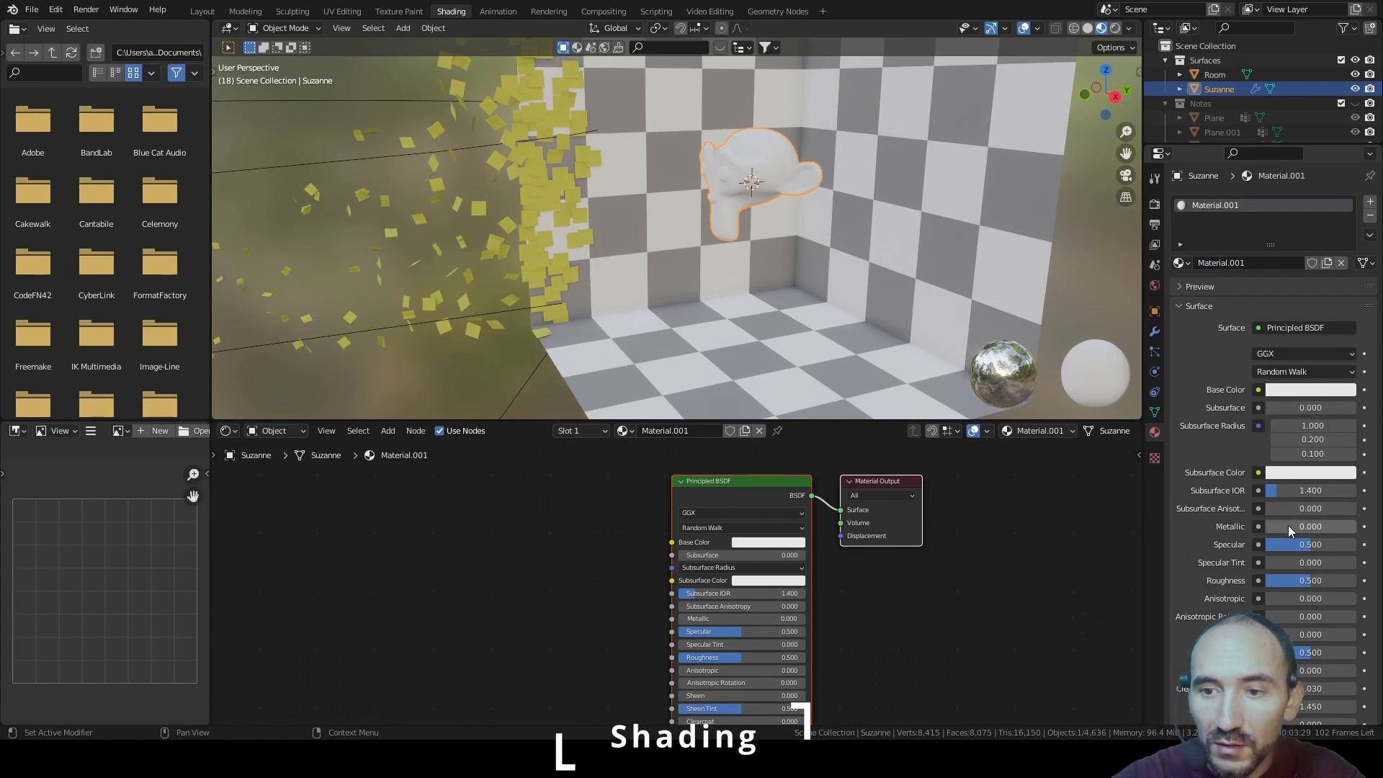
left_click_drag(1288, 525, 1359, 532)
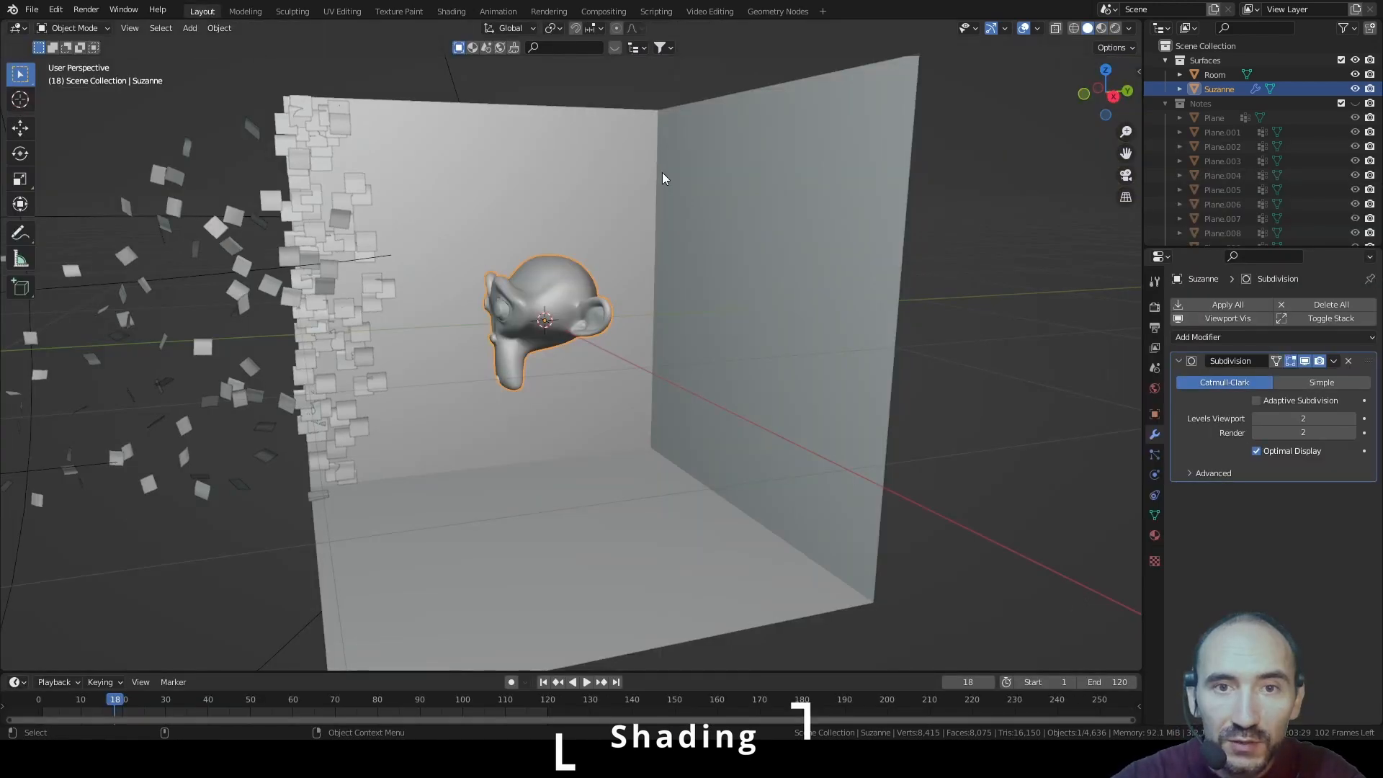
In the Layout workspace, switch the viewport to Material Preview shading and save the file
left_click(1103, 29)
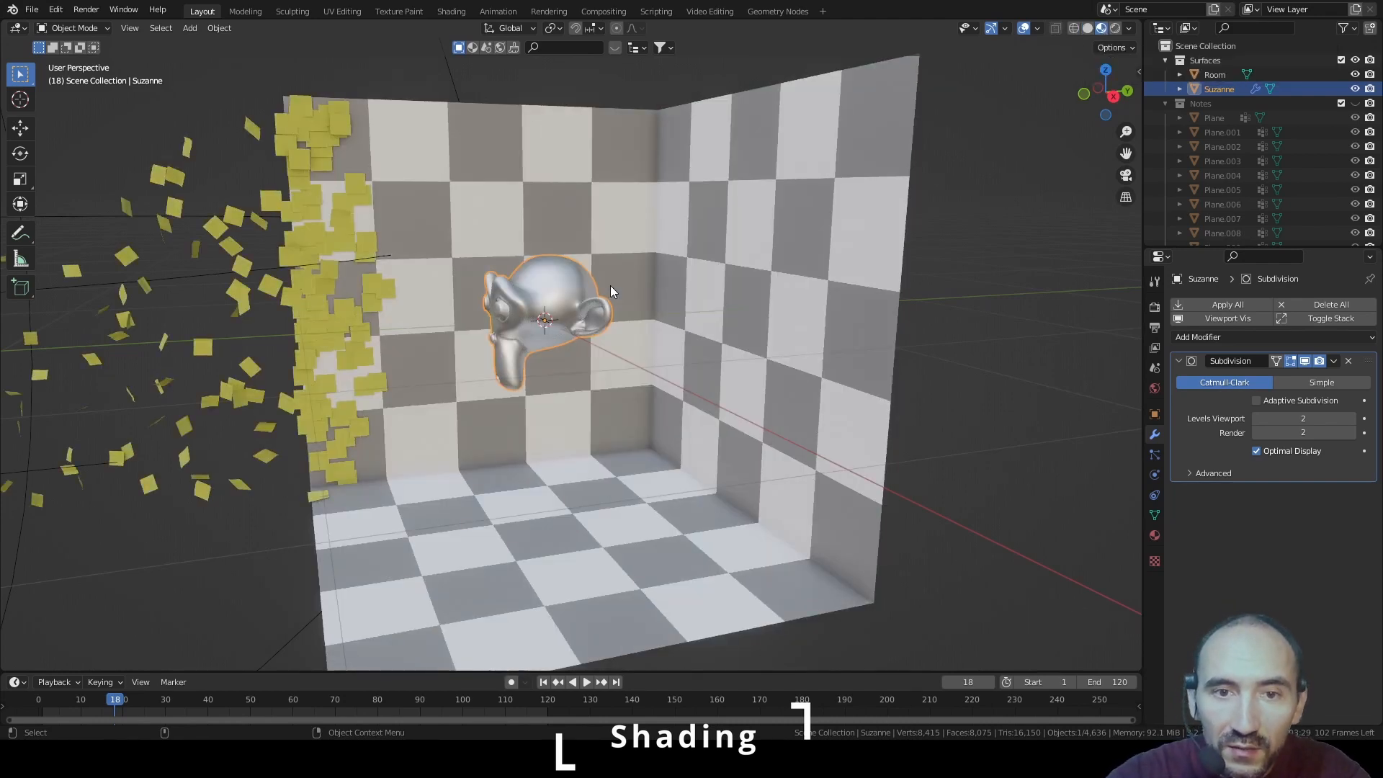
scroll(611, 286, "up", 2)
middle_click_drag(611, 286, 654, 284)
key("ctrl+s")
Play the animation and examine from close up how the notes cover Suzanne and the room
key("space")
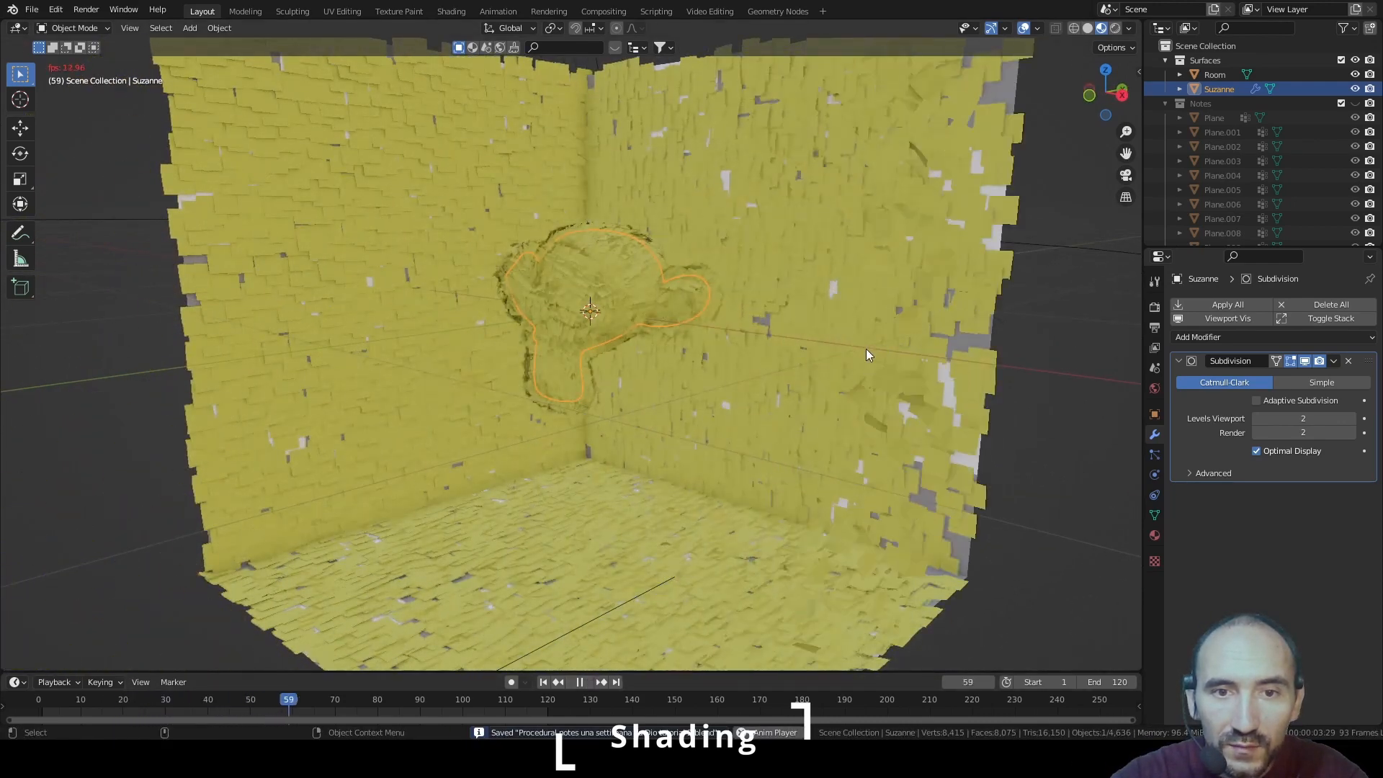
scroll(750, 317, "up", 3)
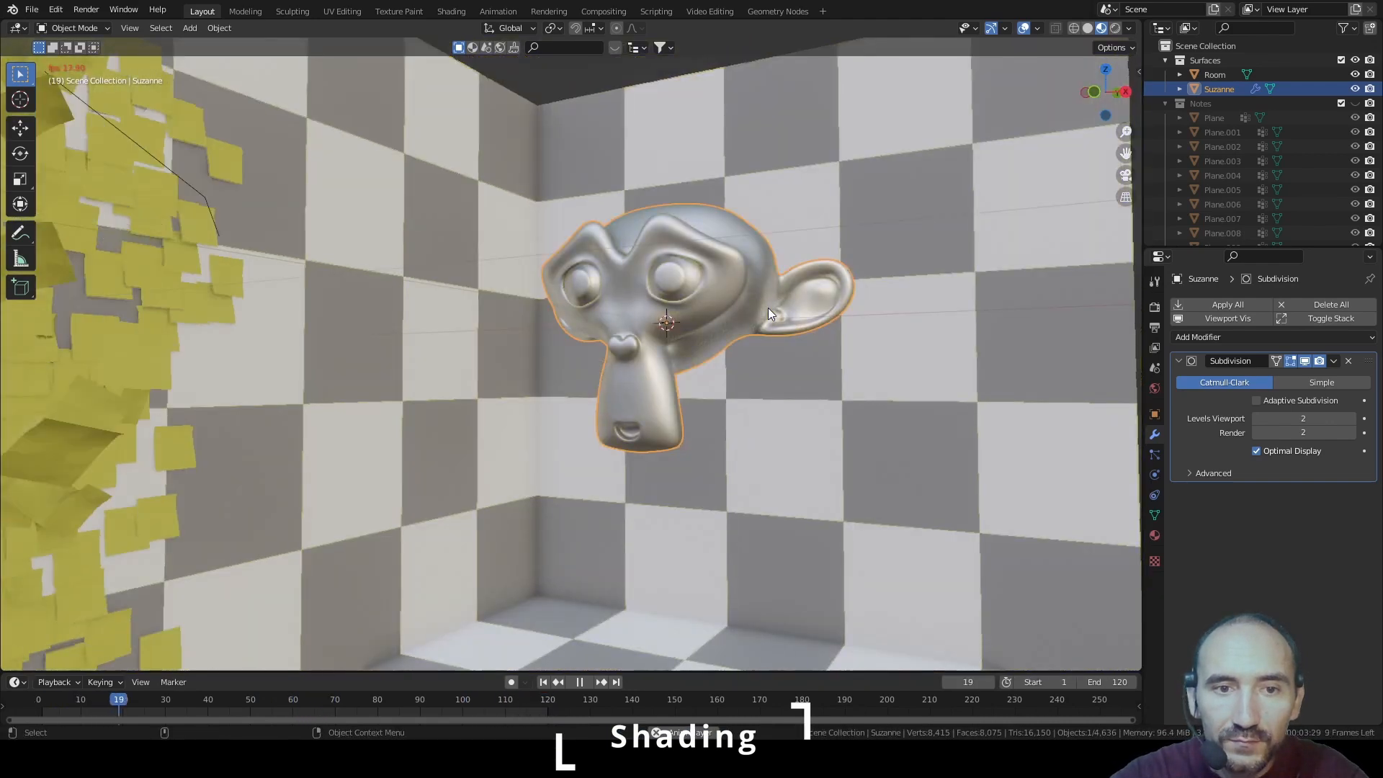
mouse_move(768, 308)
middle_mouse_down()
mouse_move(872, 290)
mouse_move(746, 301)
middle_mouse_up()
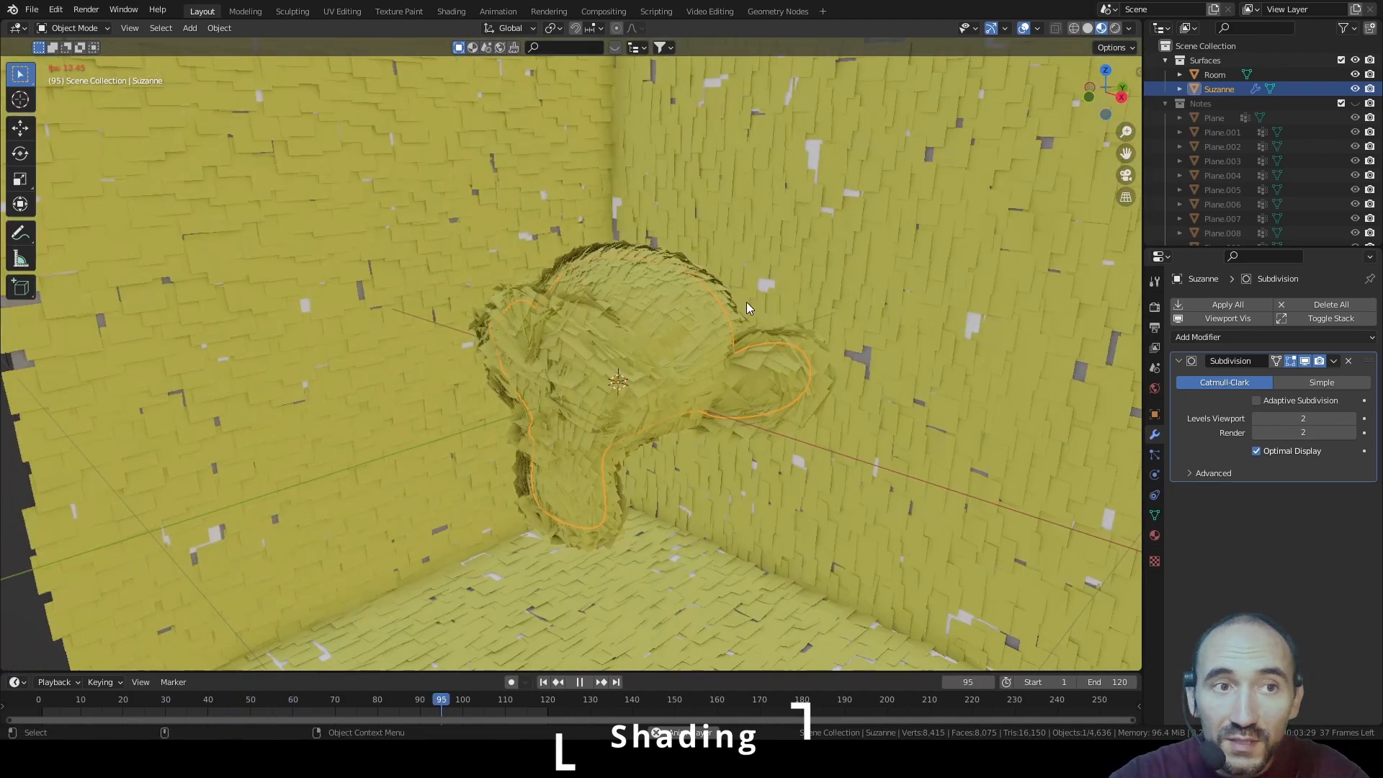